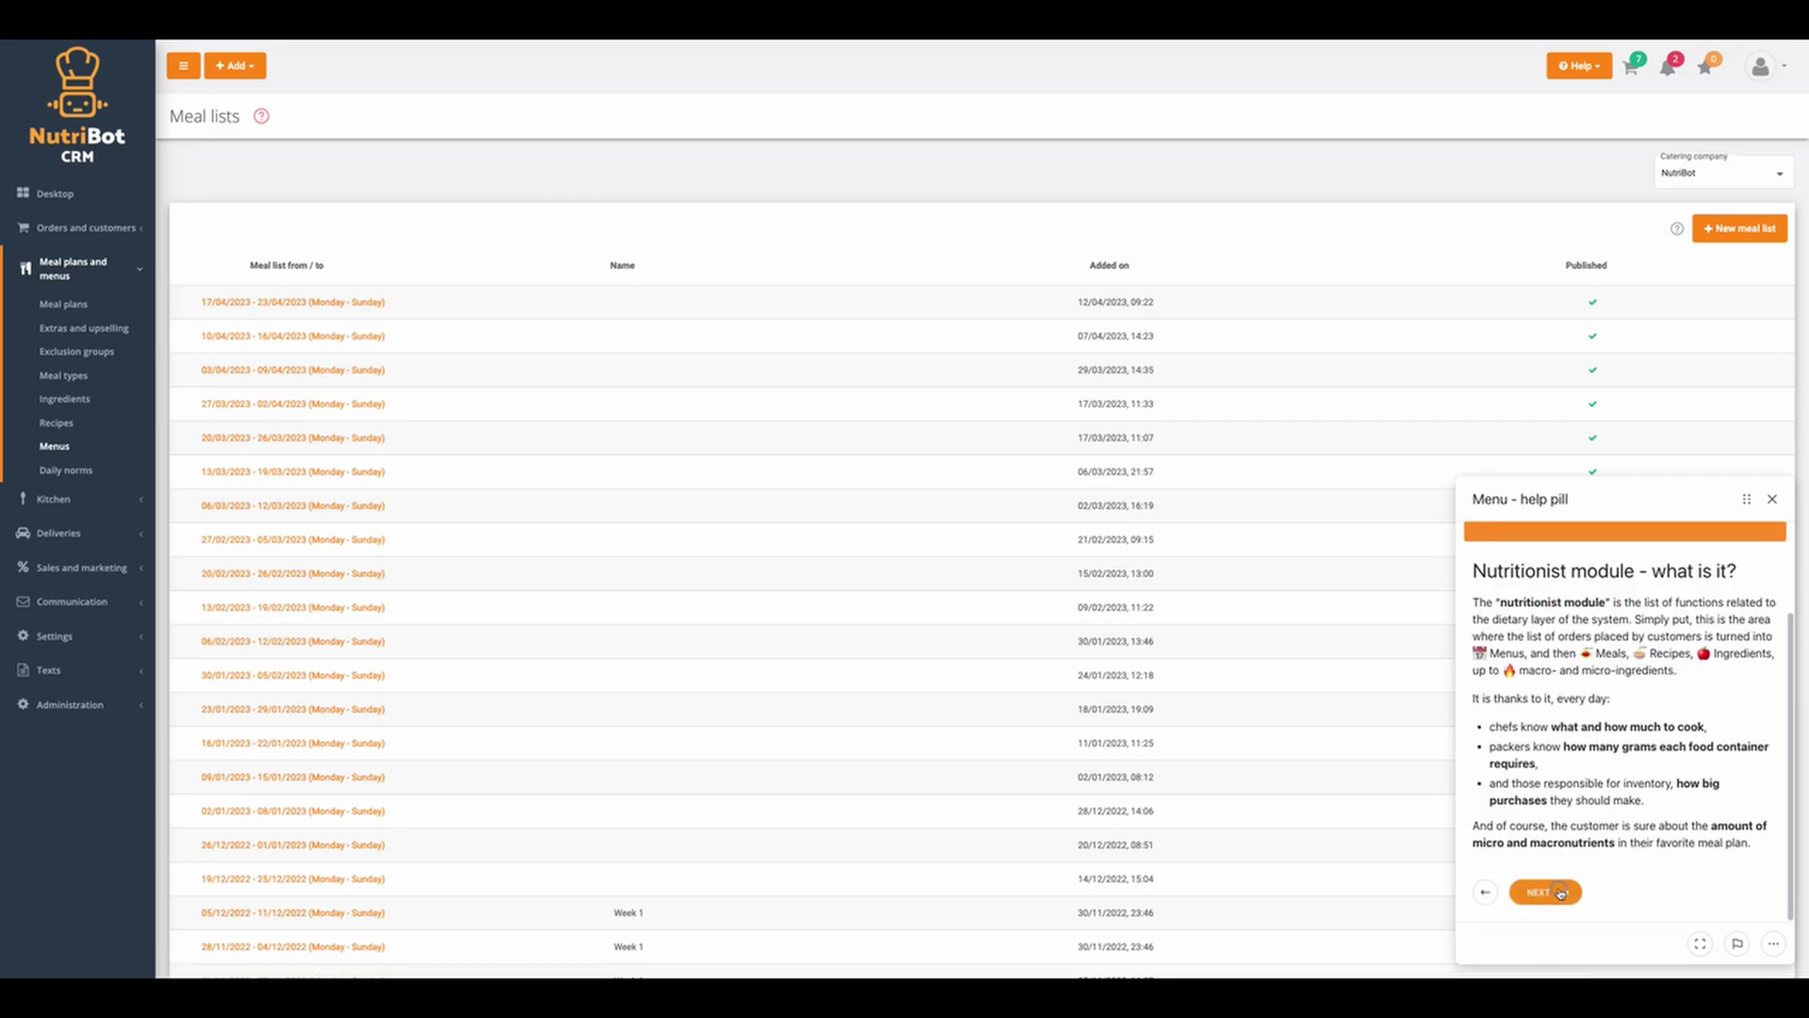
- Advance the menu help guide to the nutritionist module dictionary, inspect its enlarged diagram, and read the term definitions
click(1539, 891)
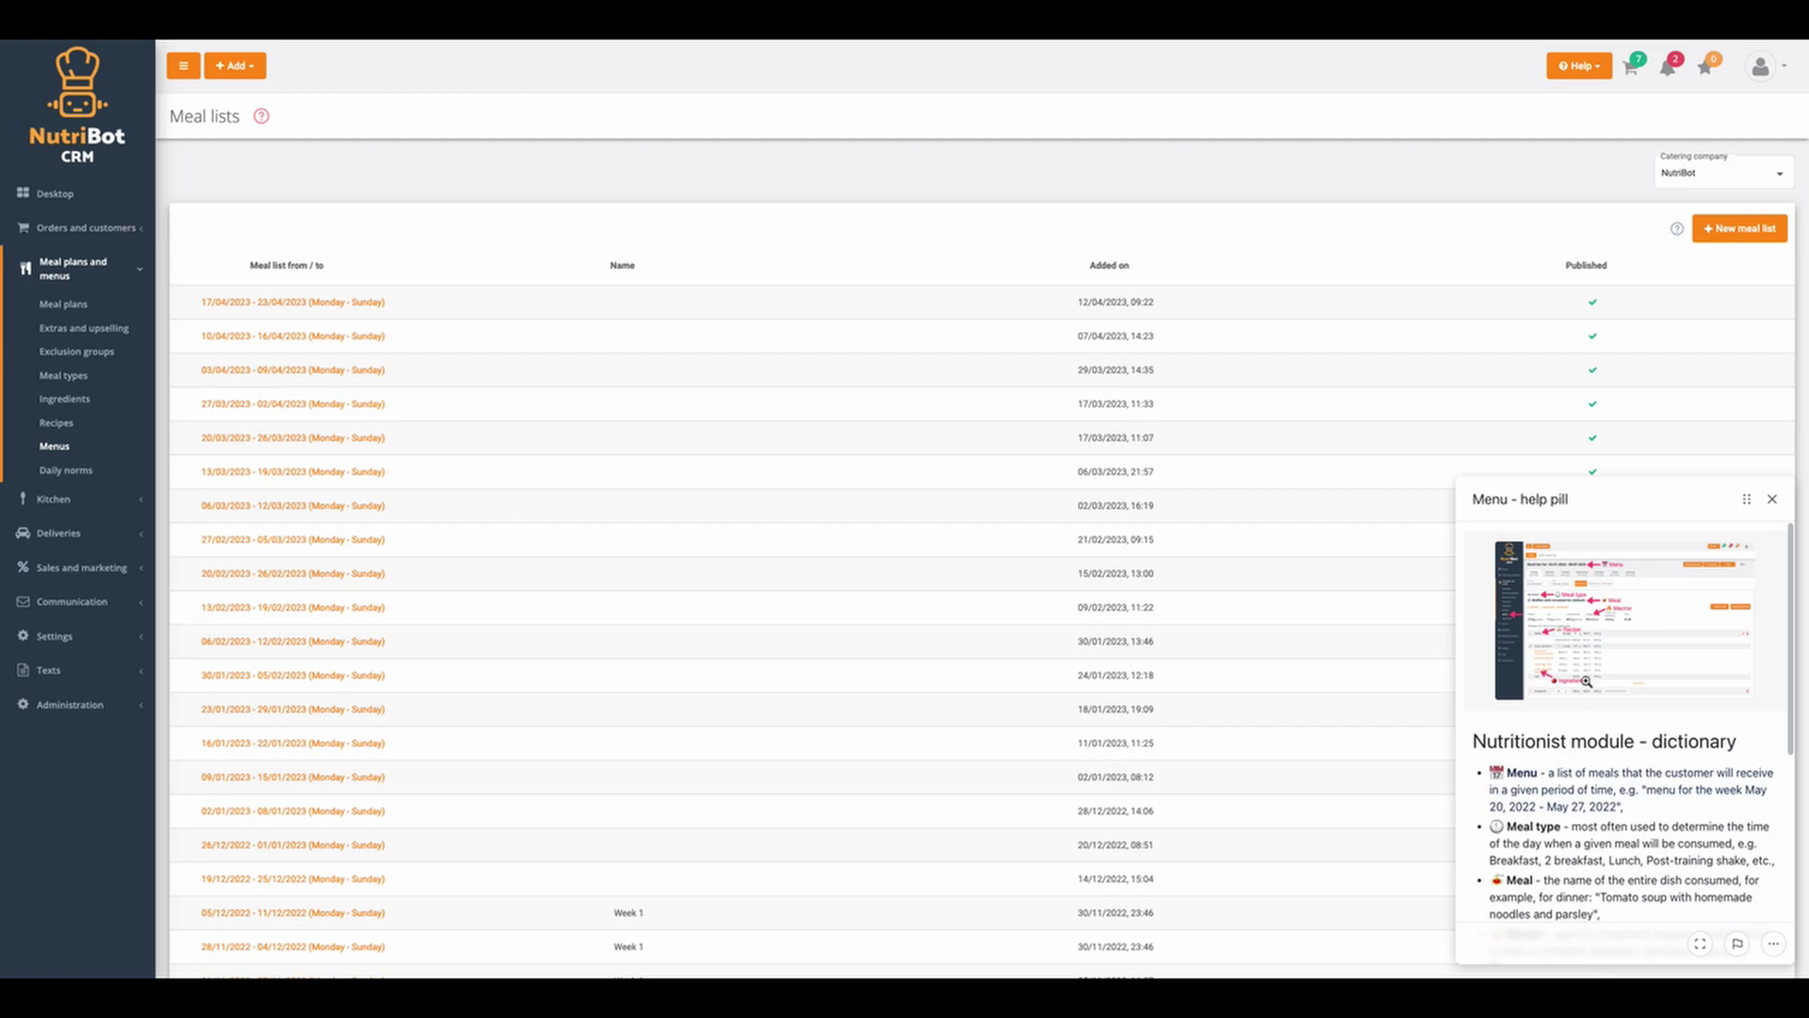
click(1593, 653)
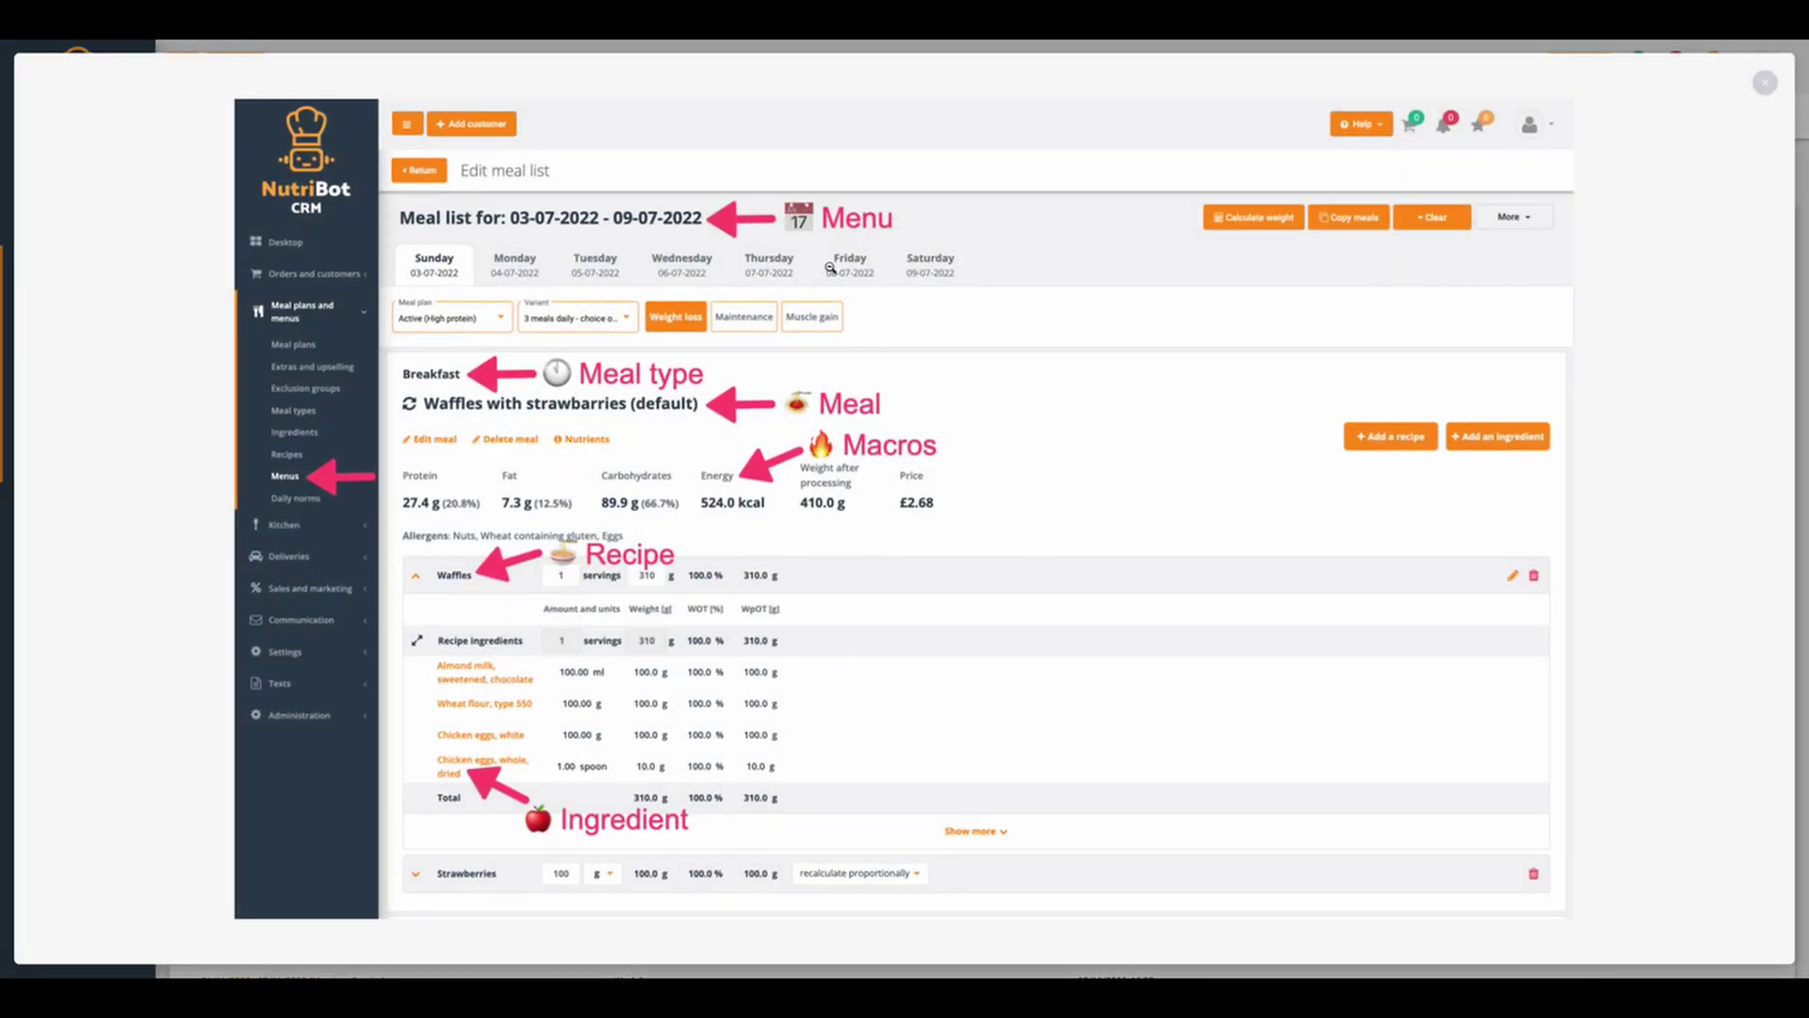
click(1764, 85)
scroll(1602, 735, down, 4)
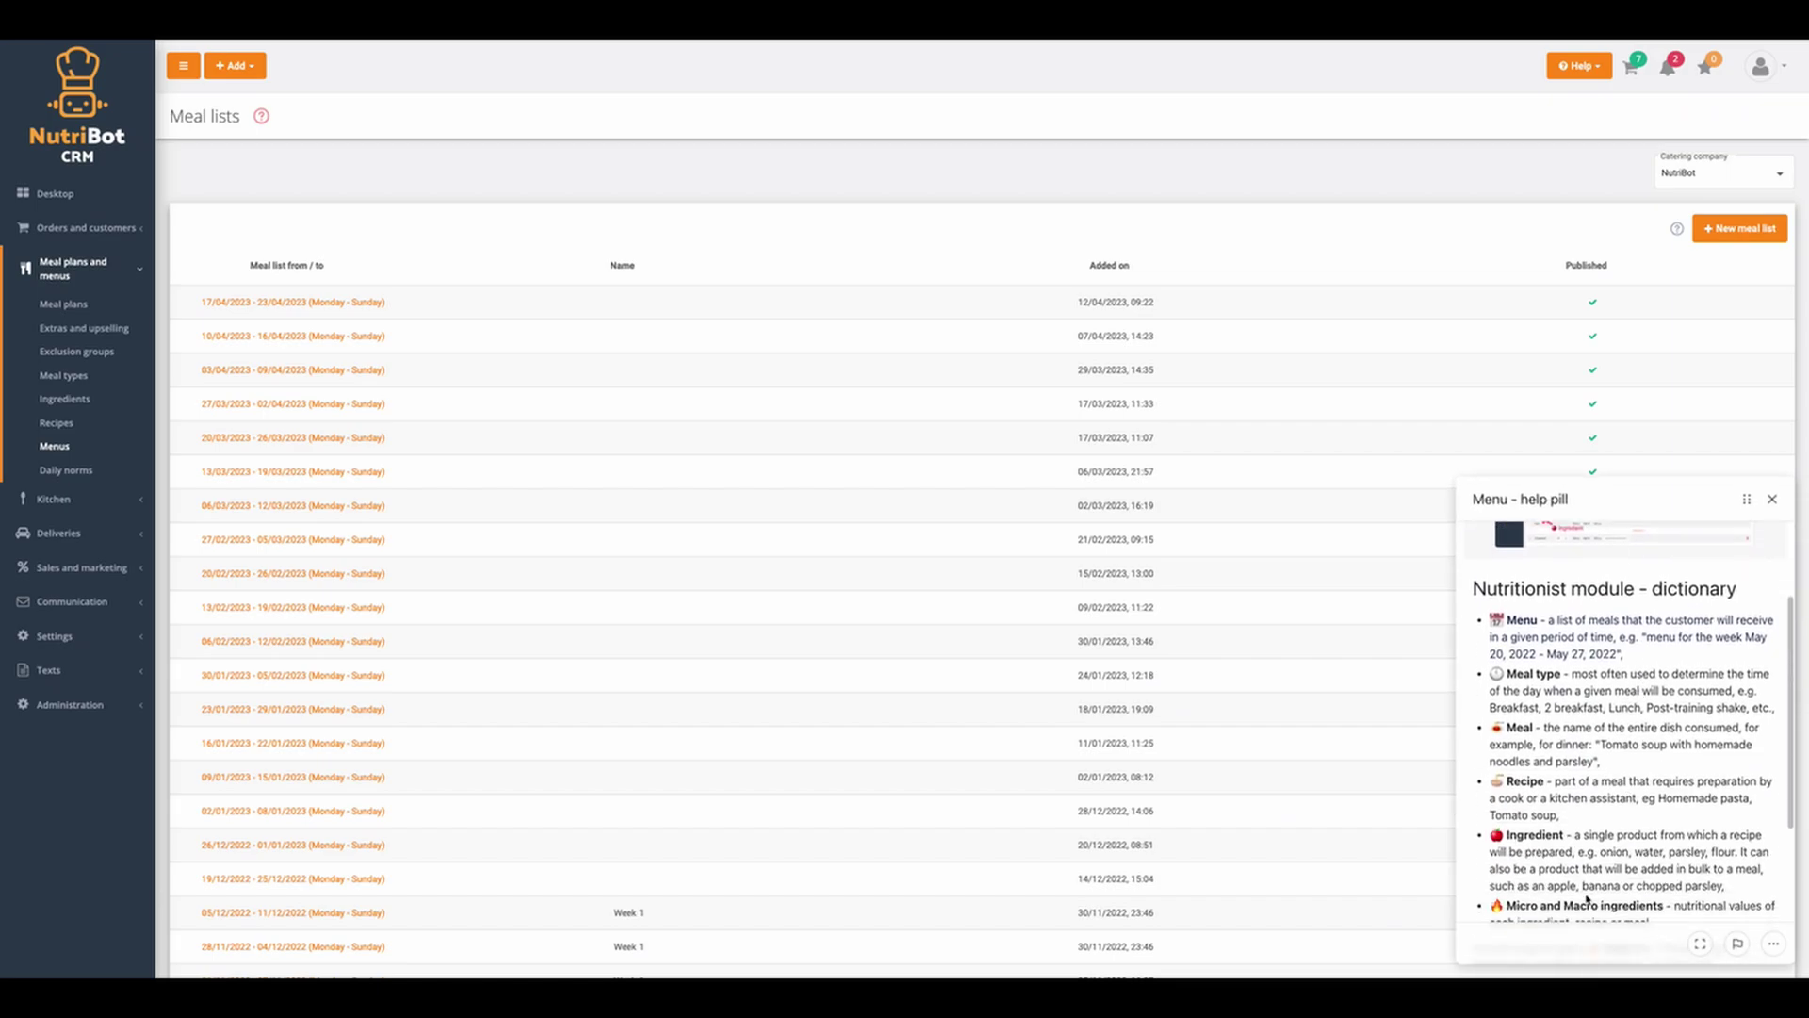
- Continue to the diagram of the Menu structure and read through its hierarchy of meal types, meals, recipes and ingredients
click(1535, 892)
scroll(1565, 738, down, 3)
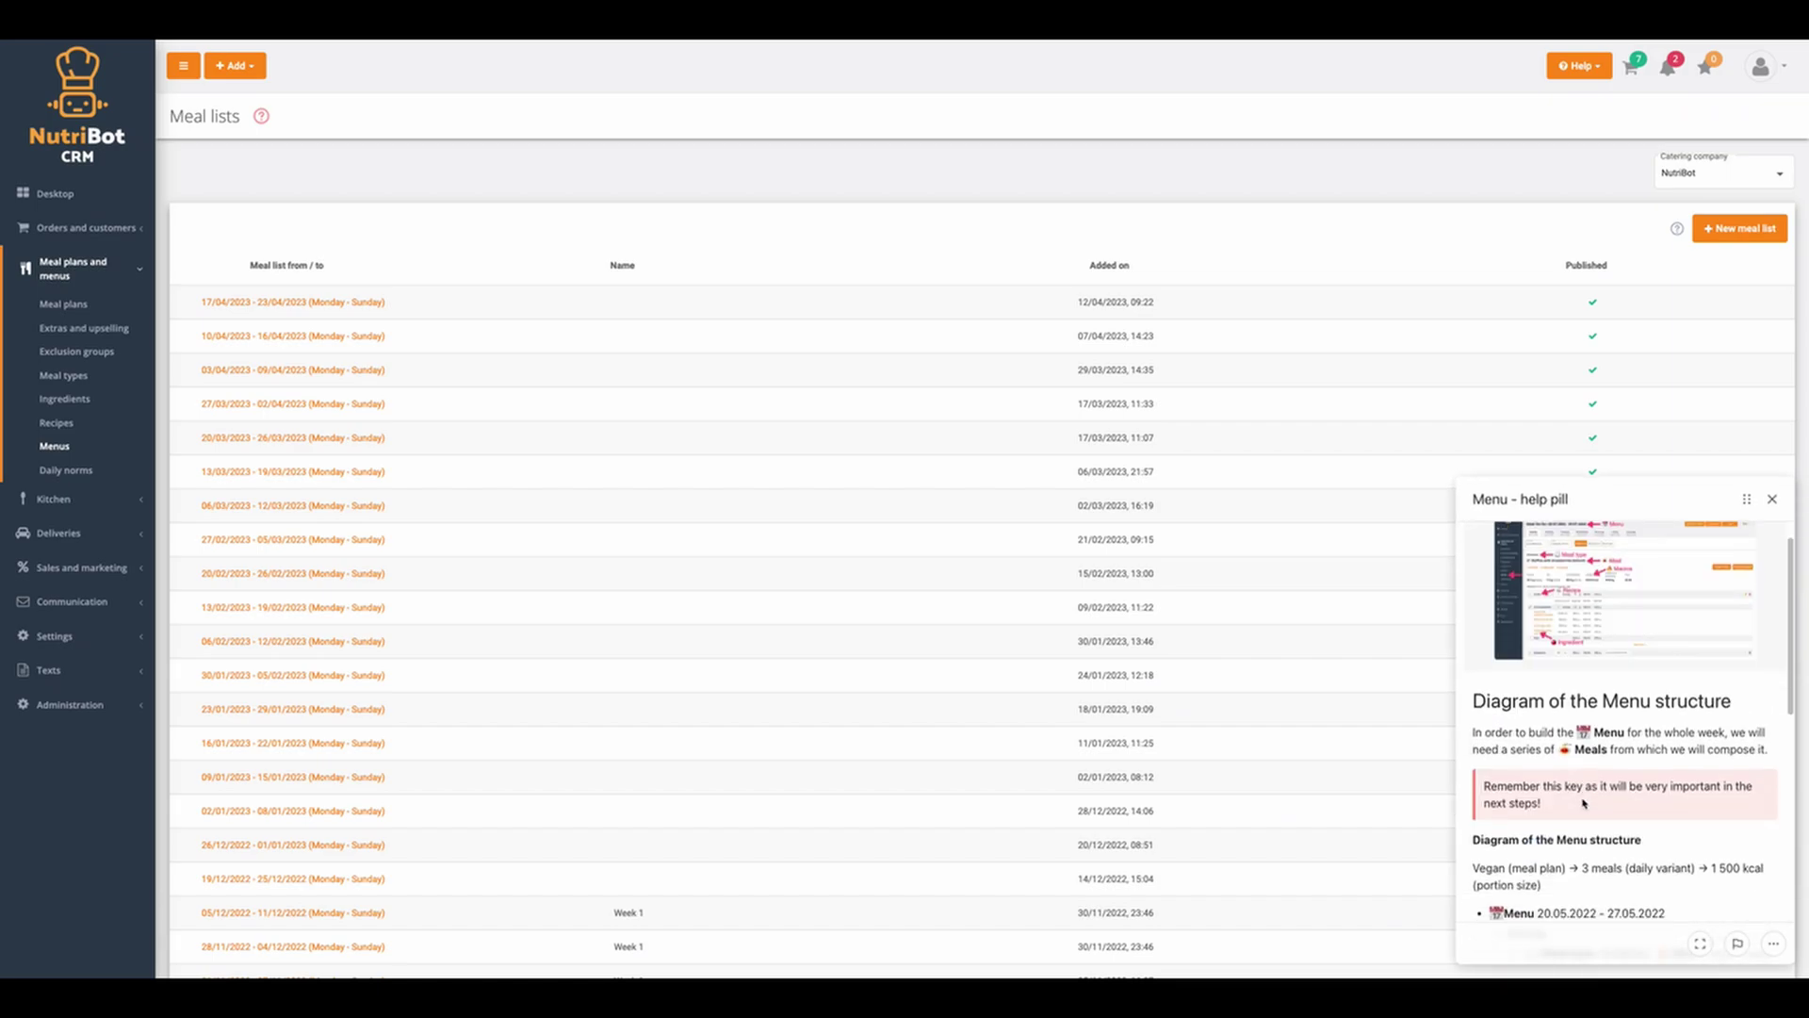
scroll(1565, 745, down, 4)
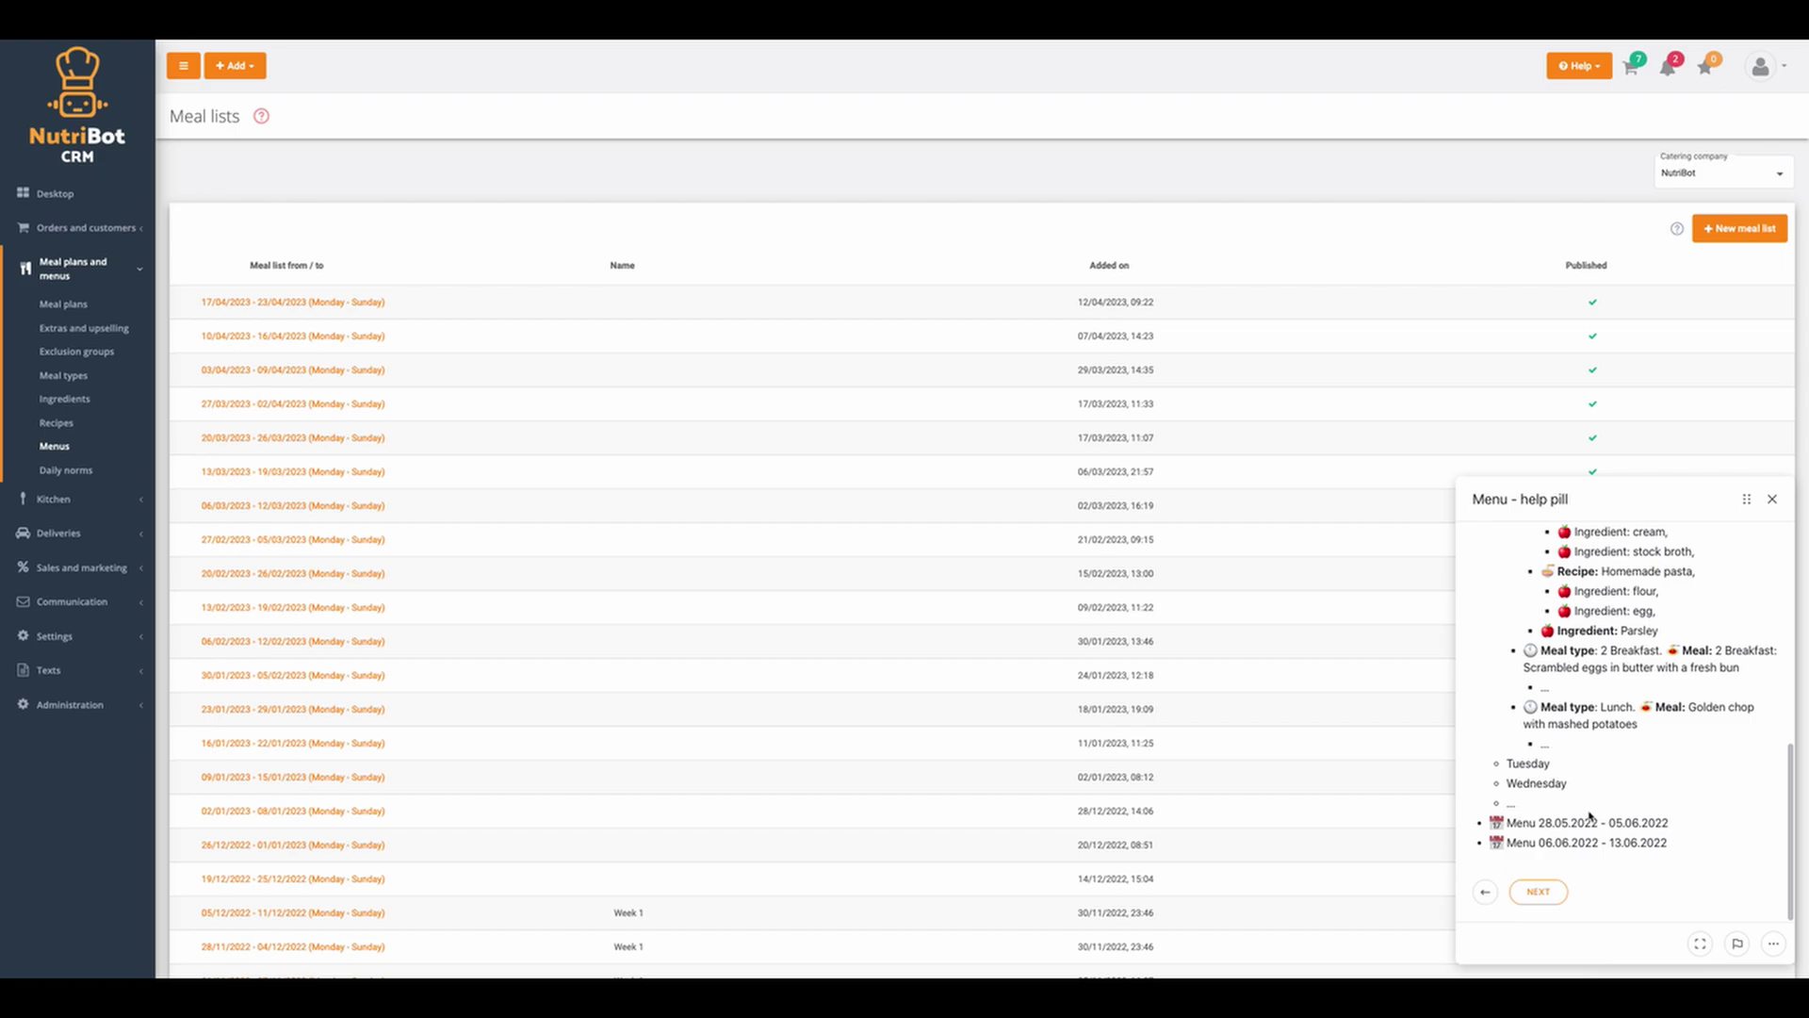
scroll(1569, 810, up, 10)
scroll(1569, 816, down, 10)
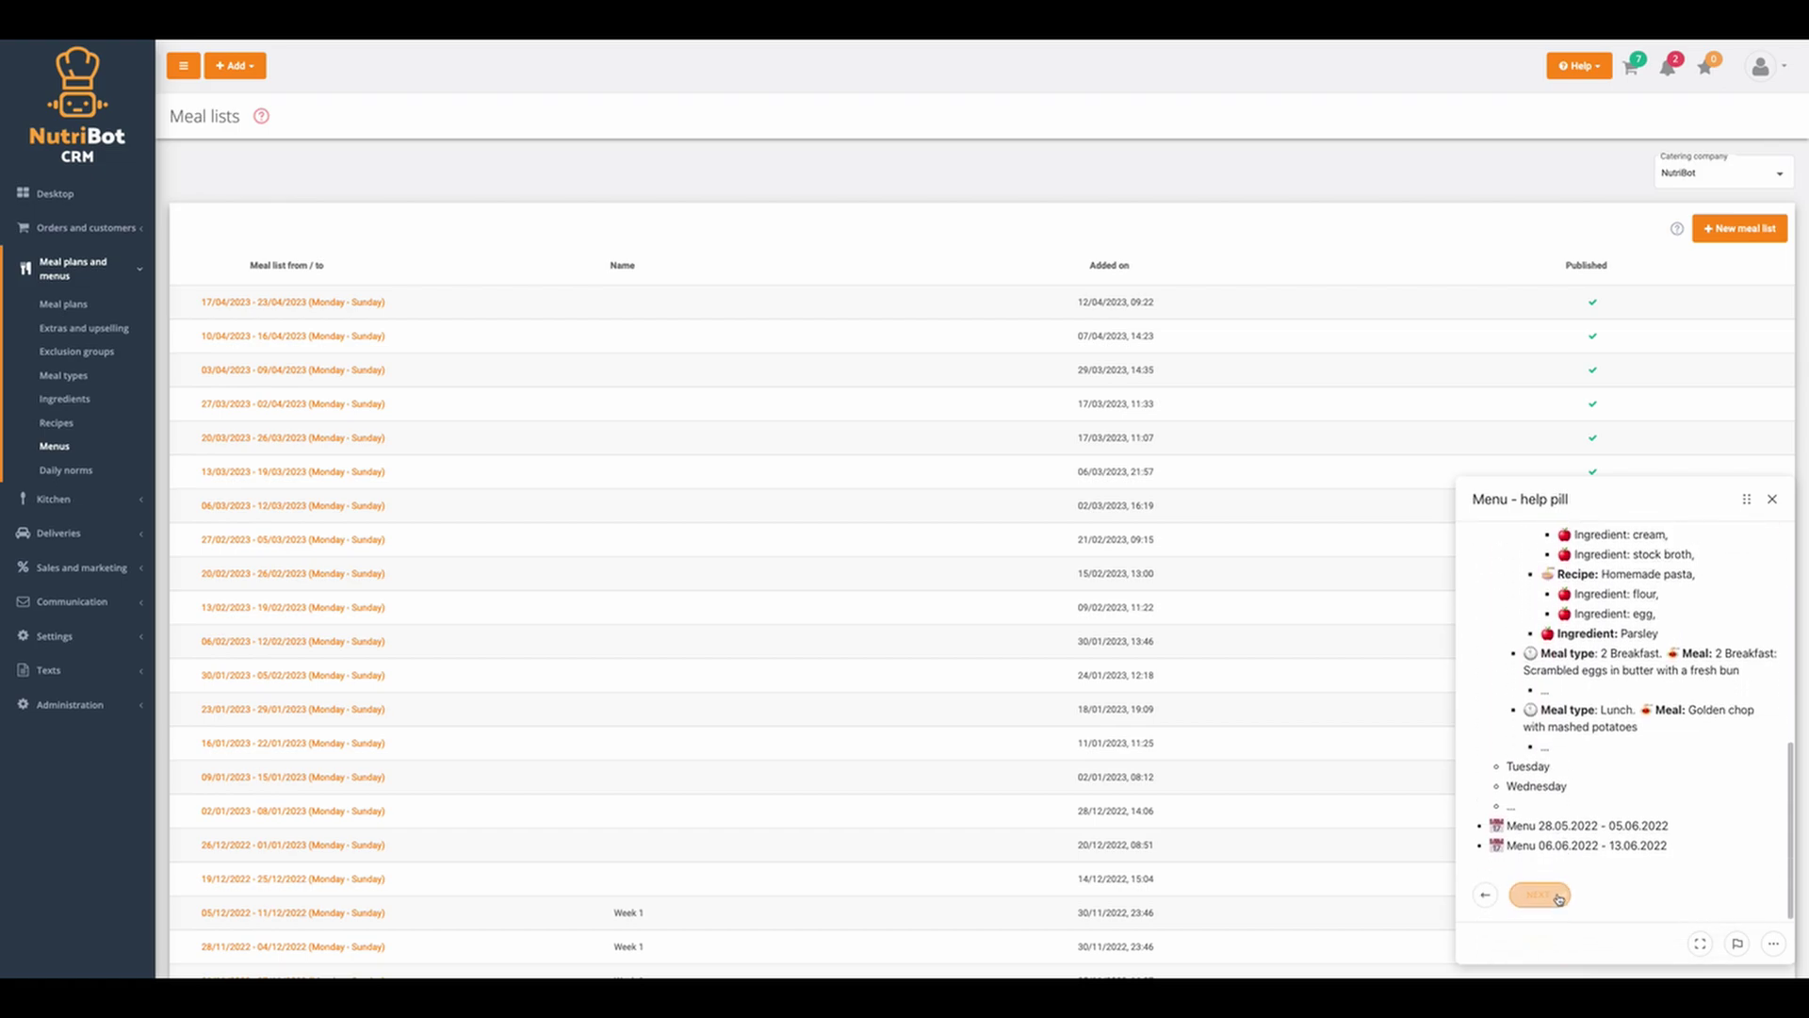
click(1557, 890)
scroll(1570, 800, down, 1)
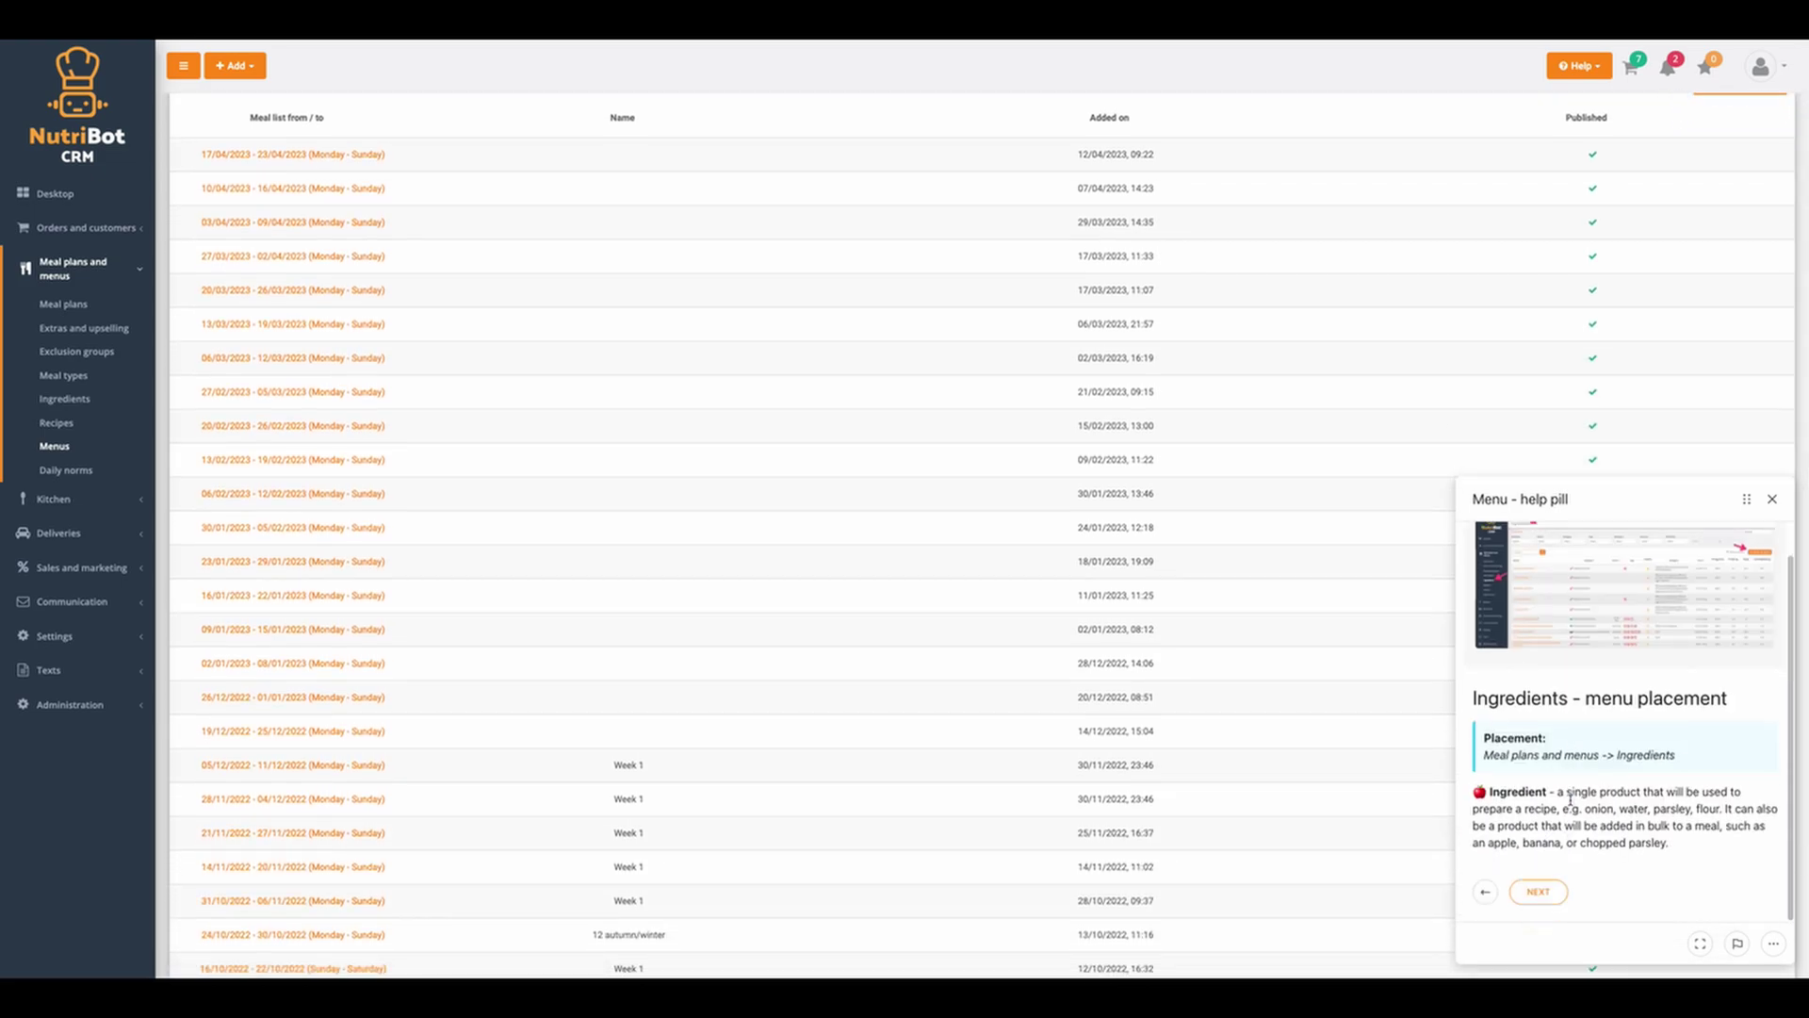
click(1486, 891)
scroll(1497, 893, down, 4)
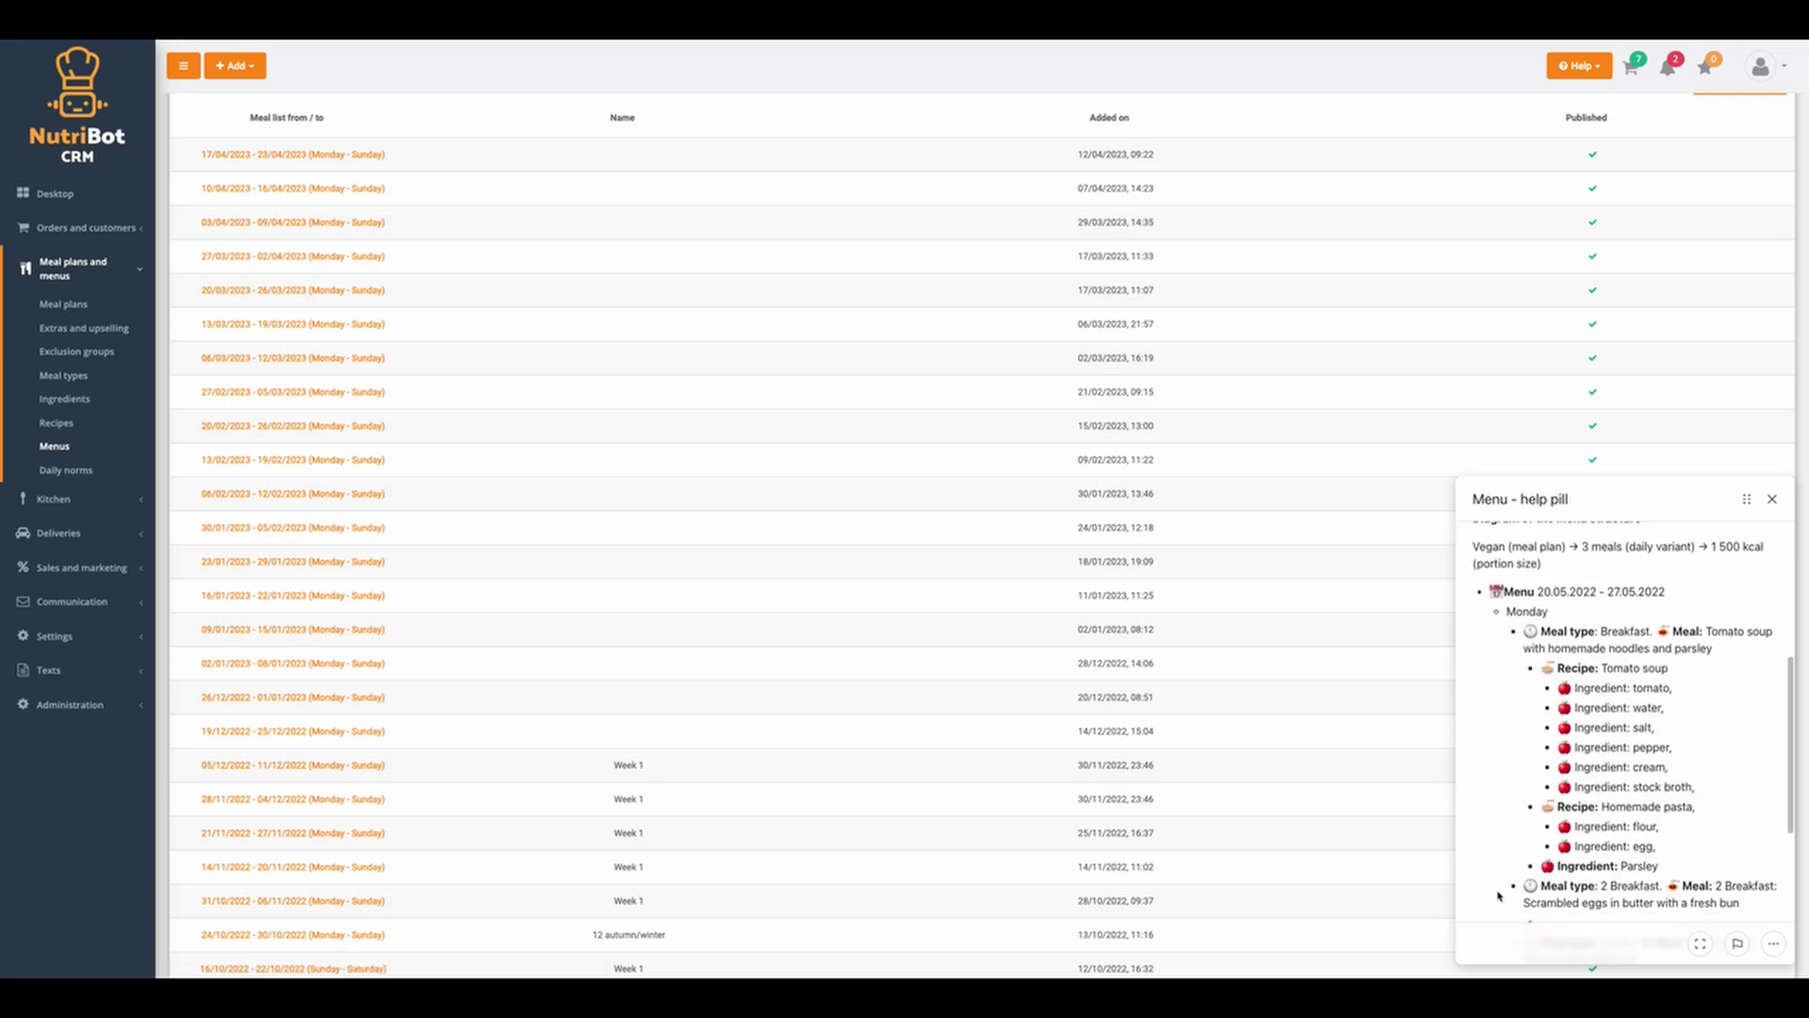
scroll(1497, 895, down, 2)
- Return to the completed "Need help?" step and open the Menus guide "Creating a menu - ADVANCED version (step by step)"
click(1774, 943)
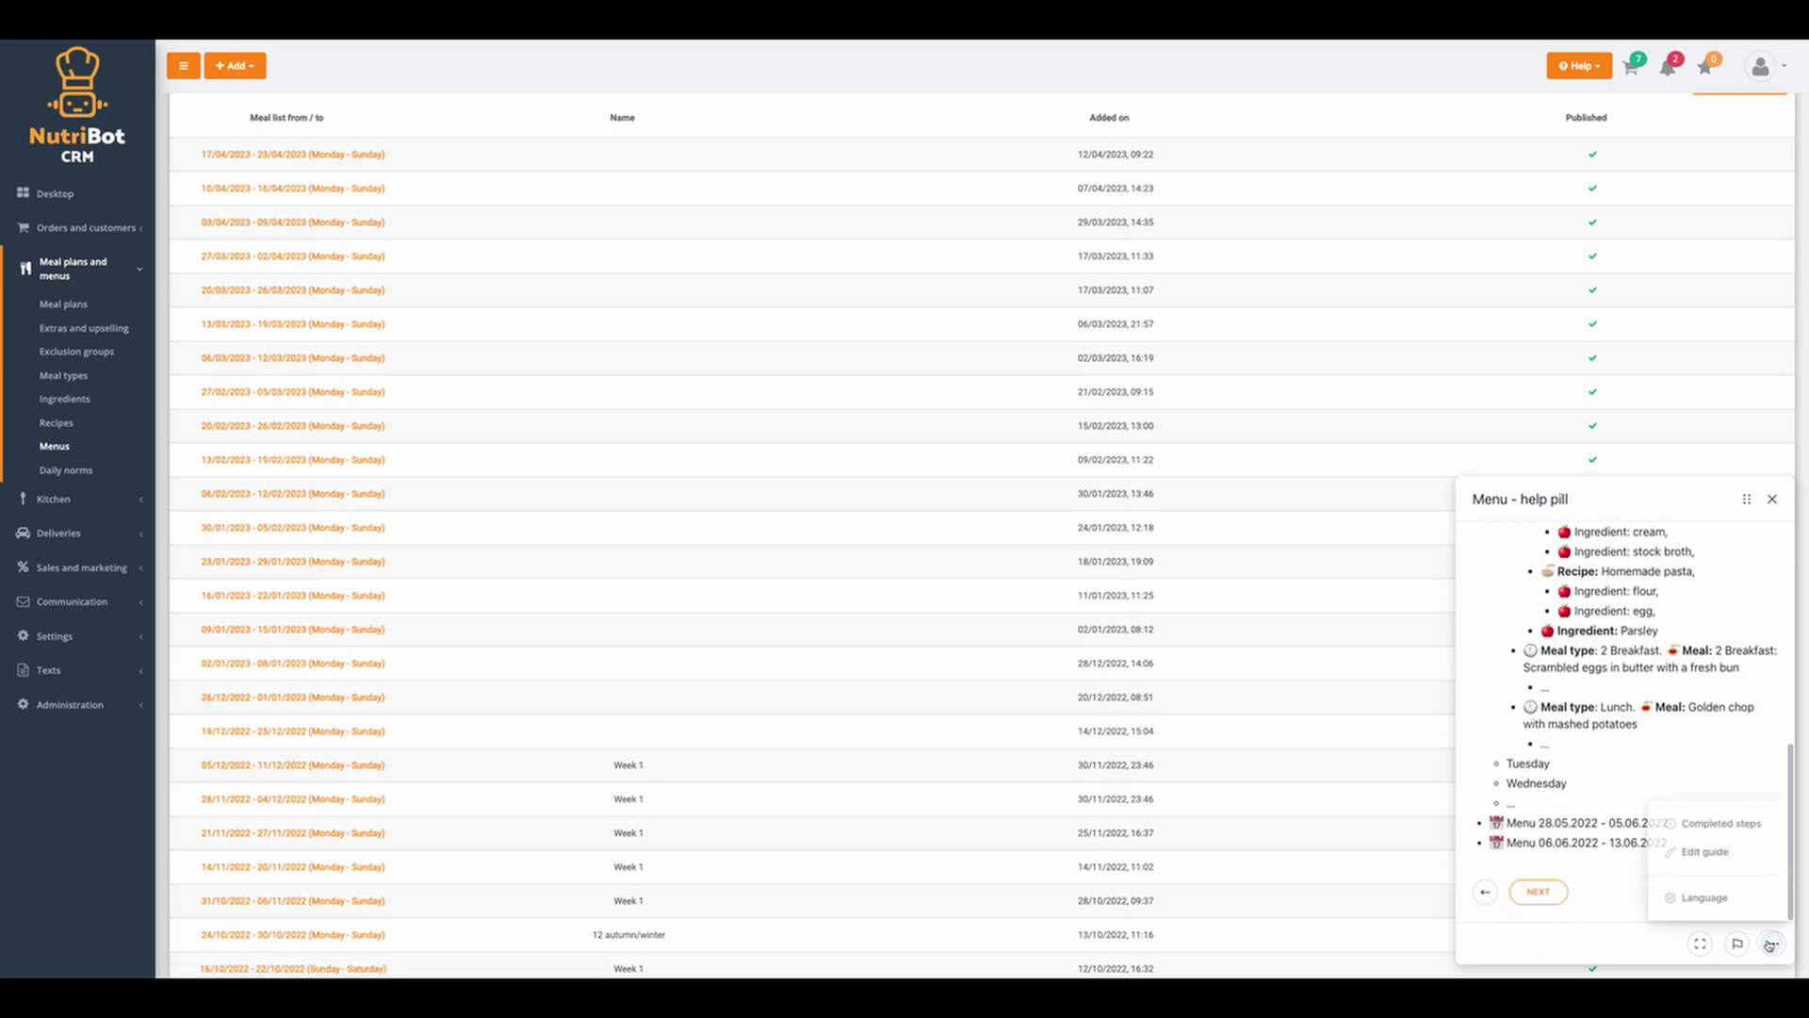
click(1717, 822)
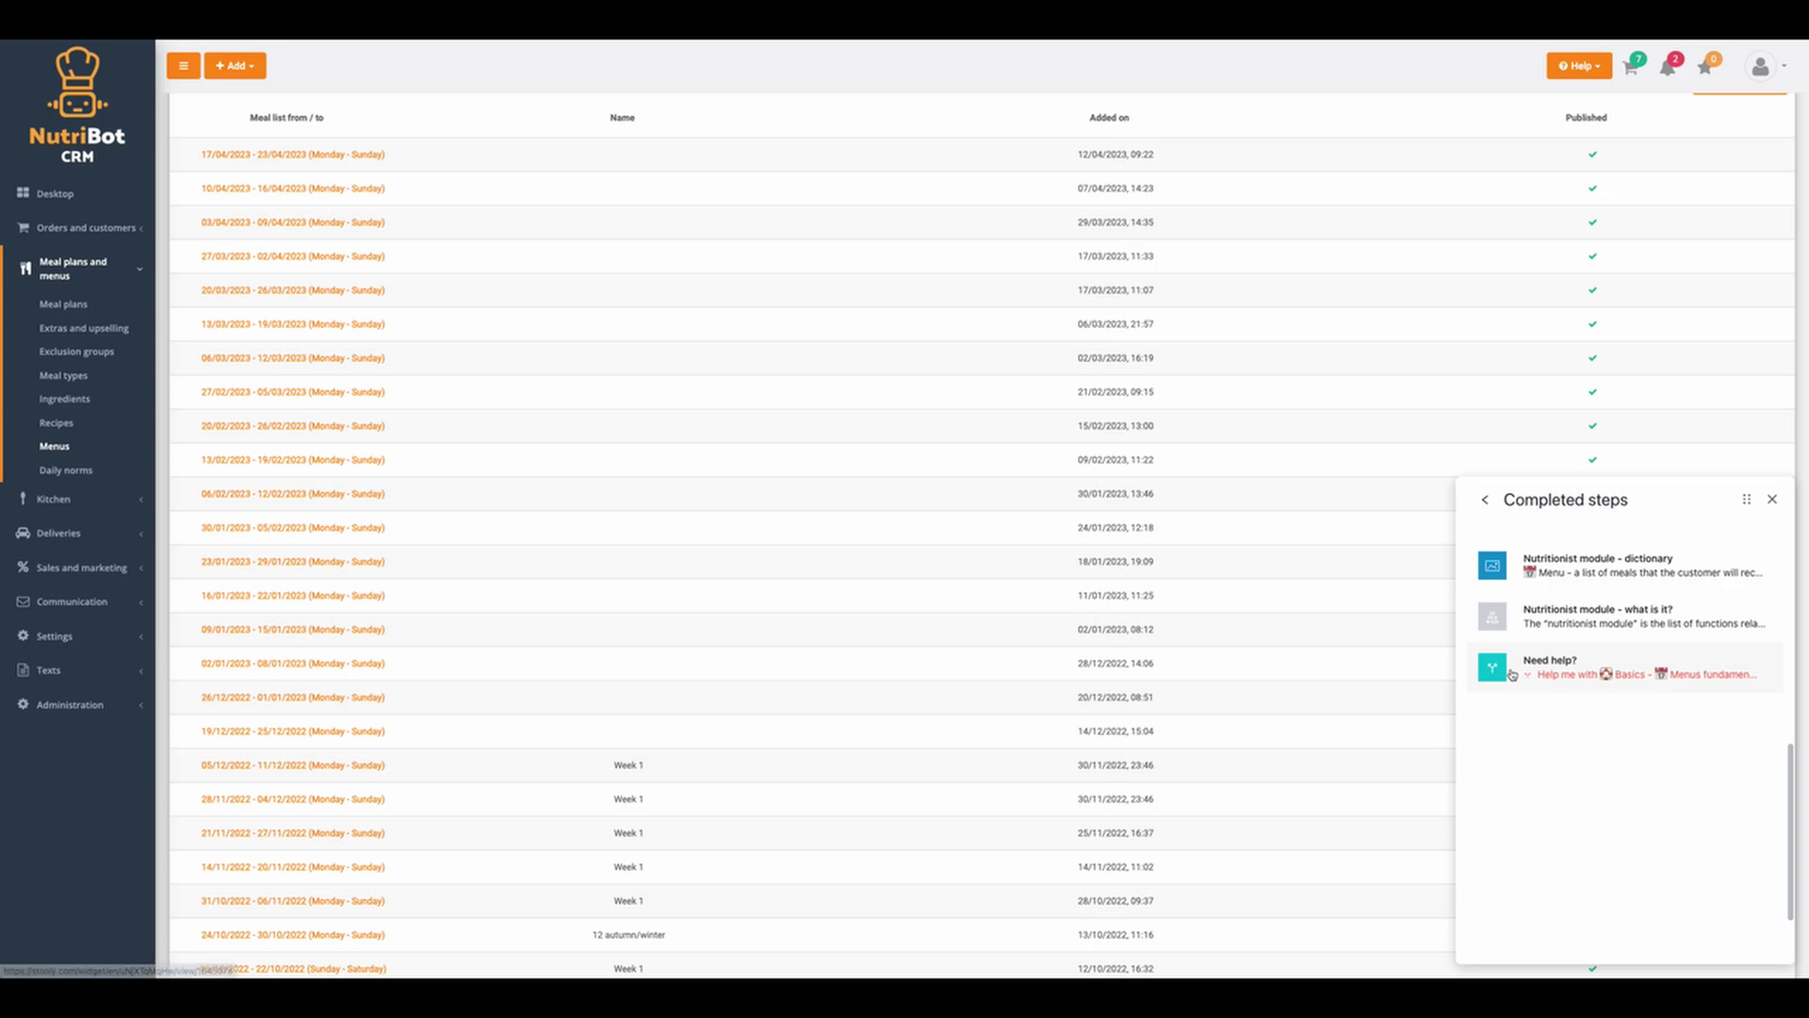
click(1508, 665)
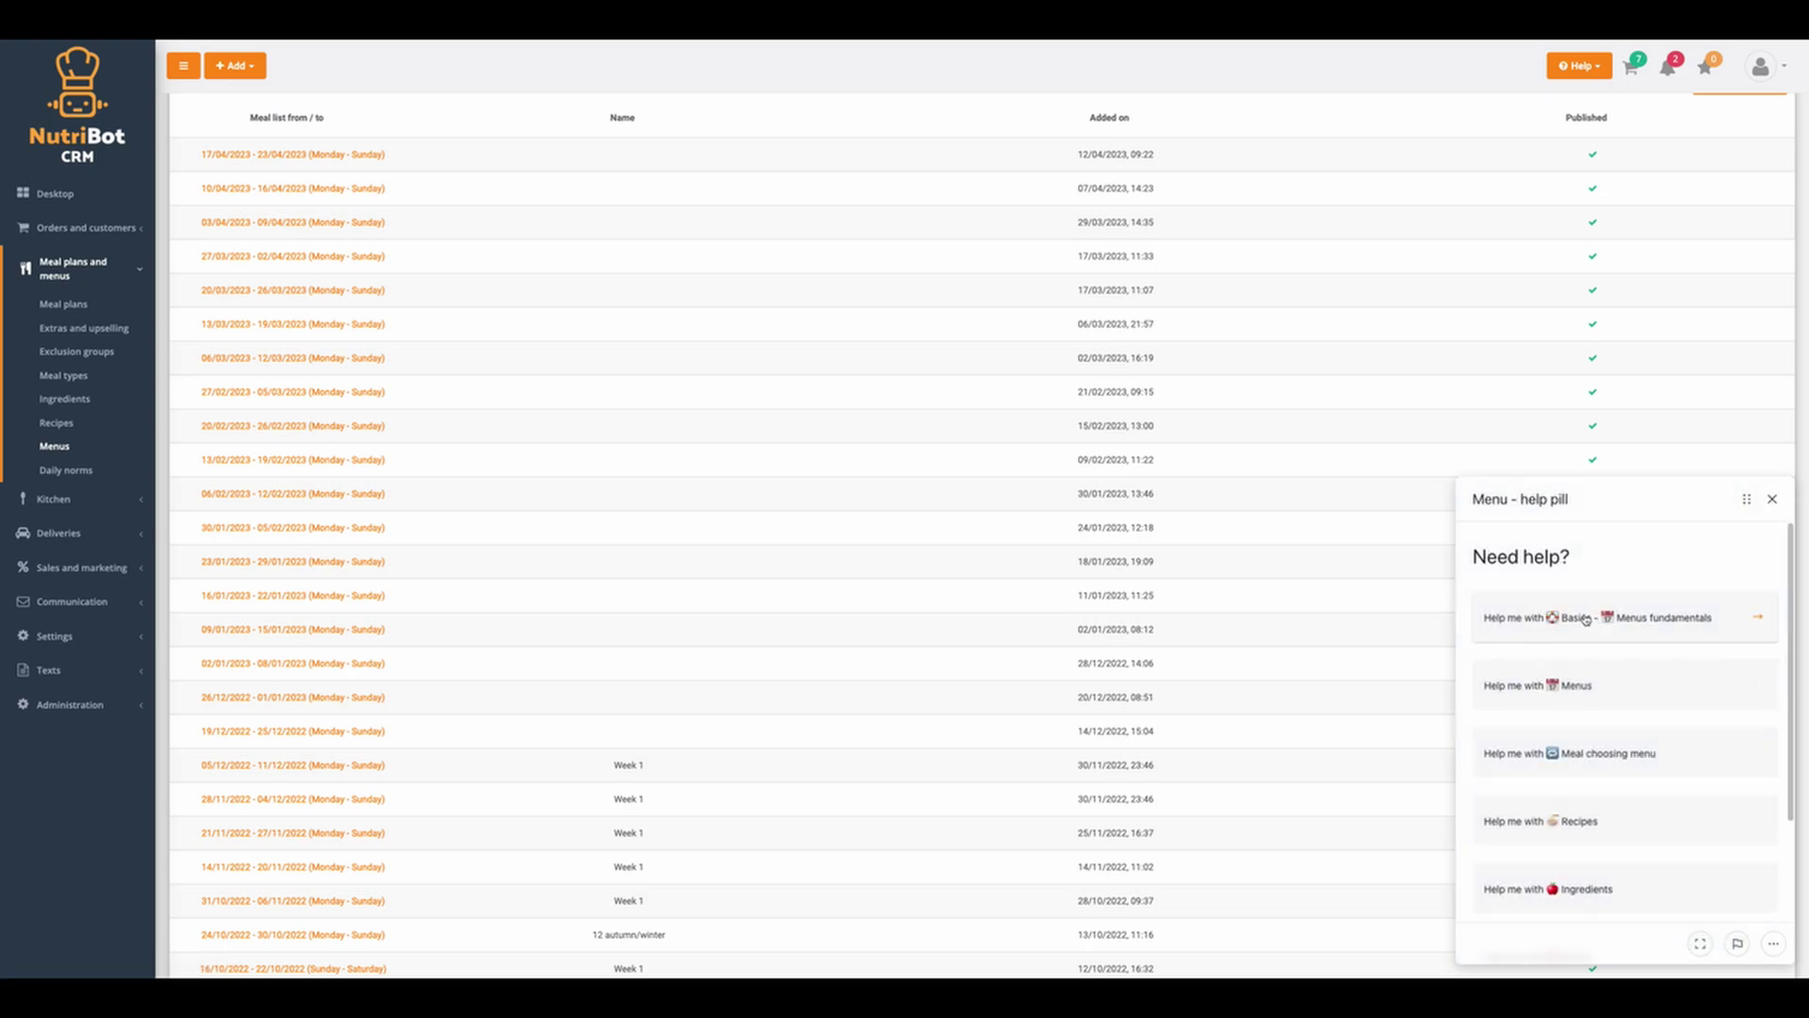
click(1588, 689)
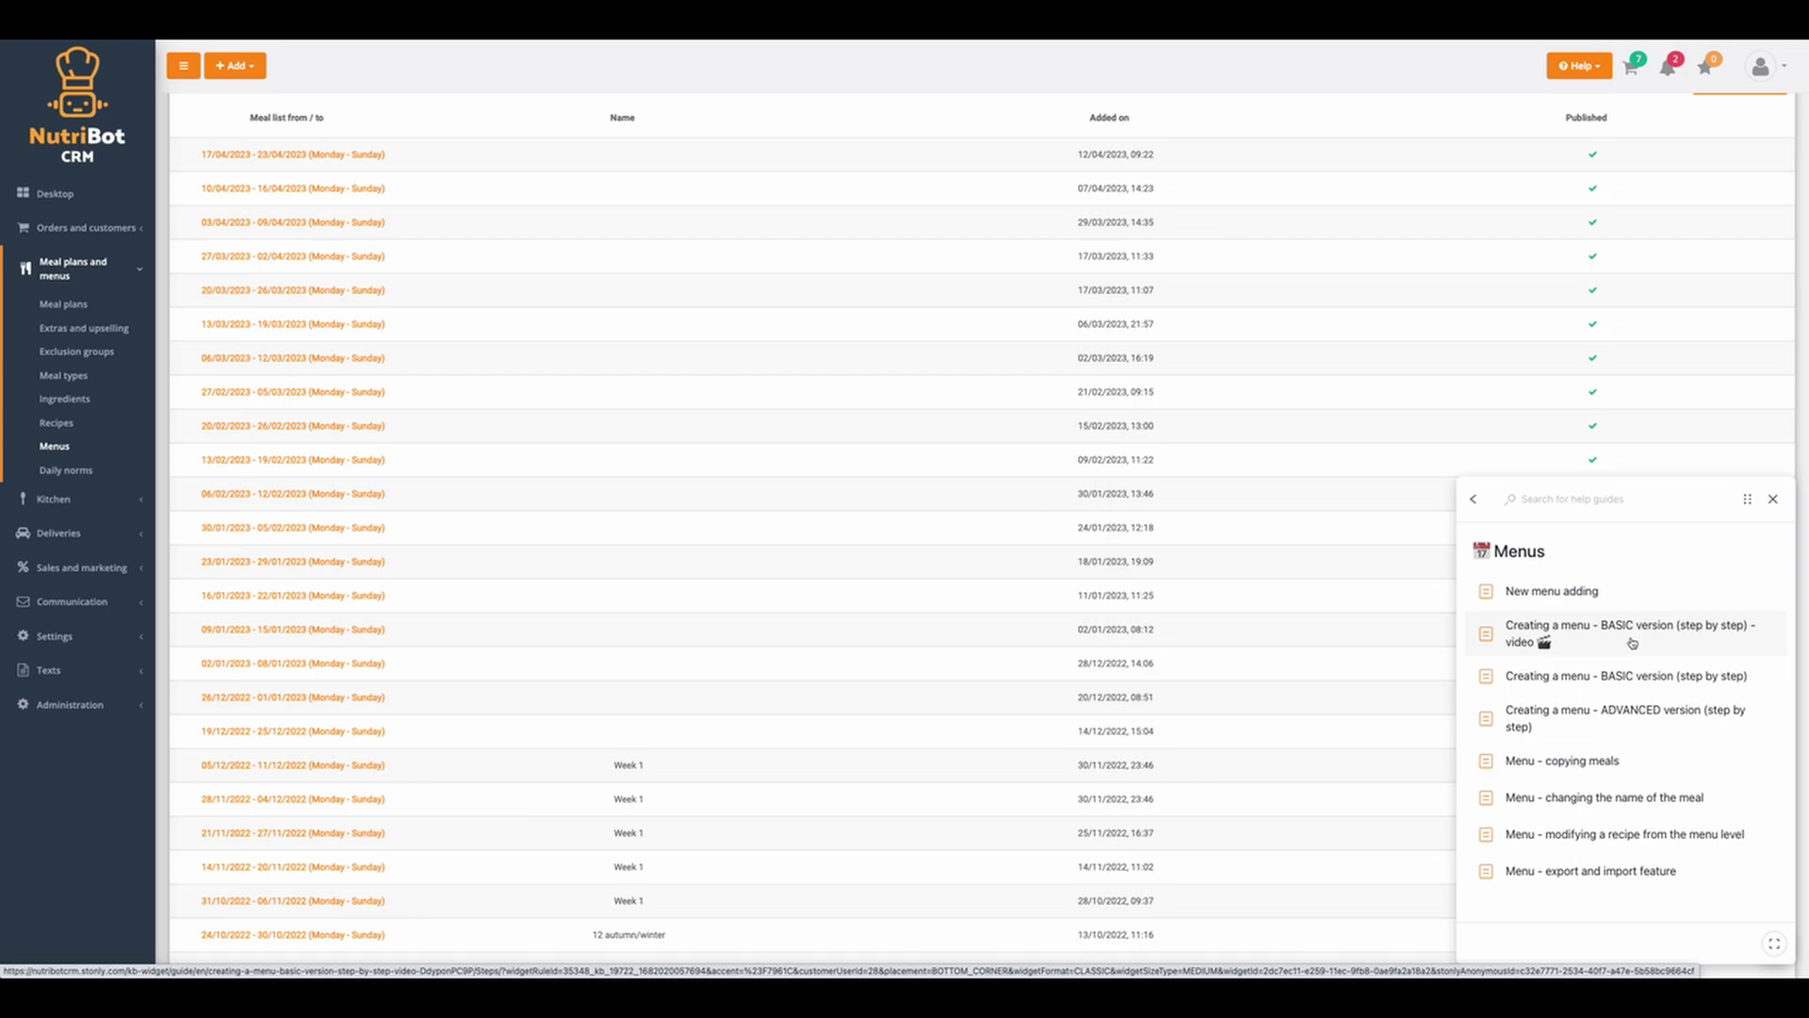
click(1595, 727)
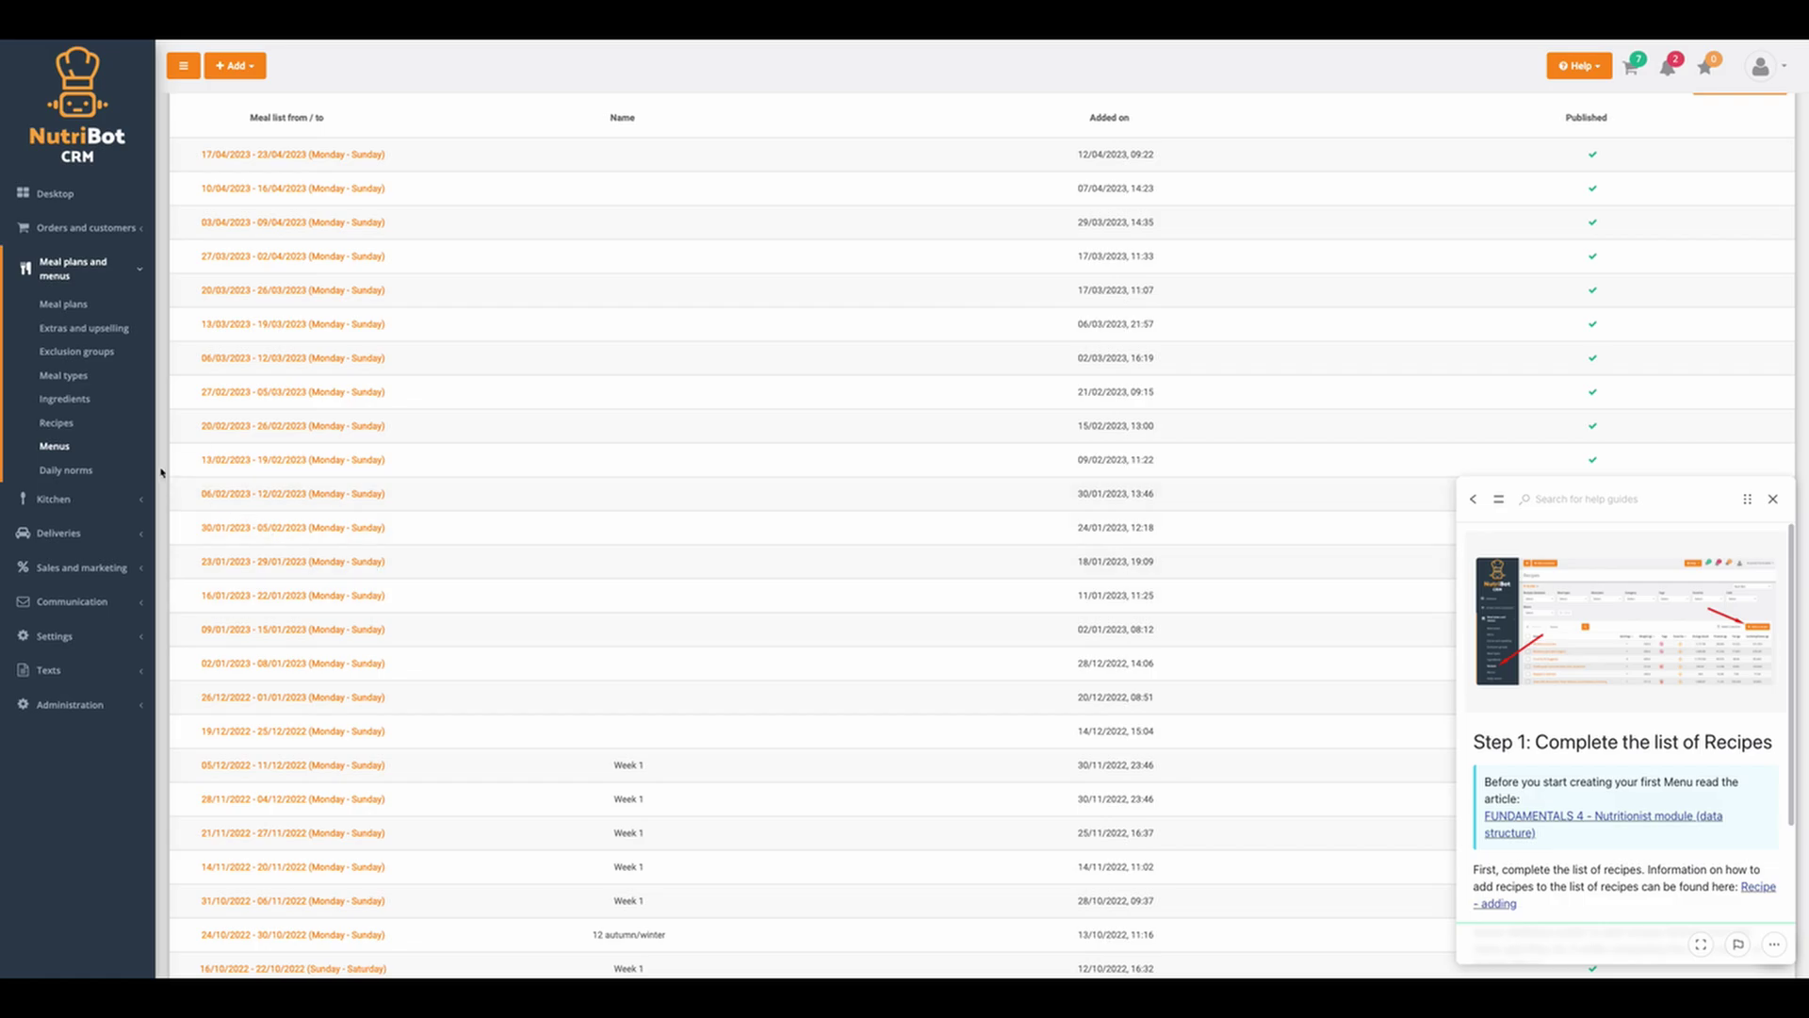
- Open the Recipes list and browse the nutritionist module's help guides on recipes
click(64, 426)
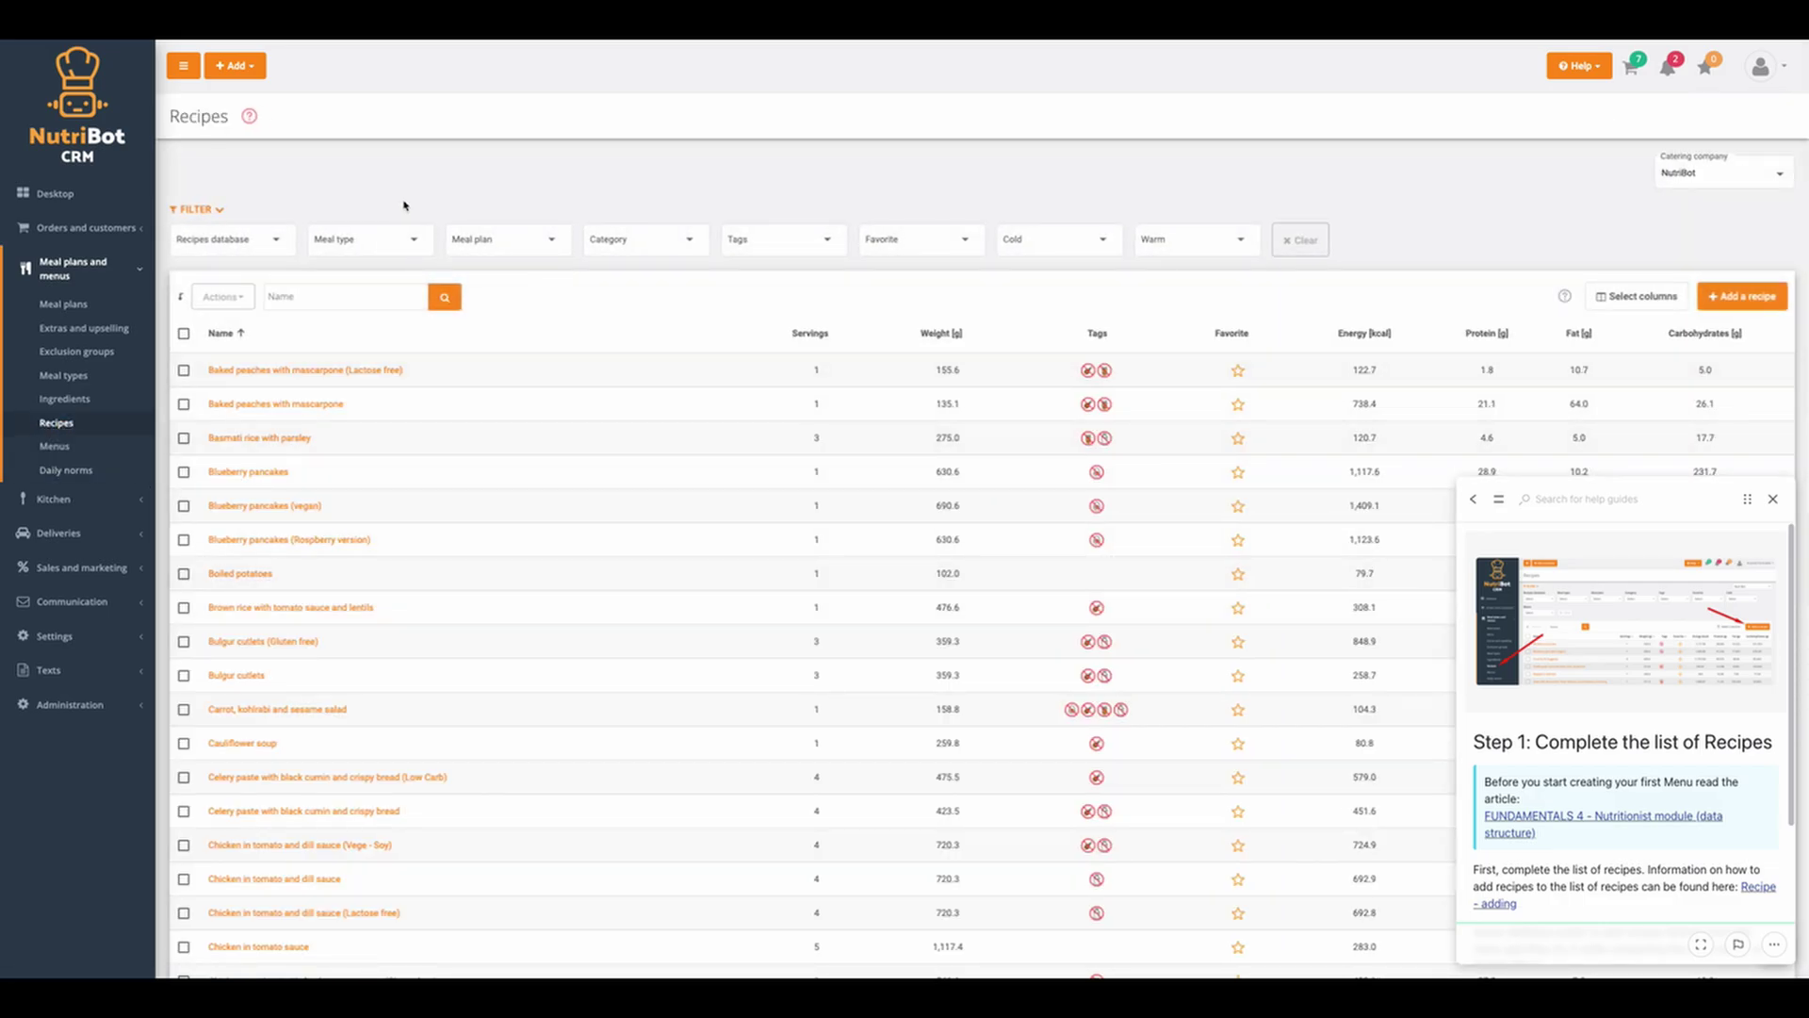
click(1773, 500)
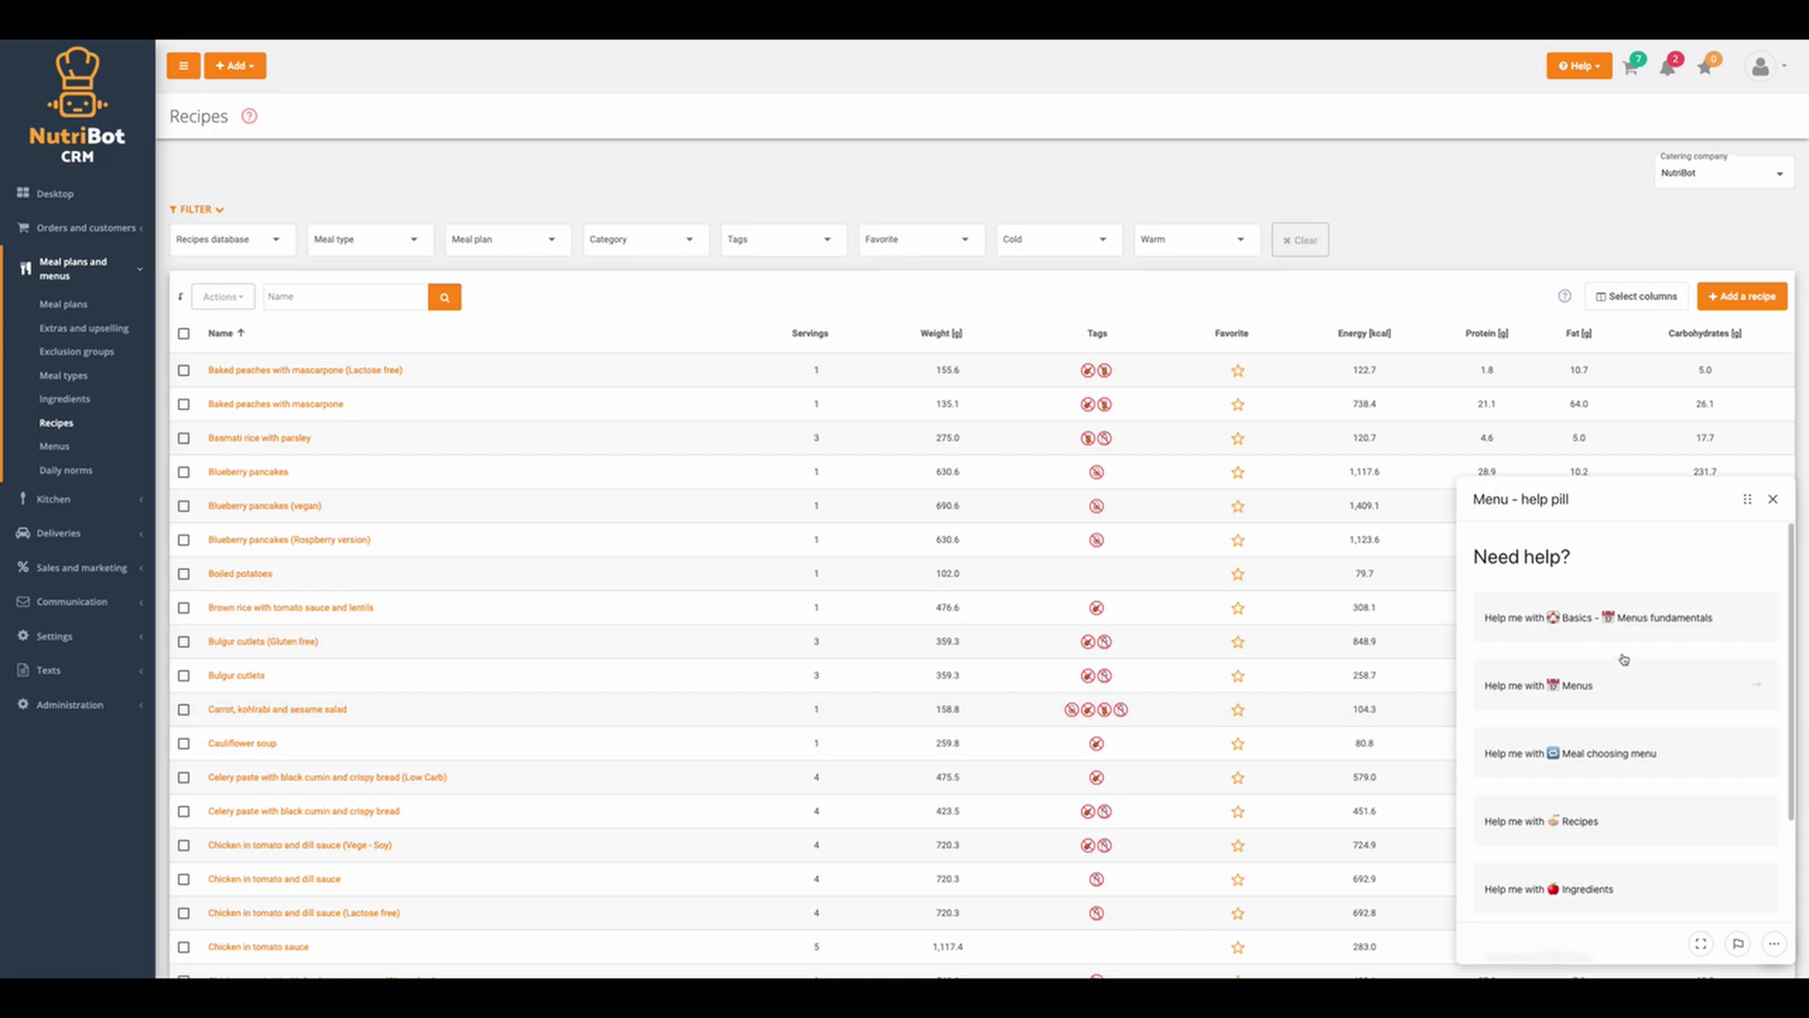
click(1585, 699)
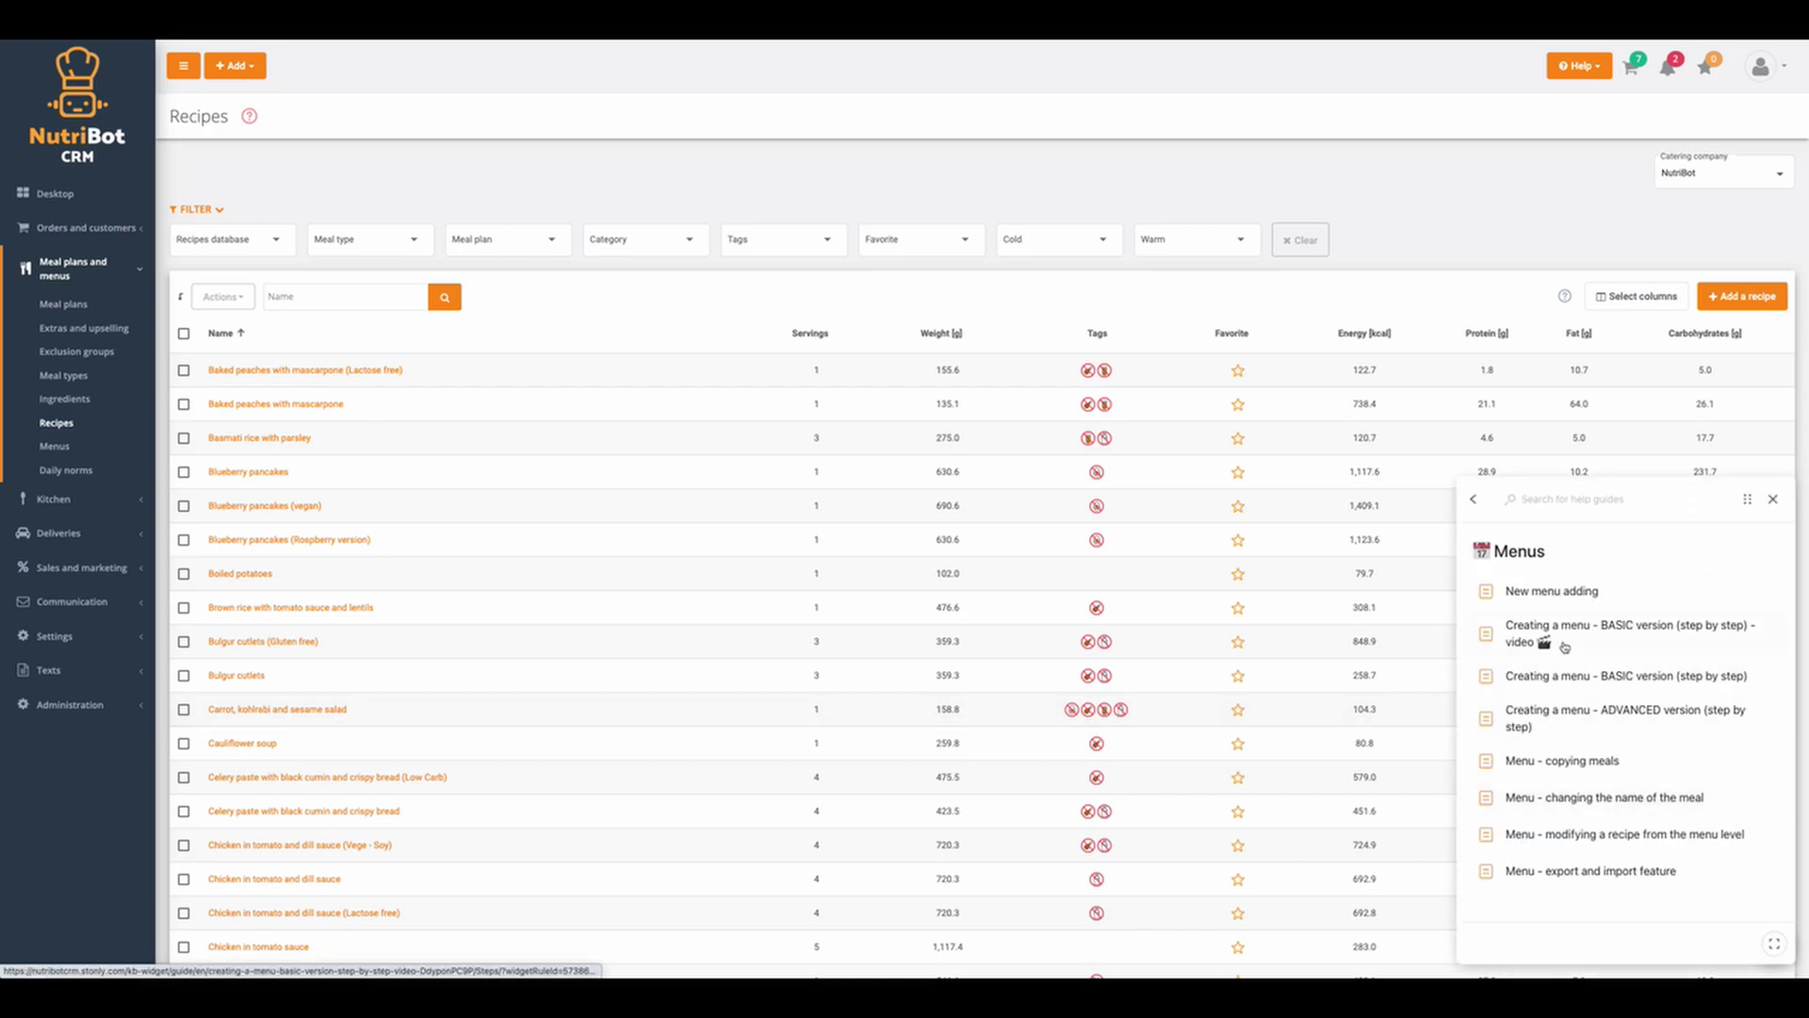
click(1473, 500)
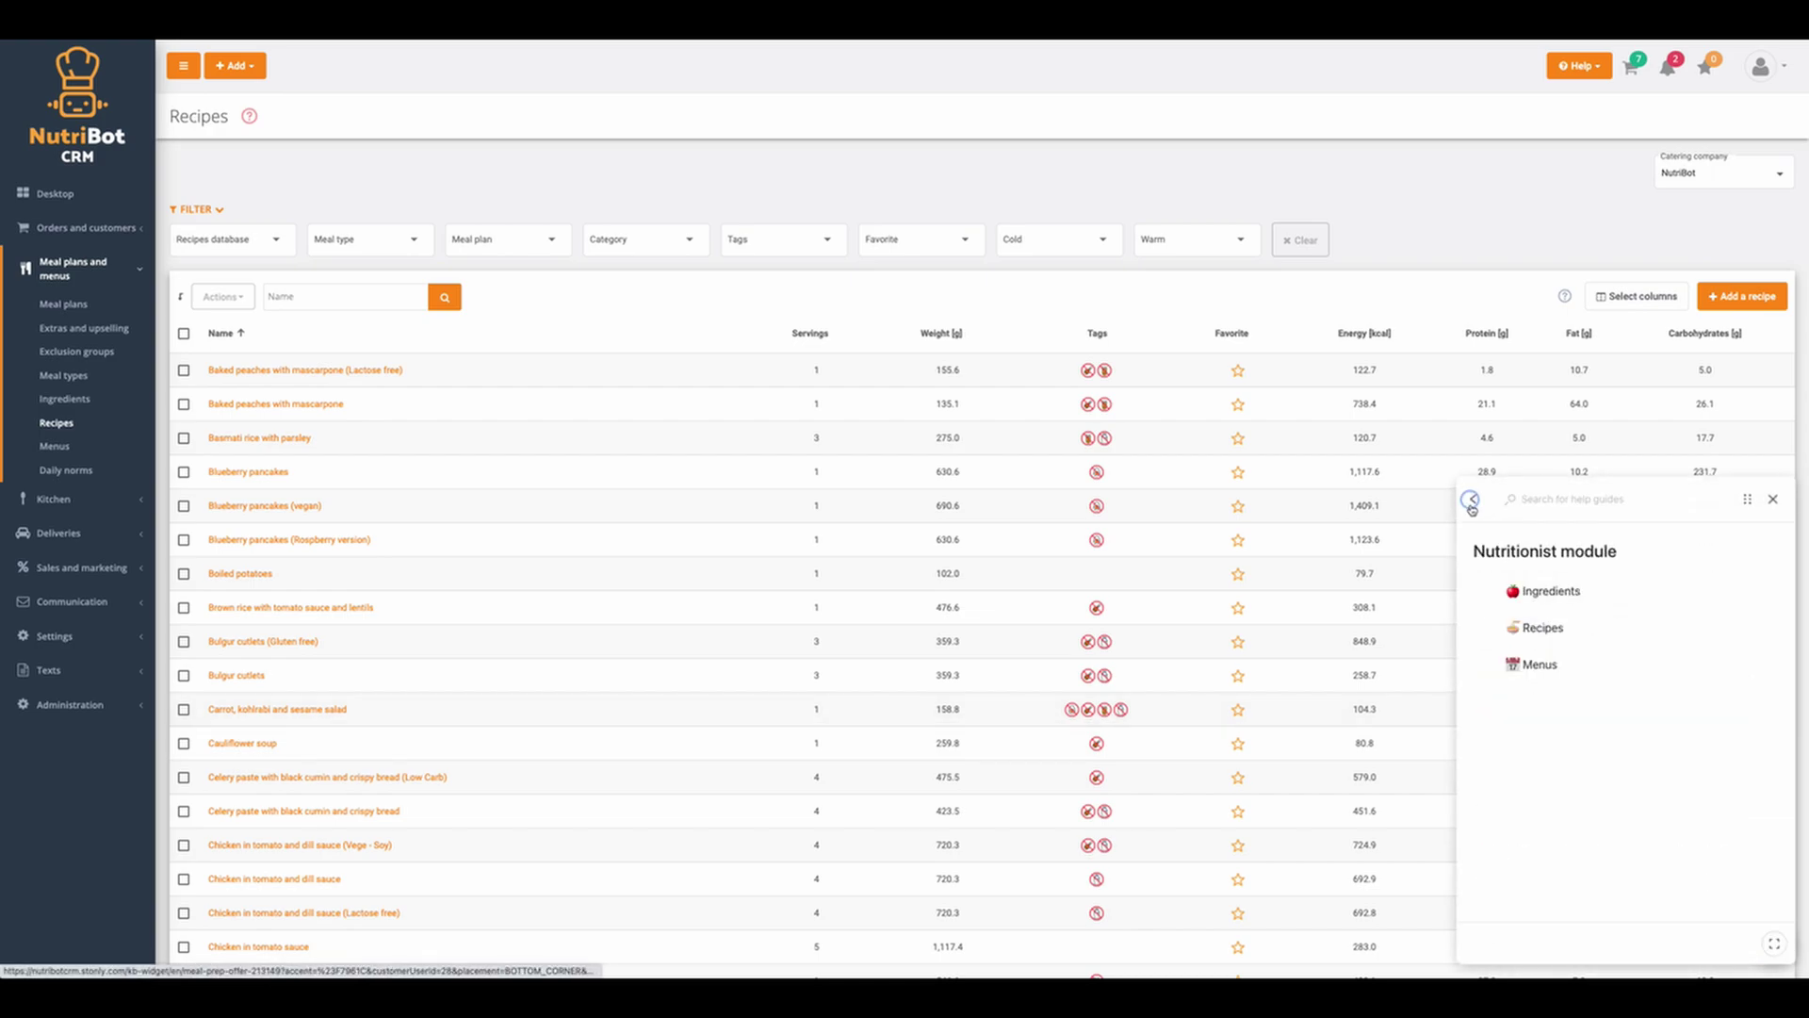
click(1544, 627)
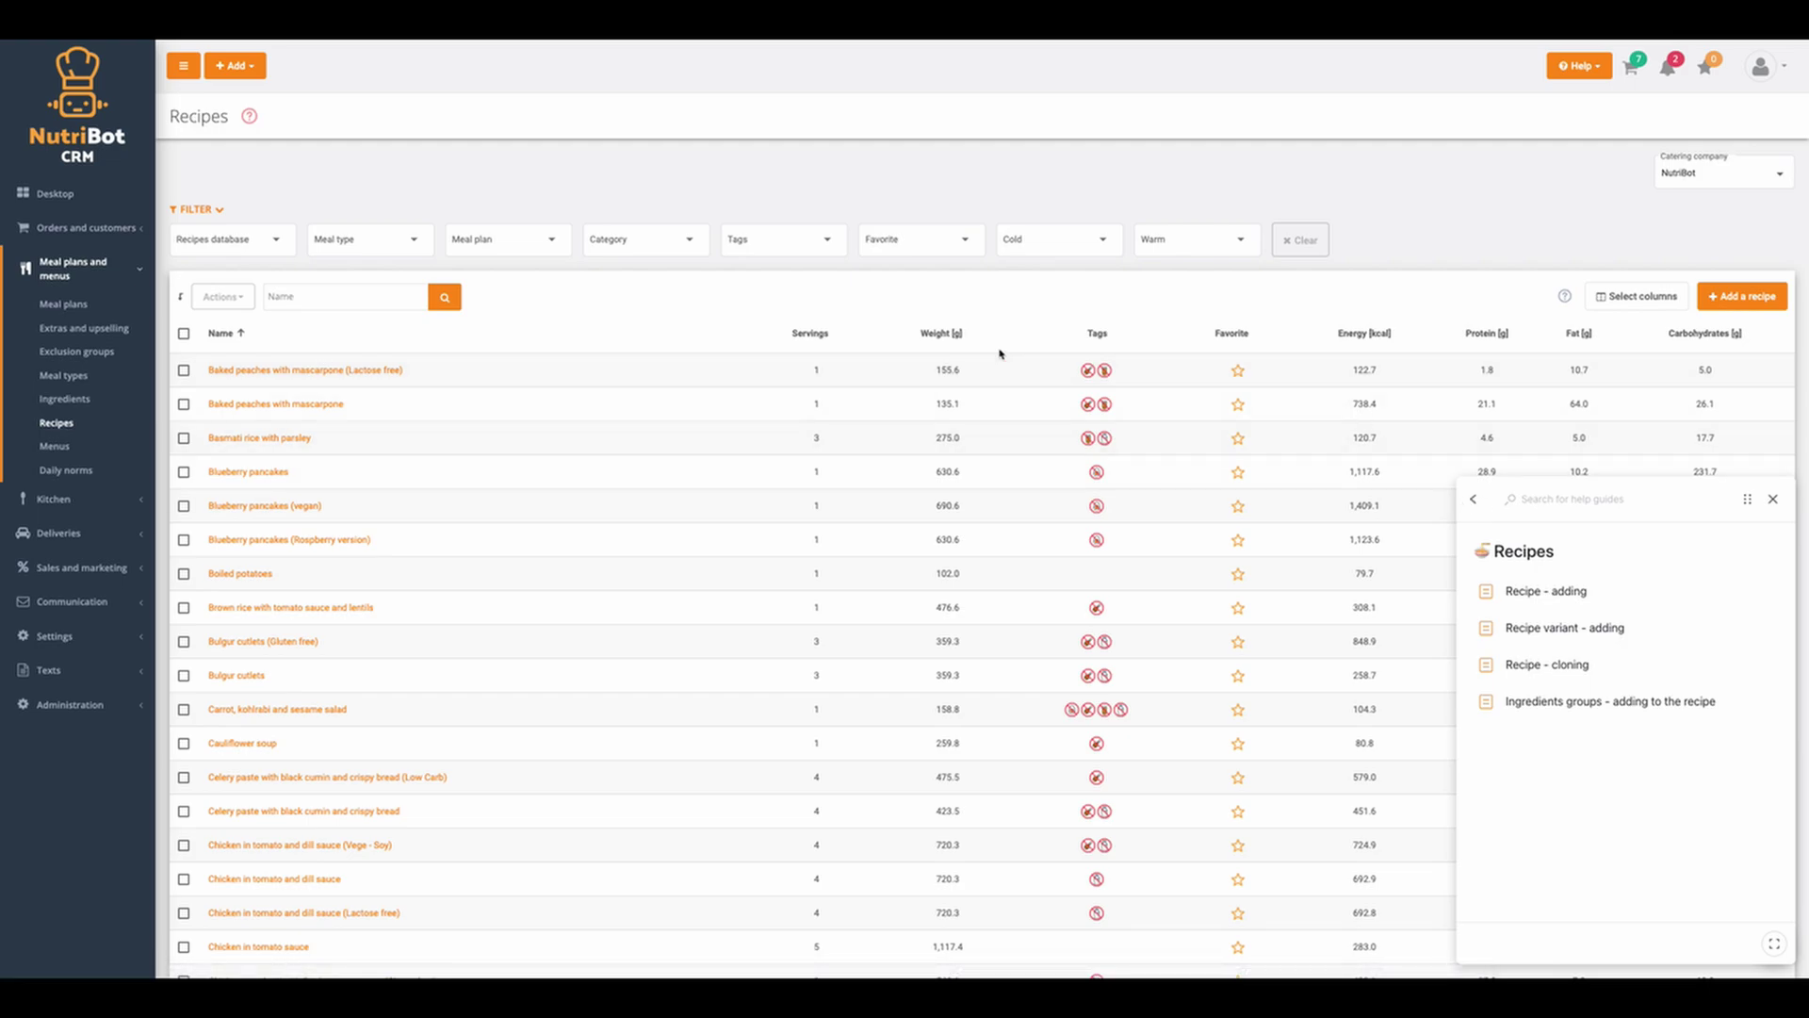
click(1474, 501)
click(1474, 501)
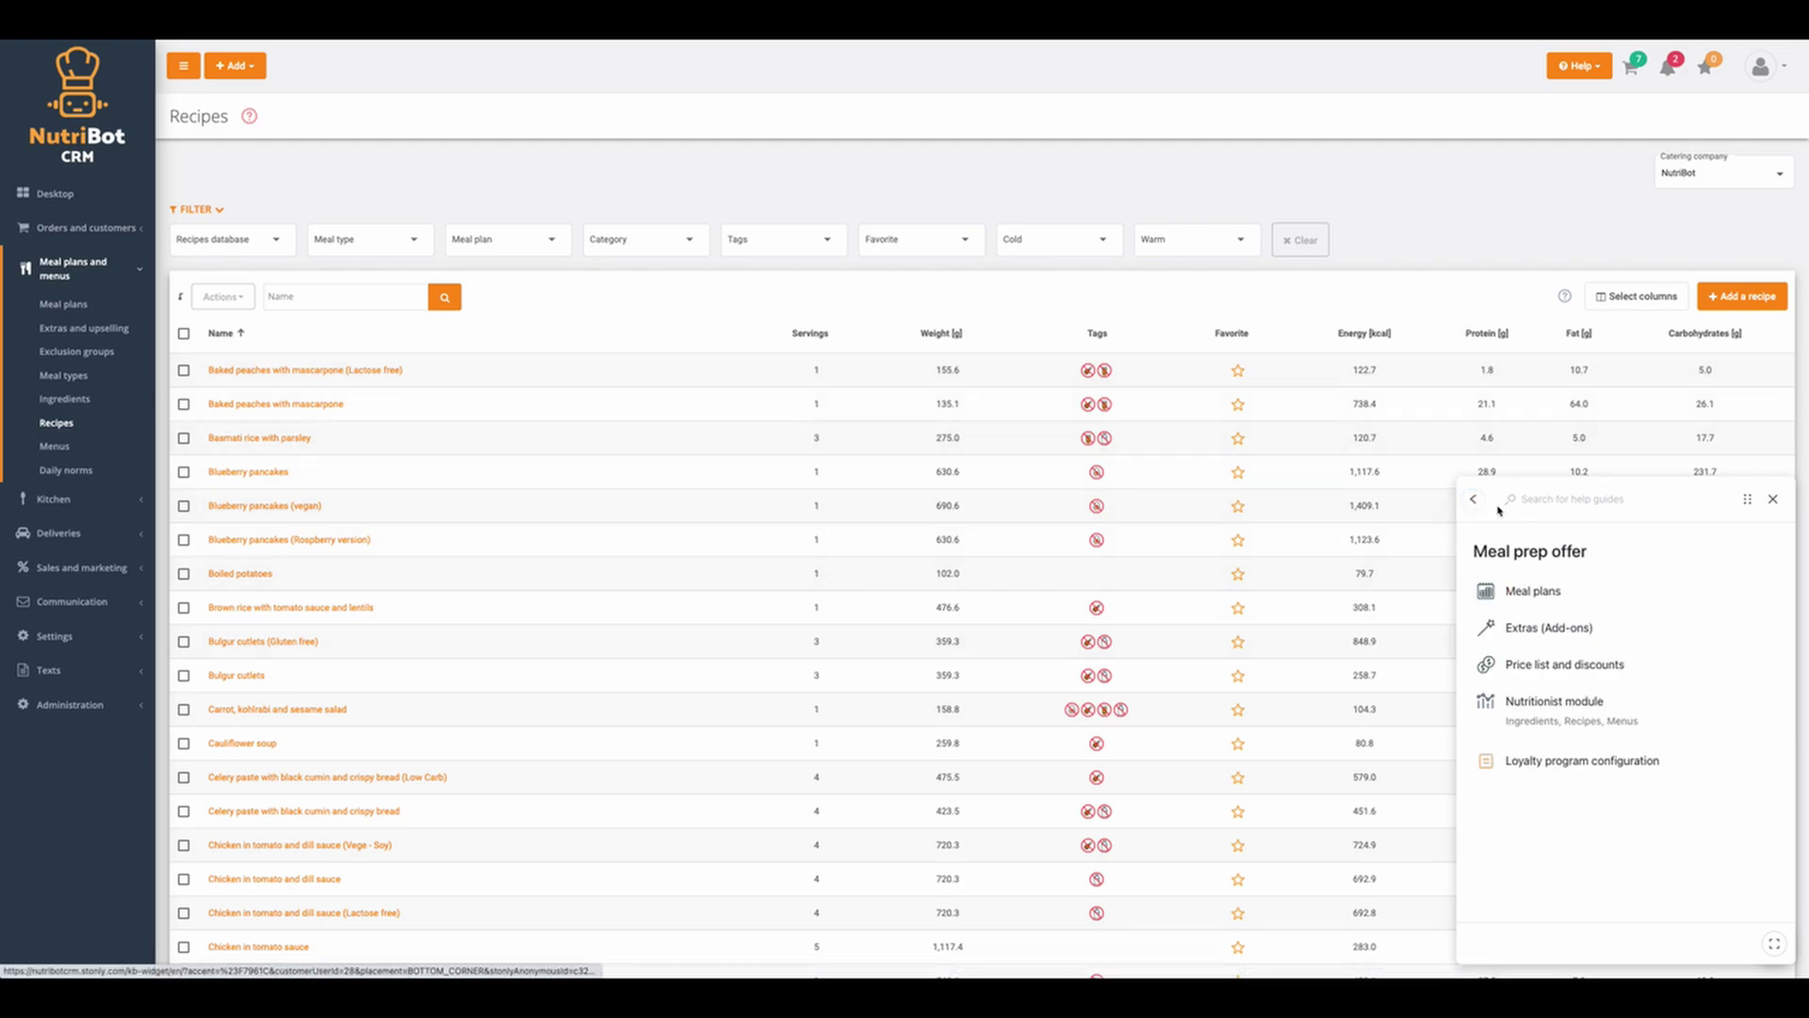
- Go back to the Menus list and reopen the help guide for creating a menu in the ADVANCED version
click(1772, 499)
click(53, 446)
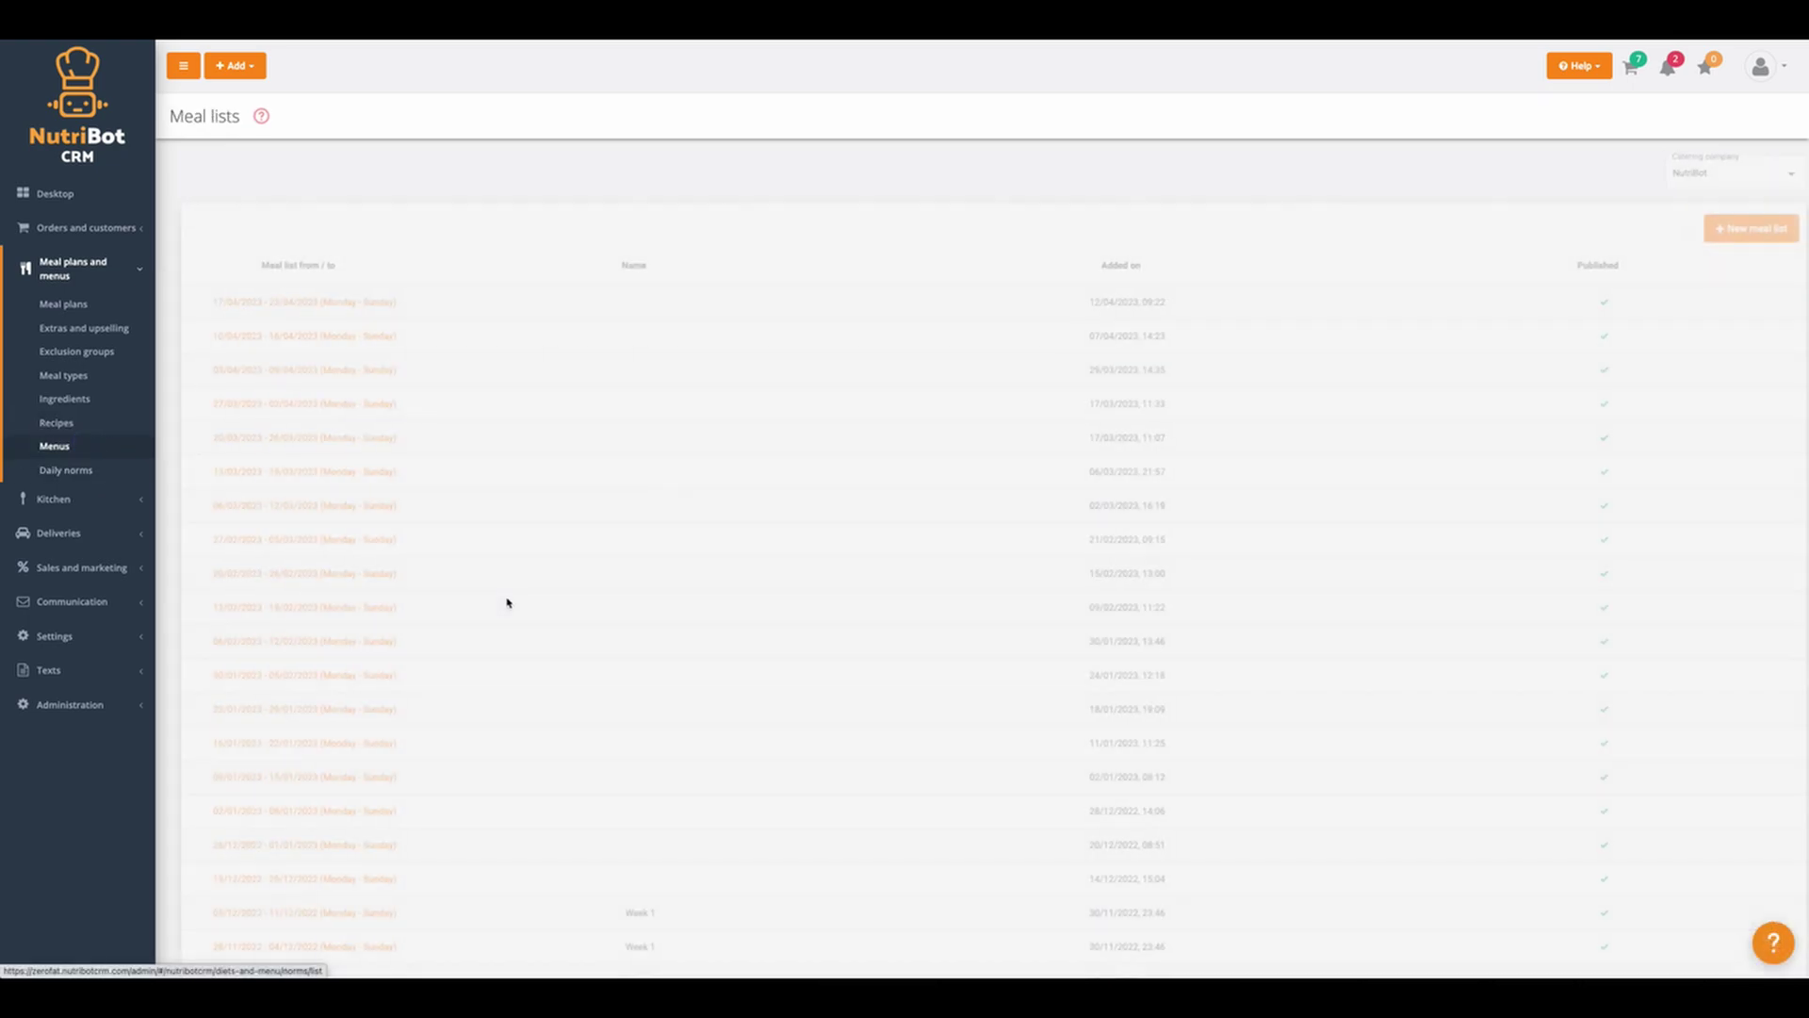
click(1774, 943)
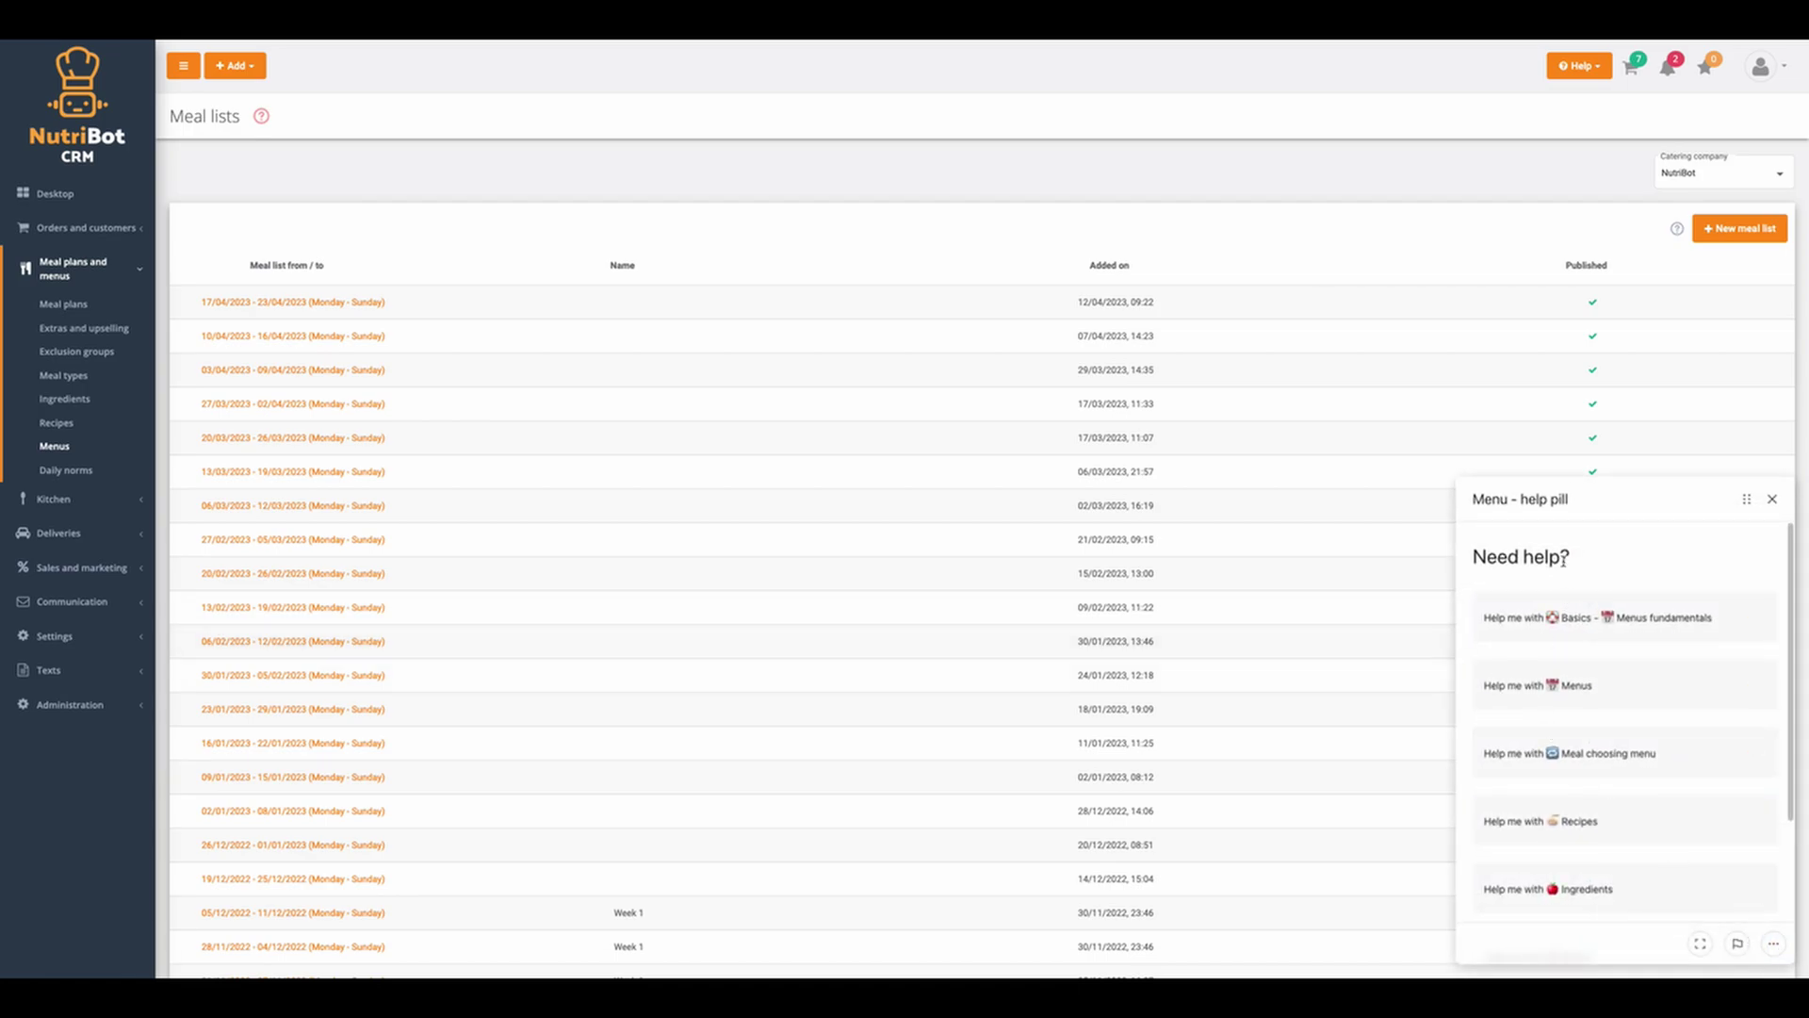
click(1514, 688)
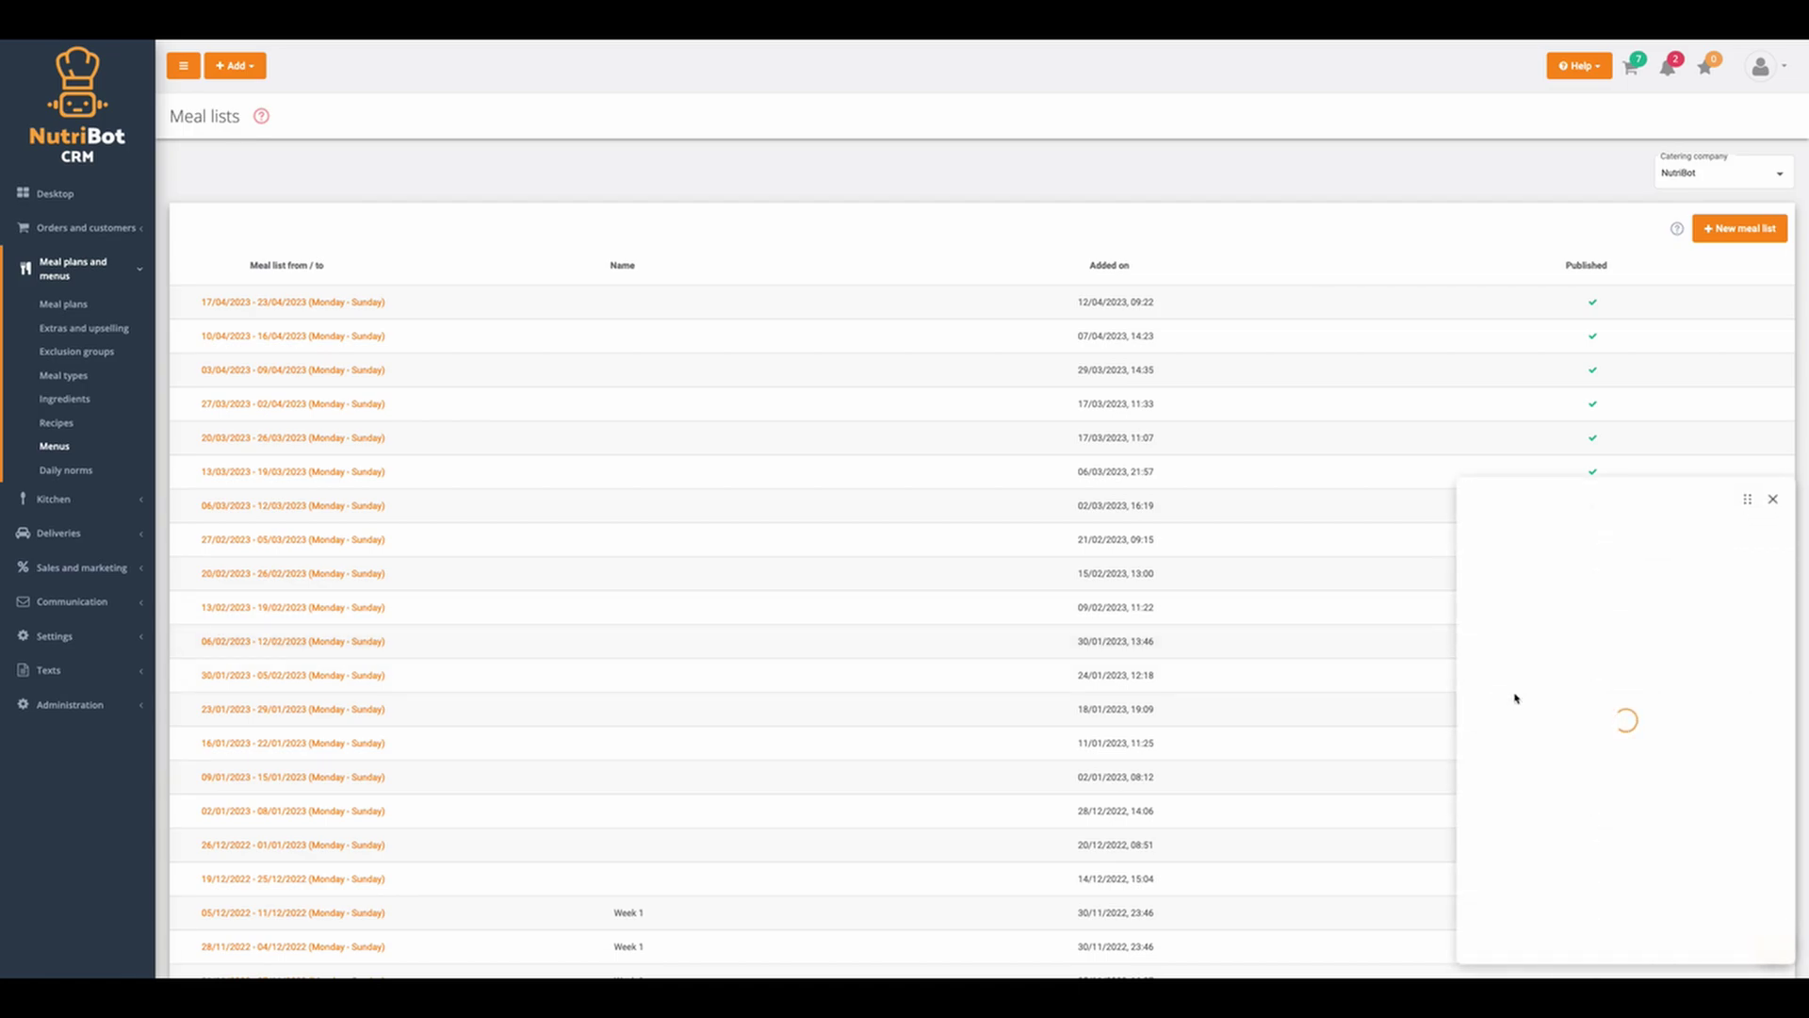
click(1598, 726)
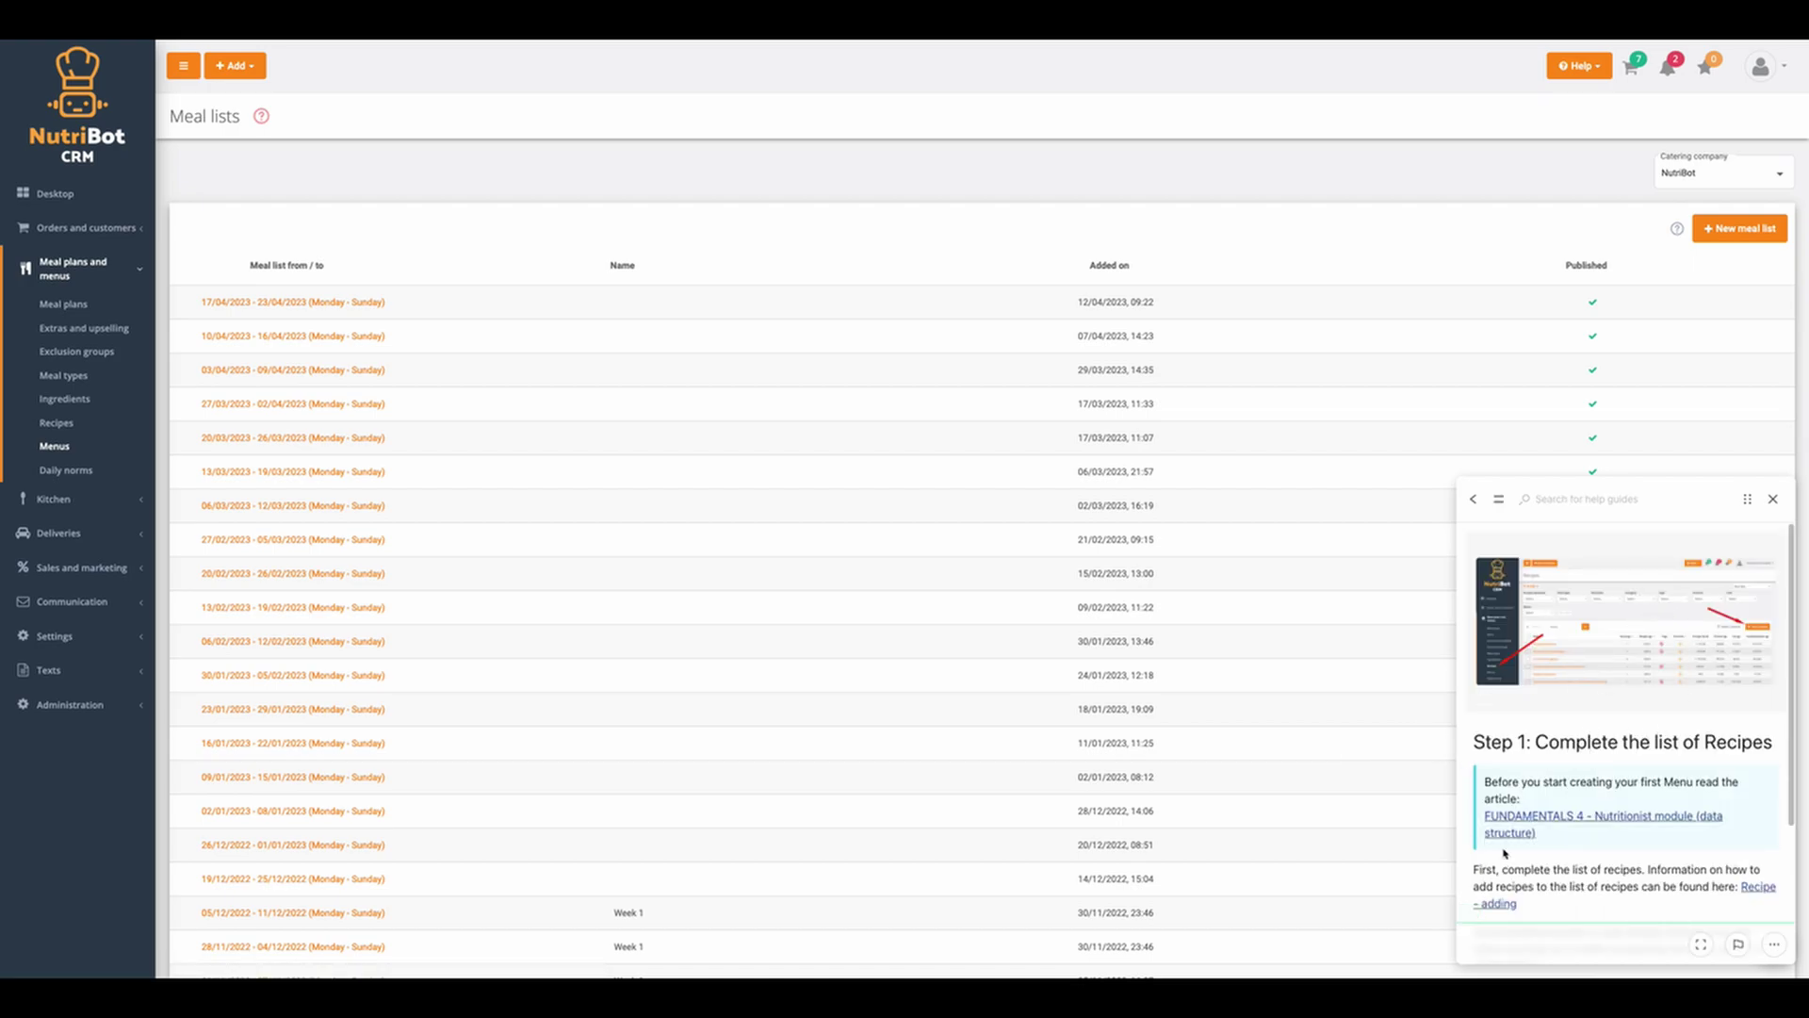
- Read the guide's Step 1 on completing the list of recipes and advance to Step 2
scroll(1650, 674, down, 1)
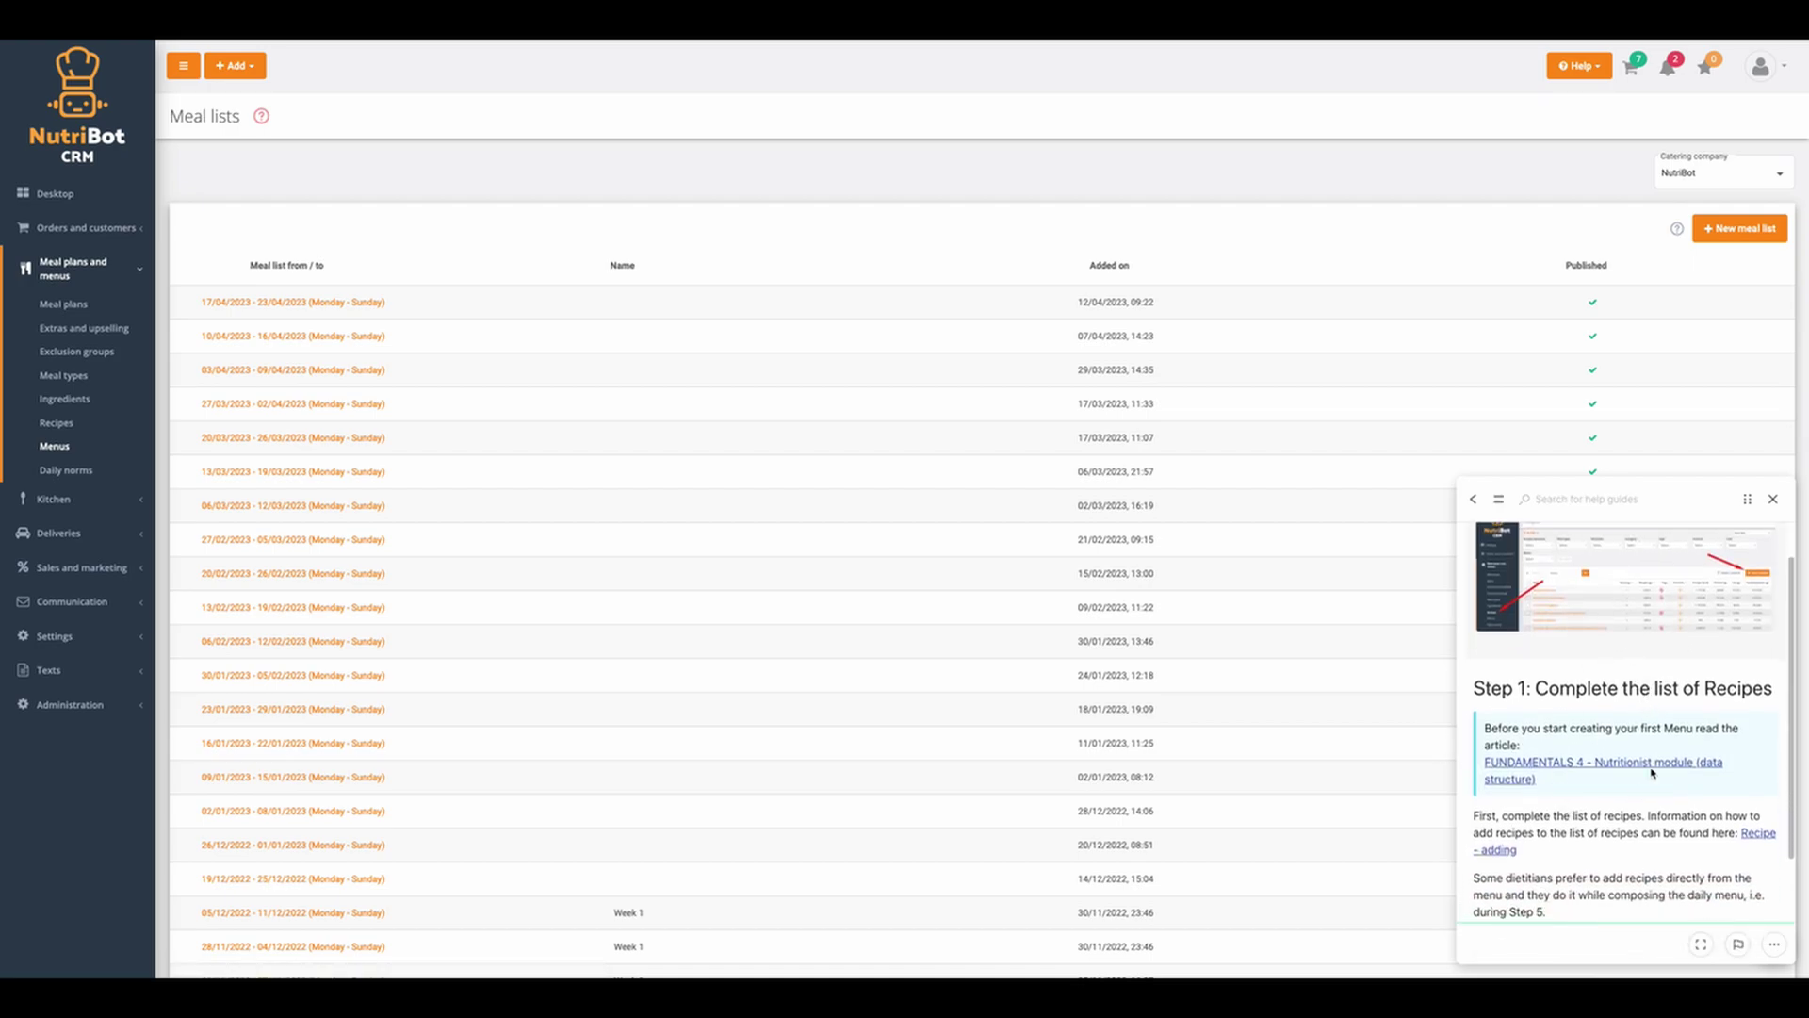
scroll(1640, 790, down, 2)
click(1524, 893)
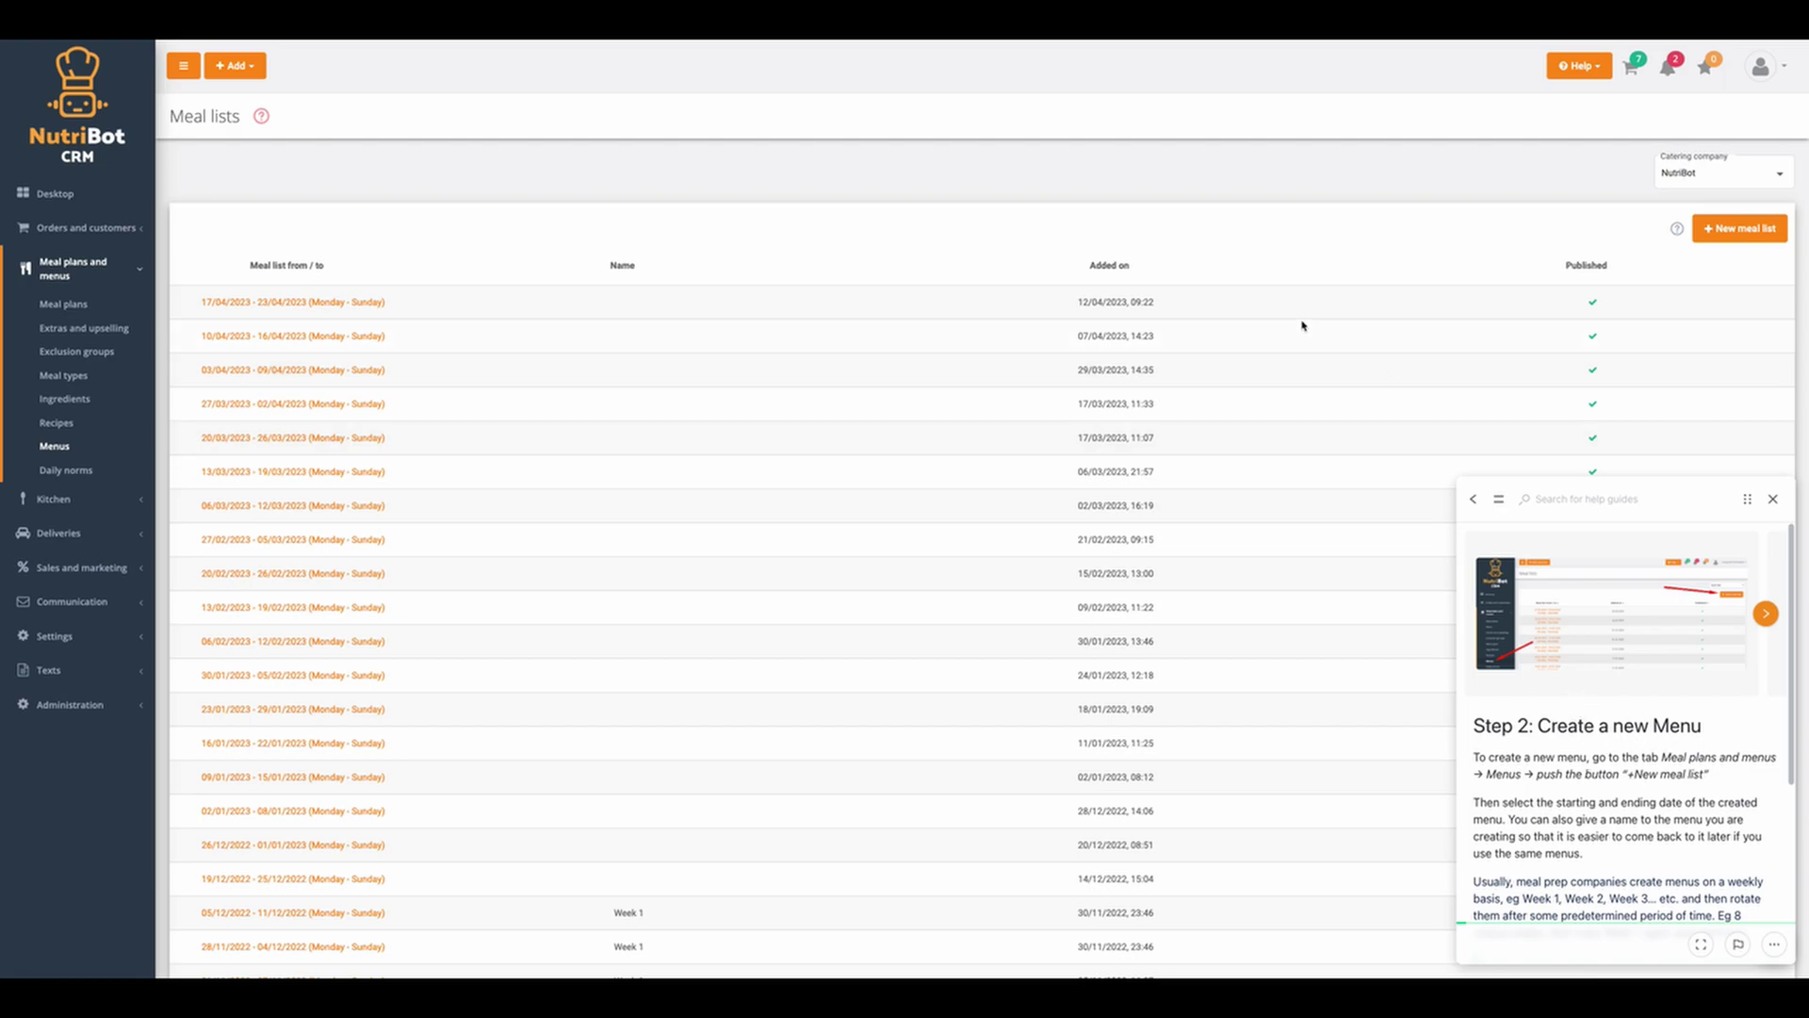
- Start a new meal list running from 05/06/2023 to 11/06/2023
click(1732, 236)
click(263, 226)
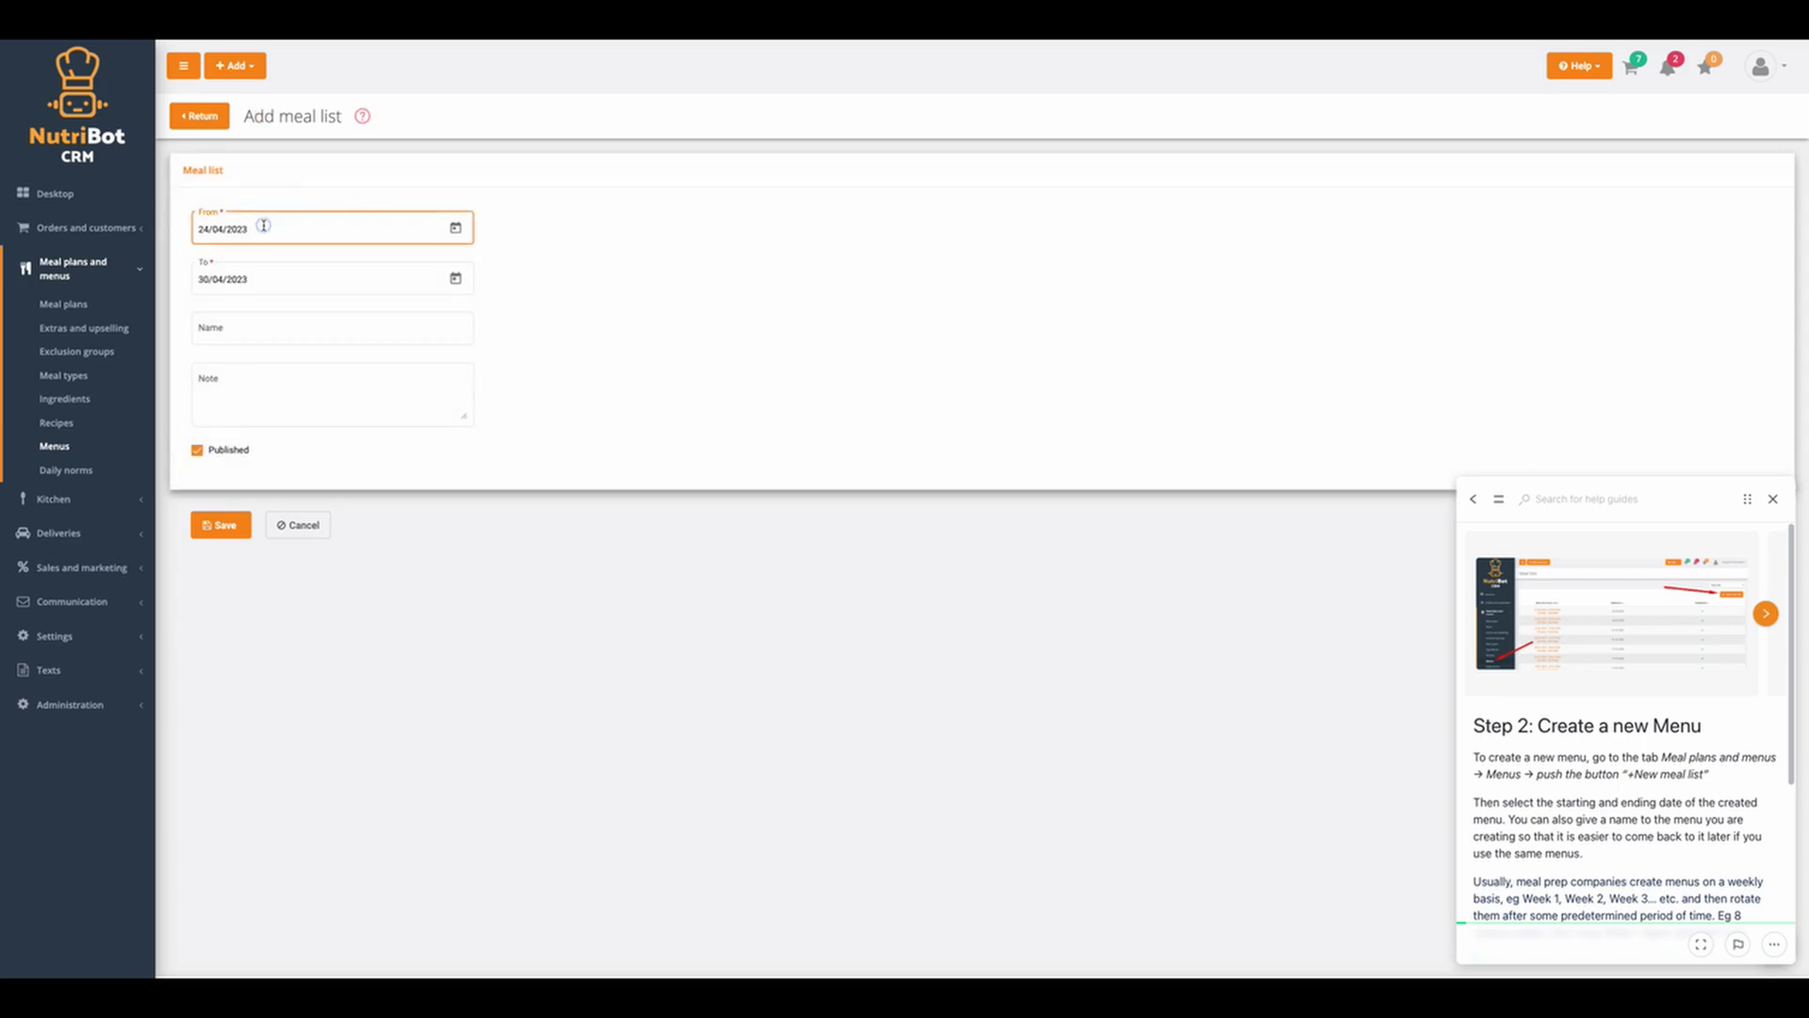
click(382, 256)
click(382, 255)
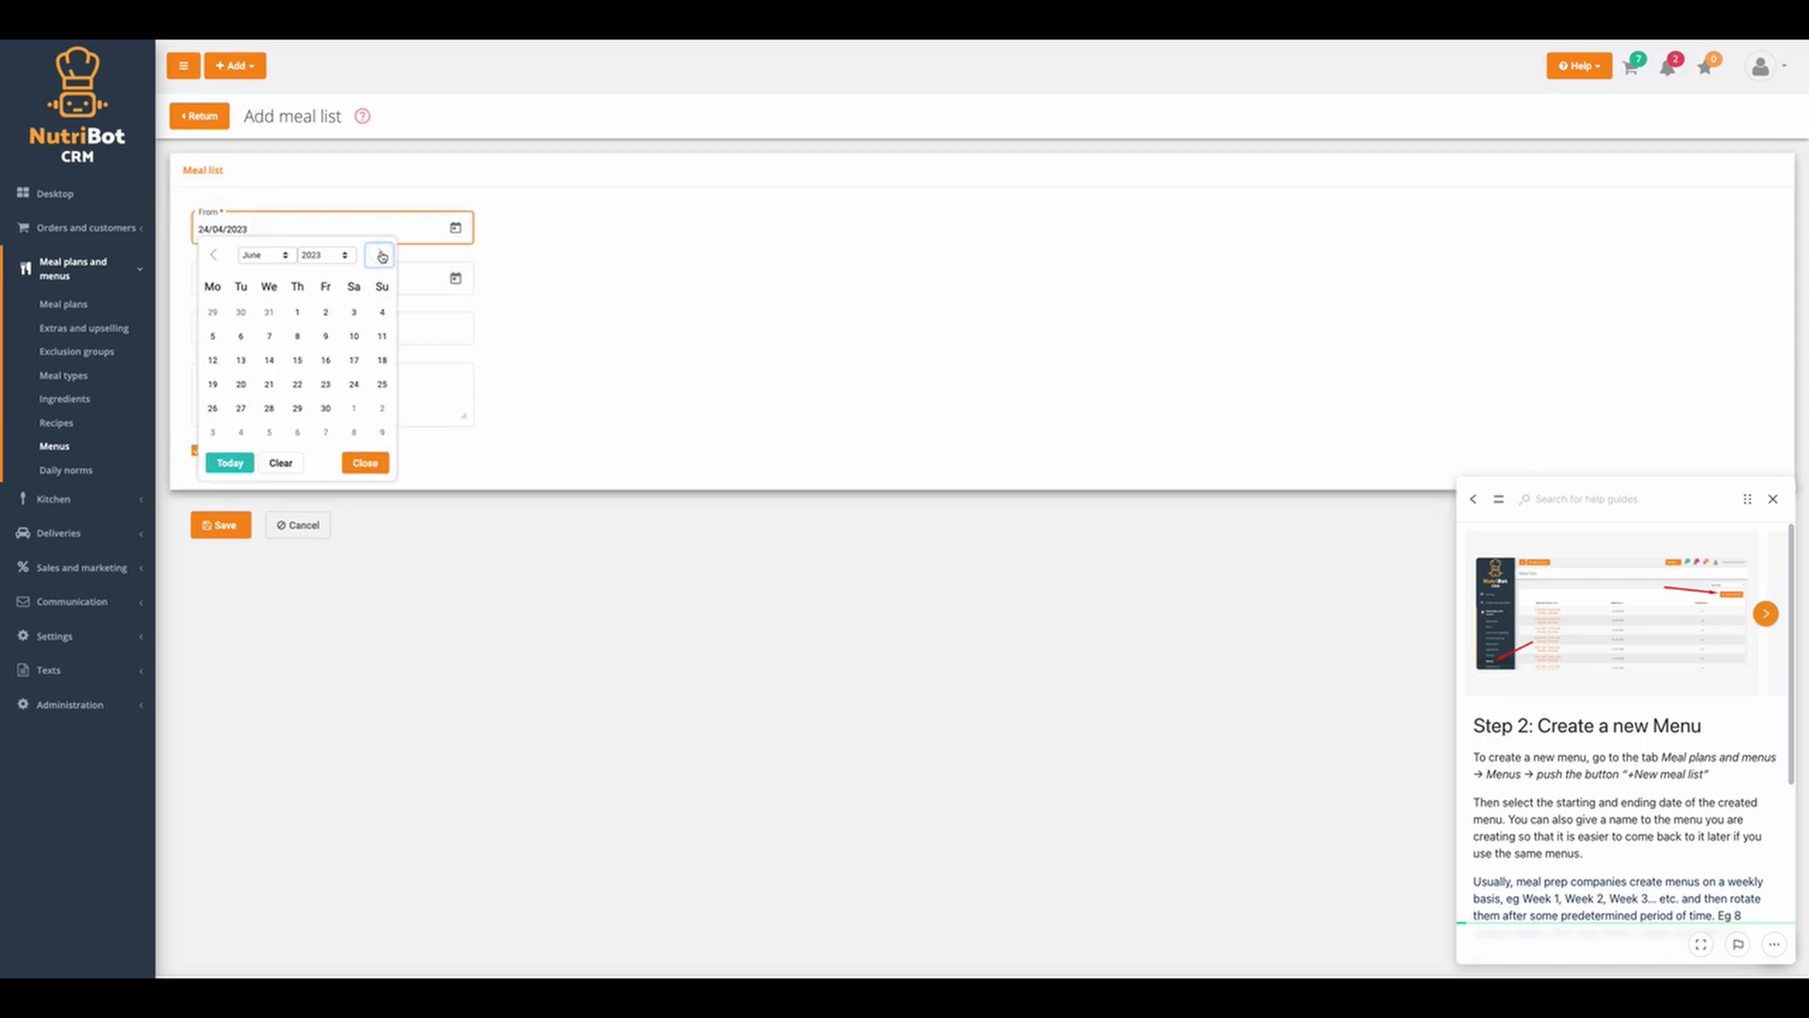
click(223, 335)
click(291, 278)
click(380, 305)
click(380, 305)
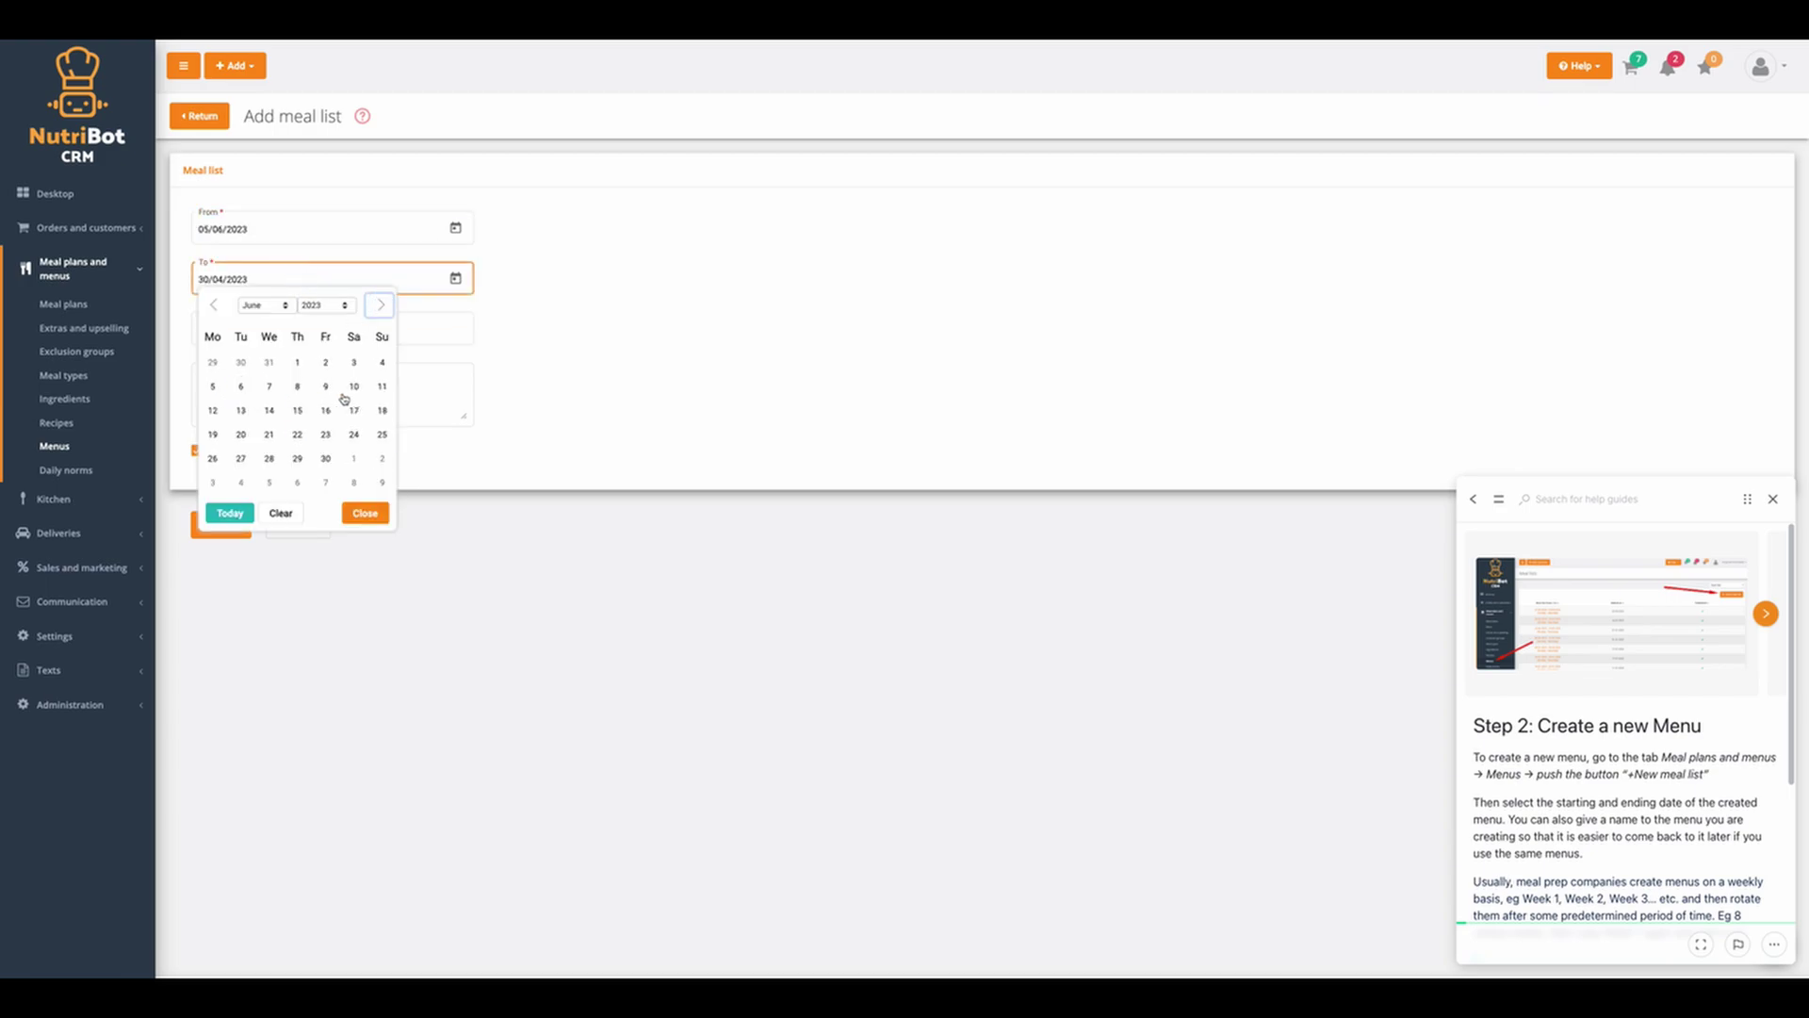
click(382, 386)
- Name the meal list "Training ADVANCED Menu" and save it
click(249, 329)
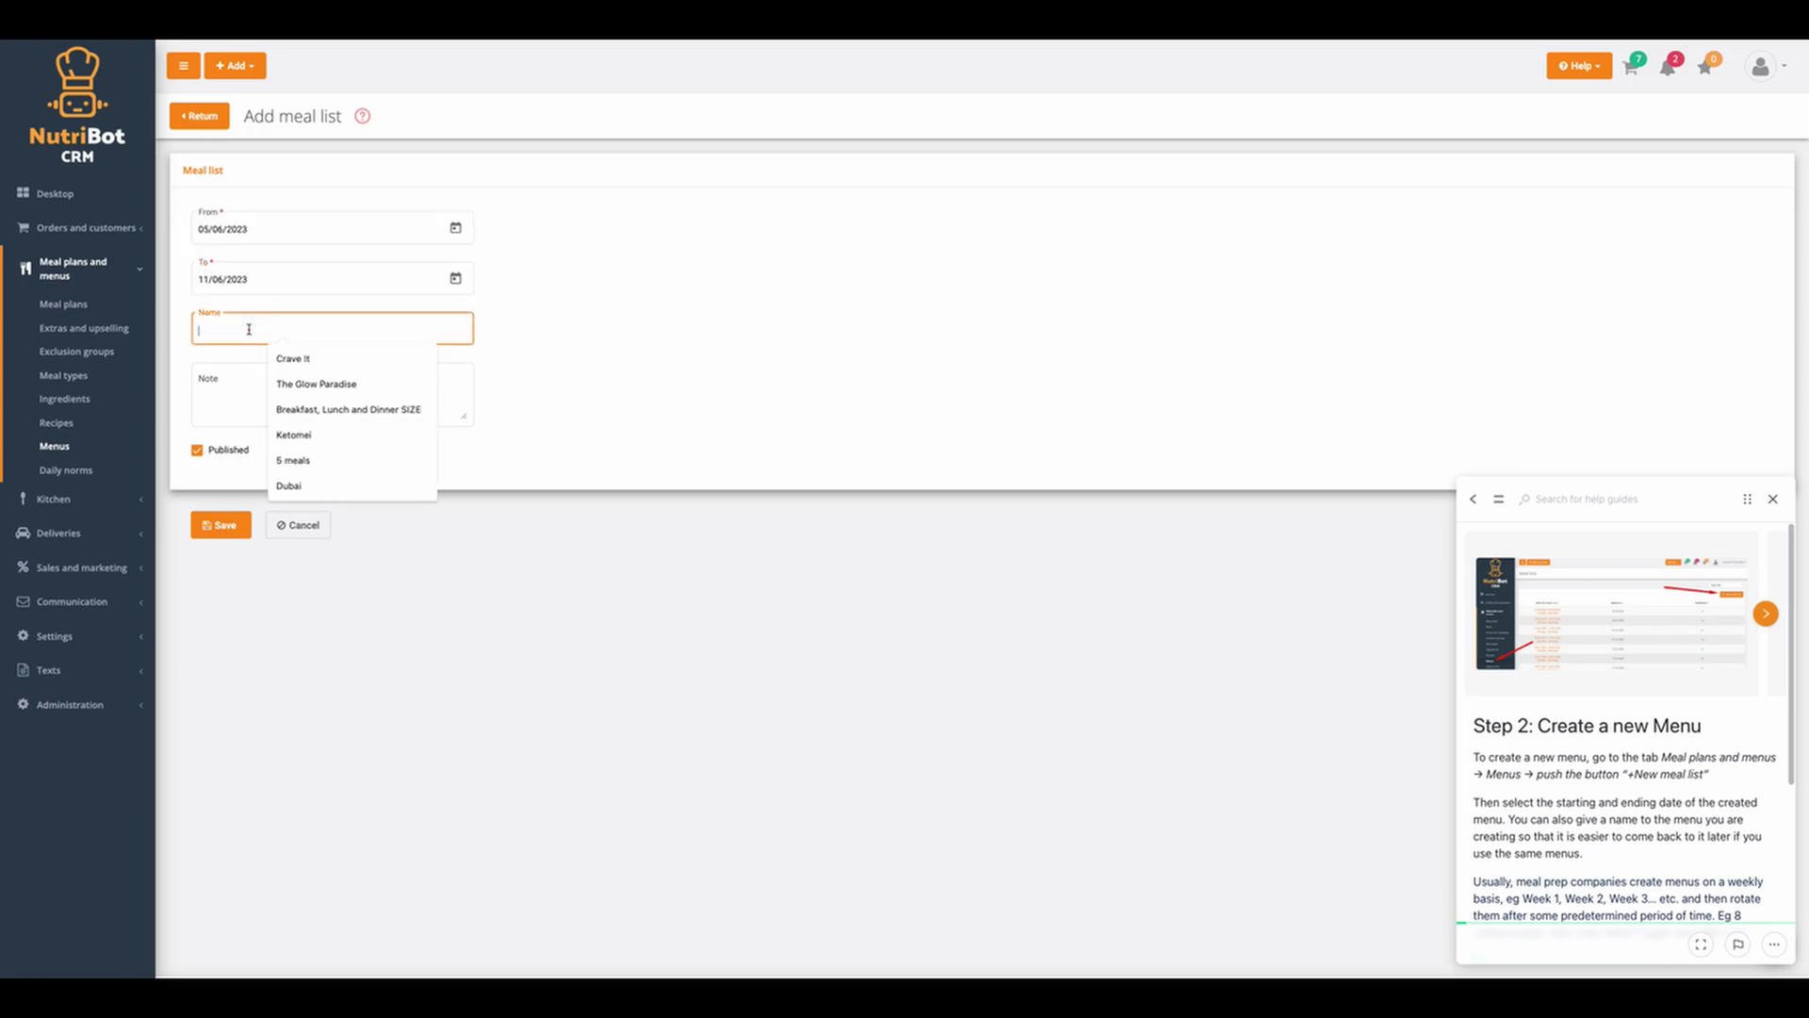
text(Tr)
text(aining AD)
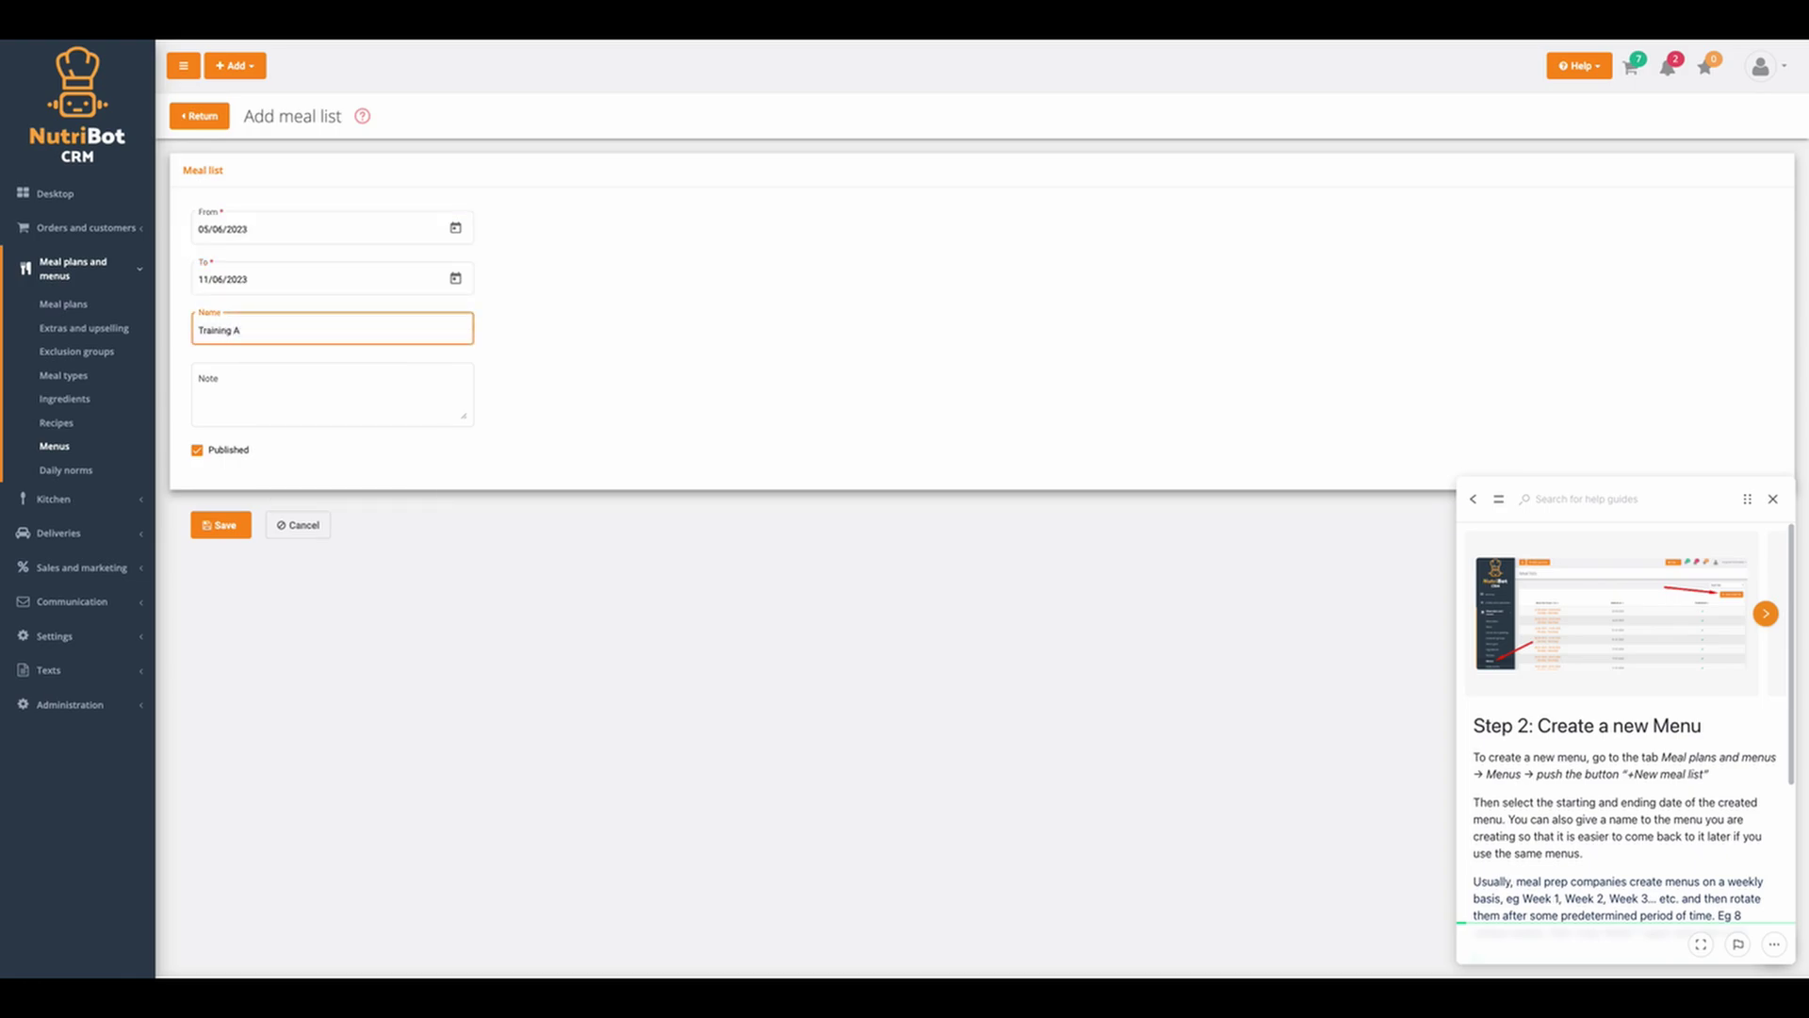
text(VANCED Menu)
click(220, 525)
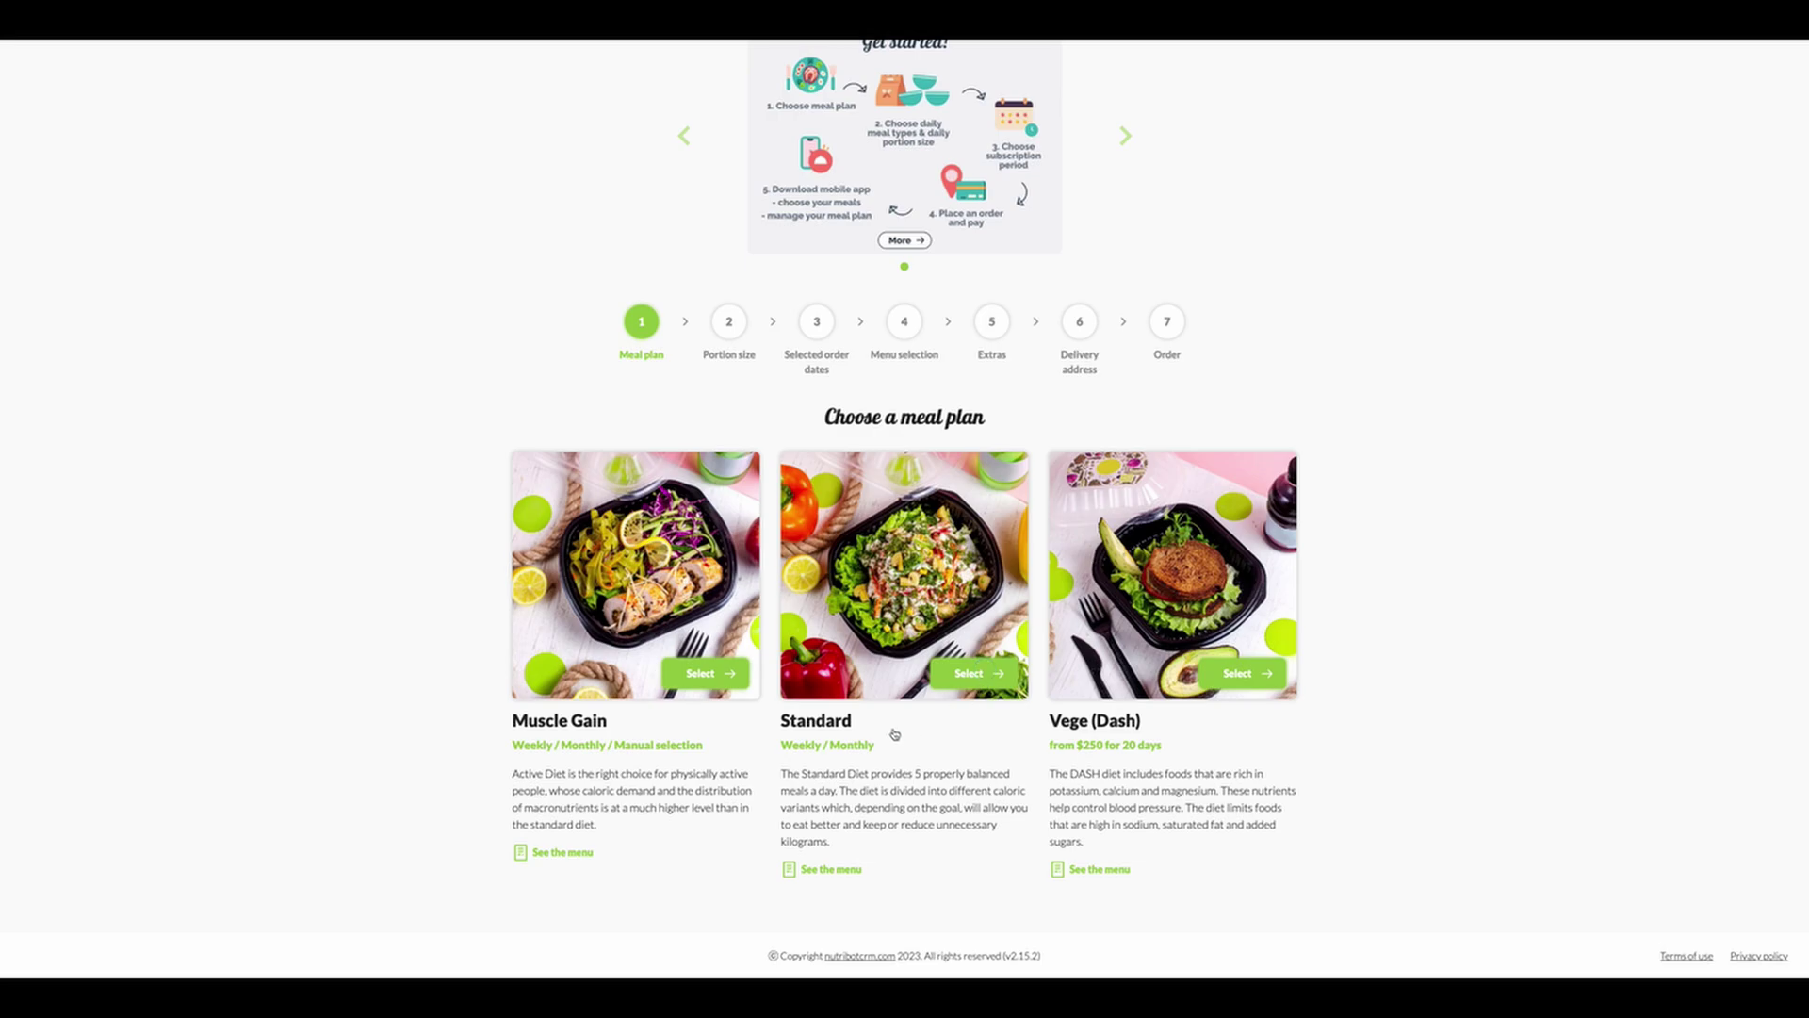
- On the Stay natural order website, select the Standard meal plan with 5 meals daily and view its portion sizes
click(965, 673)
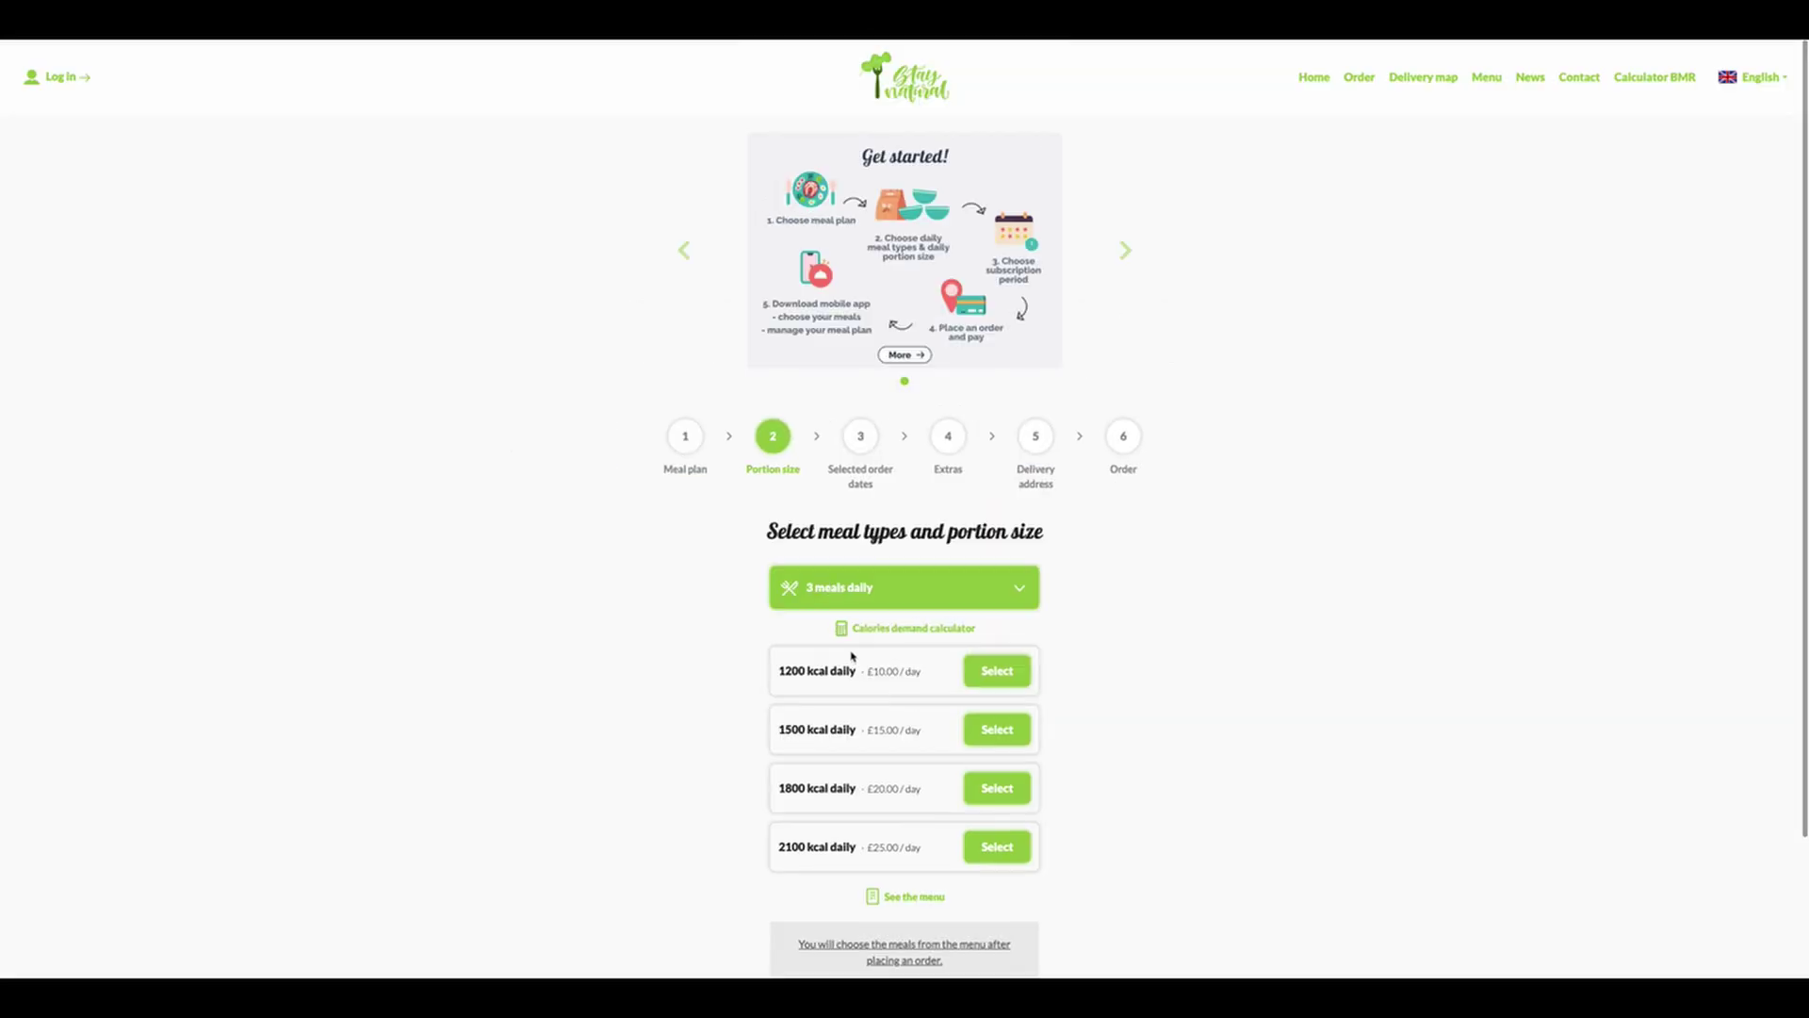
scroll(719, 613, down, 1)
click(839, 518)
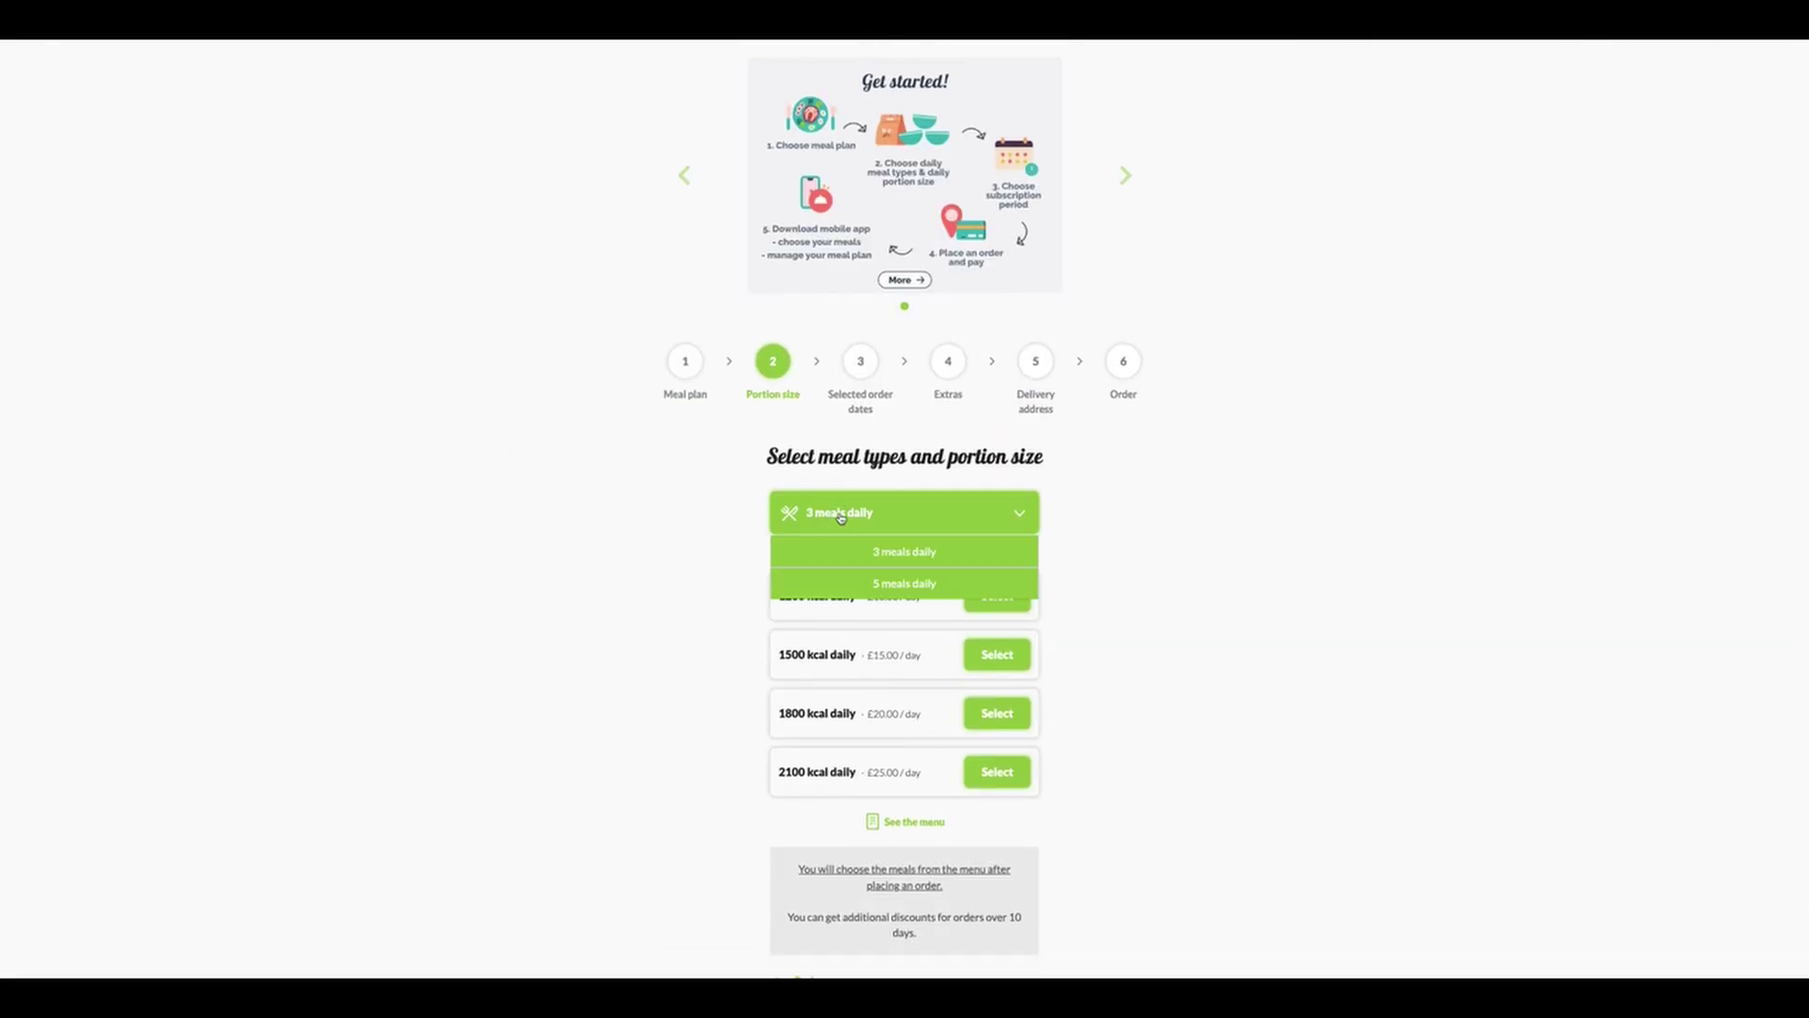
click(913, 590)
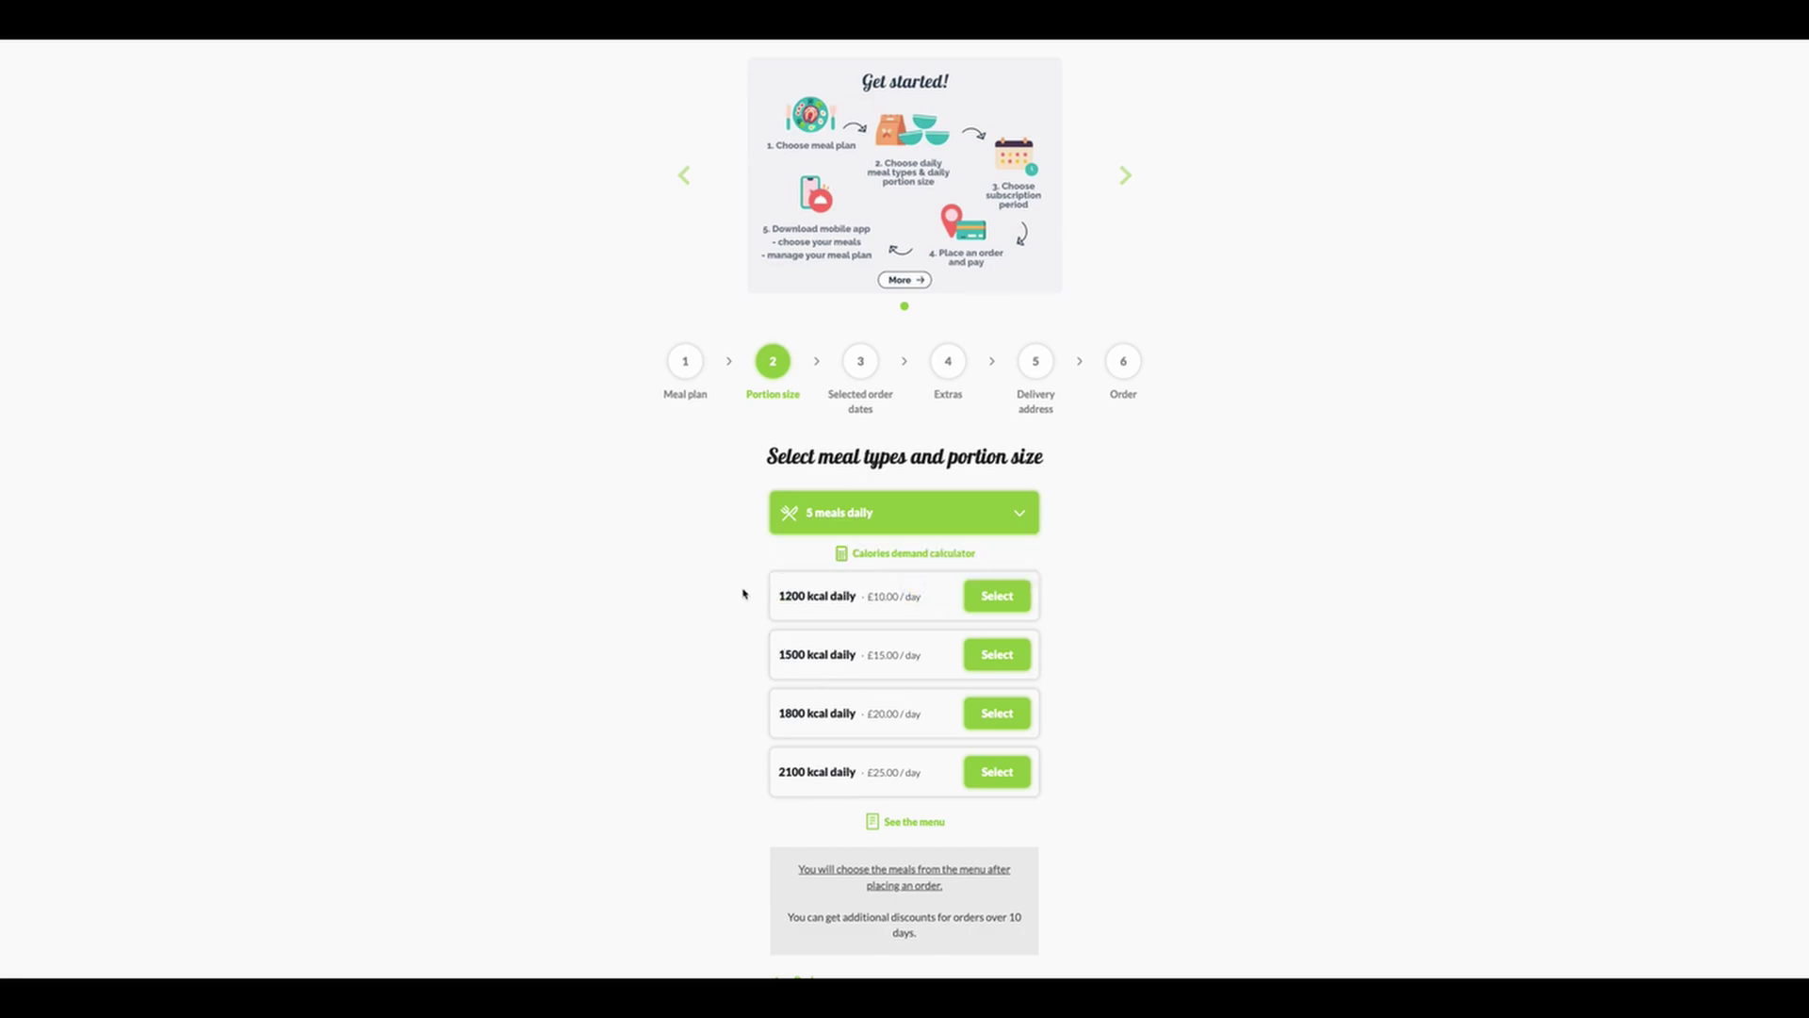
scroll(751, 606, down, 1)
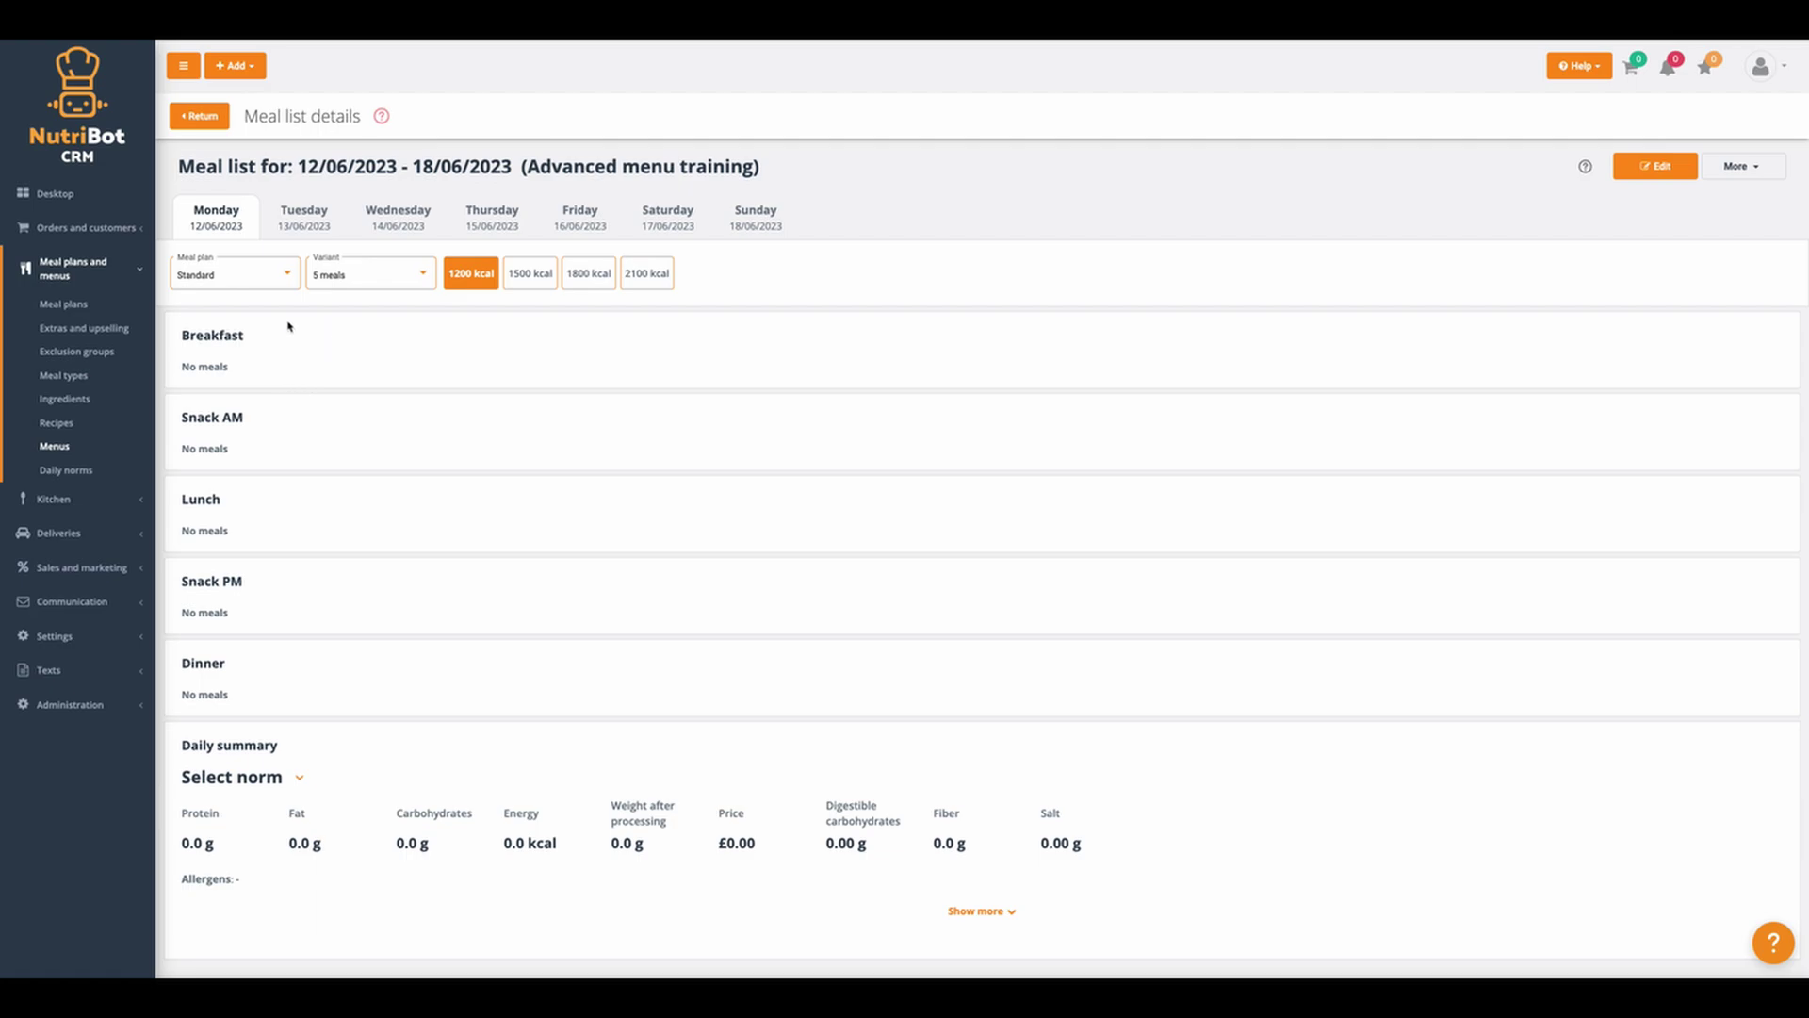
- Review the meal plans and variants available for Monday in the Advanced menu training meal list
click(251, 279)
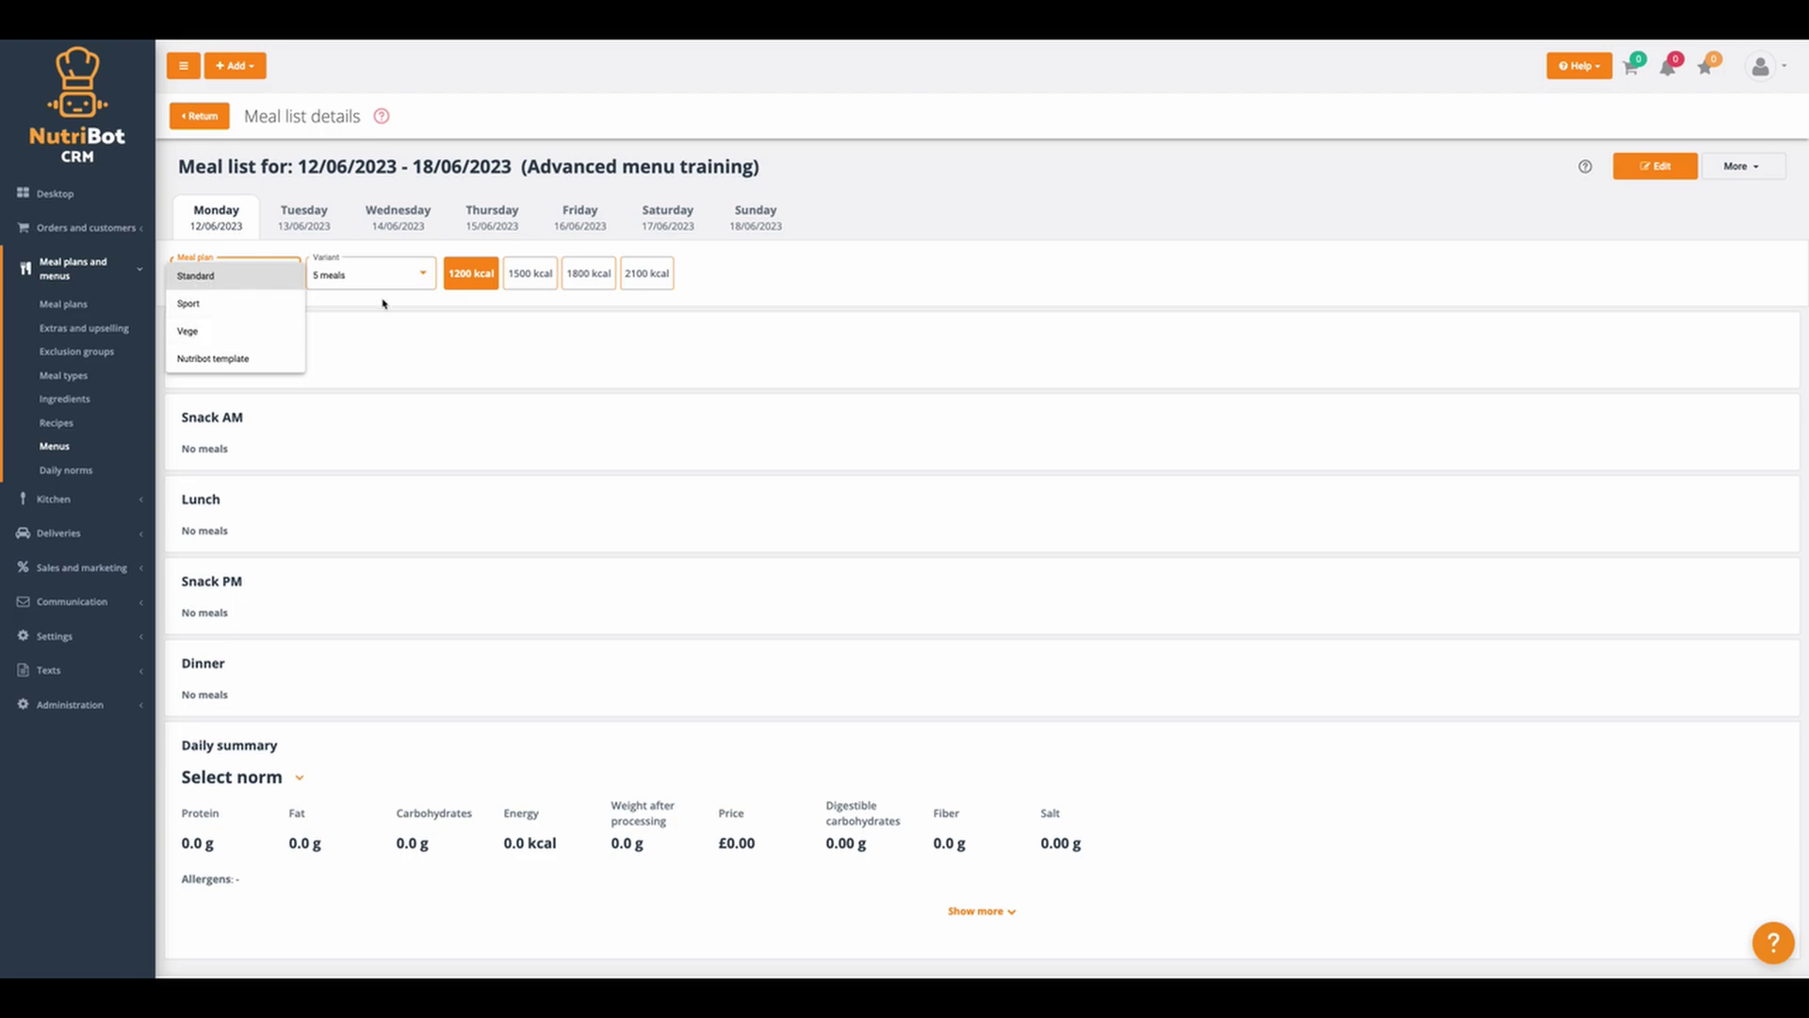
click(361, 279)
click(345, 285)
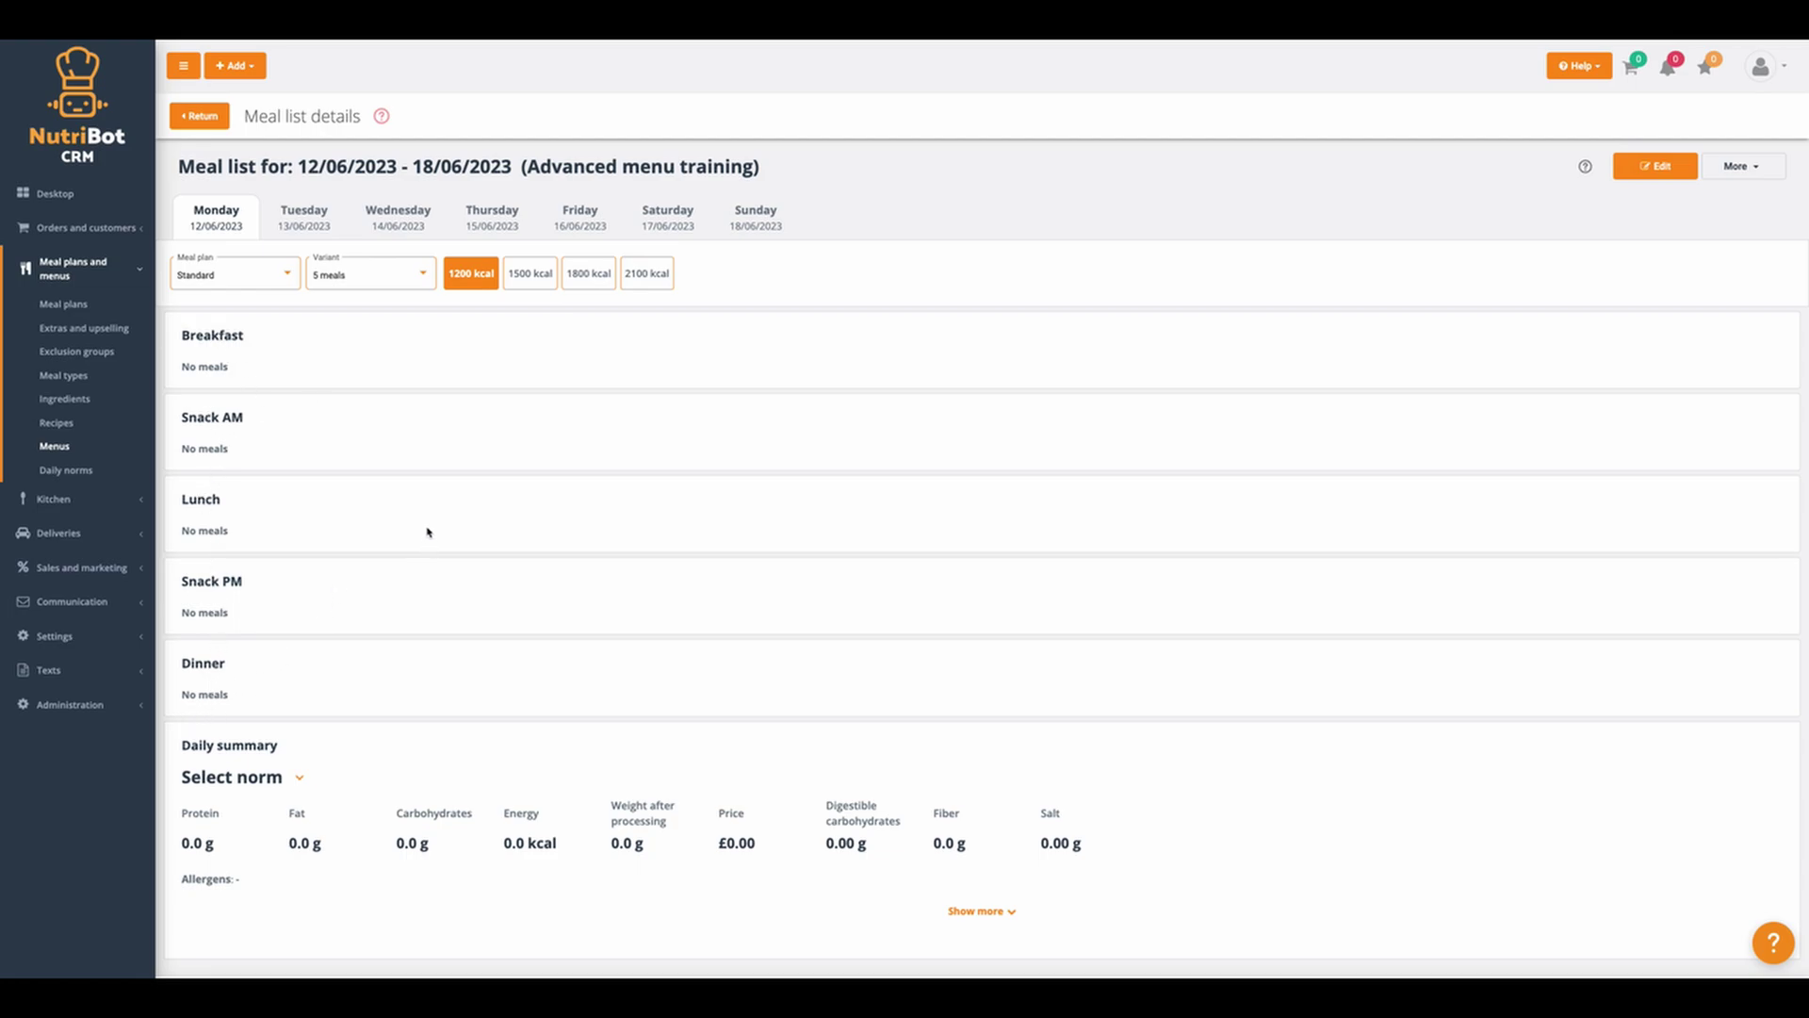
- Open the ADVANCED Menus help guide and advance through Steps 1 and 2 to Step 3
click(1774, 944)
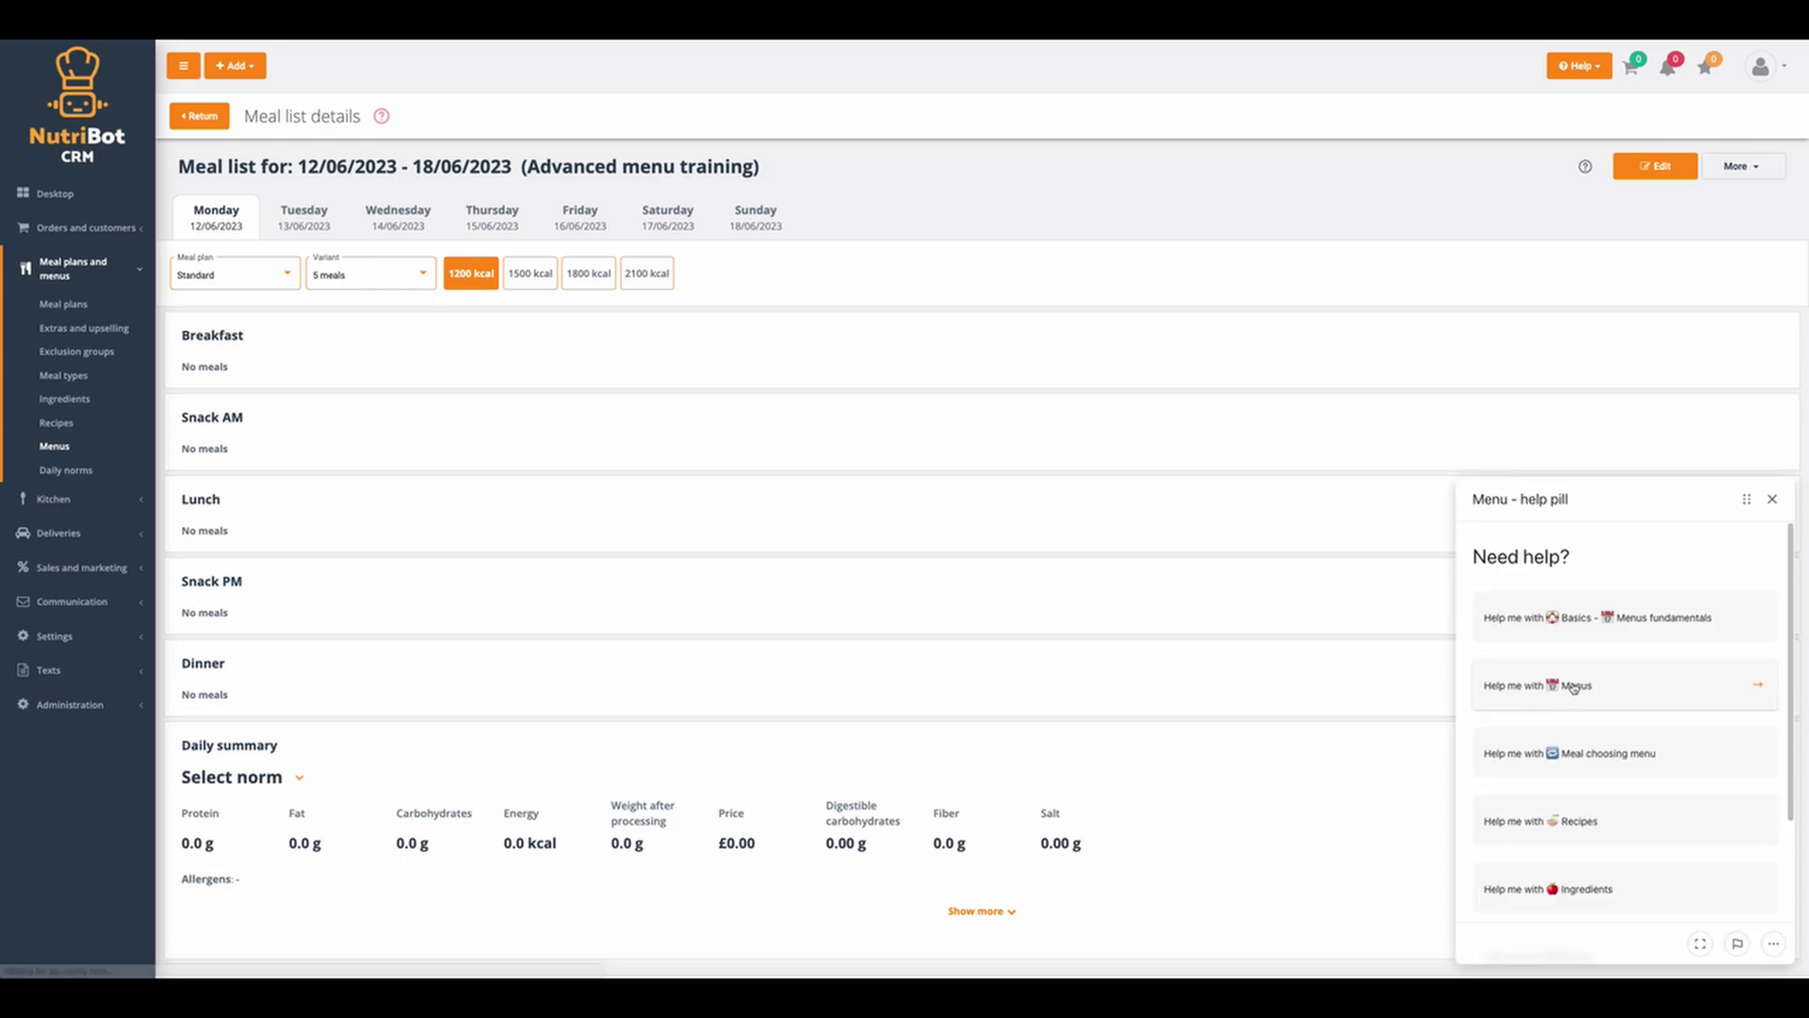
click(1574, 686)
click(1590, 724)
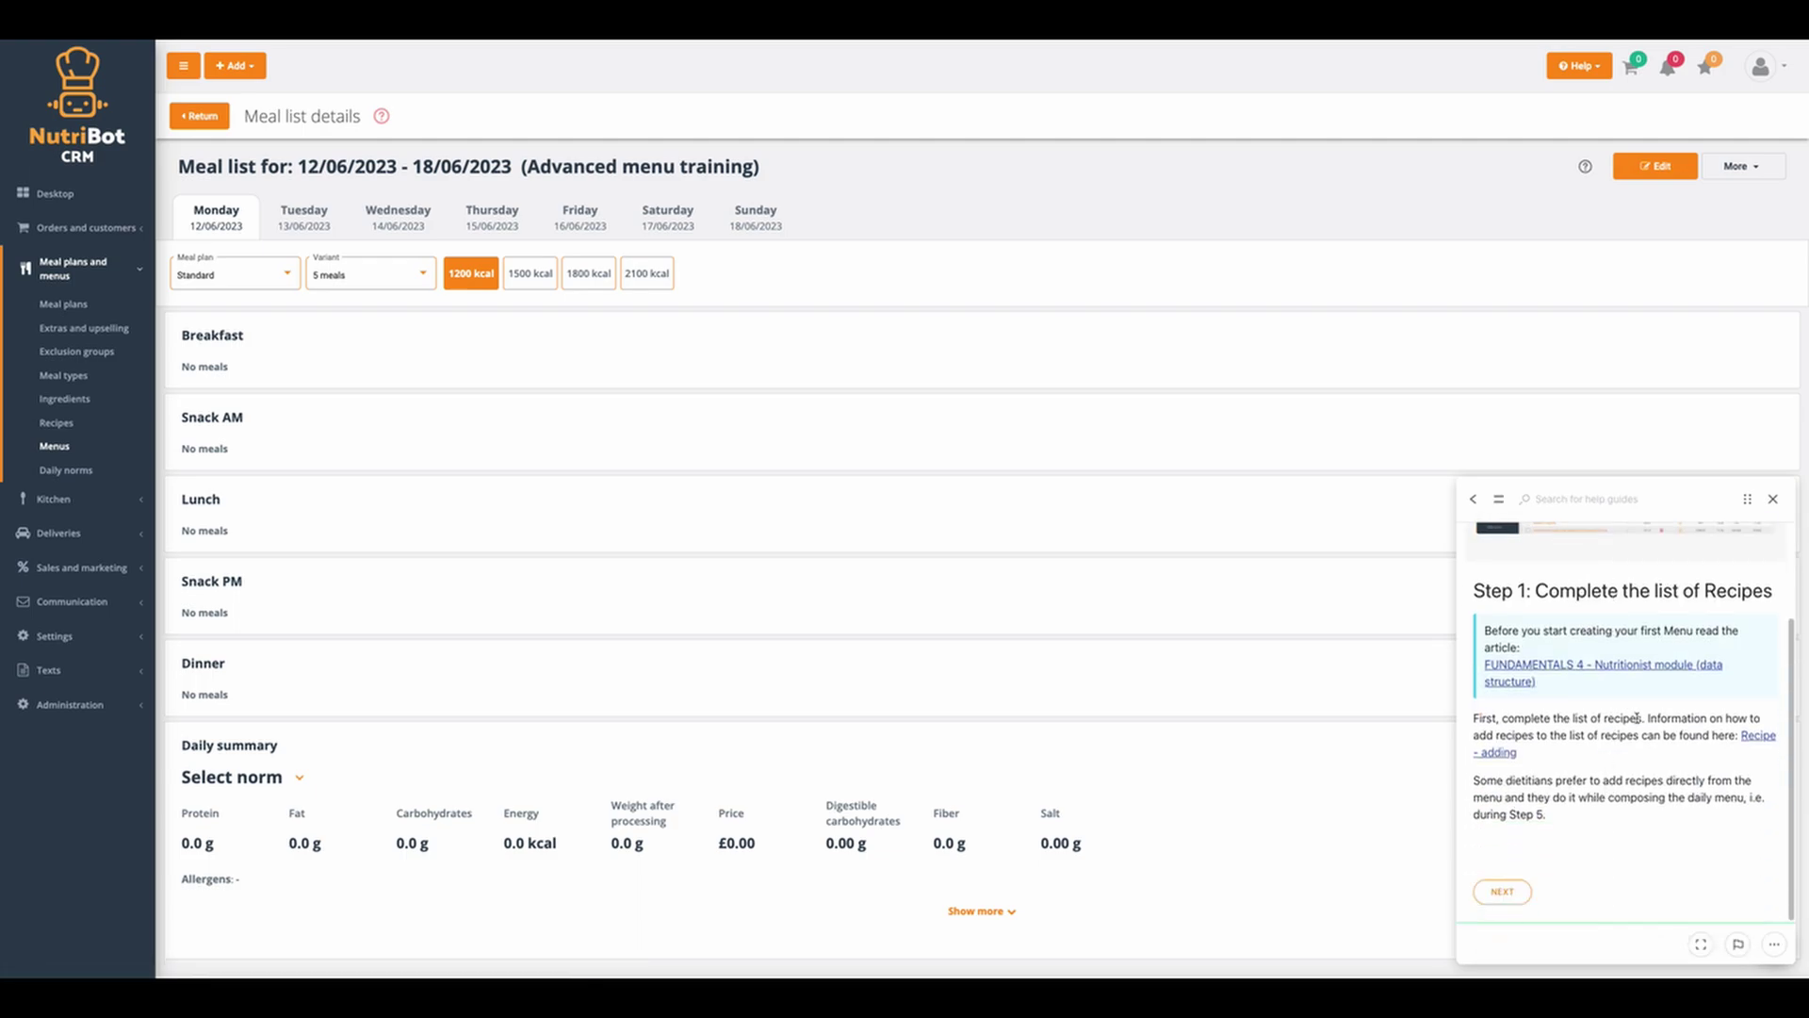
click(1505, 892)
scroll(1583, 789, down, 5)
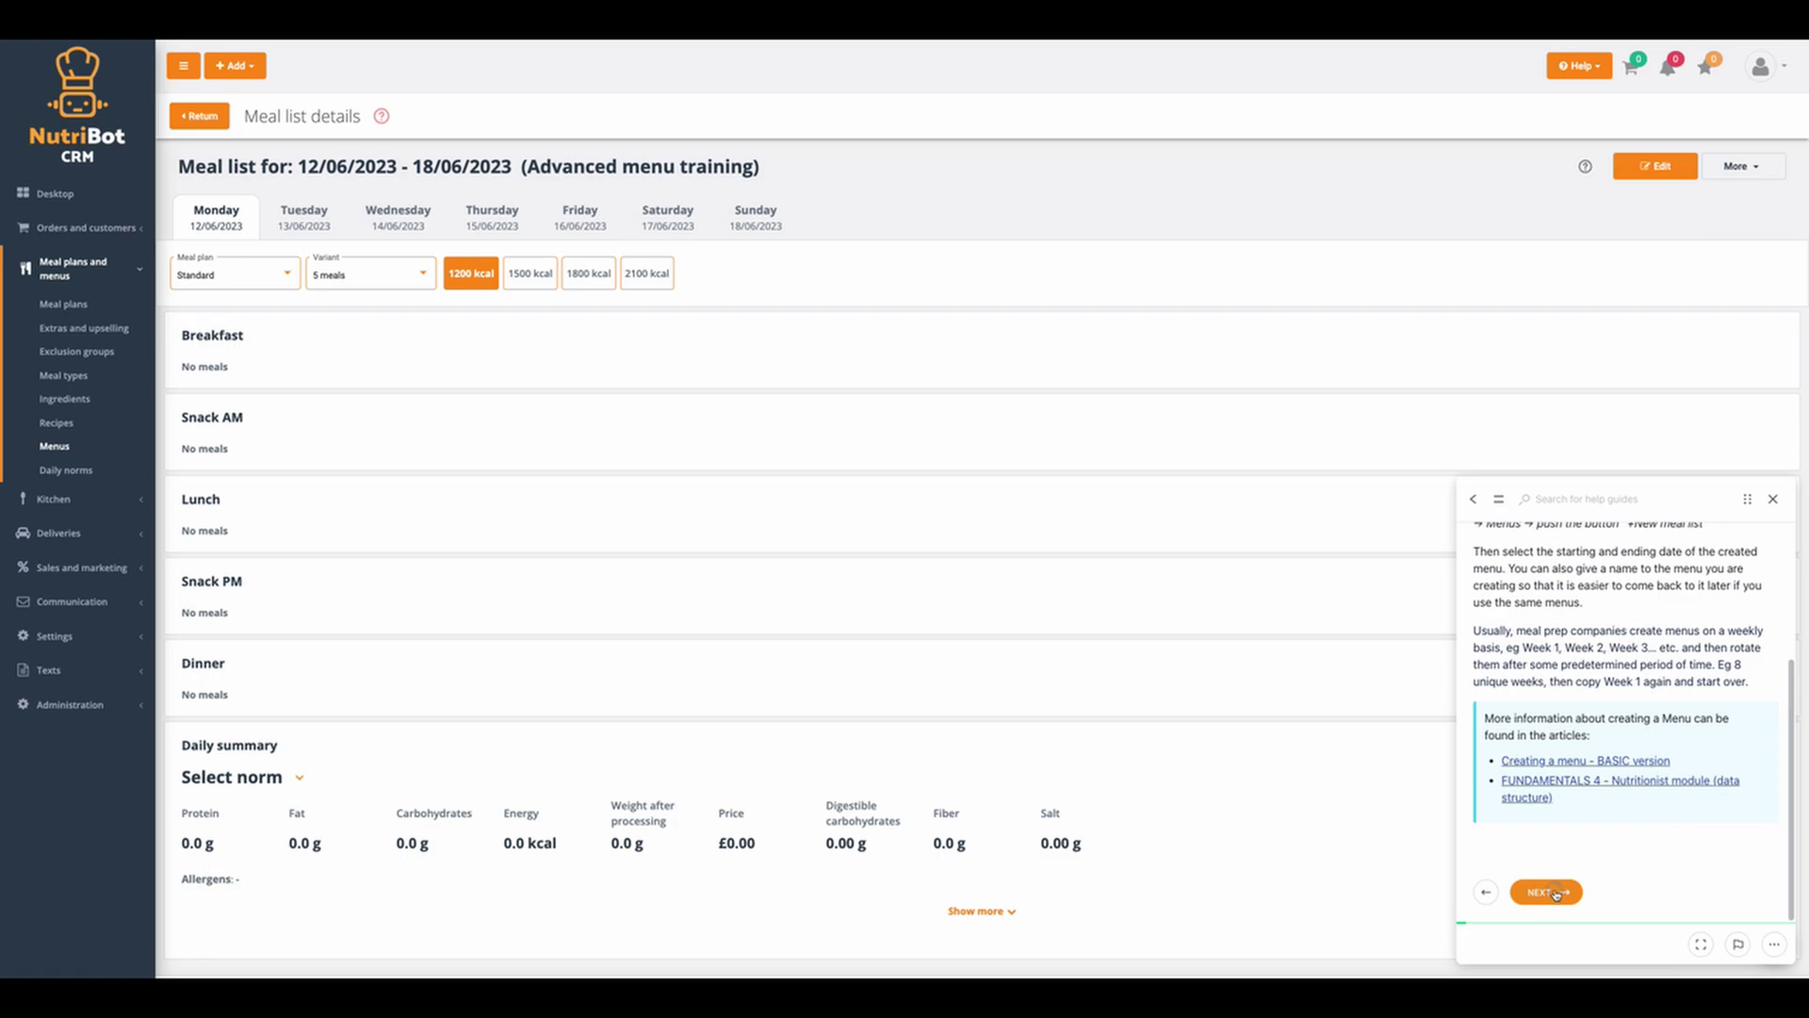
click(1556, 892)
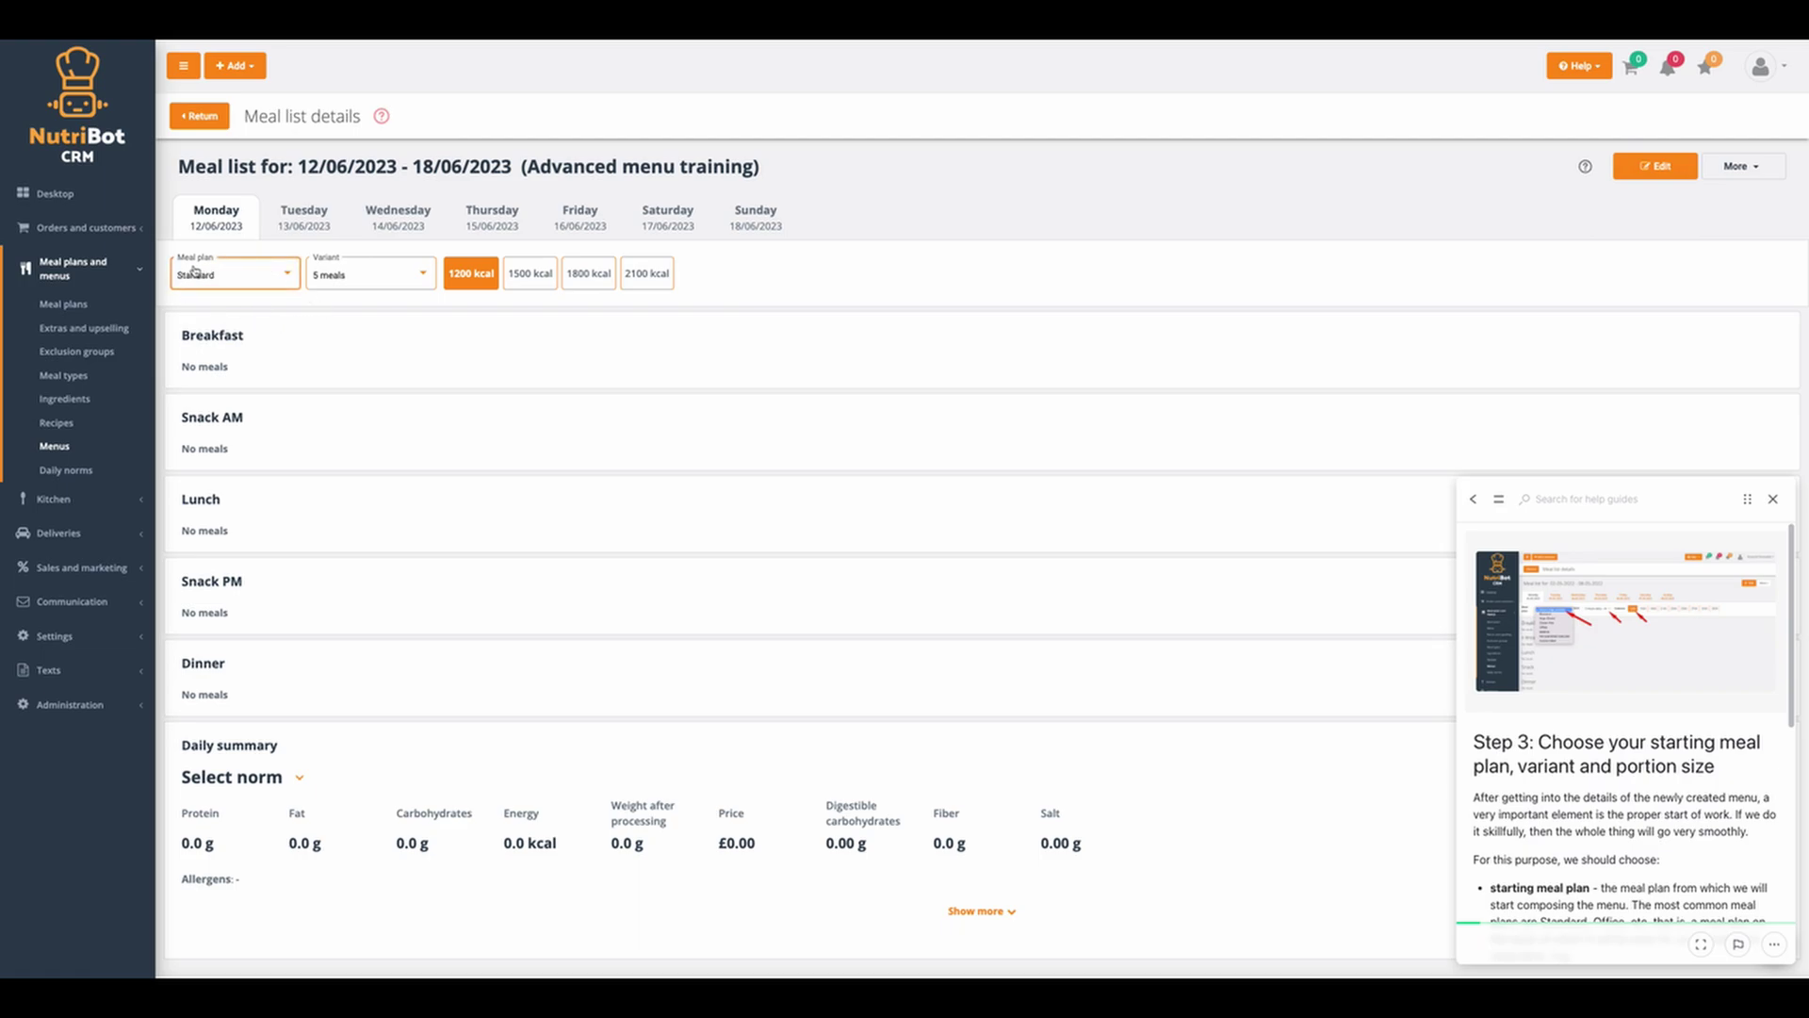
- Select the 5 meals variant of the Standard meal plan and advance the guide to Step 4
click(345, 277)
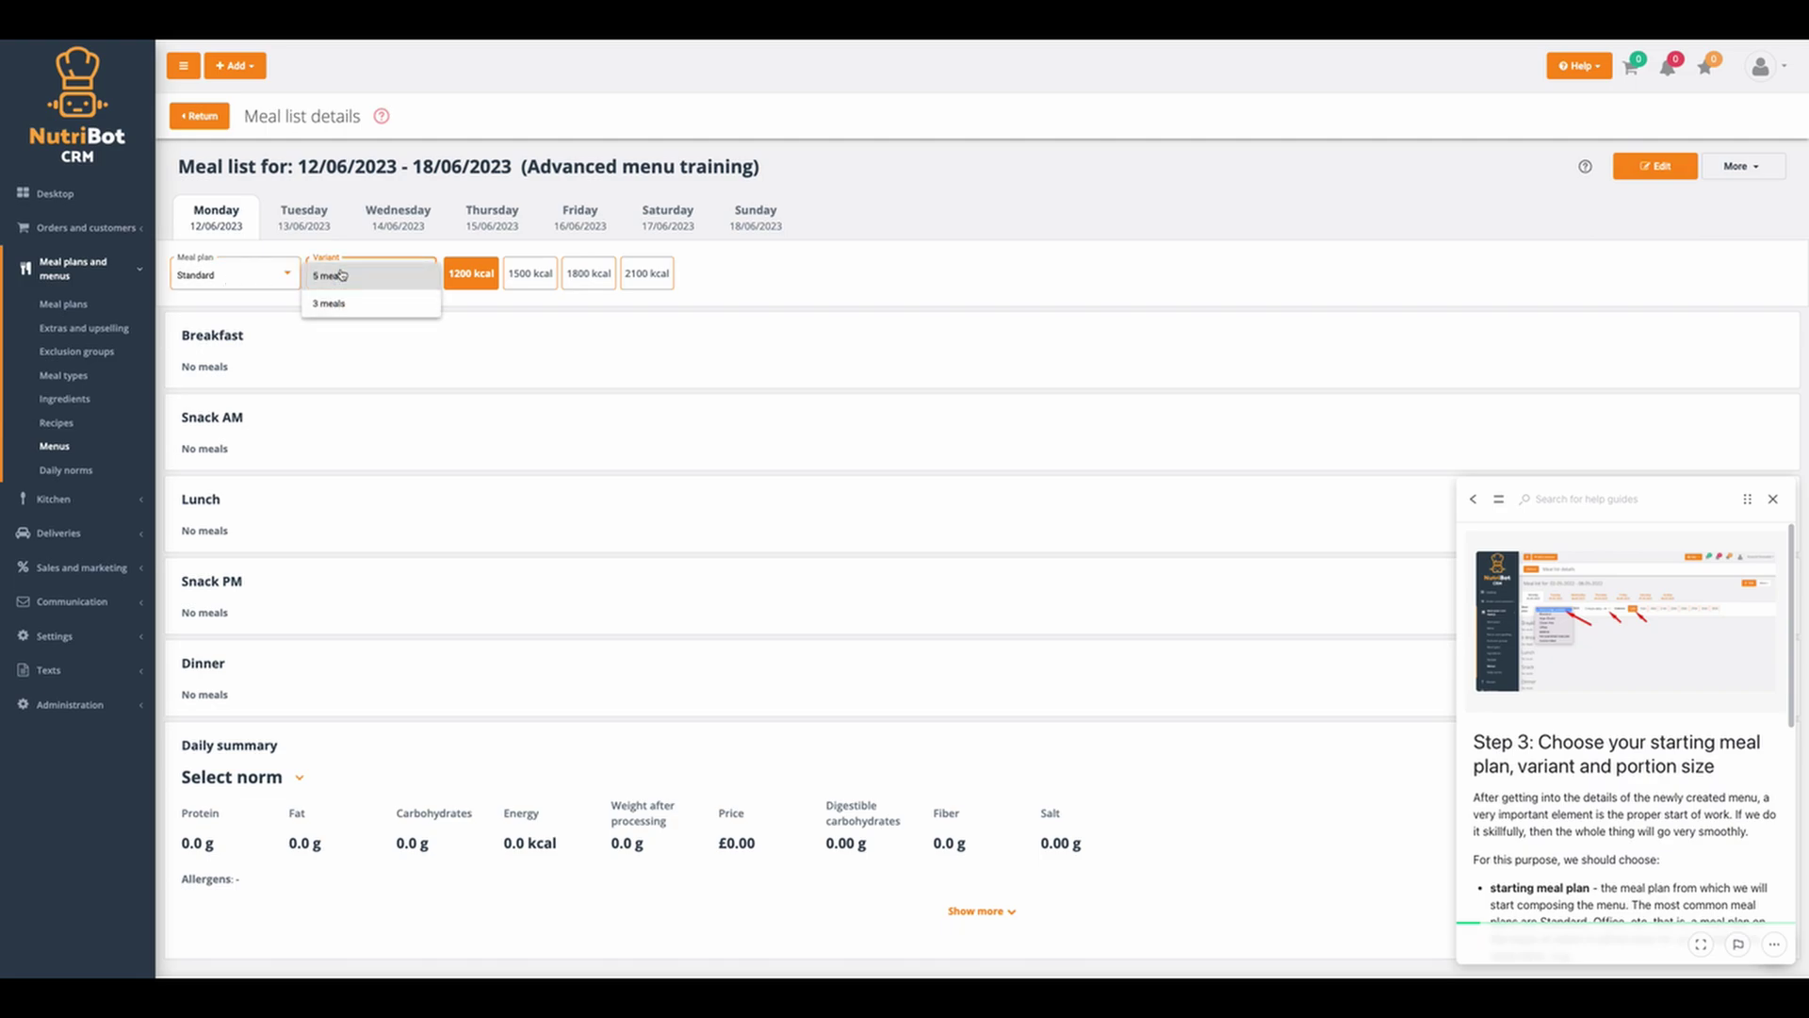
click(339, 276)
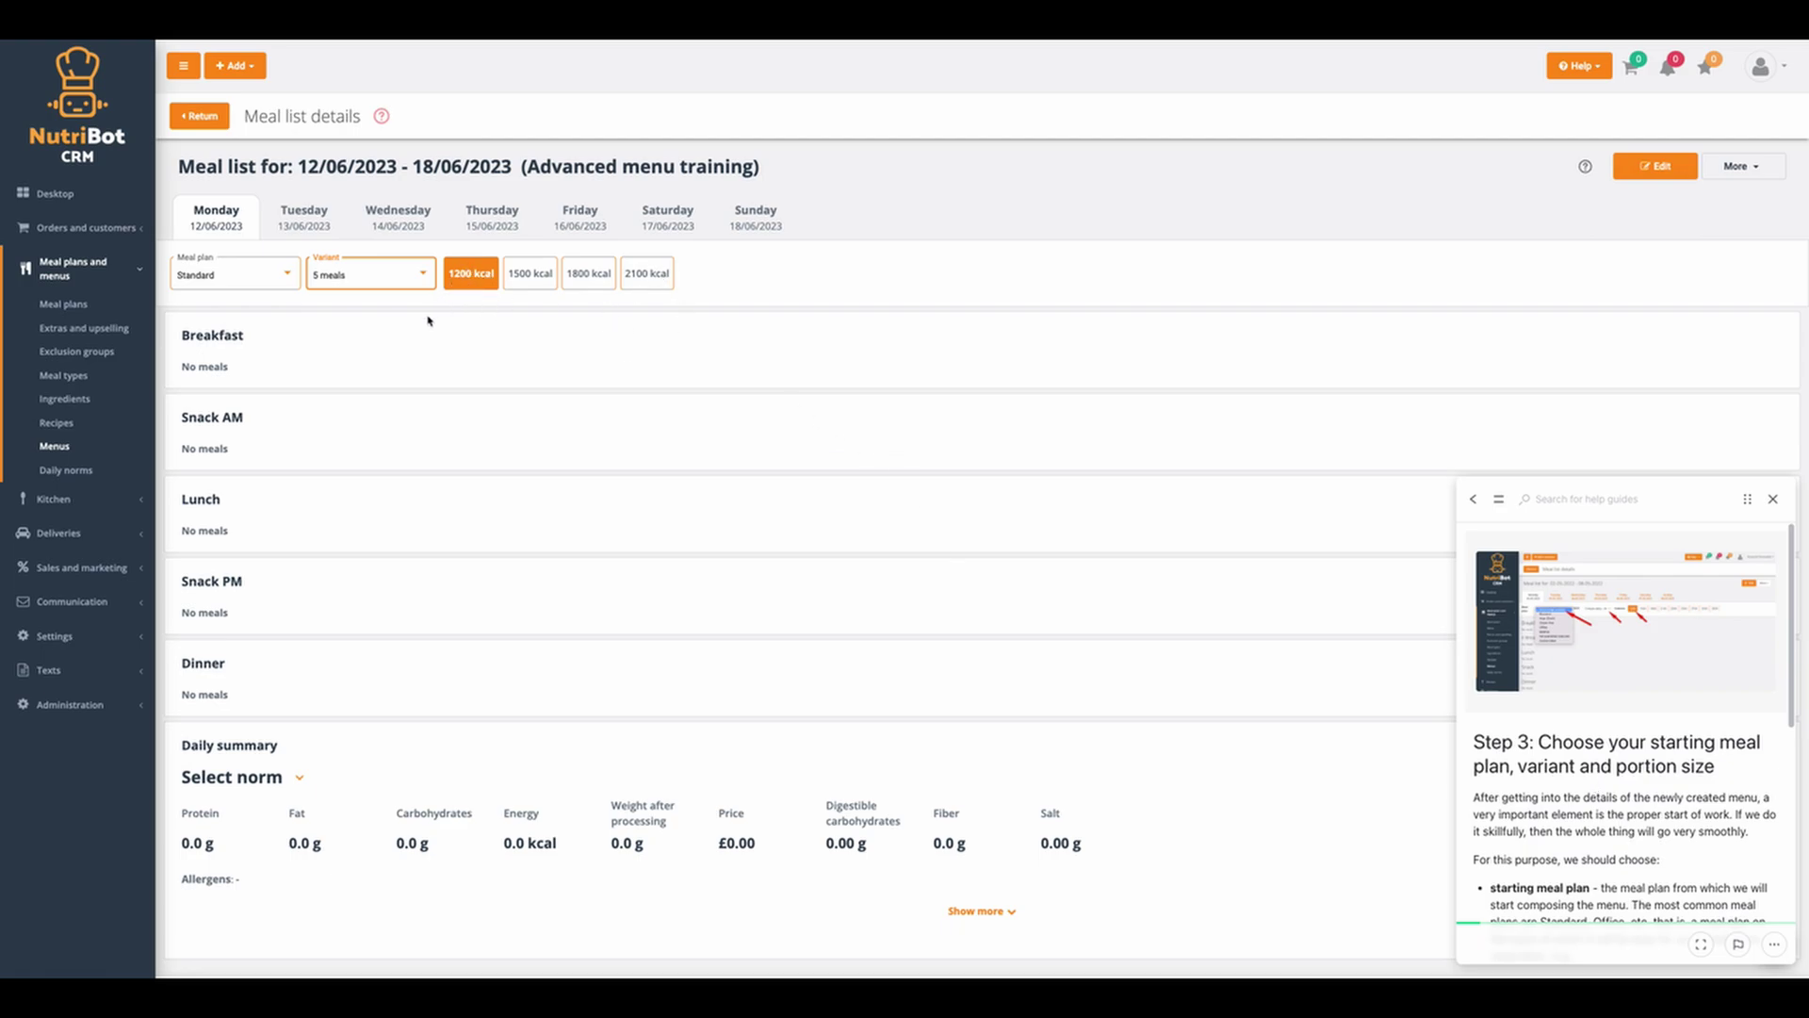
scroll(433, 385, down, 1)
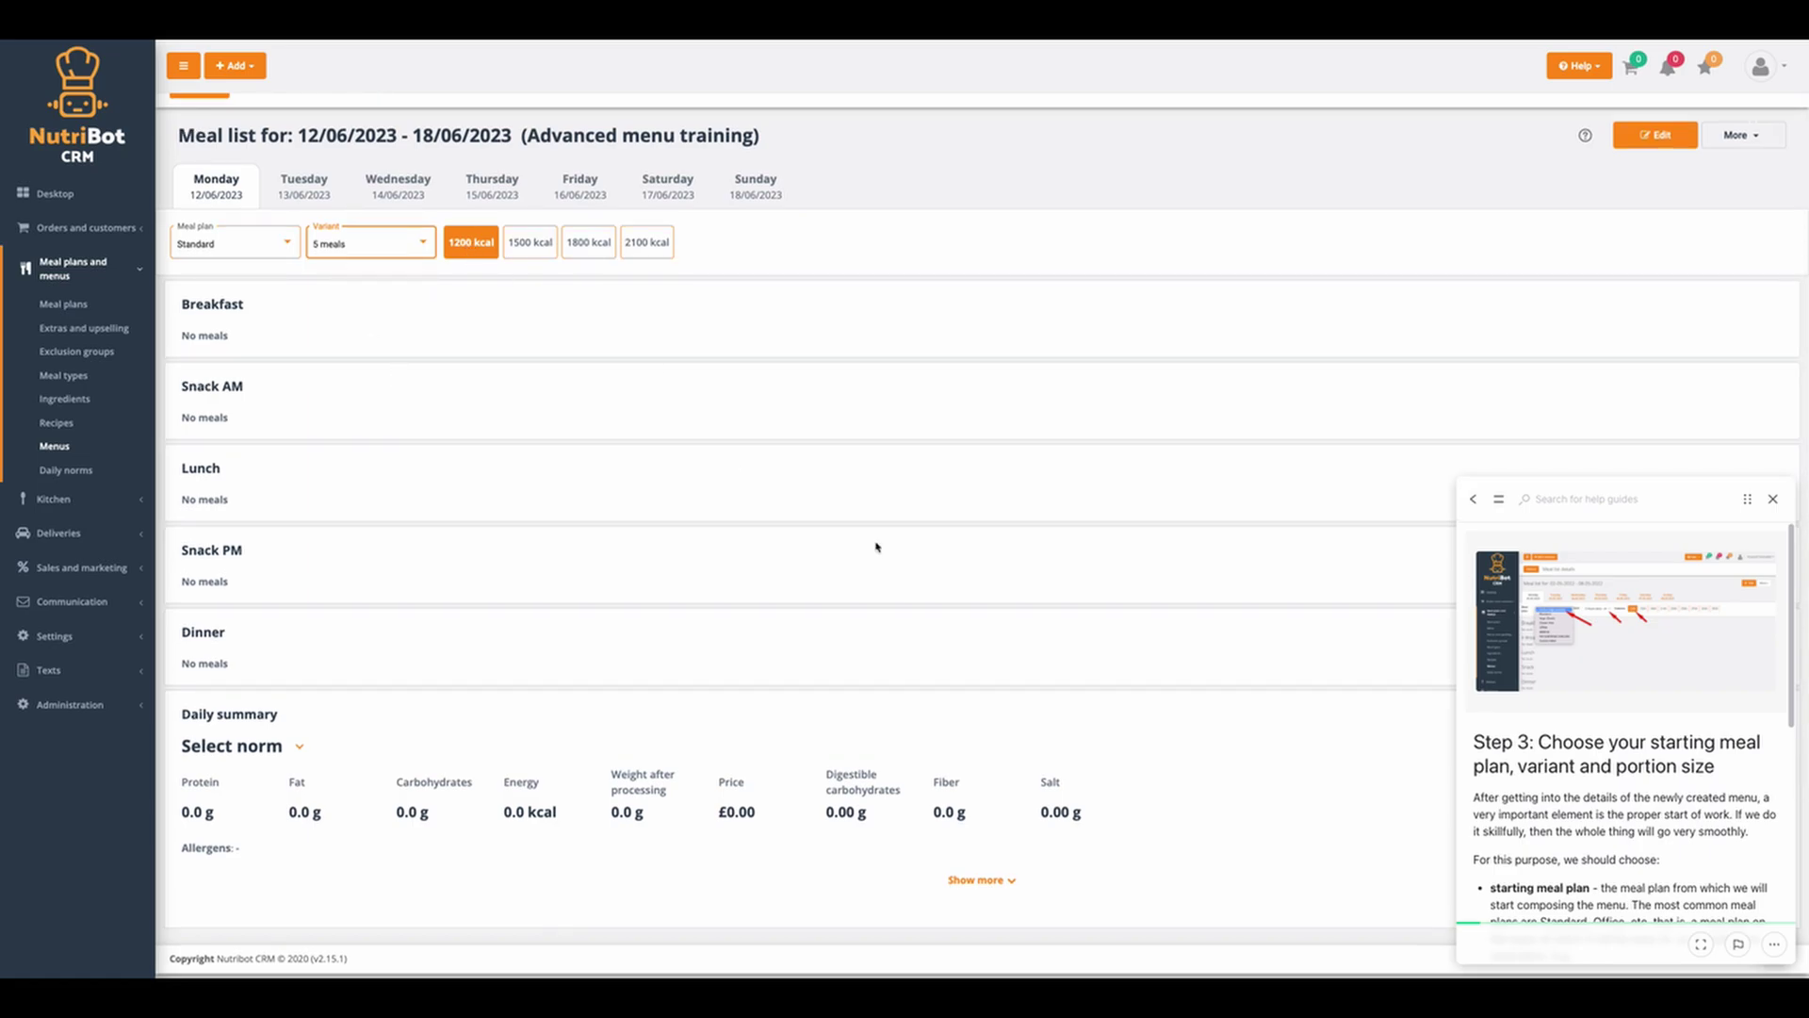
scroll(1532, 734, down, 5)
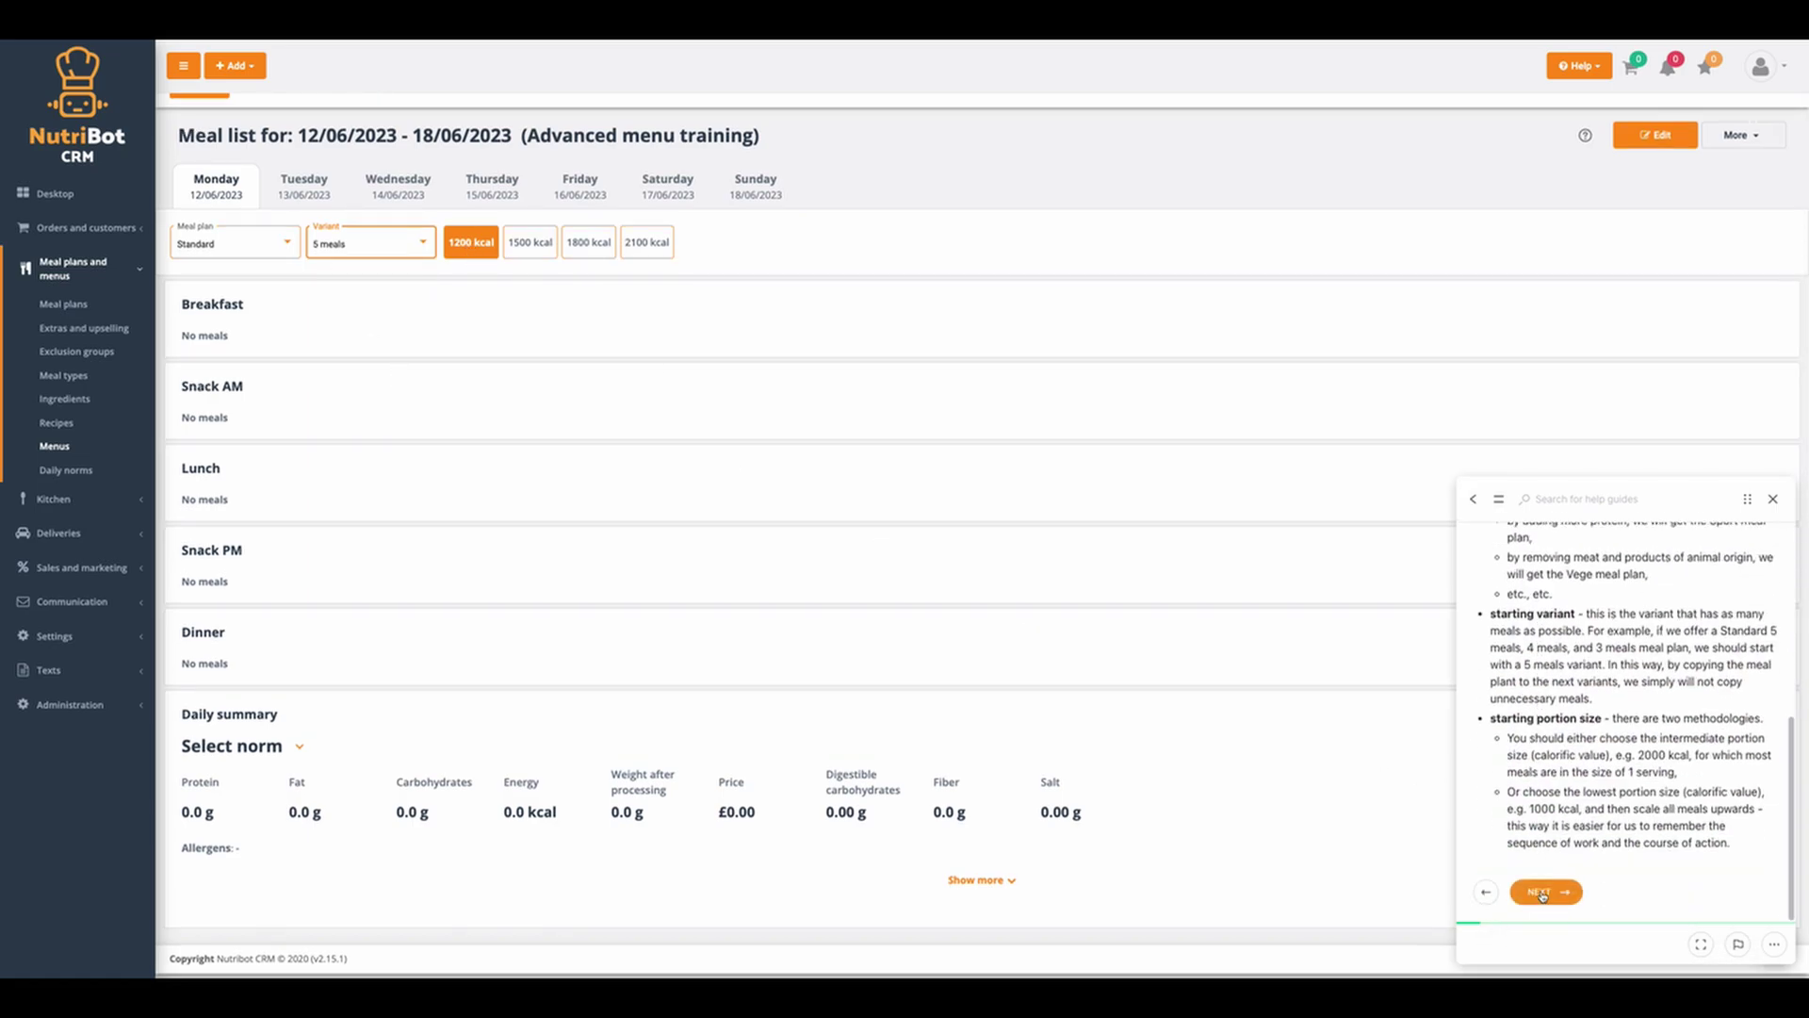
click(1541, 894)
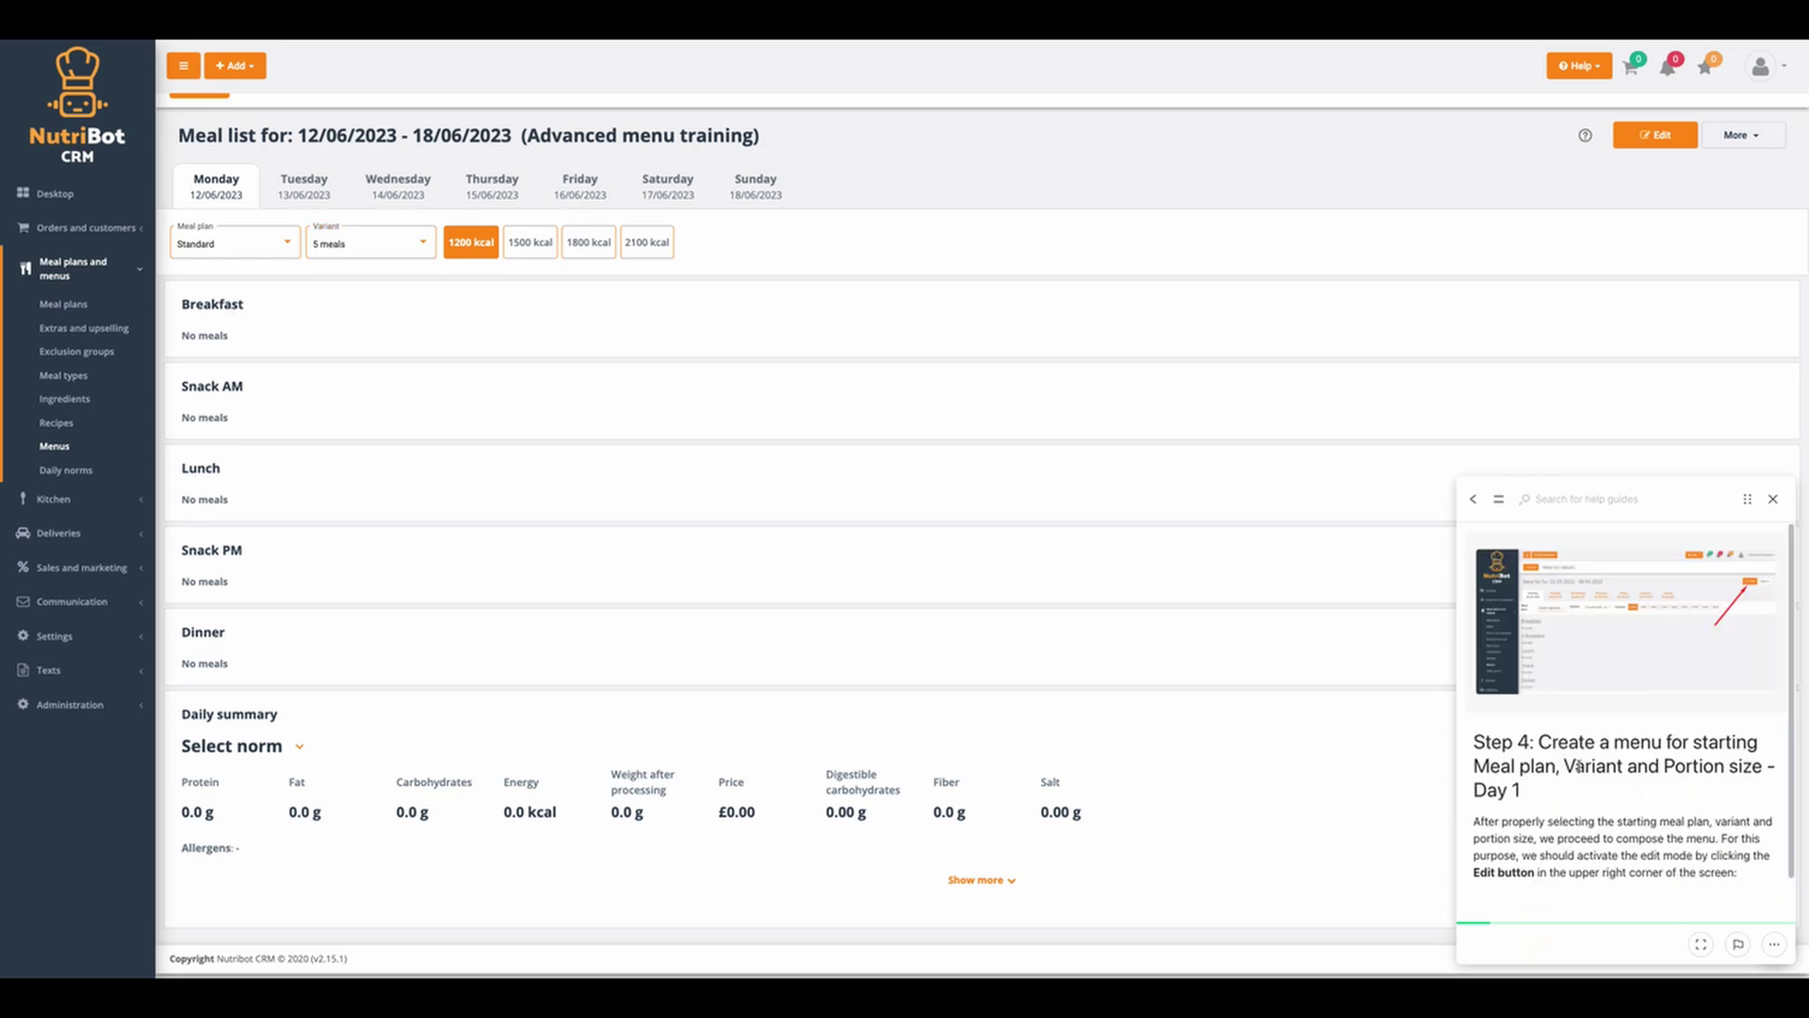
- Put the meal list into edit mode and advance the guide to the instructions for adding a meal
scroll(1574, 754, down, 1)
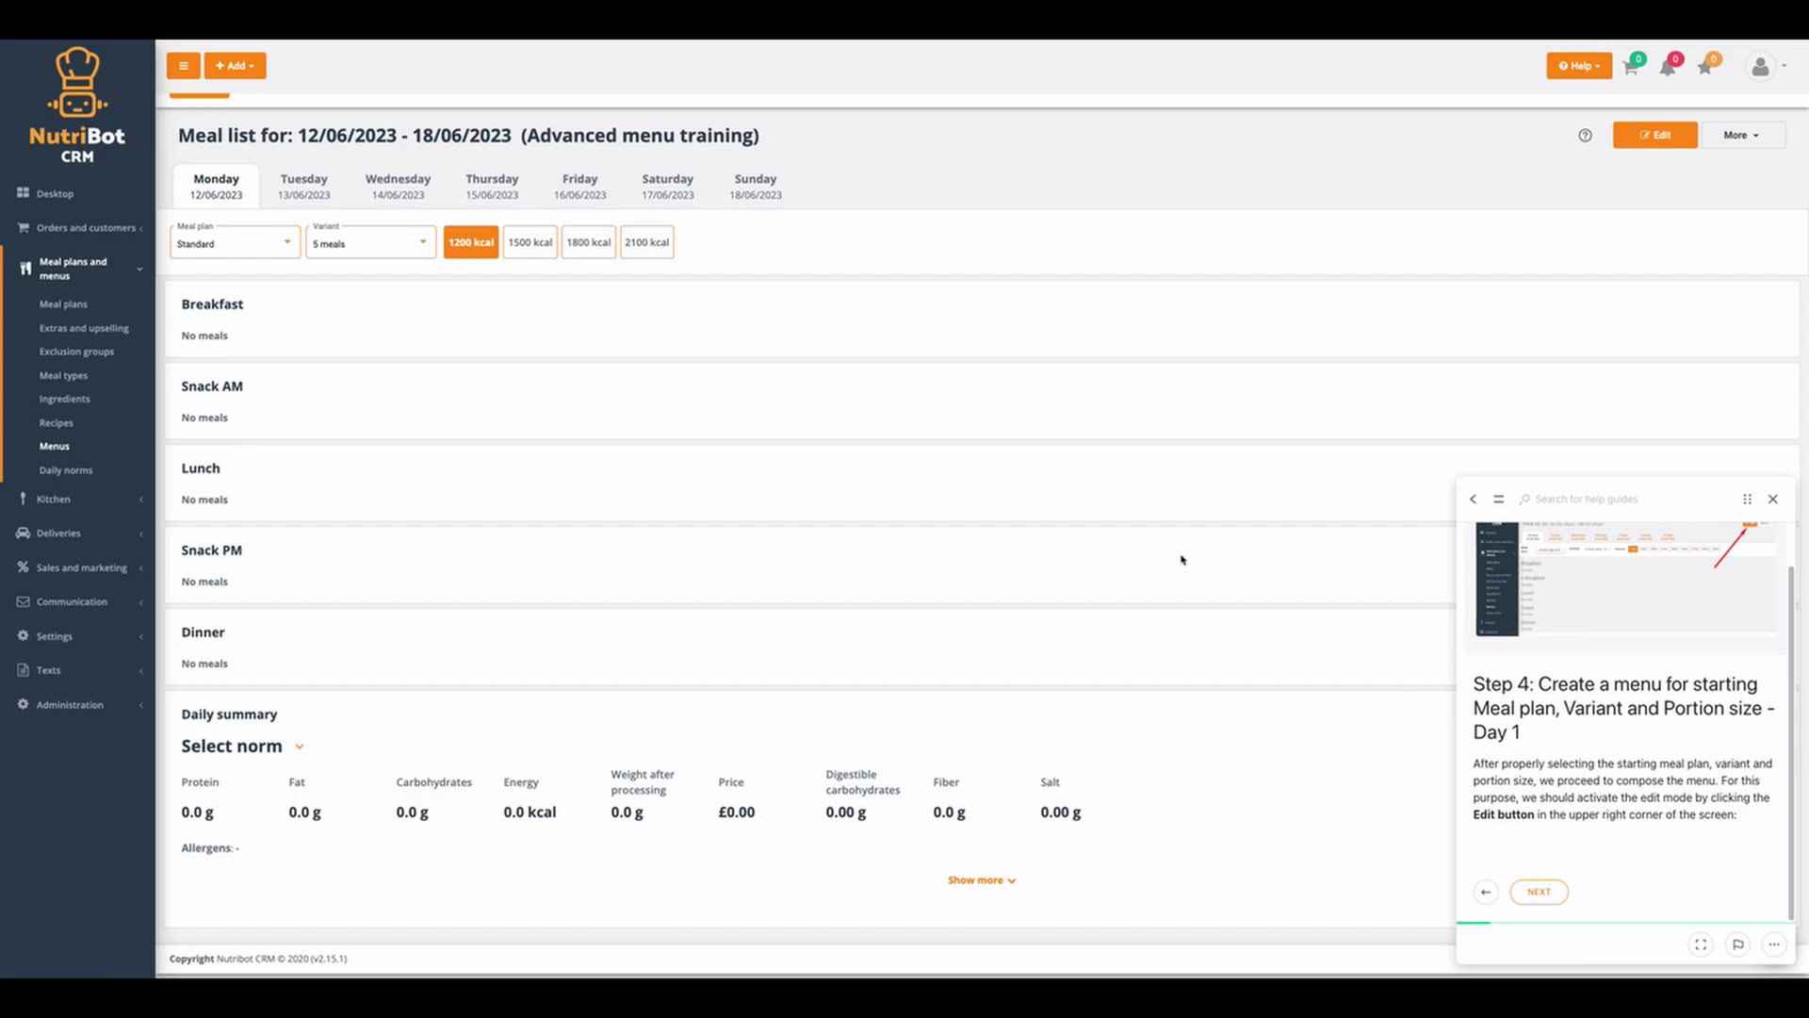
click(1655, 135)
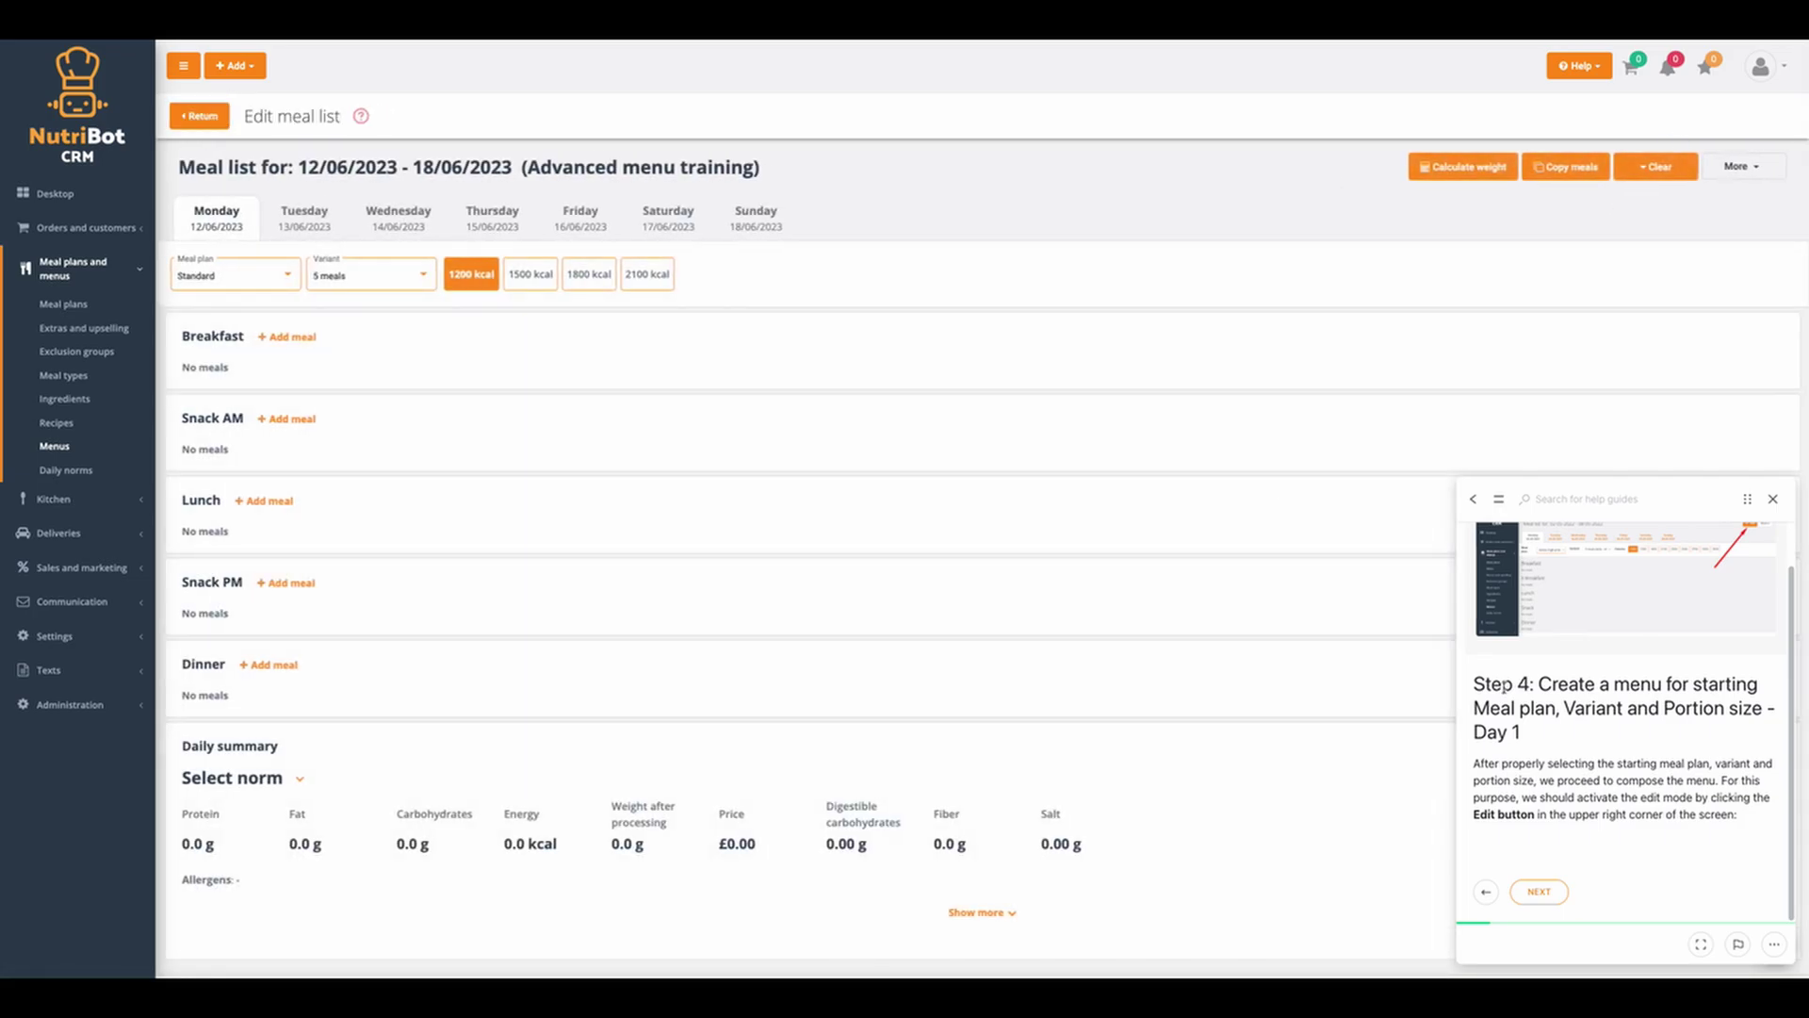
click(1551, 890)
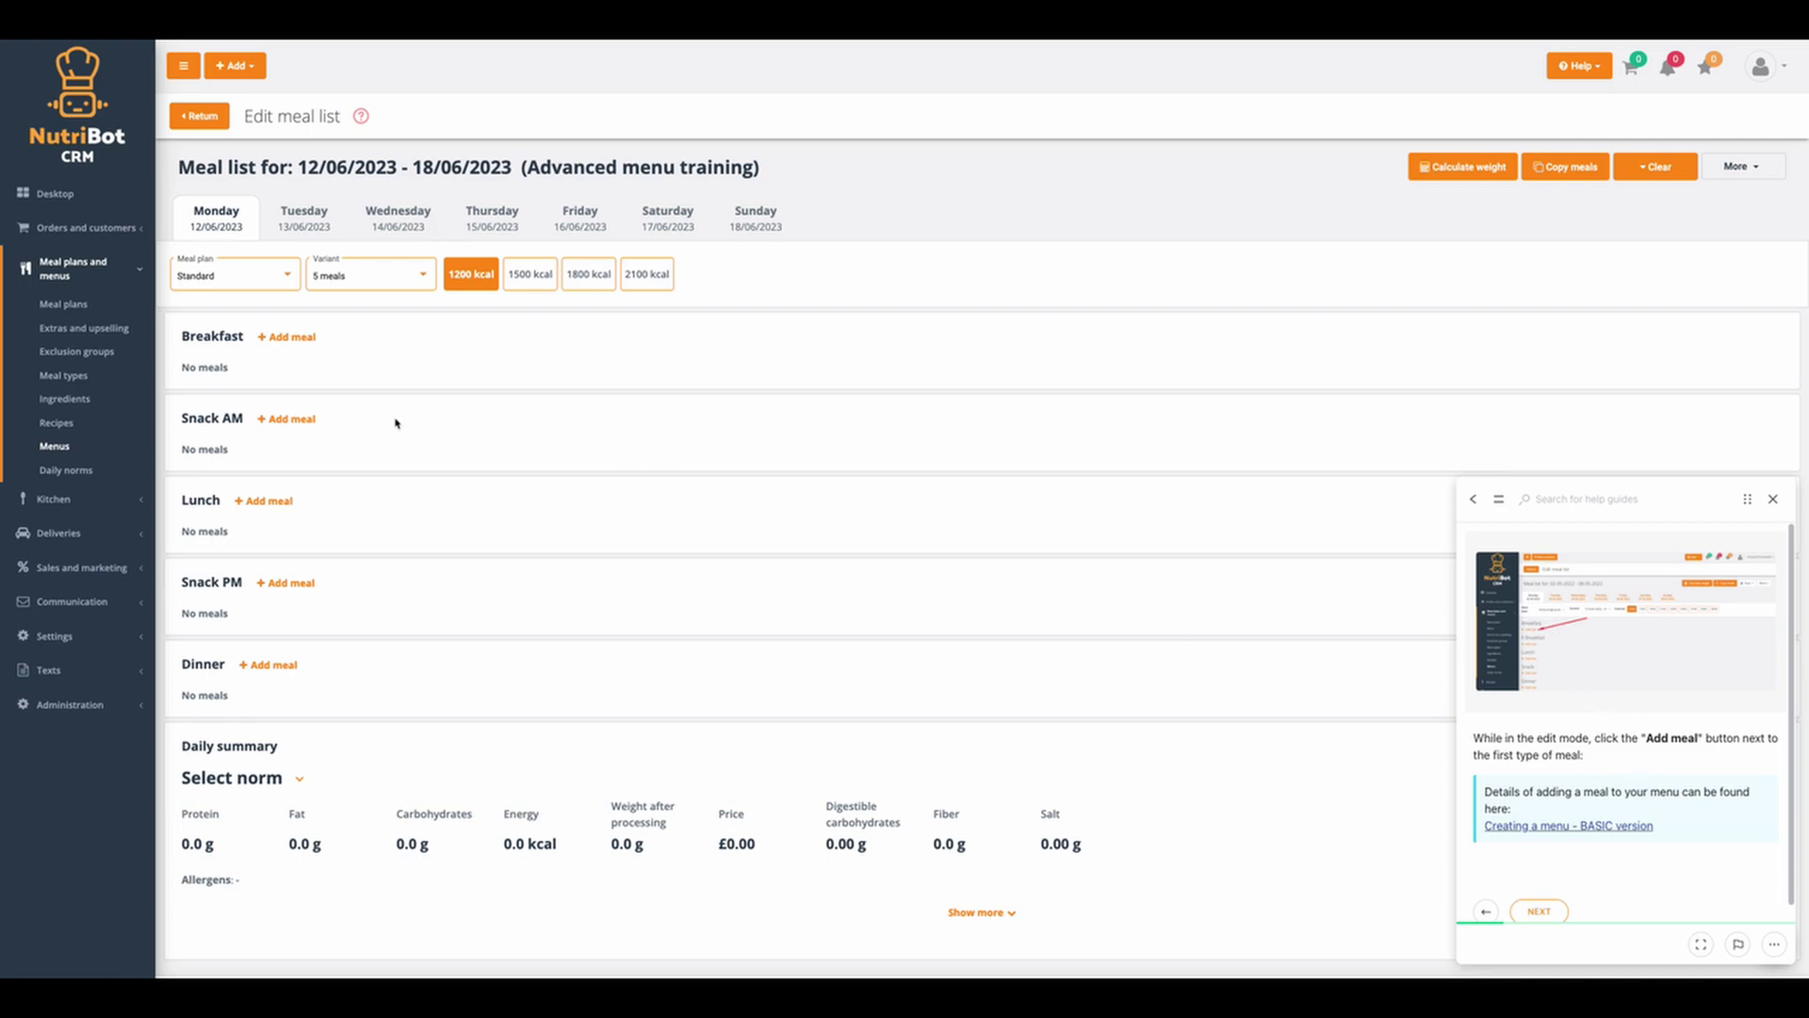
- Read through the linked "Creating a menu - BASIC version" article and return to the meal list
click(1524, 828)
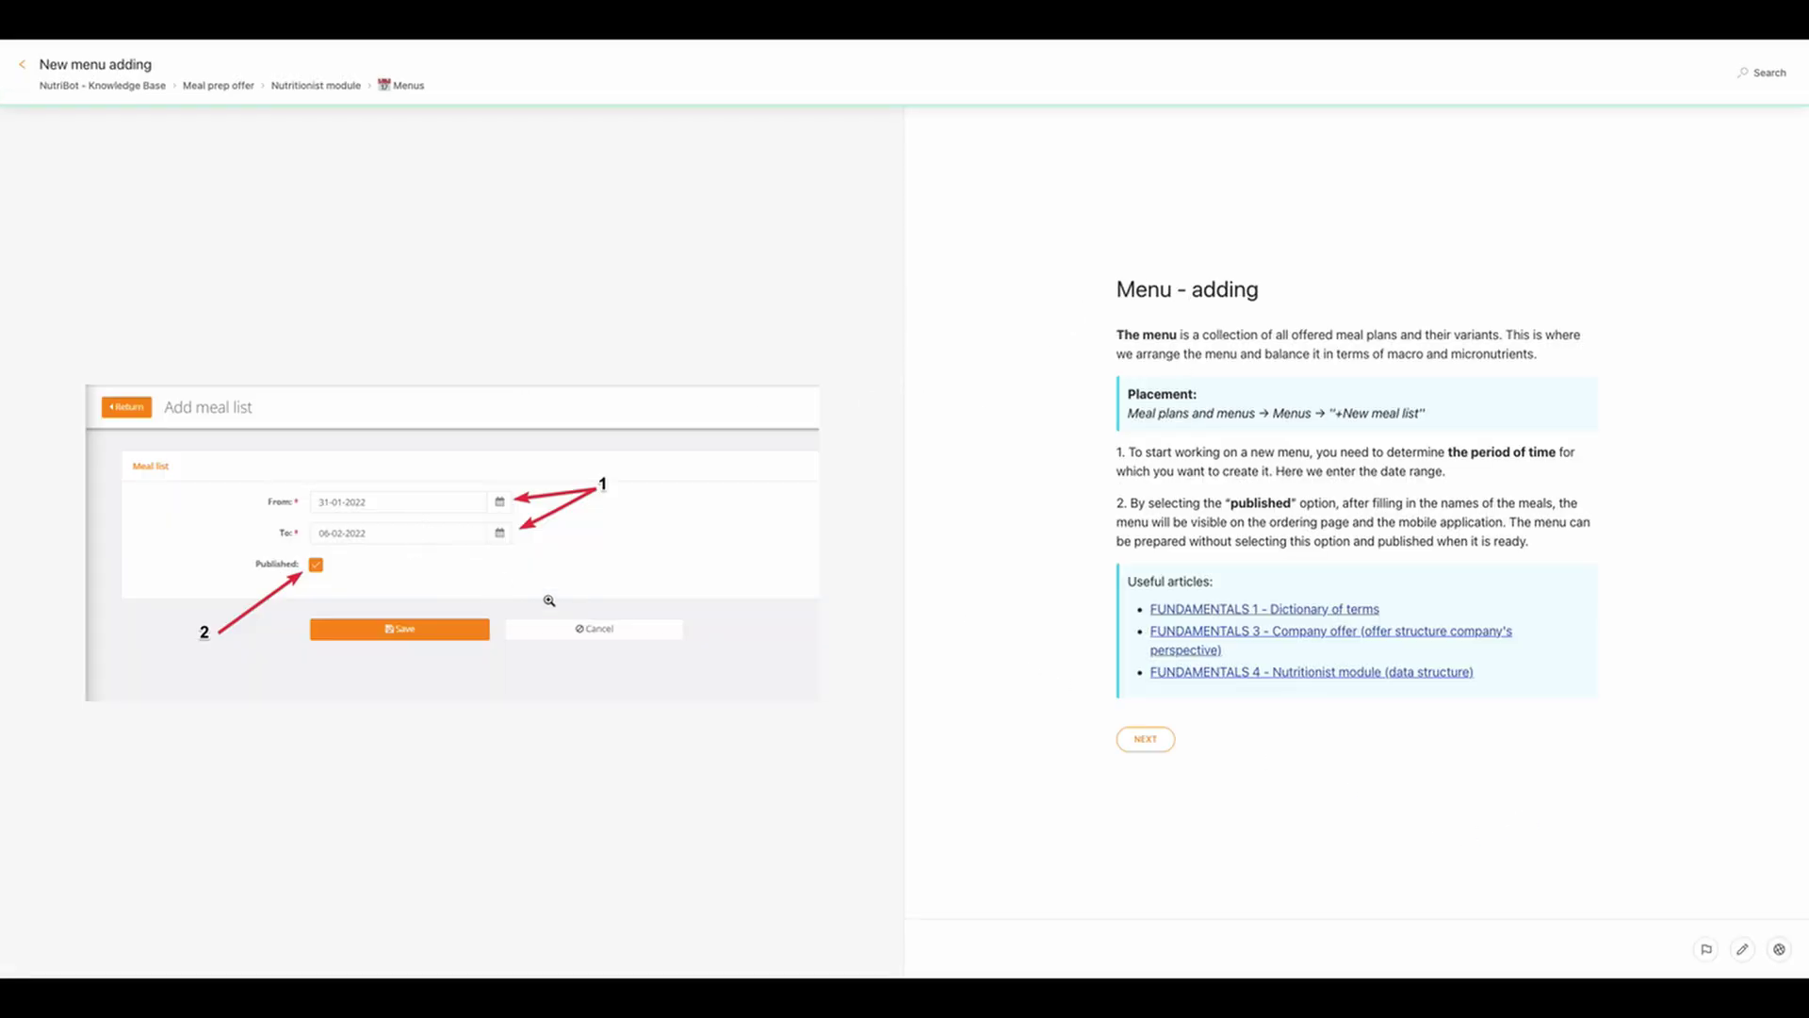
click(1145, 739)
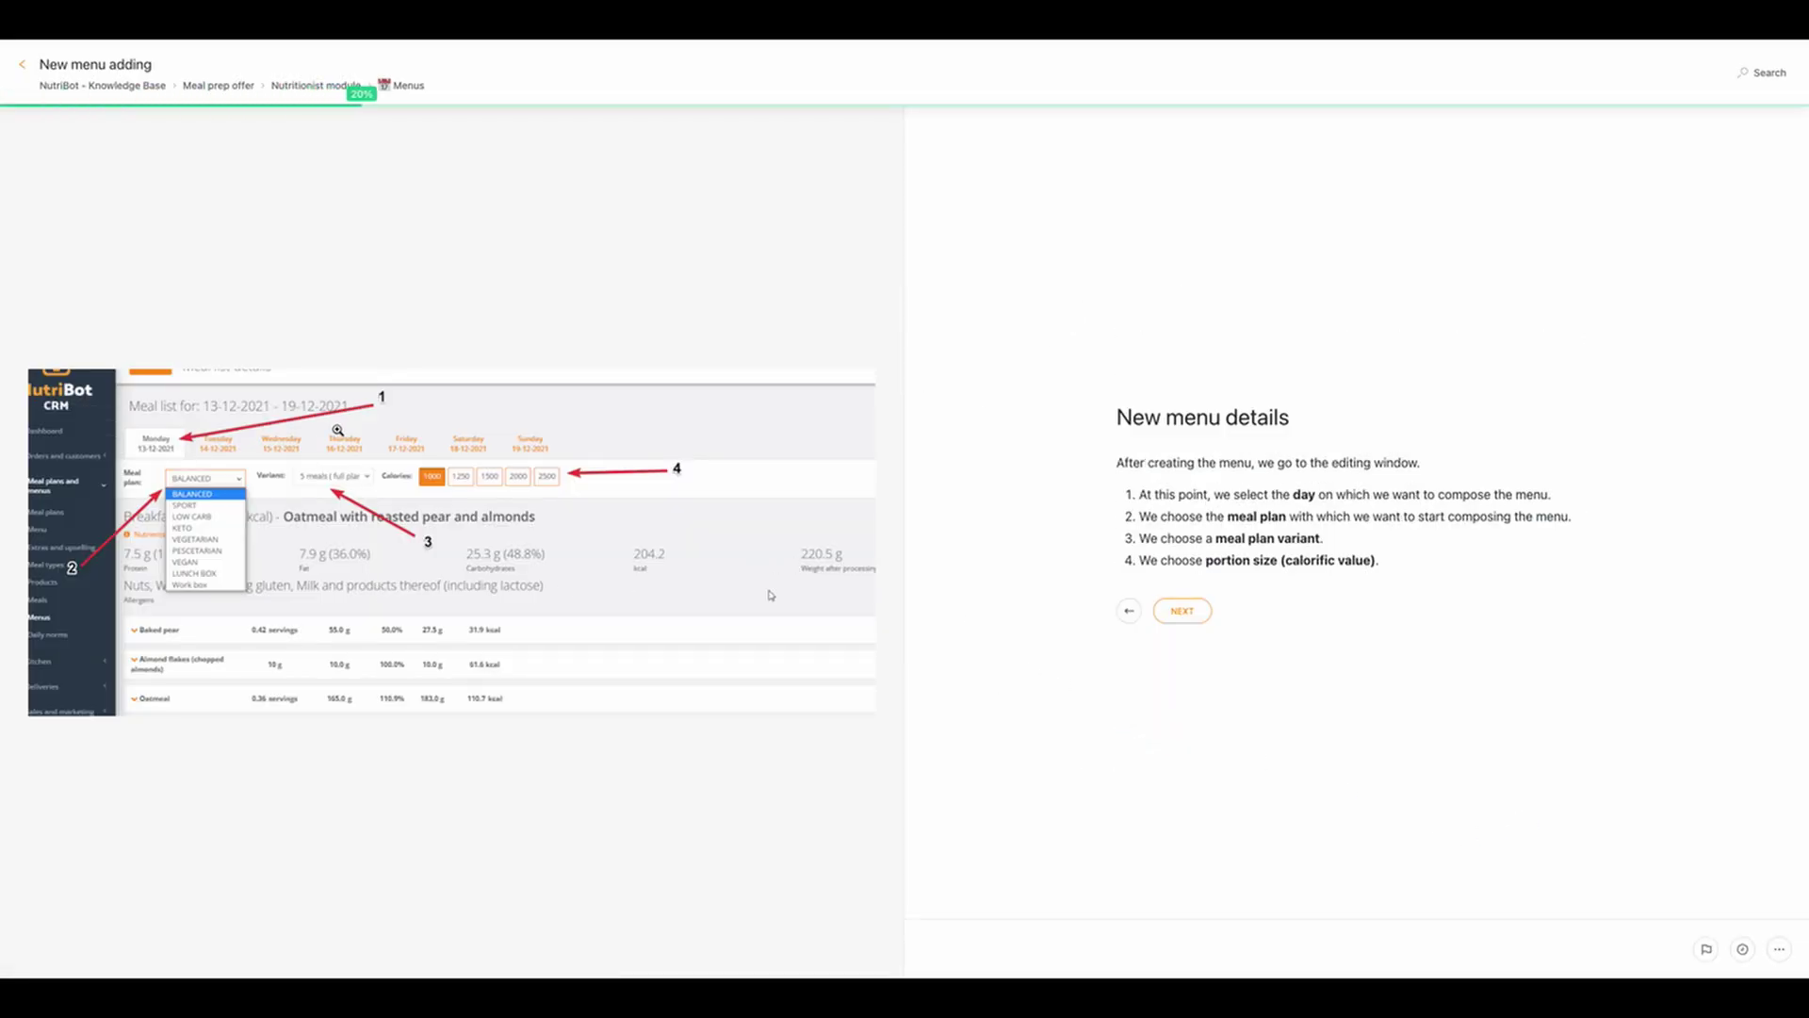
click(1183, 611)
click(1183, 566)
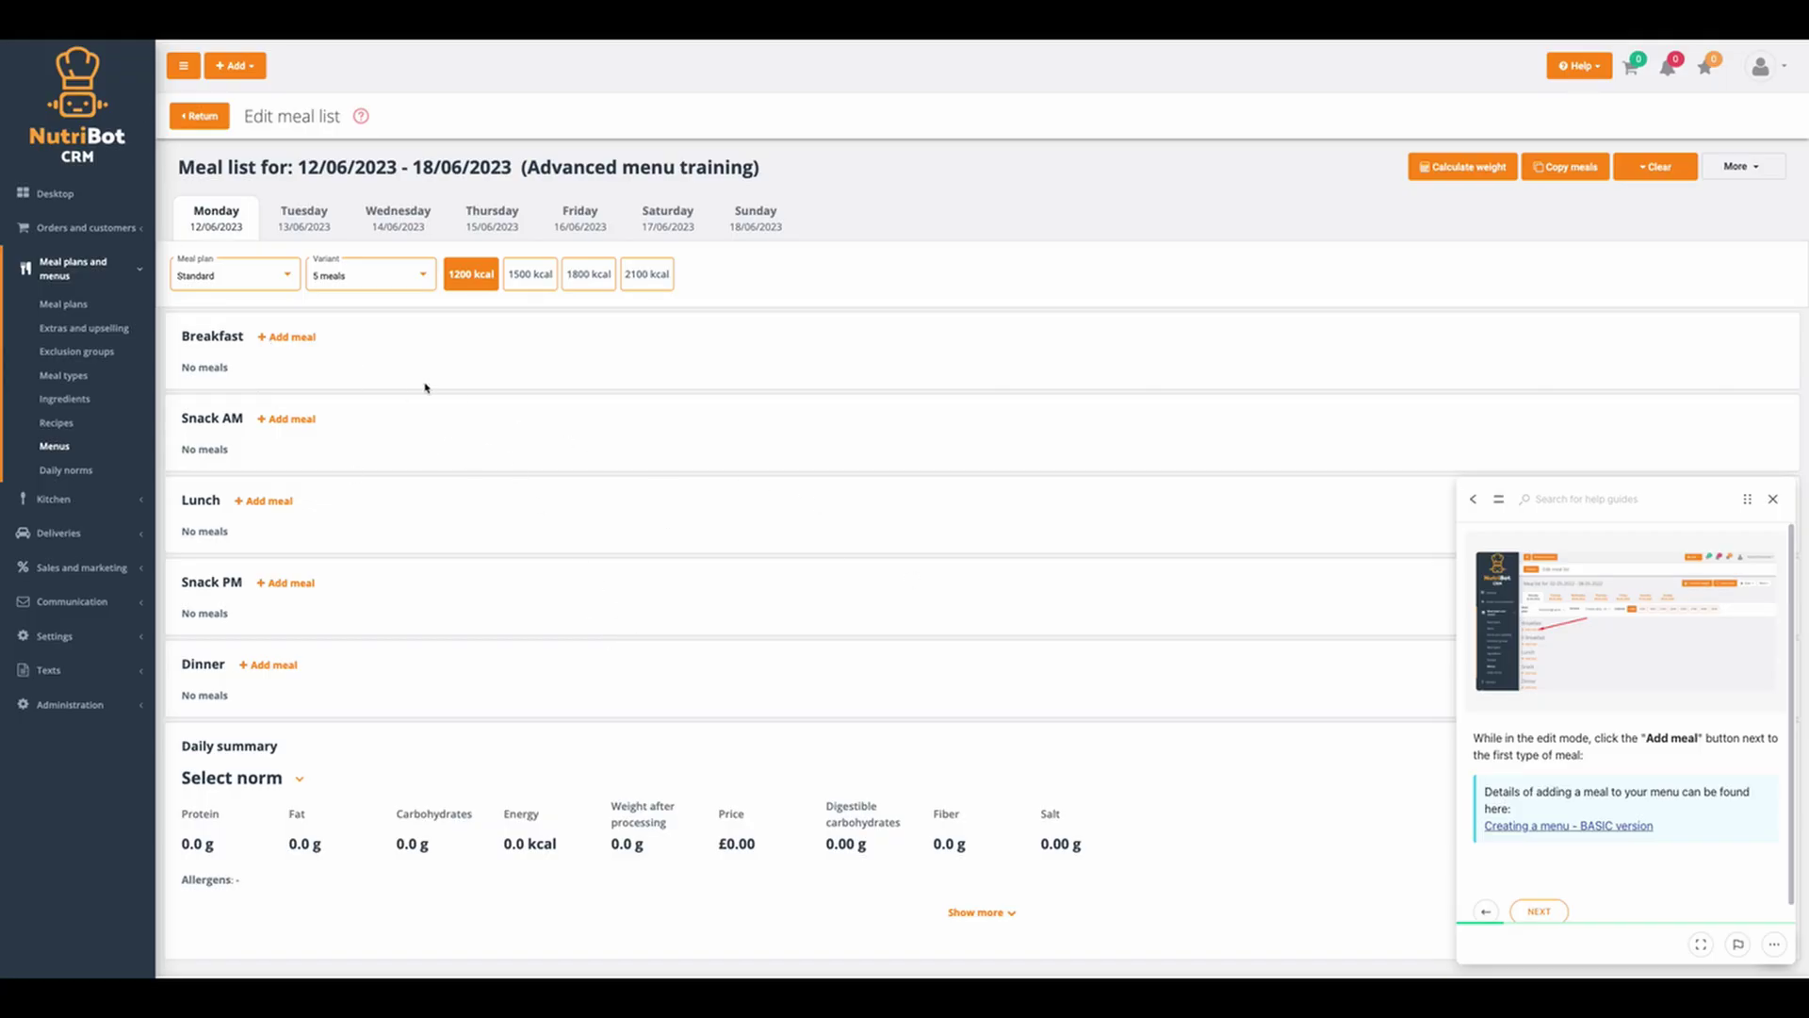
- Add a new Monday Breakfast meal named "Millet groats with banana and peanut butter sauce"
click(300, 338)
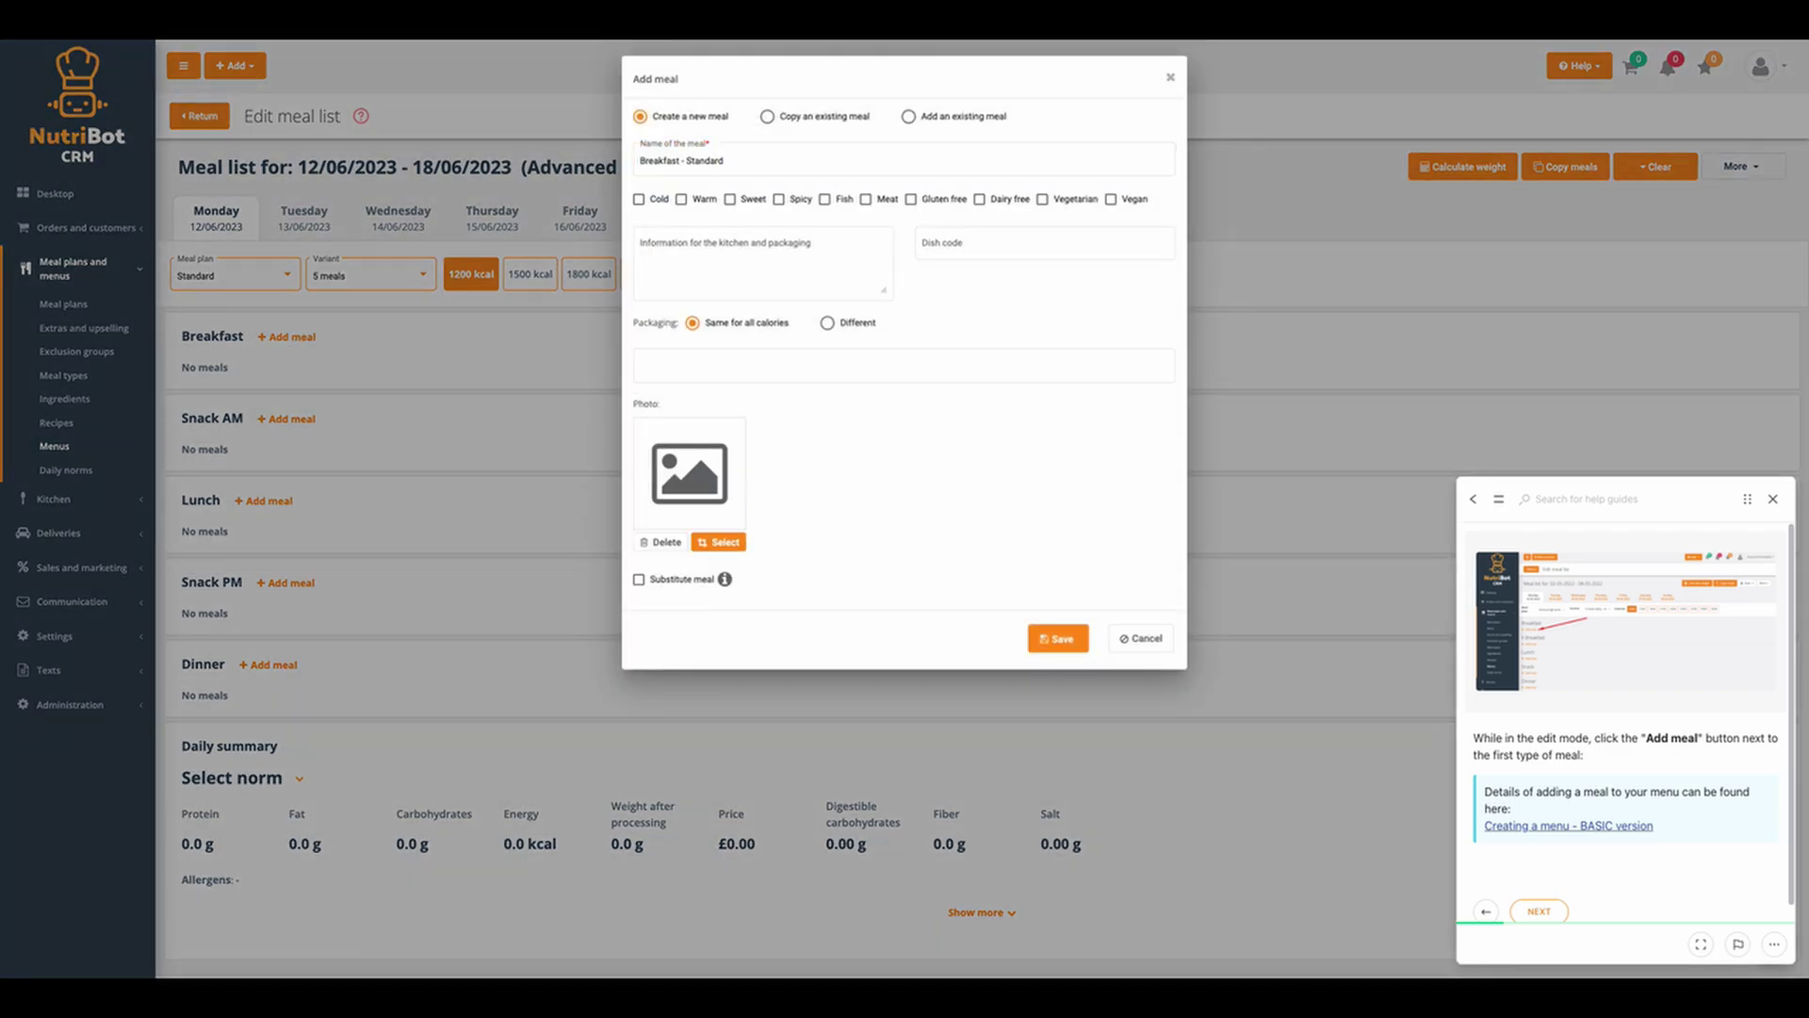
key(super+c)
triple_click(777, 160)
key(super+v)
click(1059, 638)
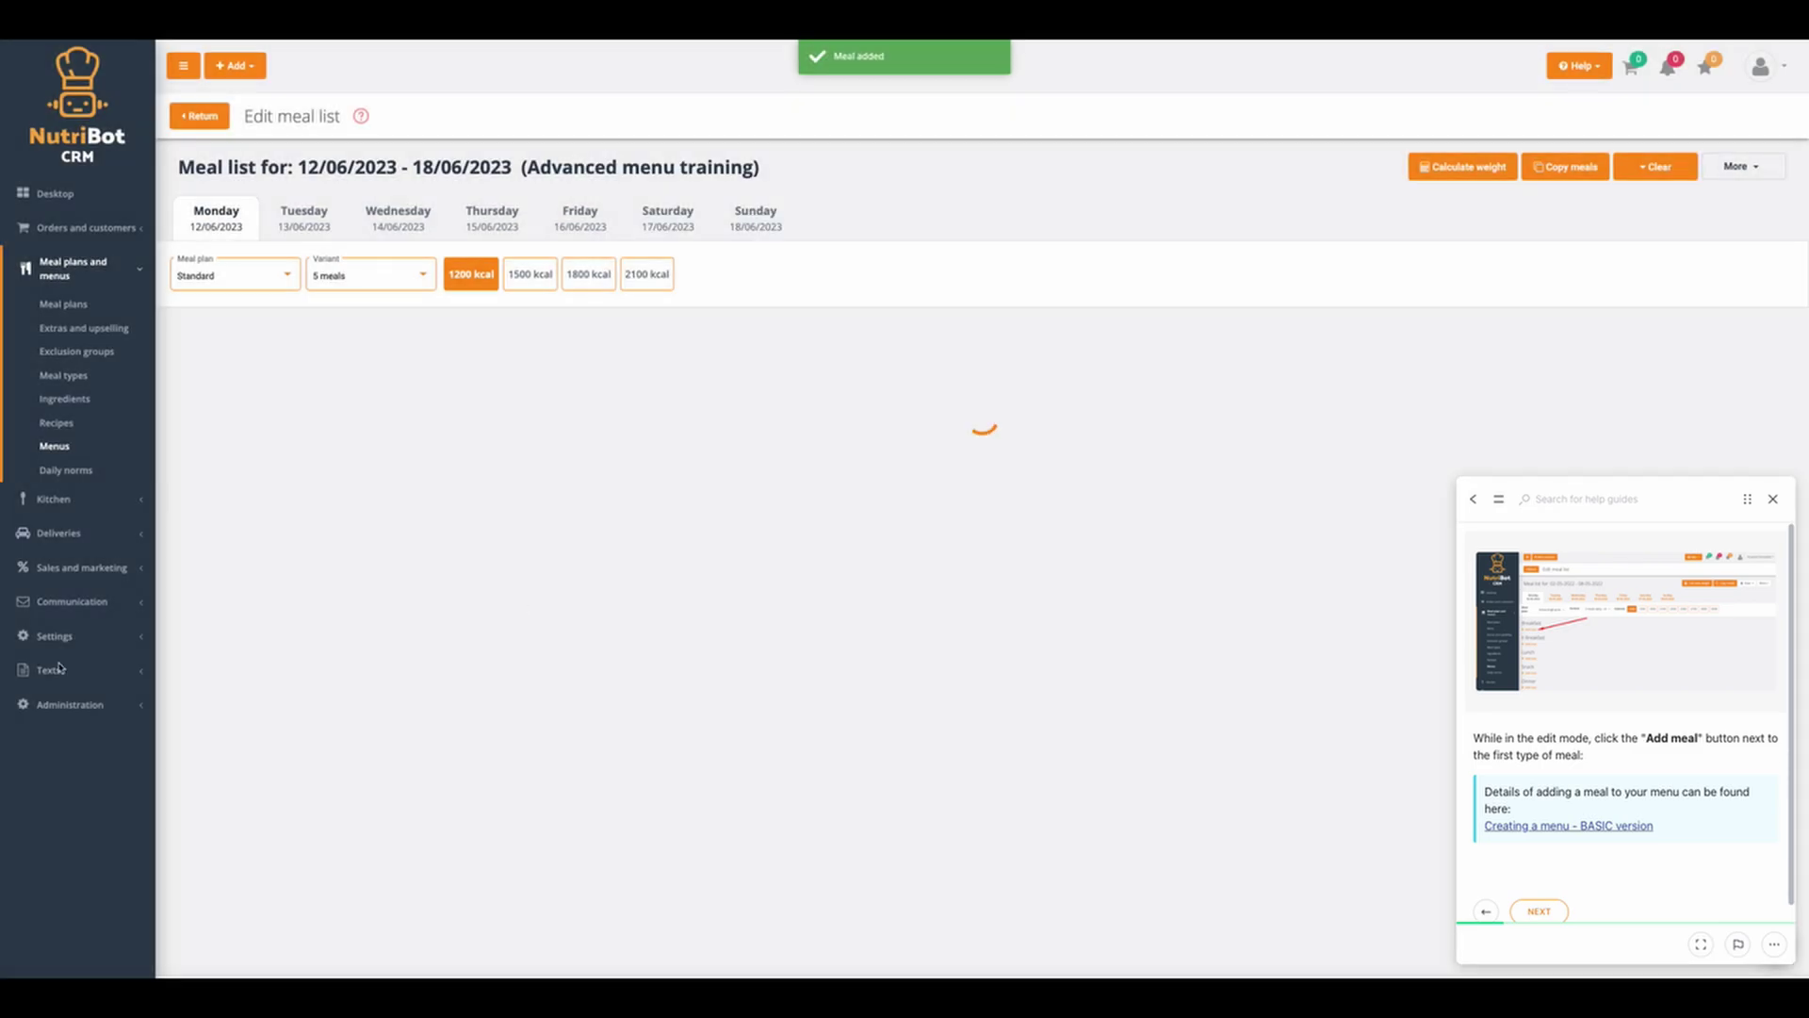
- Add a new Monday Snack AM meal named "Mango, avocado, and gorgonzola salad"
key(super+c)
click(292, 476)
key(super+v)
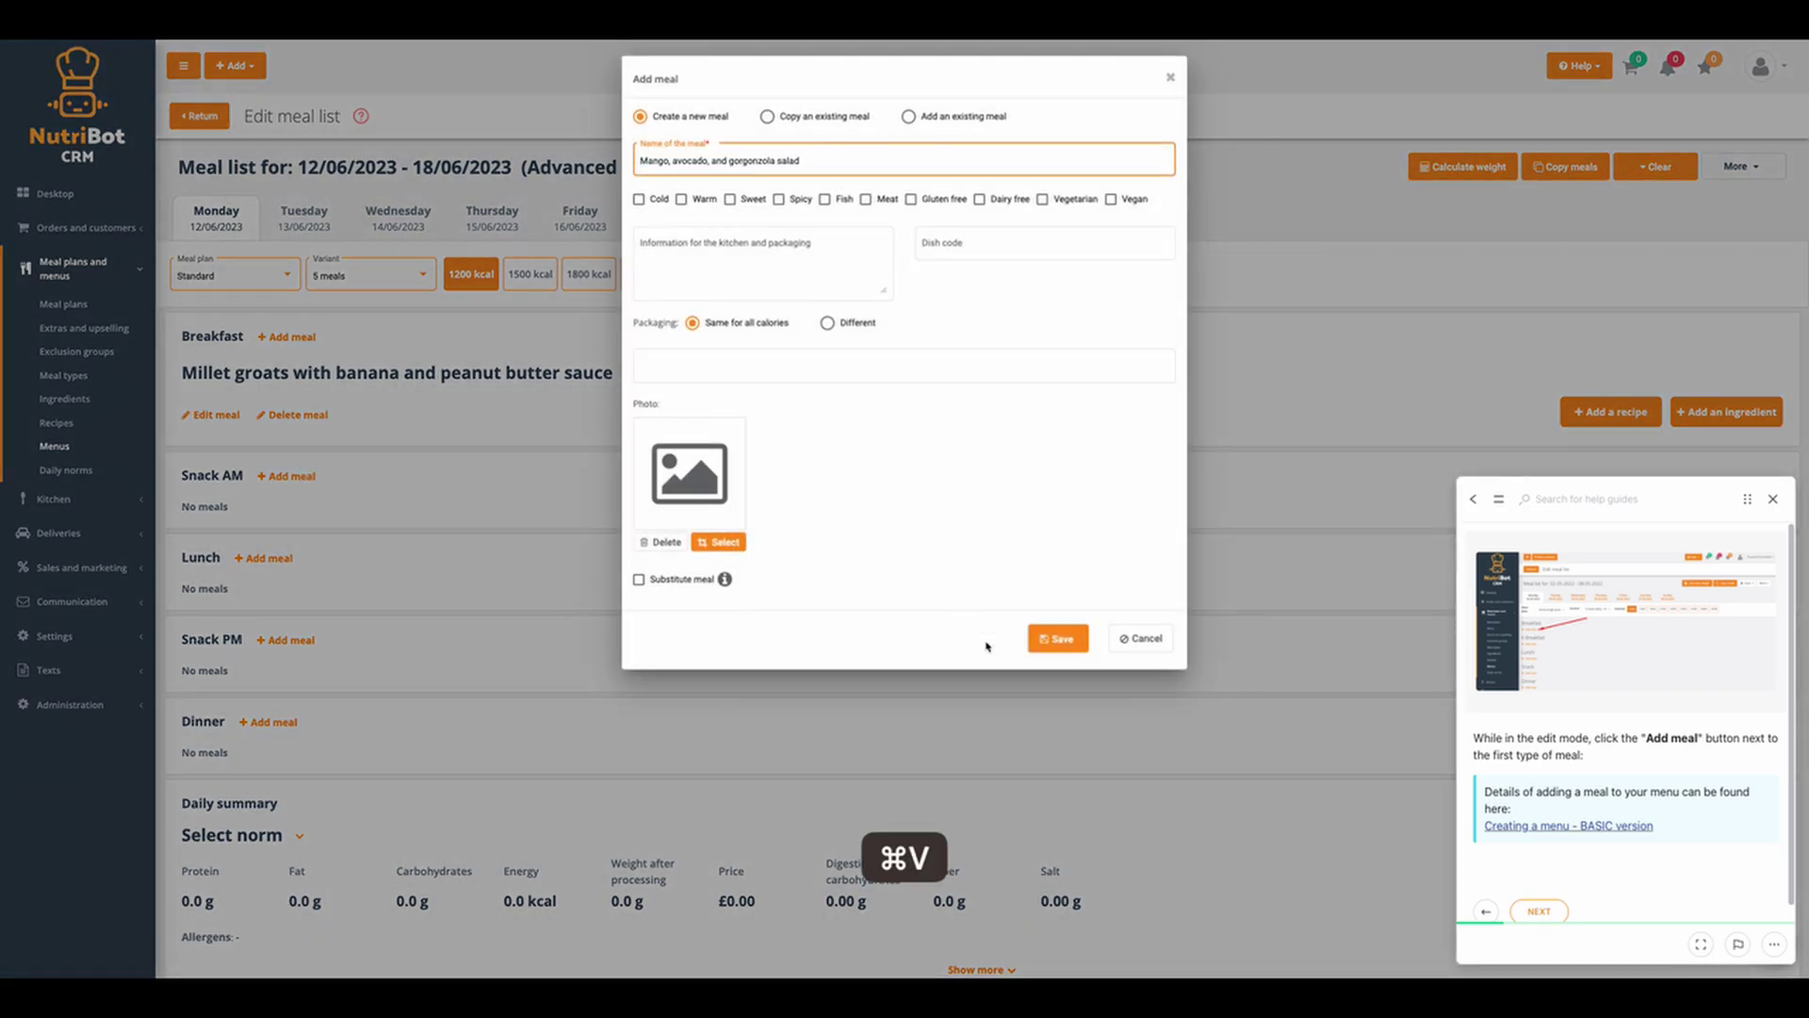
click(1059, 638)
- Add a new Monday Lunch meal named "Korean style chicken in a sweet and spicy sauce with jasmine rice and kohlrabi salad"
scroll(980, 415, down, 2)
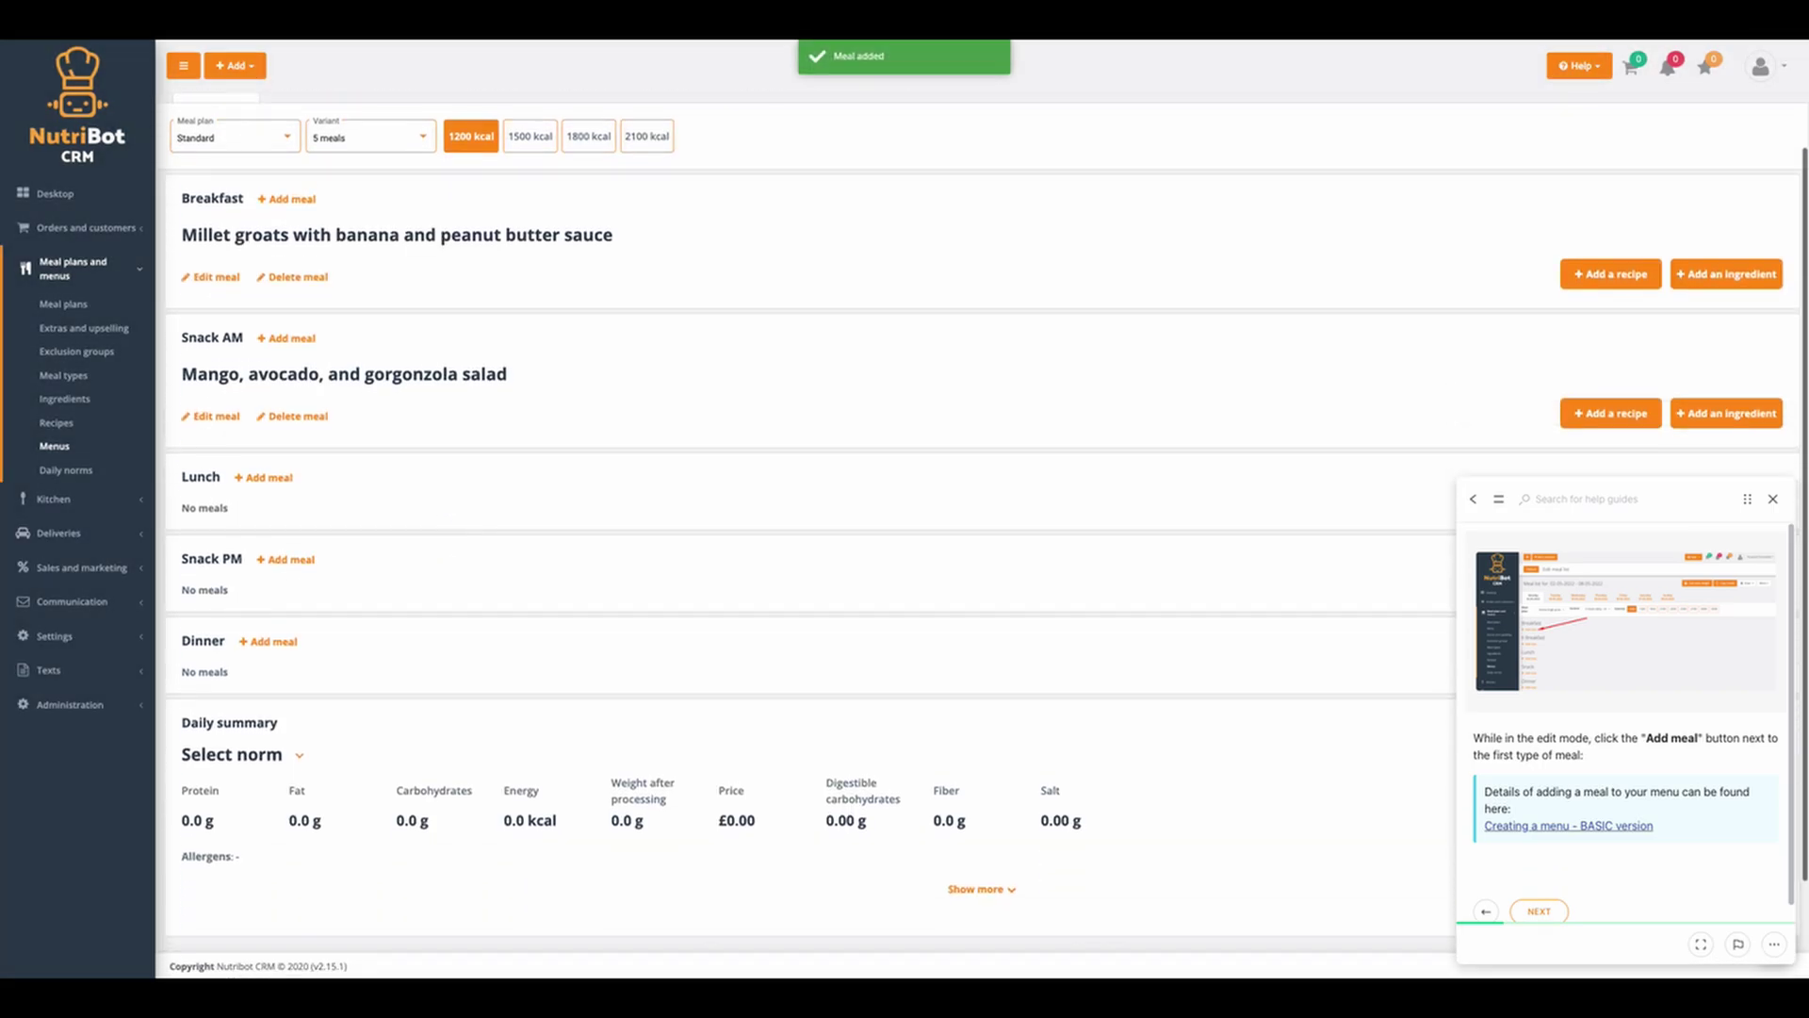
key(super+c)
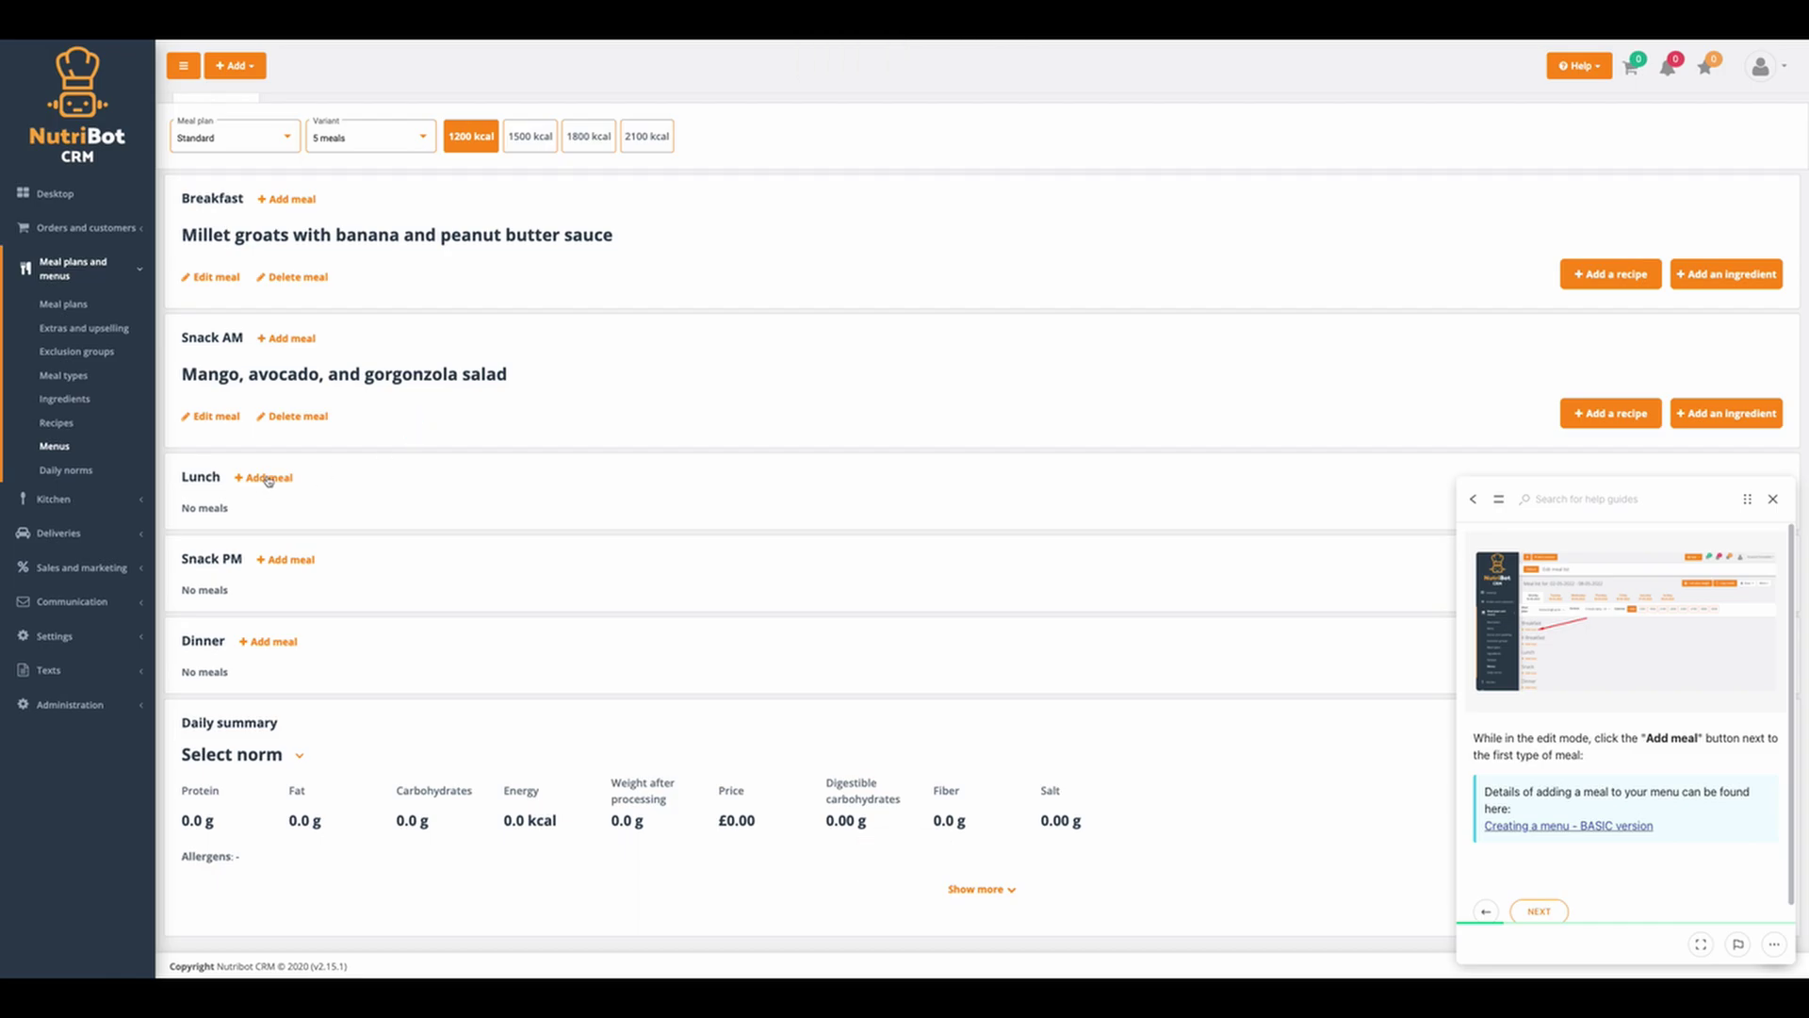
click(264, 476)
key(super+a)
key(super+v)
click(1057, 638)
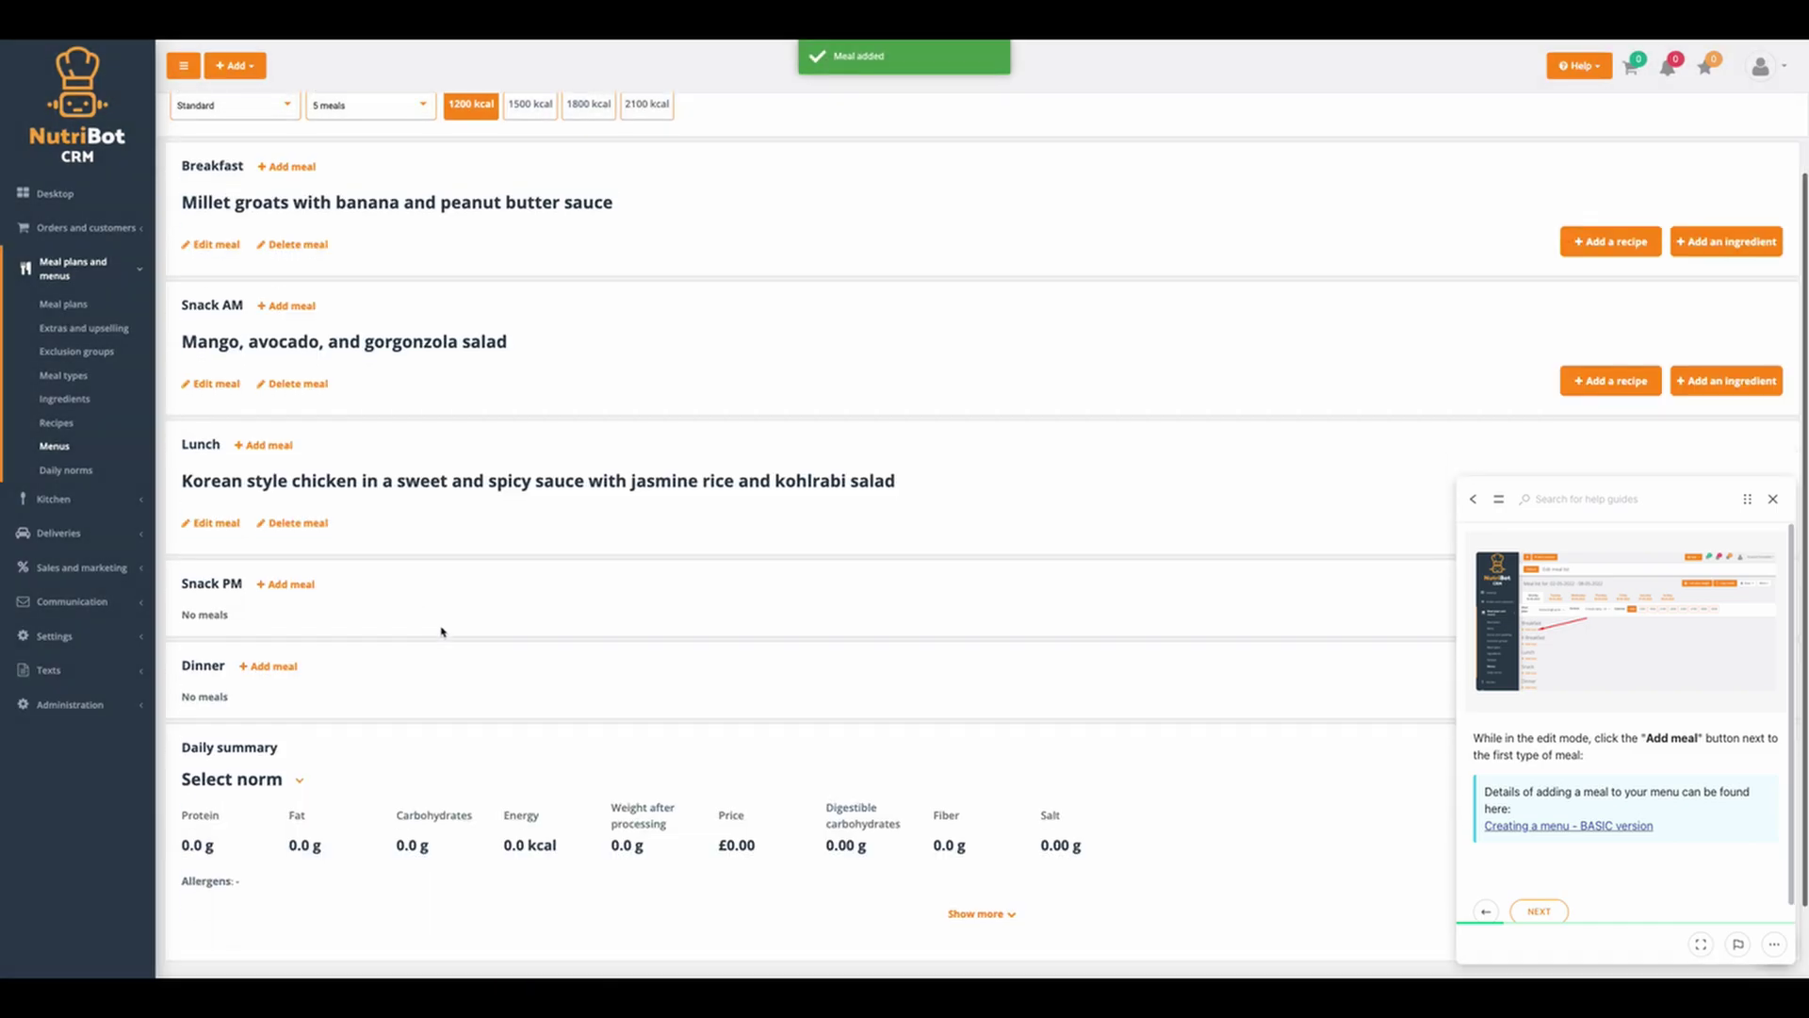
- Add a new Monday Snack PM meal named "Cauliflower soup with dill"
scroll(444, 630, down, 2)
key(super+c)
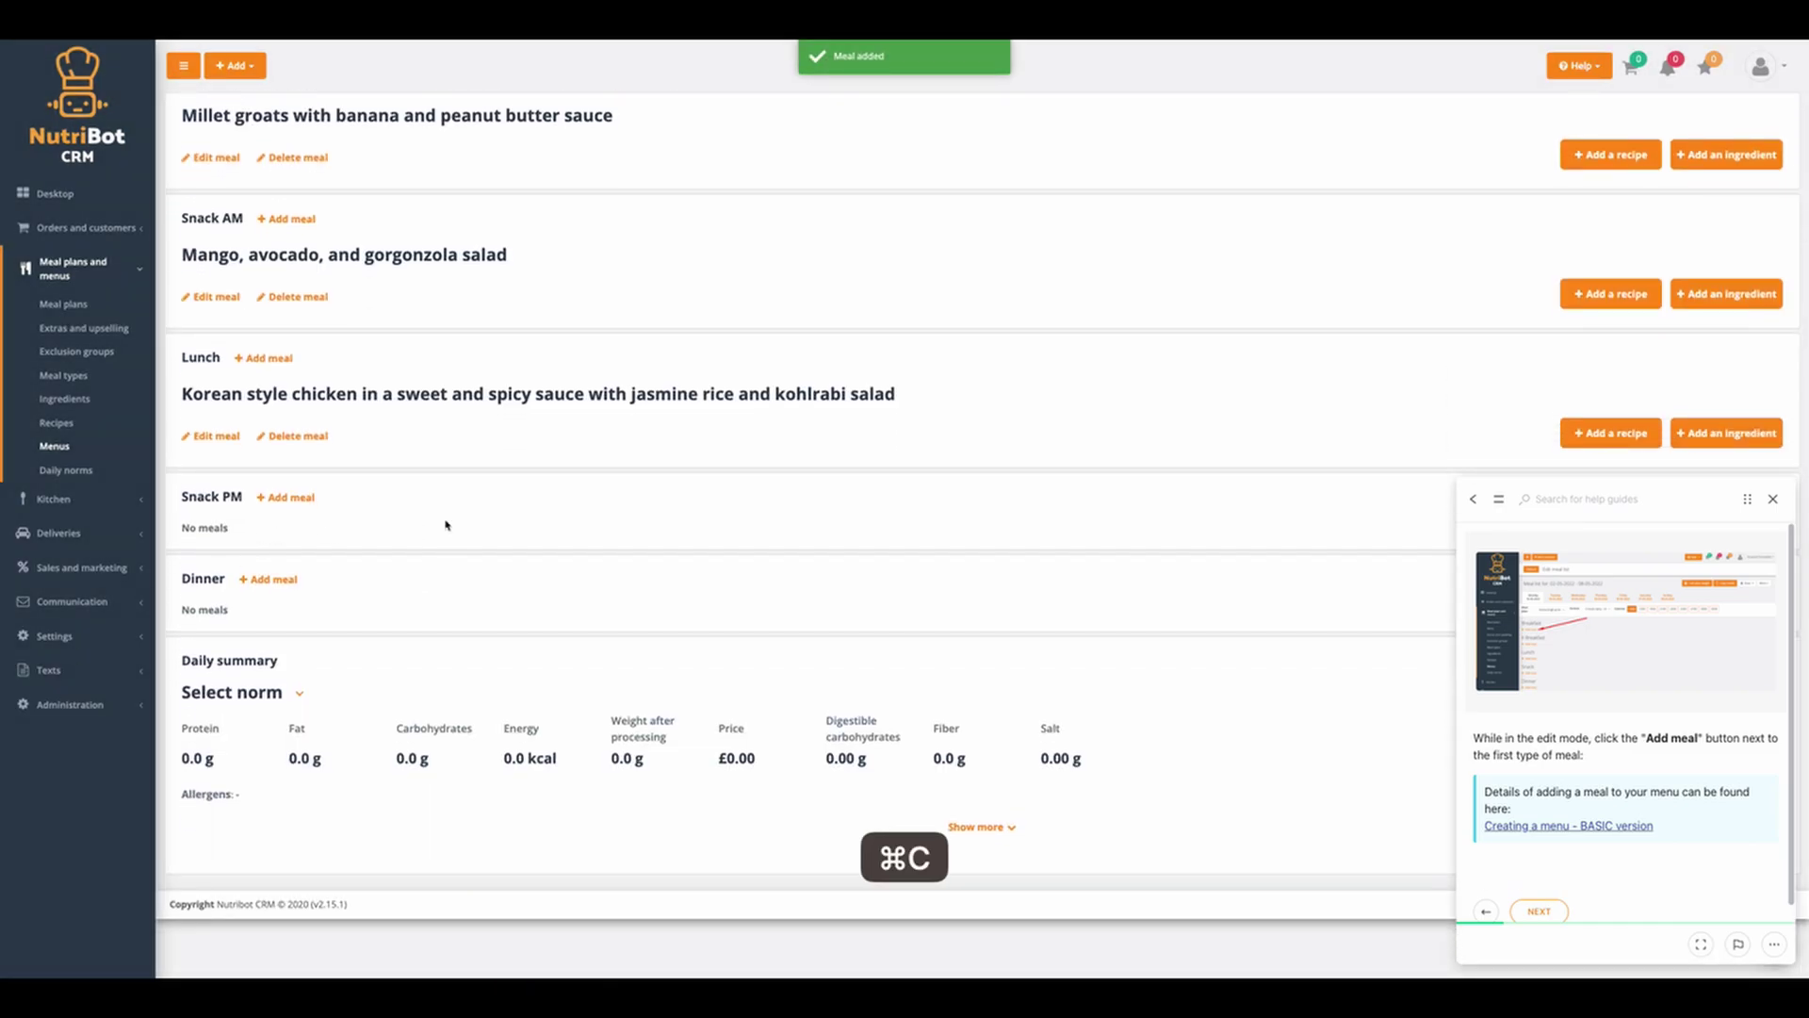
click(289, 496)
key(super+v)
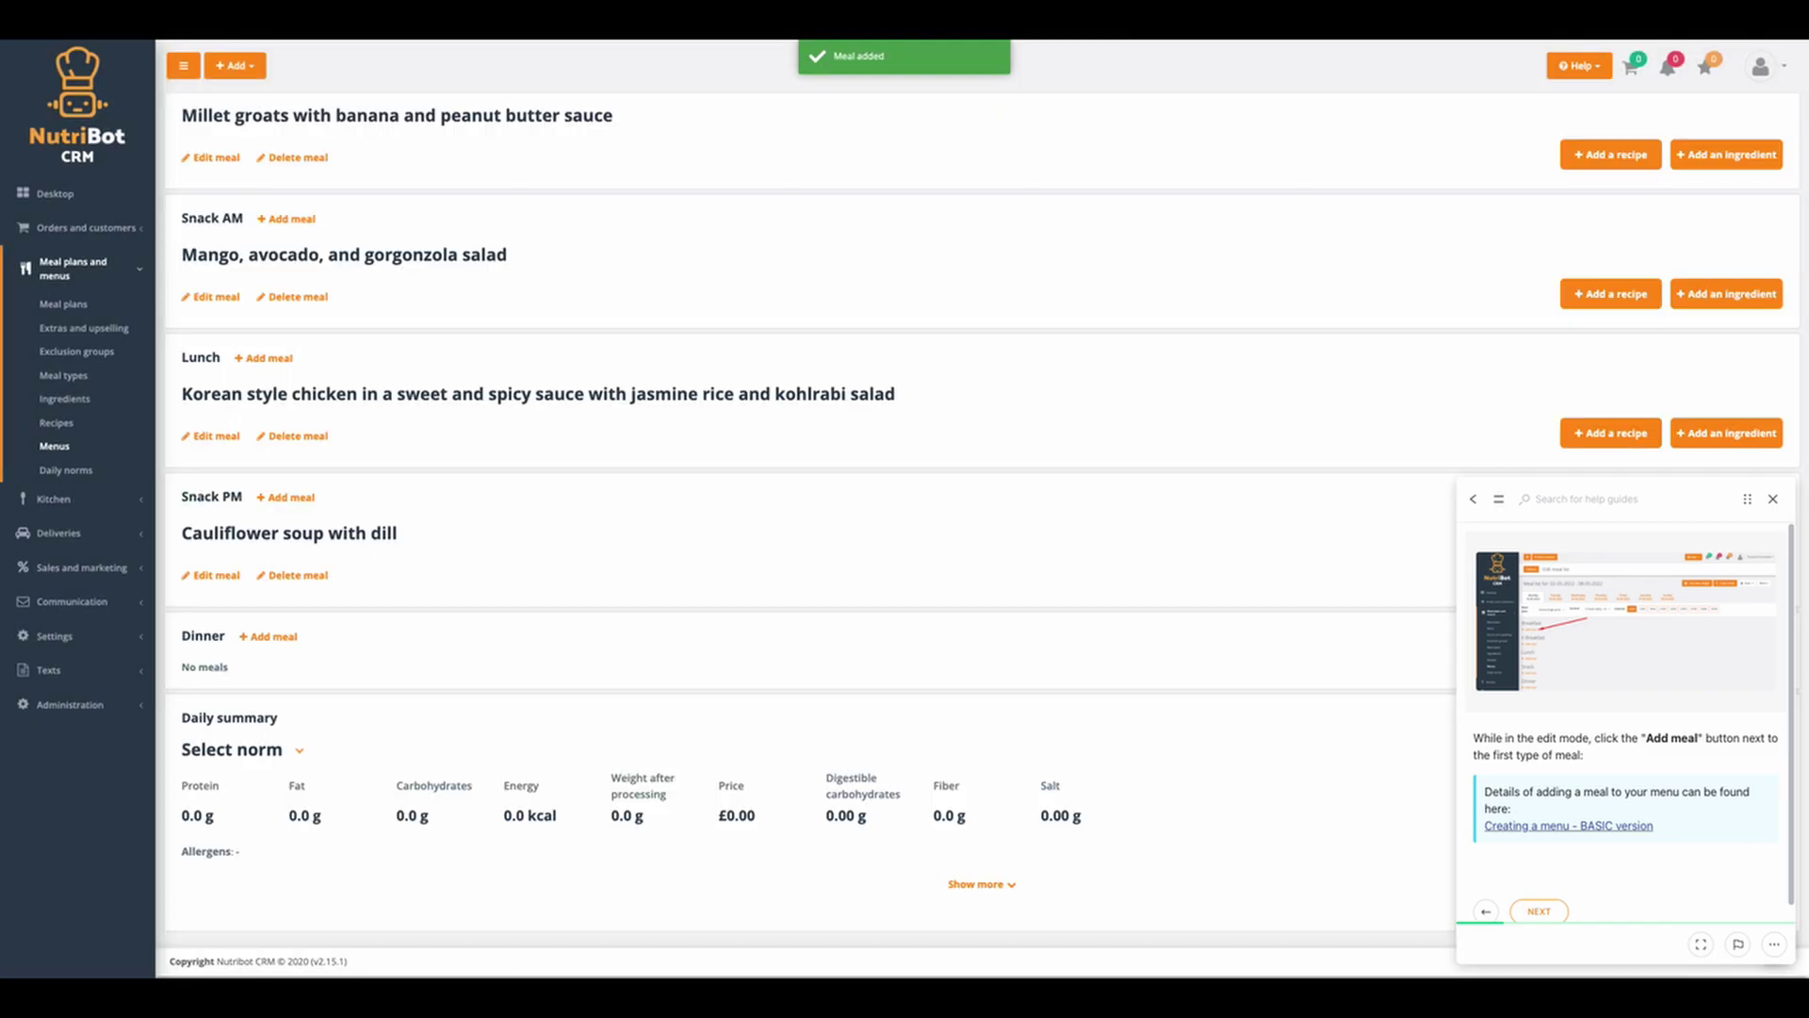
- Add a new Monday Dinner meal named "Tortilla rolls with tuna and corn"
key(super+c)
click(270, 637)
key(super+v)
click(1059, 639)
- Compare Monday's meals with the guide's enlarged example menu and advance the guide to Step 5
scroll(623, 510, up, 2)
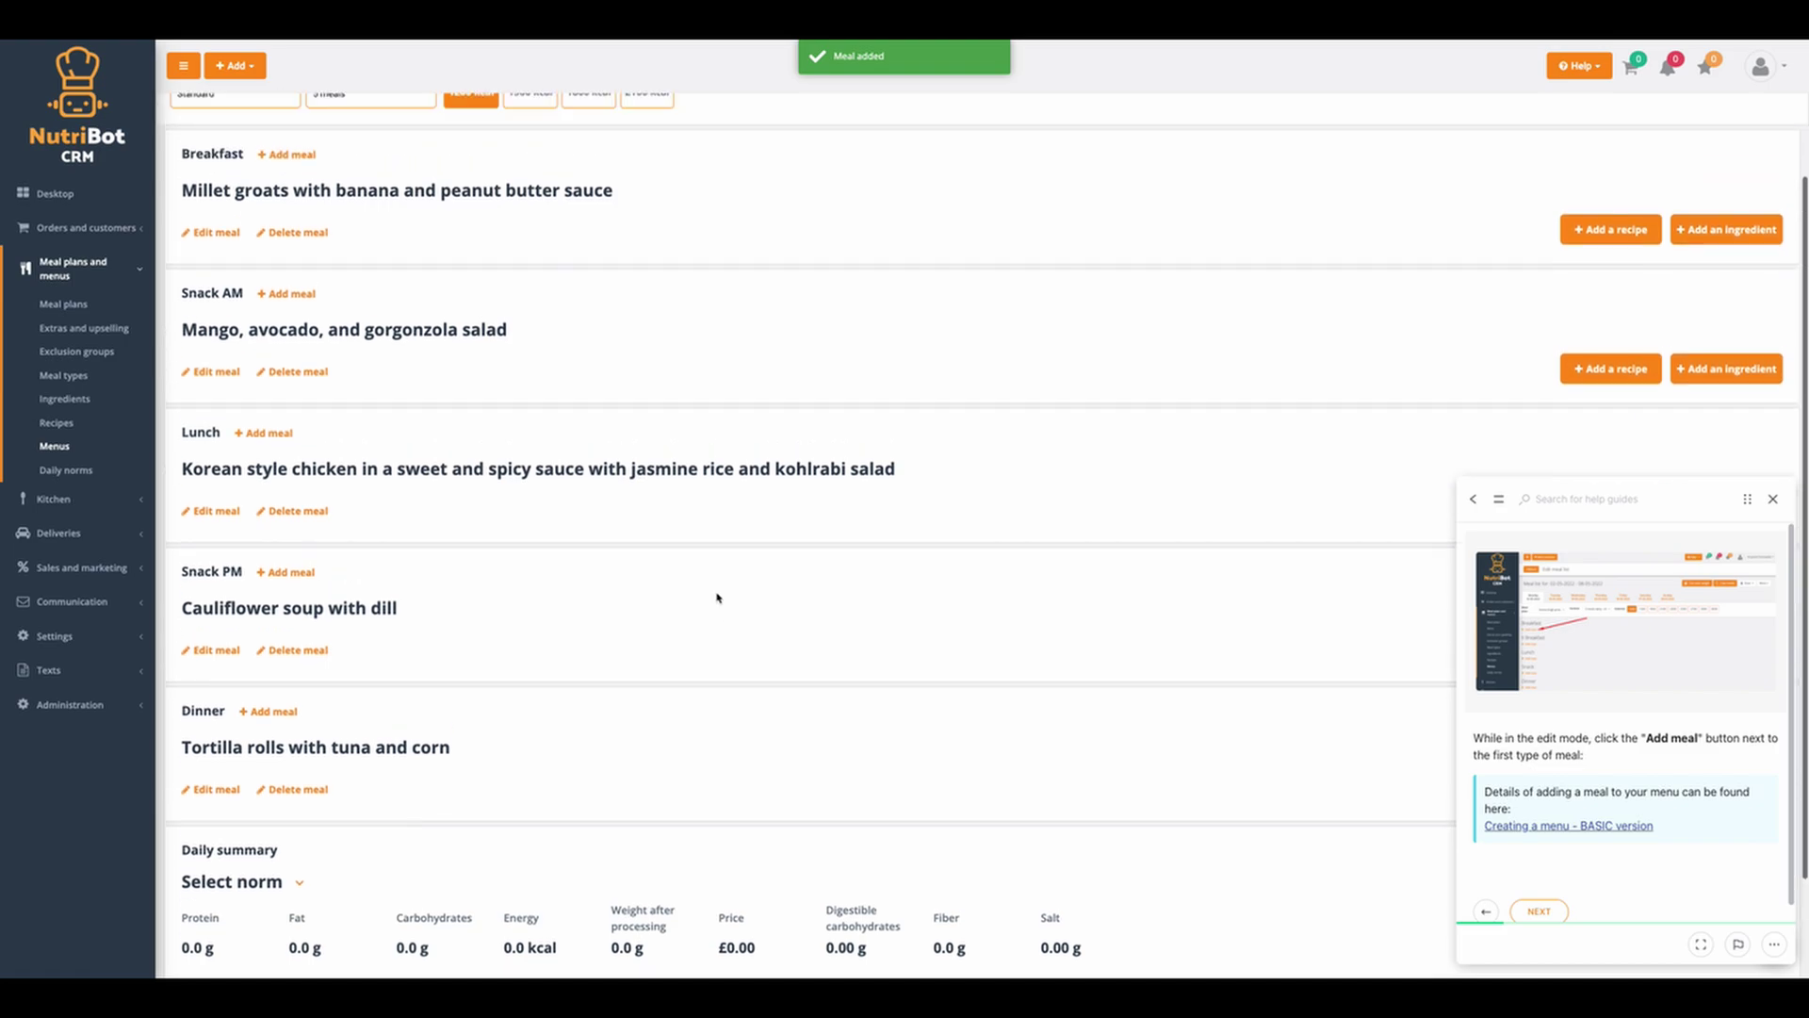
scroll(1621, 773, down, 1)
click(1548, 891)
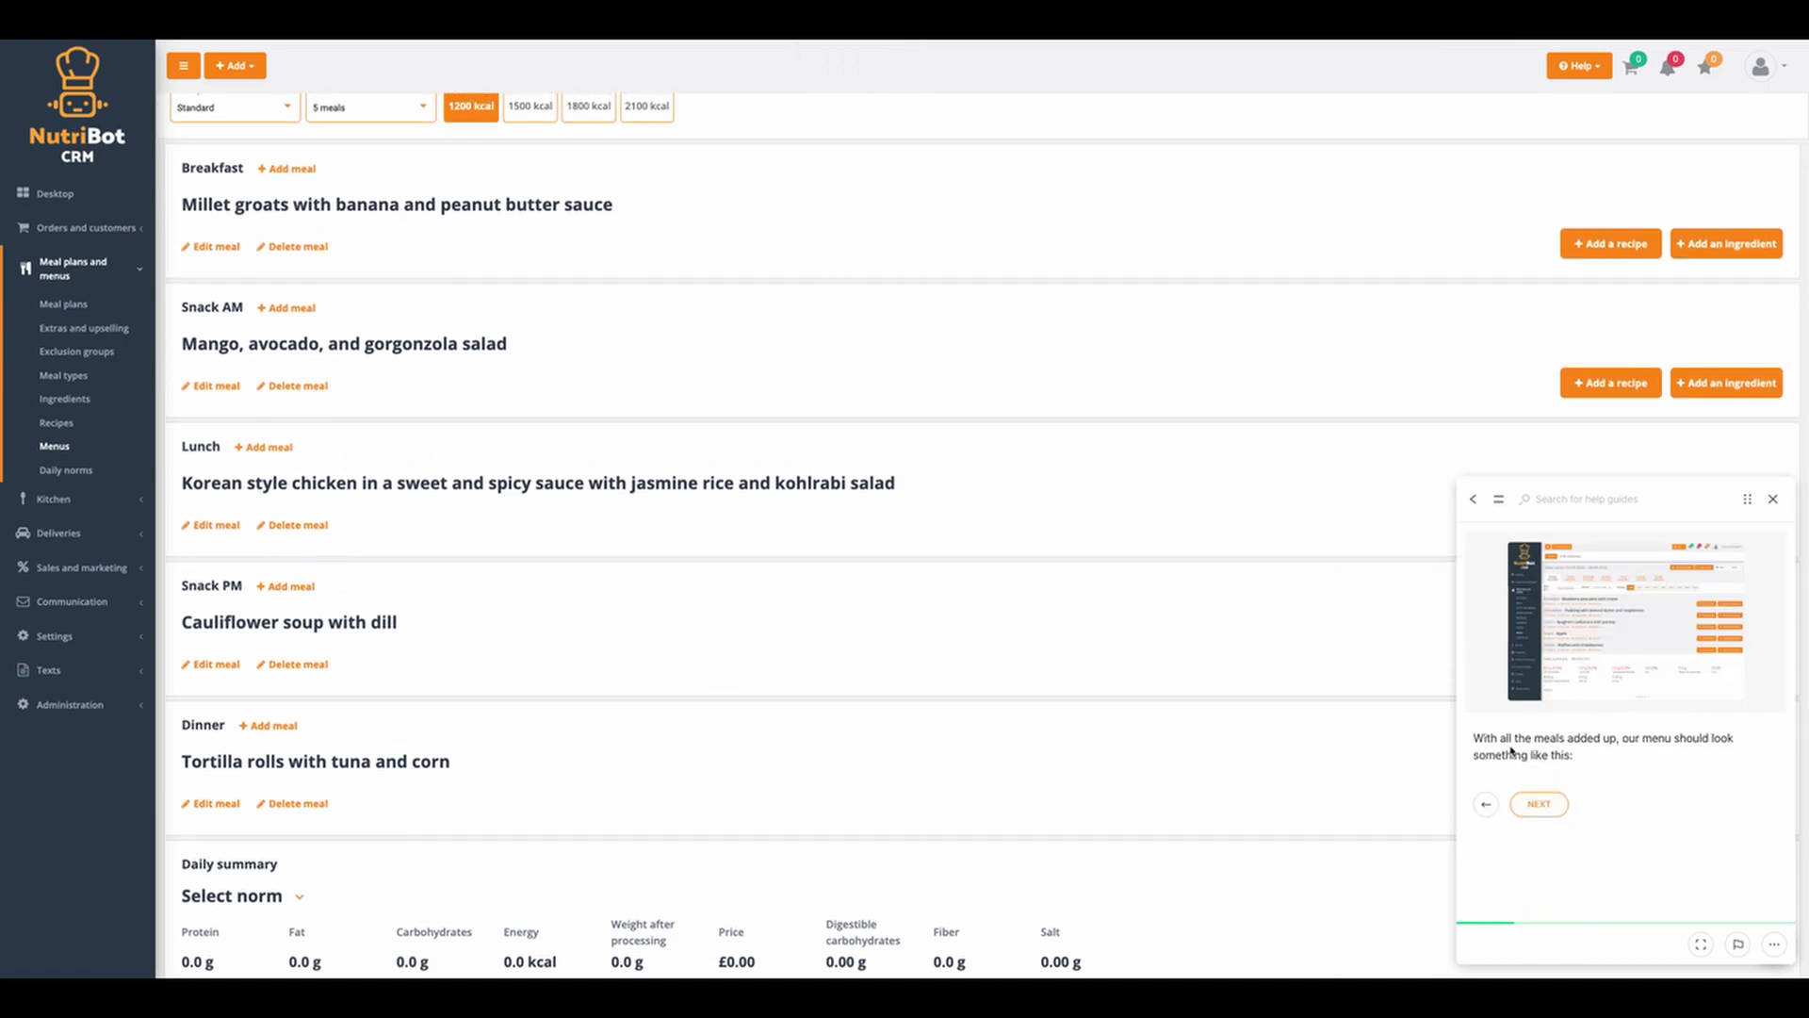
scroll(416, 562, up, 2)
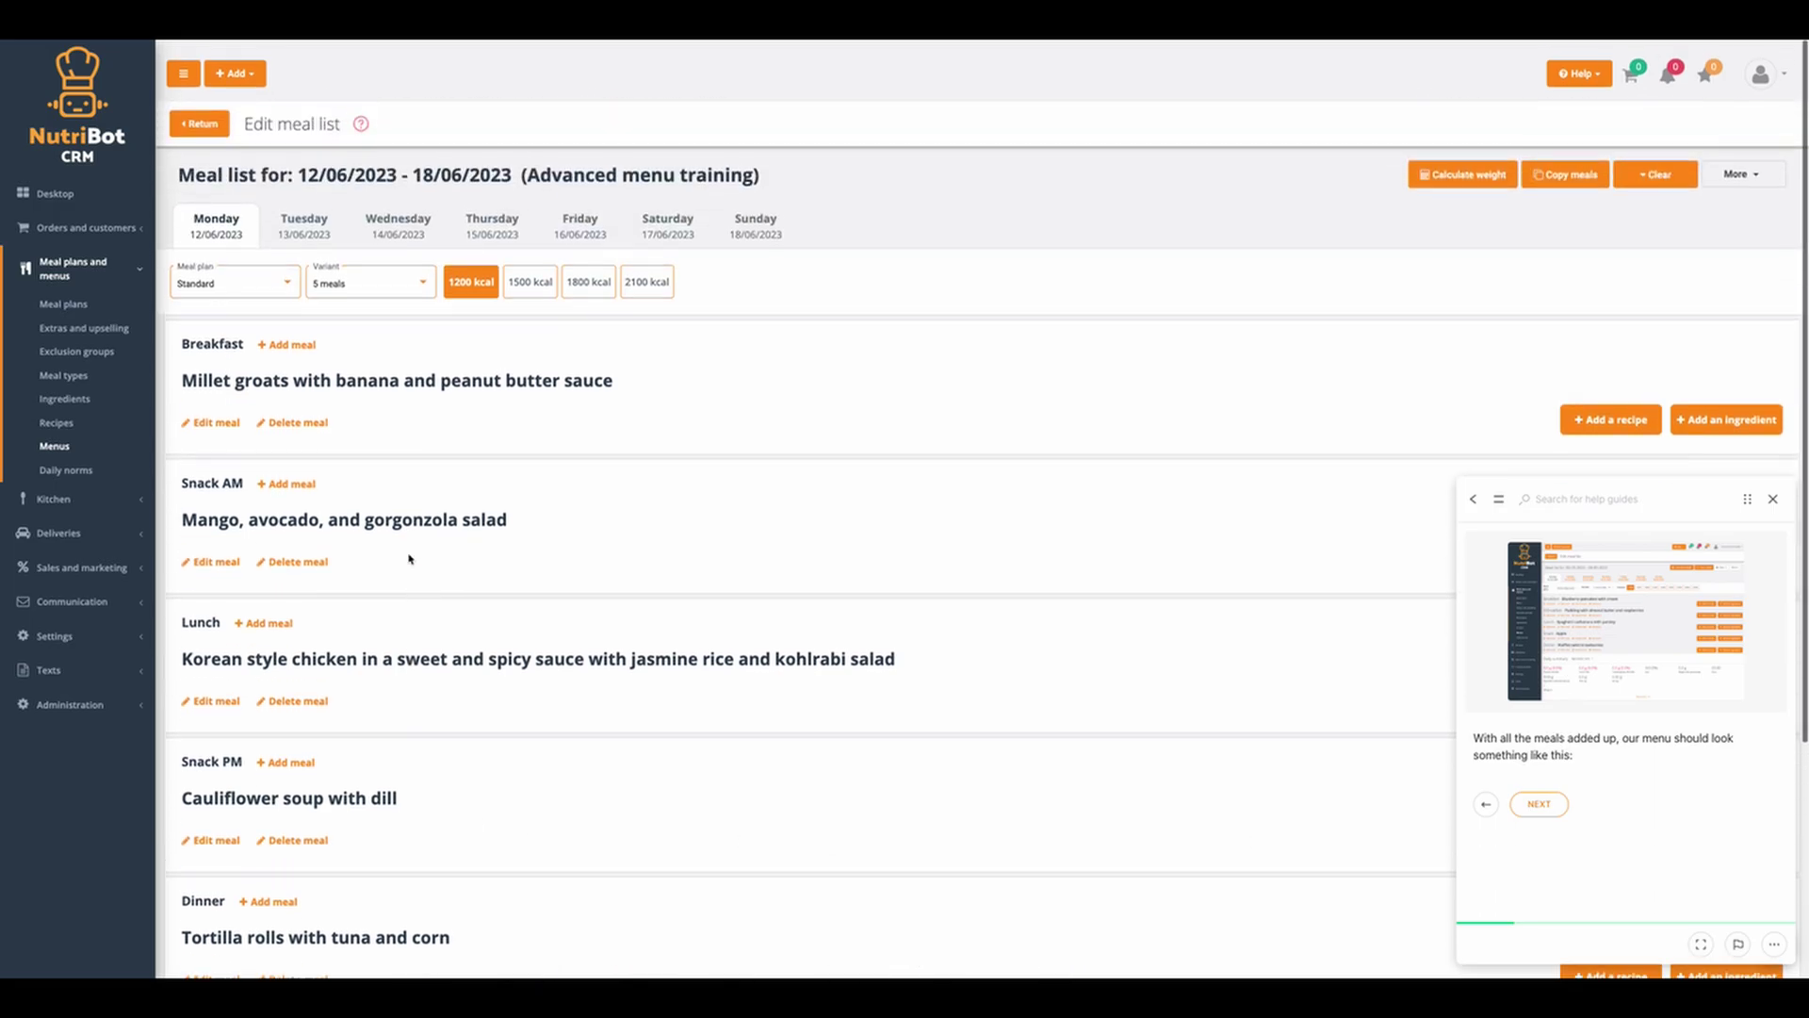
click(1632, 637)
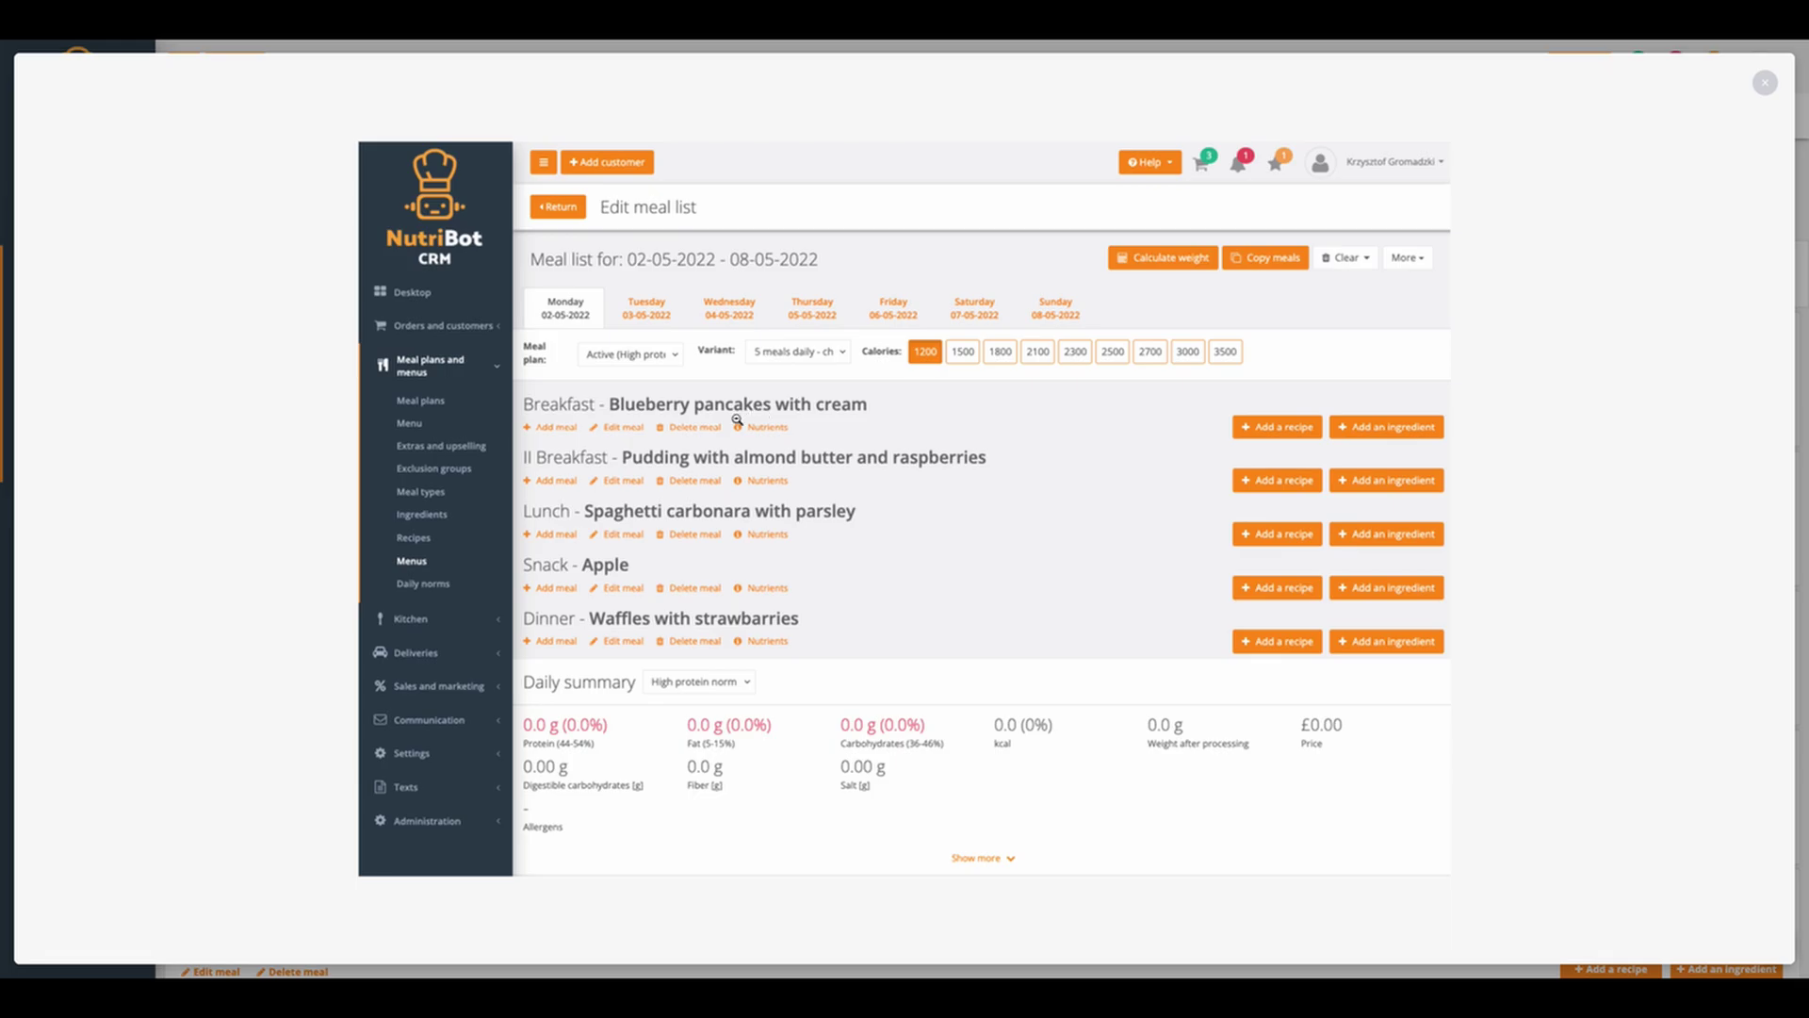
click(1006, 501)
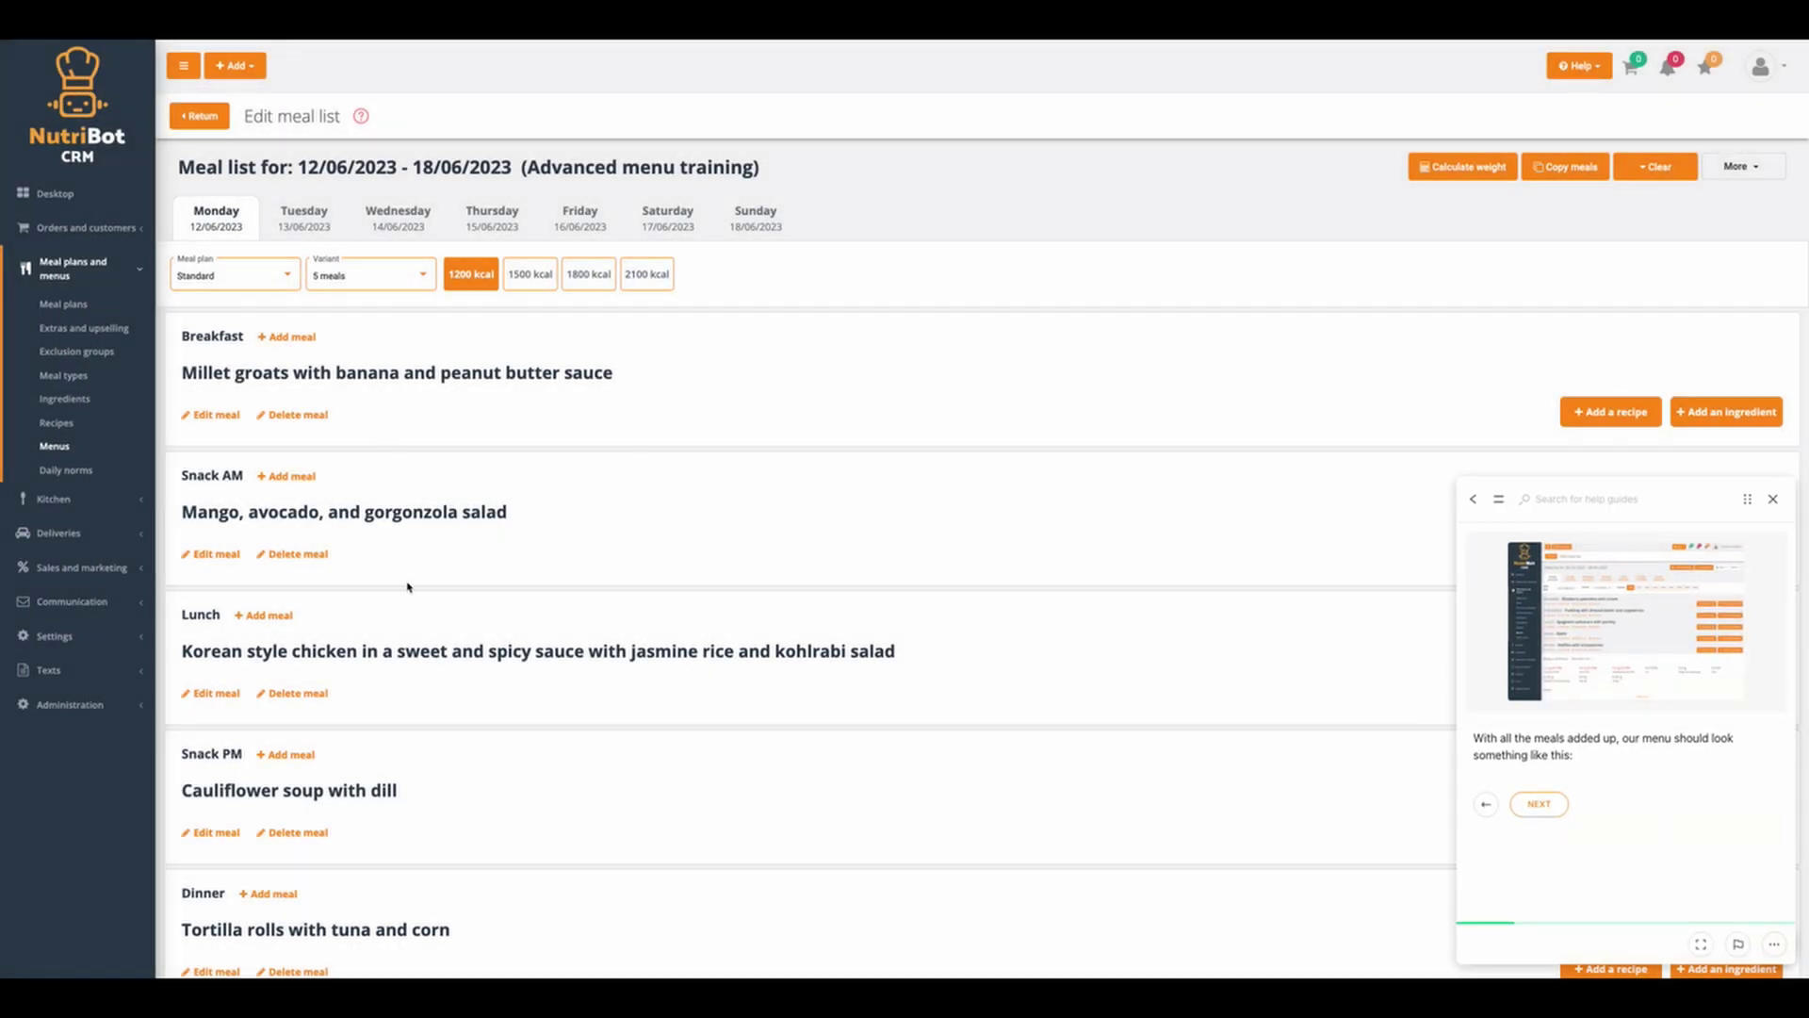
scroll(409, 603, down, 3)
scroll(408, 682, up, 3)
click(1539, 804)
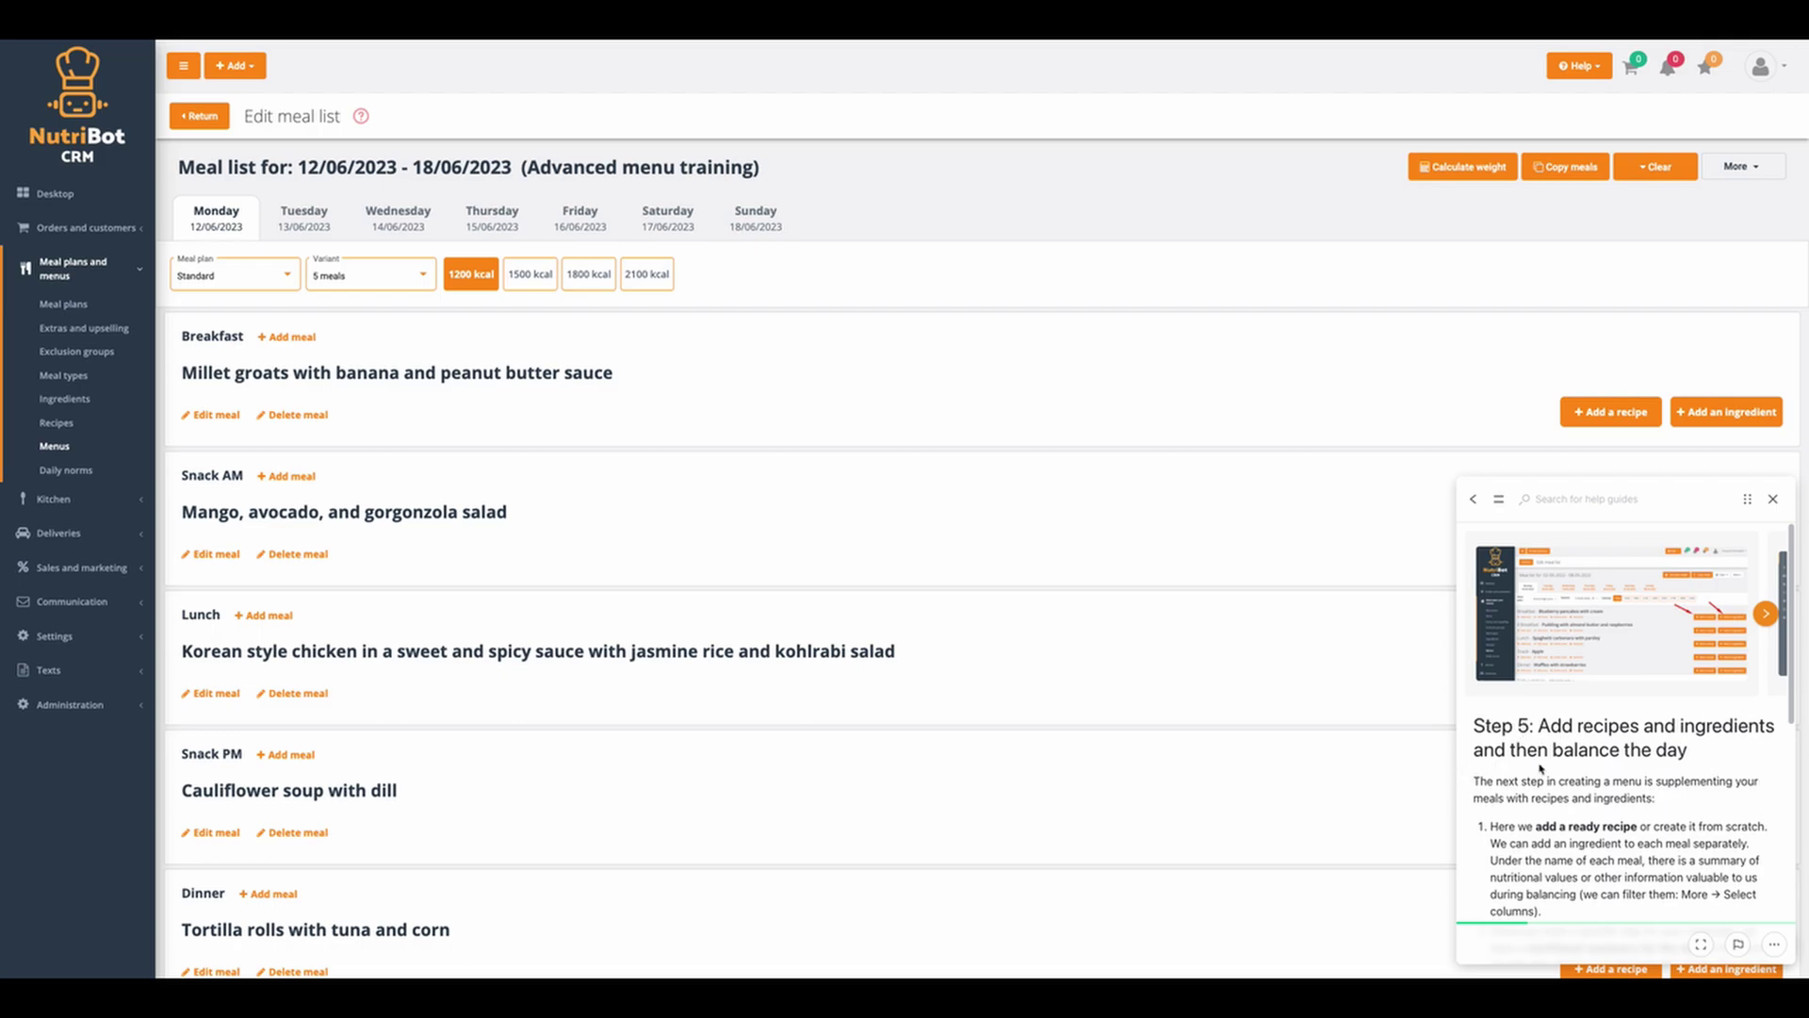
- Add the ready recipe "Millet groats with banana and peanut butter sauce" to Monday's Breakfast
scroll(1184, 646, down, 1)
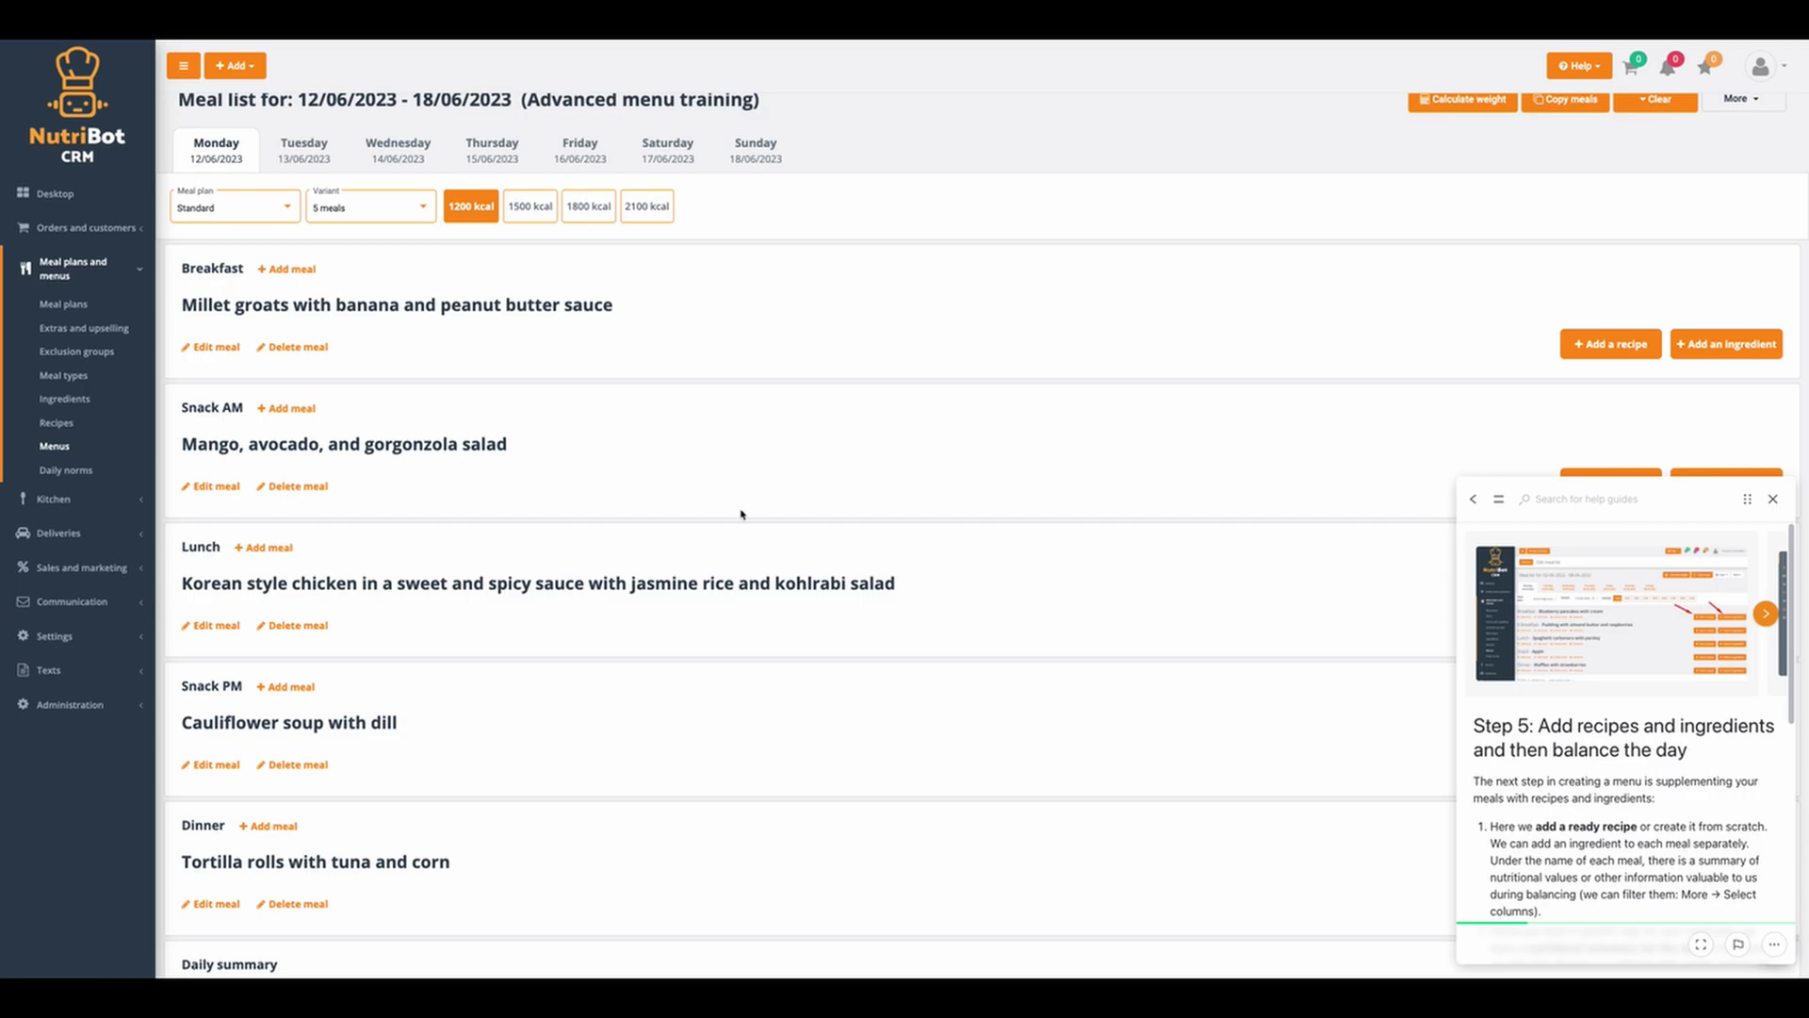
click(1614, 345)
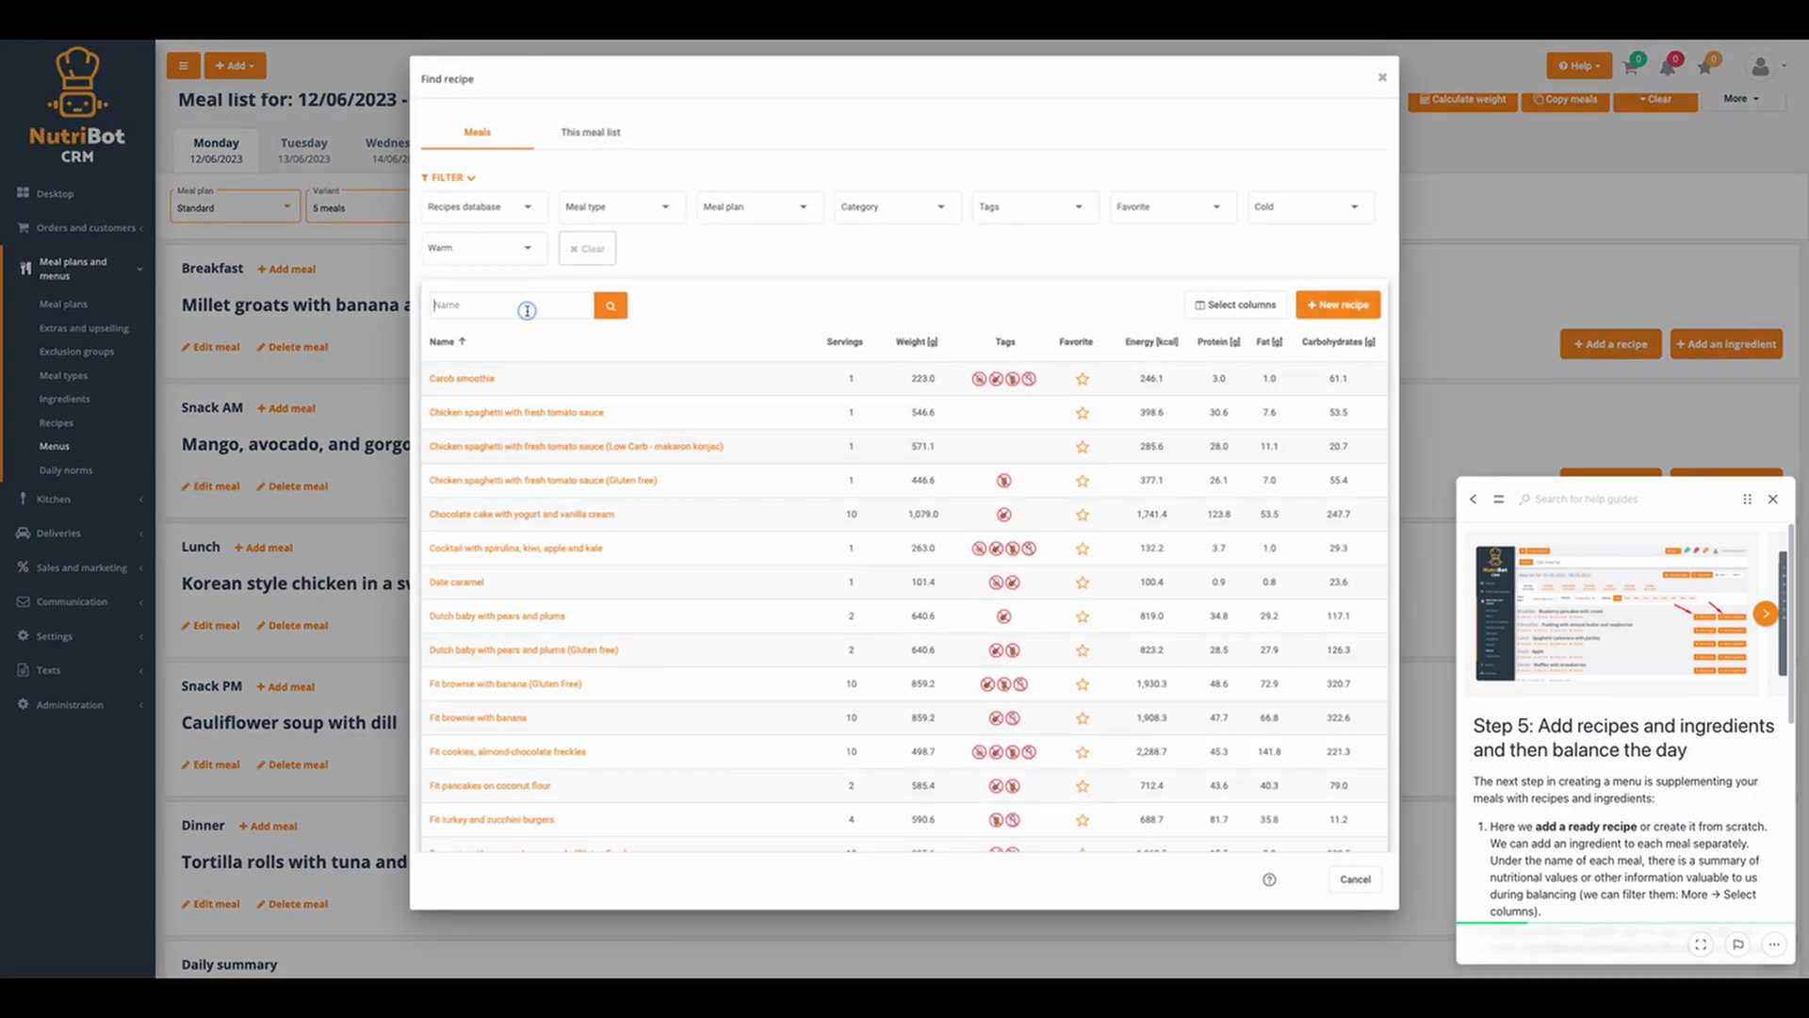
text(millet)
key(Return)
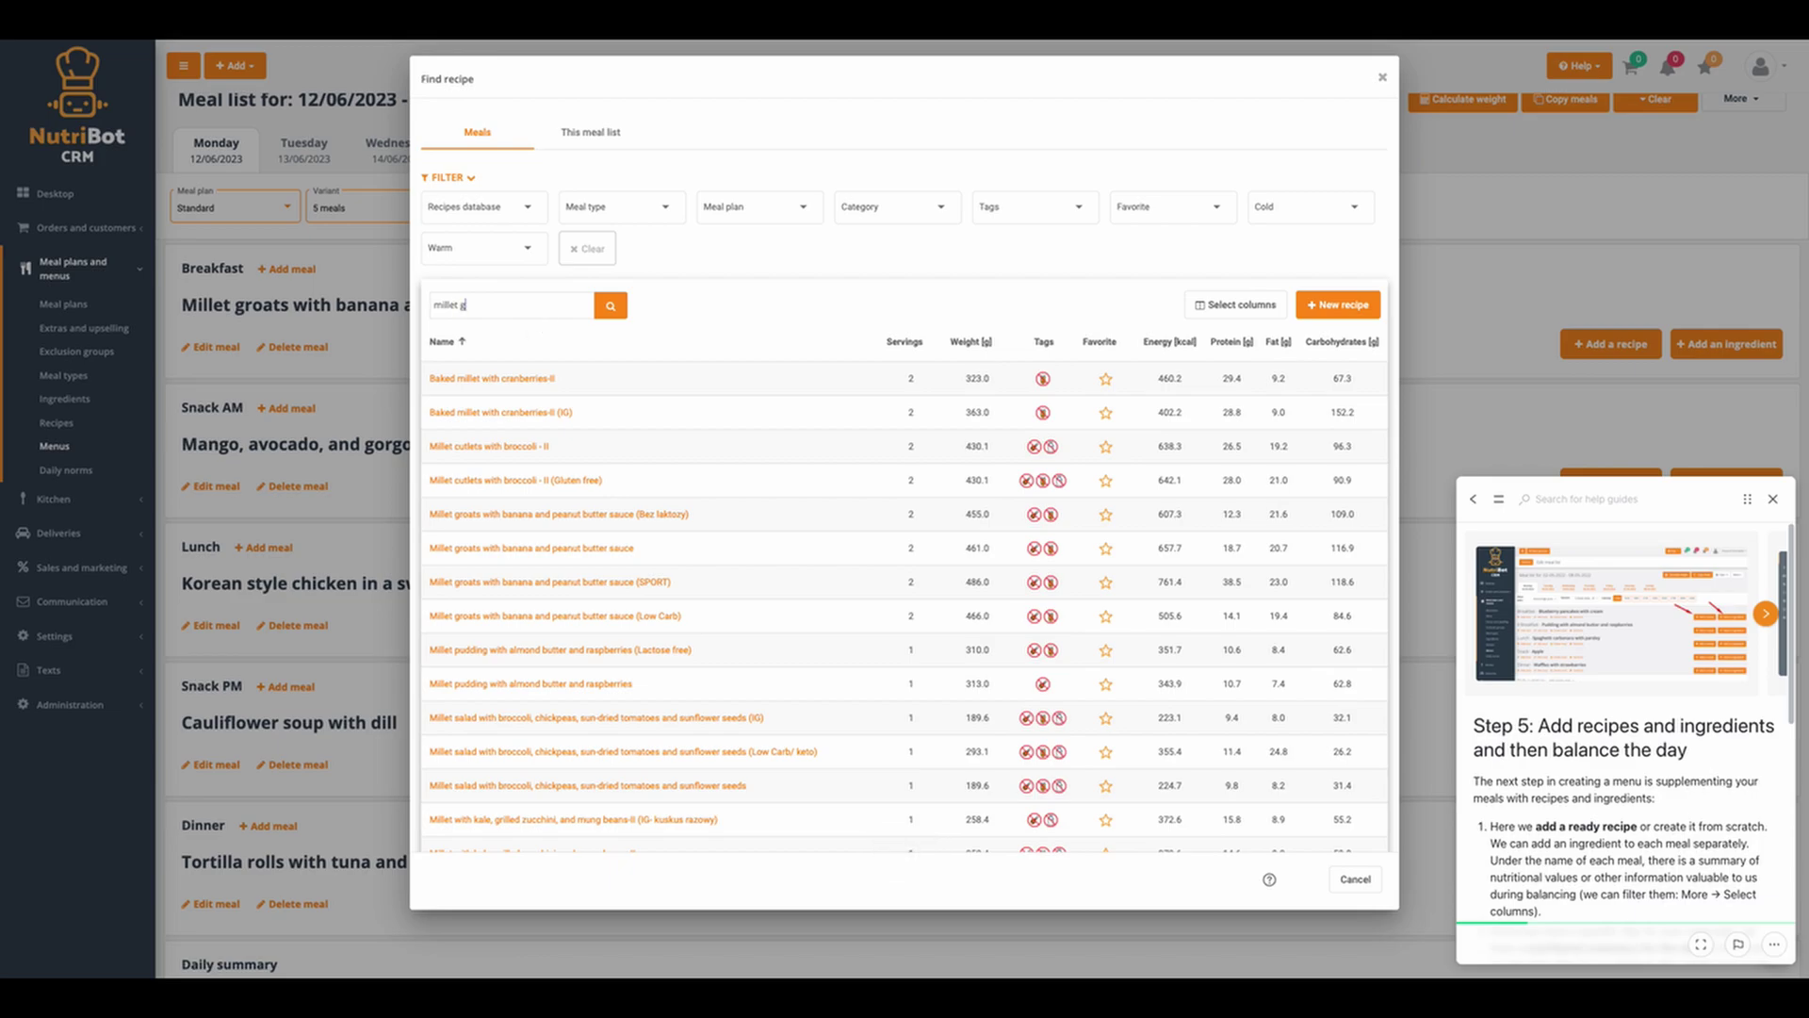
text(groats)
key(Return)
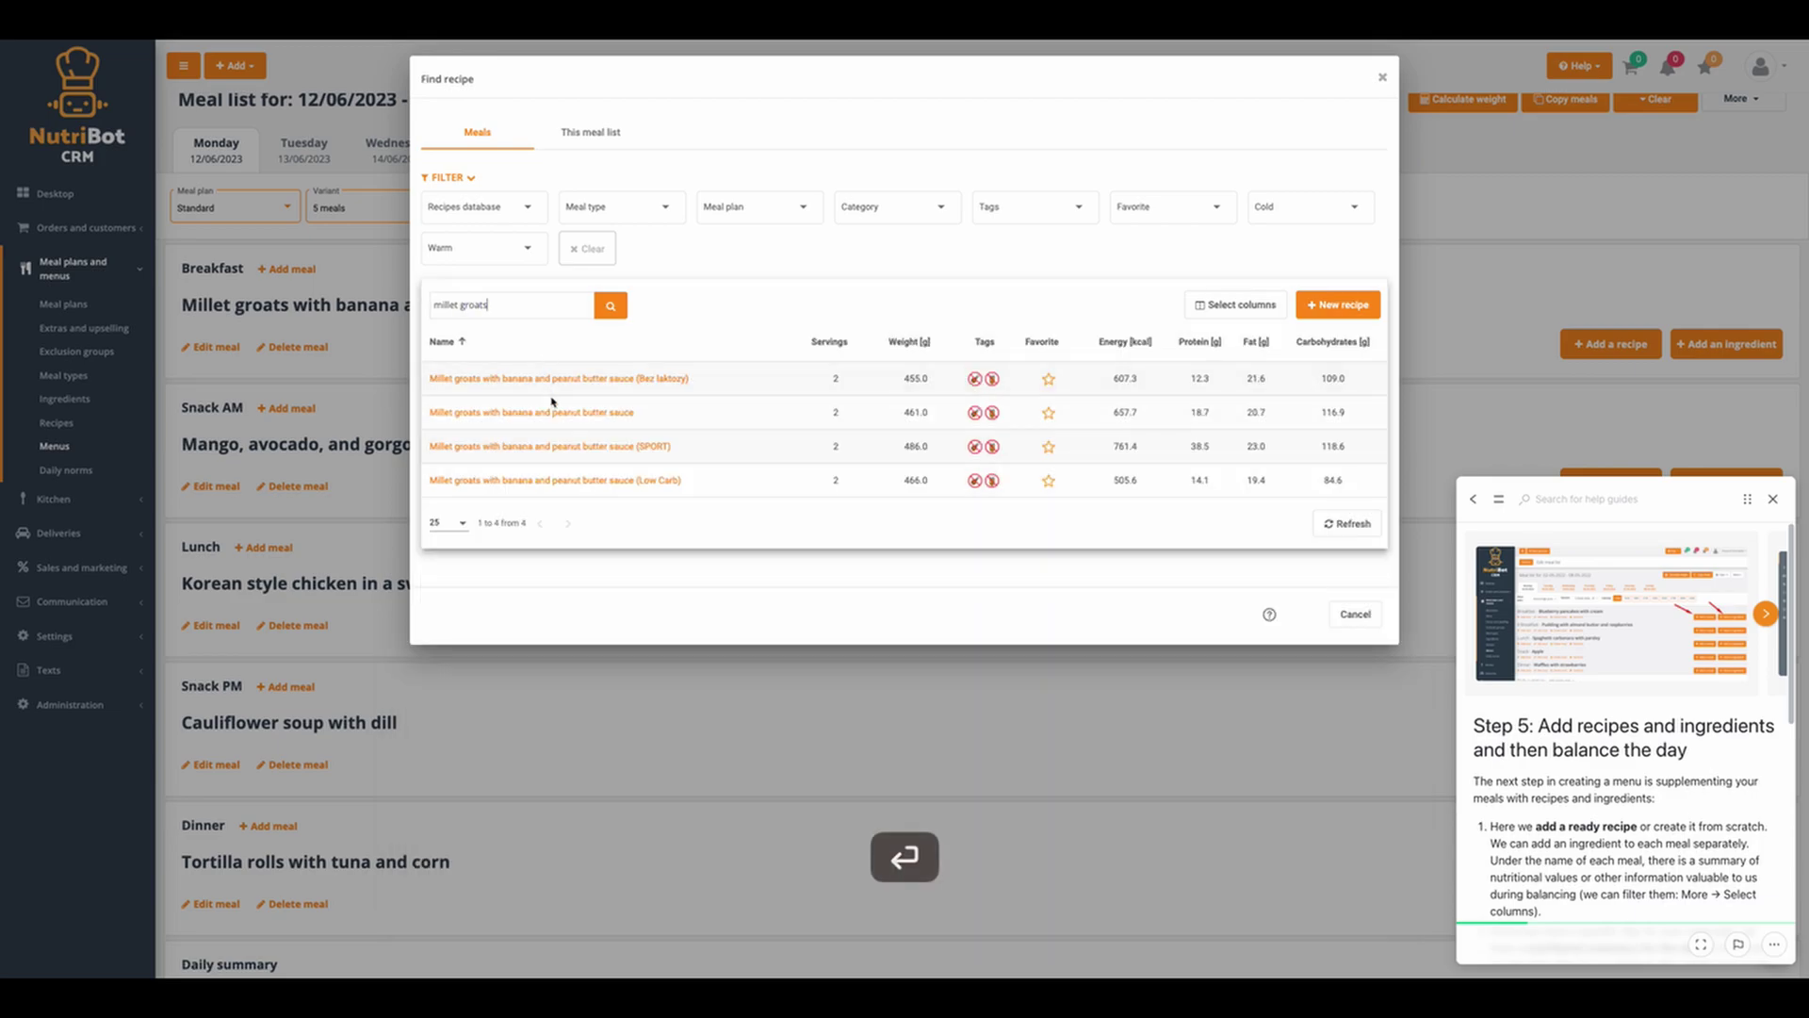
click(519, 414)
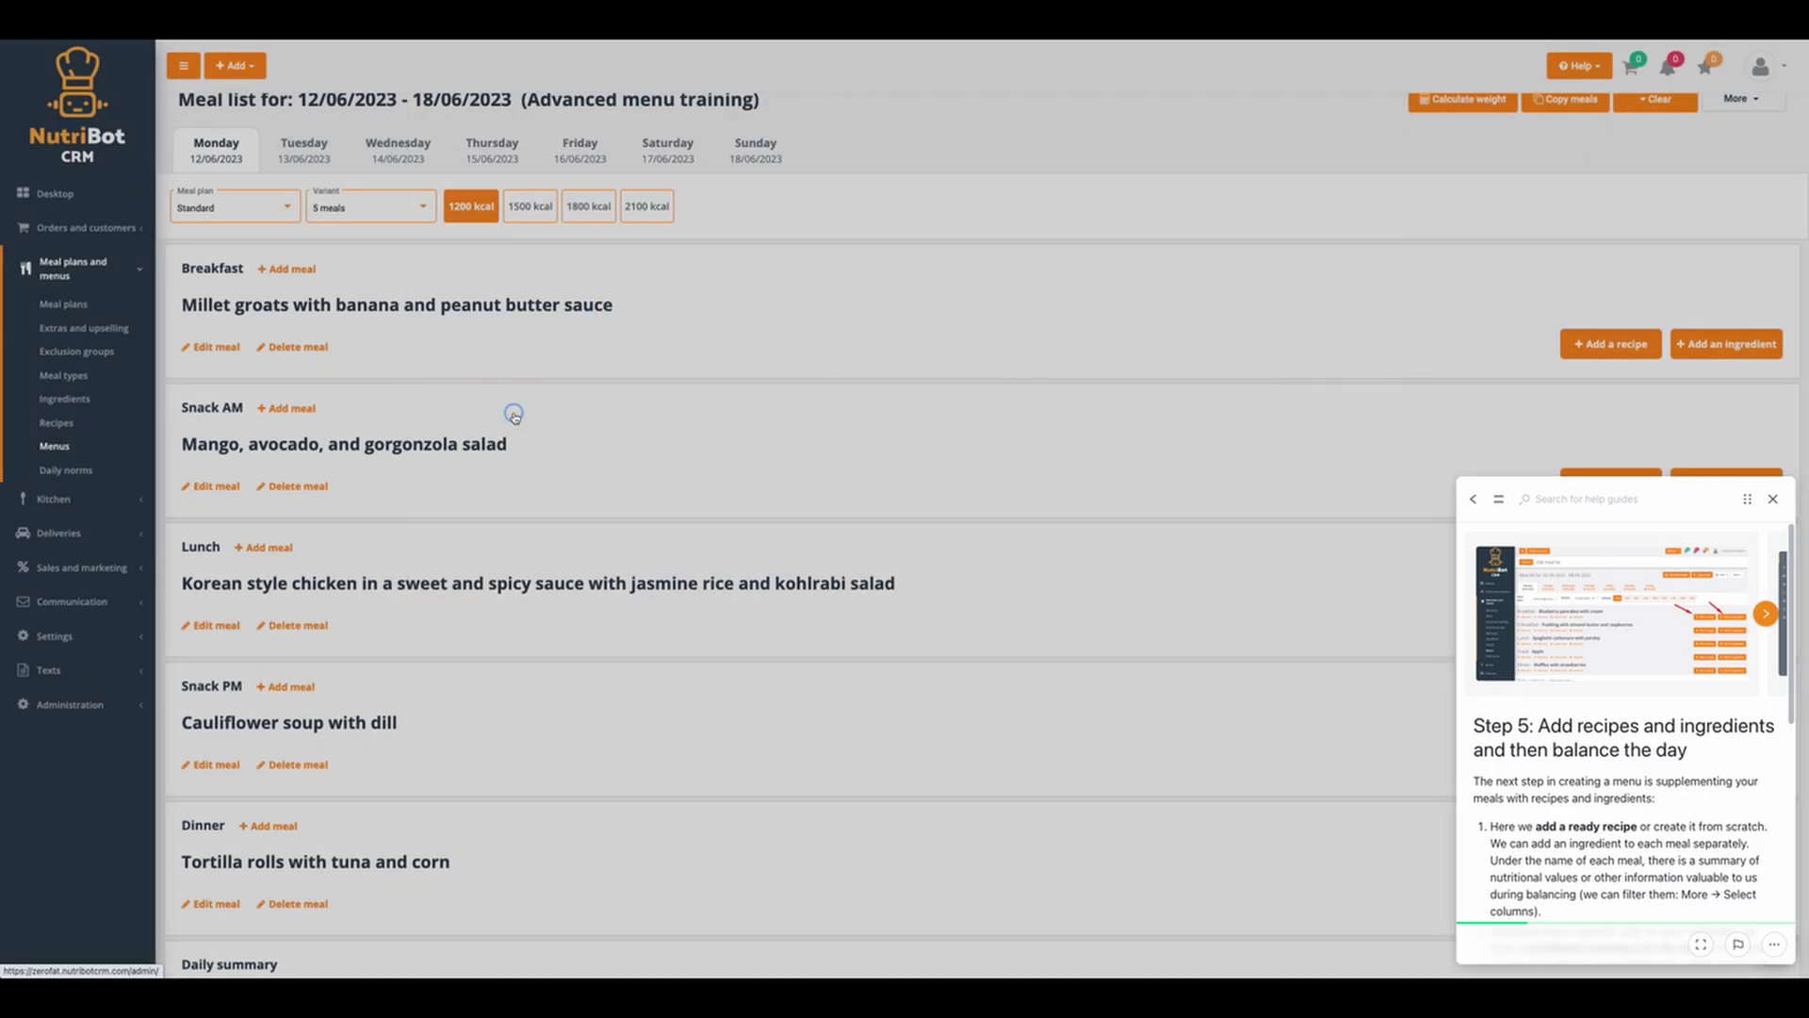
scroll(529, 516, down, 3)
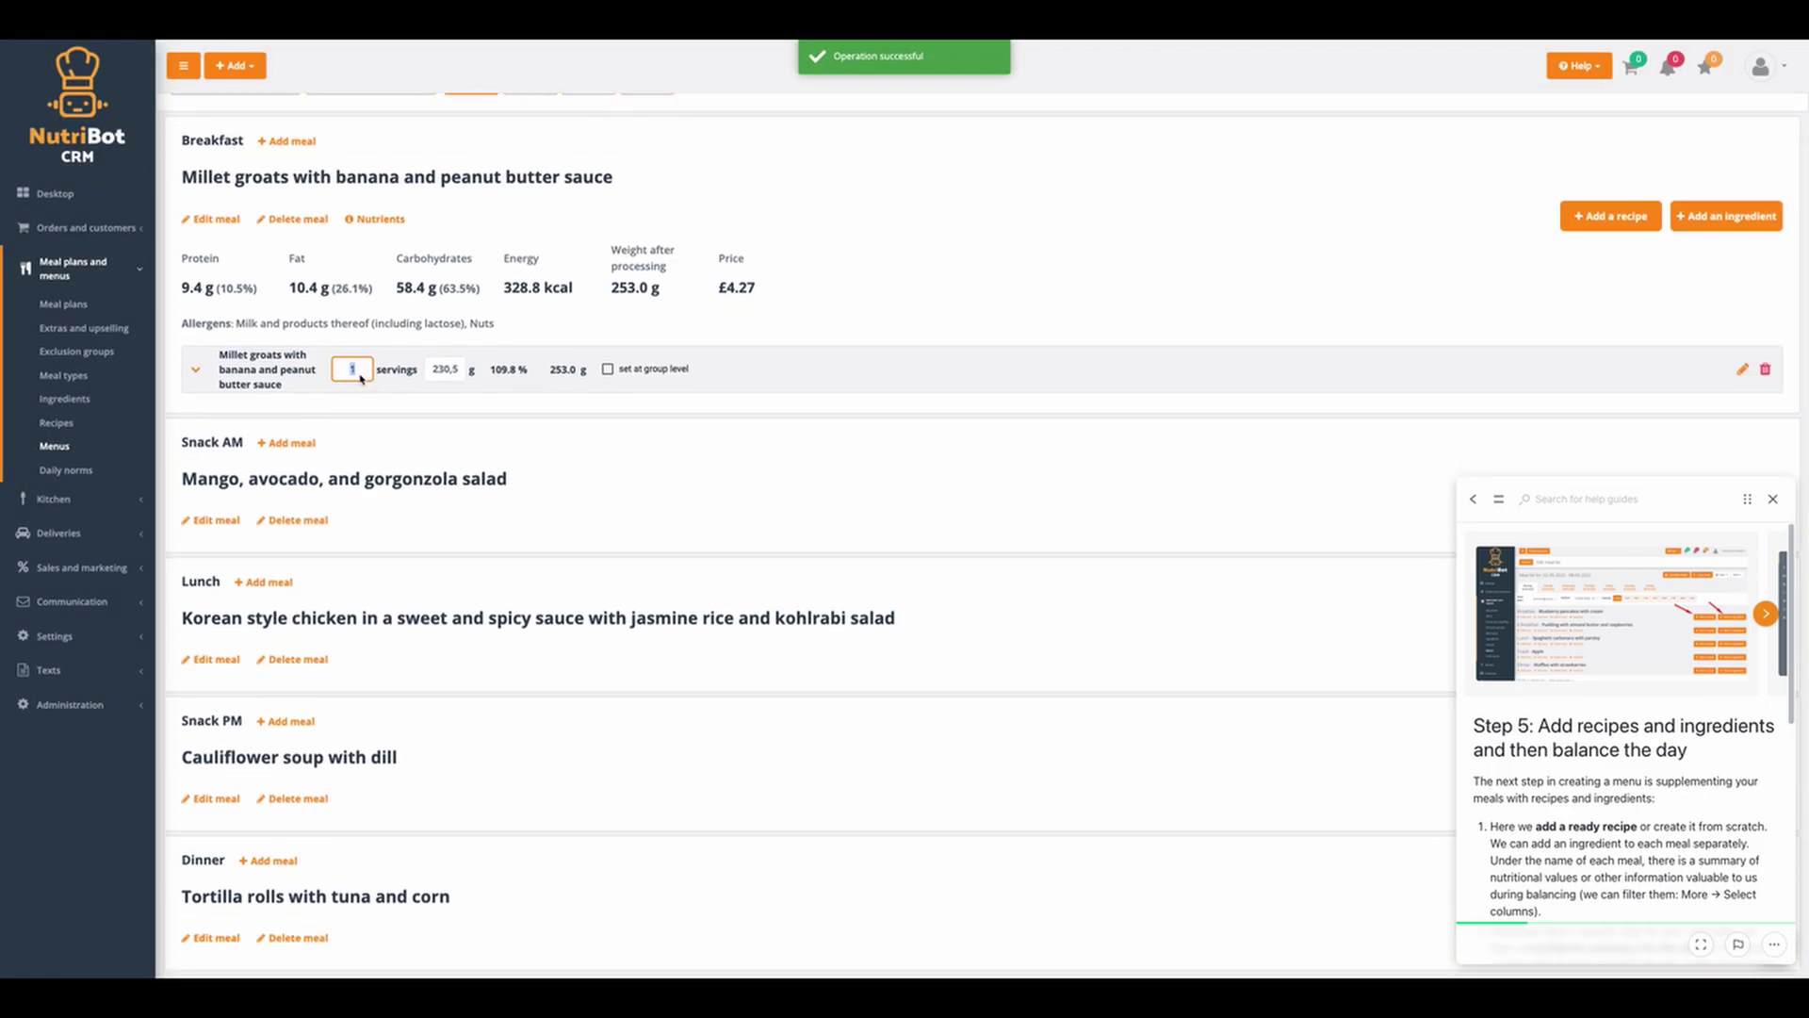
click(390, 407)
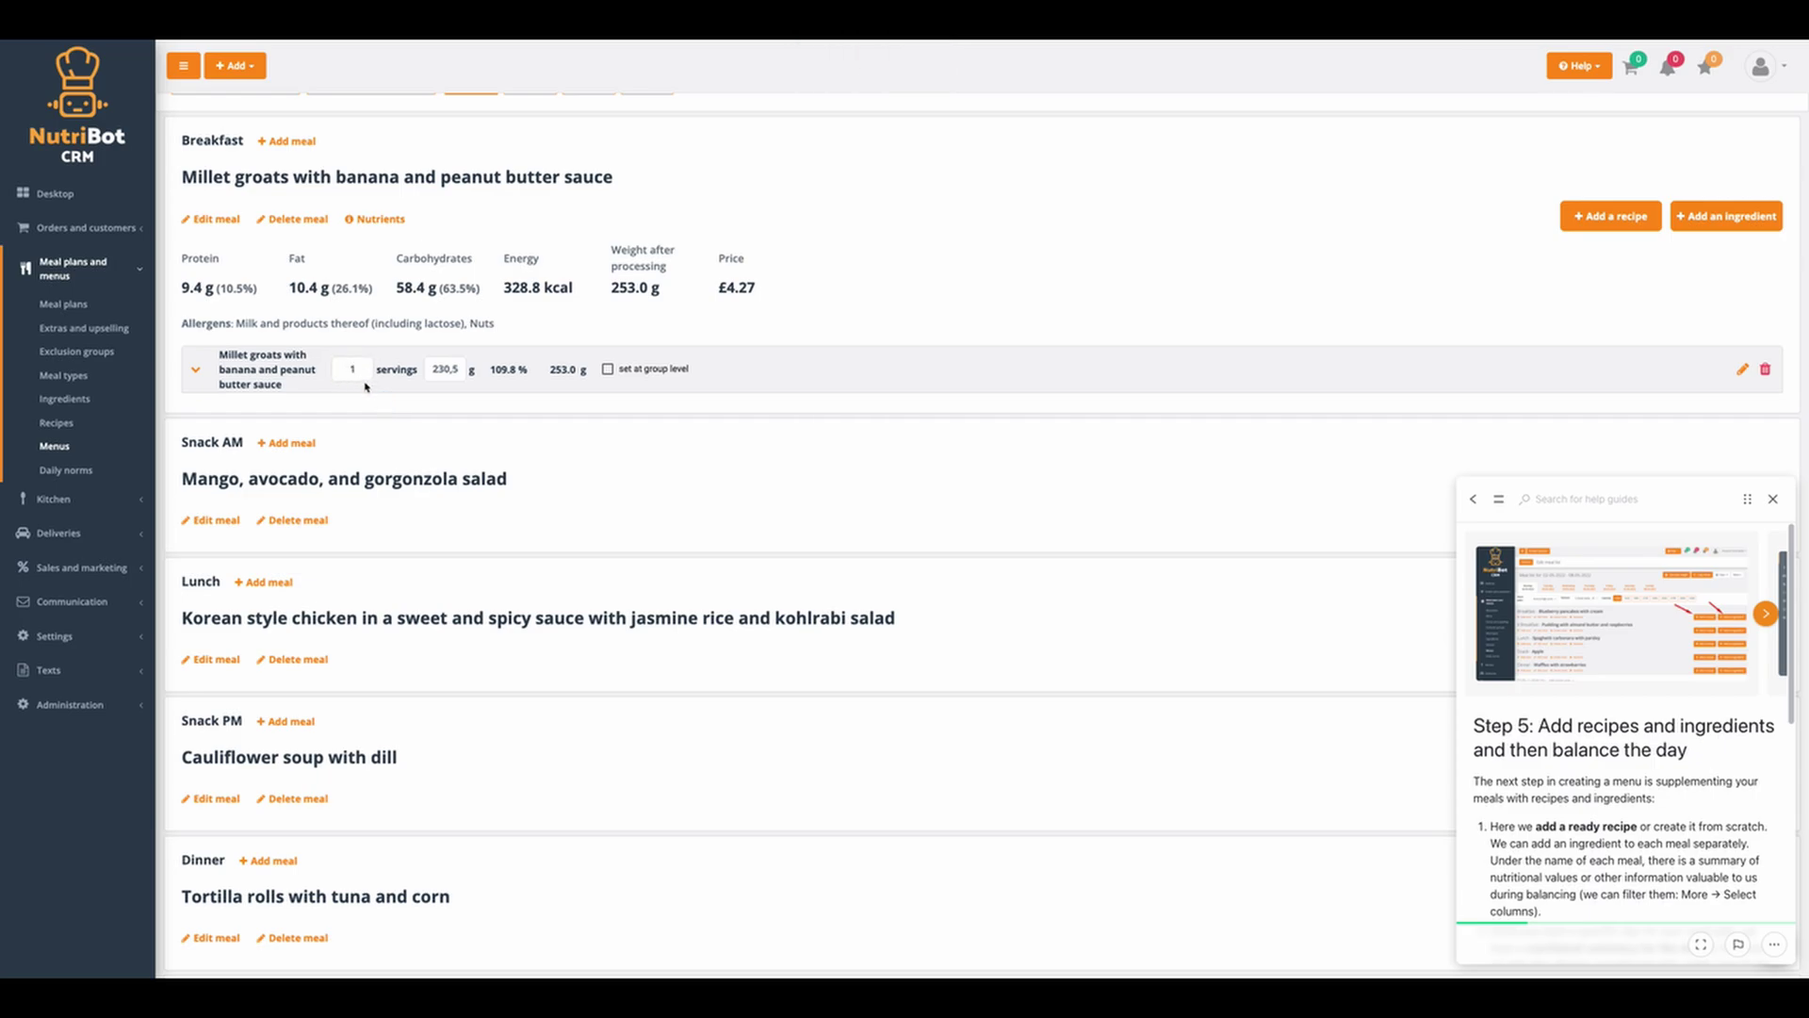
- Start adding a recipe to Monday's Snack AM and search the recipes for "mango"
scroll(385, 410, down, 3)
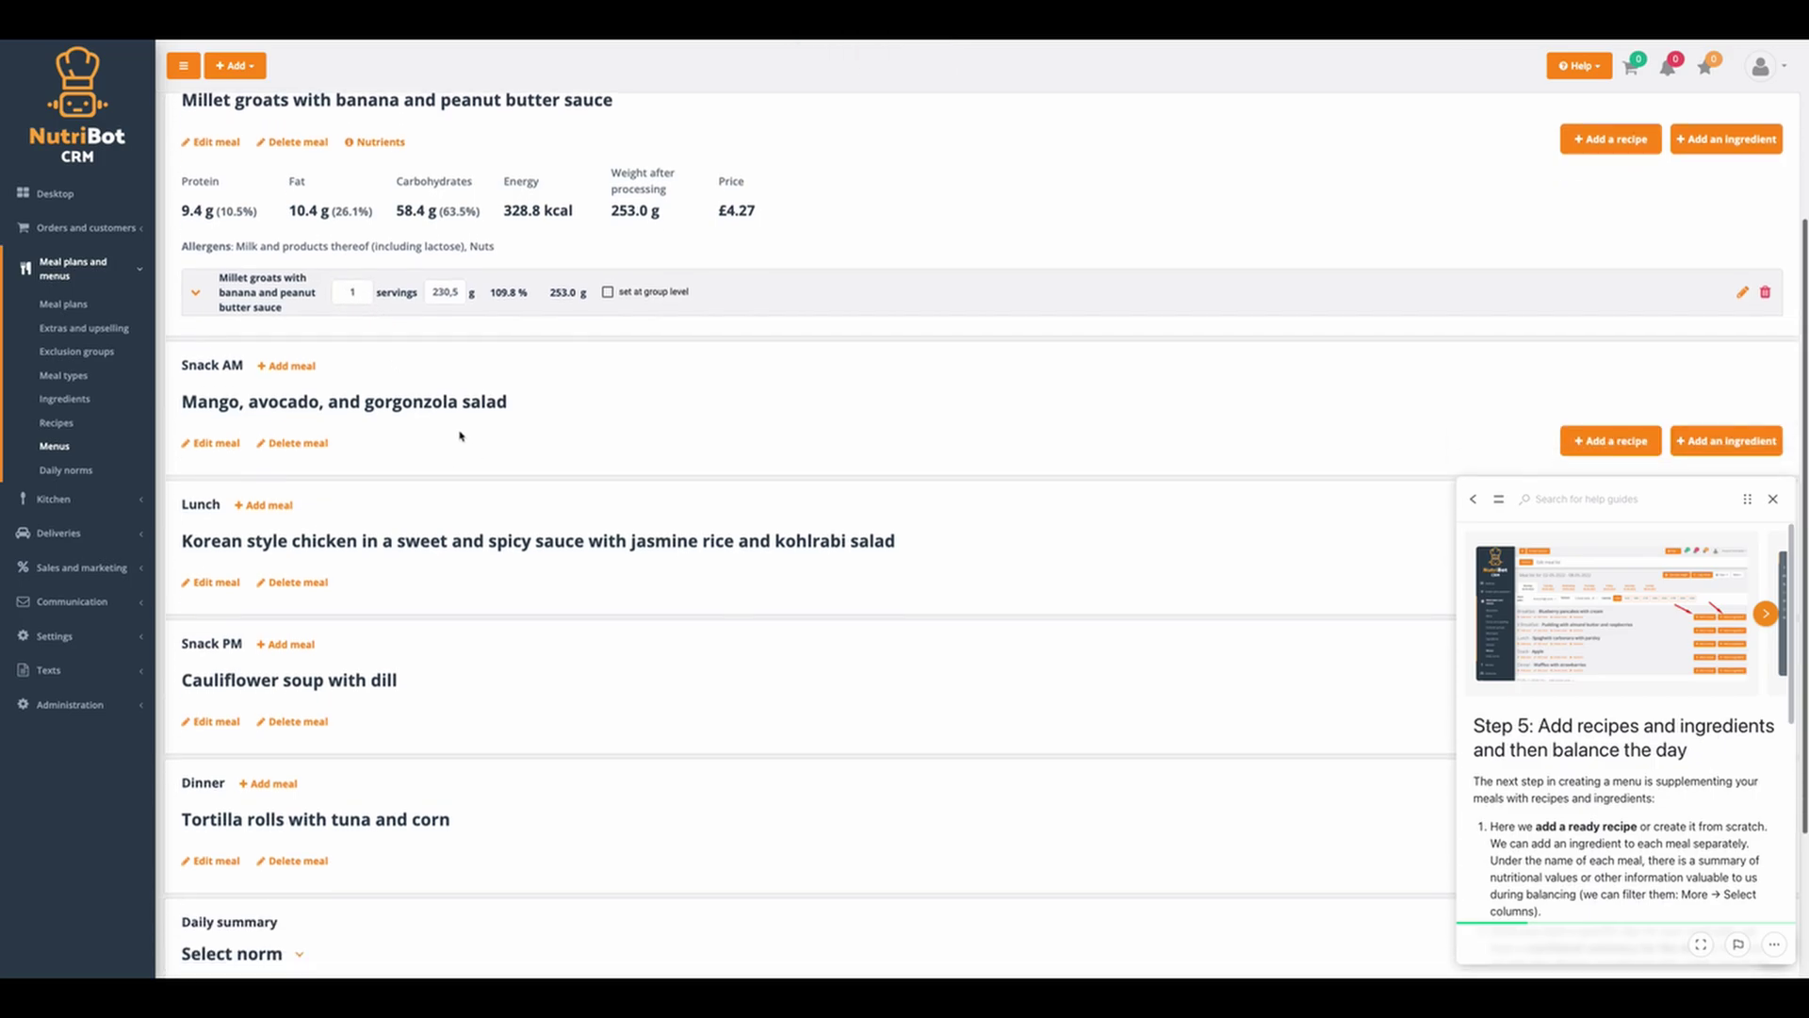
scroll(450, 399, down, 1)
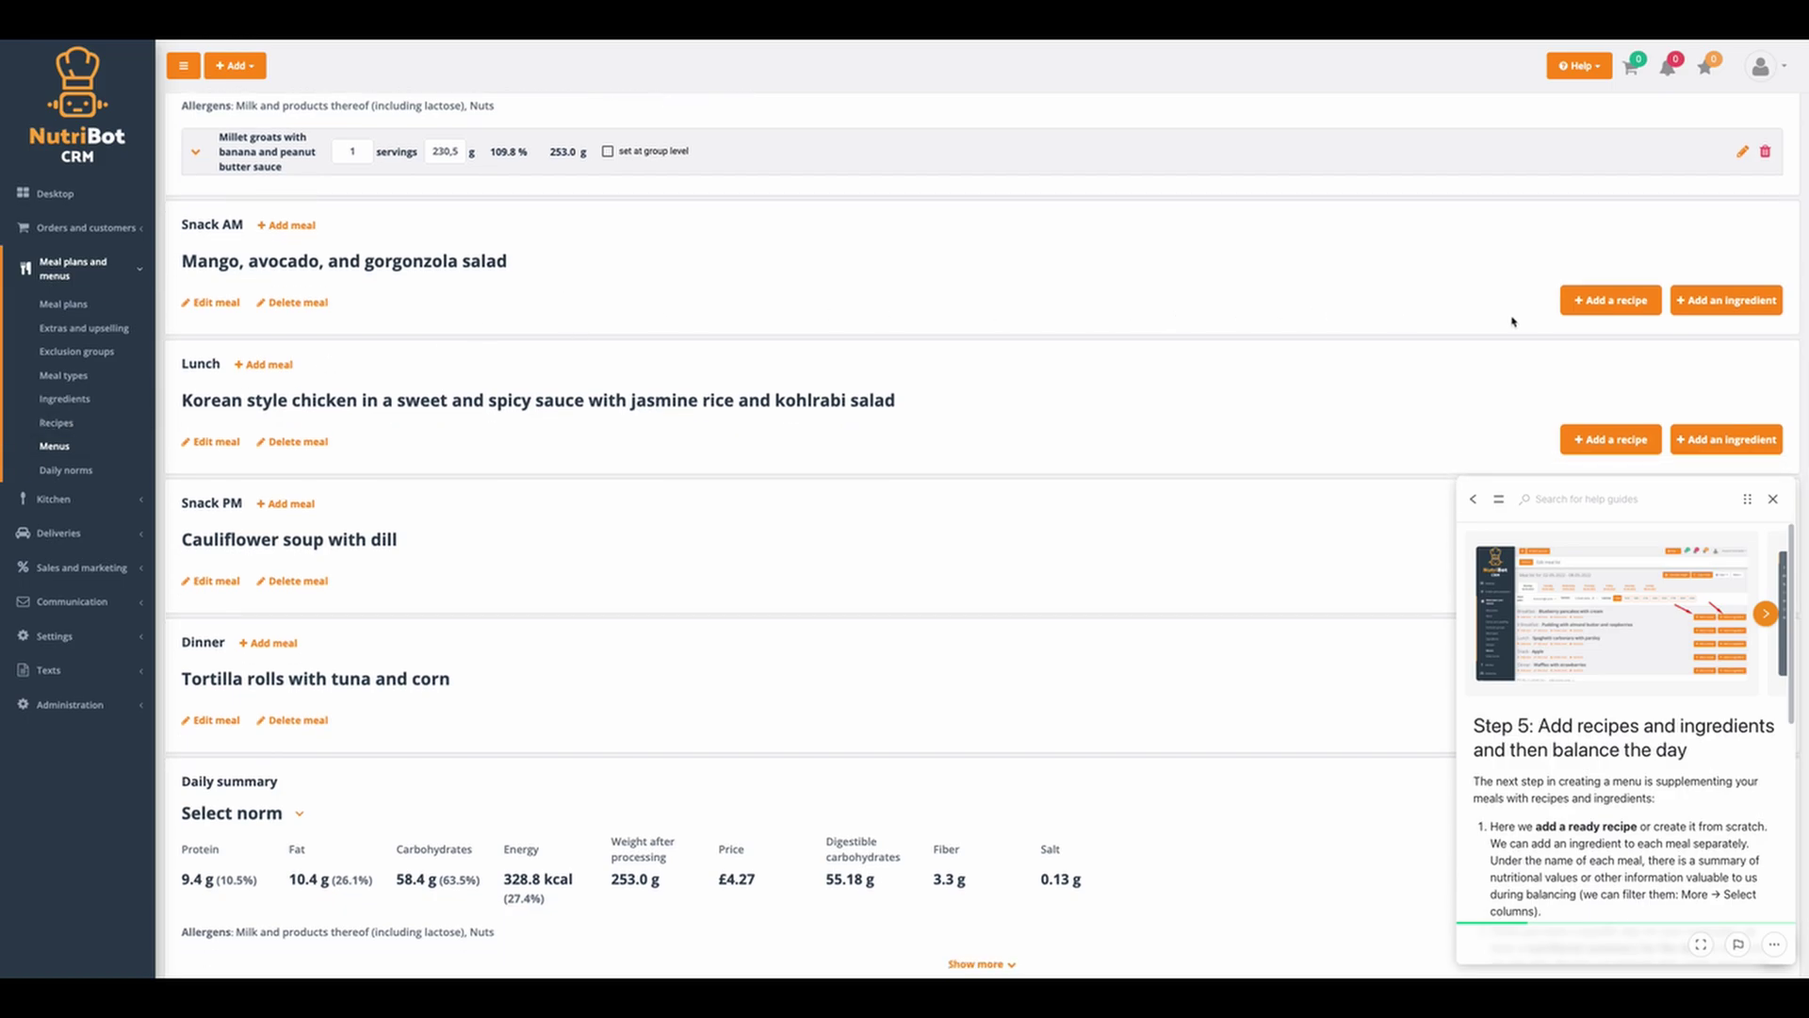
click(1593, 302)
text(mango)
key(Return)
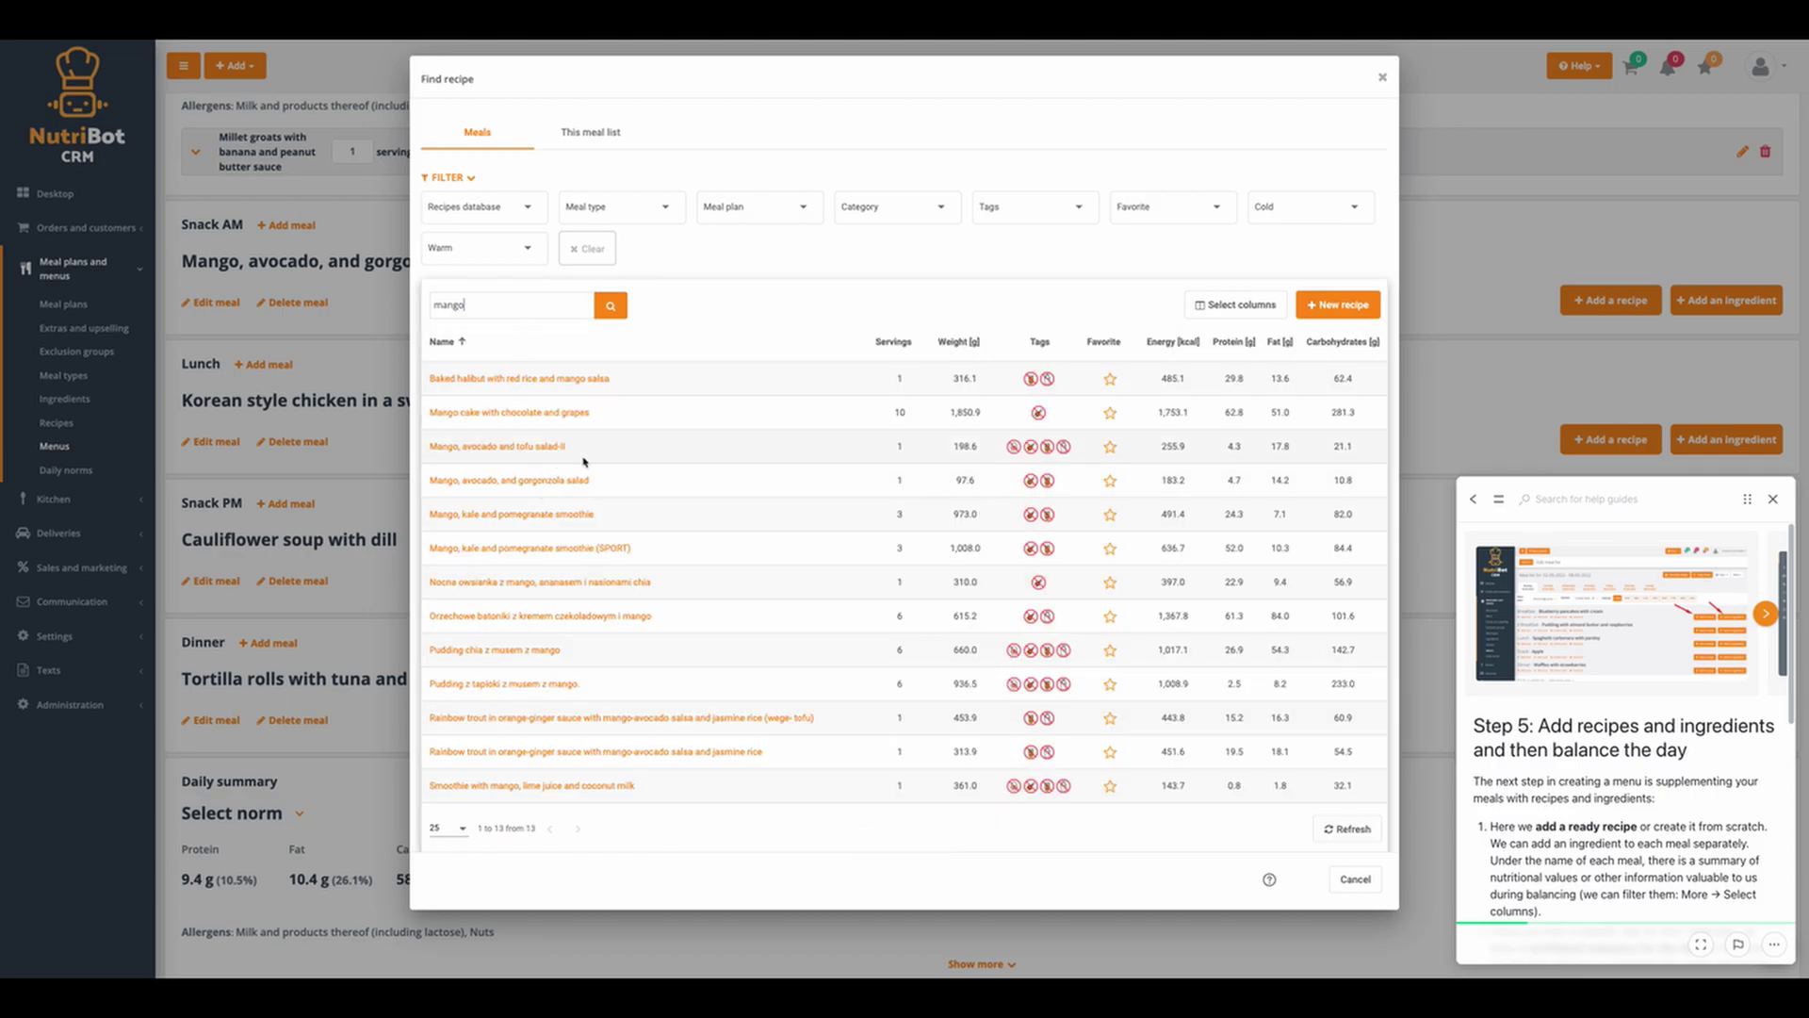
scroll(649, 457, down, 1)
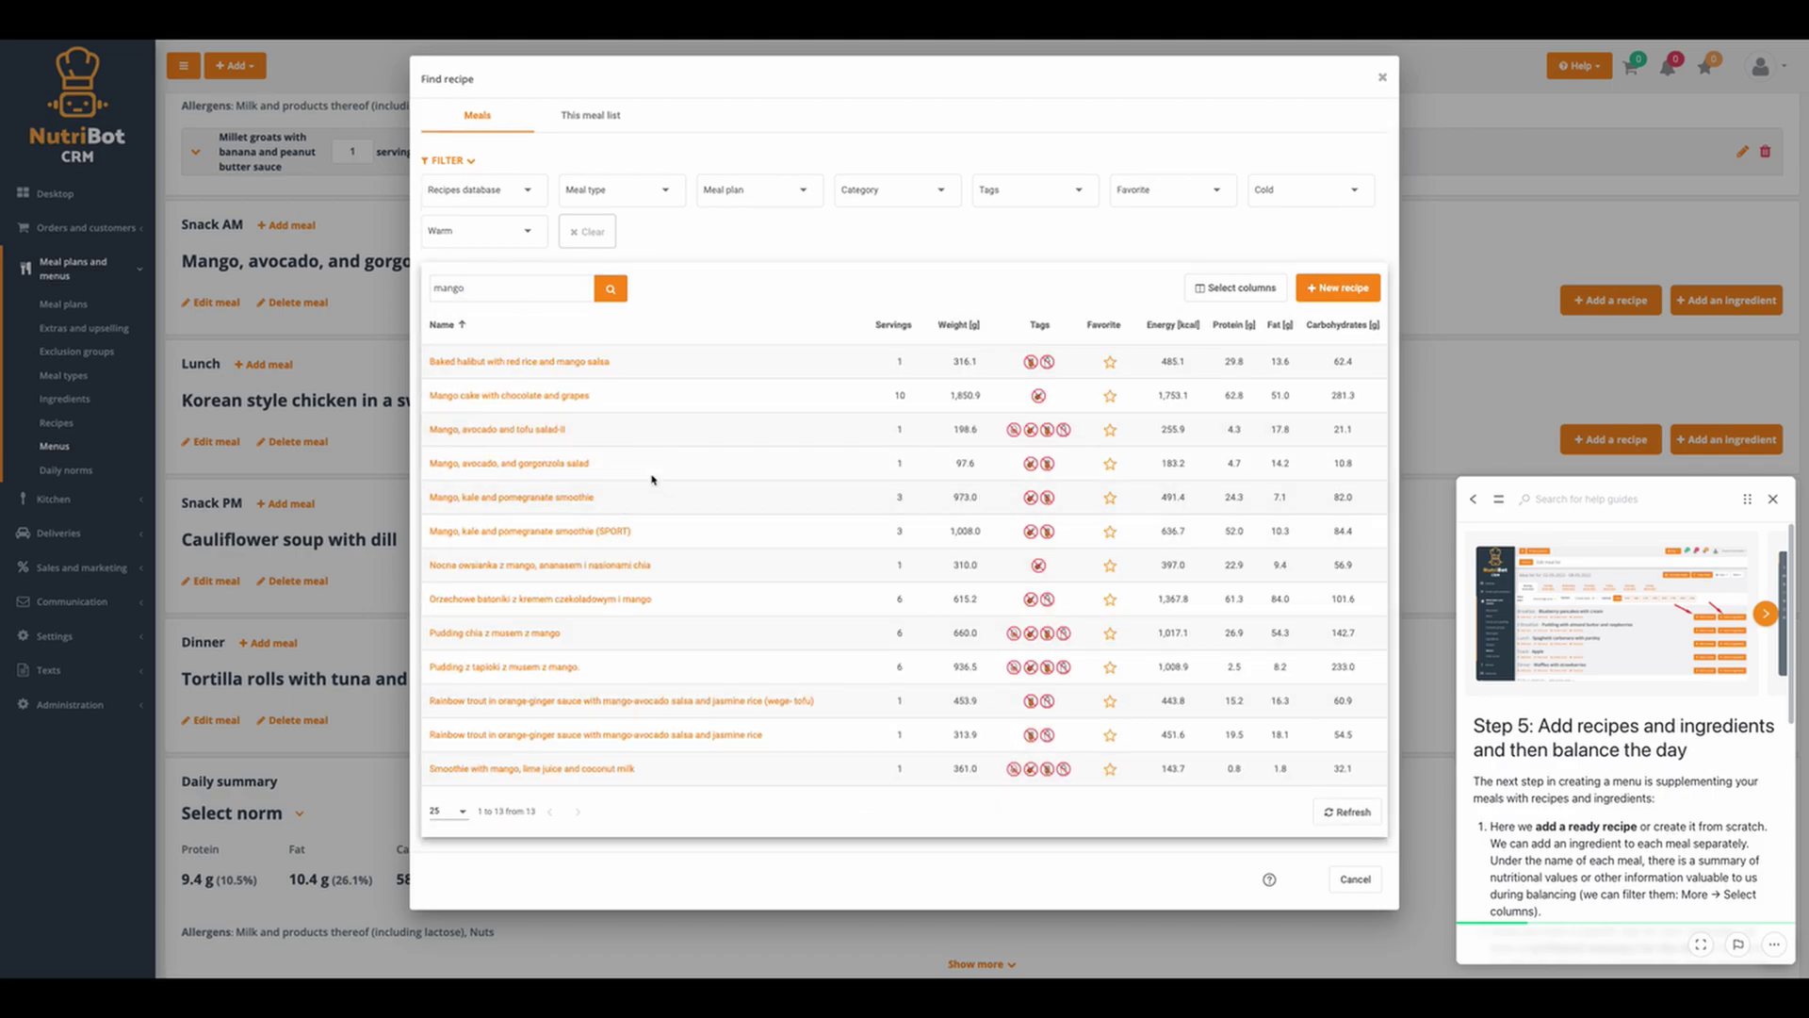
text(gorgo)
key(Return)
key(super+a)
text(mango)
key(Return)
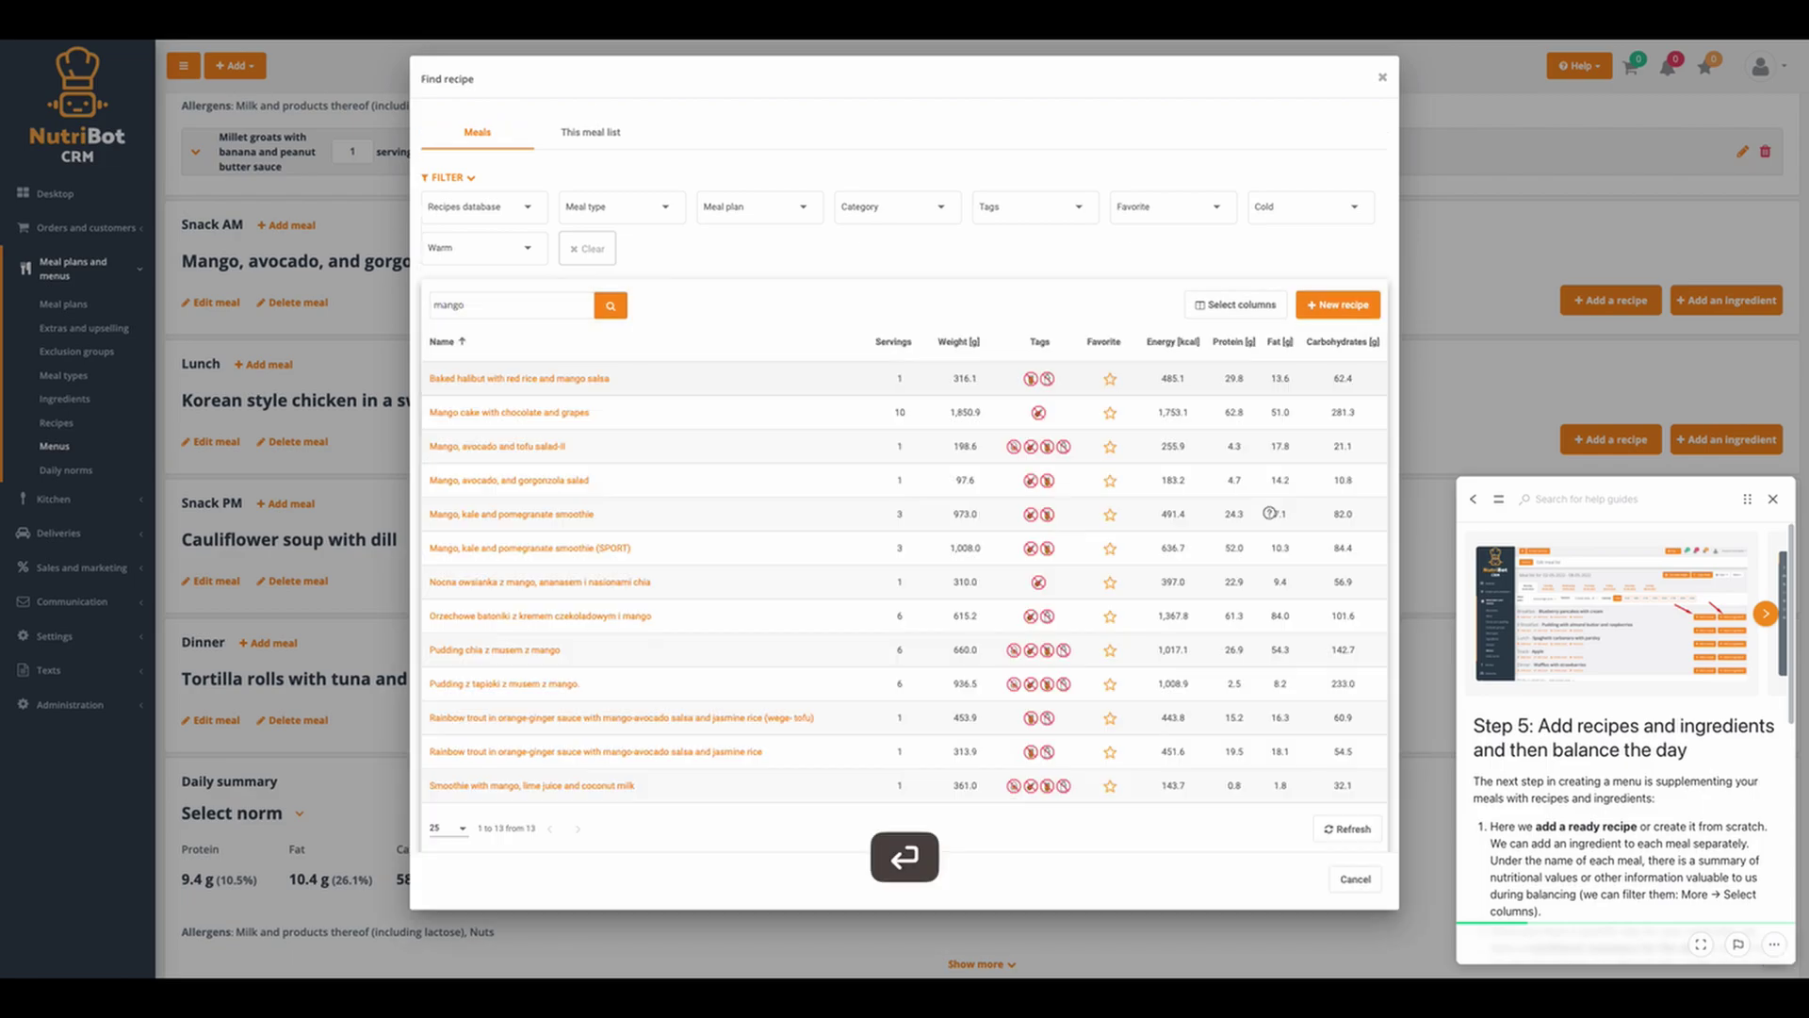
- Choose the recipe "Mango, avocado, and gorgonzola salad" for Snack AM
scroll(576, 473, down, 1)
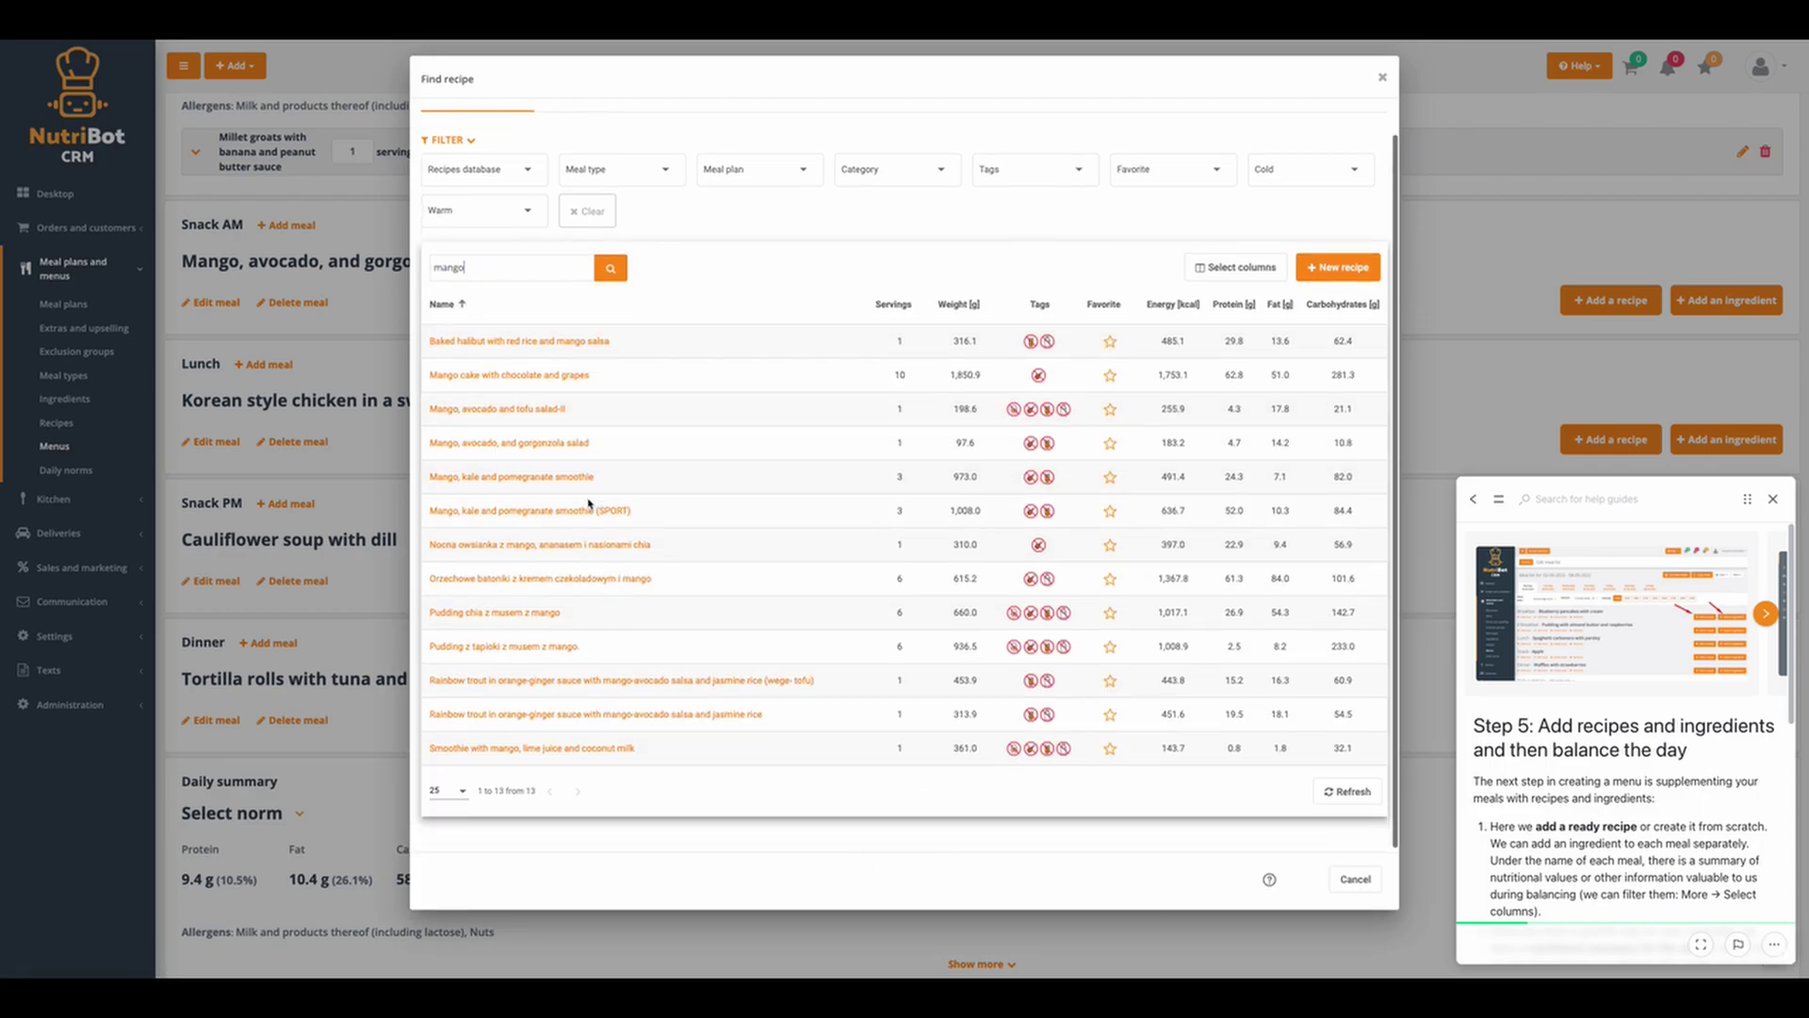
click(541, 443)
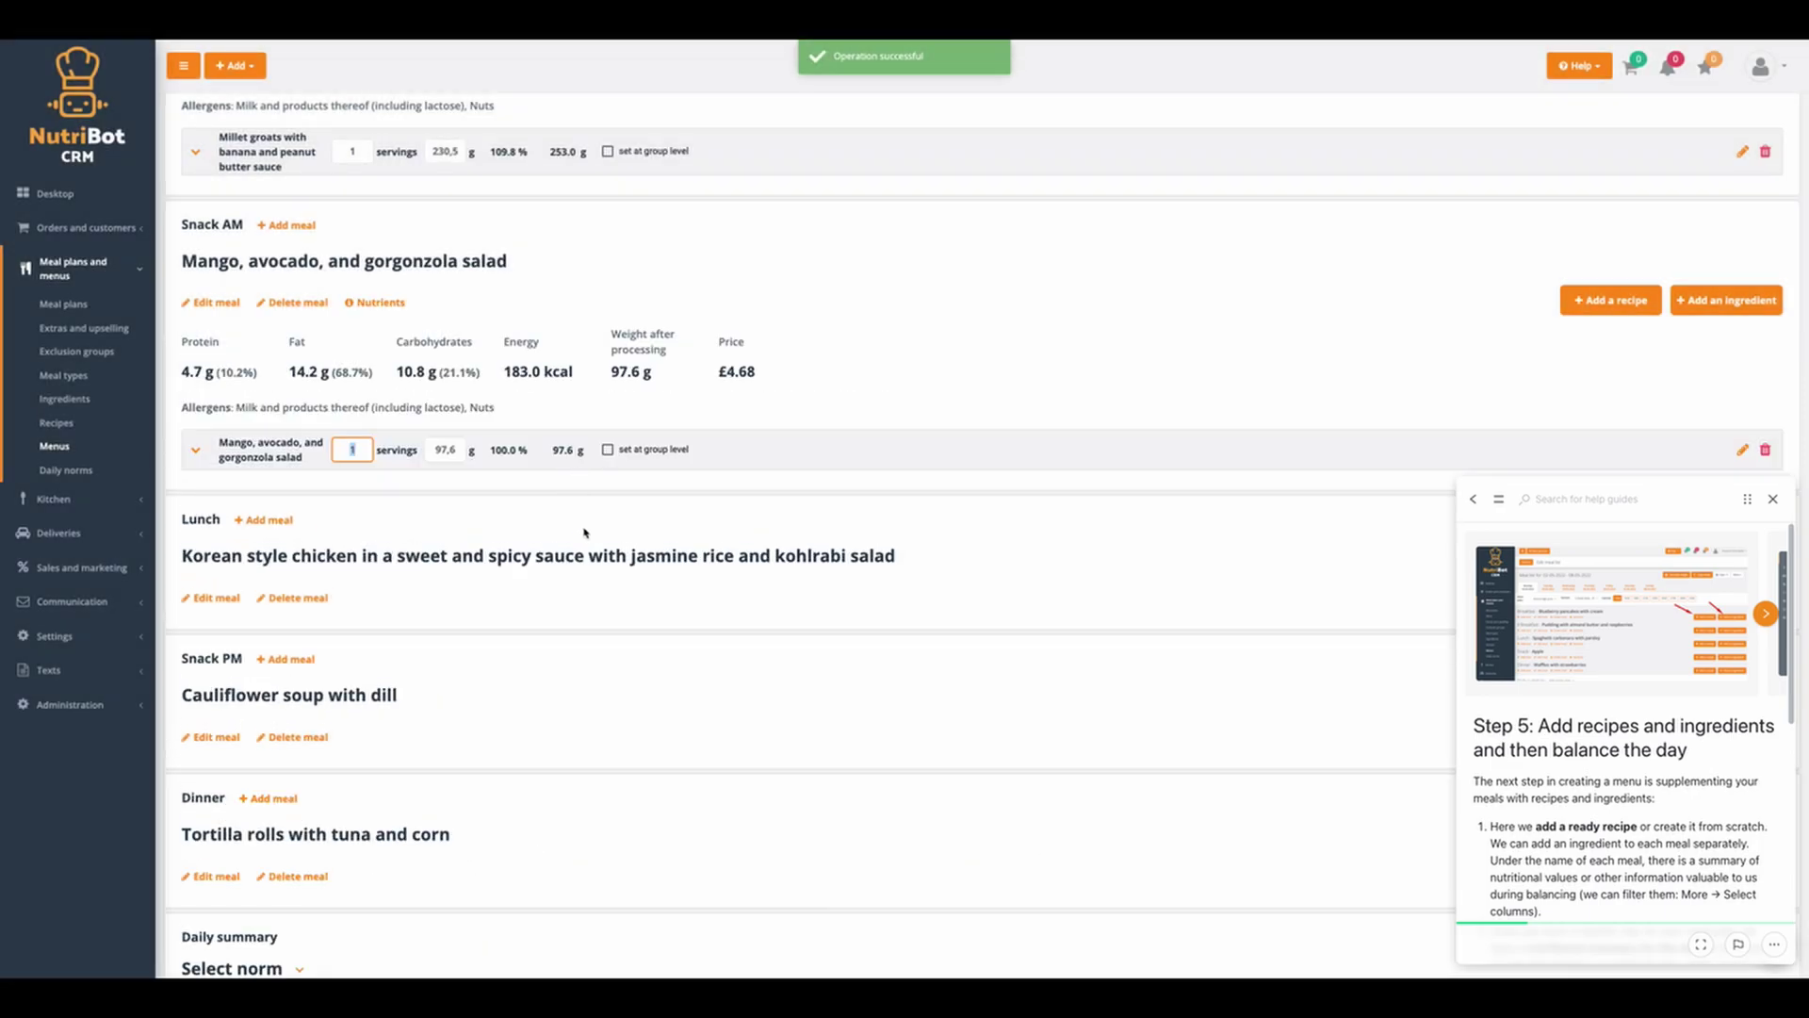
- Add the standard "Korean style chicken + jasmine rice" recipe to Monday's Lunch, searching for "korean style"
scroll(415, 566, down, 2)
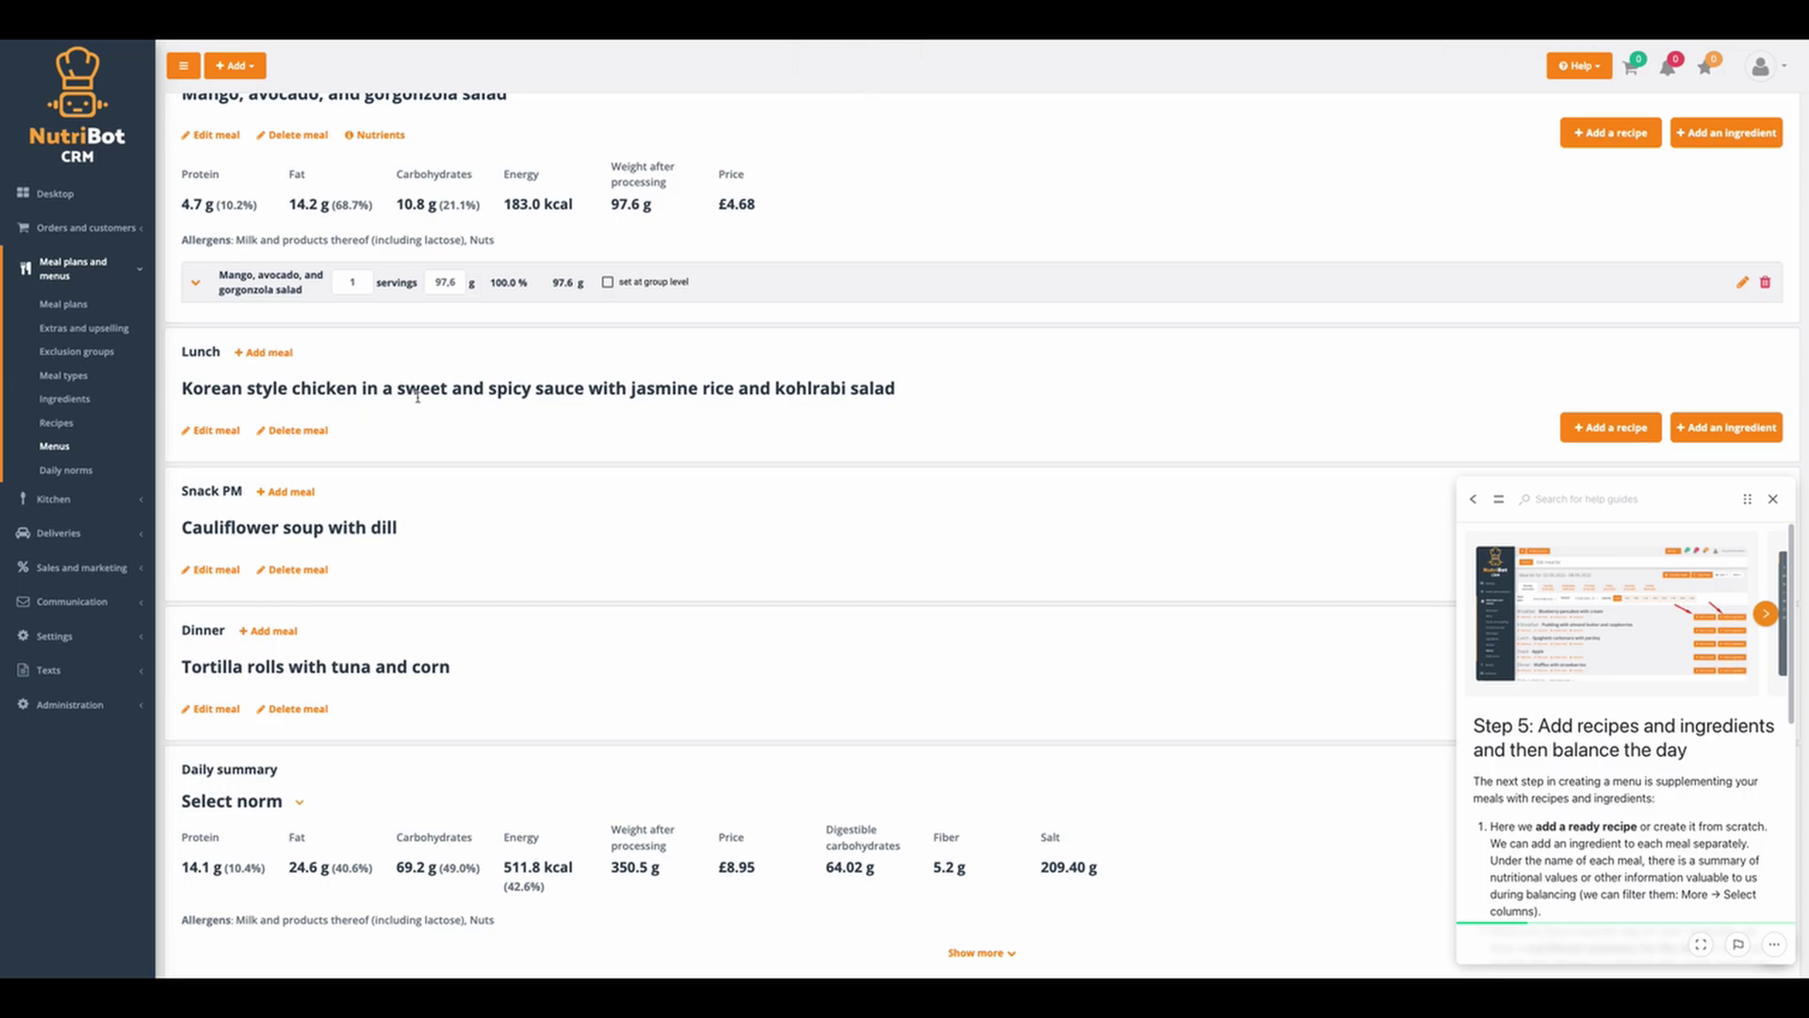
scroll(953, 412, down, 1)
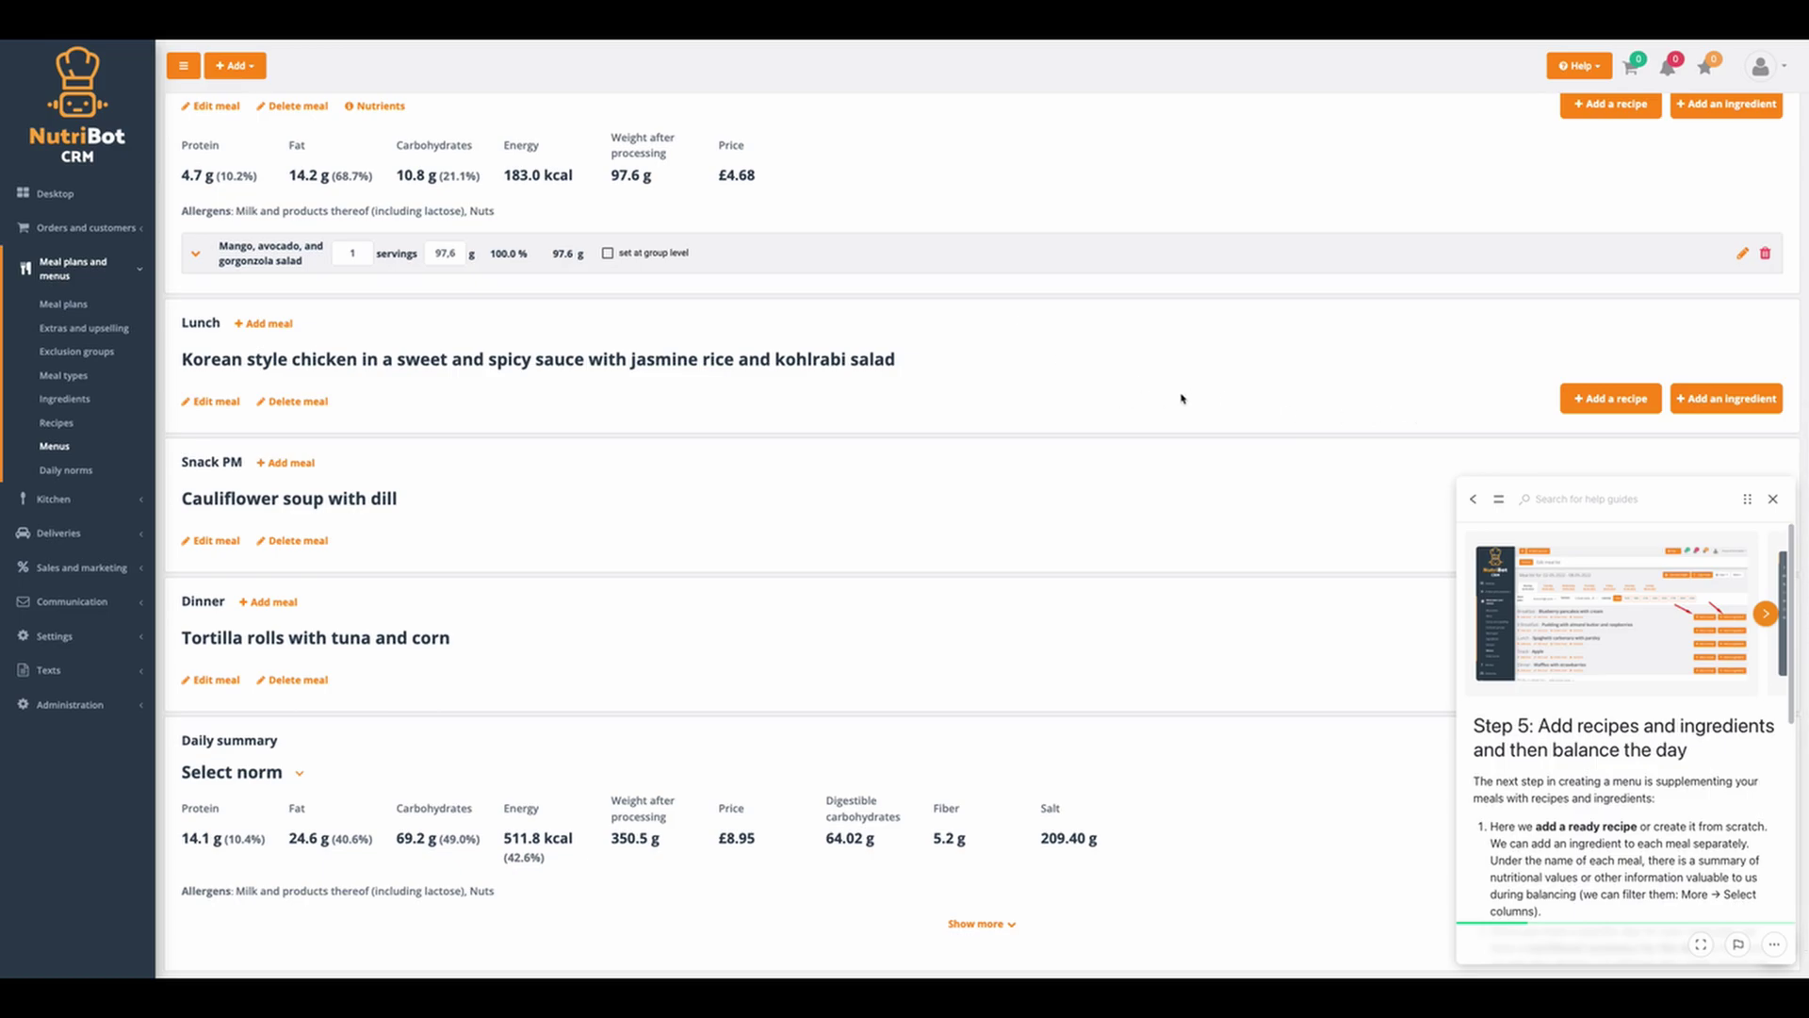
click(1647, 403)
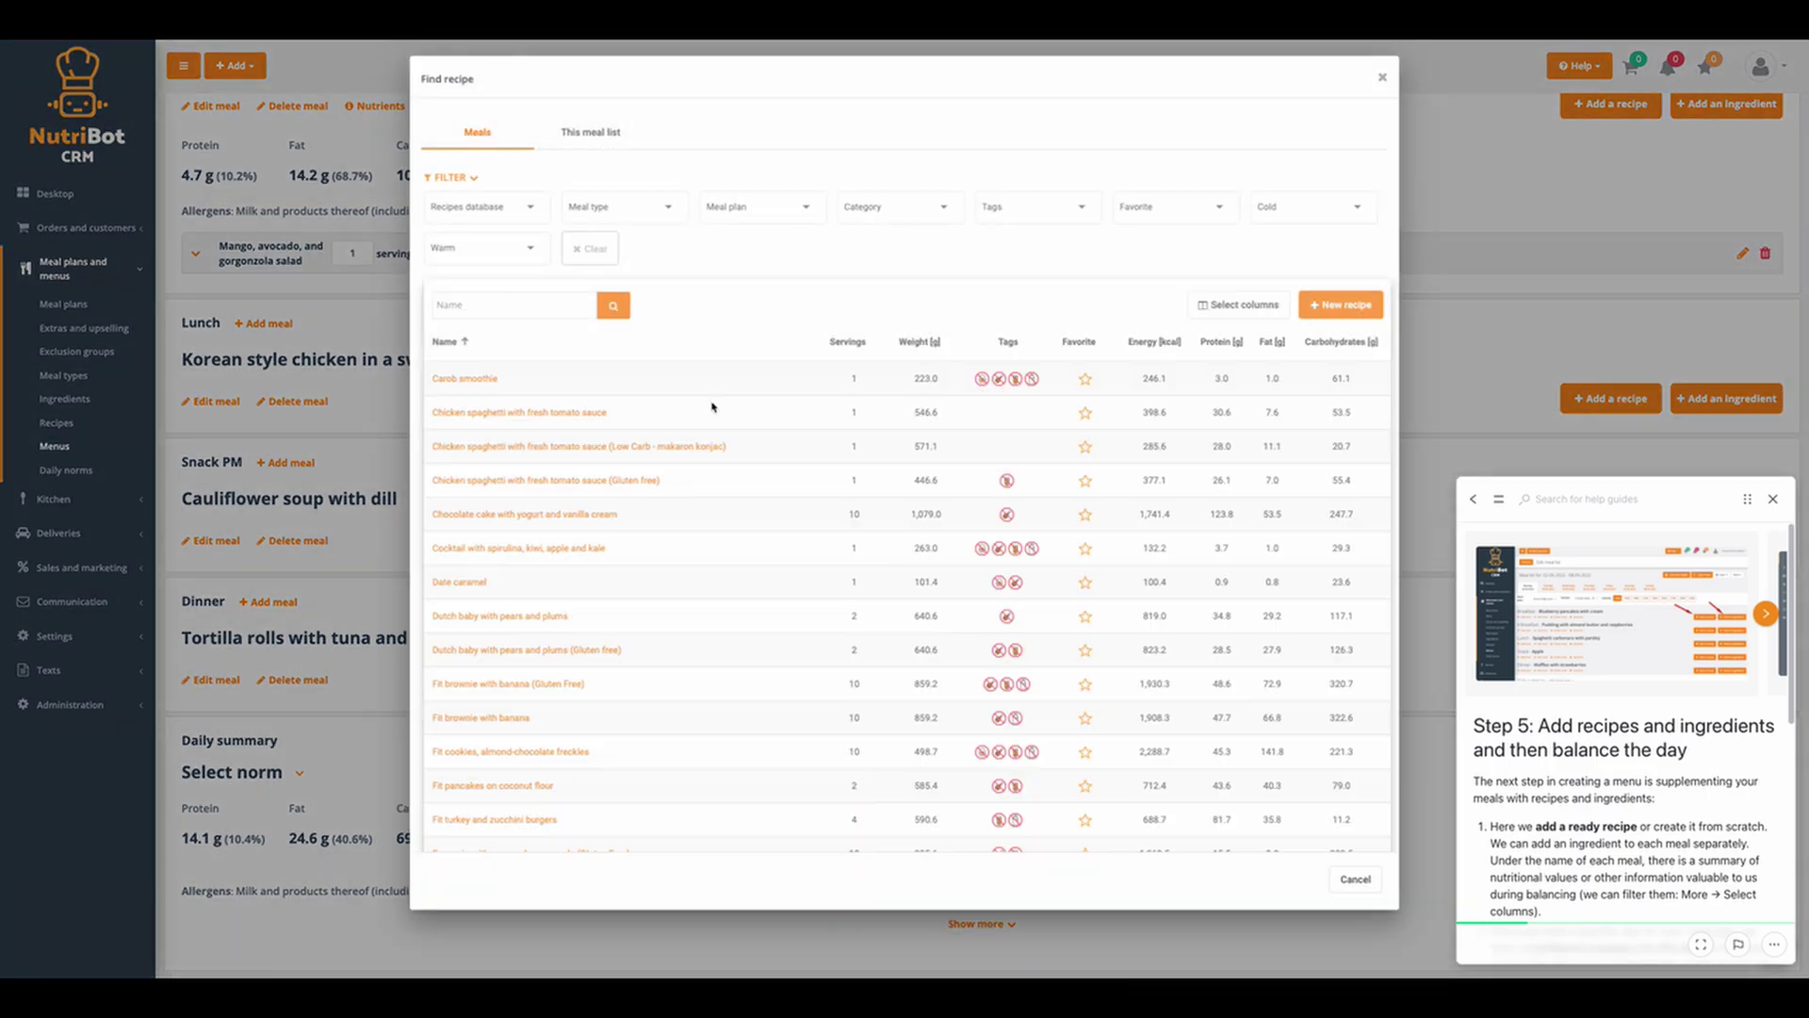
click(518, 302)
text(korean sty)
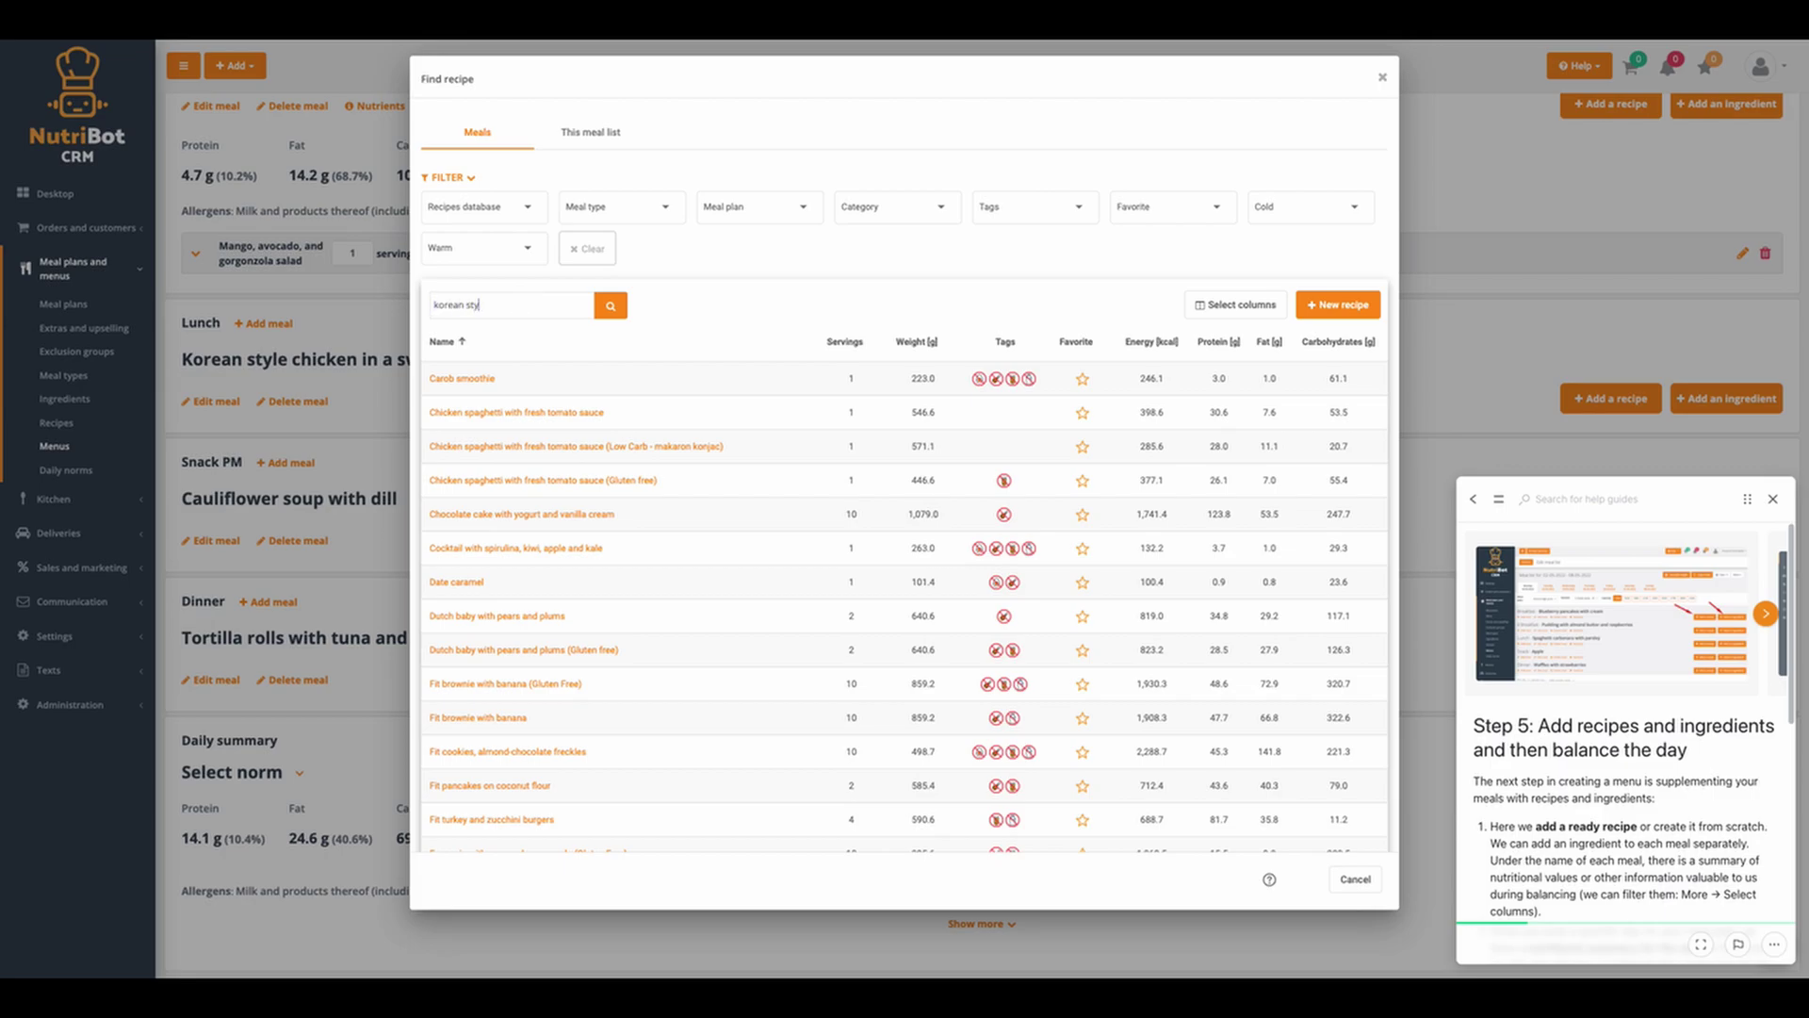
text(le)
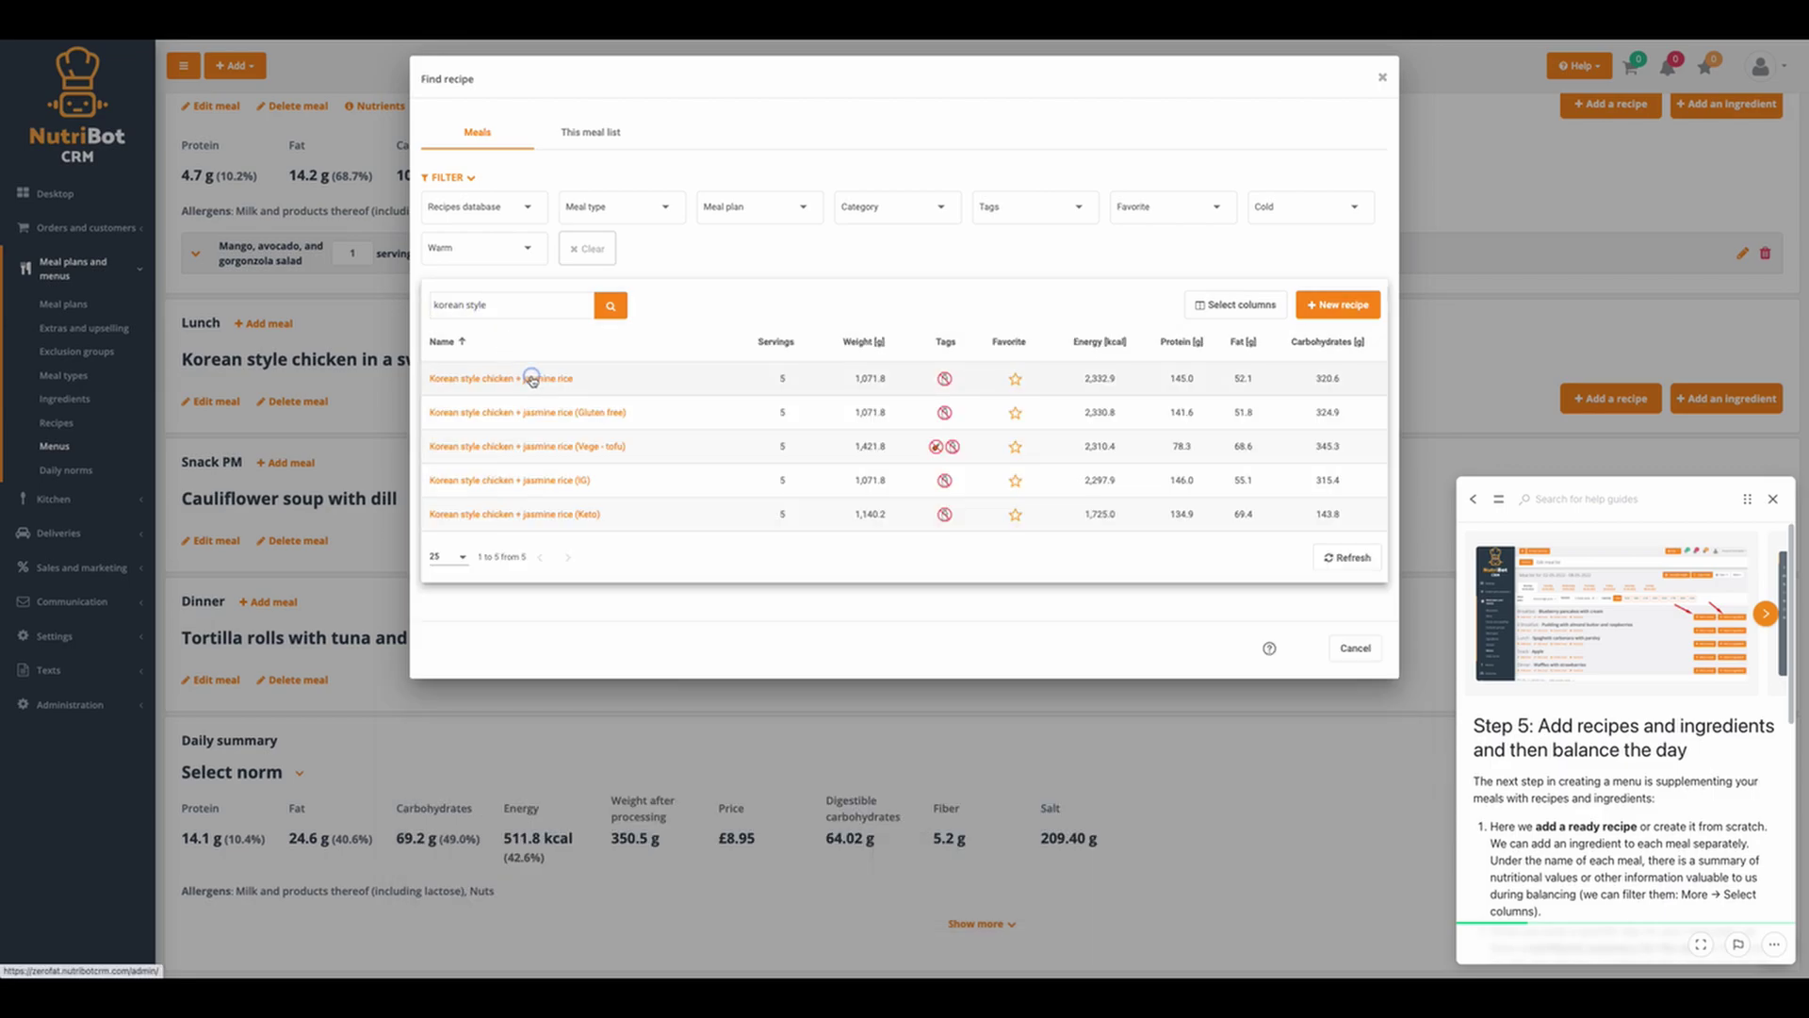
click(531, 379)
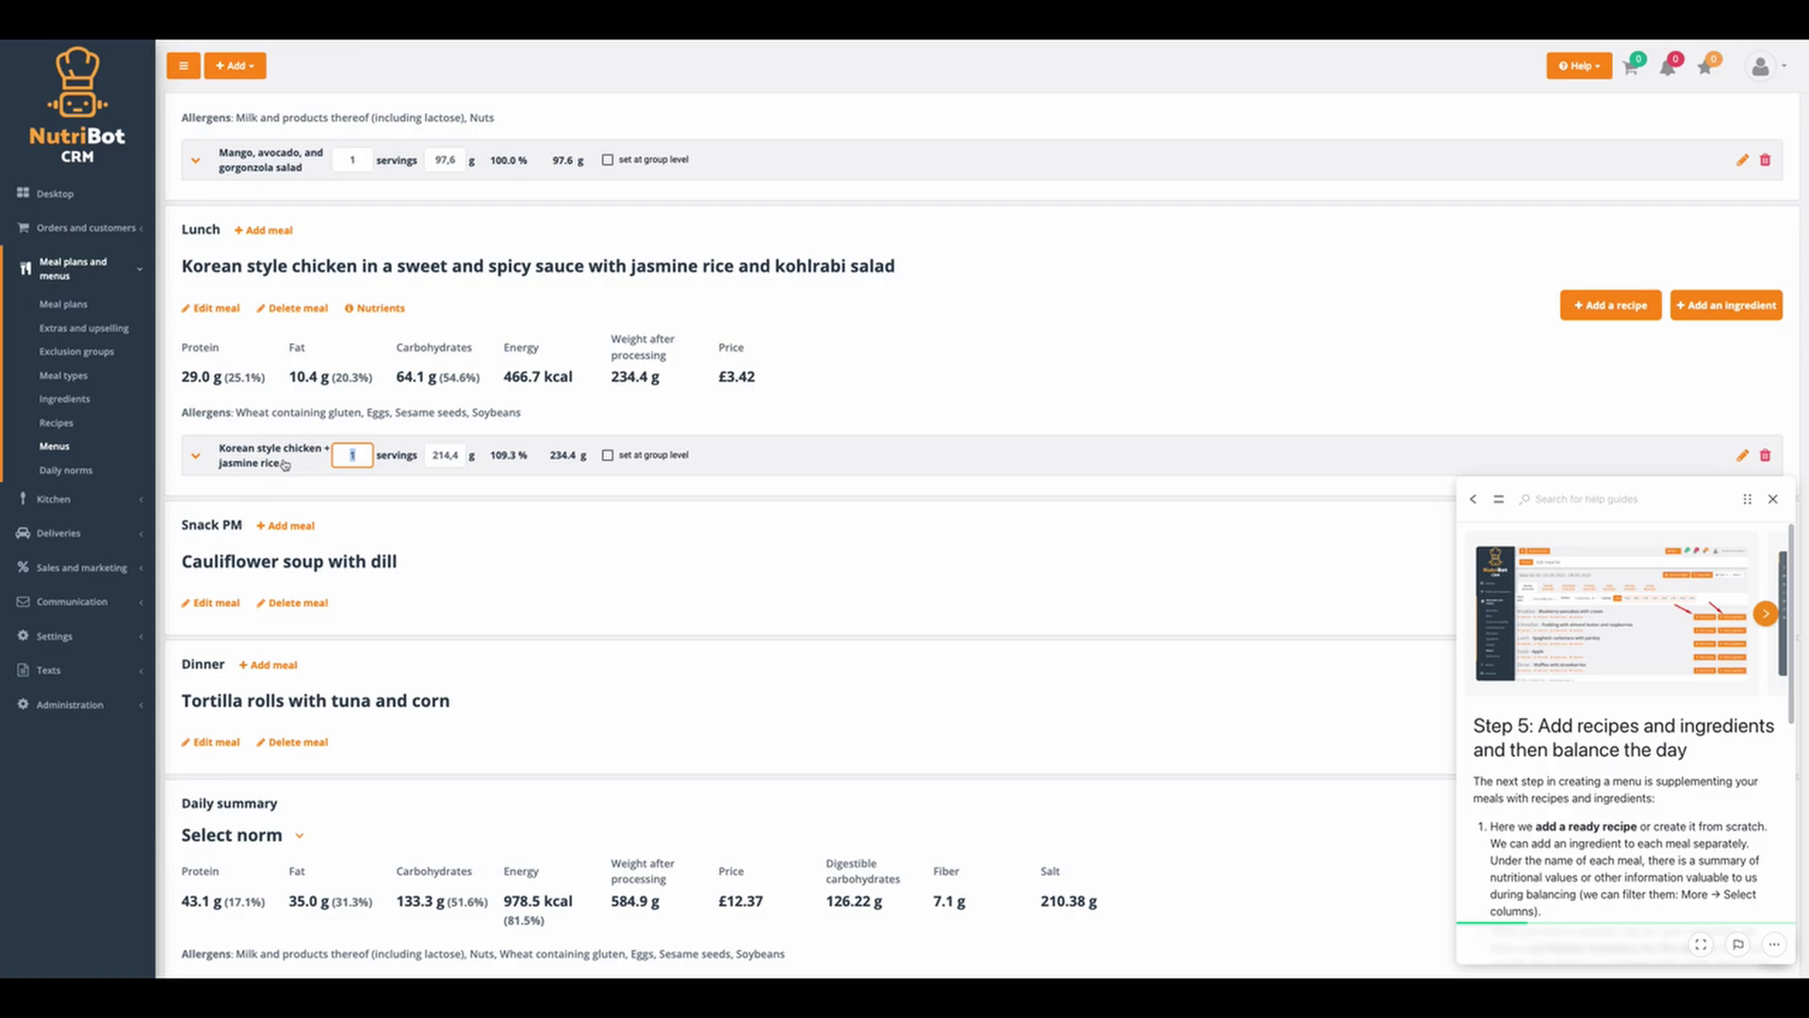
scroll(283, 461, down, 1)
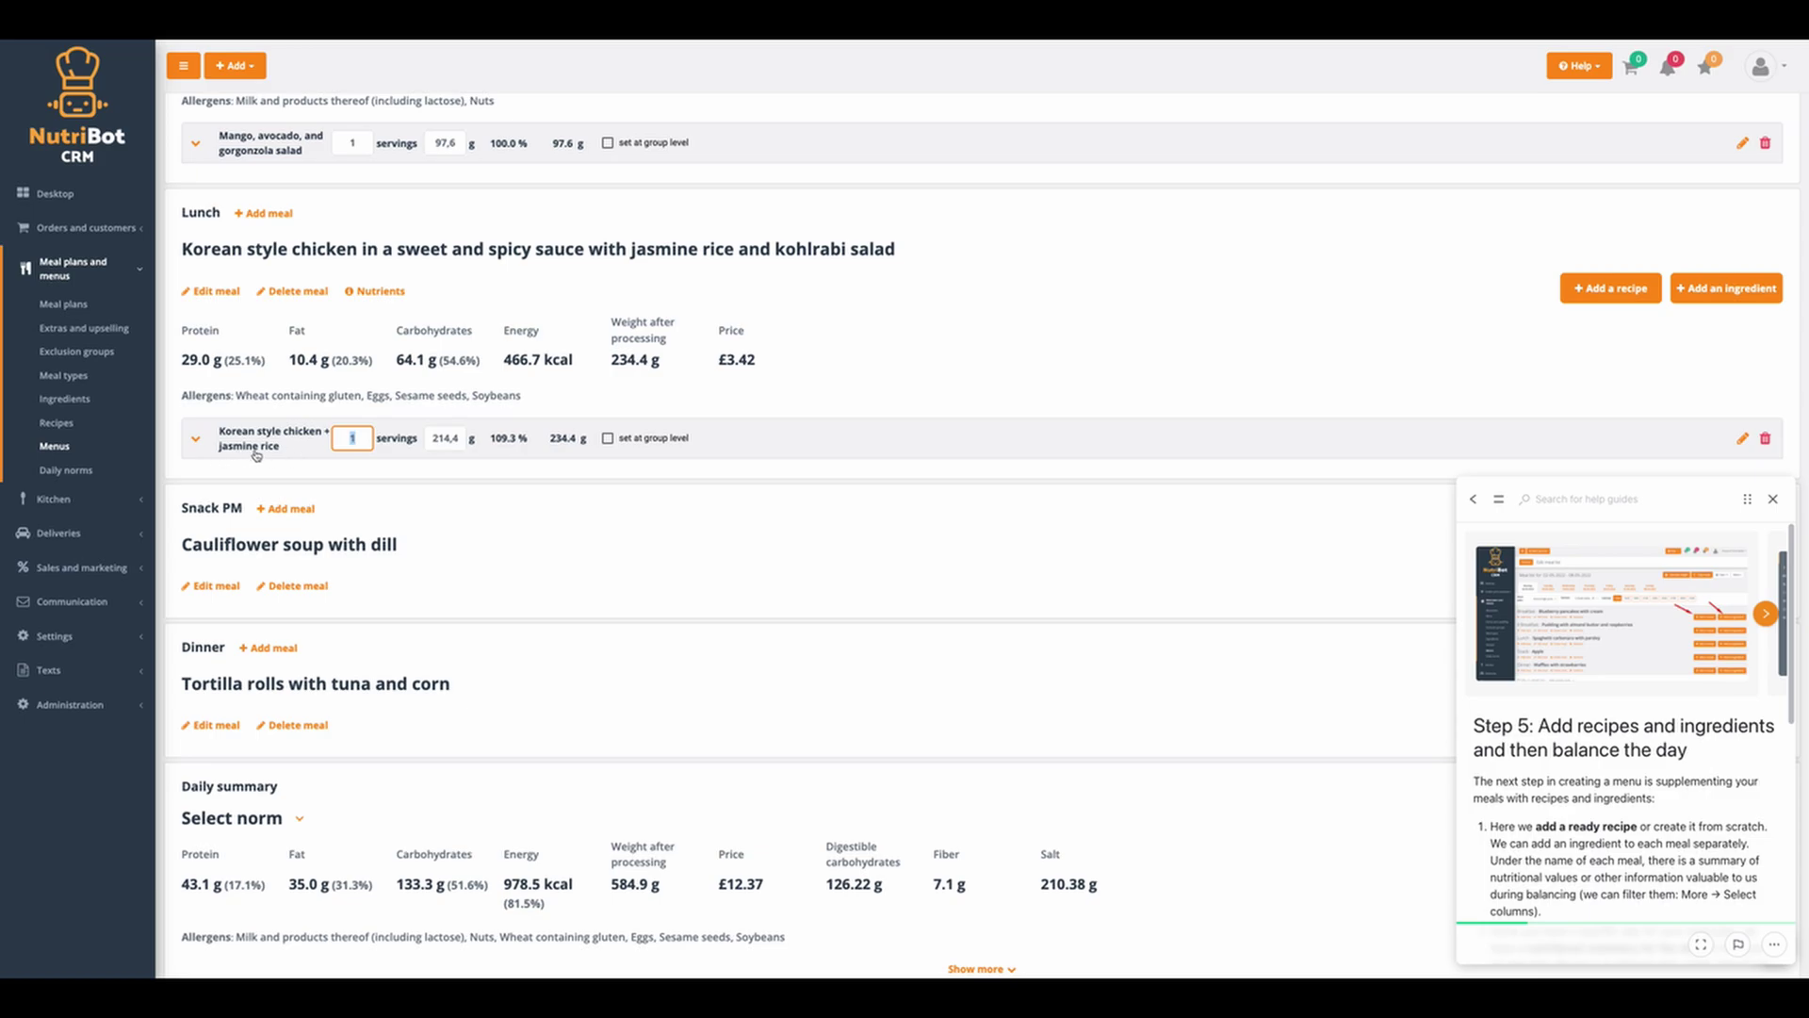
click(951, 334)
- Add the "Carrot, kohlrabi and sesame salad" recipe to Monday's Lunch
scroll(951, 334, down, 1)
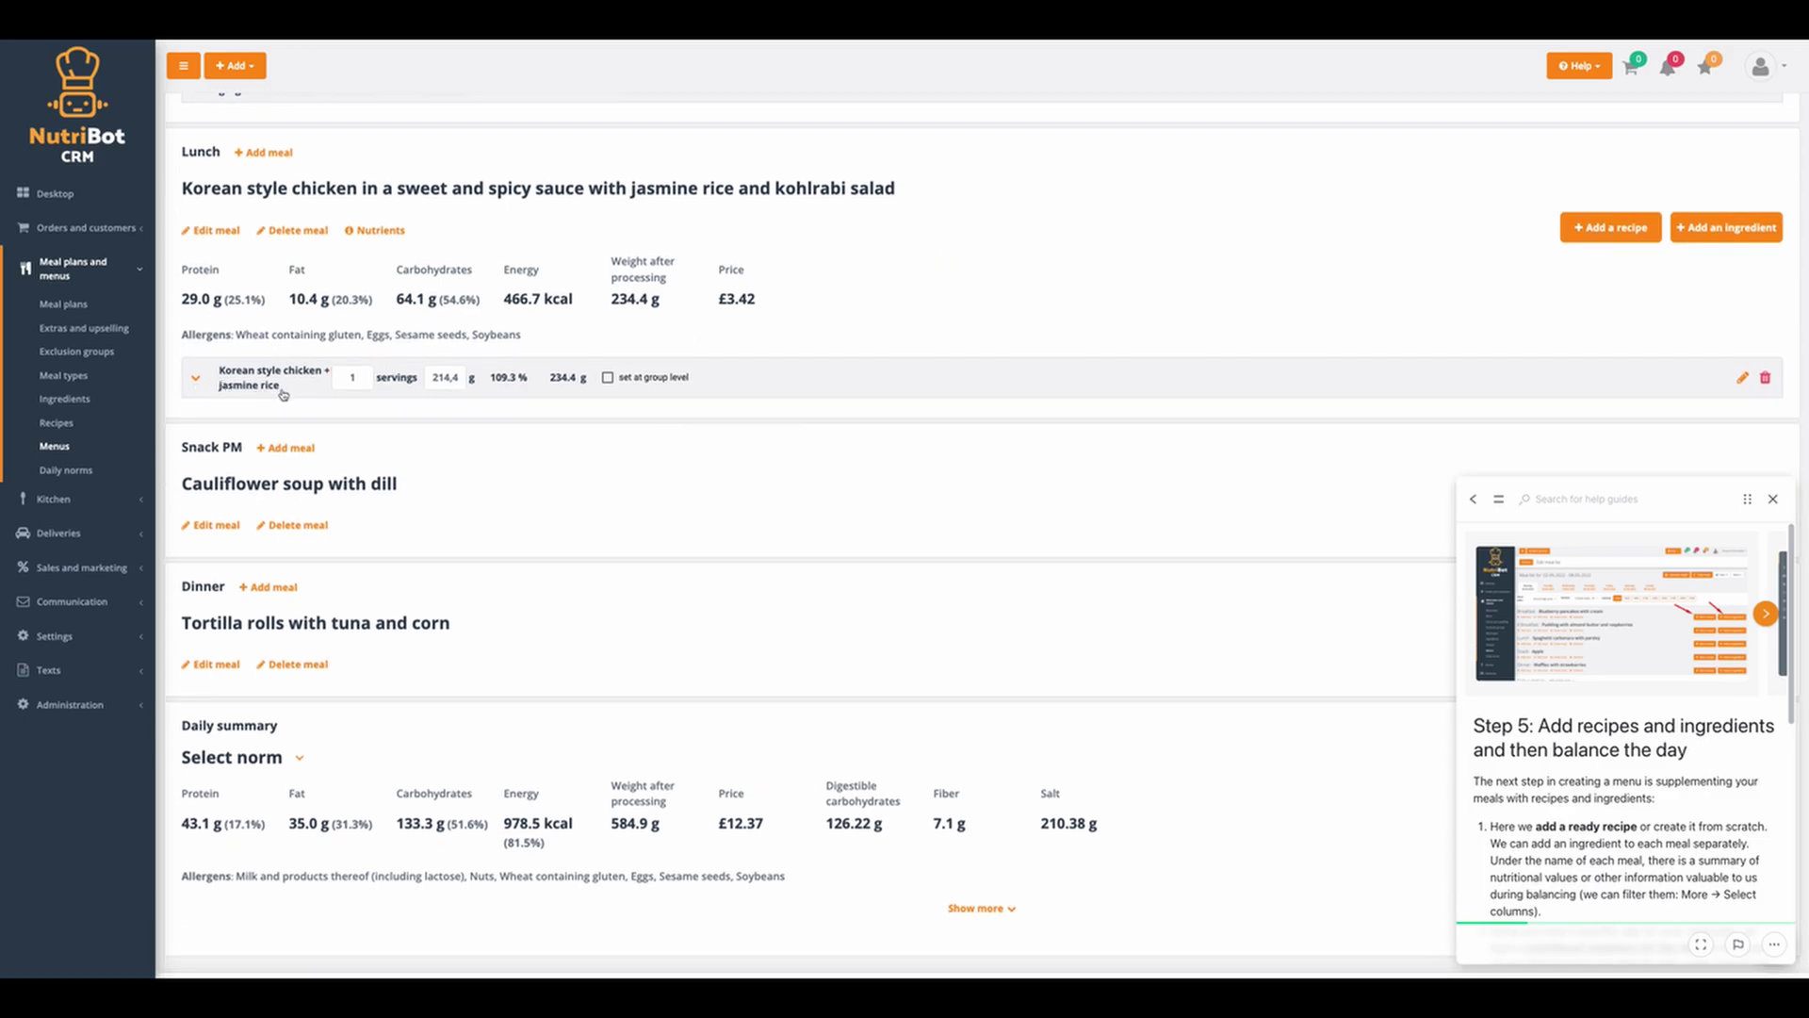
click(1611, 236)
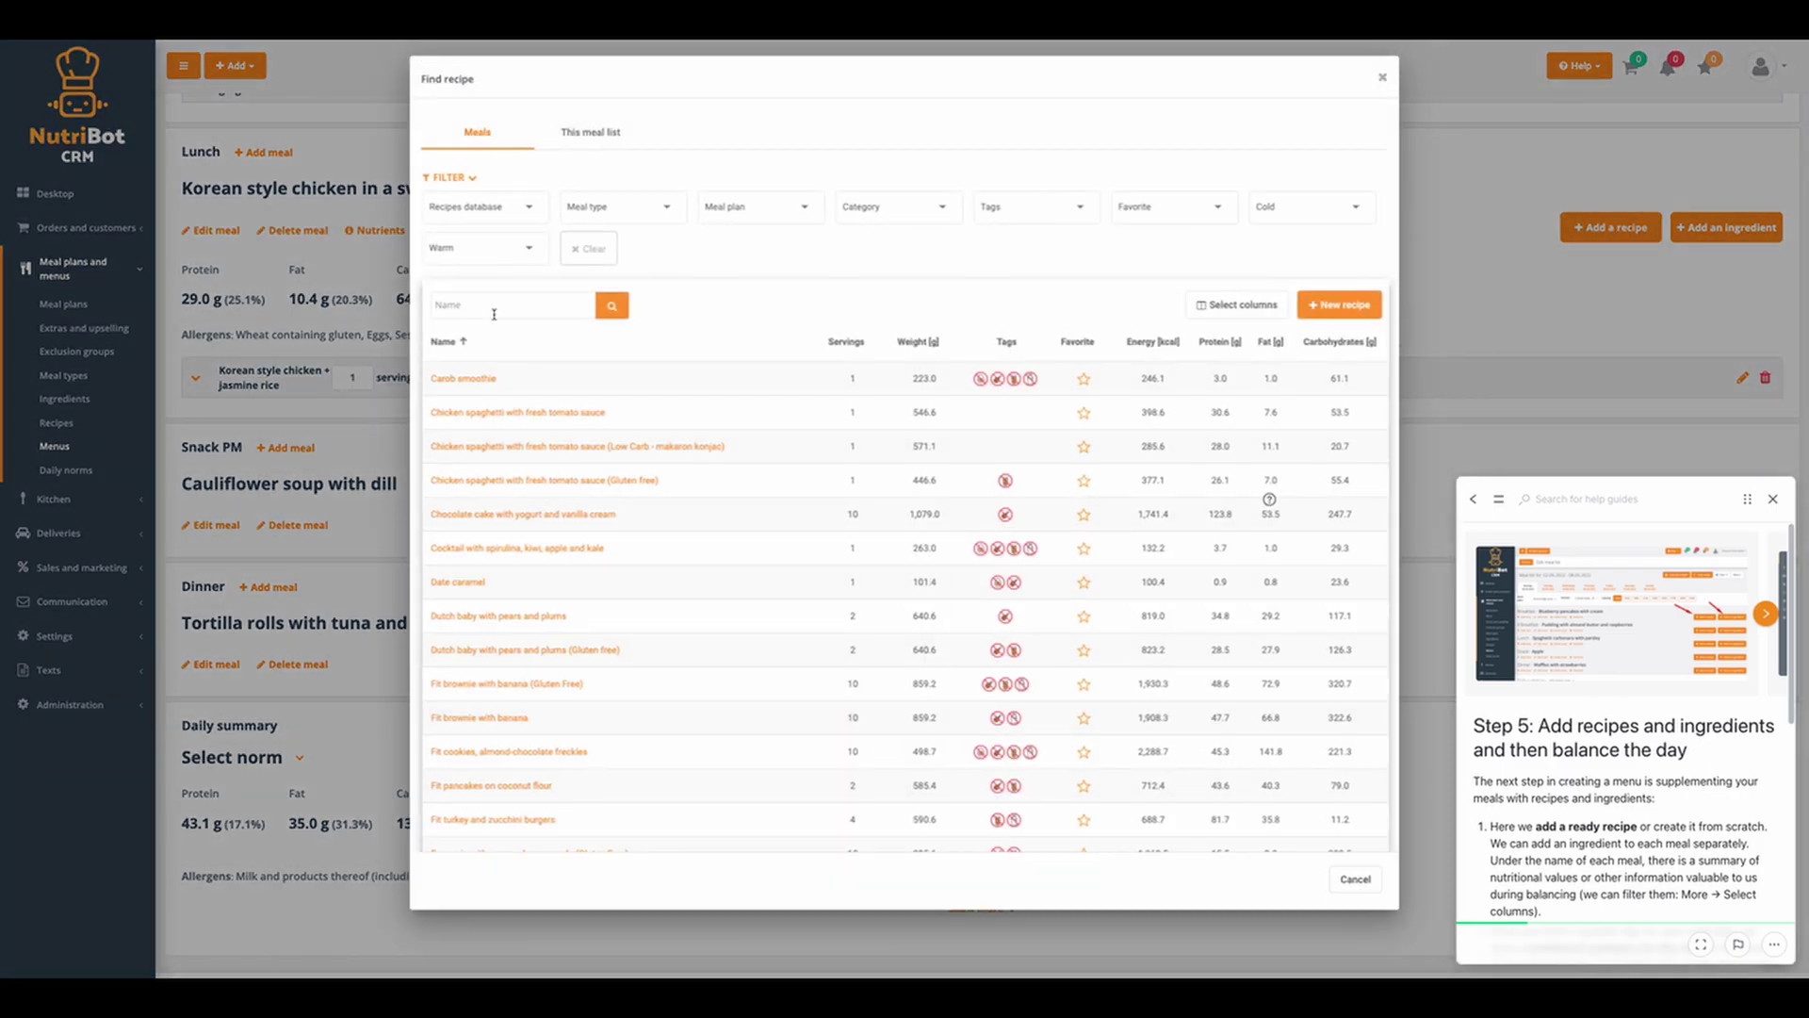
text(carrot)
key(Return)
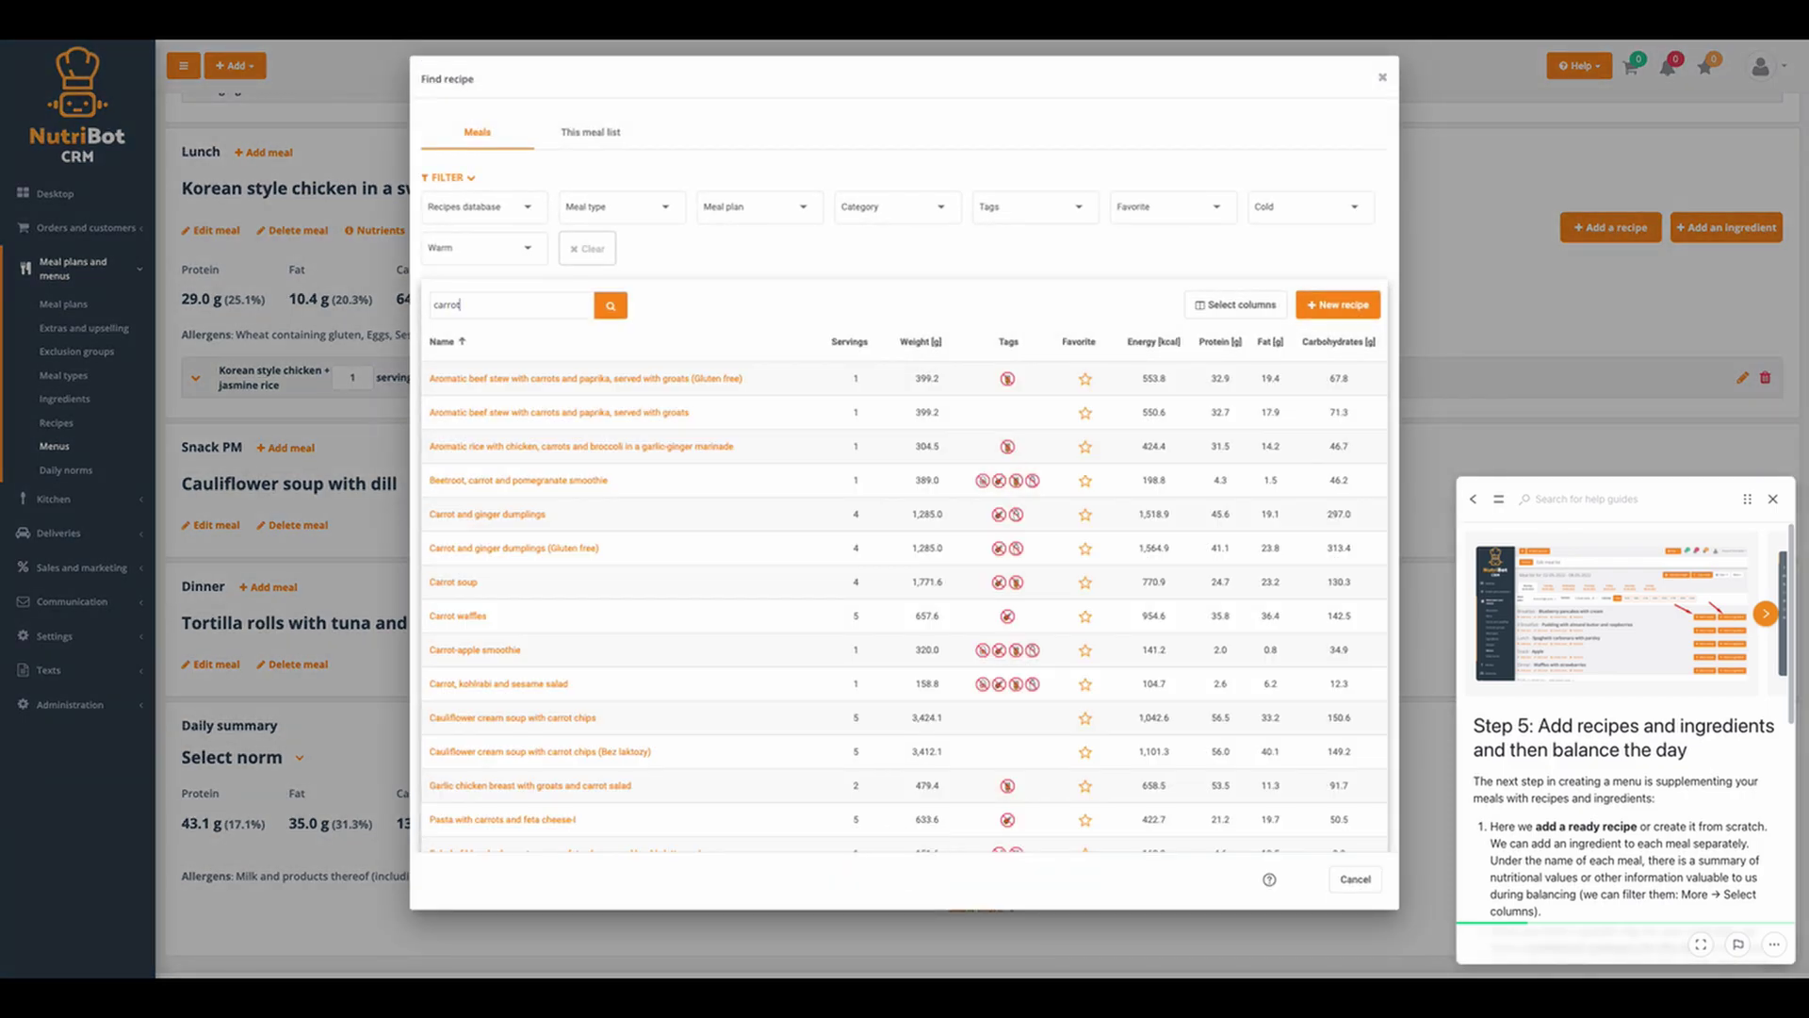
text(, kohl)
key(Return)
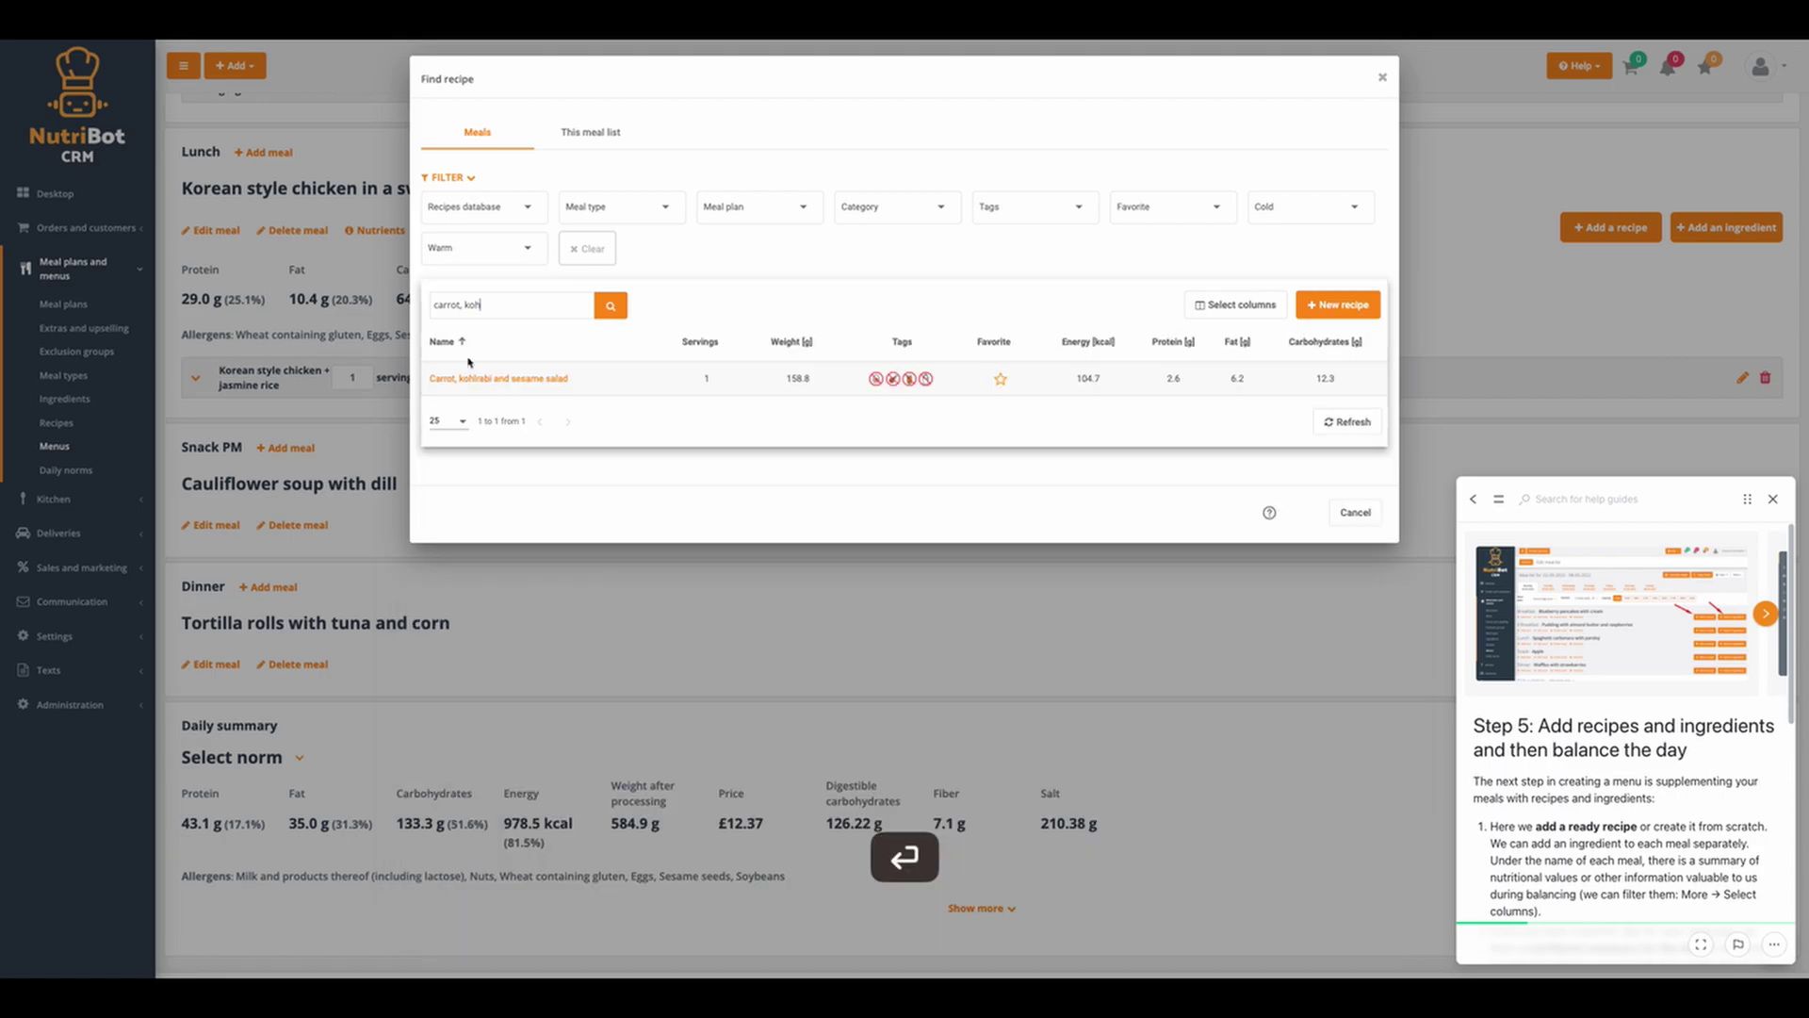
click(471, 378)
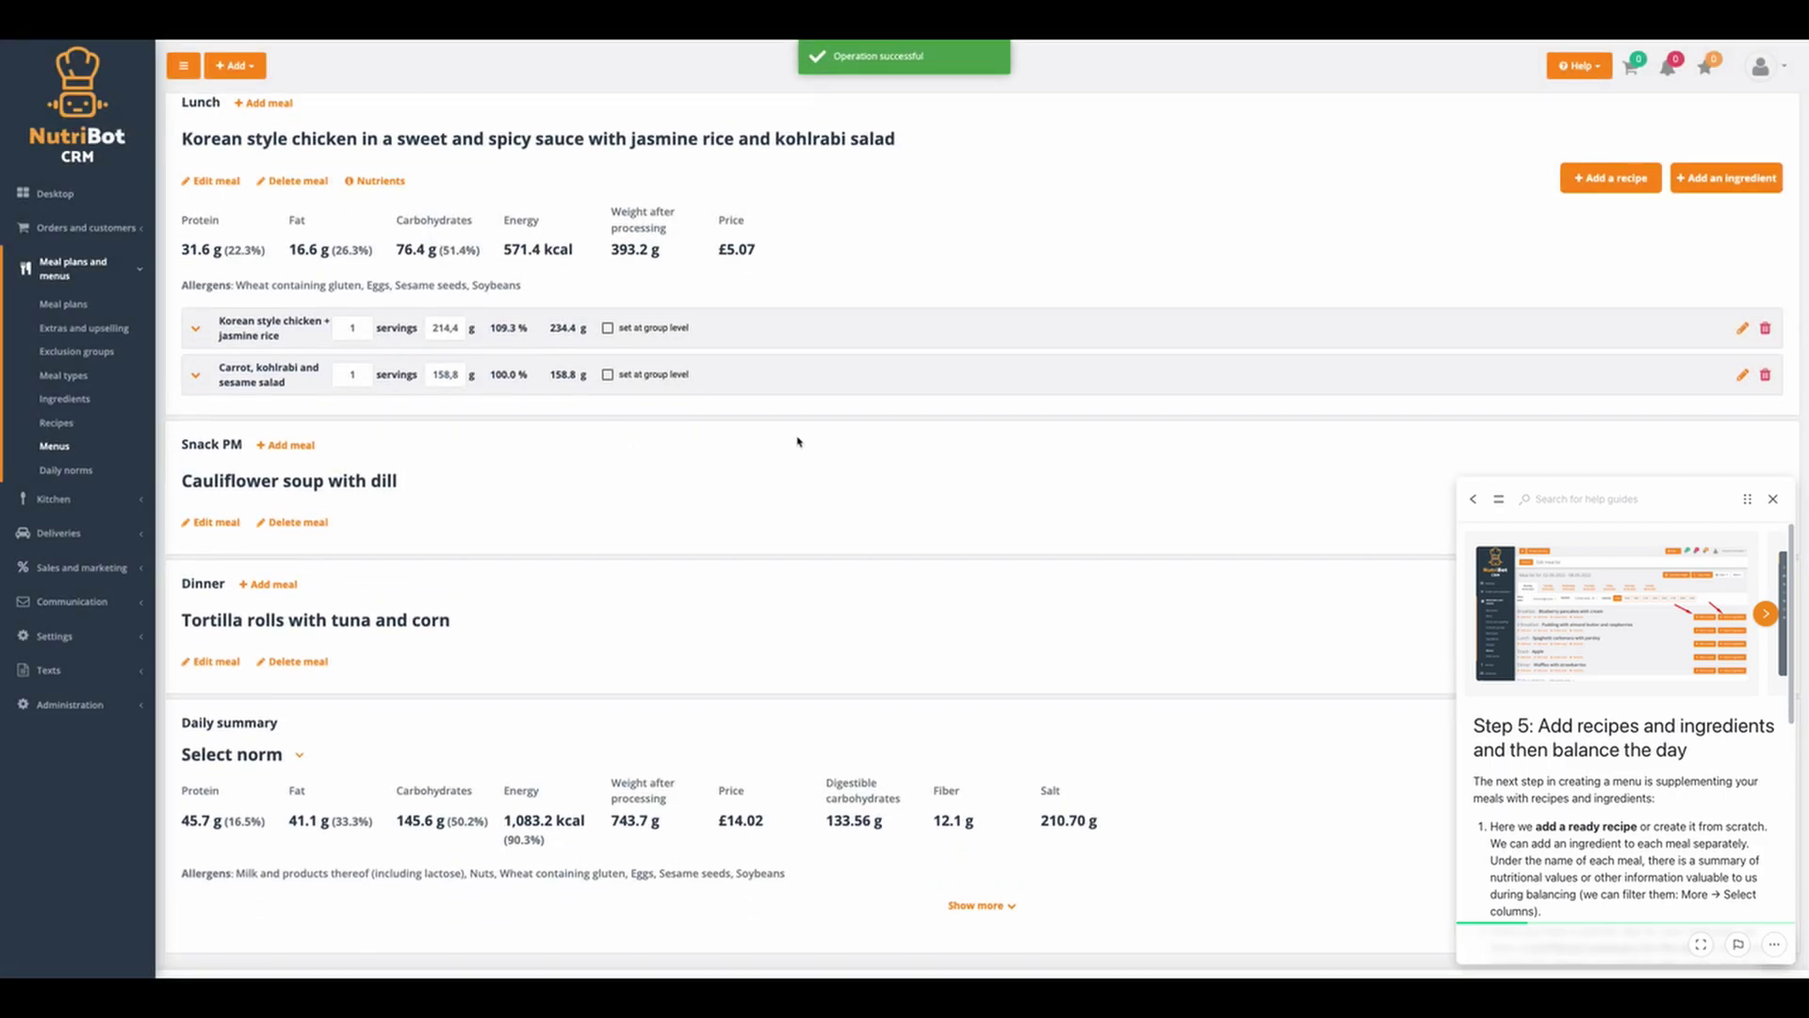
- Add the "Sweet and spicy chilli sauce" recipe to Monday's Lunch, searching for "sweet"
click(1611, 158)
click(471, 305)
text(sweet)
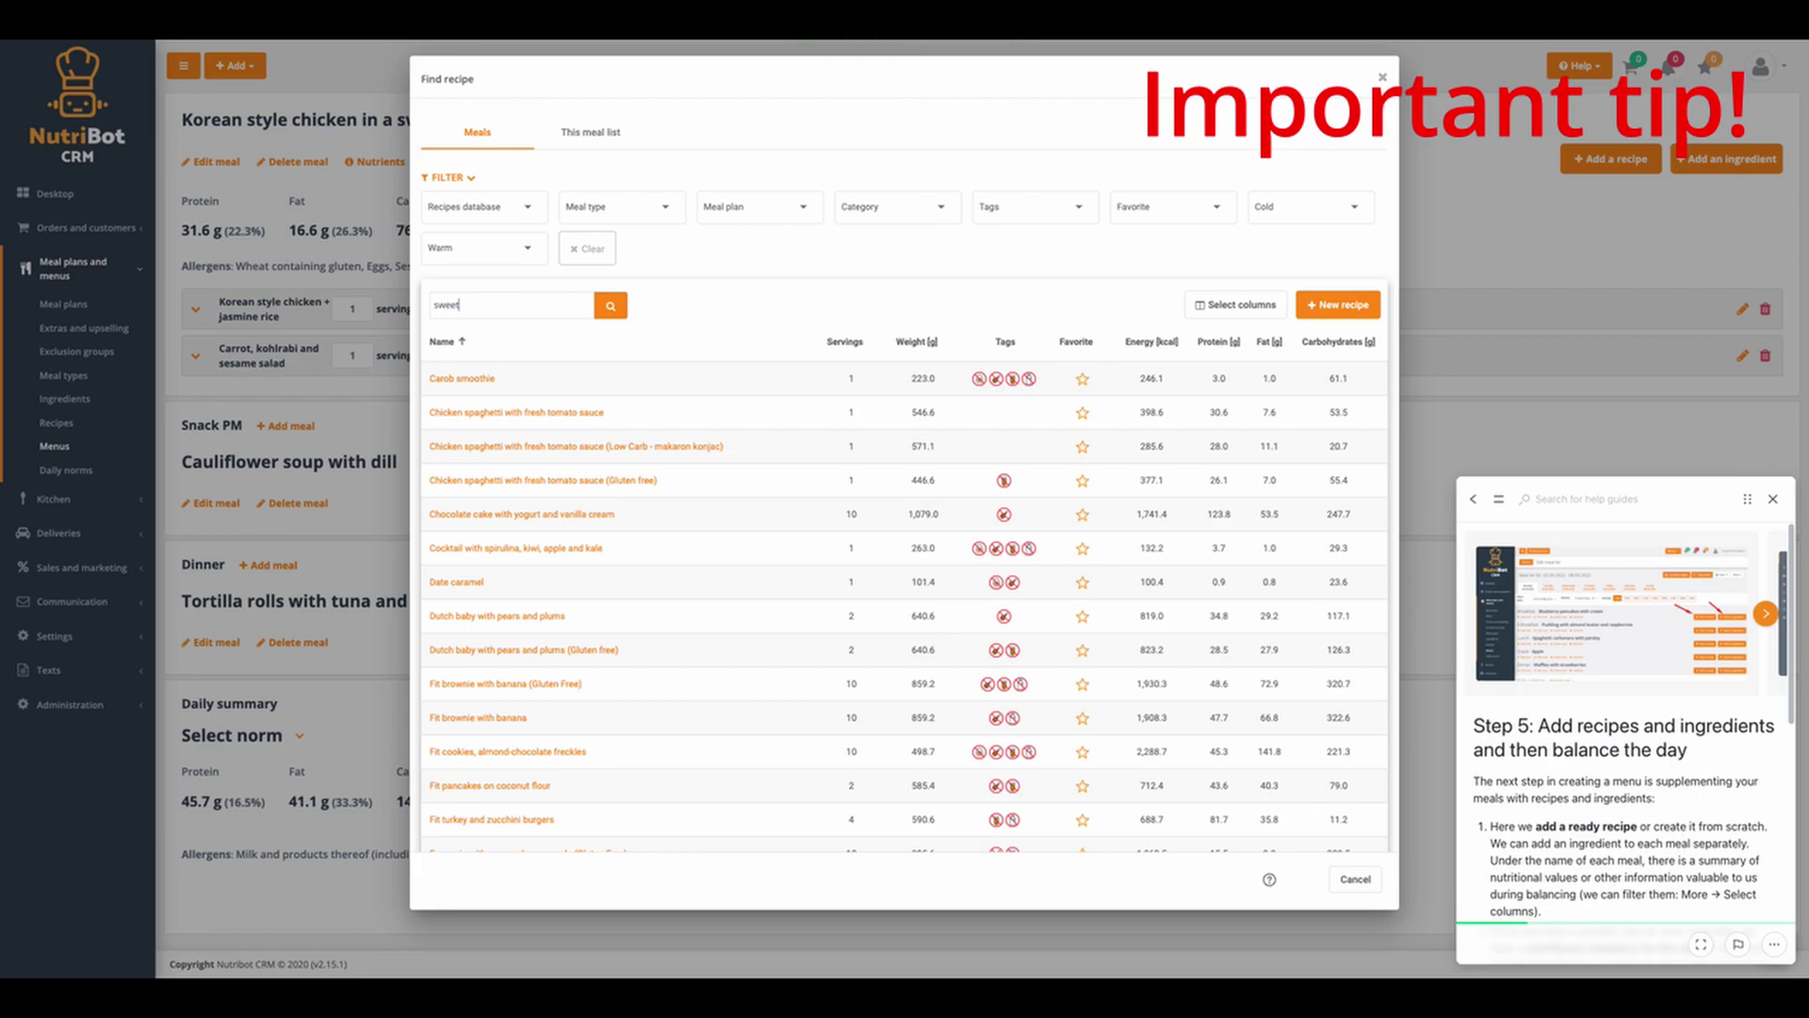
key(Return)
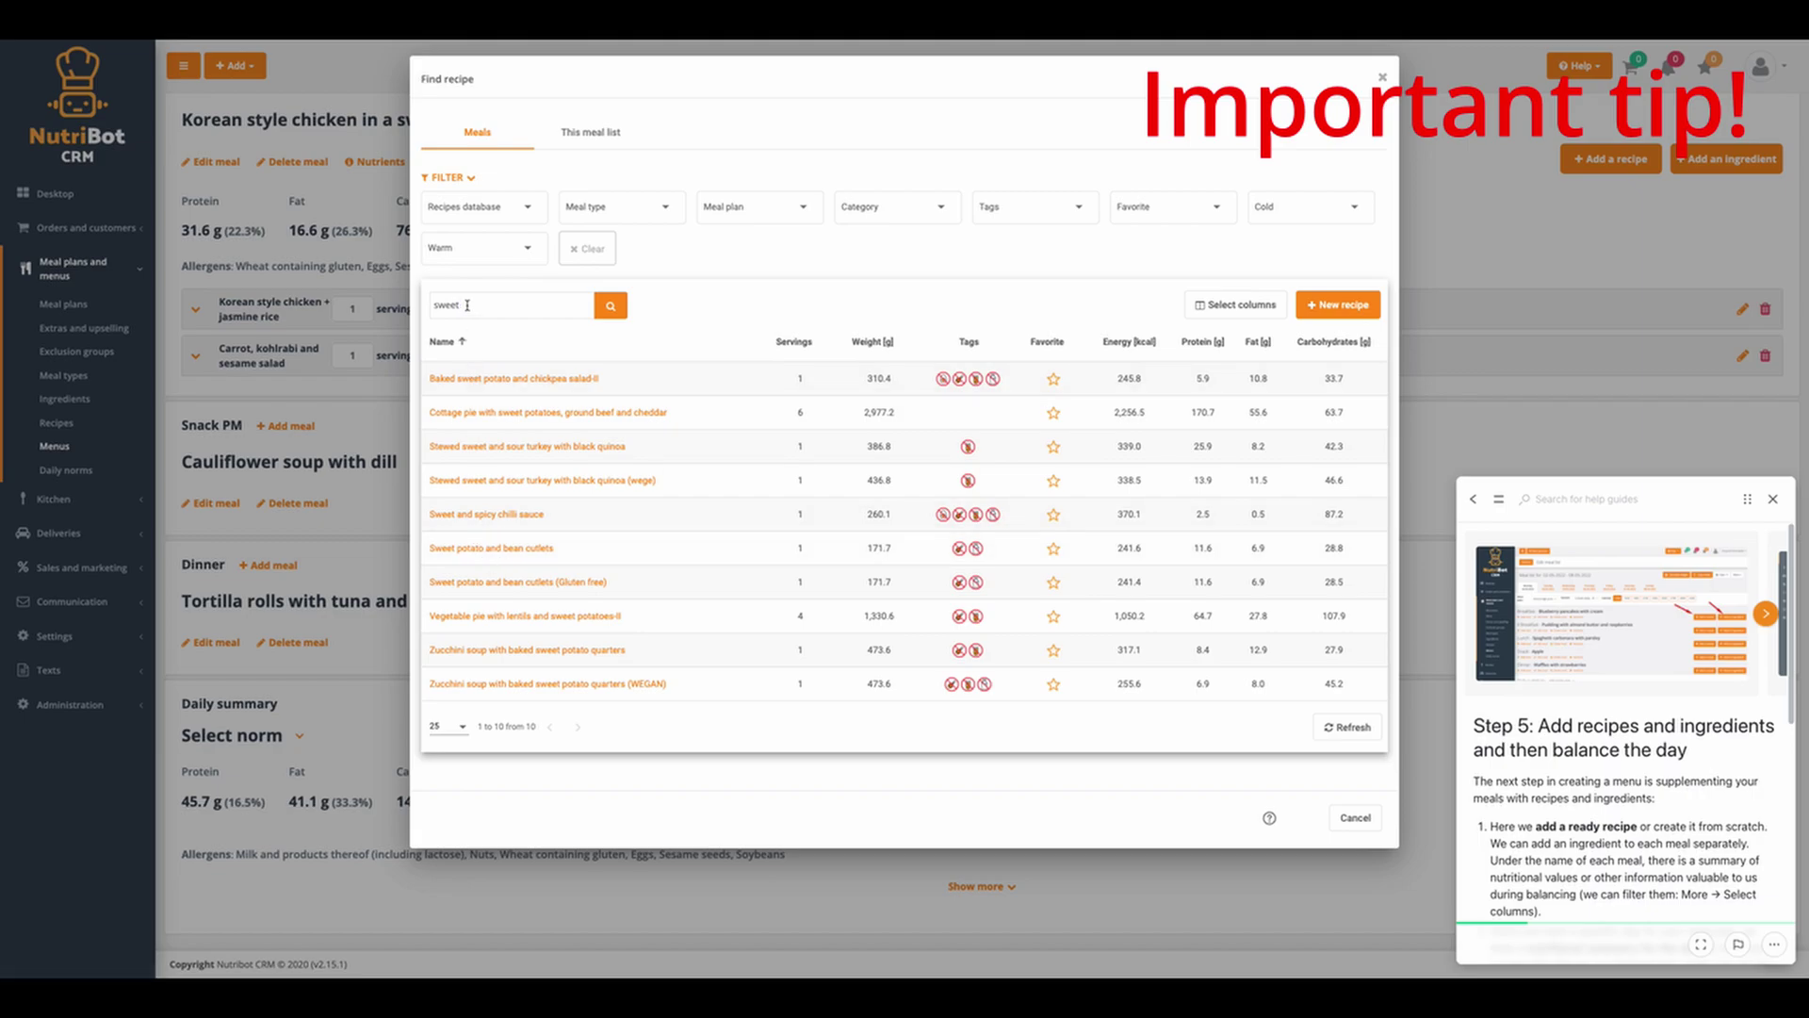
click(487, 514)
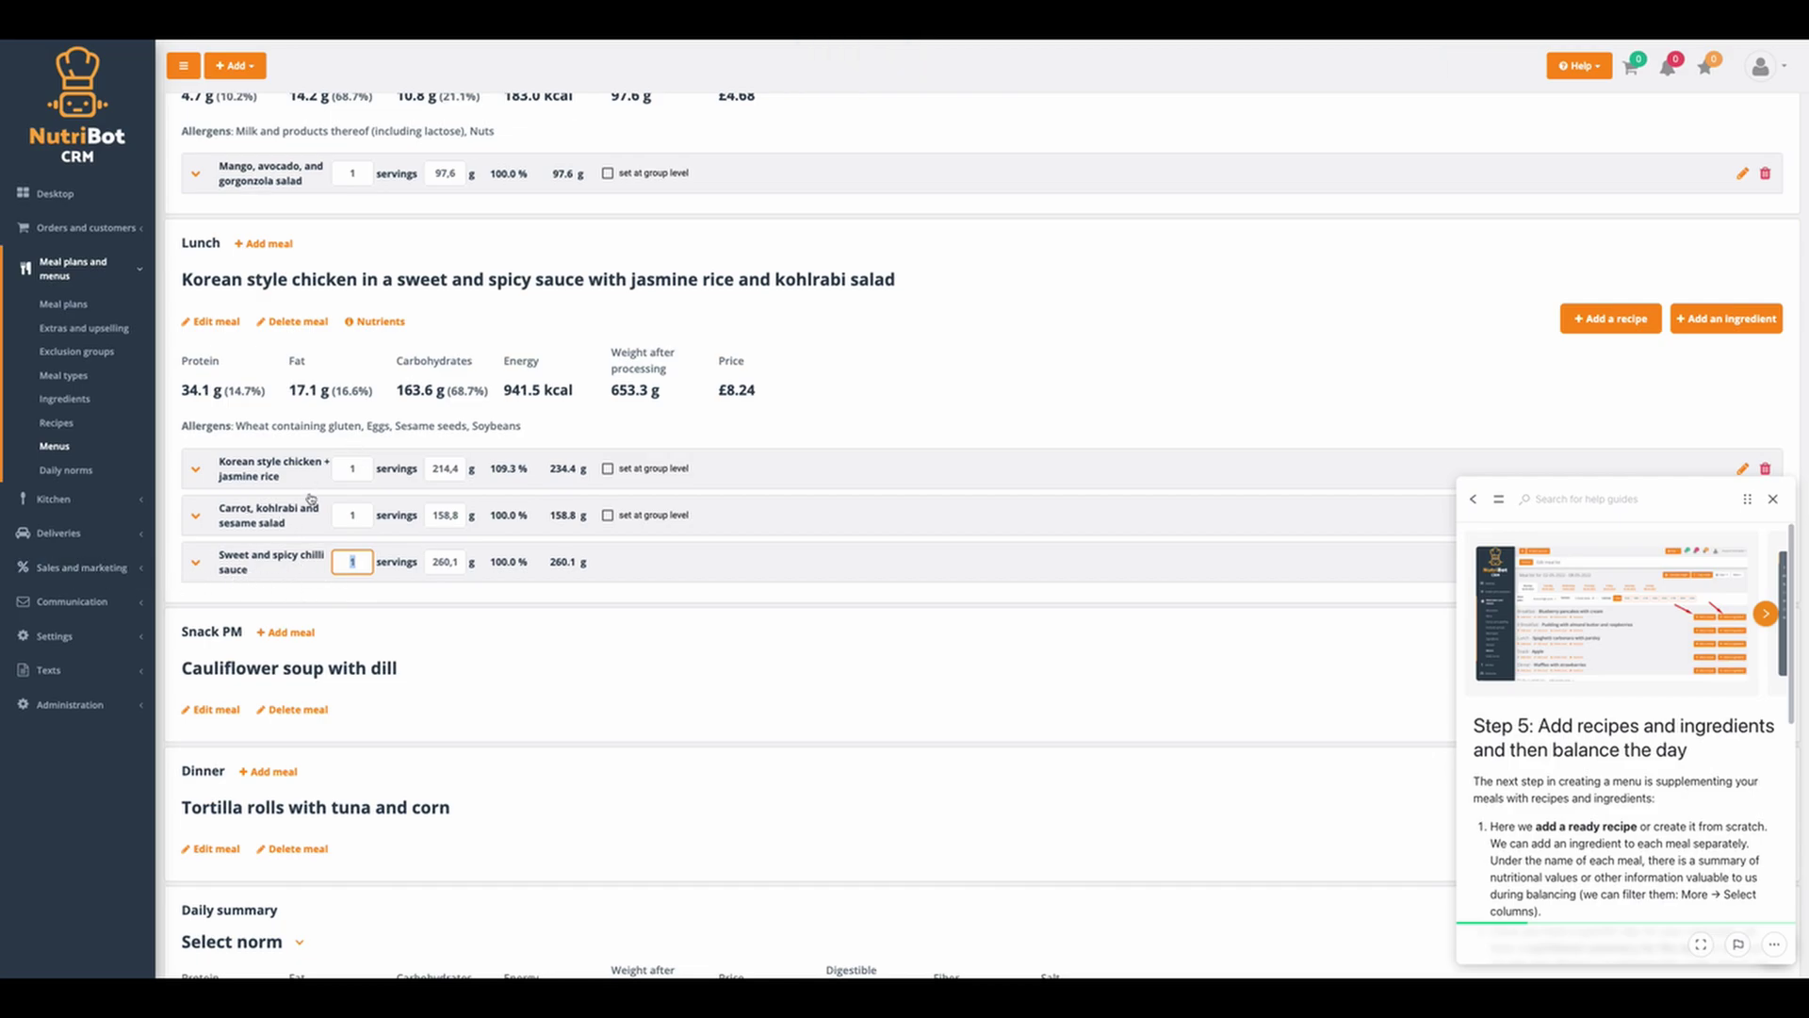
- Set the Korean style chicken + jasmine rice recipe in Lunch to 0,75 servings
click(357, 468)
key(BackSpace)
text(0)
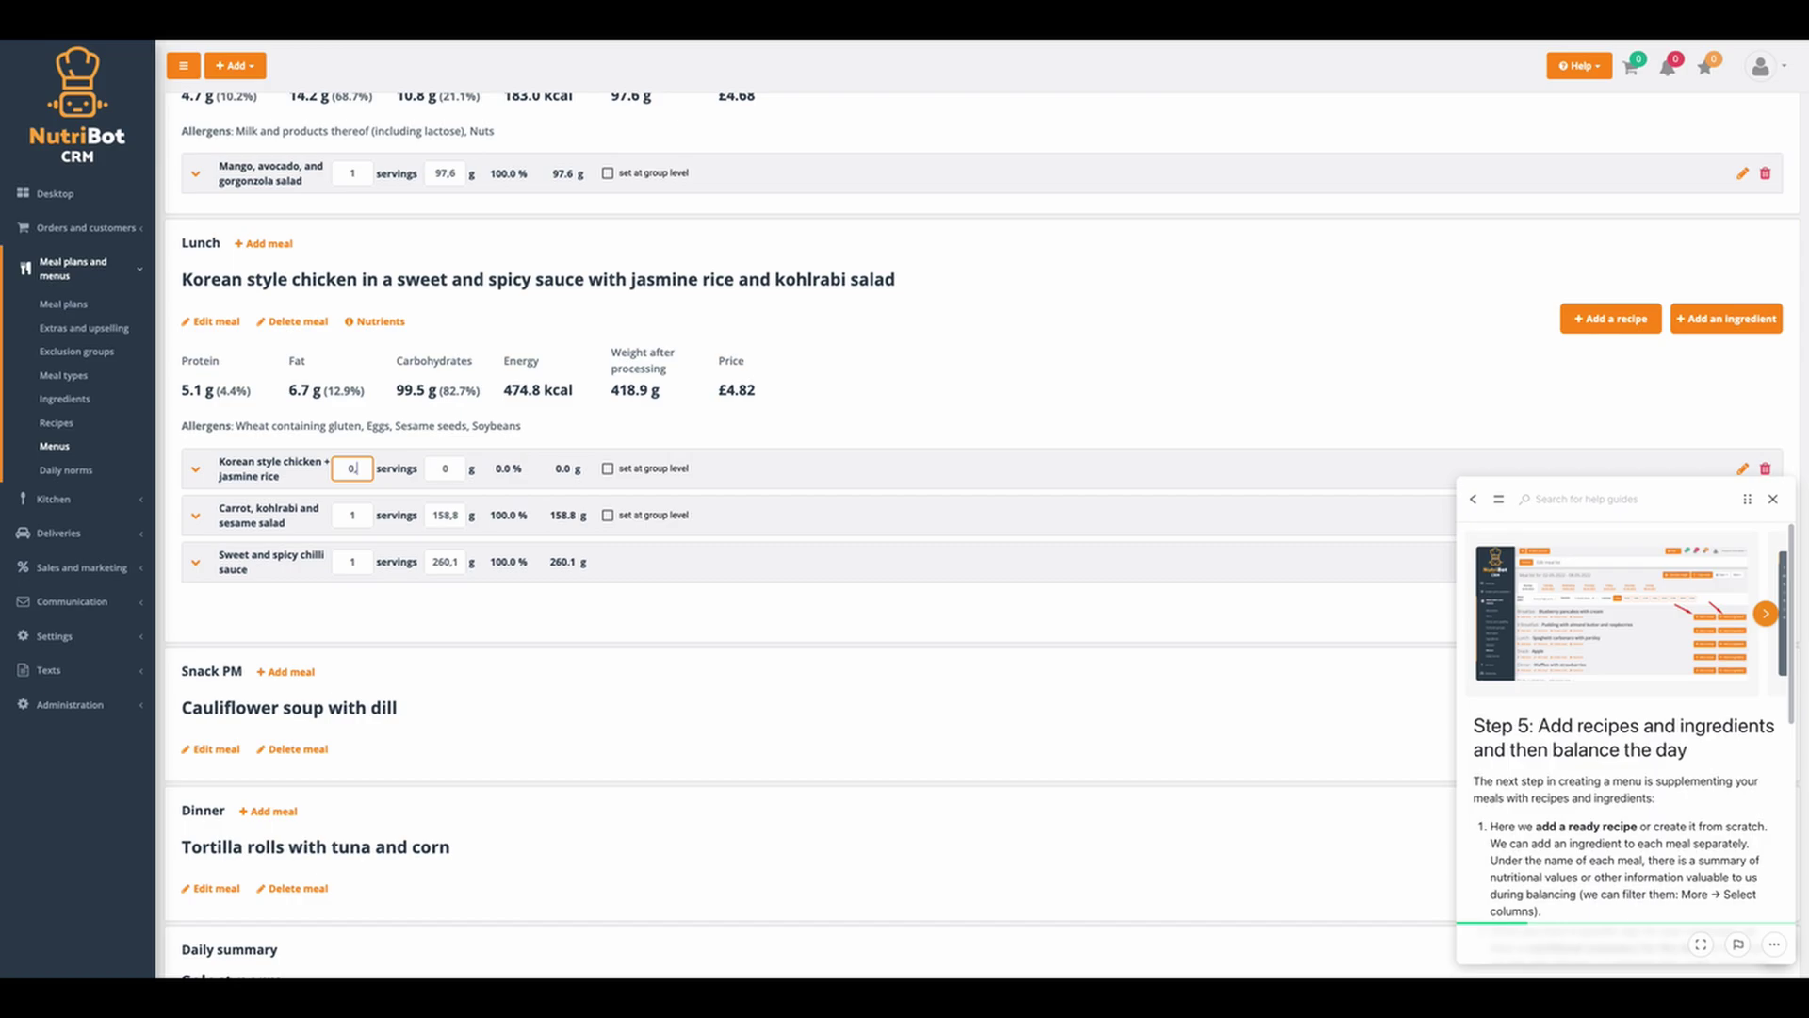
text(,75)
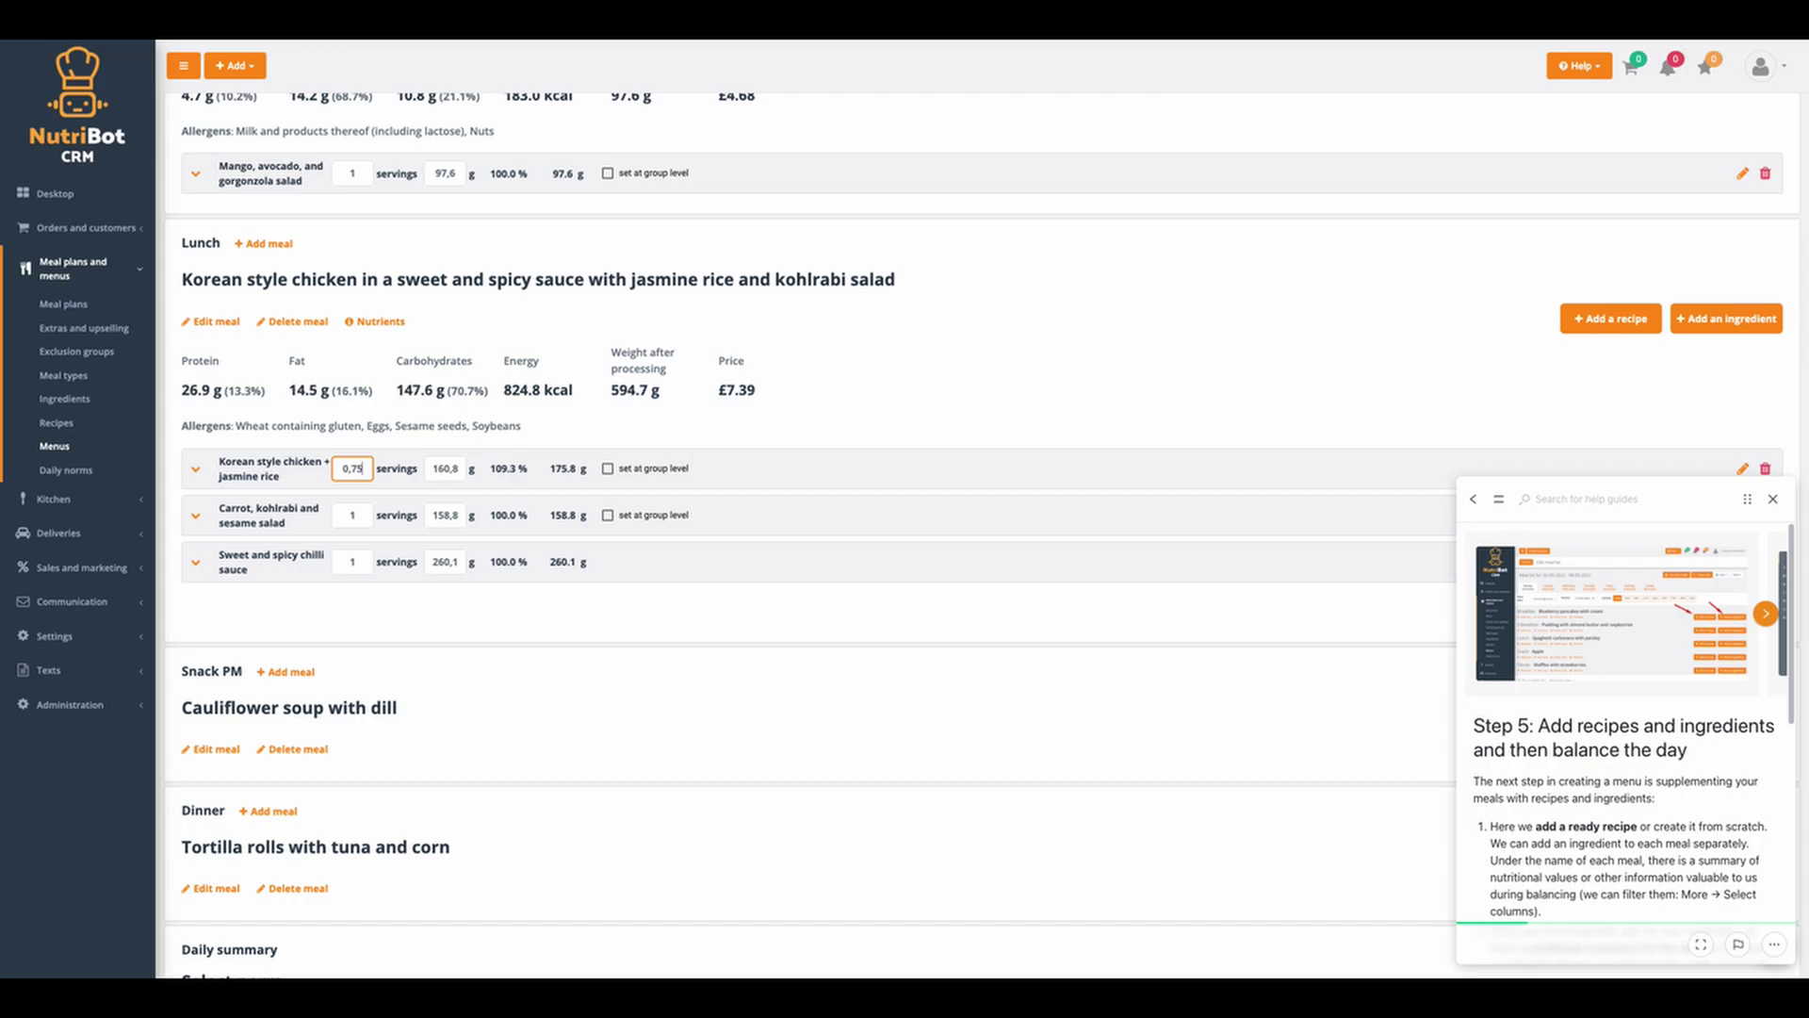
click(424, 624)
- Set the carrot, kohlrabi and sesame salad in Lunch to 0,5 servings
click(361, 519)
key(BackSpace)
text(0,5)
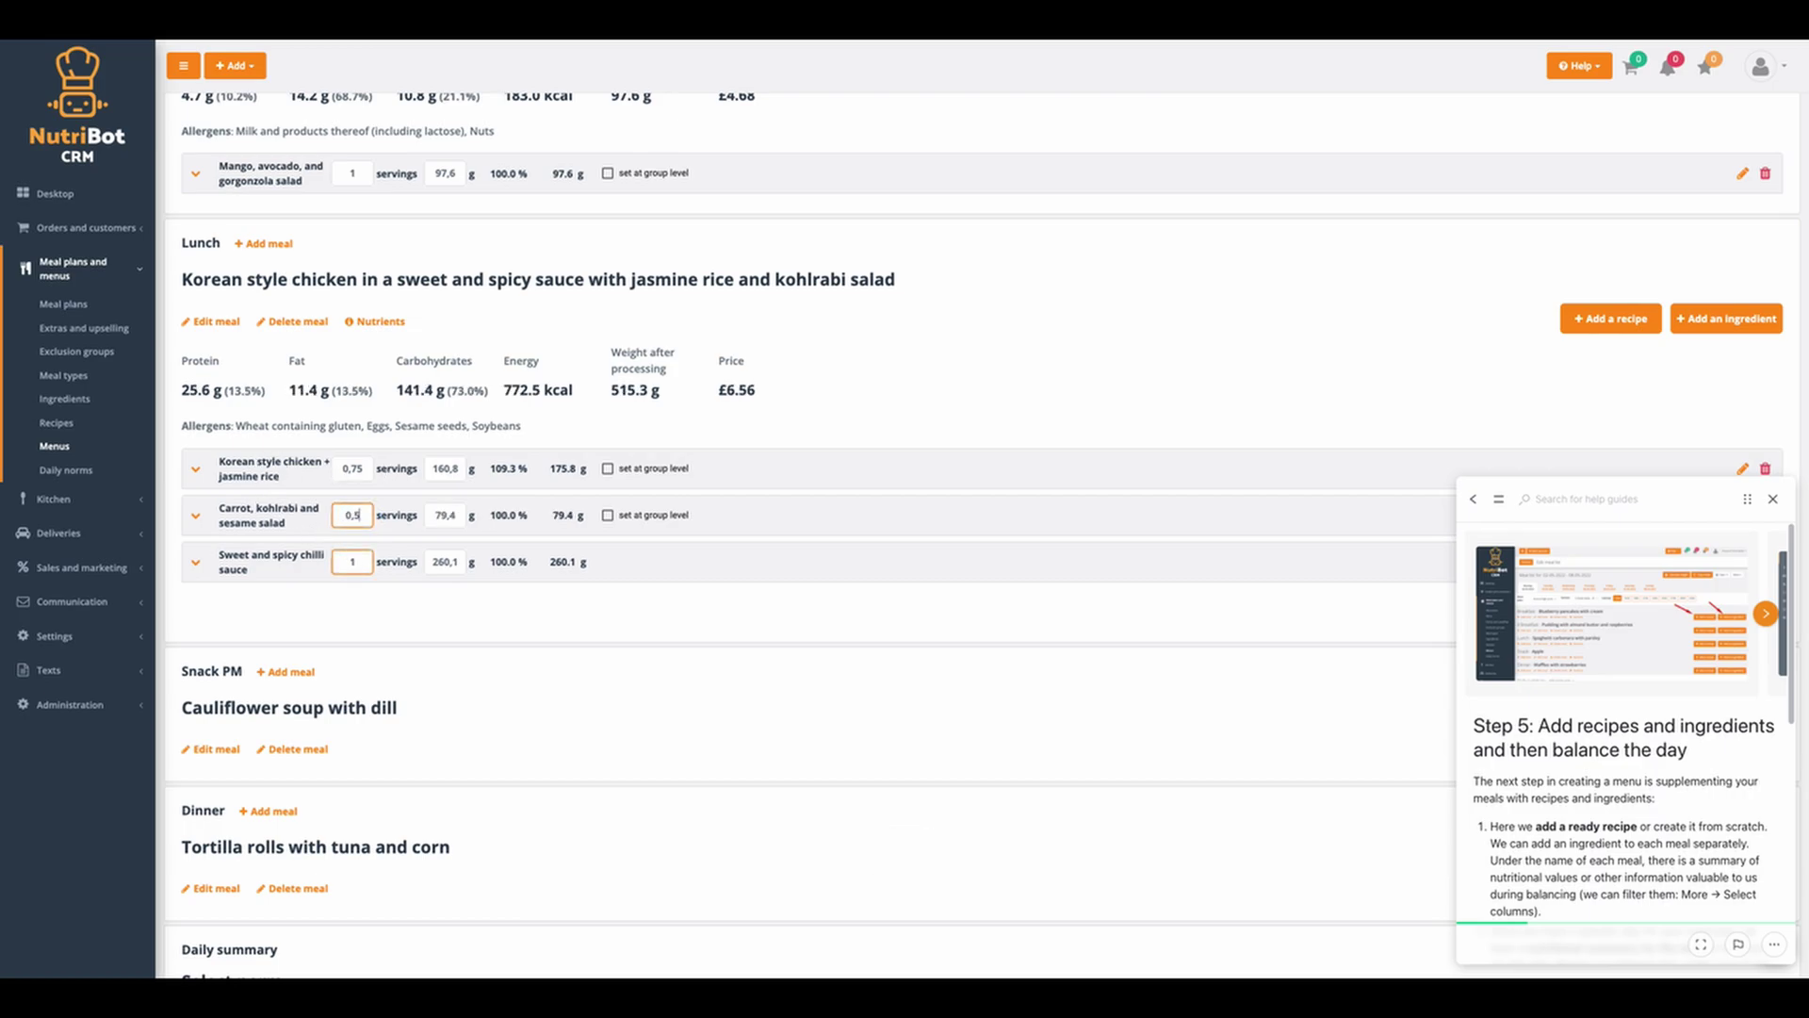
click(358, 618)
- Set the sweet and spicy chilli sauce in Lunch to 0,06 servings
click(352, 562)
key(BackSpace)
text(0,06)
click(393, 619)
- Expand the Korean style chicken + jasmine rice recipe in Lunch to examine its ingredient groups and amounts
scroll(393, 618, down, 1)
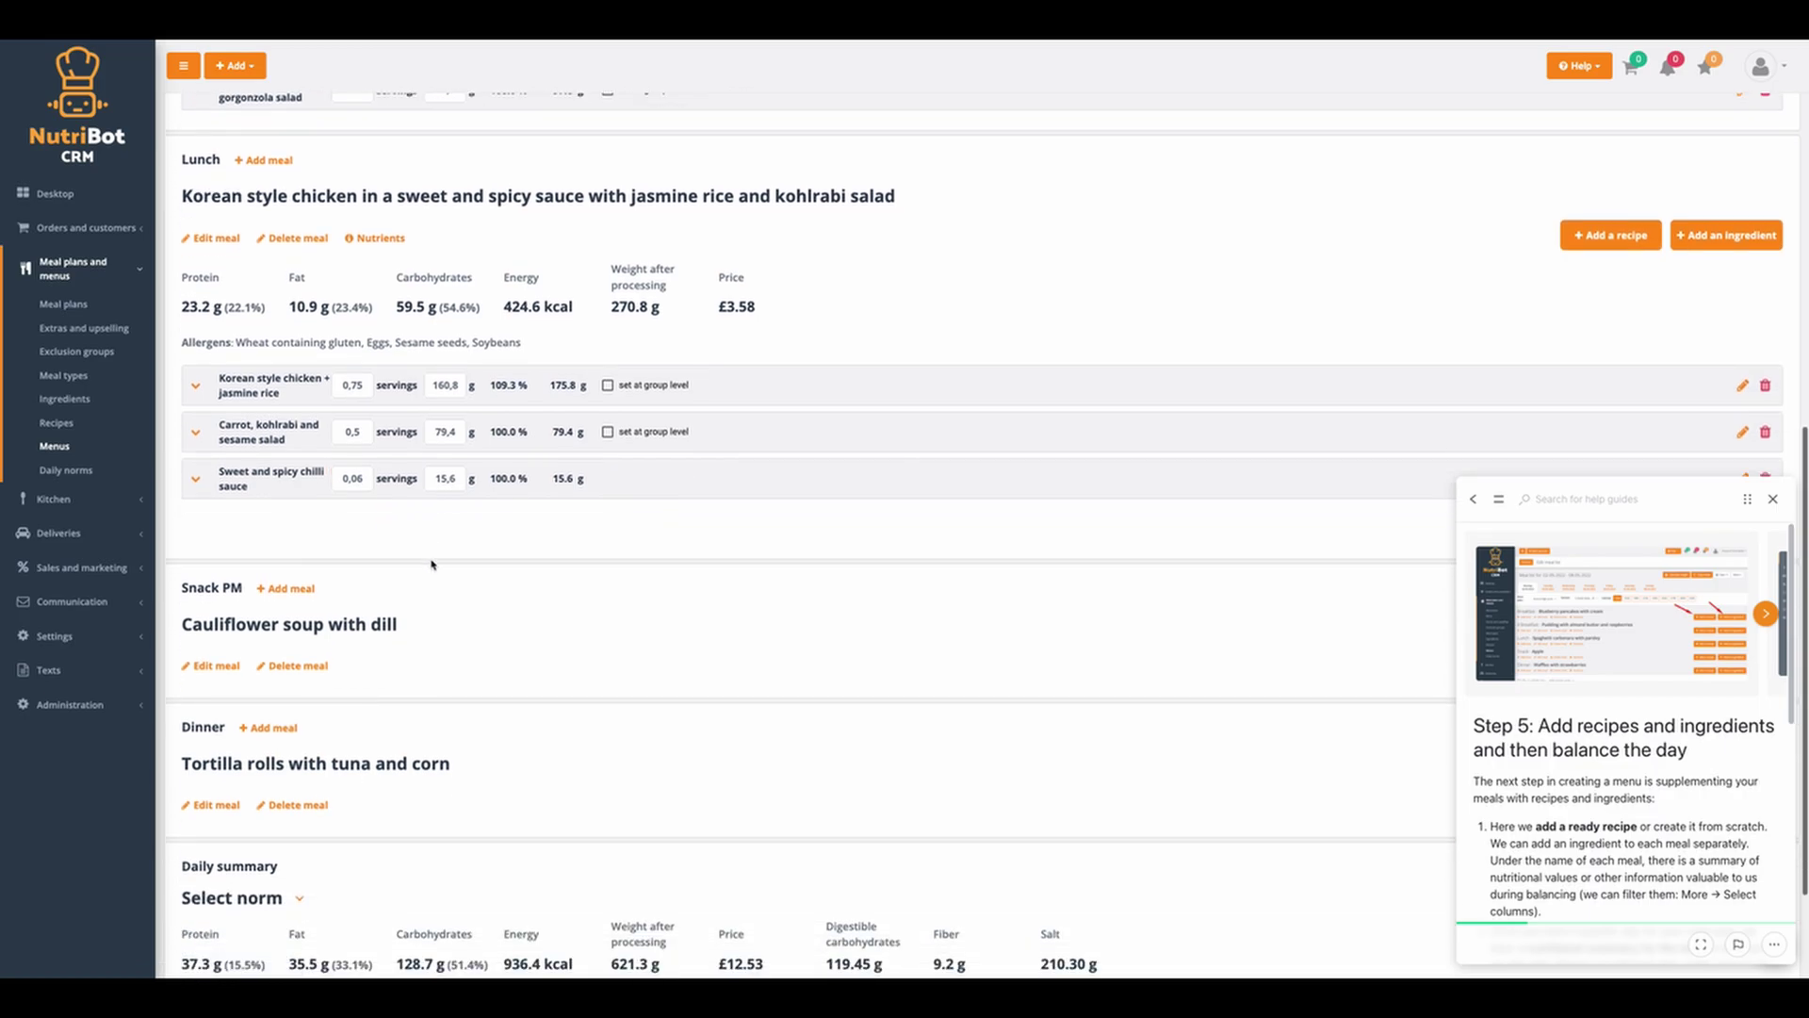
click(270, 394)
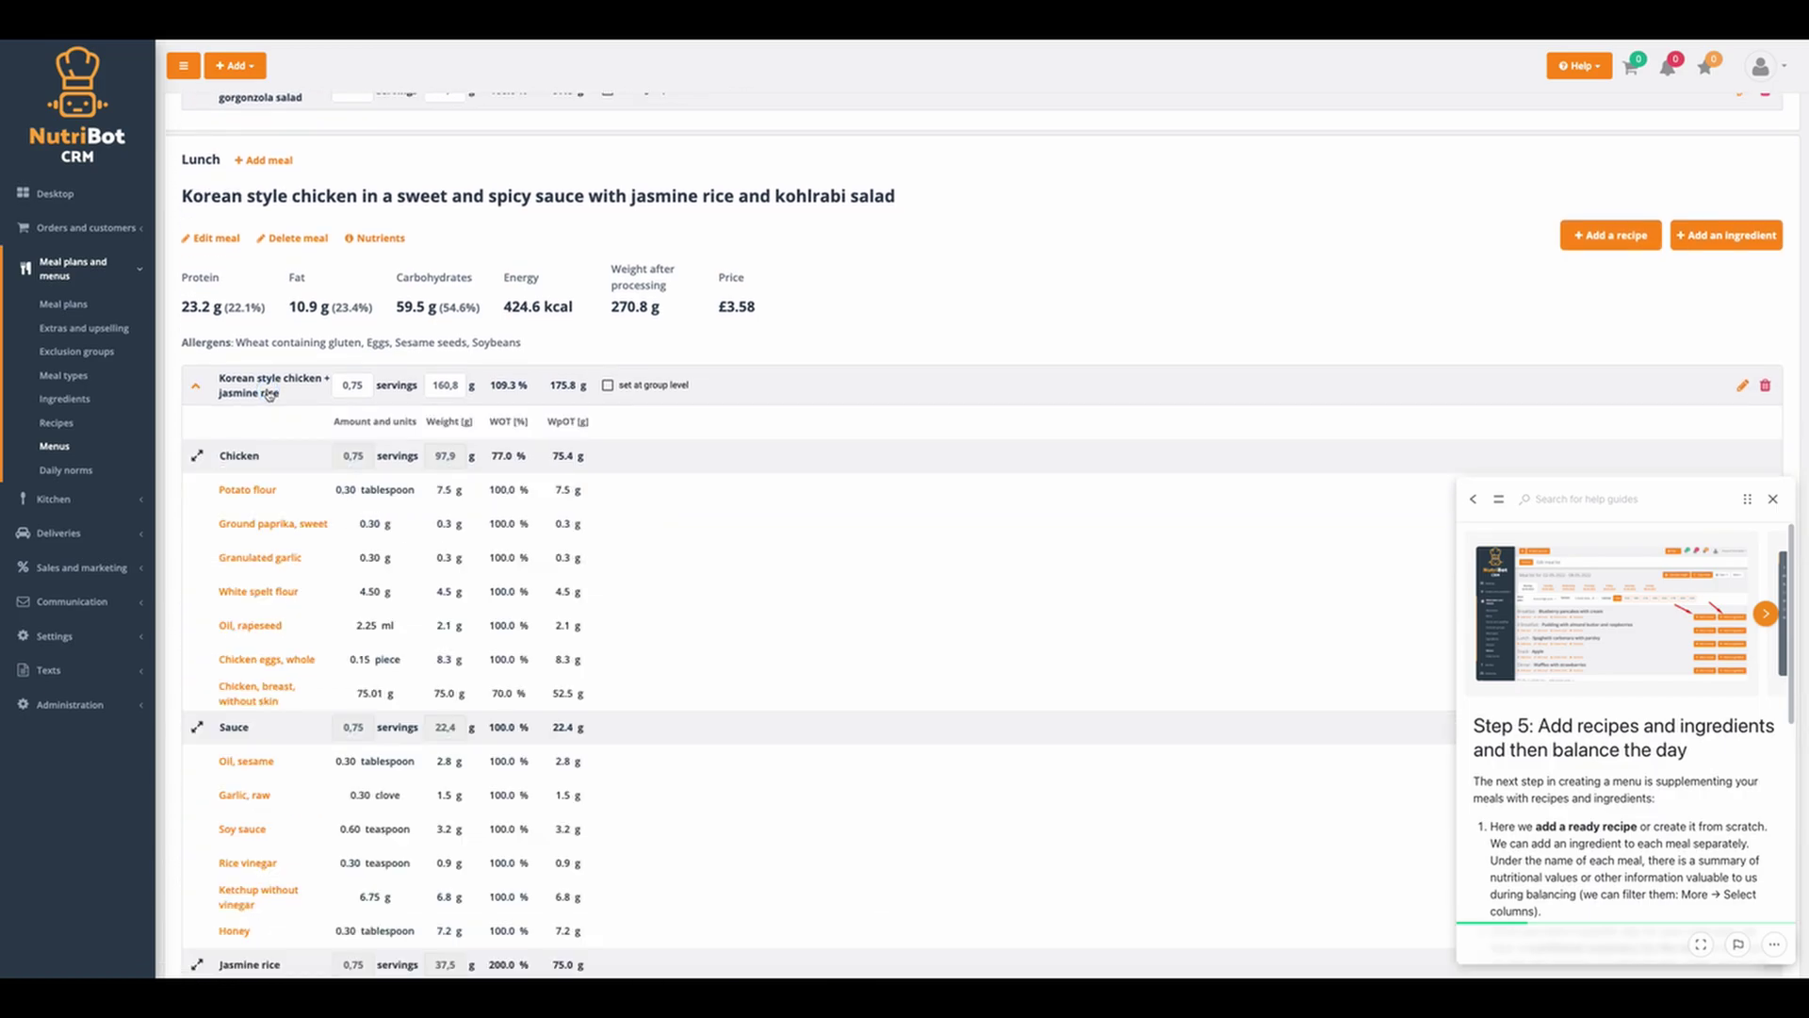
scroll(276, 534, down, 1)
click(348, 330)
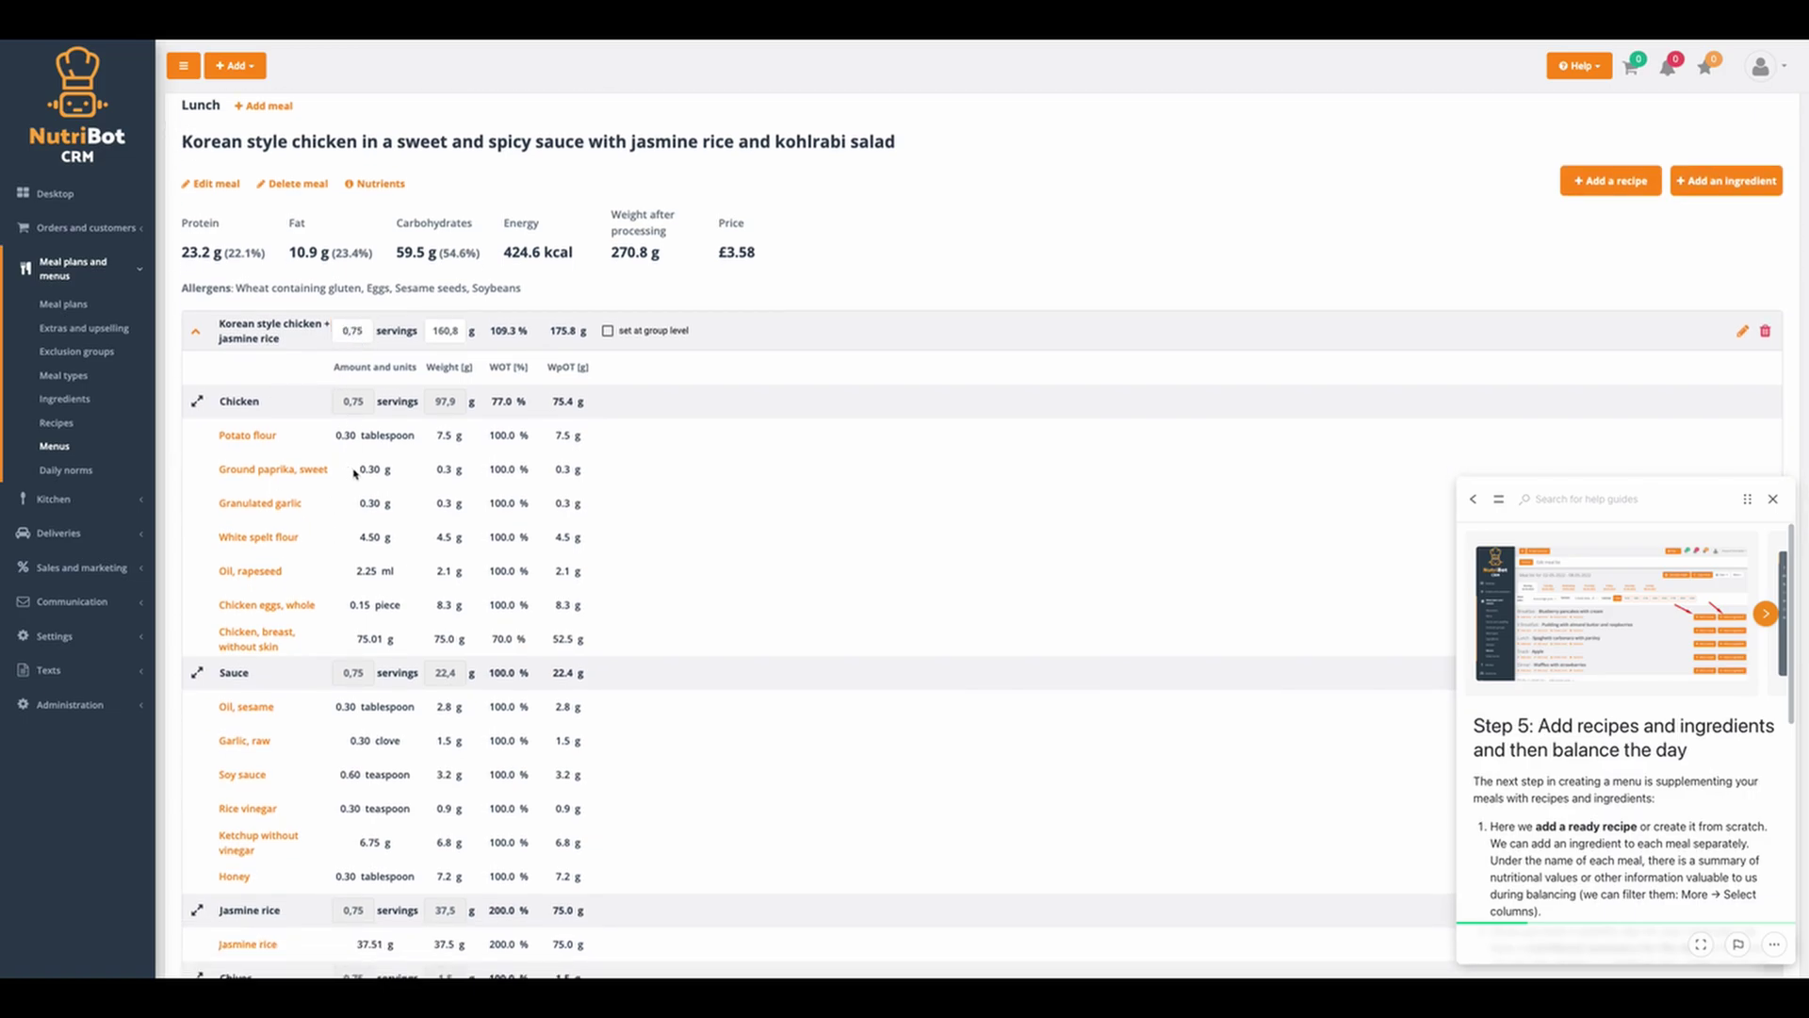
- Try the Korean style chicken + jasmine rice recipe in Lunch at 1 serving and restore it to 0,75 servings
scroll(377, 816, down, 3)
scroll(347, 415, up, 4)
double_click(348, 415)
text(1)
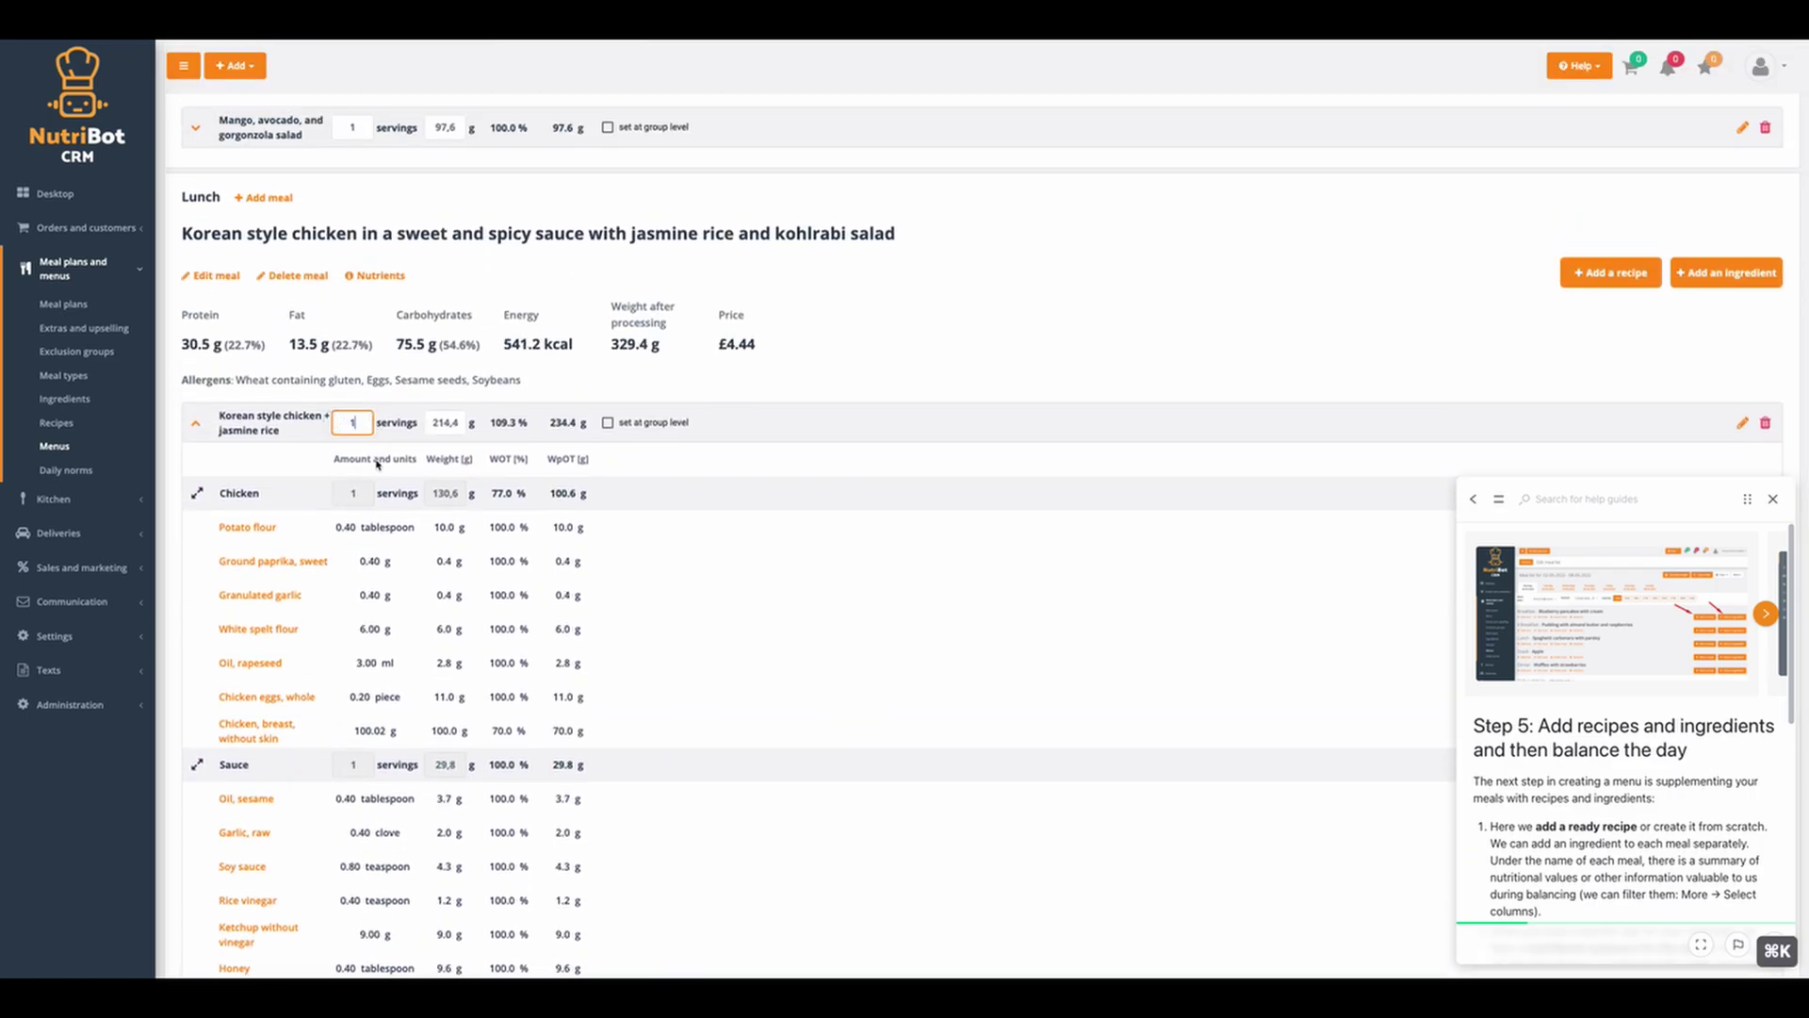
click(403, 404)
double_click(352, 422)
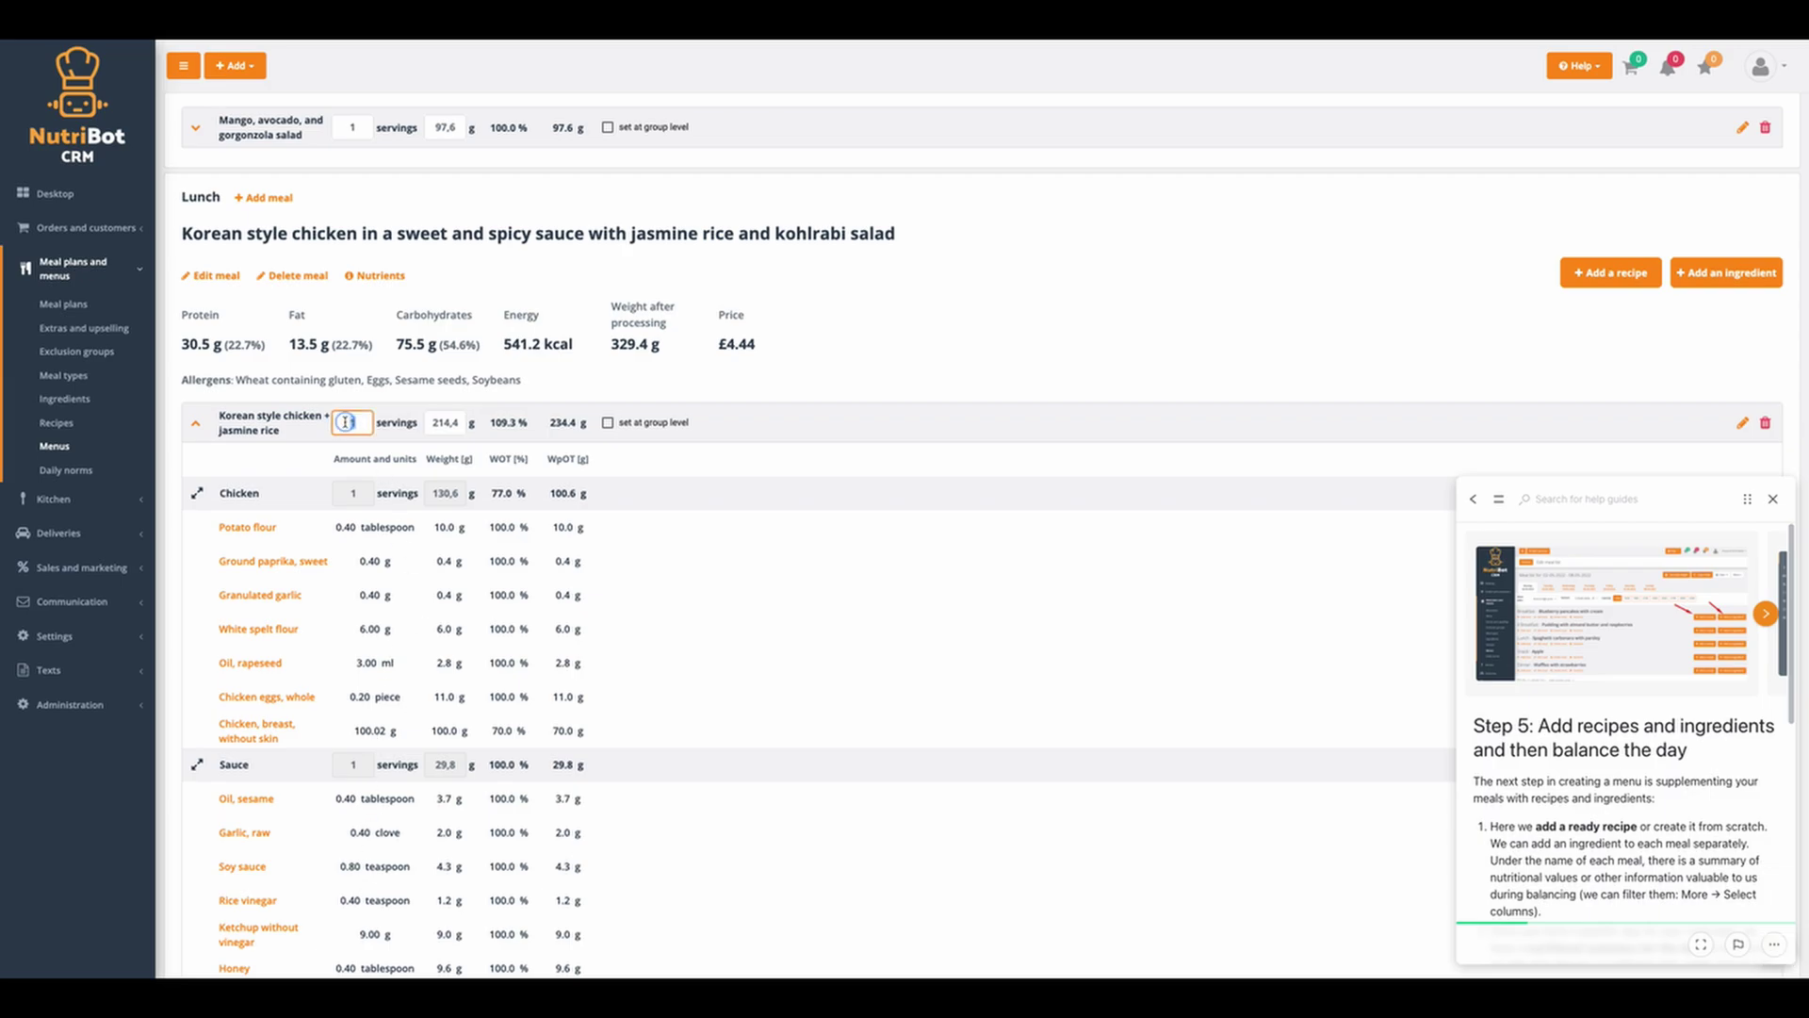
text(0,75)
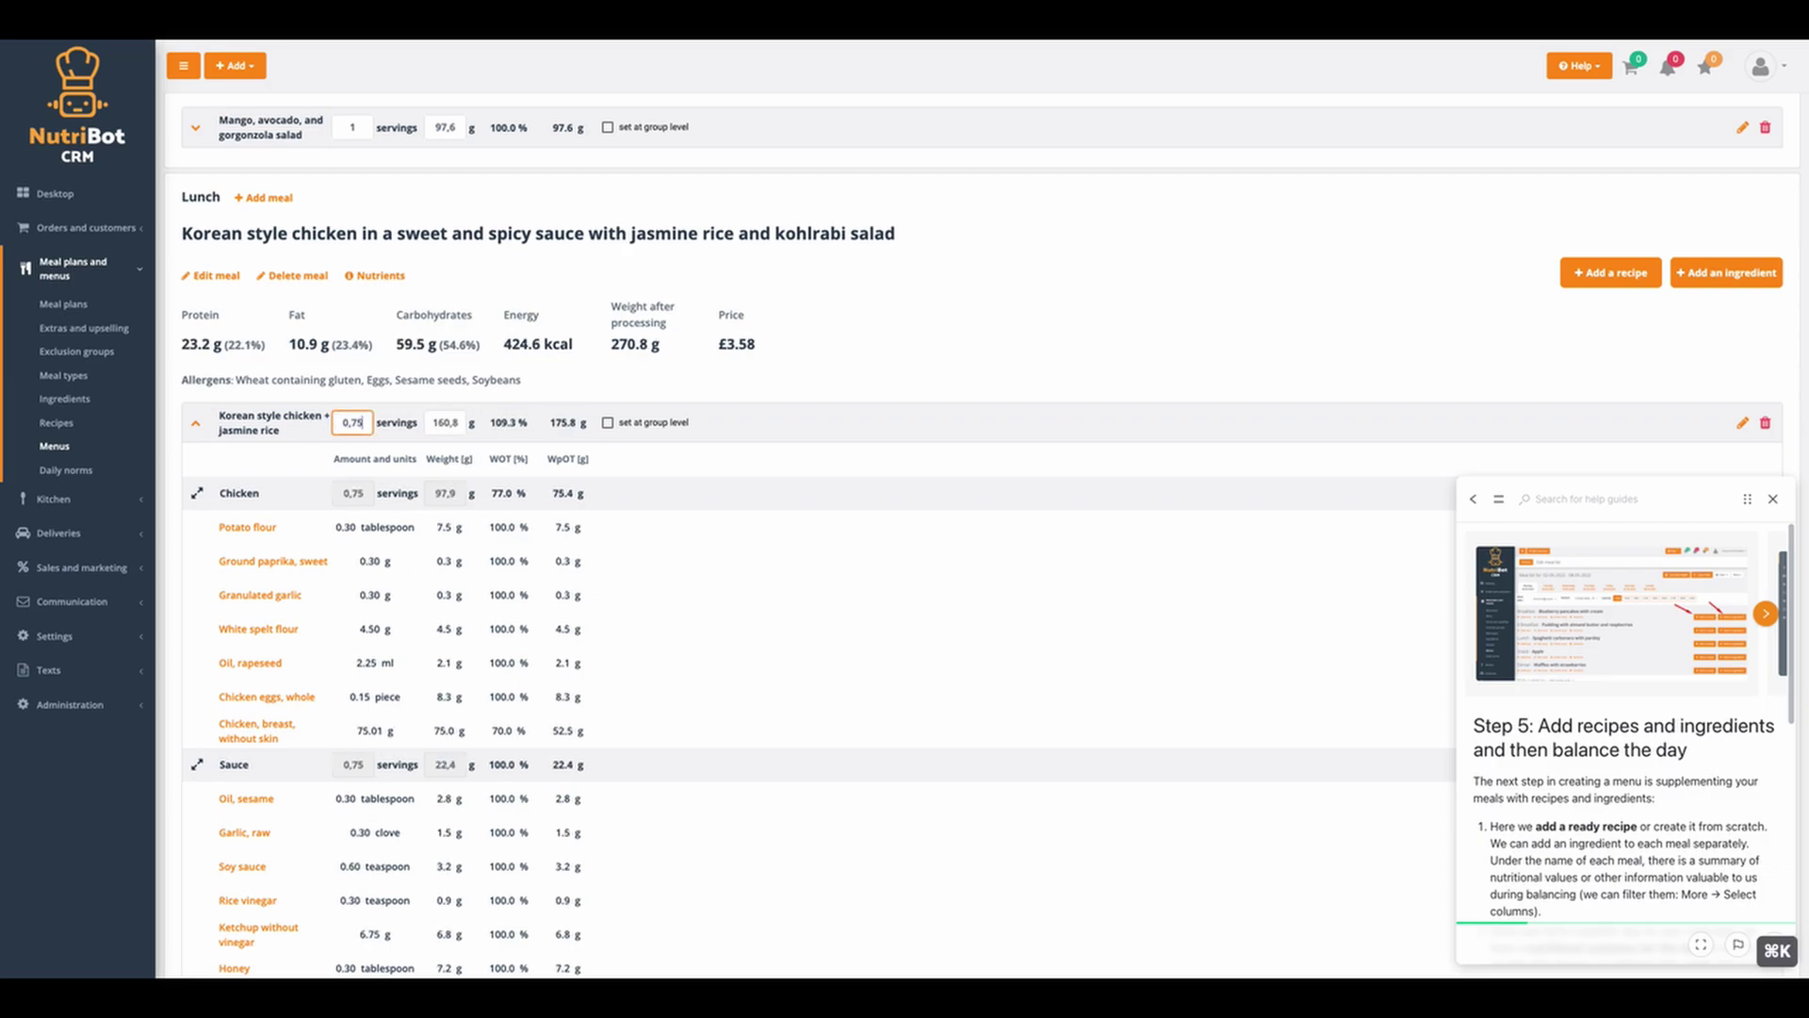
click(599, 380)
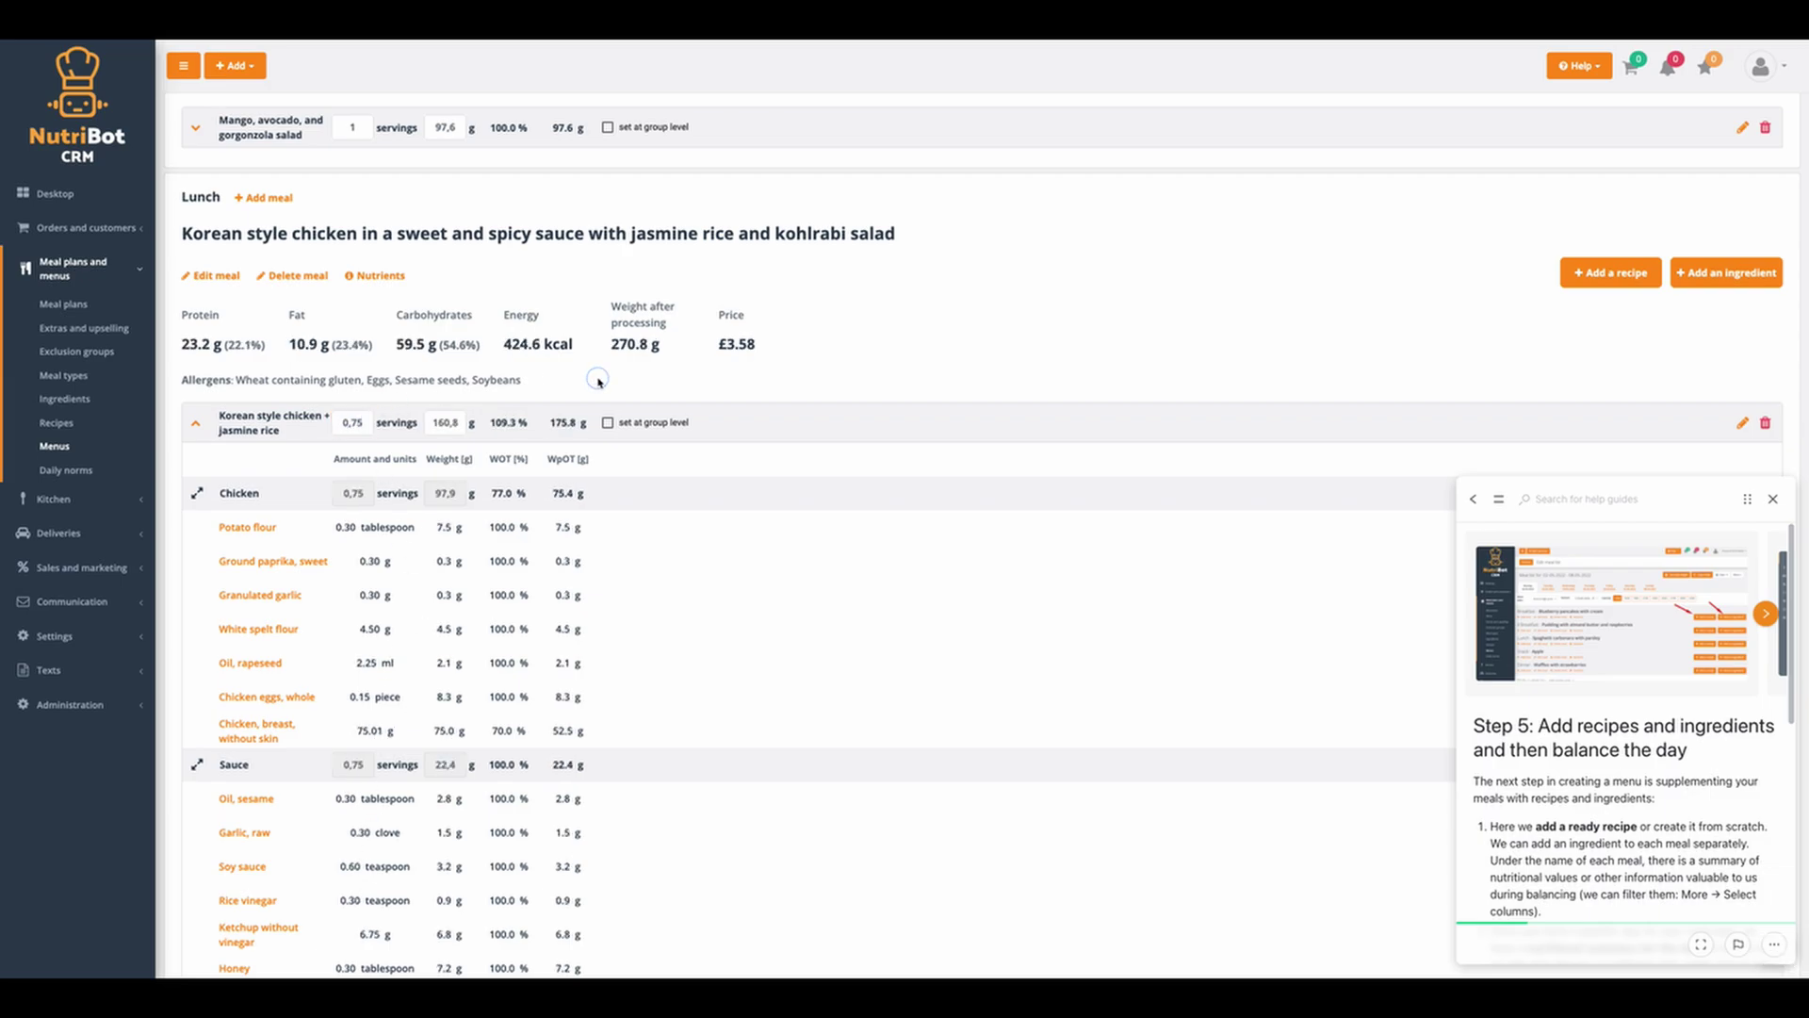
- Collapse the Korean style chicken + jasmine rice recipe and move the help guide off the meals' recipe and ingredient controls
click(253, 430)
scroll(388, 492, down, 1)
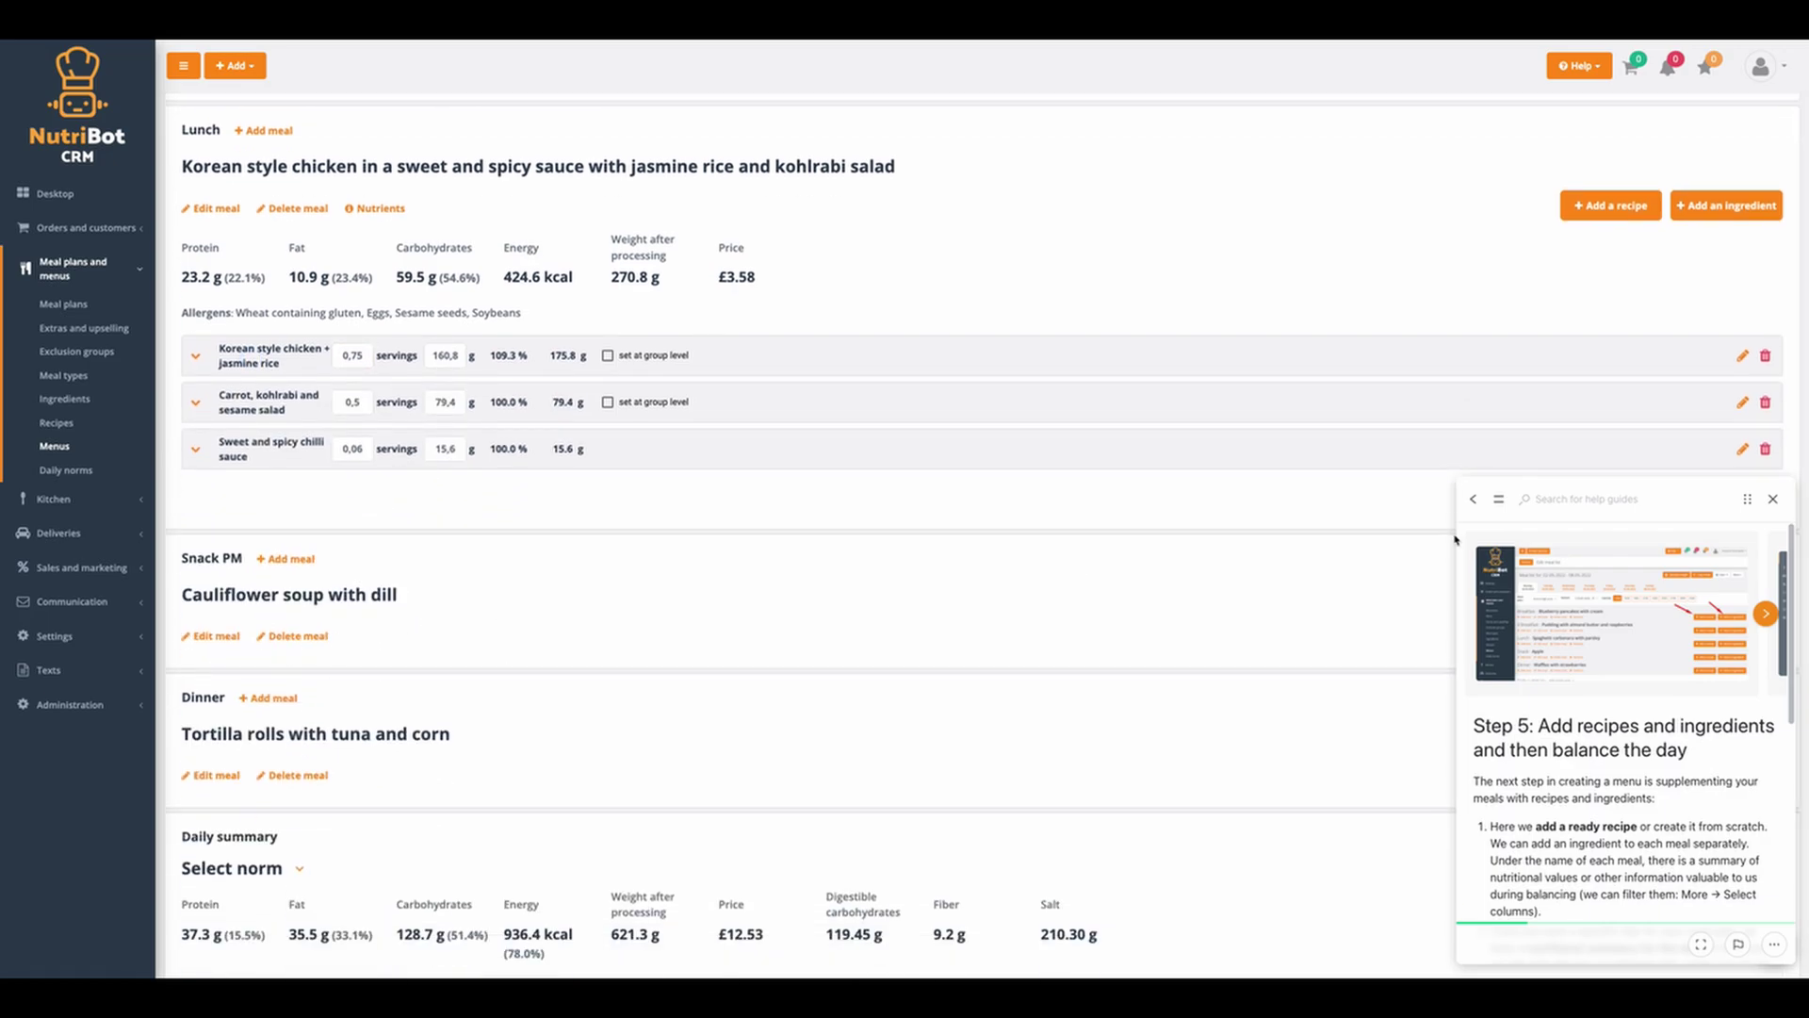
drag(1747, 499, 1444, 498)
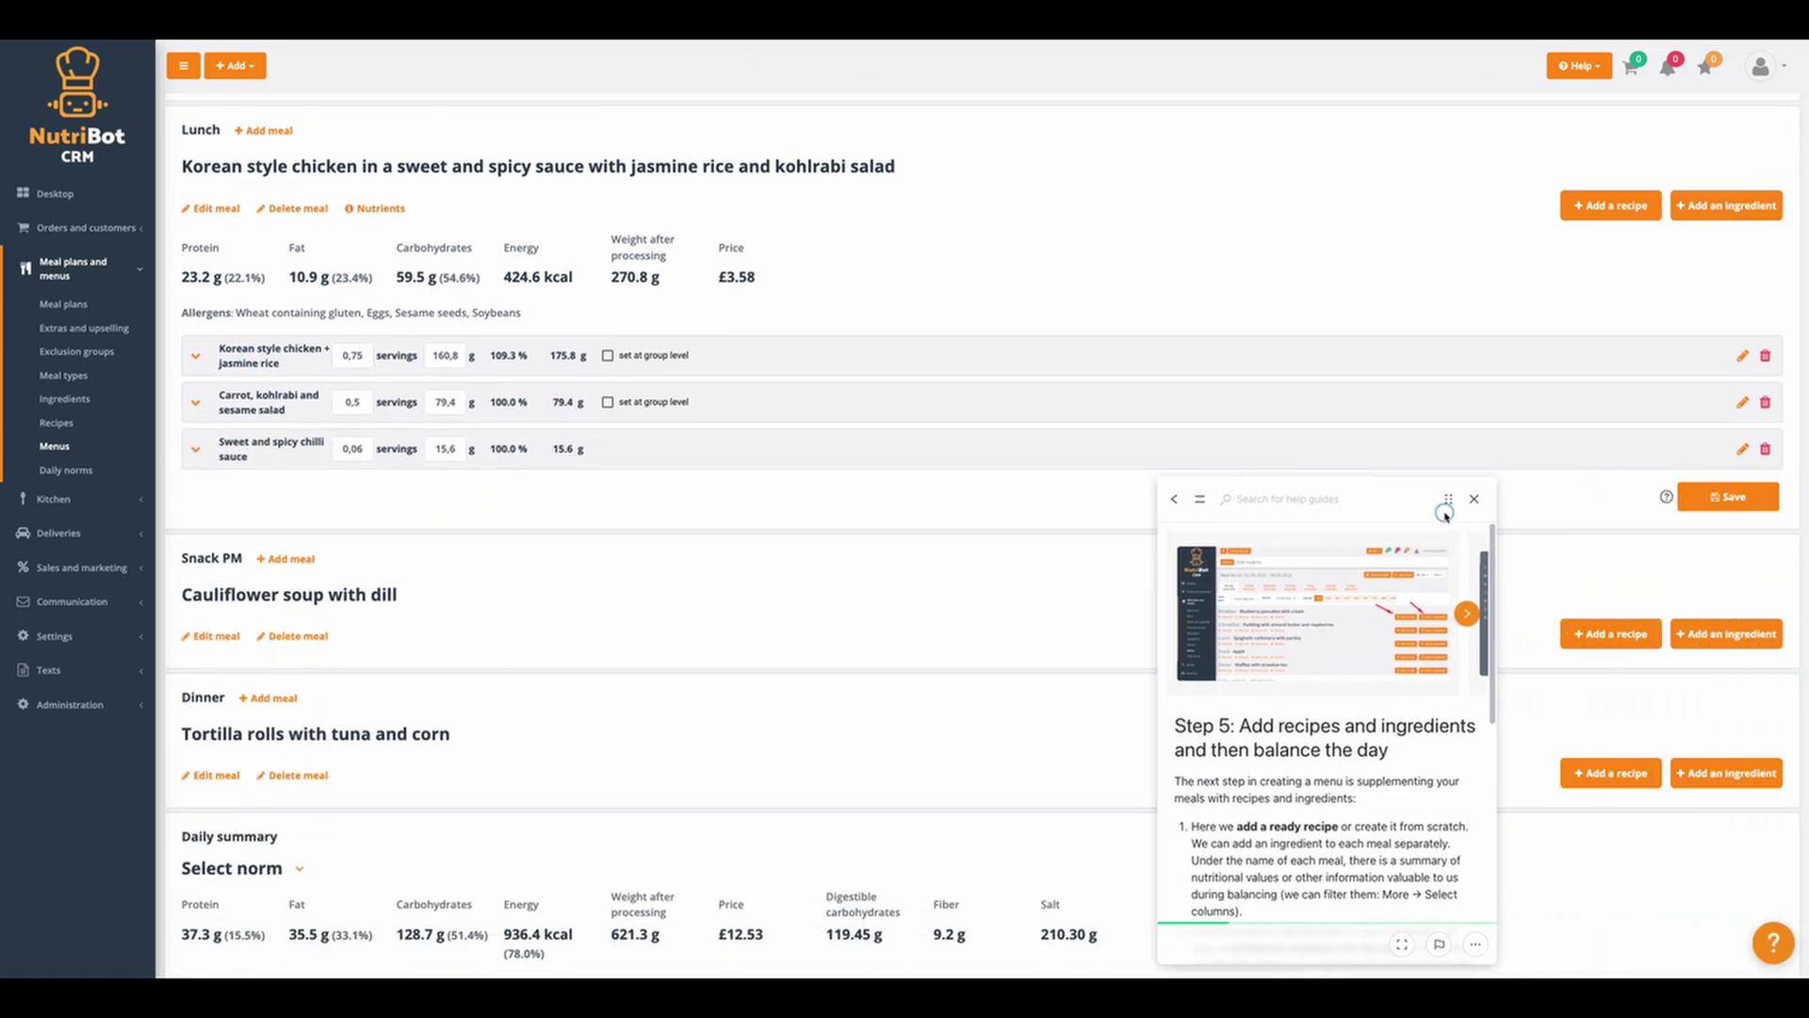
- Find recipes matching "cauli" for Snack PM and add the Cauliflower soup recipe to it
click(1595, 635)
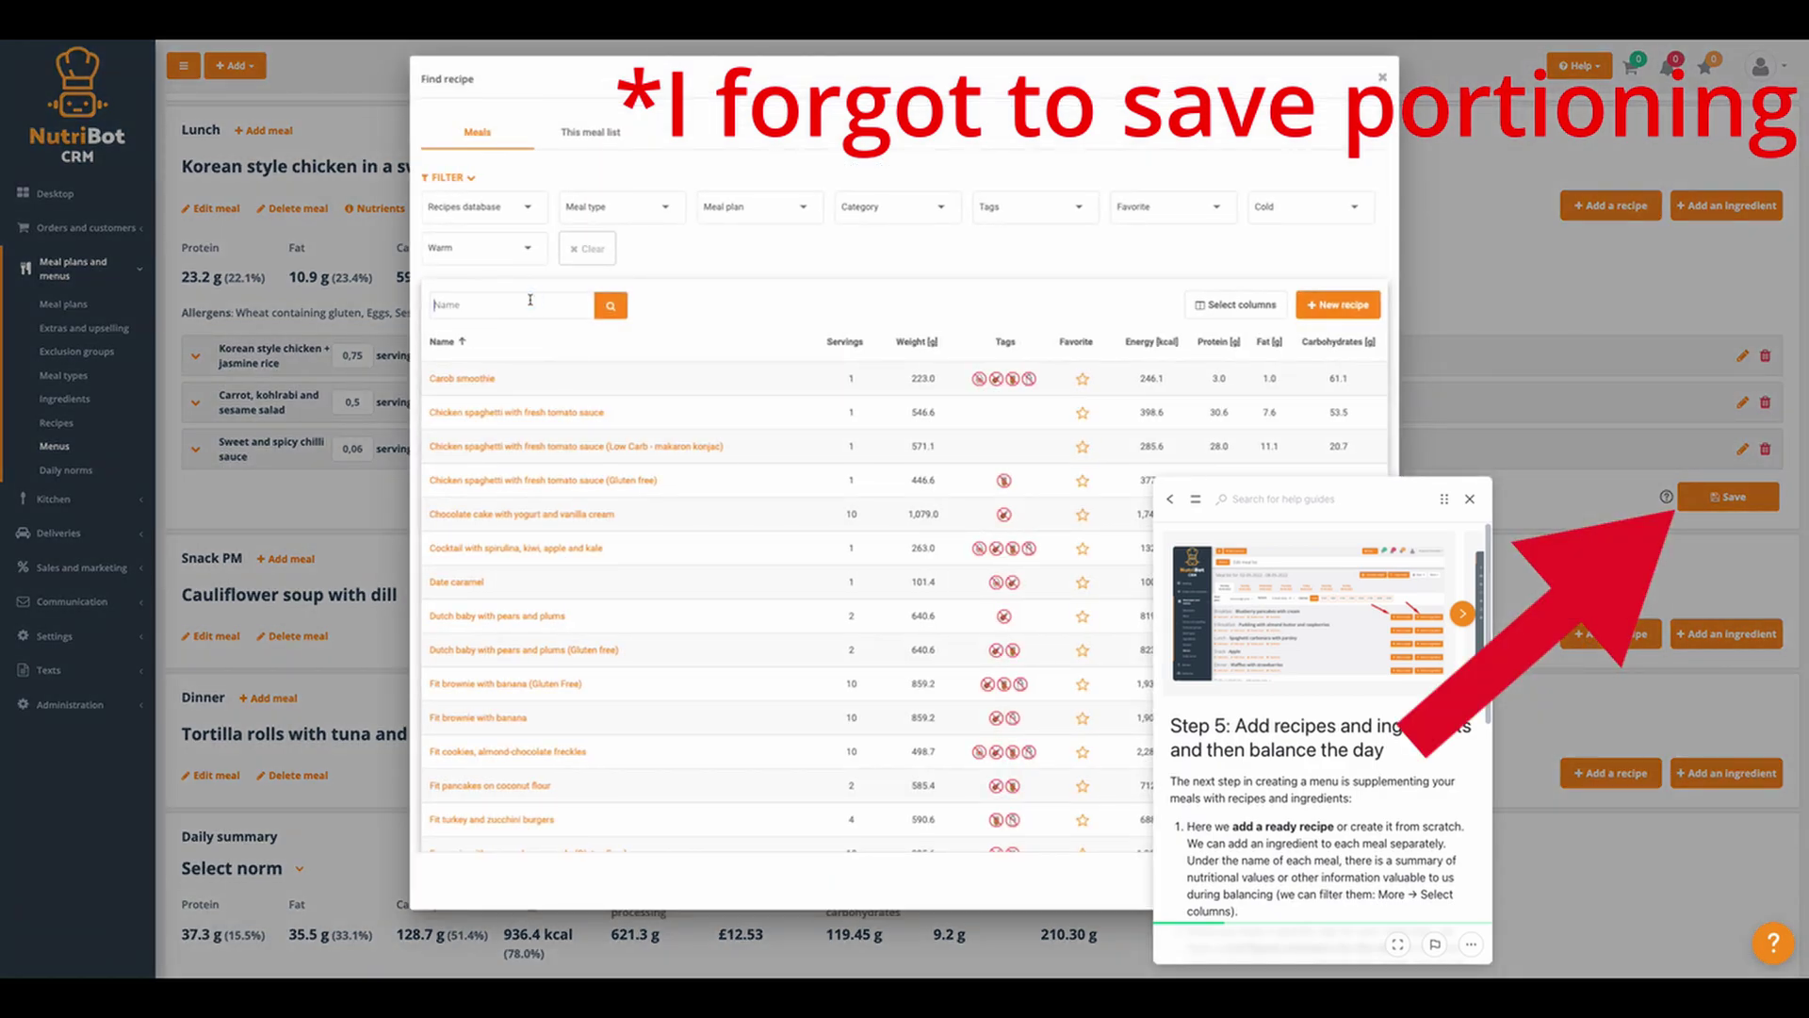
key(Return)
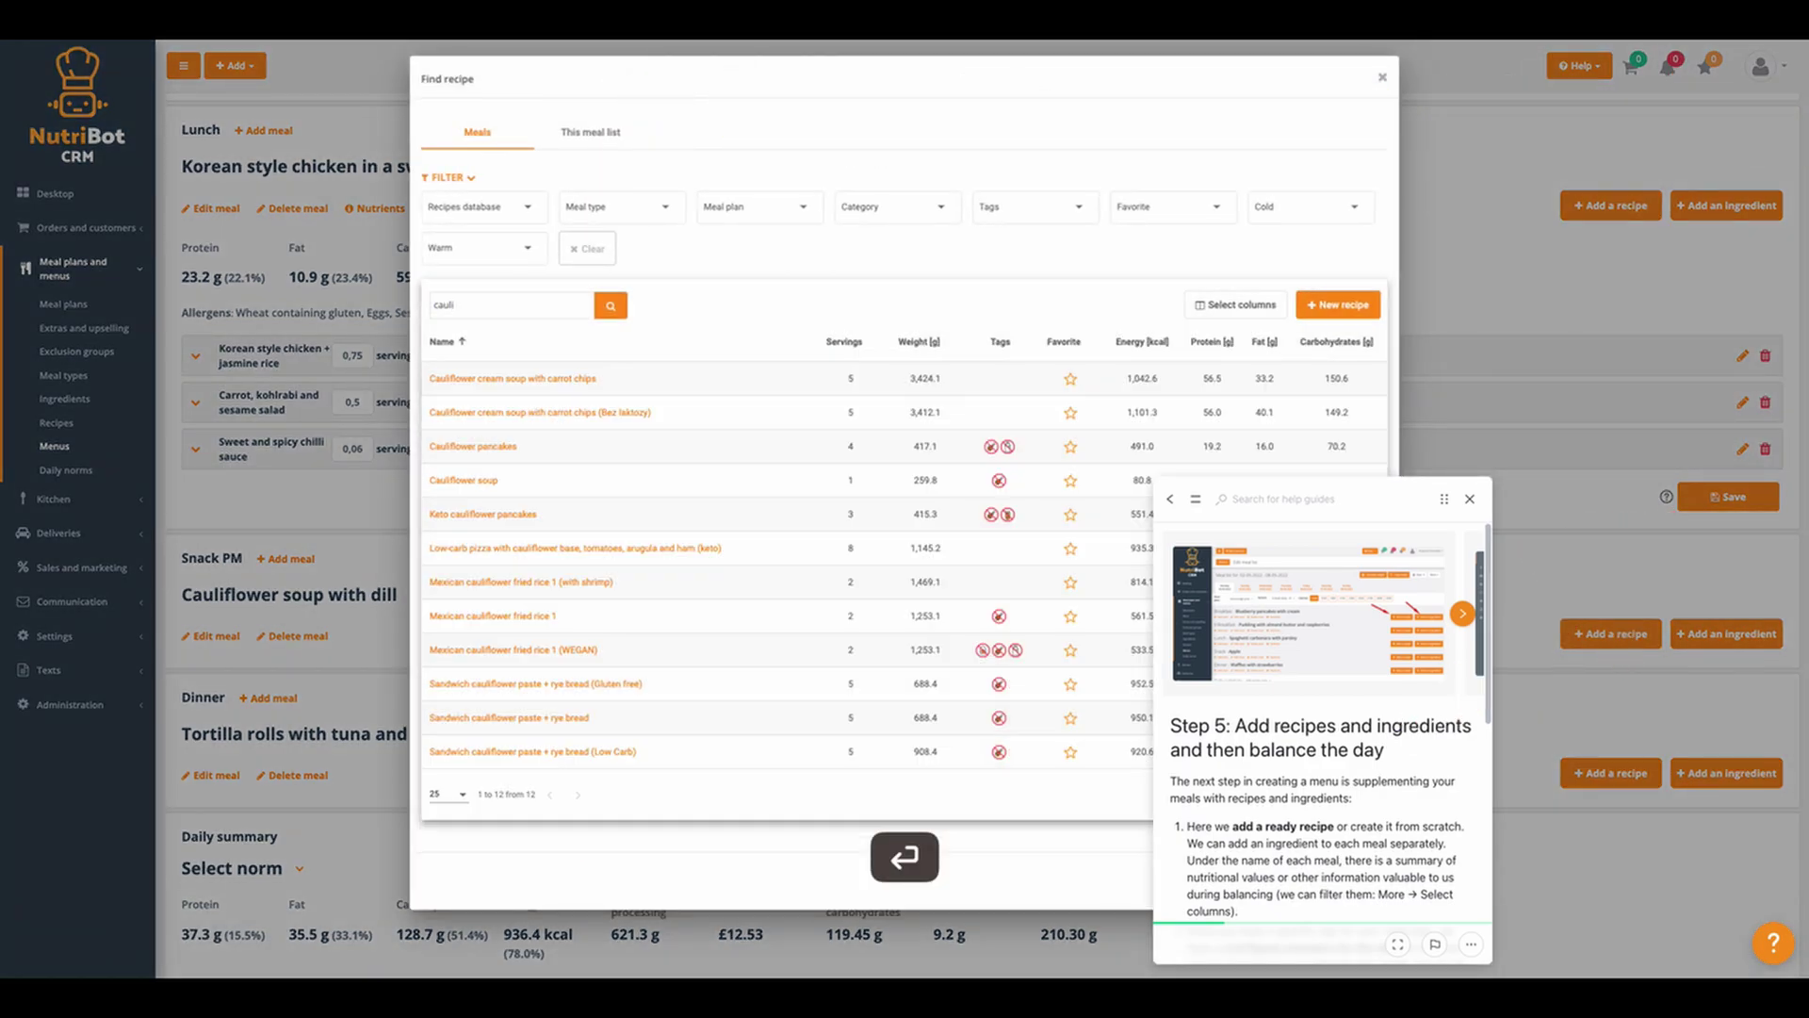
click(486, 481)
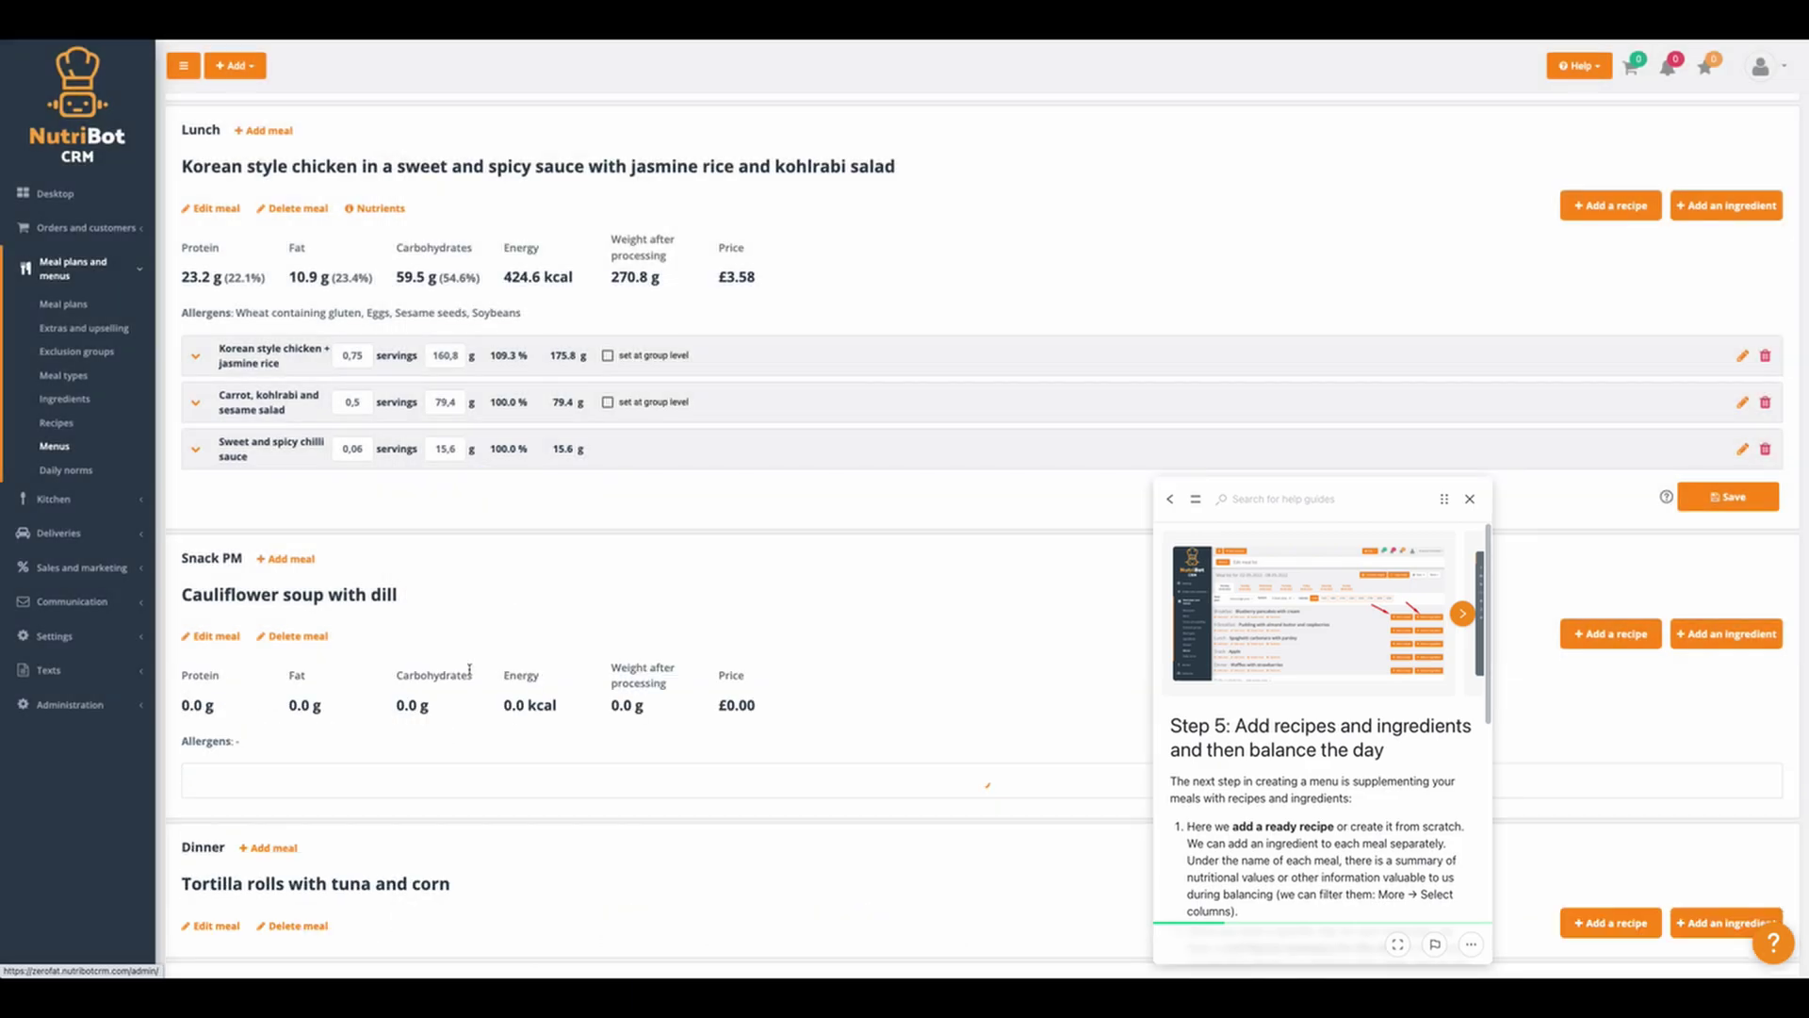
- Search for "tortilla rol" and add the Tortilla rolls with tuna and corn recipe to Dinner
scroll(625, 638, down, 3)
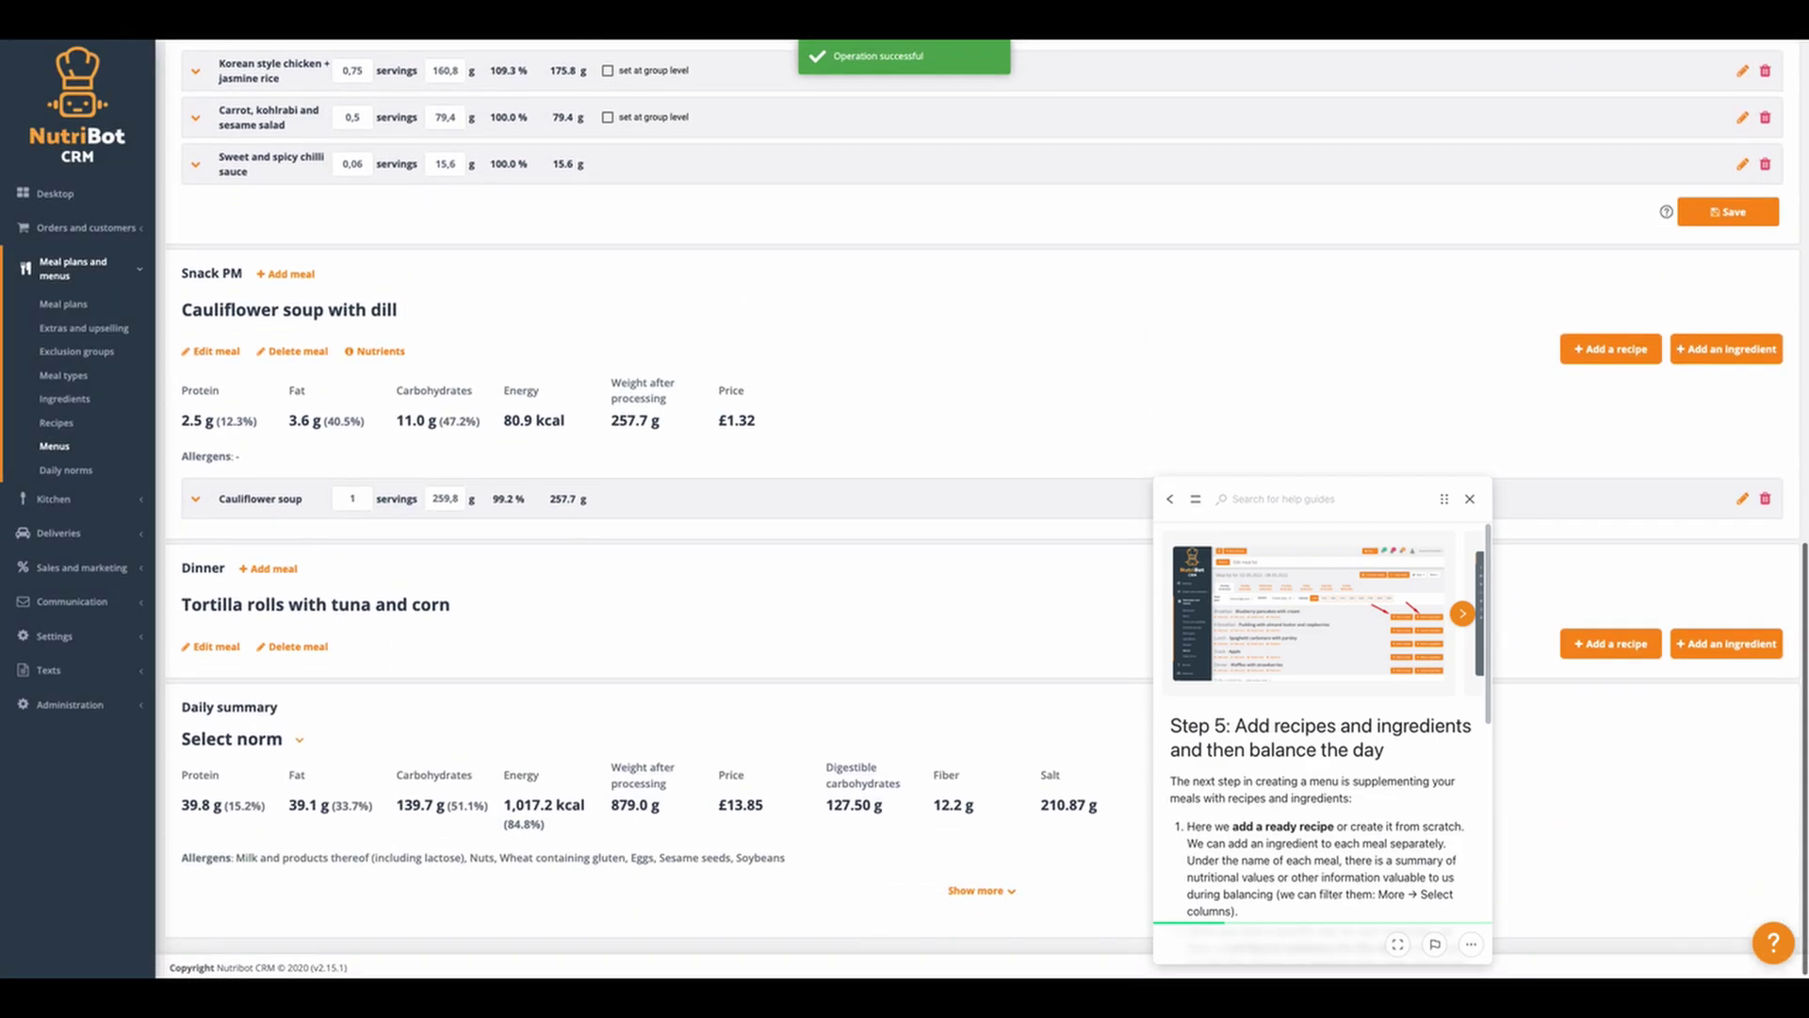
click(1611, 644)
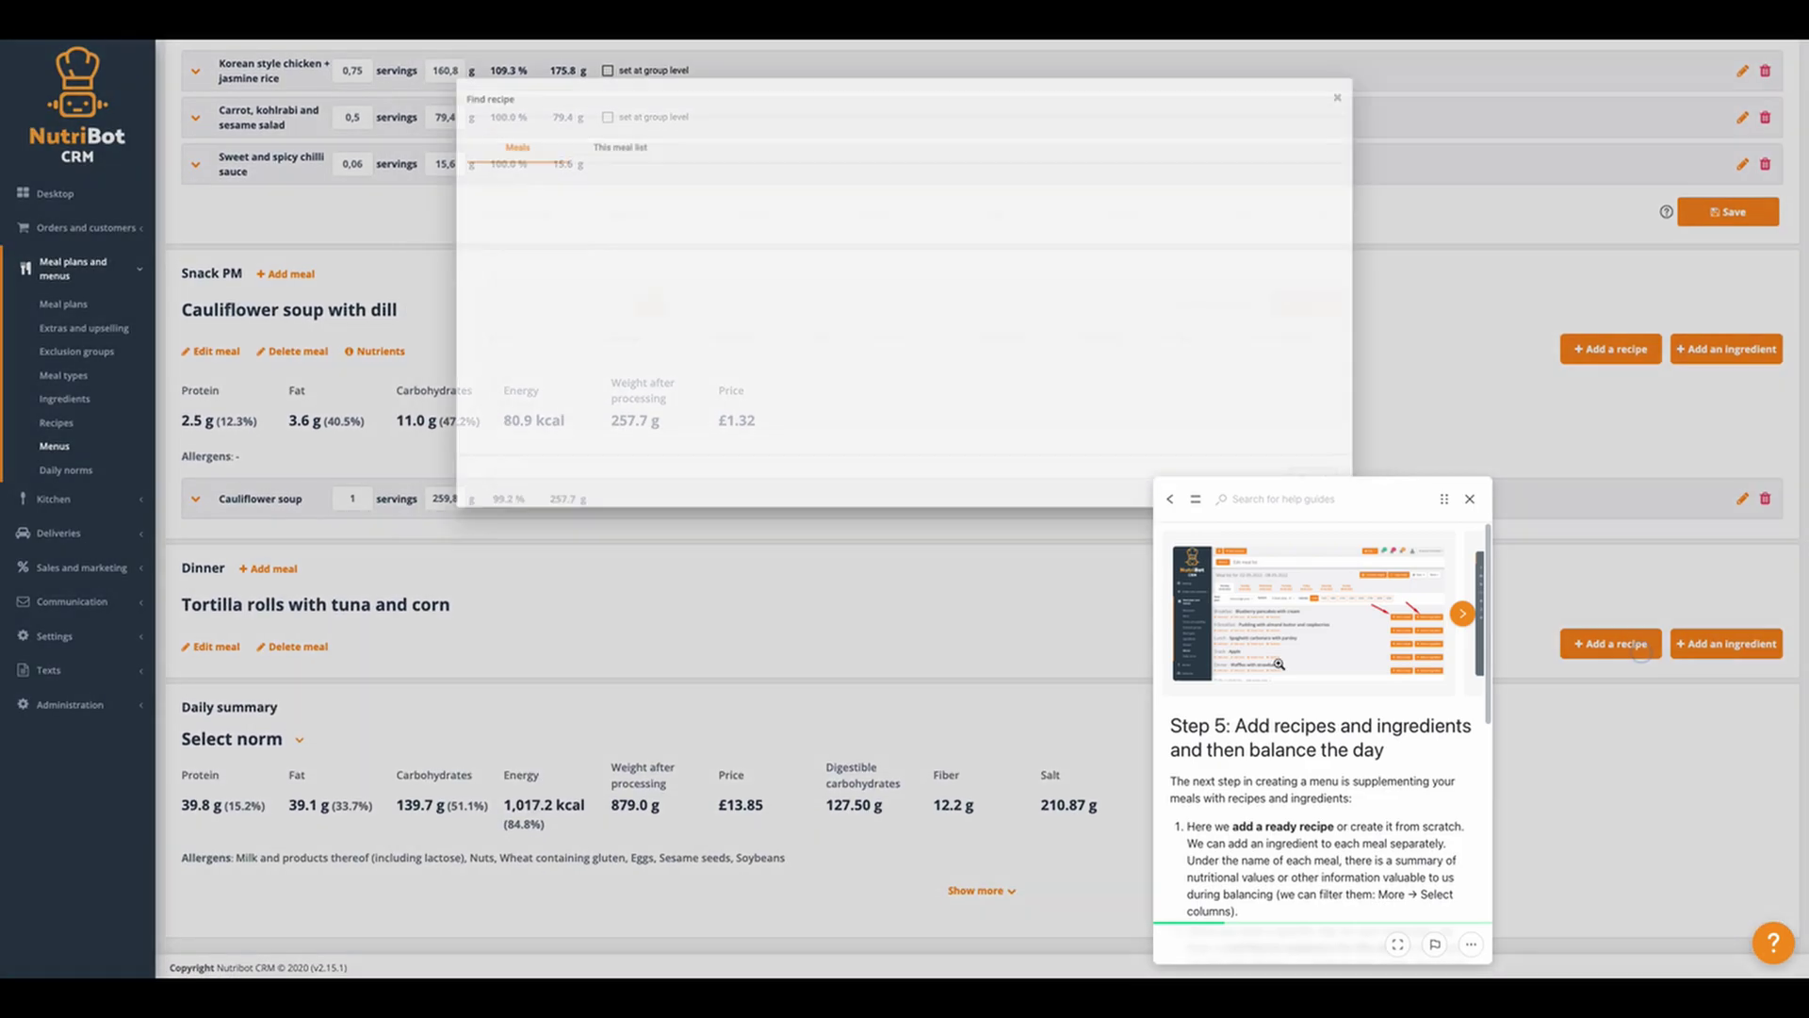
text(tortilla rol)
key(Return)
click(513, 481)
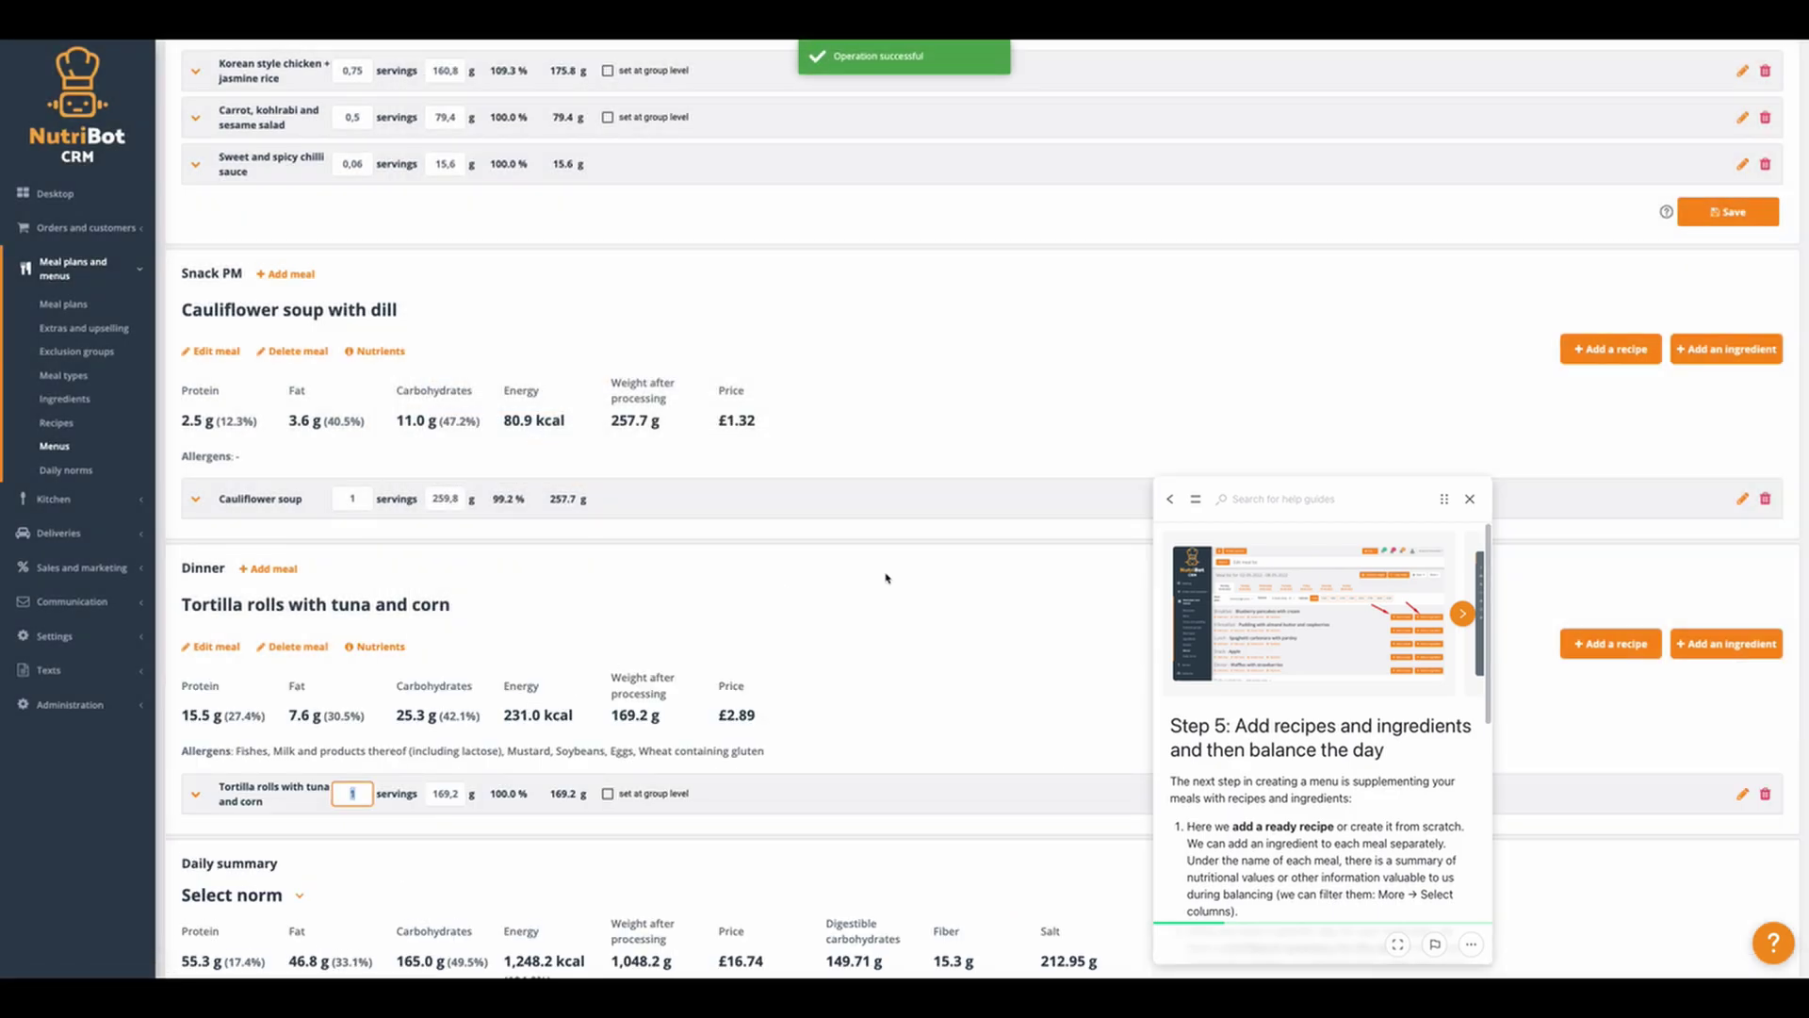
- Advance the help guide to "Summary of the day - use of daily norms" and reposition its window
scroll(768, 618, down, 2)
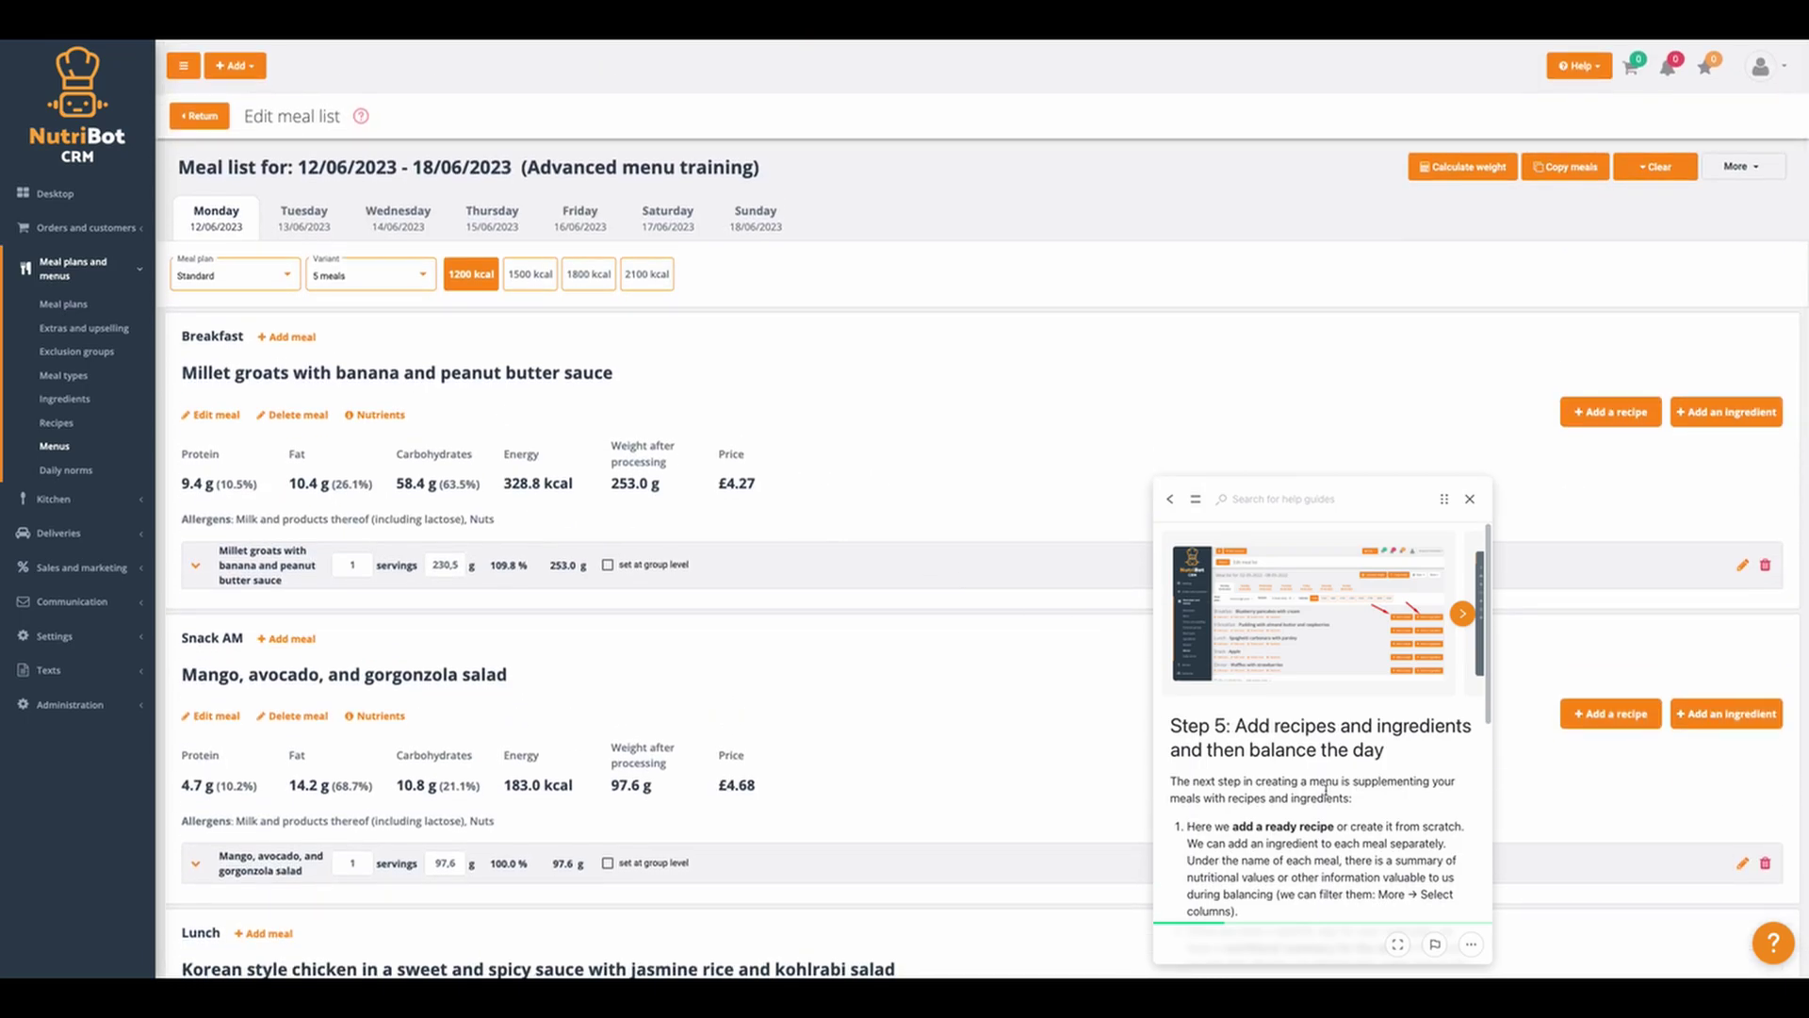
scroll(1317, 843, down, 5)
click(1236, 892)
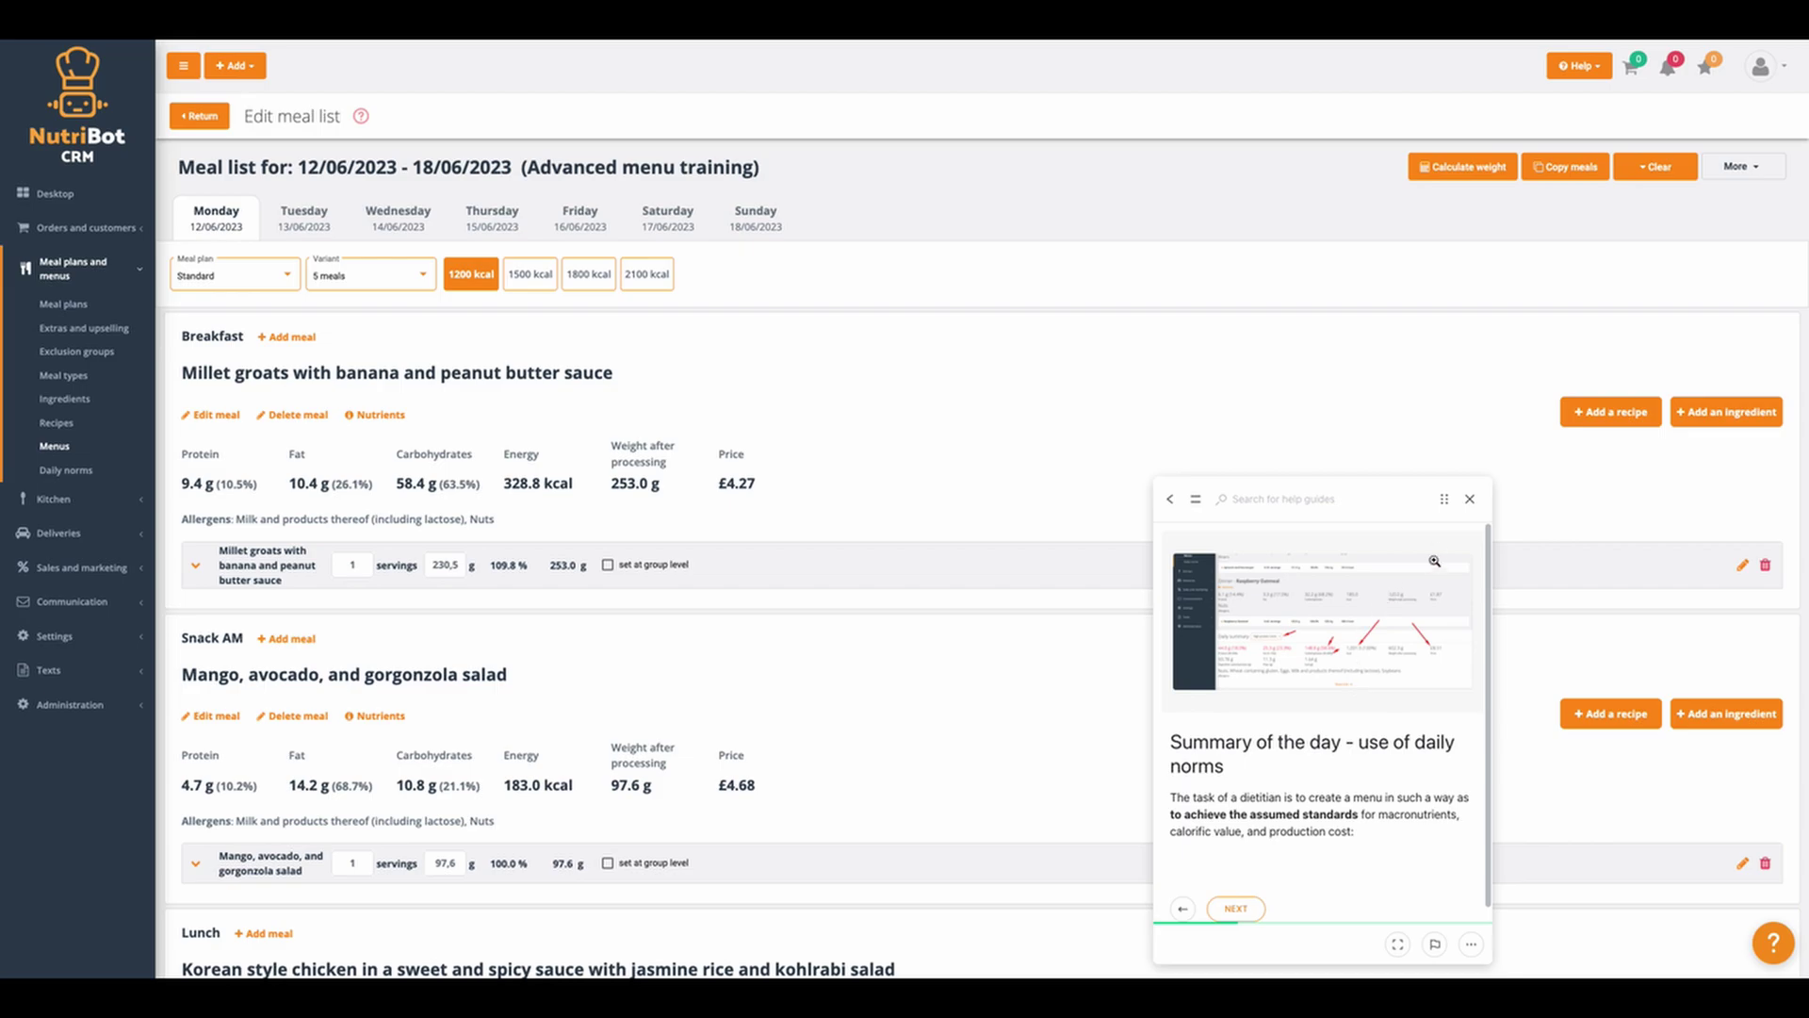
drag(1444, 499, 1542, 468)
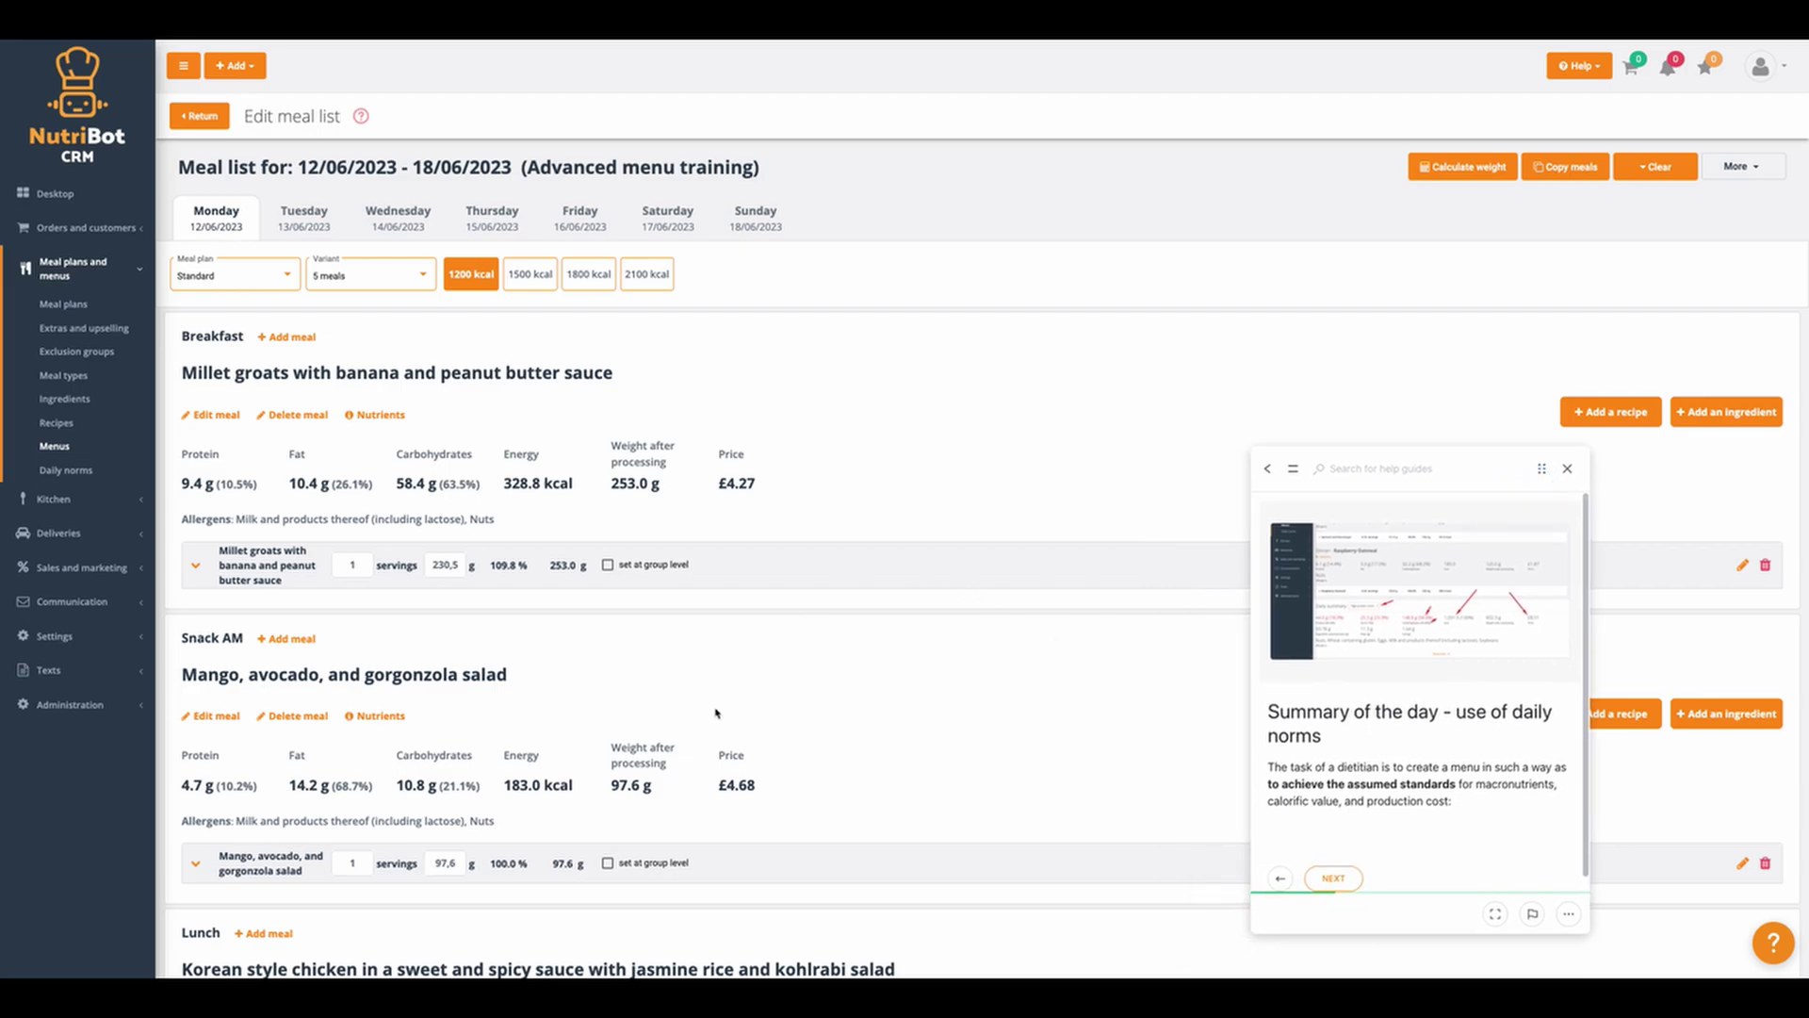
- Examine the energy total and its percentage in Monday's Daily summary and the list of selectable norms
scroll(534, 465, down, 15)
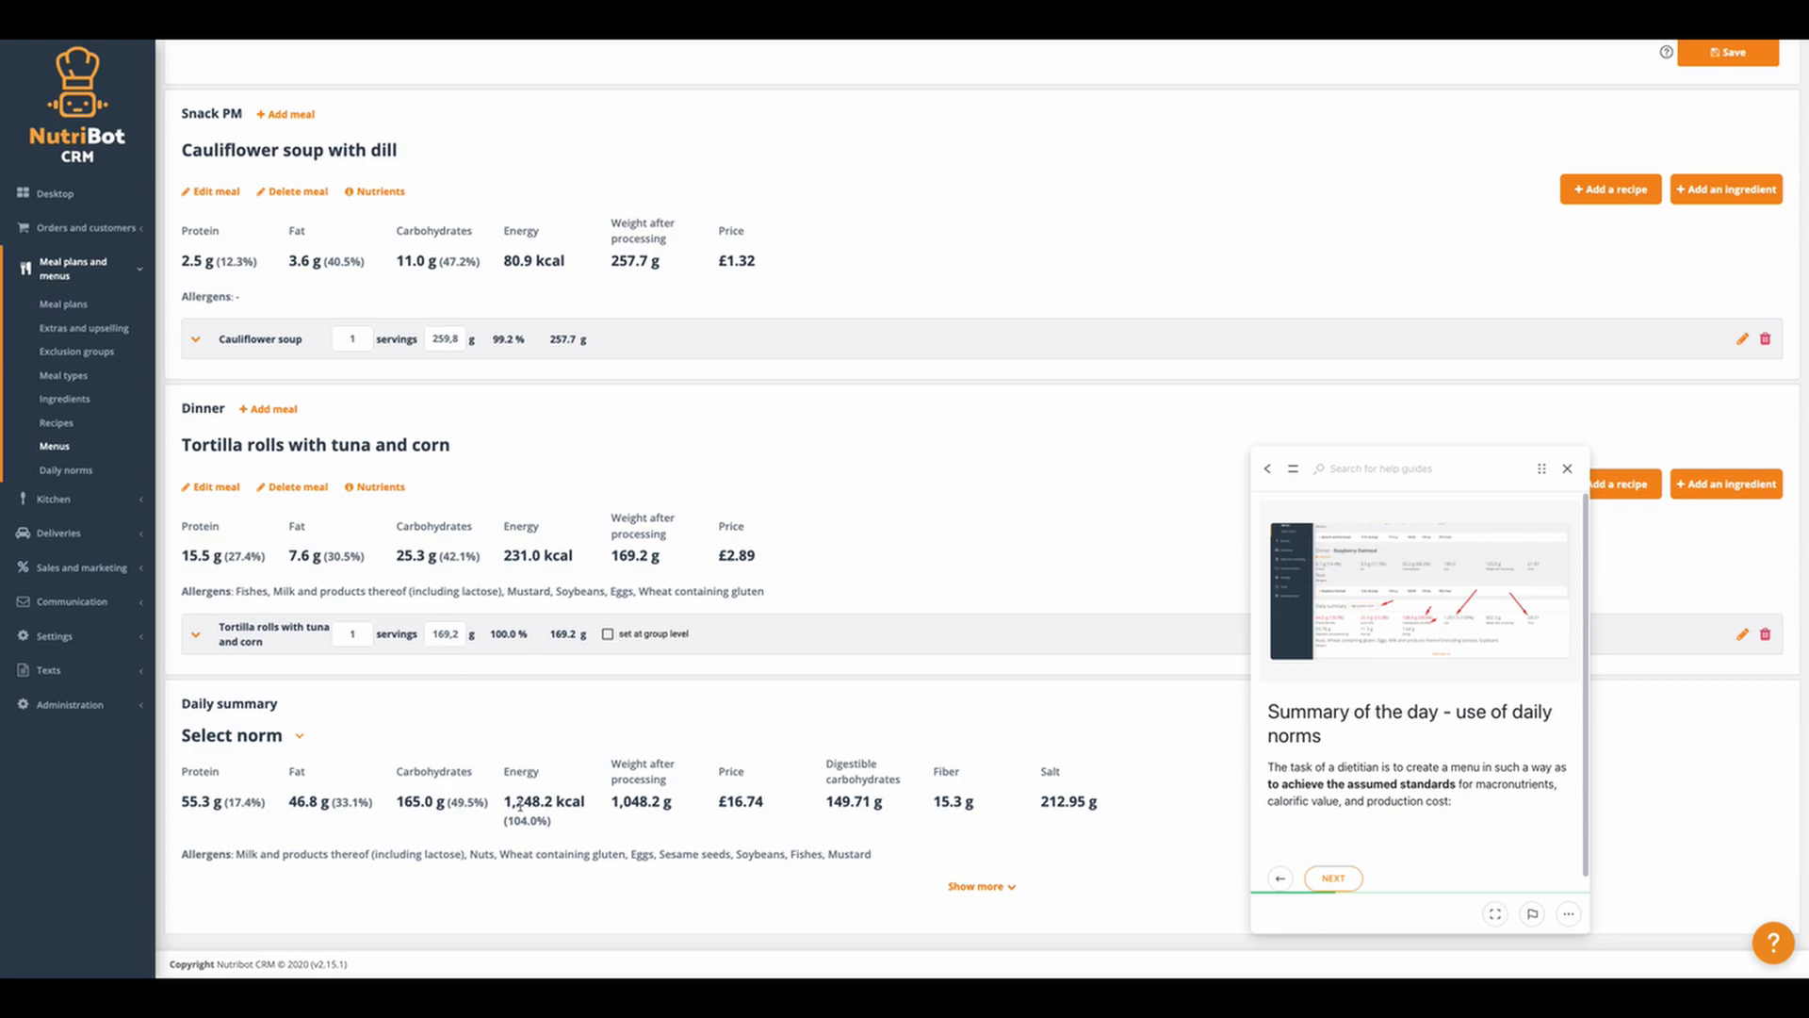
drag(505, 802, 519, 847)
key(super+k)
click(533, 806)
key(super+k)
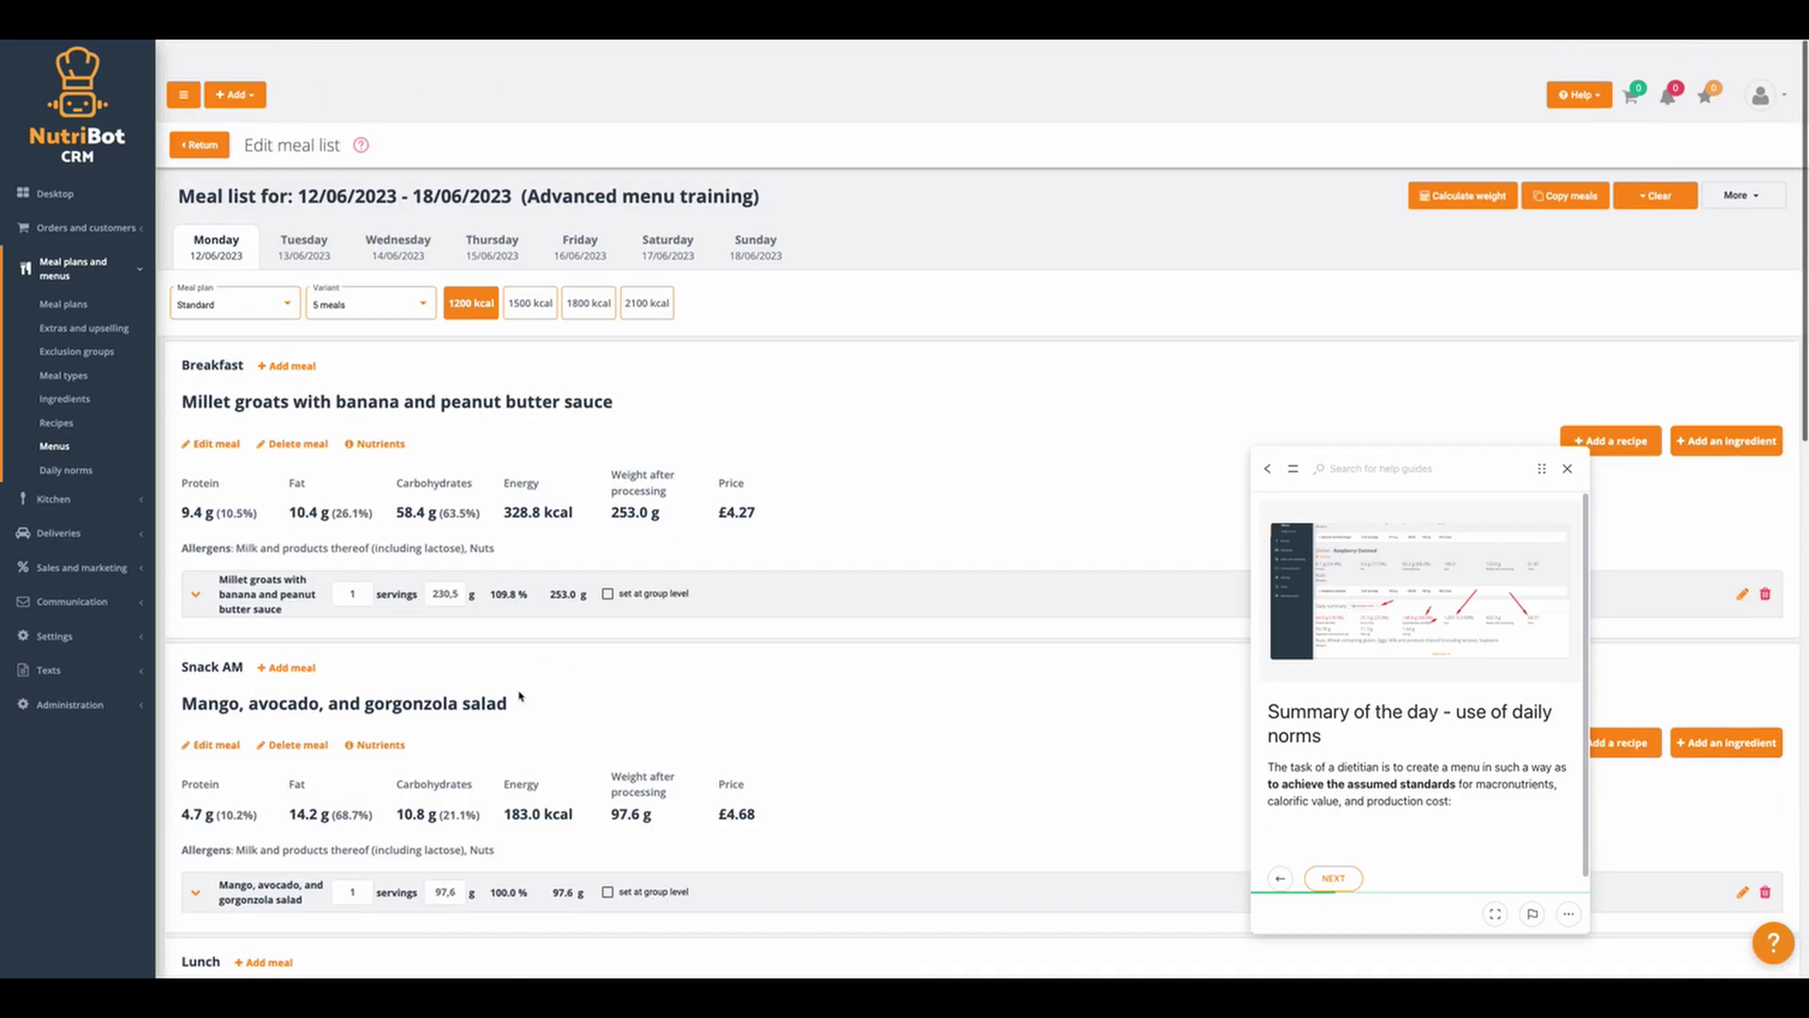
scroll(414, 854, down, 5)
scroll(415, 854, down, 8)
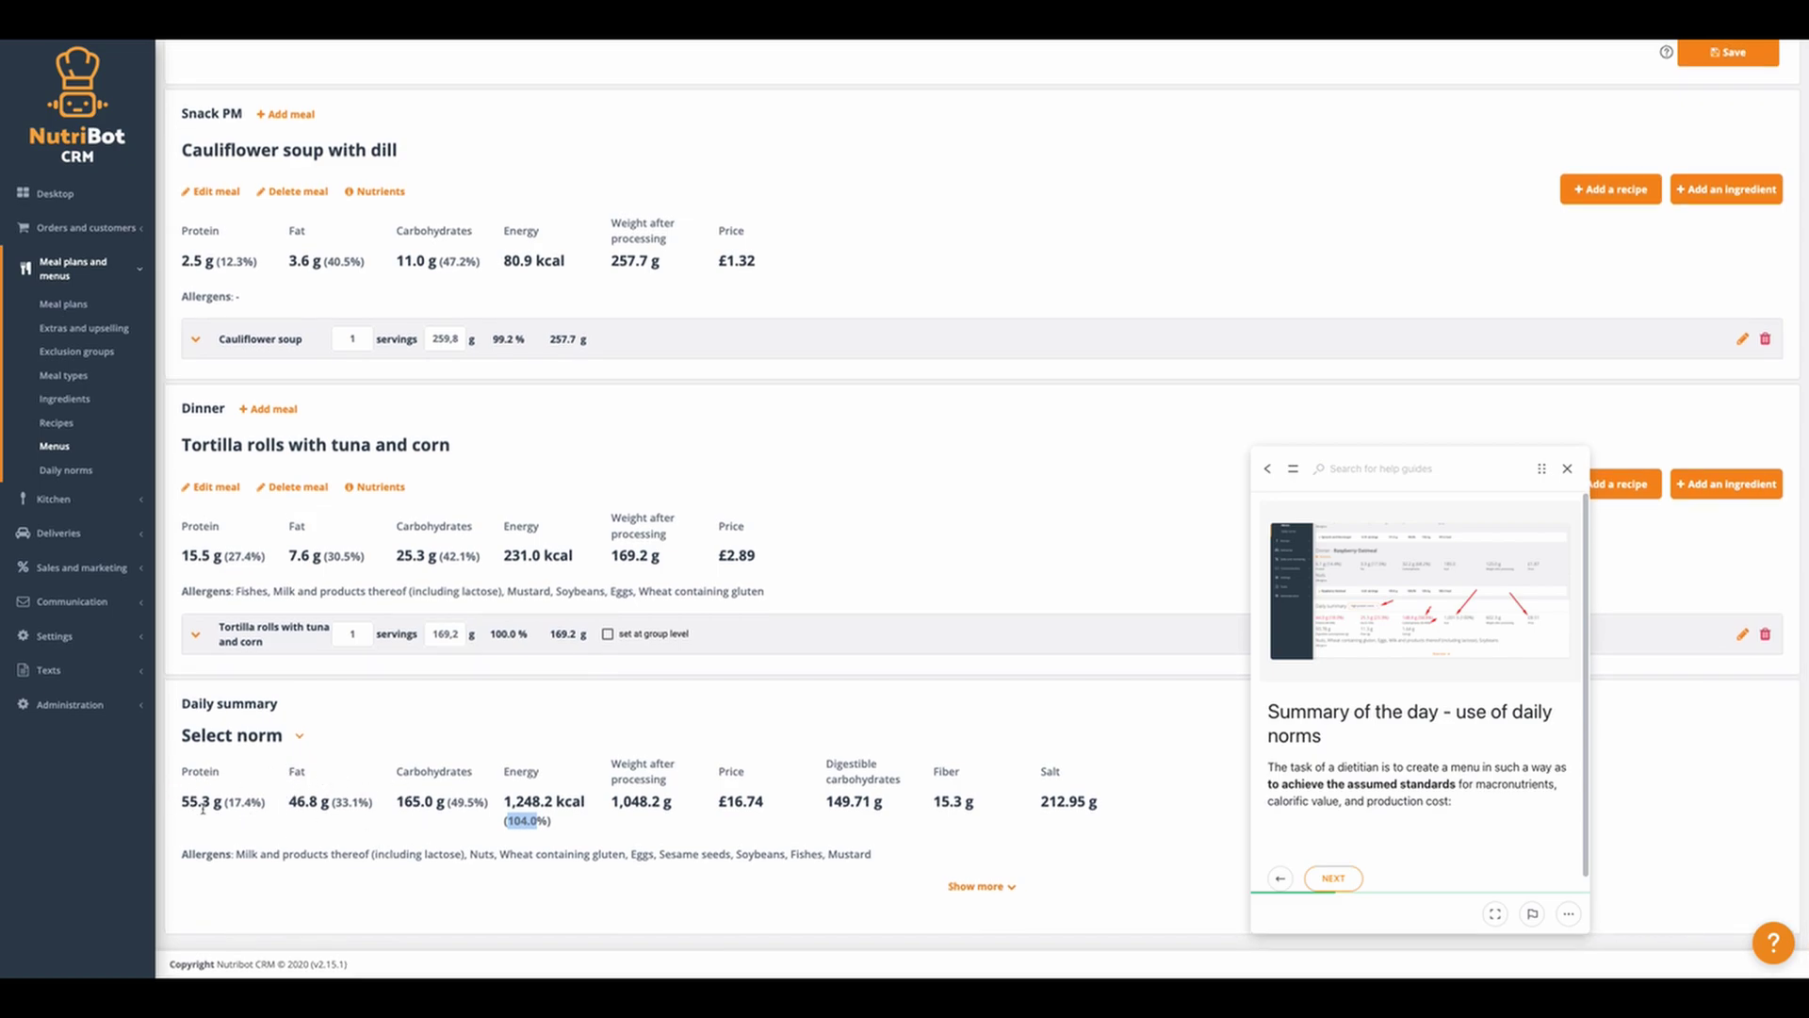
click(292, 738)
click(398, 713)
- Leave the meal list editor and start adding a new daily norm
scroll(892, 497, up, 15)
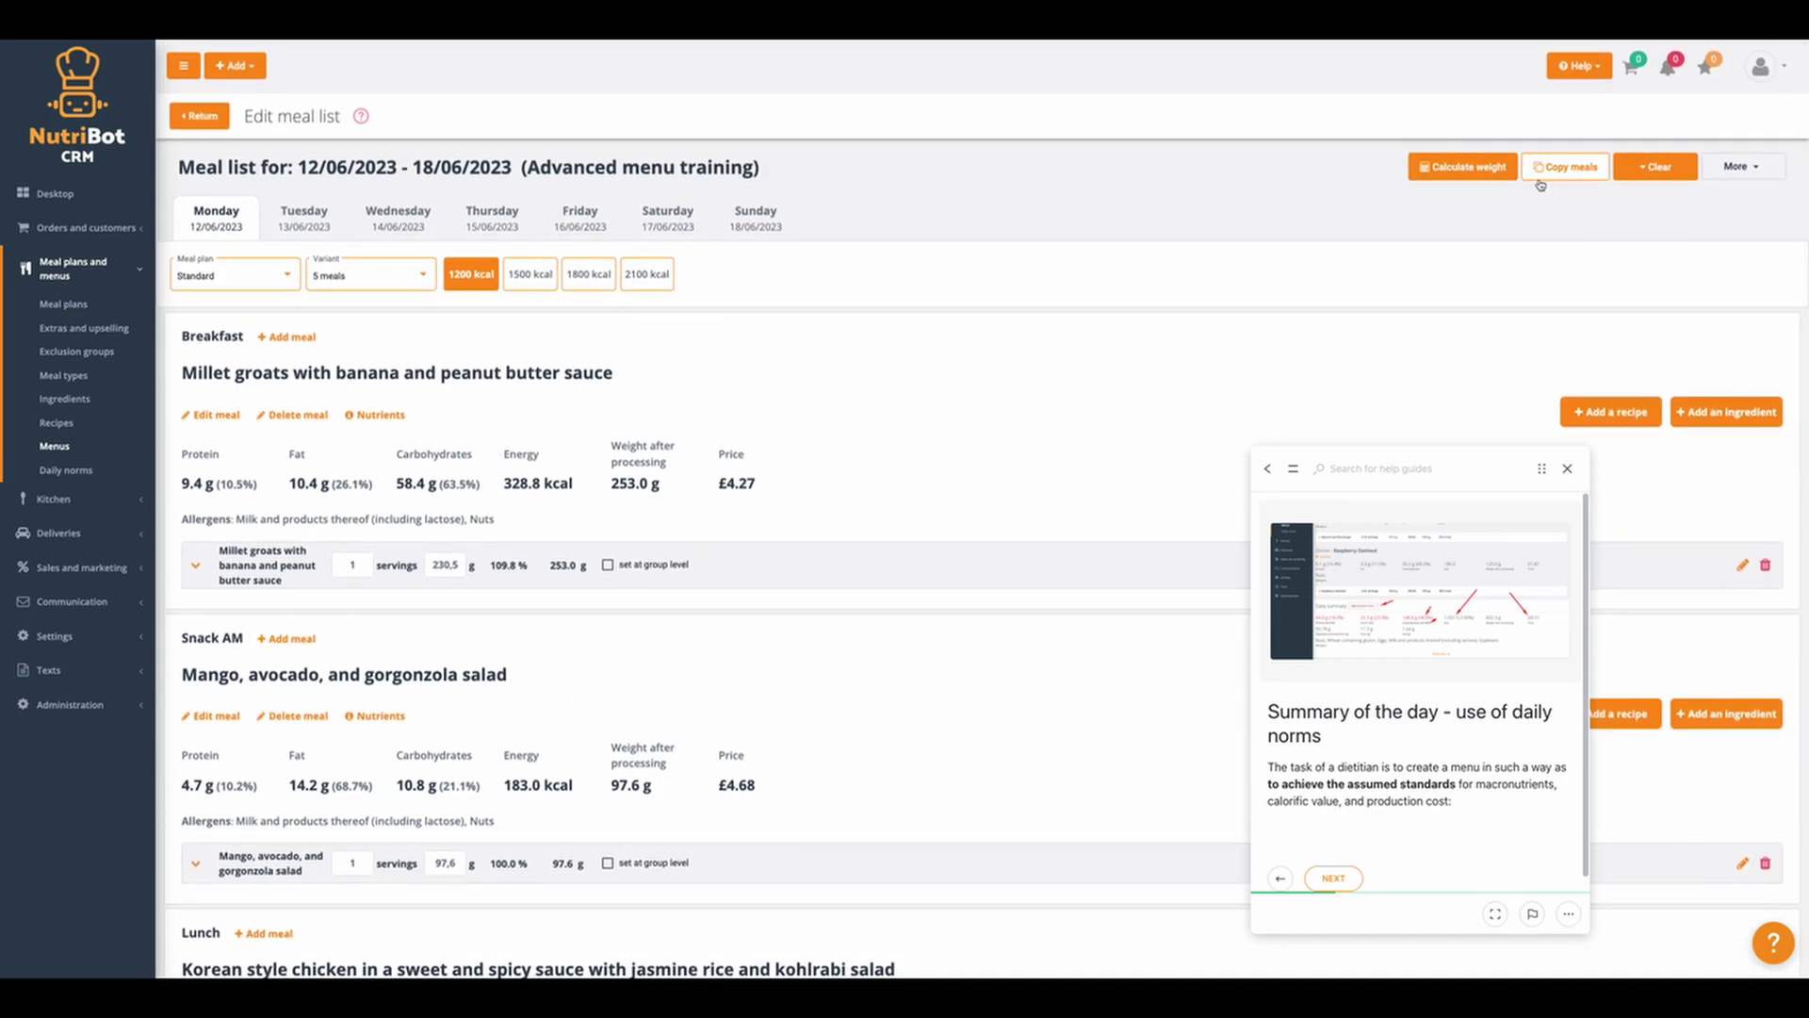
click(222, 117)
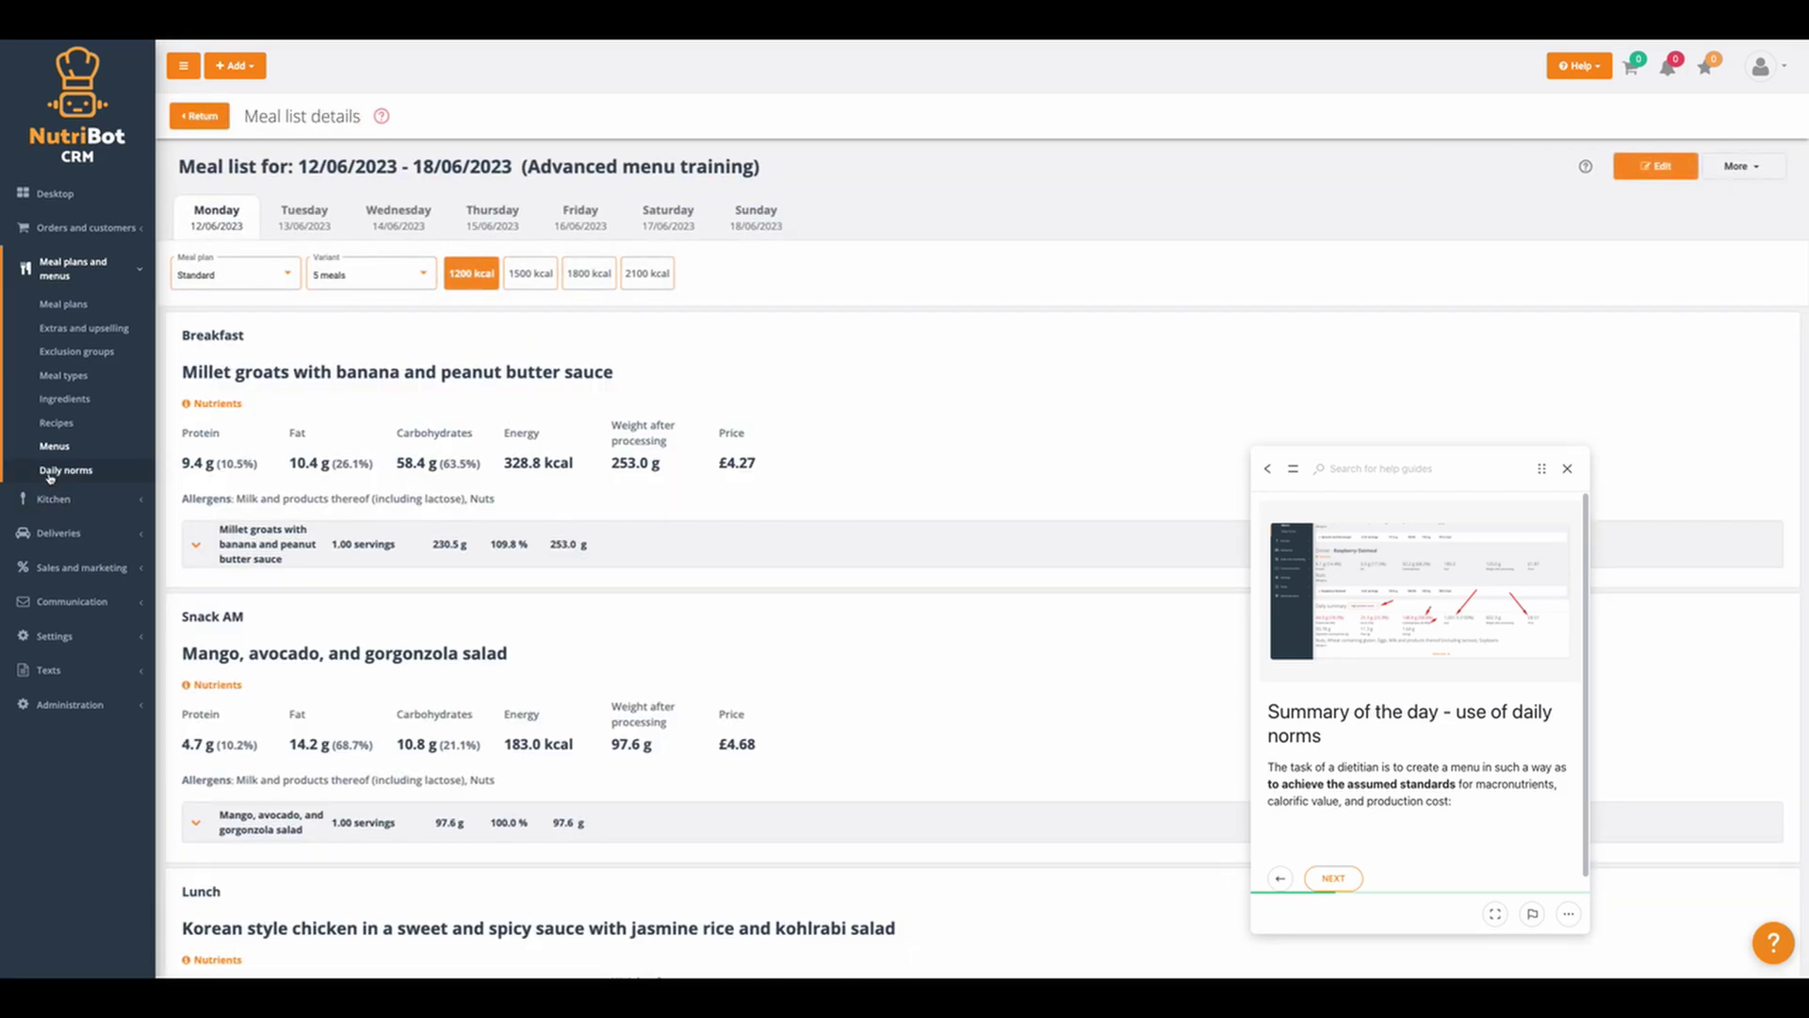
click(66, 469)
click(1749, 228)
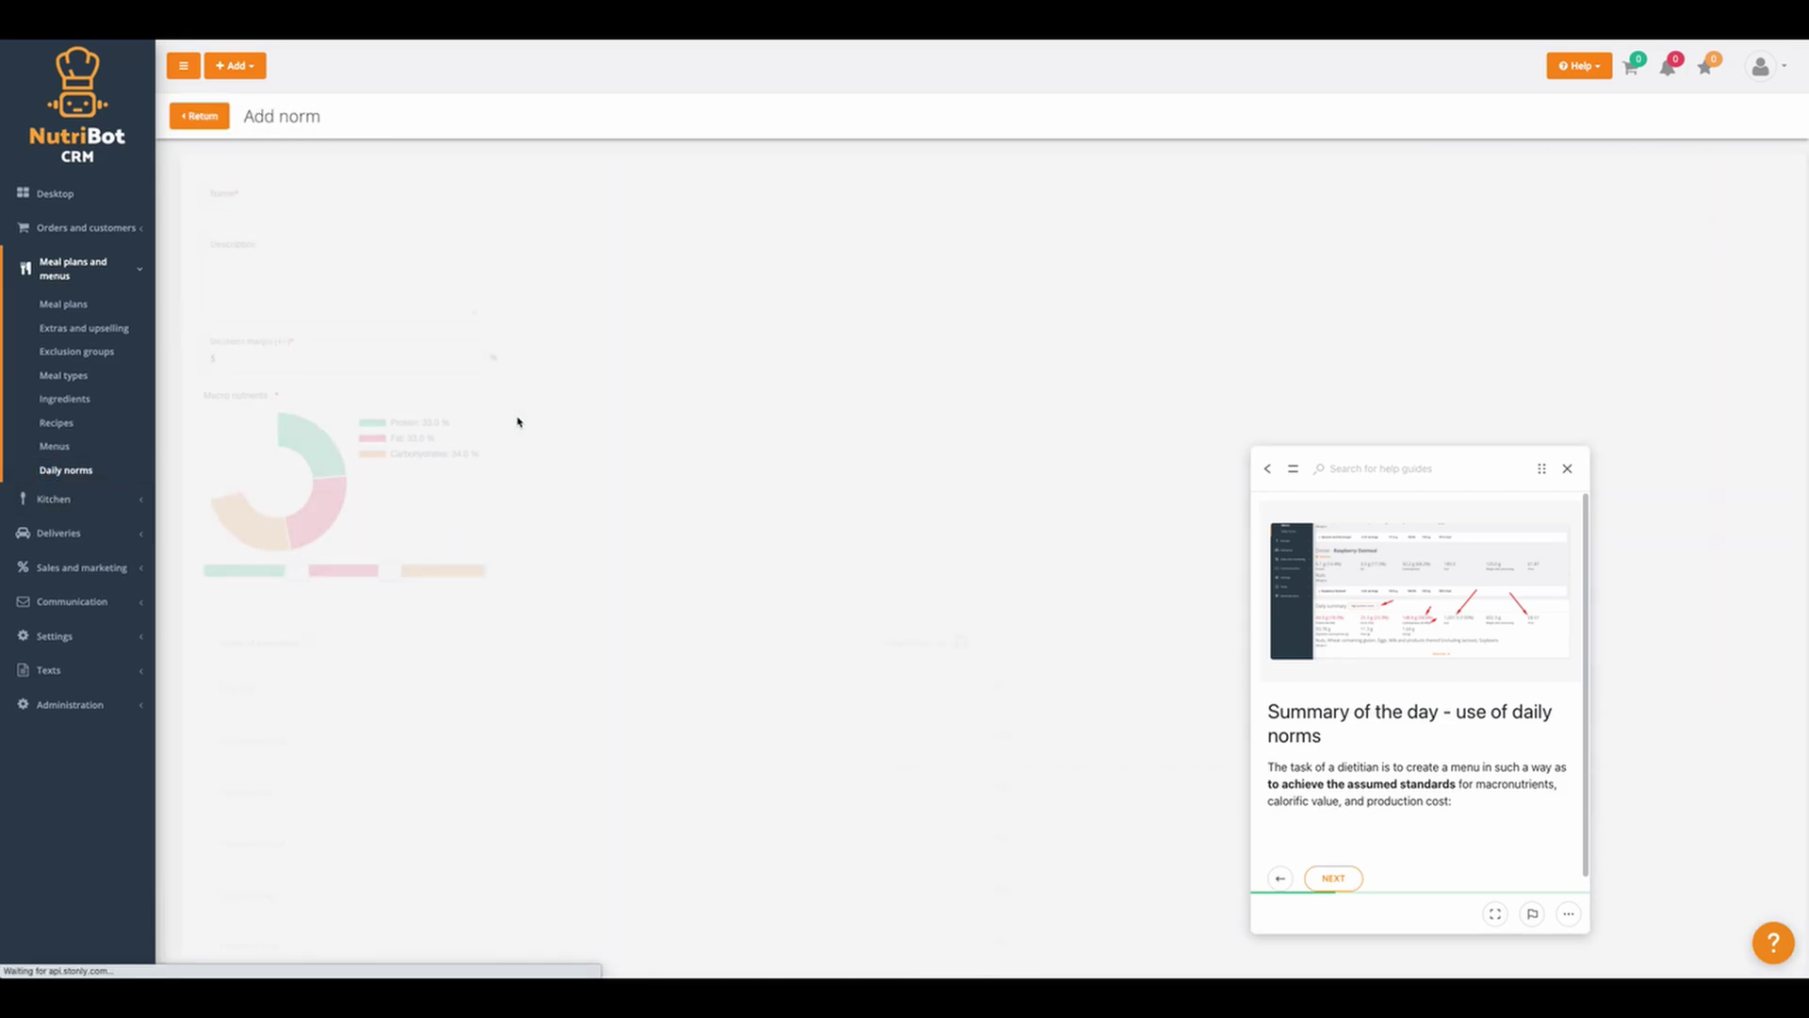
- Name the new norm "Keto norm (example)"
click(358, 189)
text(Keto norm)
click(566, 273)
scroll(426, 478, down, 1)
click(250, 157)
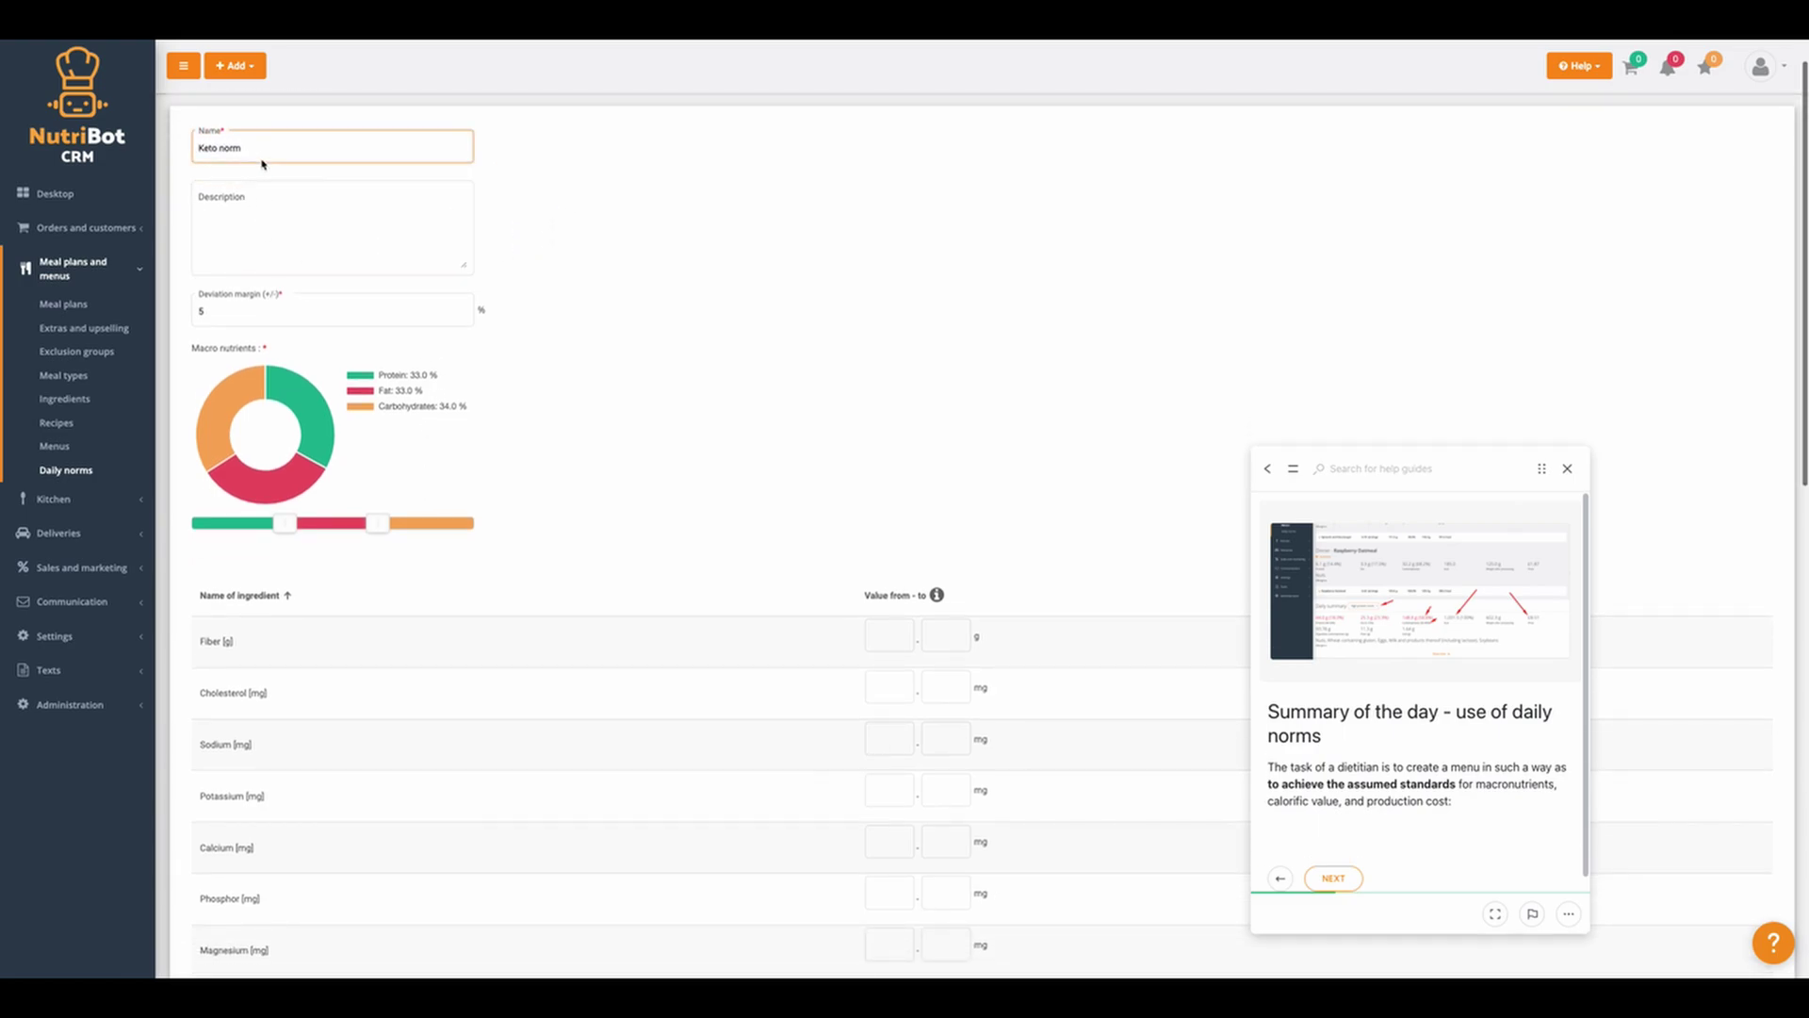
click(329, 177)
- Set the norm's deviation margin to 2 % and its macronutrients to 31 % protein, 64 % fat and 5 % carbohydrates
scroll(606, 520, down, 1)
scroll(606, 519, down, 1)
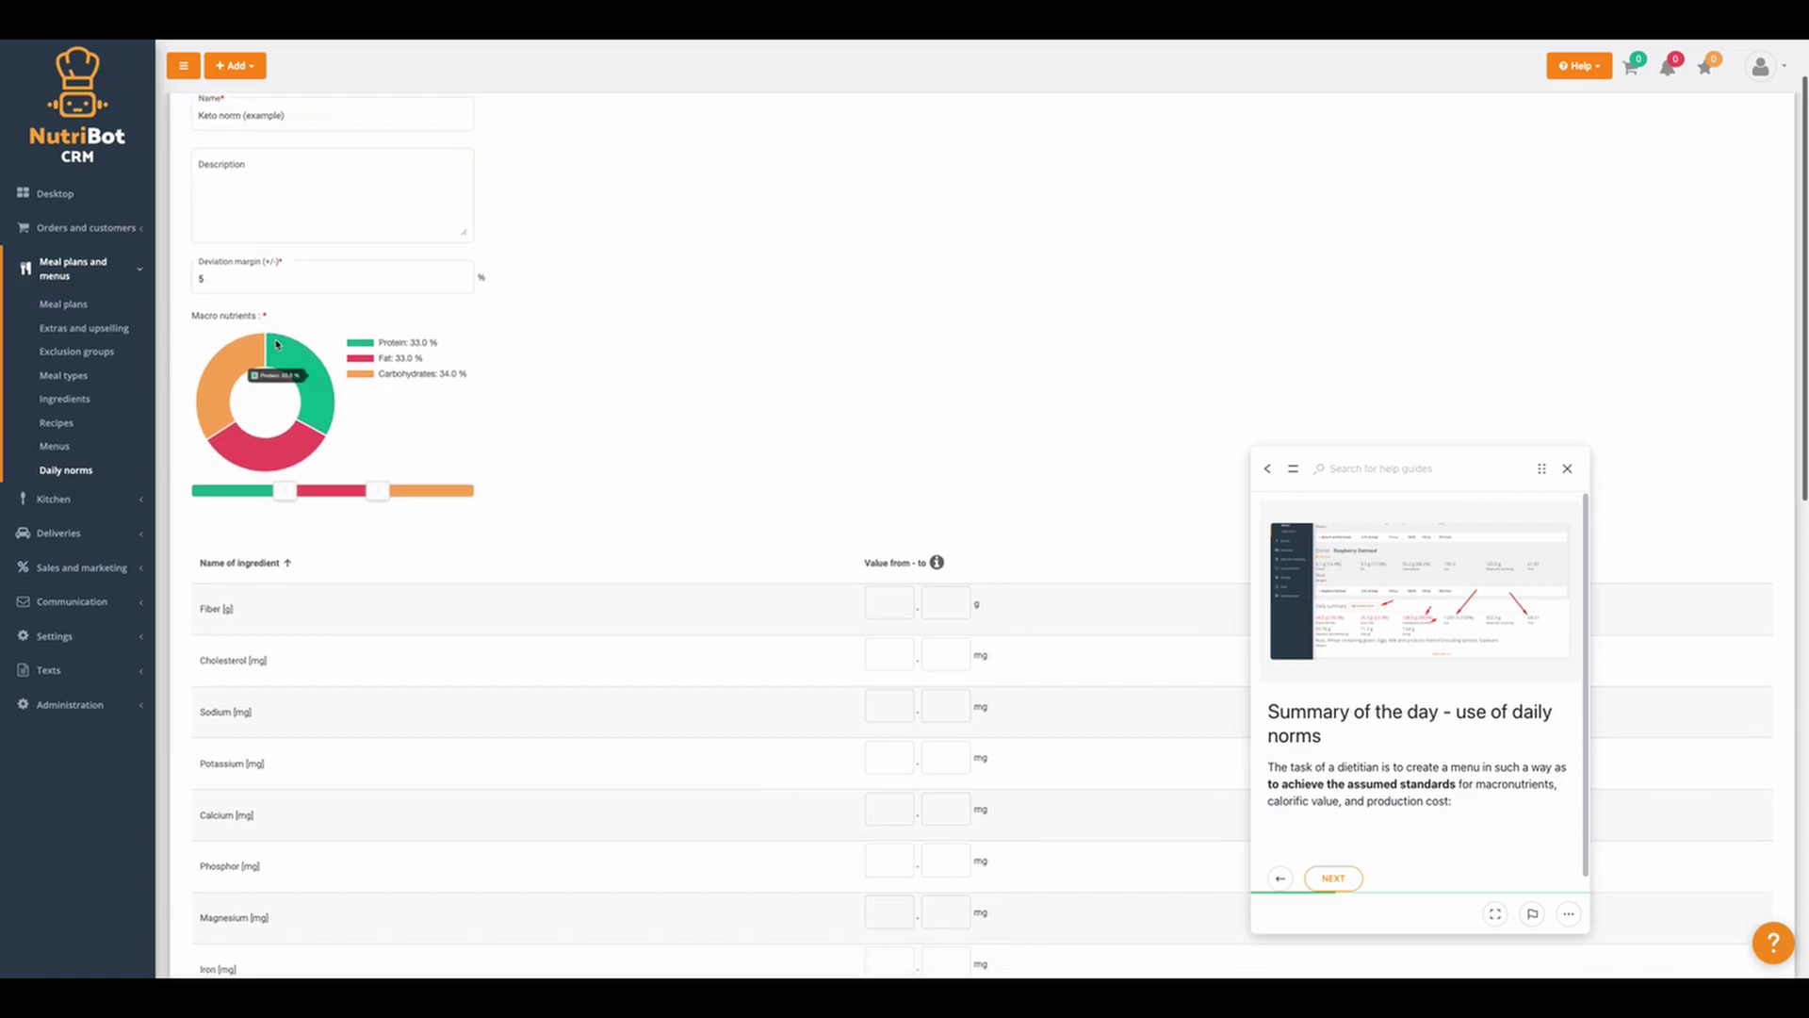
click(204, 277)
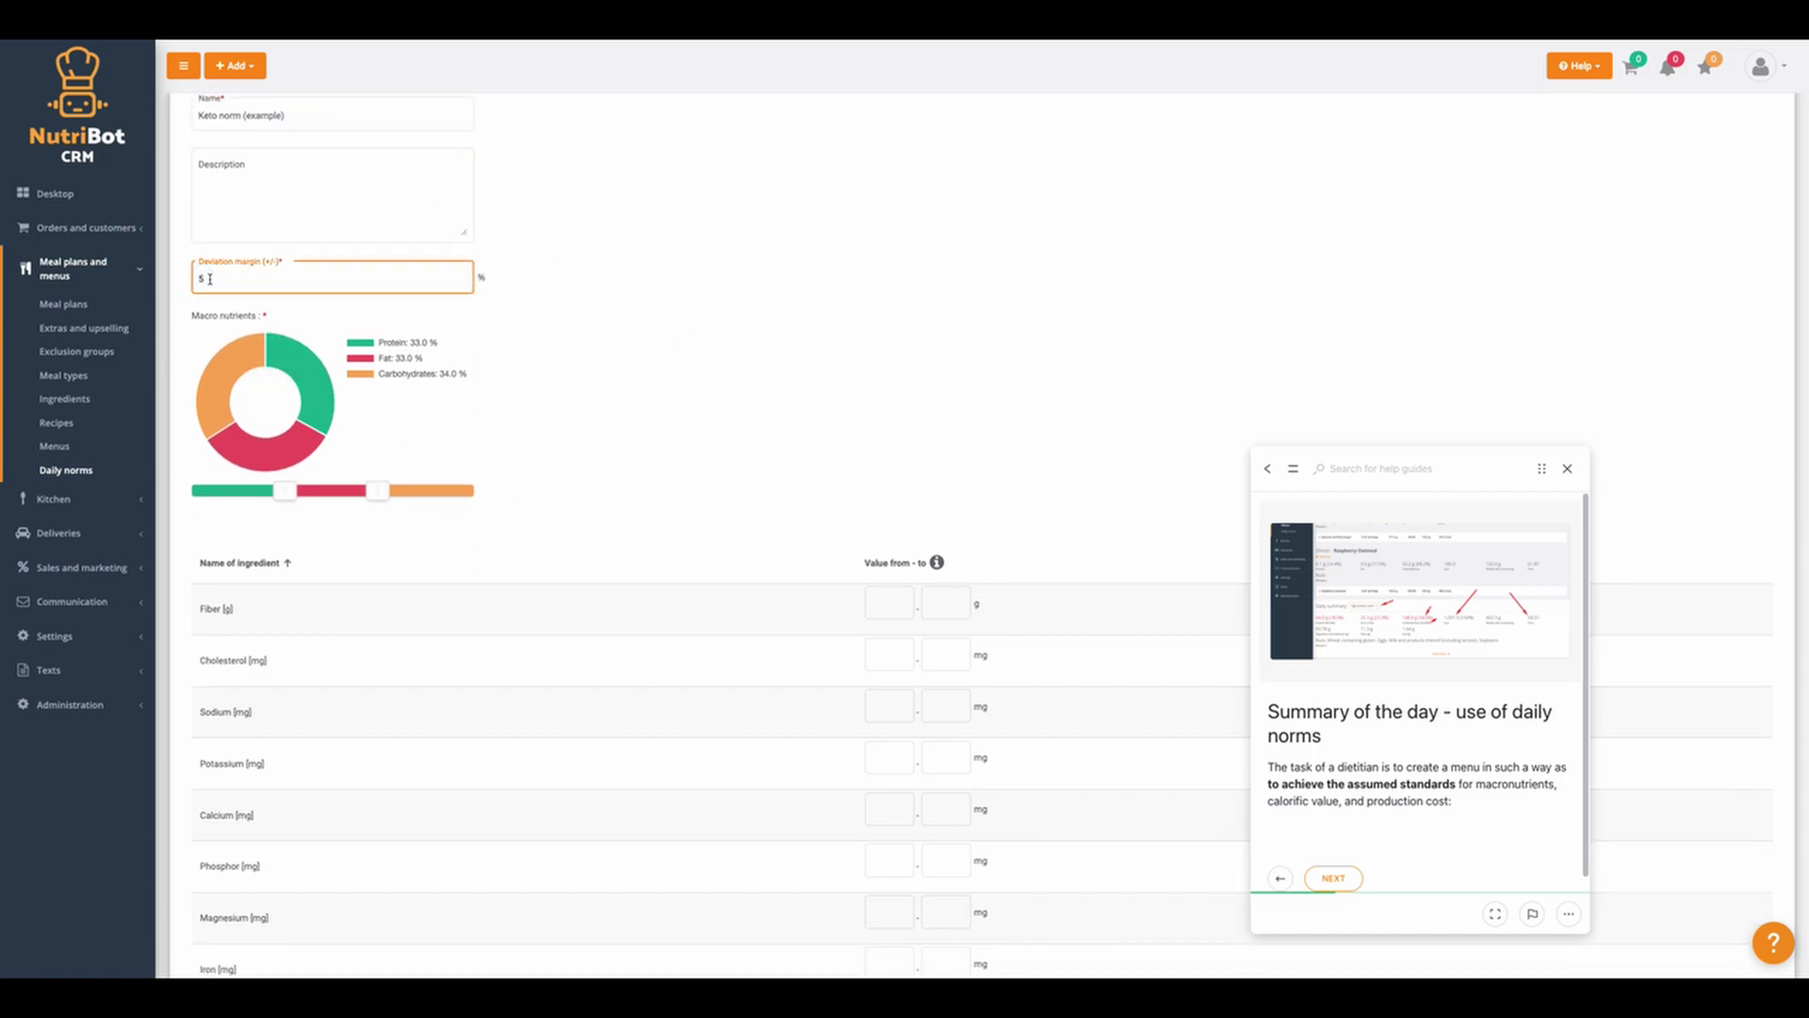
text(2)
click(194, 335)
drag(377, 490, 457, 494)
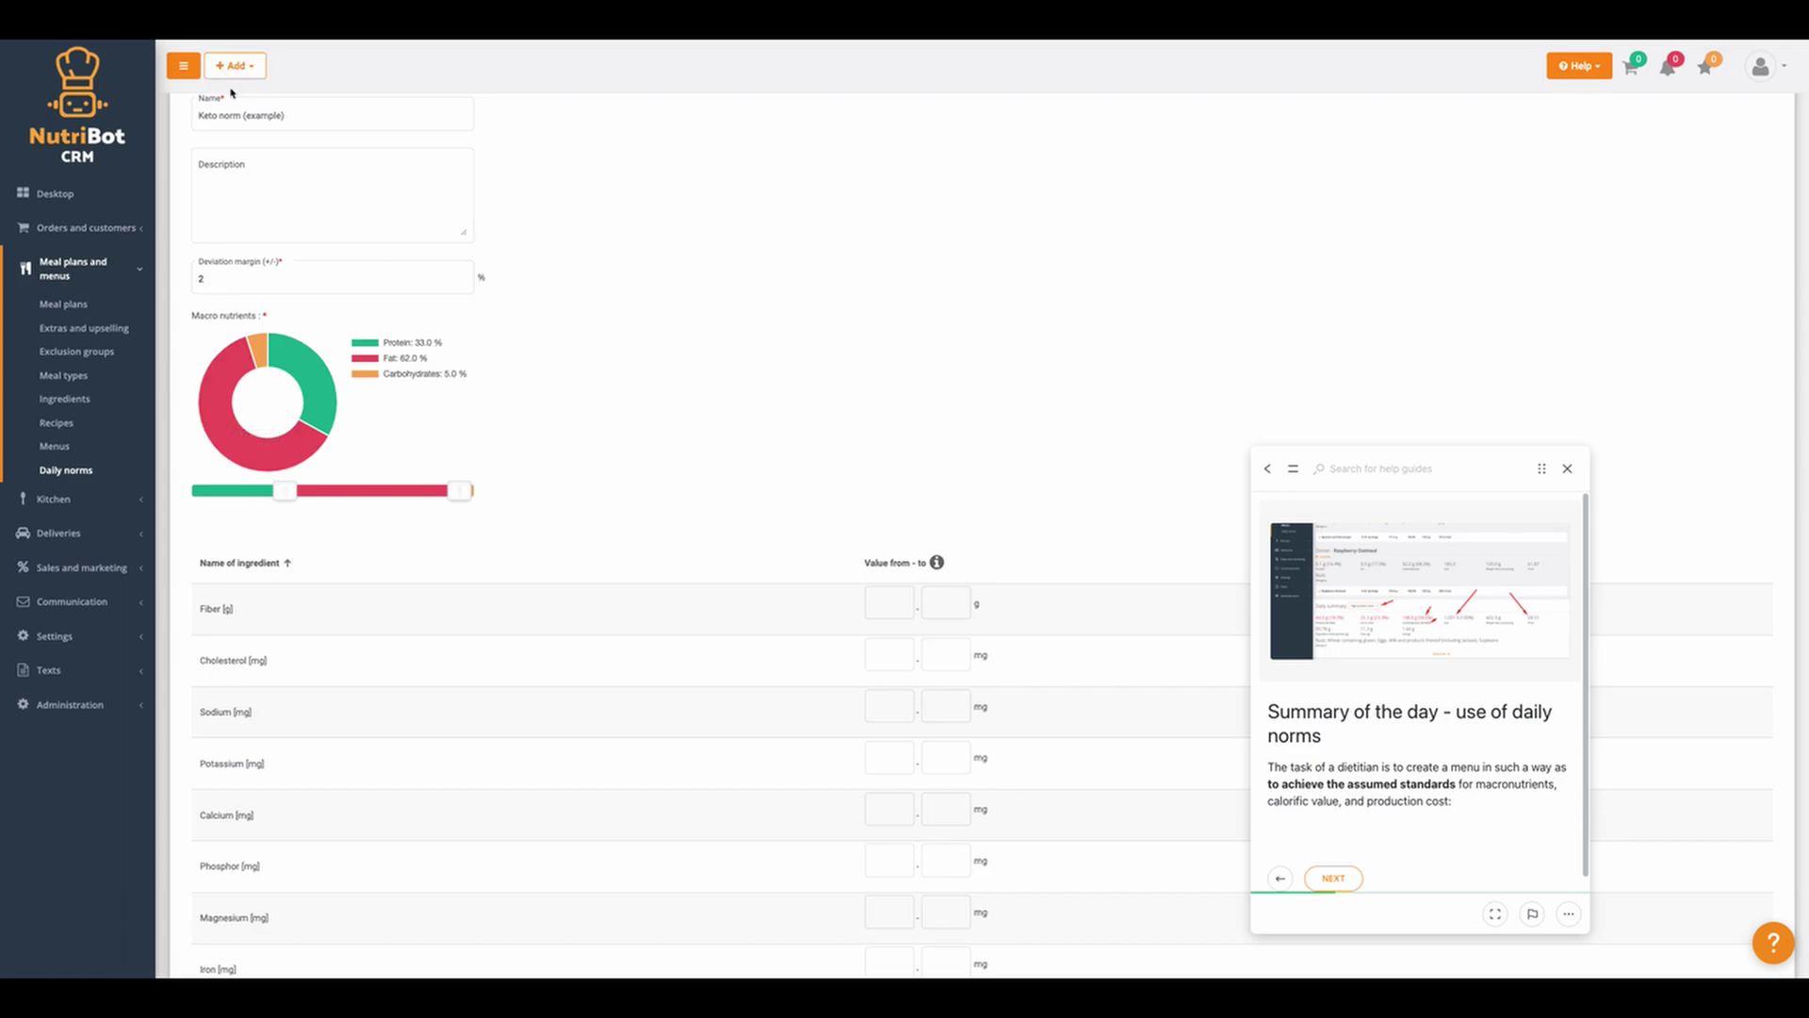
mouse_move(292, 498)
mouse_down()
mouse_move(339, 498)
mouse_move(284, 513)
mouse_up()
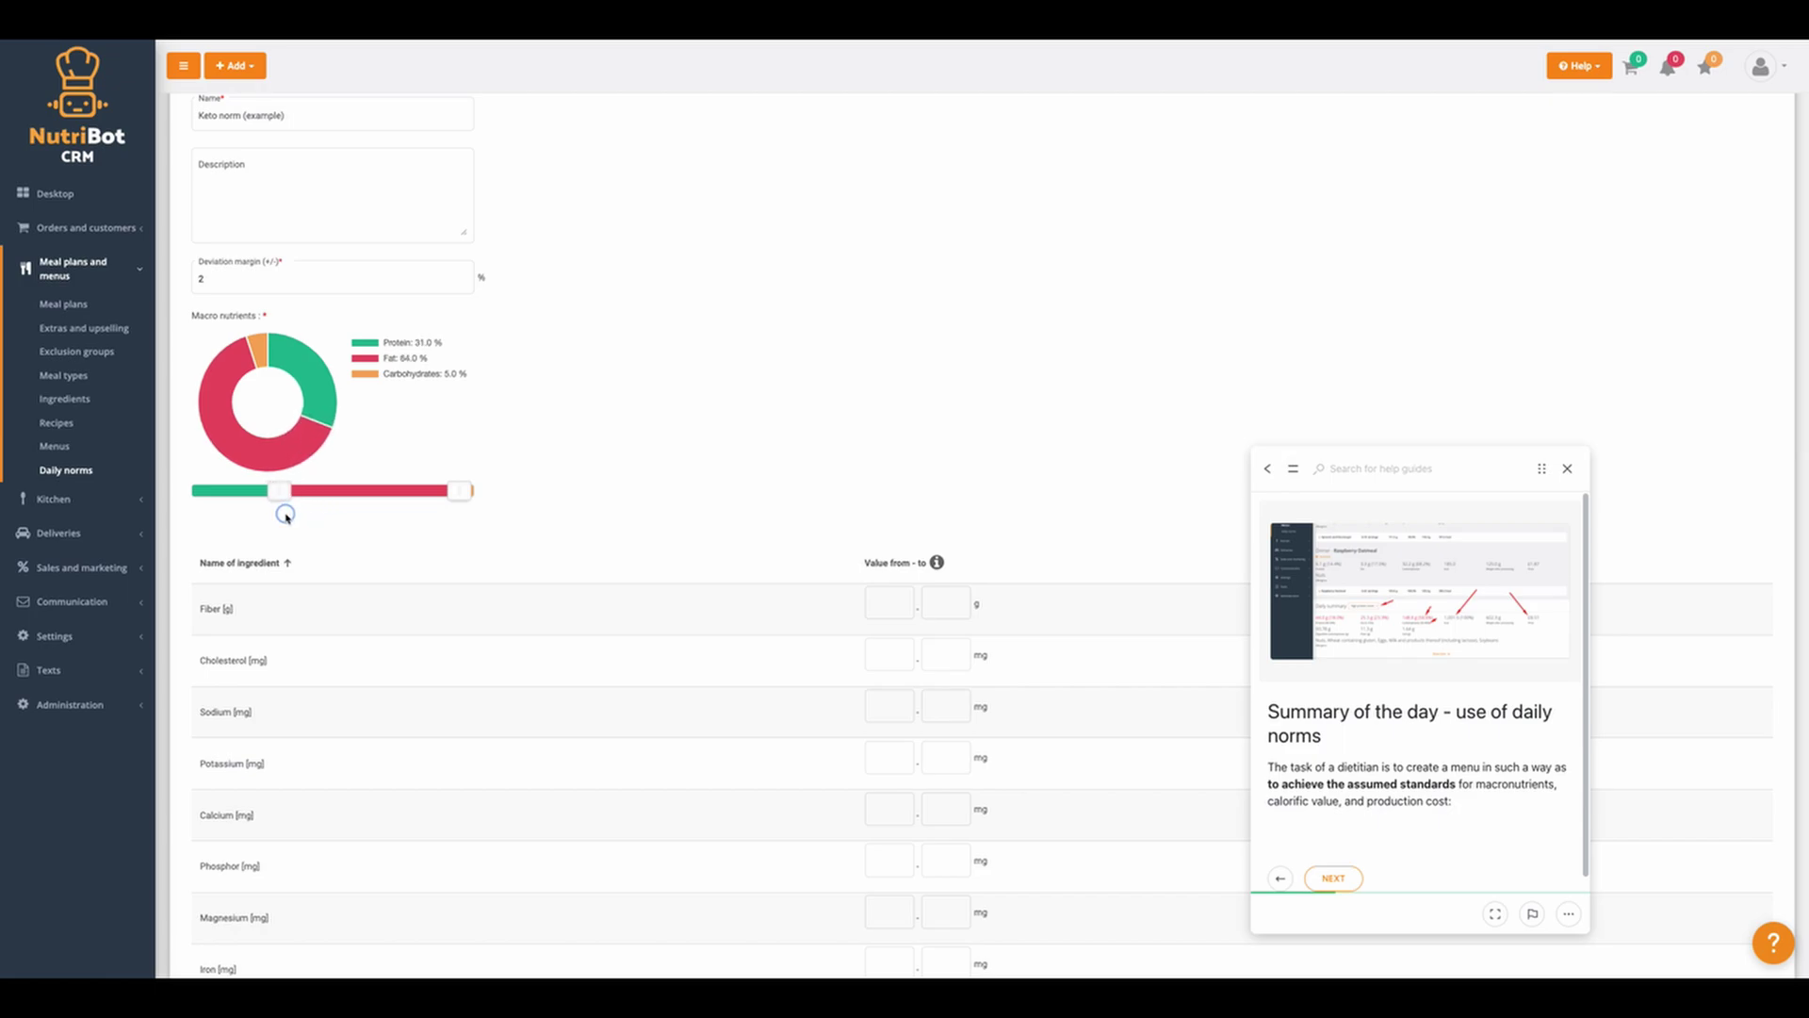
- Review the optional ingredient value ranges, leave them blank and save the keto norm
scroll(452, 655, down, 1)
scroll(456, 656, down, 1)
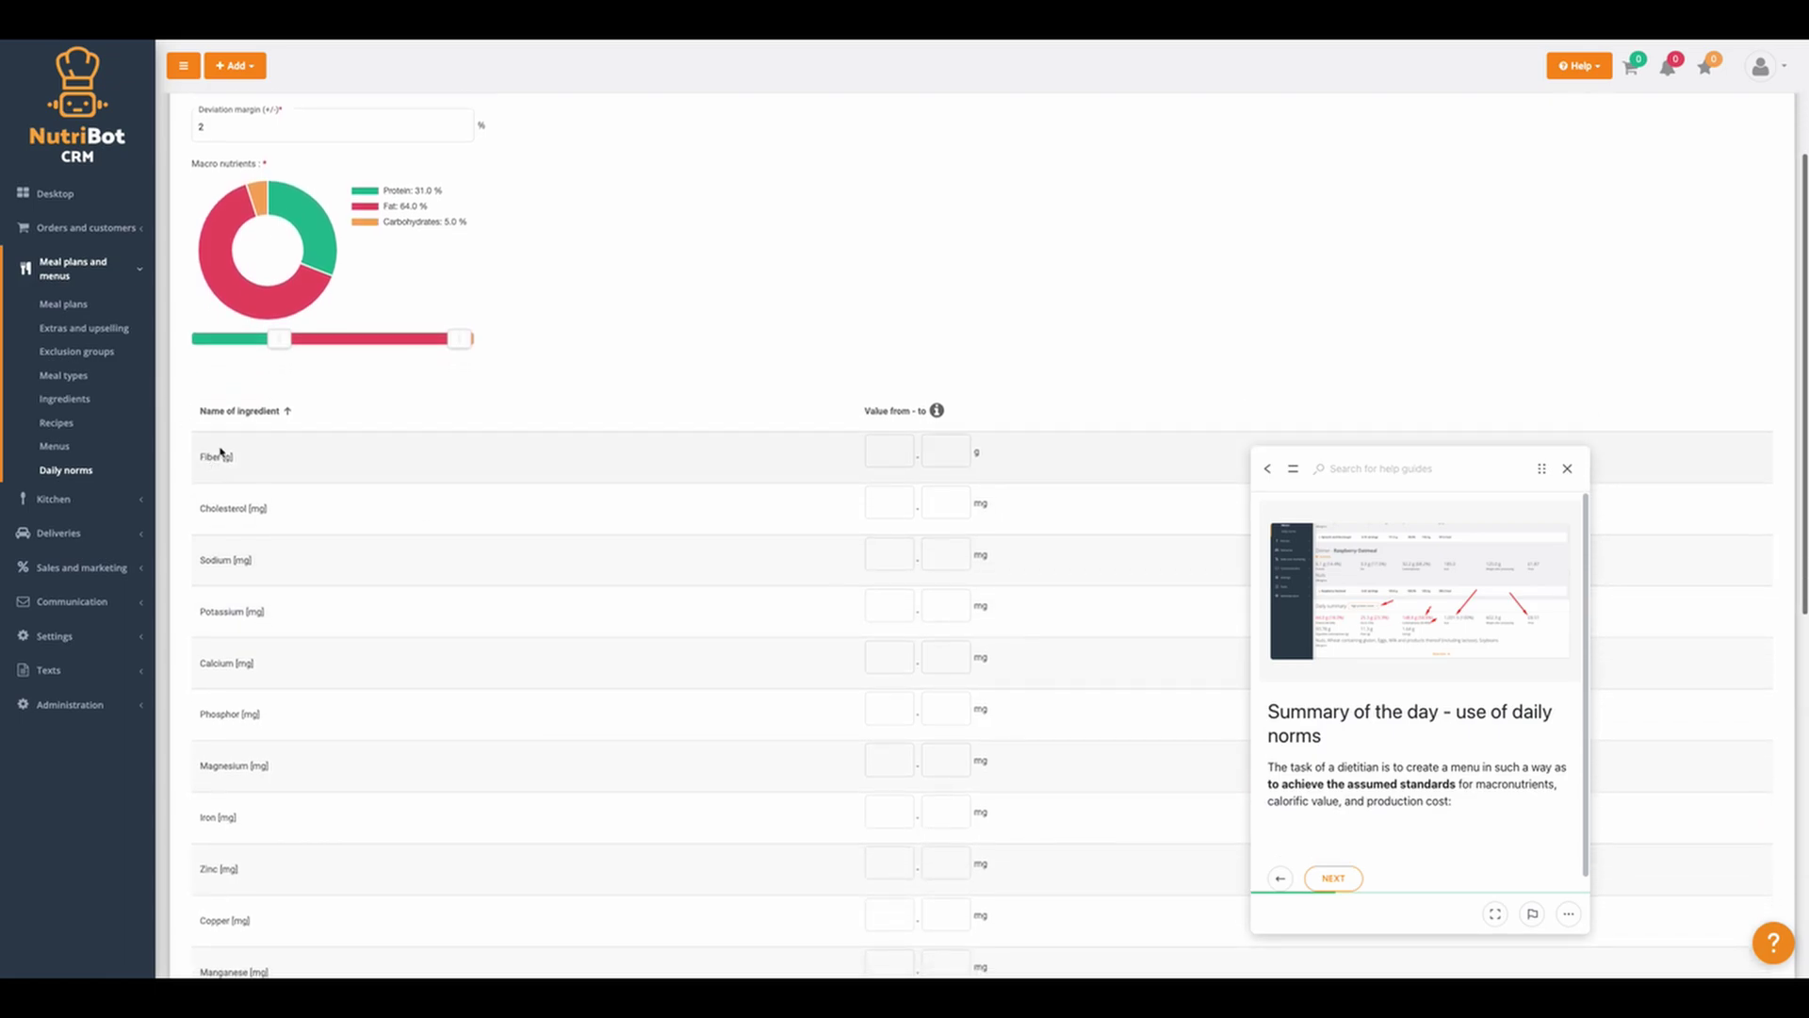
scroll(303, 355, down, 1)
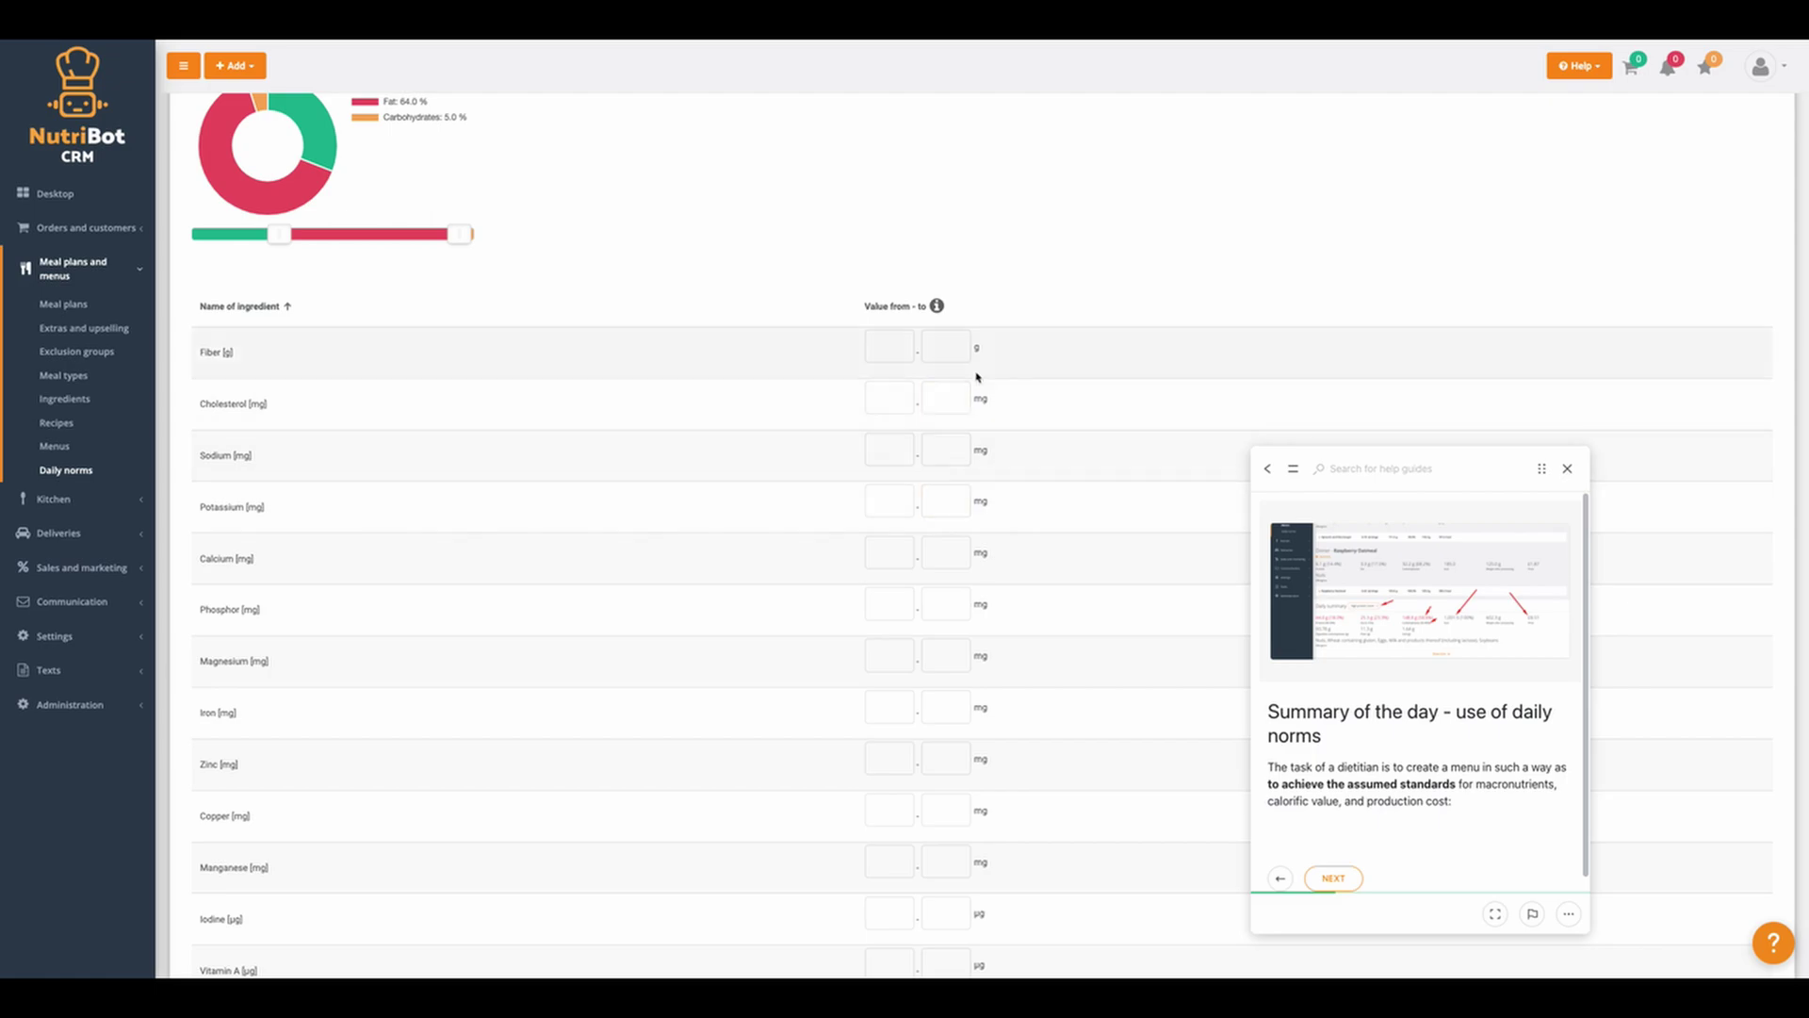
scroll(829, 527, down, 6)
click(220, 897)
- Open the 12/06/2023 - 18/06/2023 Advanced menu training meal list and apply Keto norm (example) to Monday's Daily summary
click(78, 451)
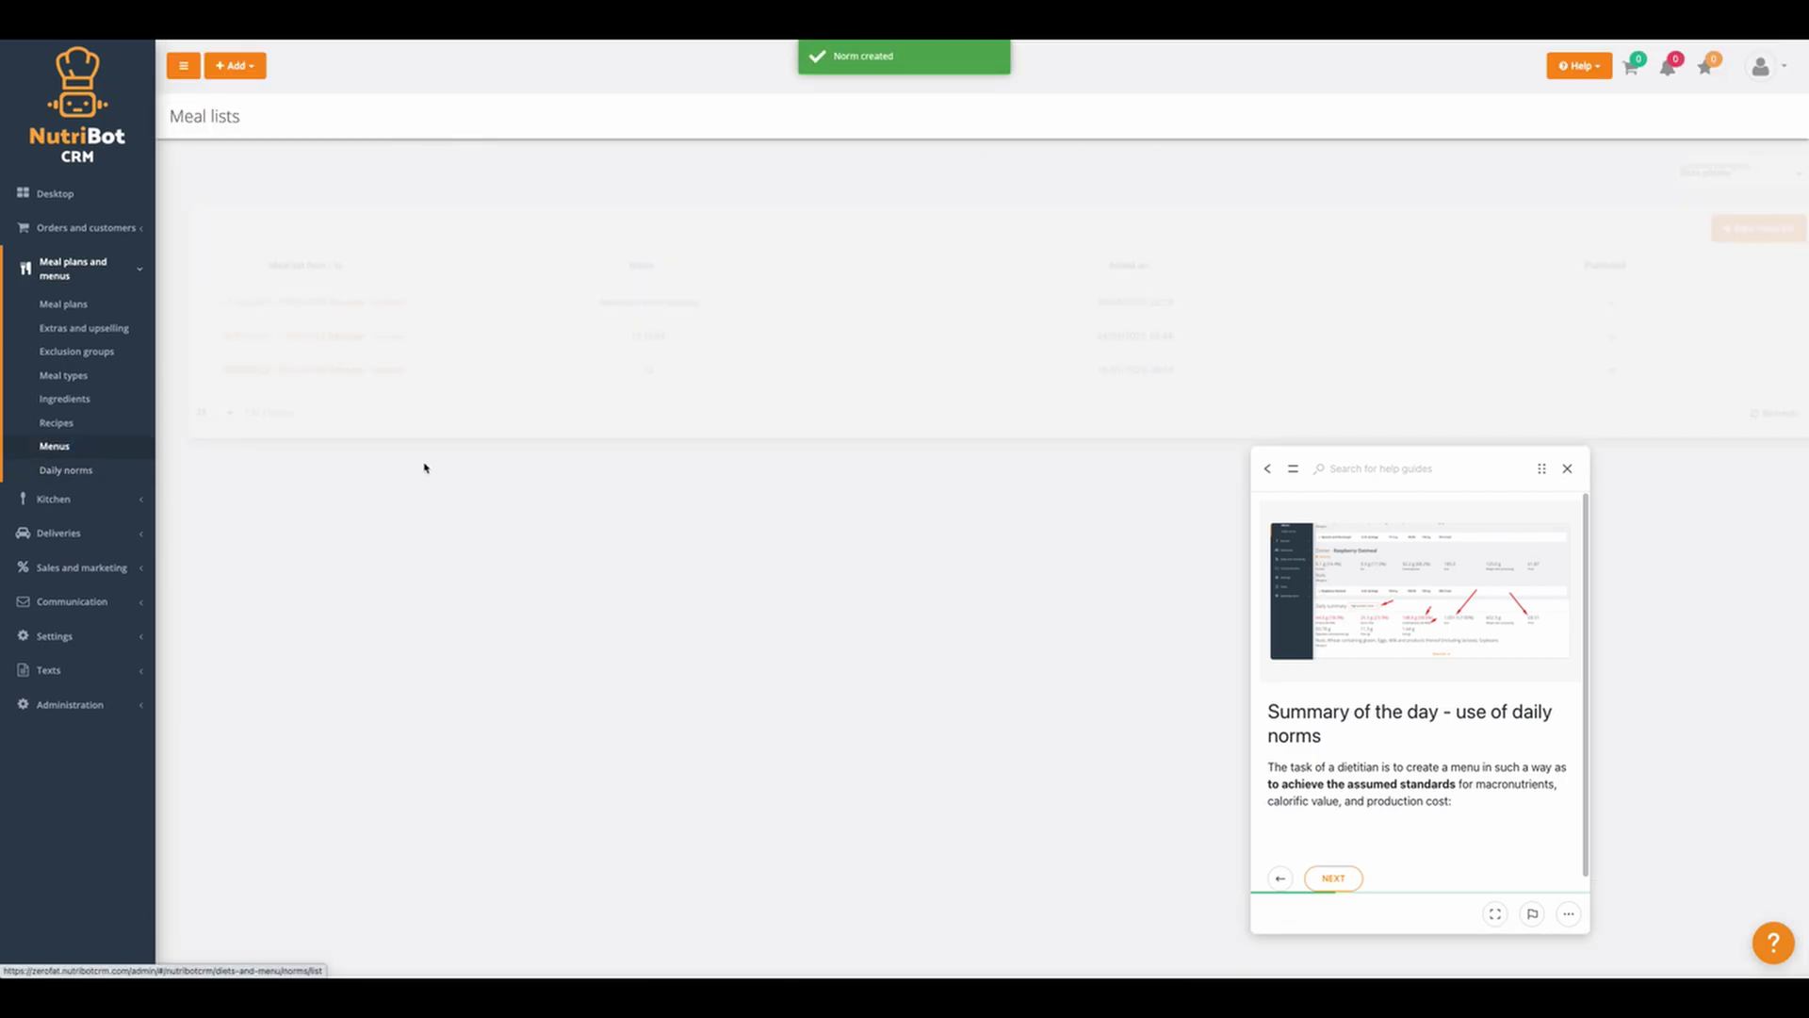
click(315, 303)
scroll(383, 395, down, 10)
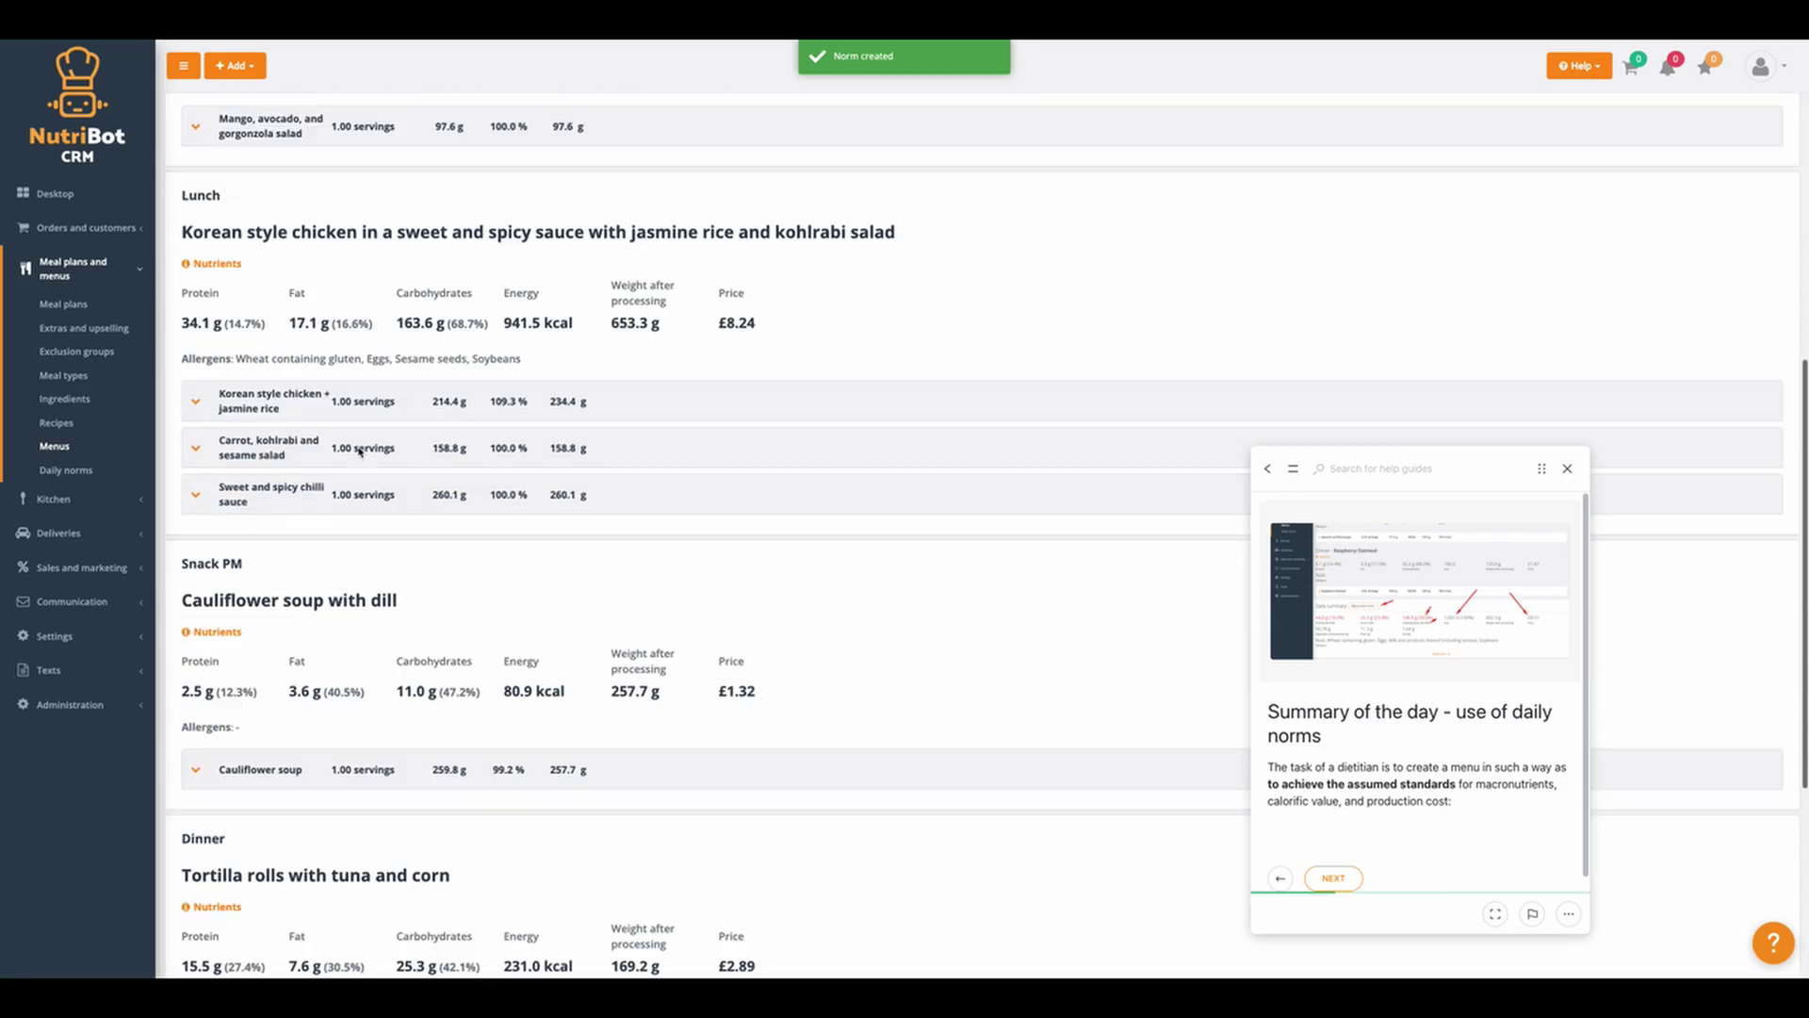
click(210, 740)
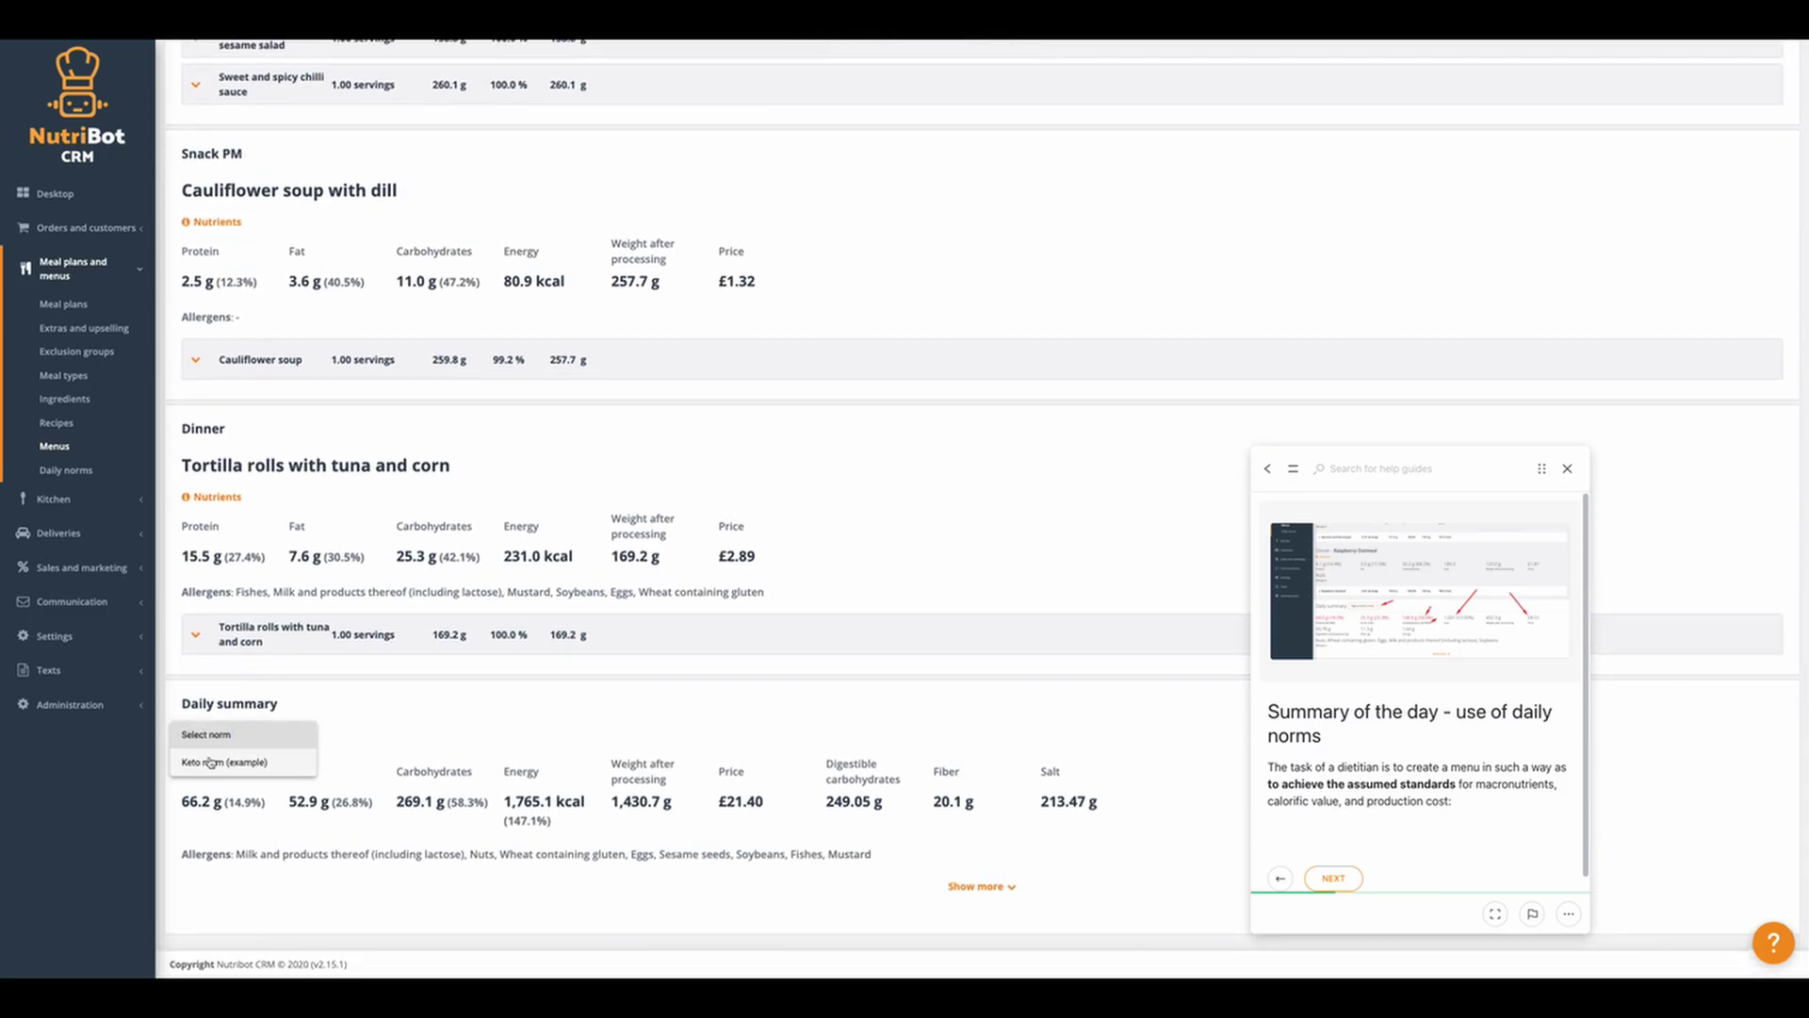
click(226, 759)
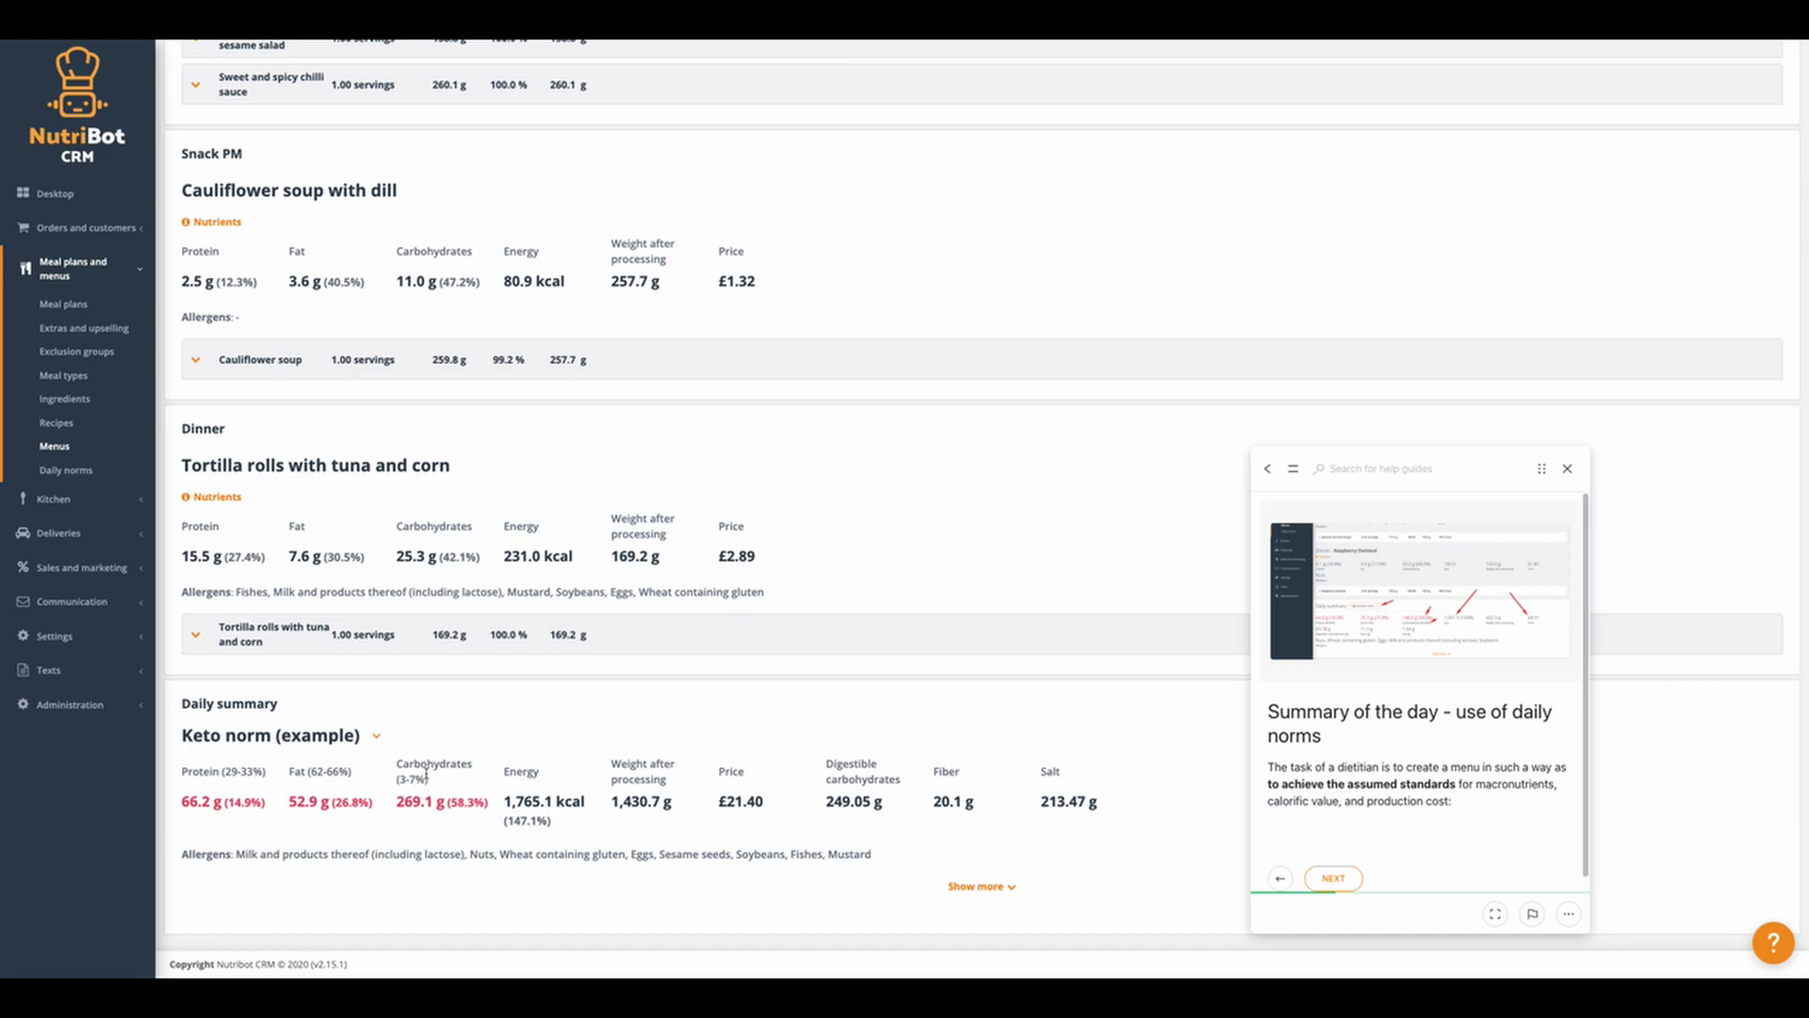
- Examine Monday's daily carbohydrate amount against the range of the keto norm
drag(409, 808, 490, 810)
key(super+k)
click(337, 792)
- Clear the norm from Monday's Daily summary and reopen the meal list for editing
click(329, 738)
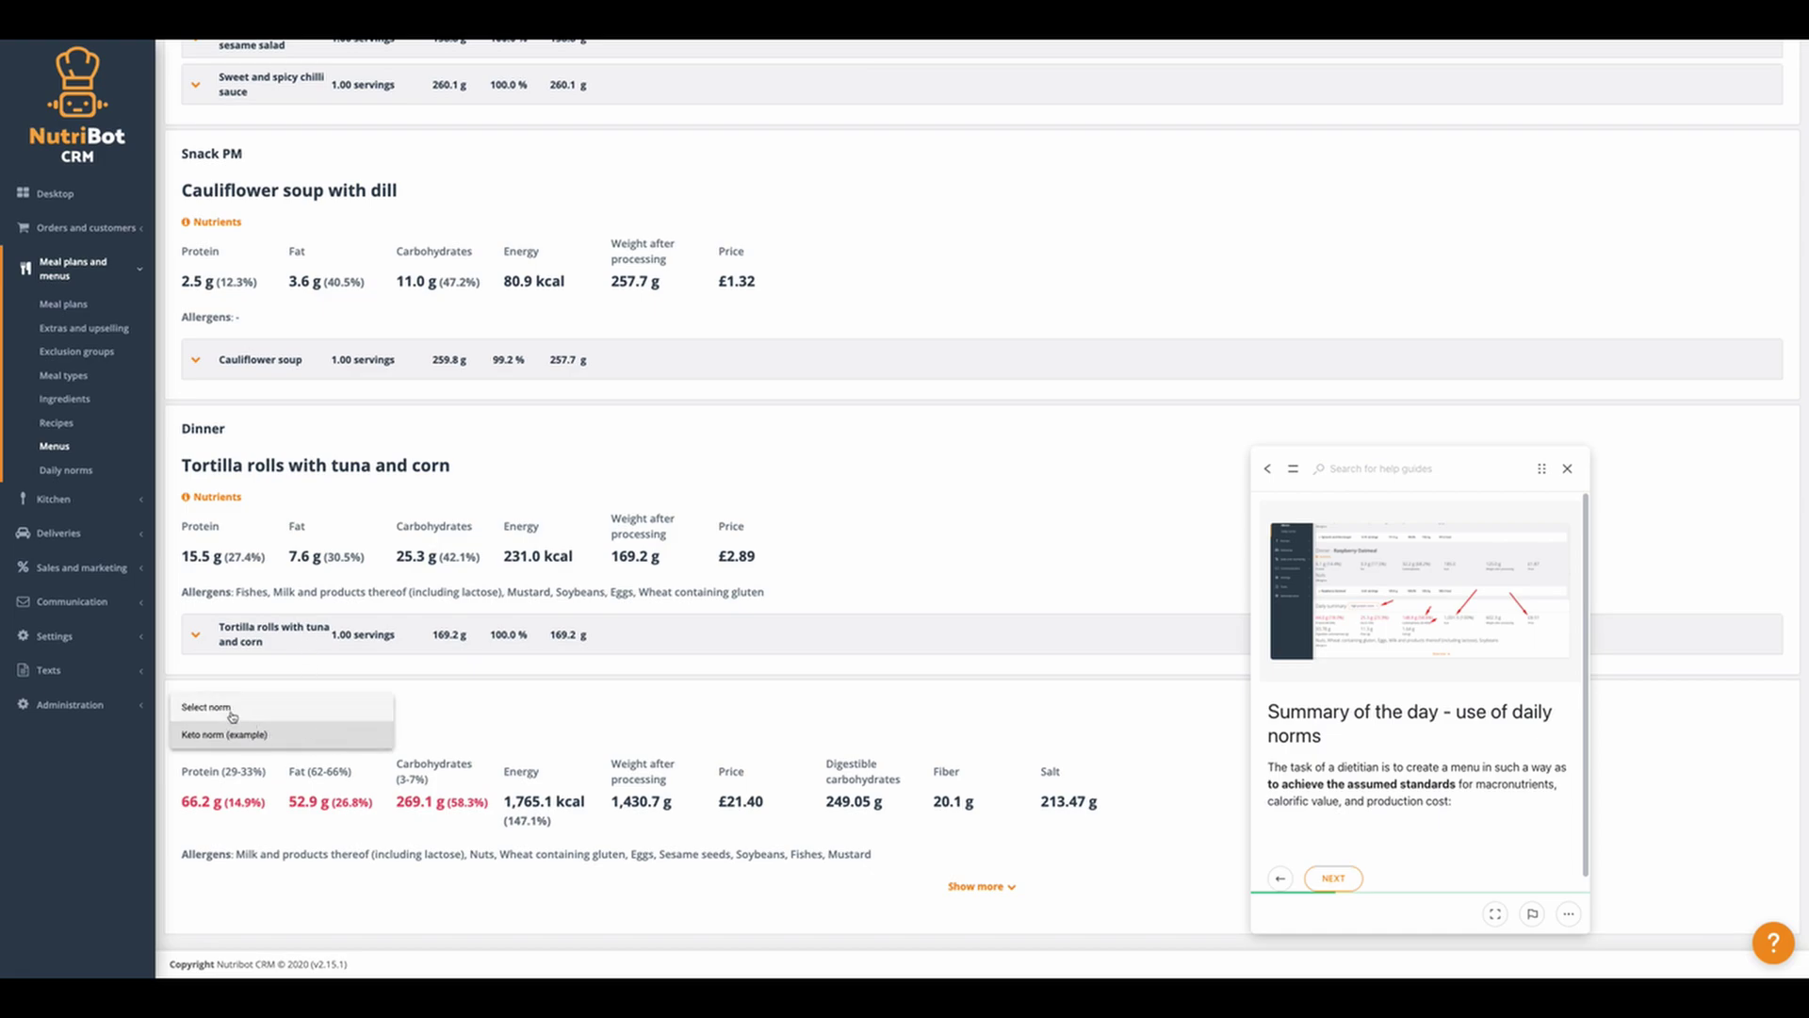
click(229, 709)
scroll(1088, 415, up, 15)
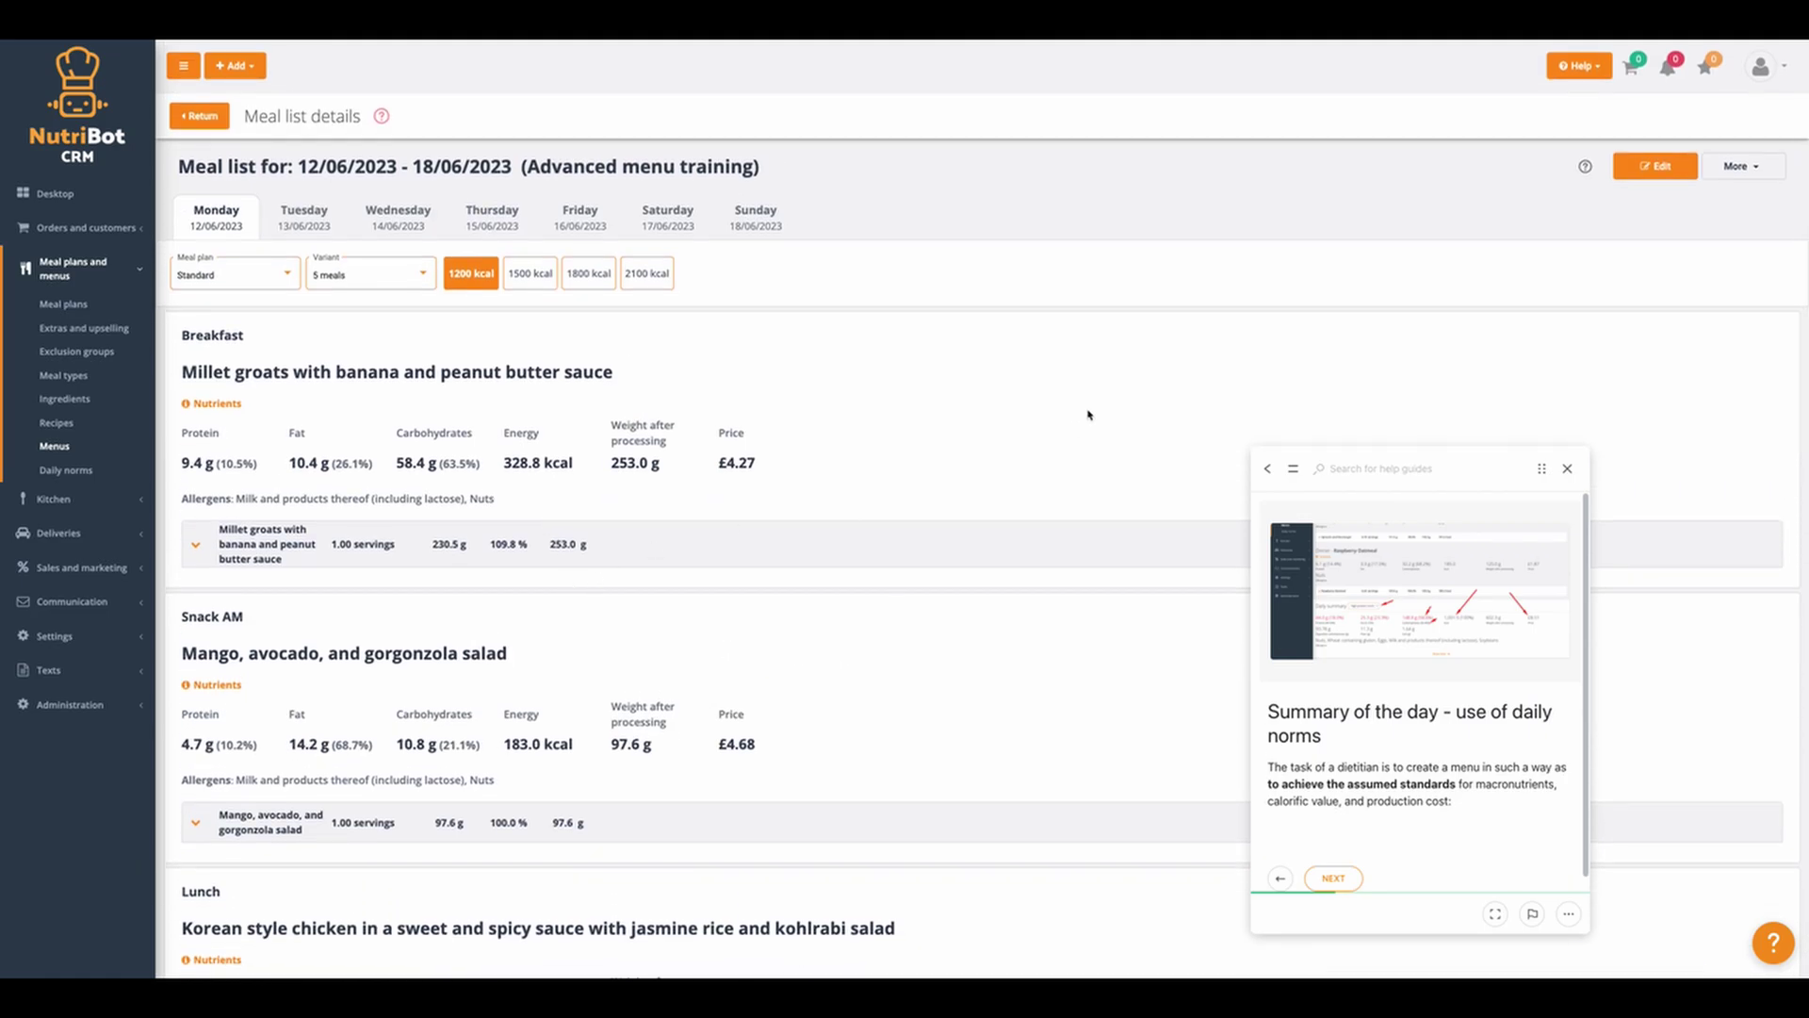
click(1655, 166)
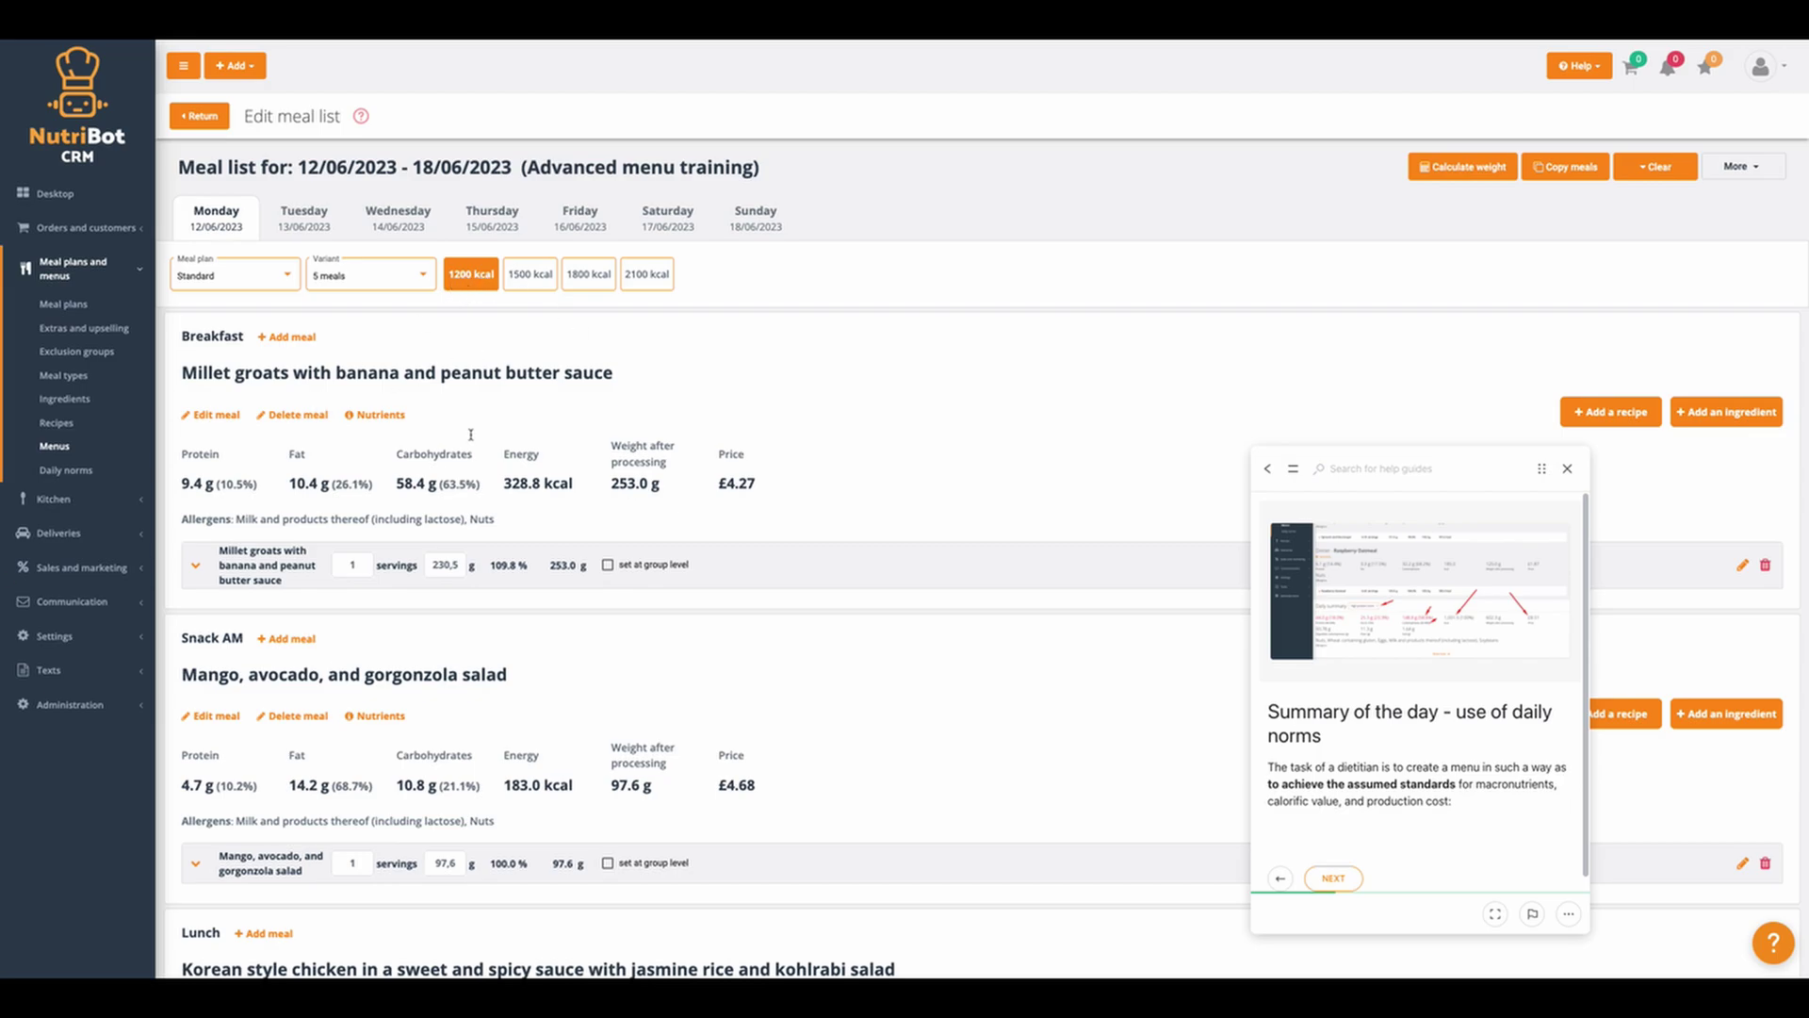
- Expand the Millet groats with banana and peanut butter sauce recipe in Monday's Breakfast and set it to 0,8 servings
scroll(267, 496, down, 1)
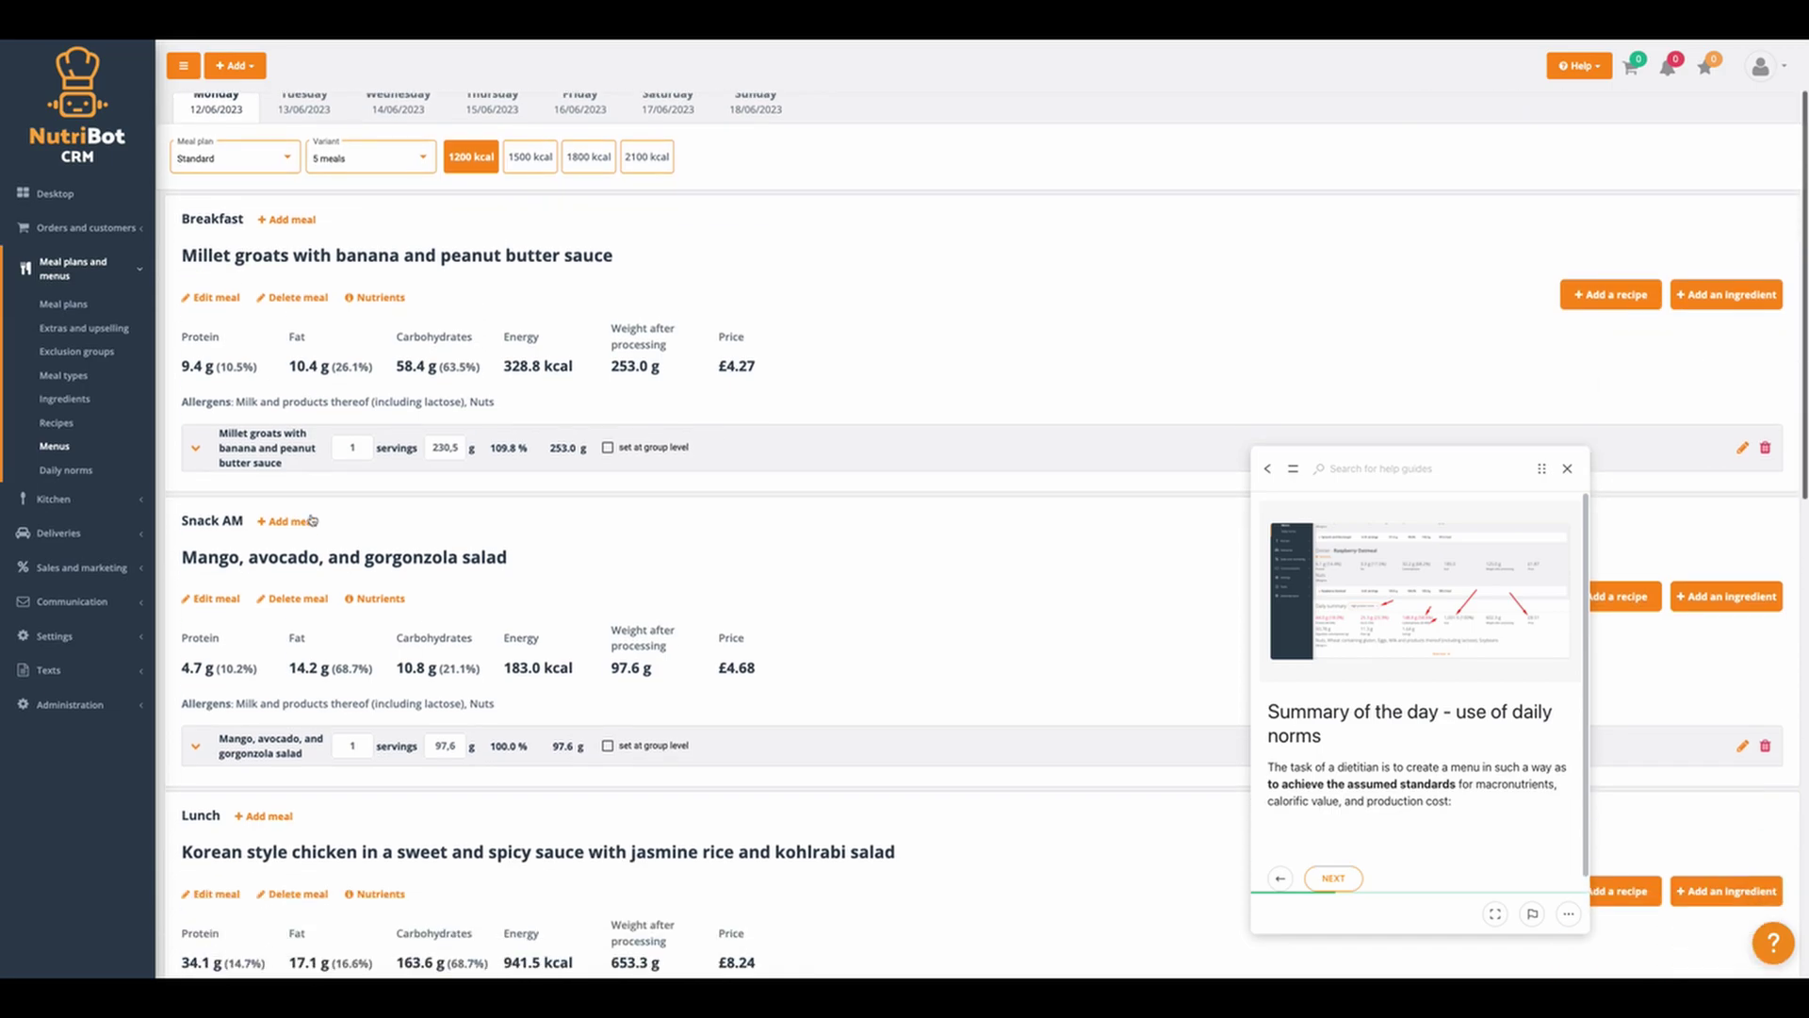
click(263, 447)
scroll(311, 443, down, 1)
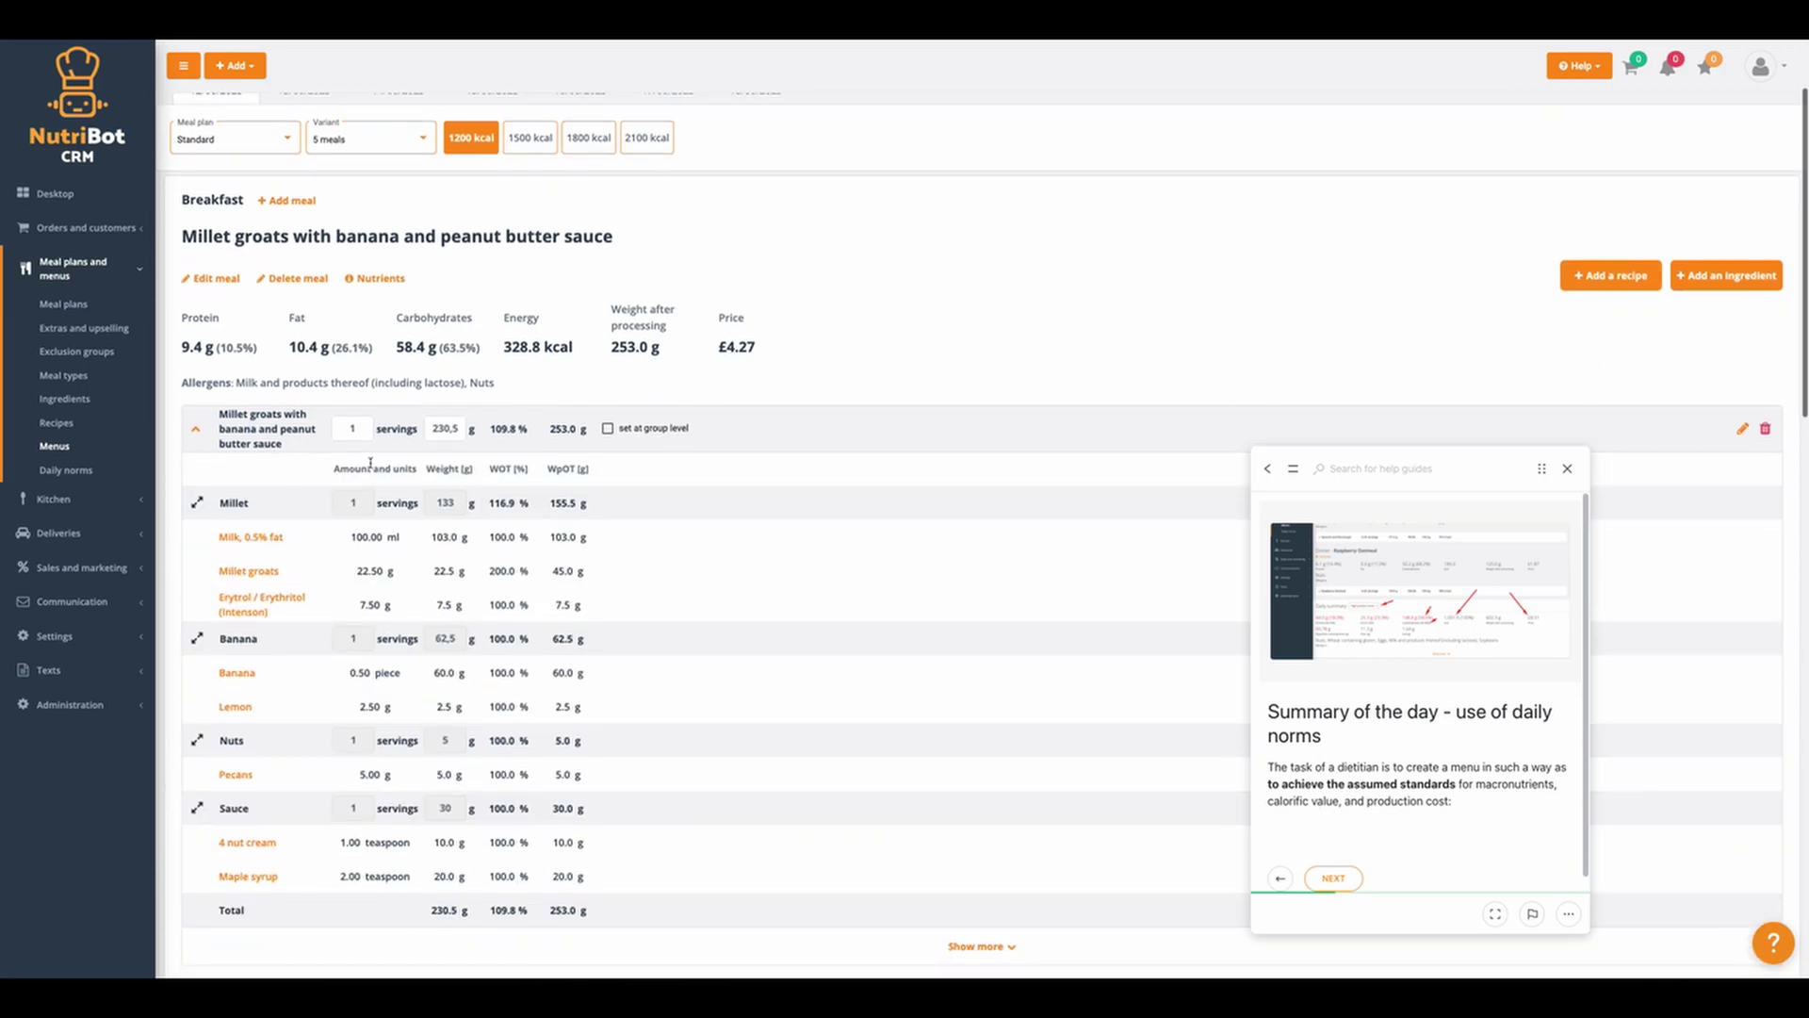
click(362, 430)
key(super+a)
text(0,8)
click(369, 415)
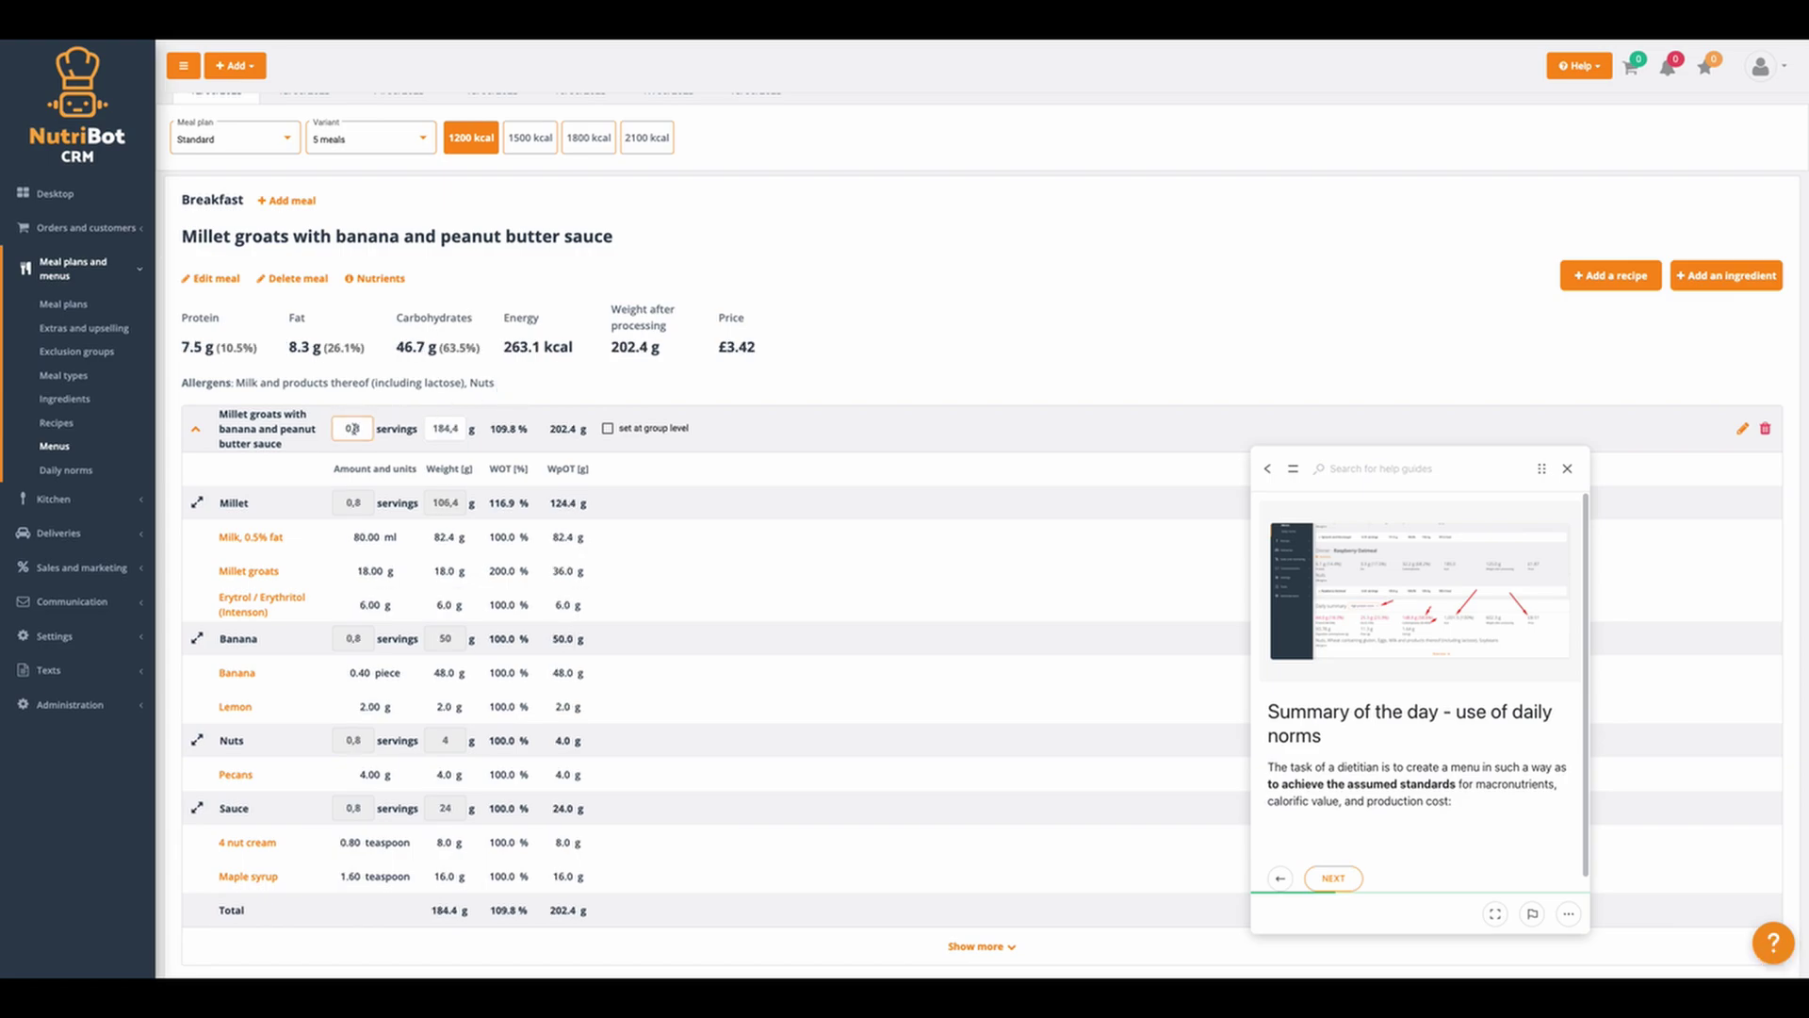
- Set the breakfast millet groats recipe's weight to 150 g and examine the recalculated servings and ingredient amounts
click(461, 431)
key(super+a)
key(super+k)
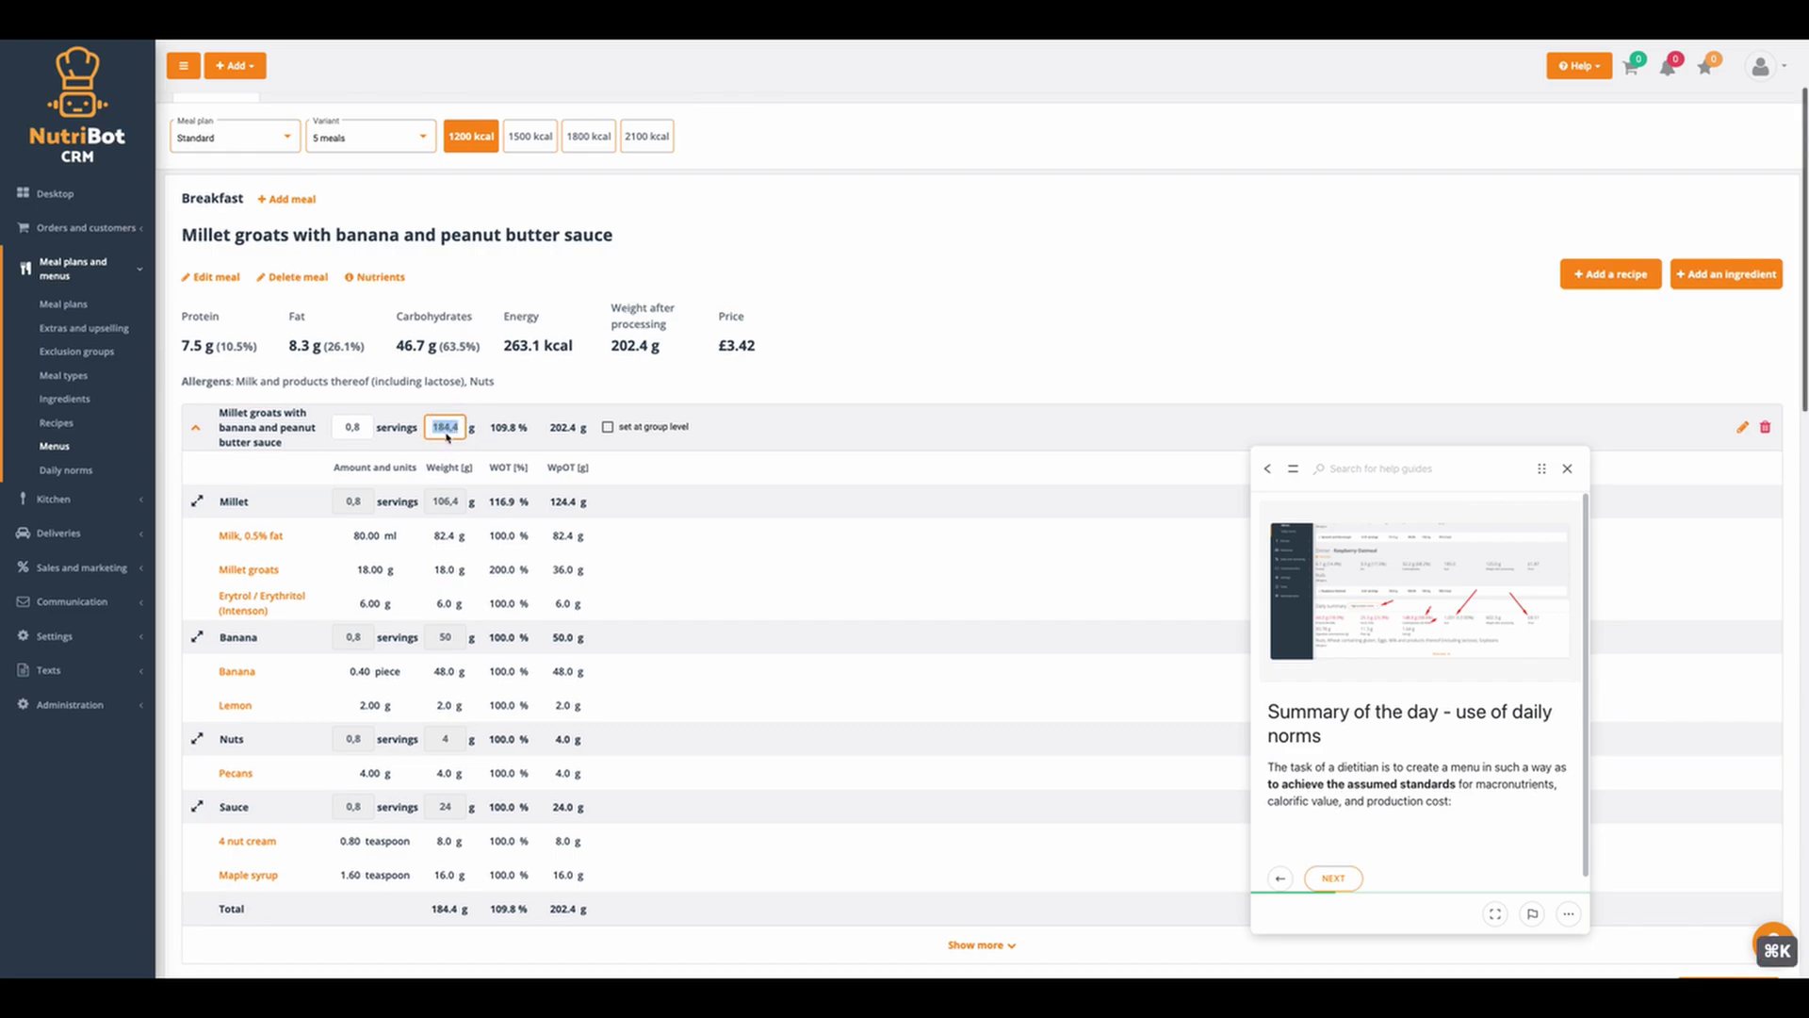
text(150)
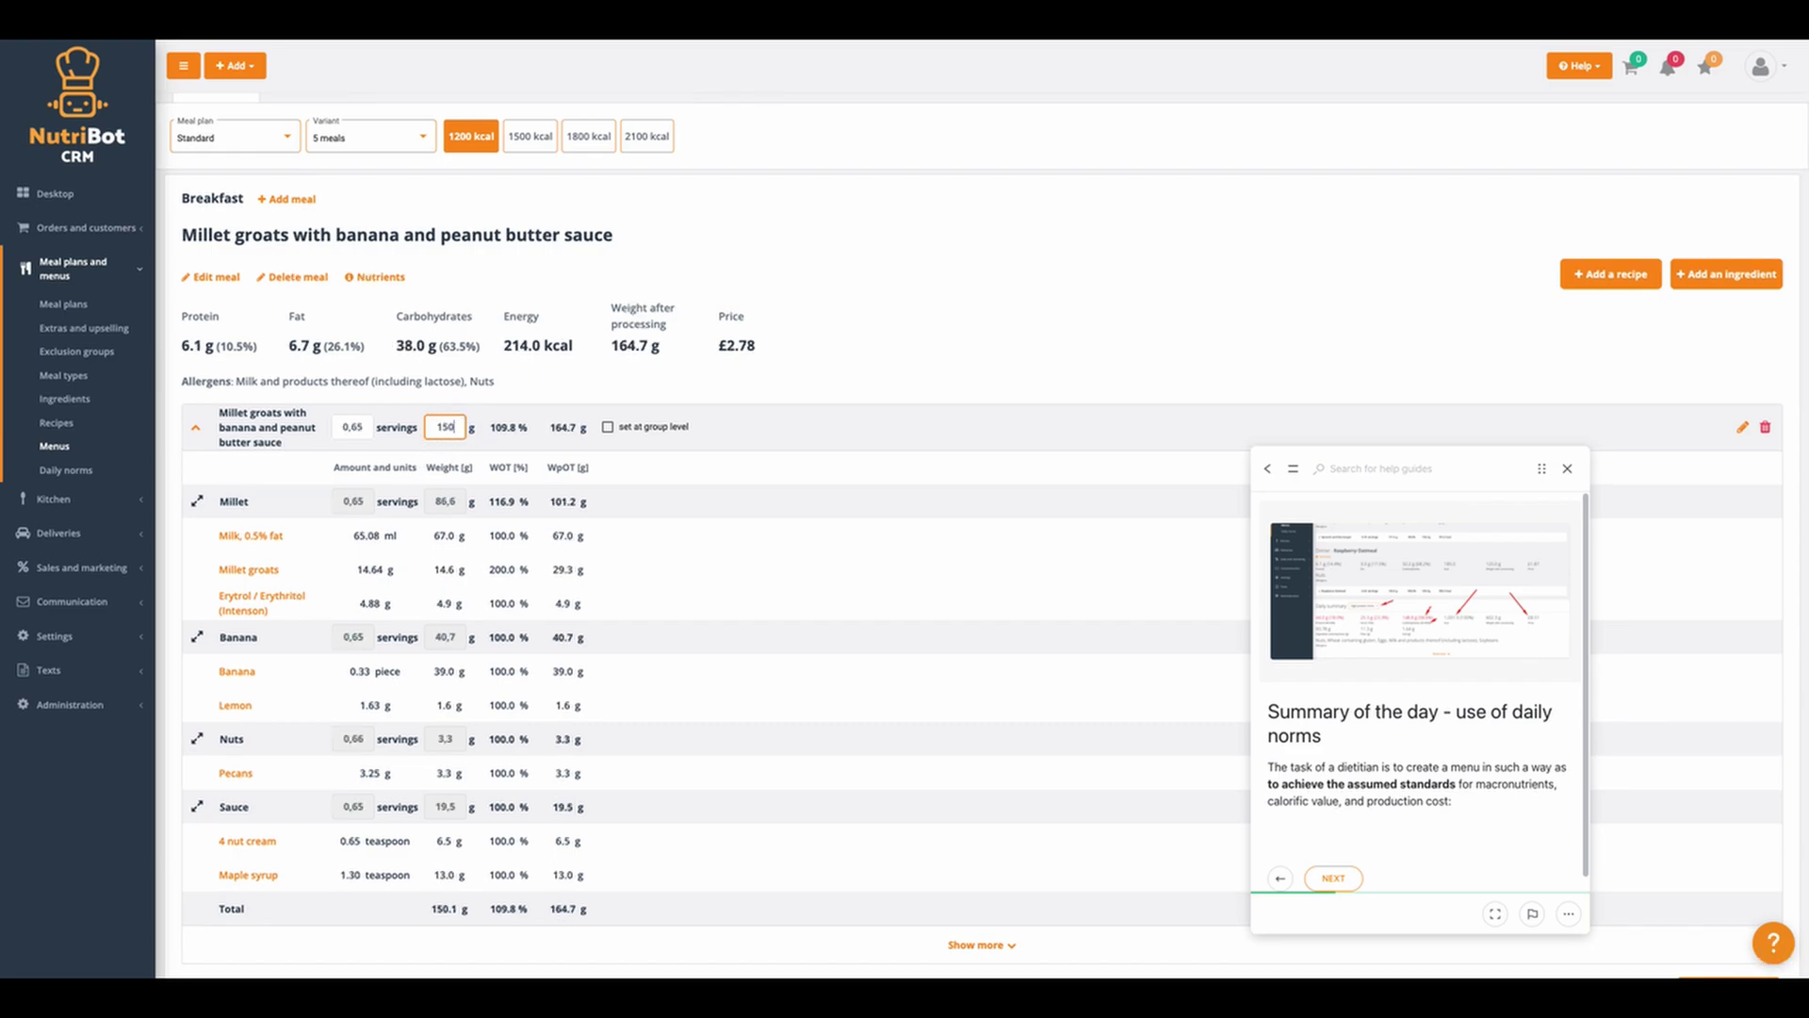
click(542, 406)
click(349, 426)
scroll(361, 606, down, 1)
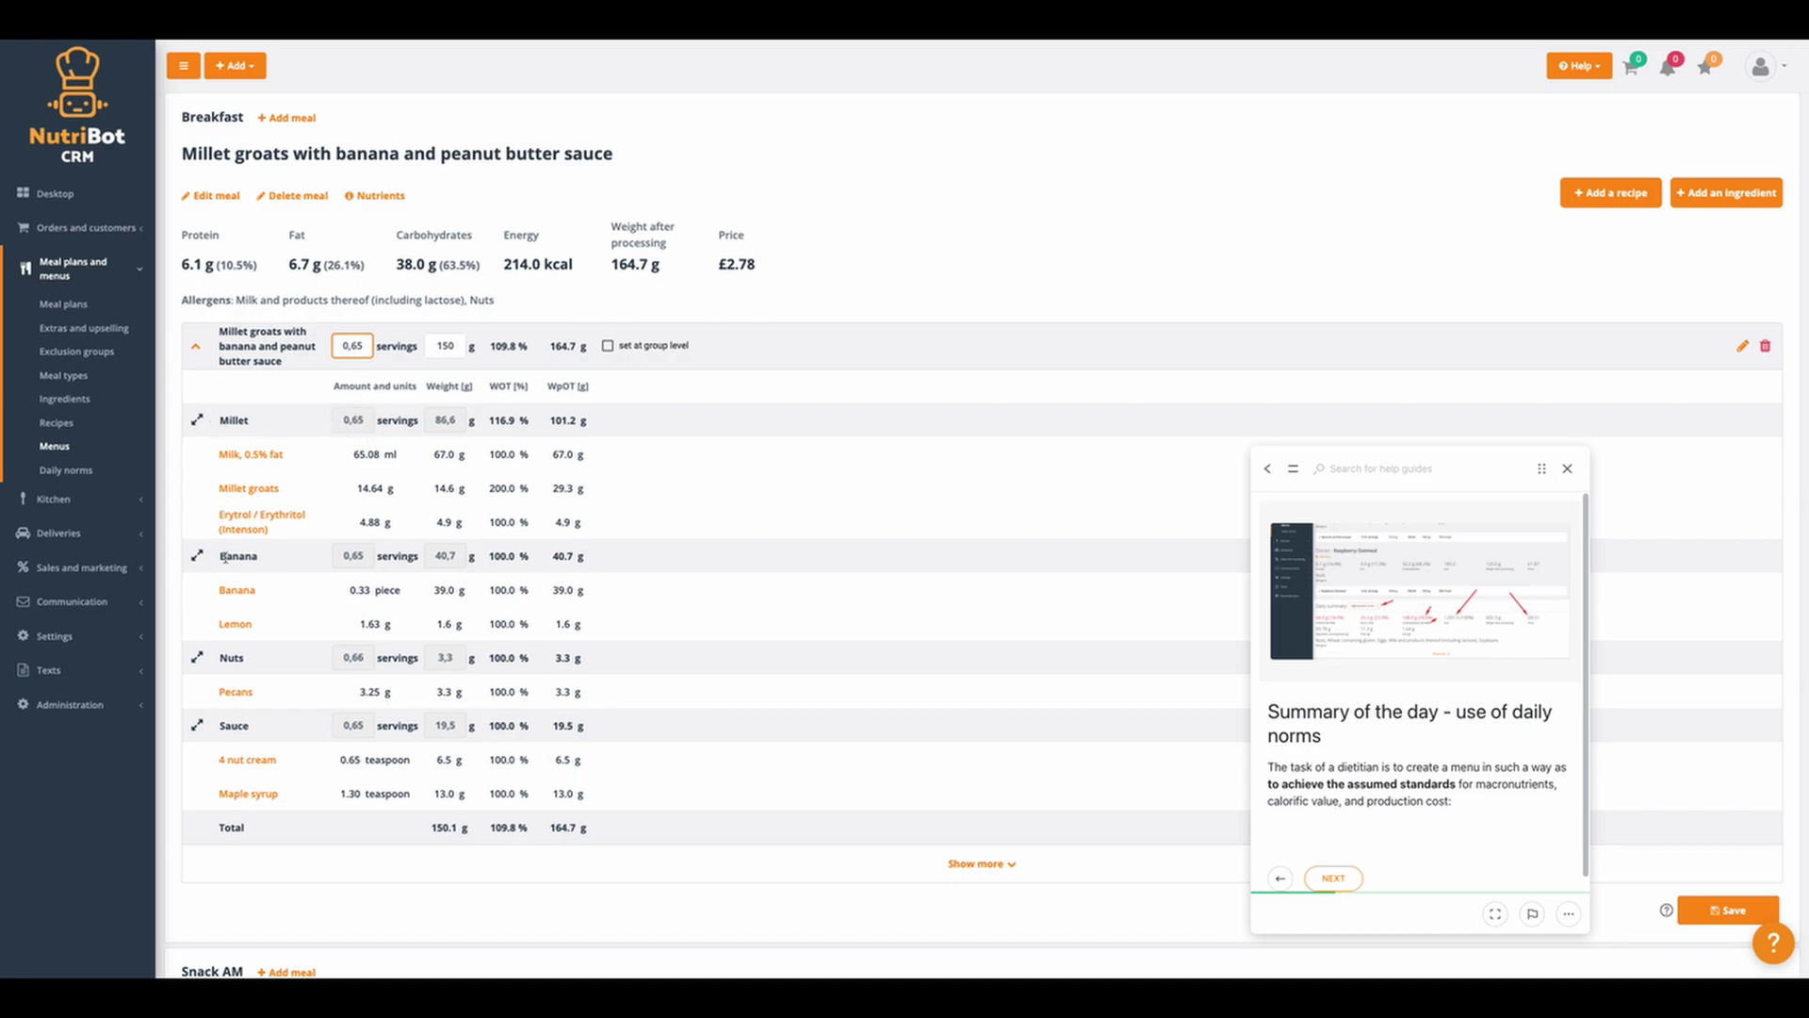
scroll(247, 726, up, 1)
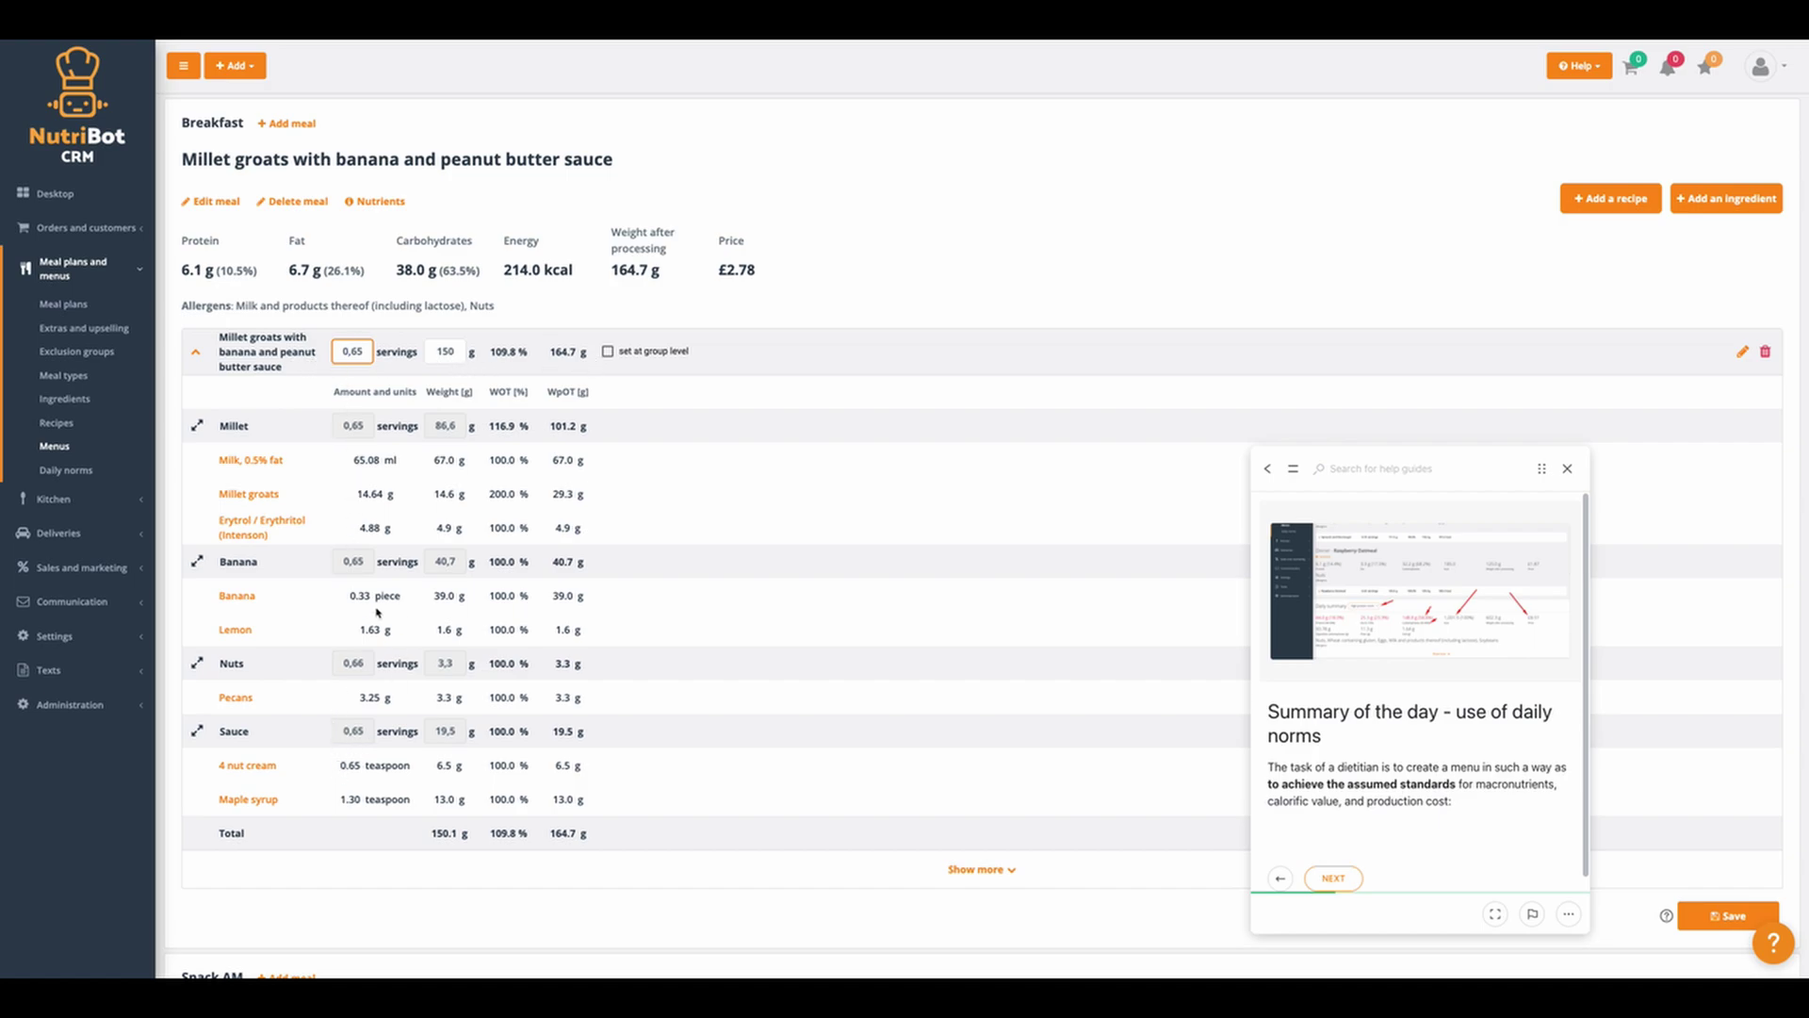
- Enable group-level portioning for the breakfast millet groats recipe and set its Banana group to 1 serving
click(608, 352)
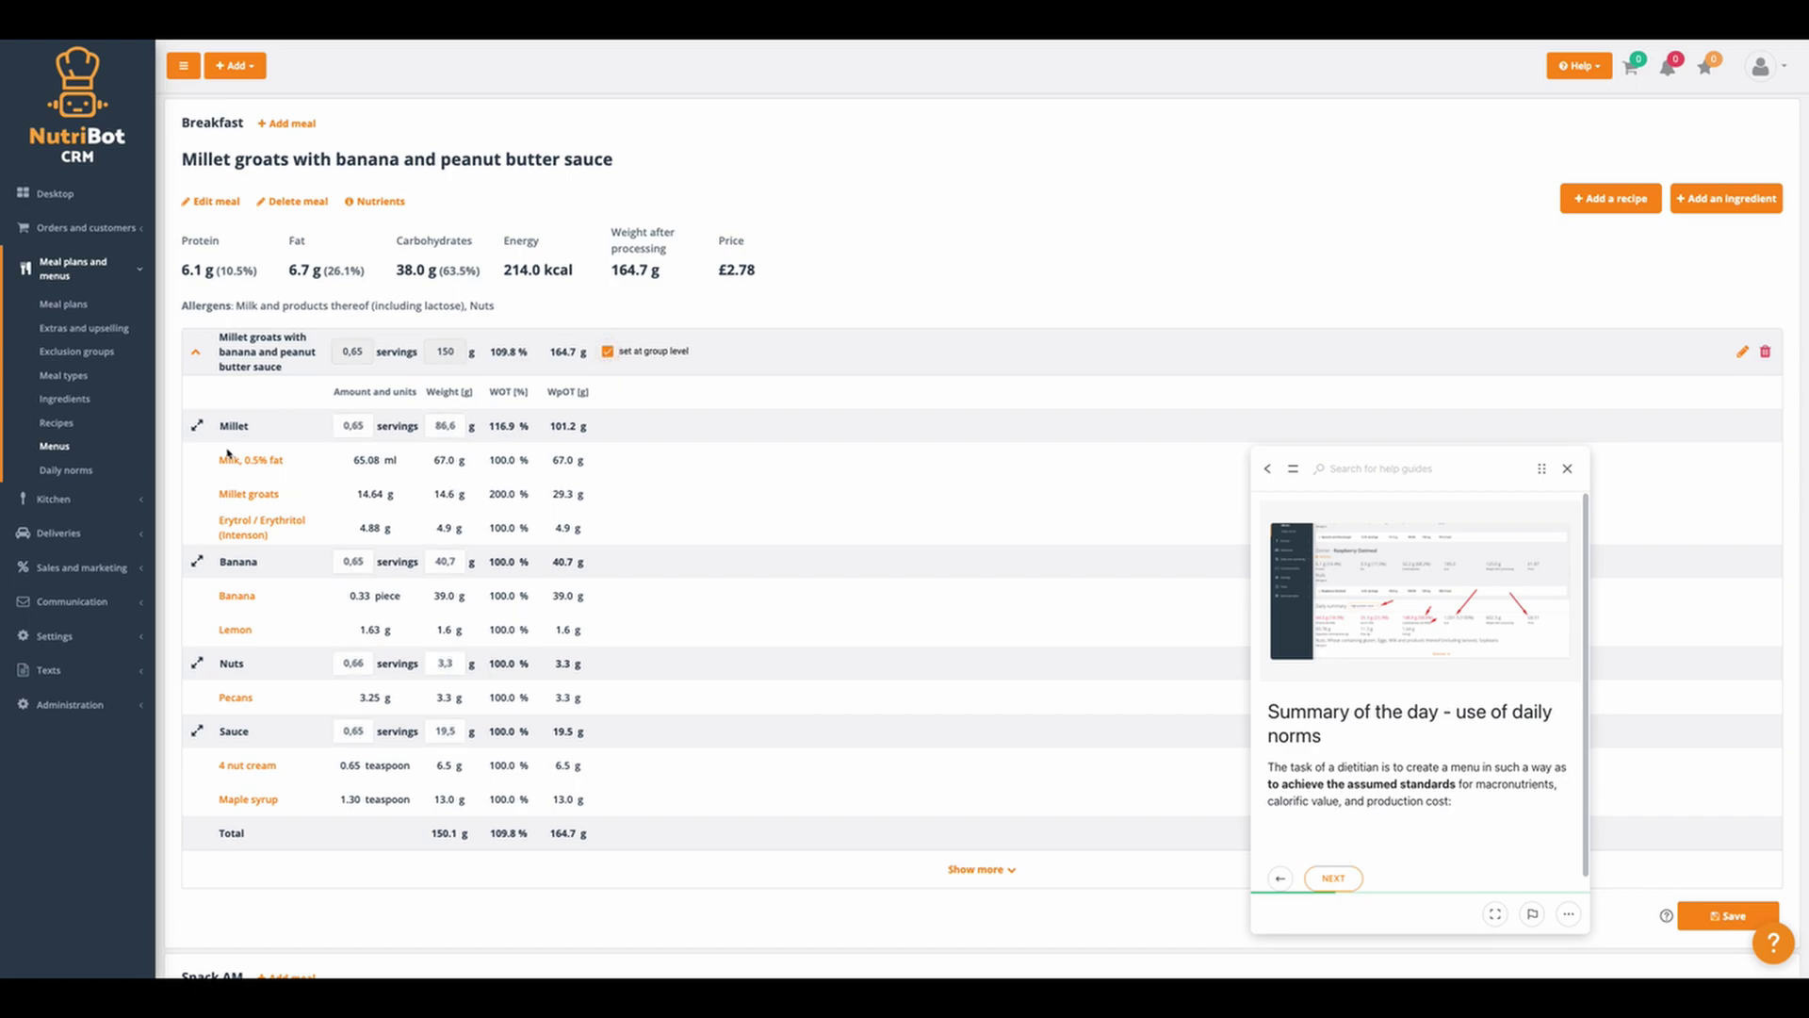
double_click(347, 561)
text(1)
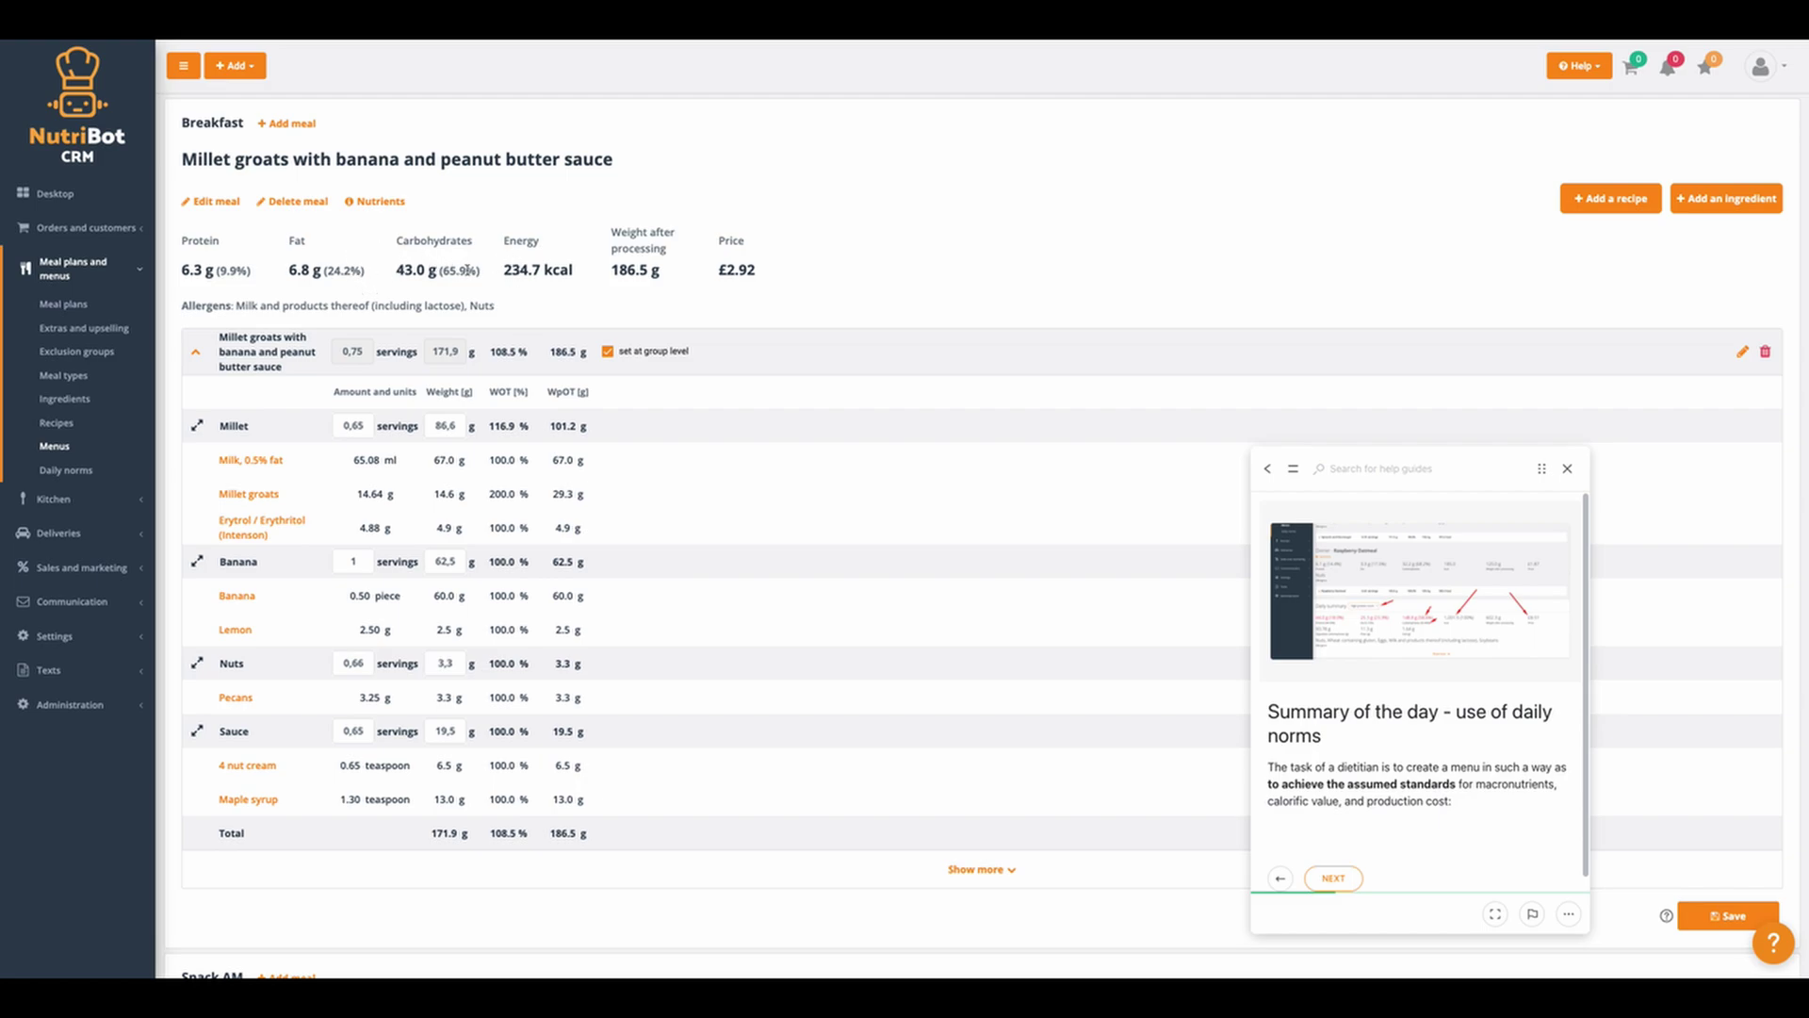
scroll(408, 652, down, 1)
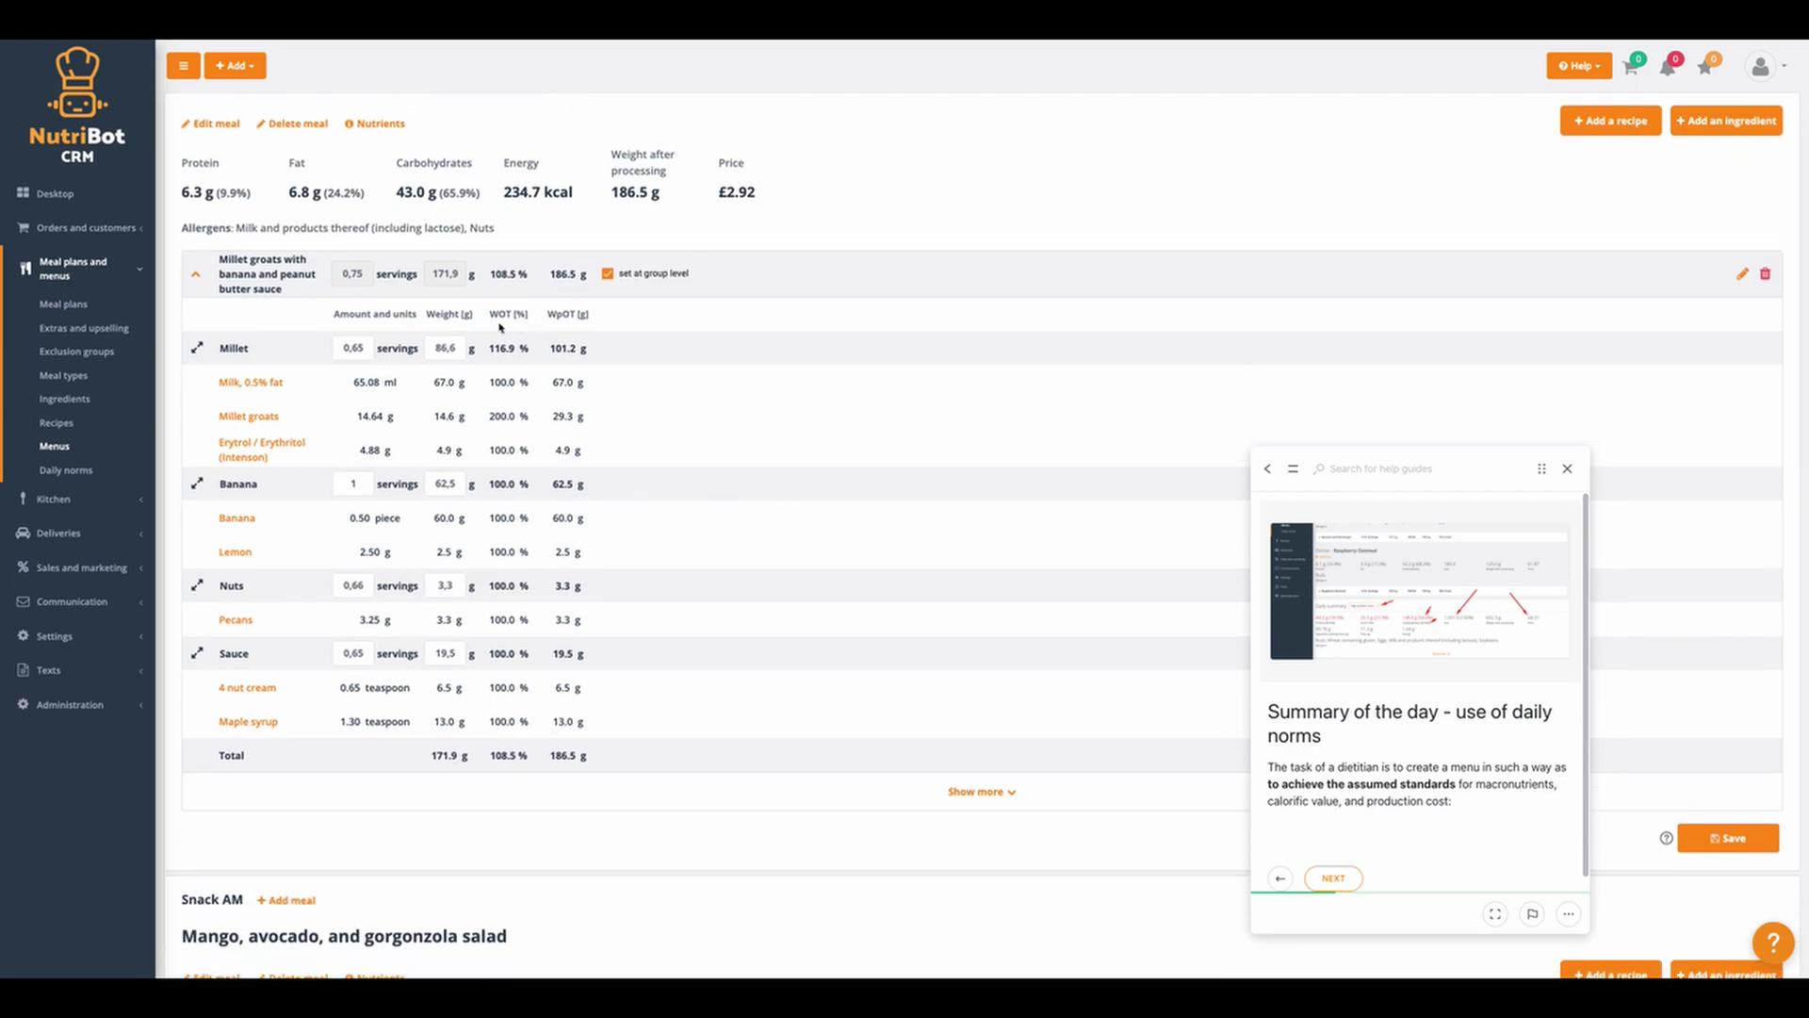
click(1744, 838)
scroll(754, 424, up, 1)
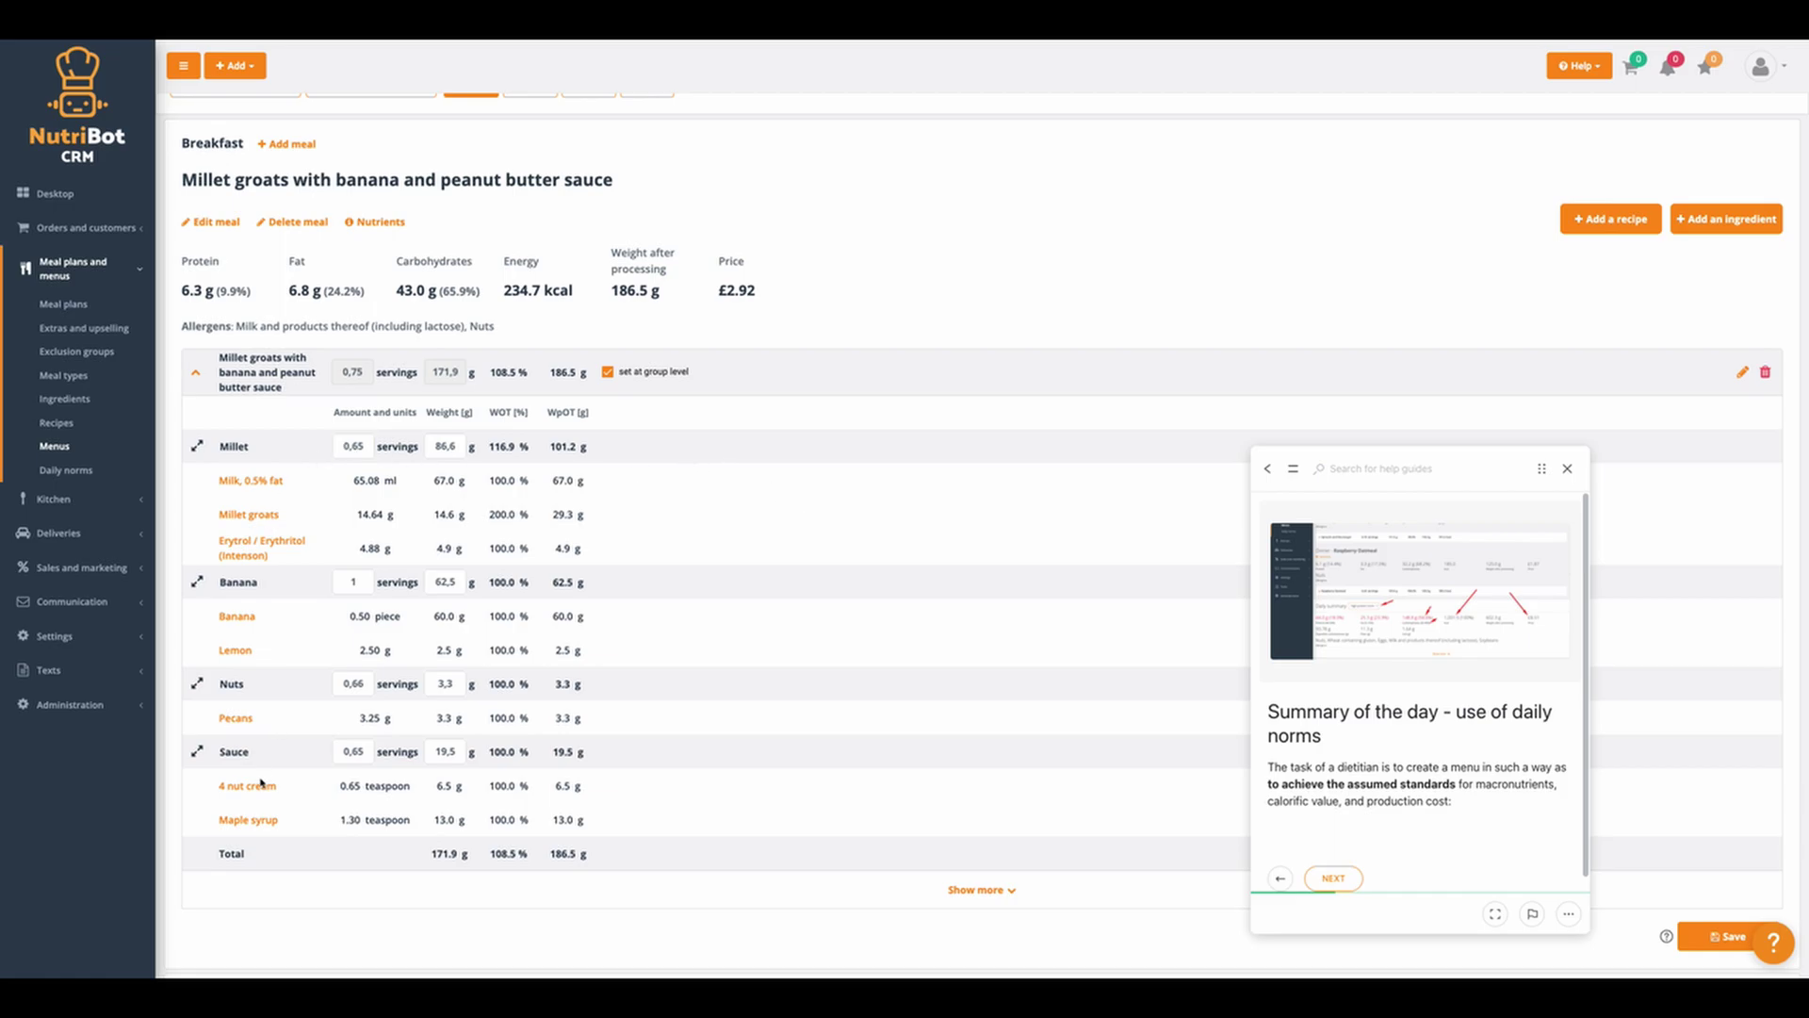
- Open the millet groats recipe for editing and add the Energy [kcal], Protein, Fat and Carbohydrates columns to its ingredient table
click(1742, 372)
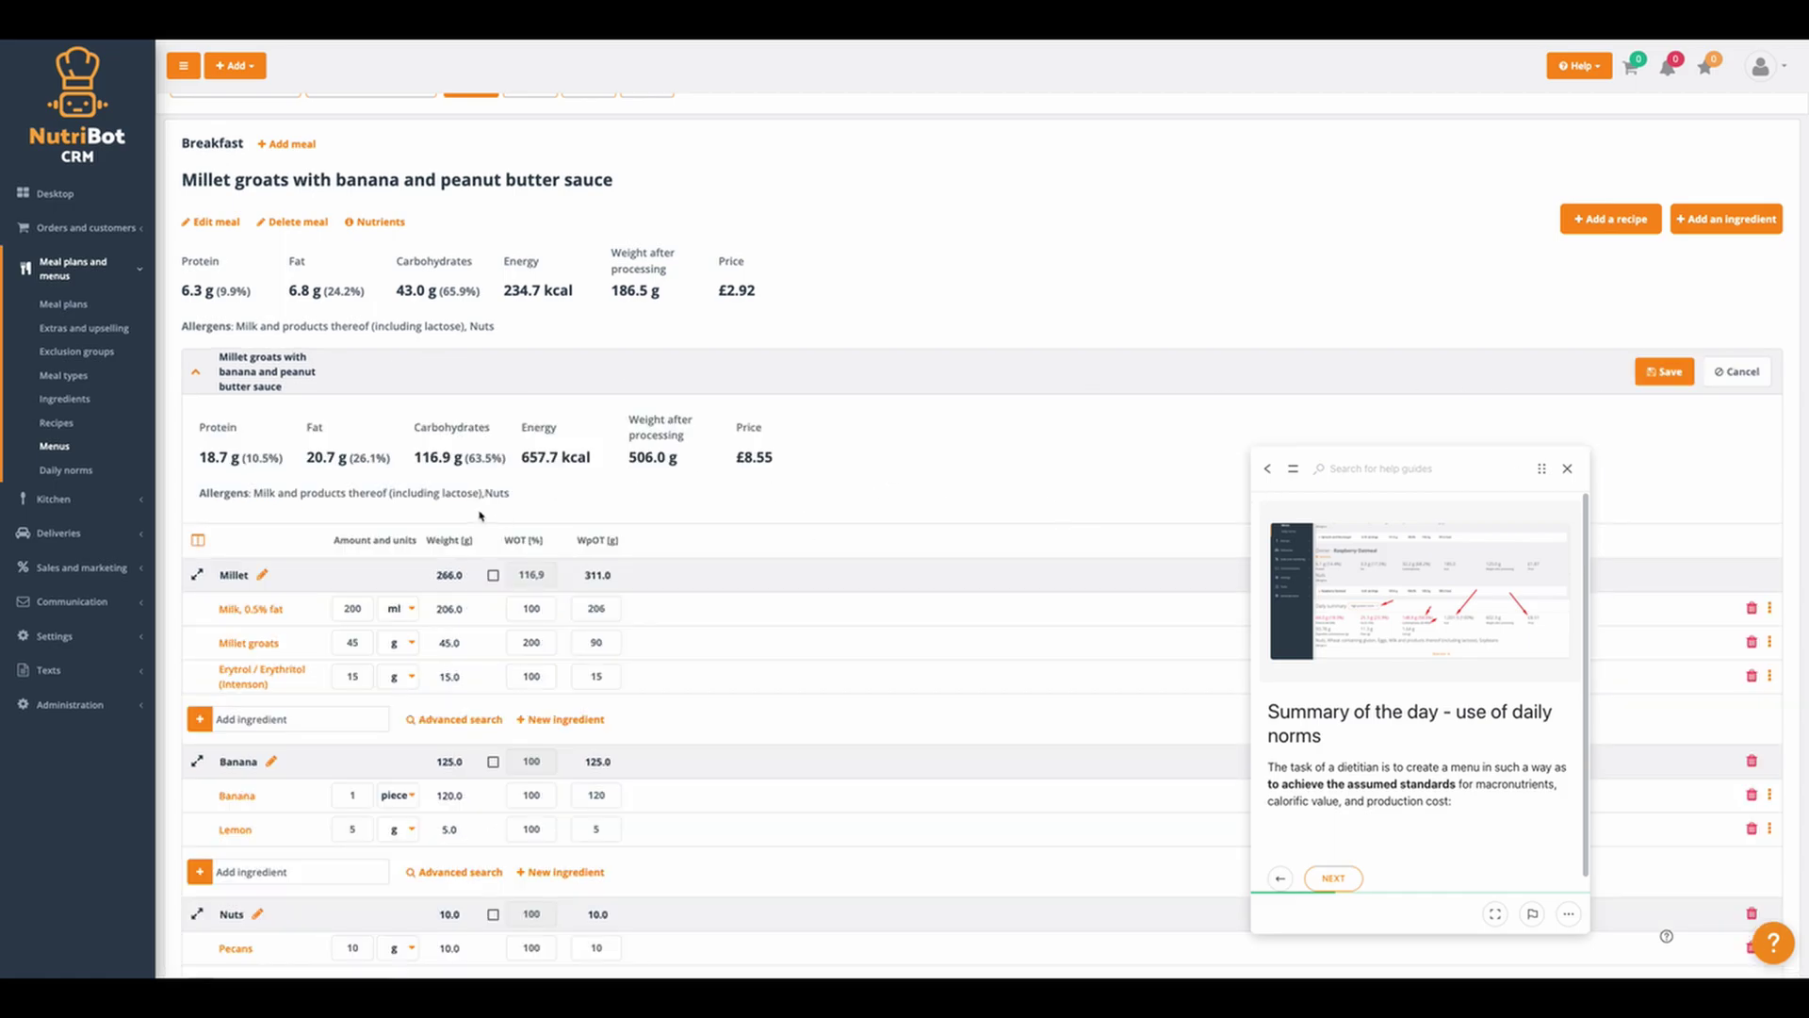
click(199, 541)
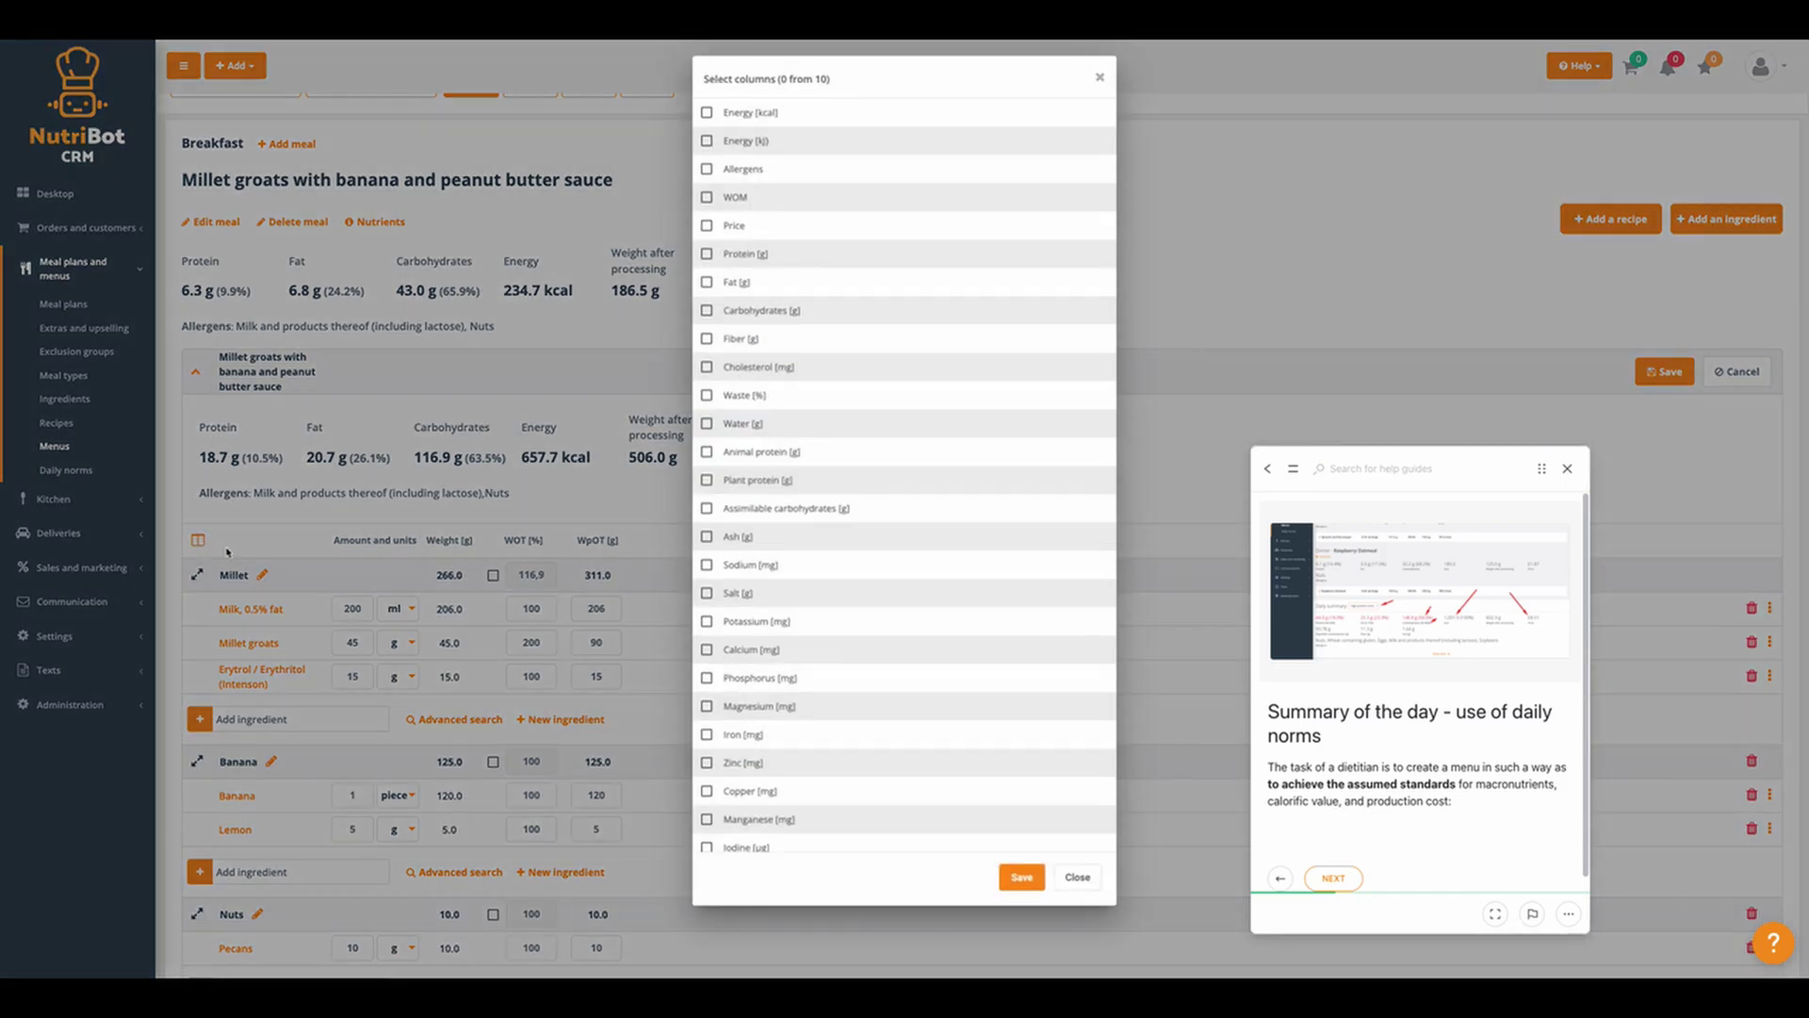
click(707, 112)
click(707, 254)
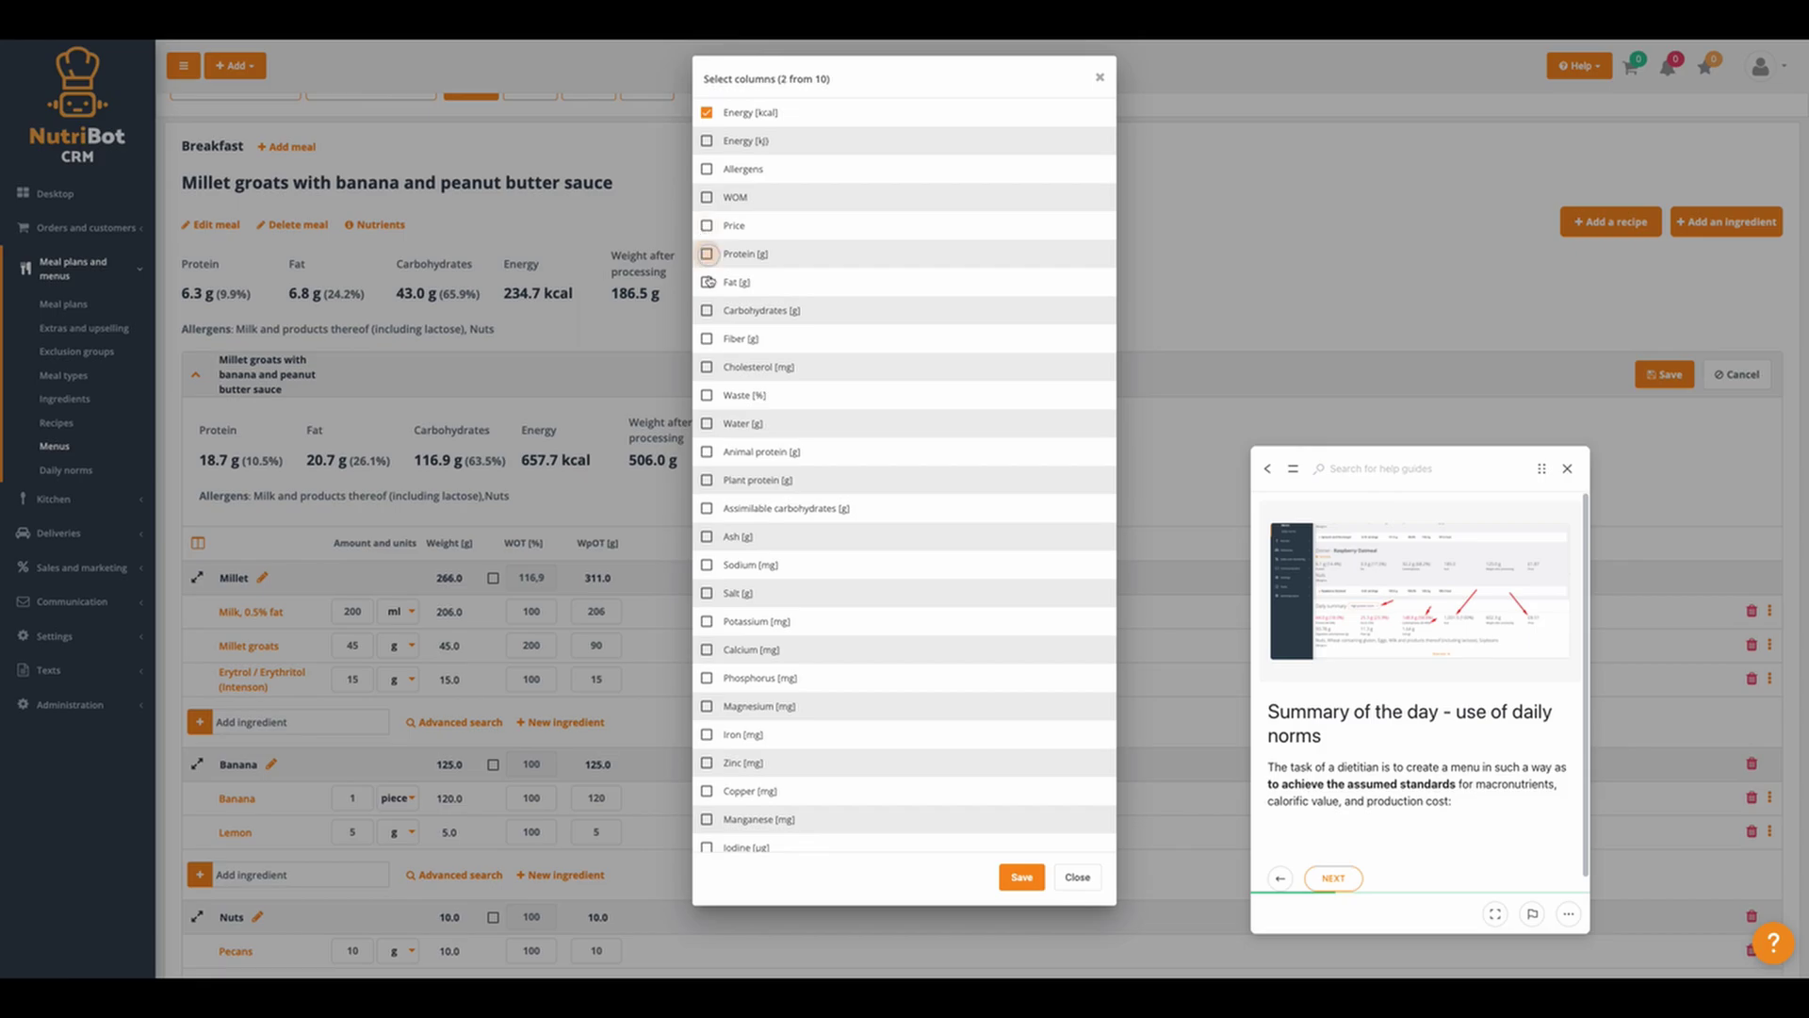
click(707, 312)
click(1017, 873)
scroll(755, 596, down, 2)
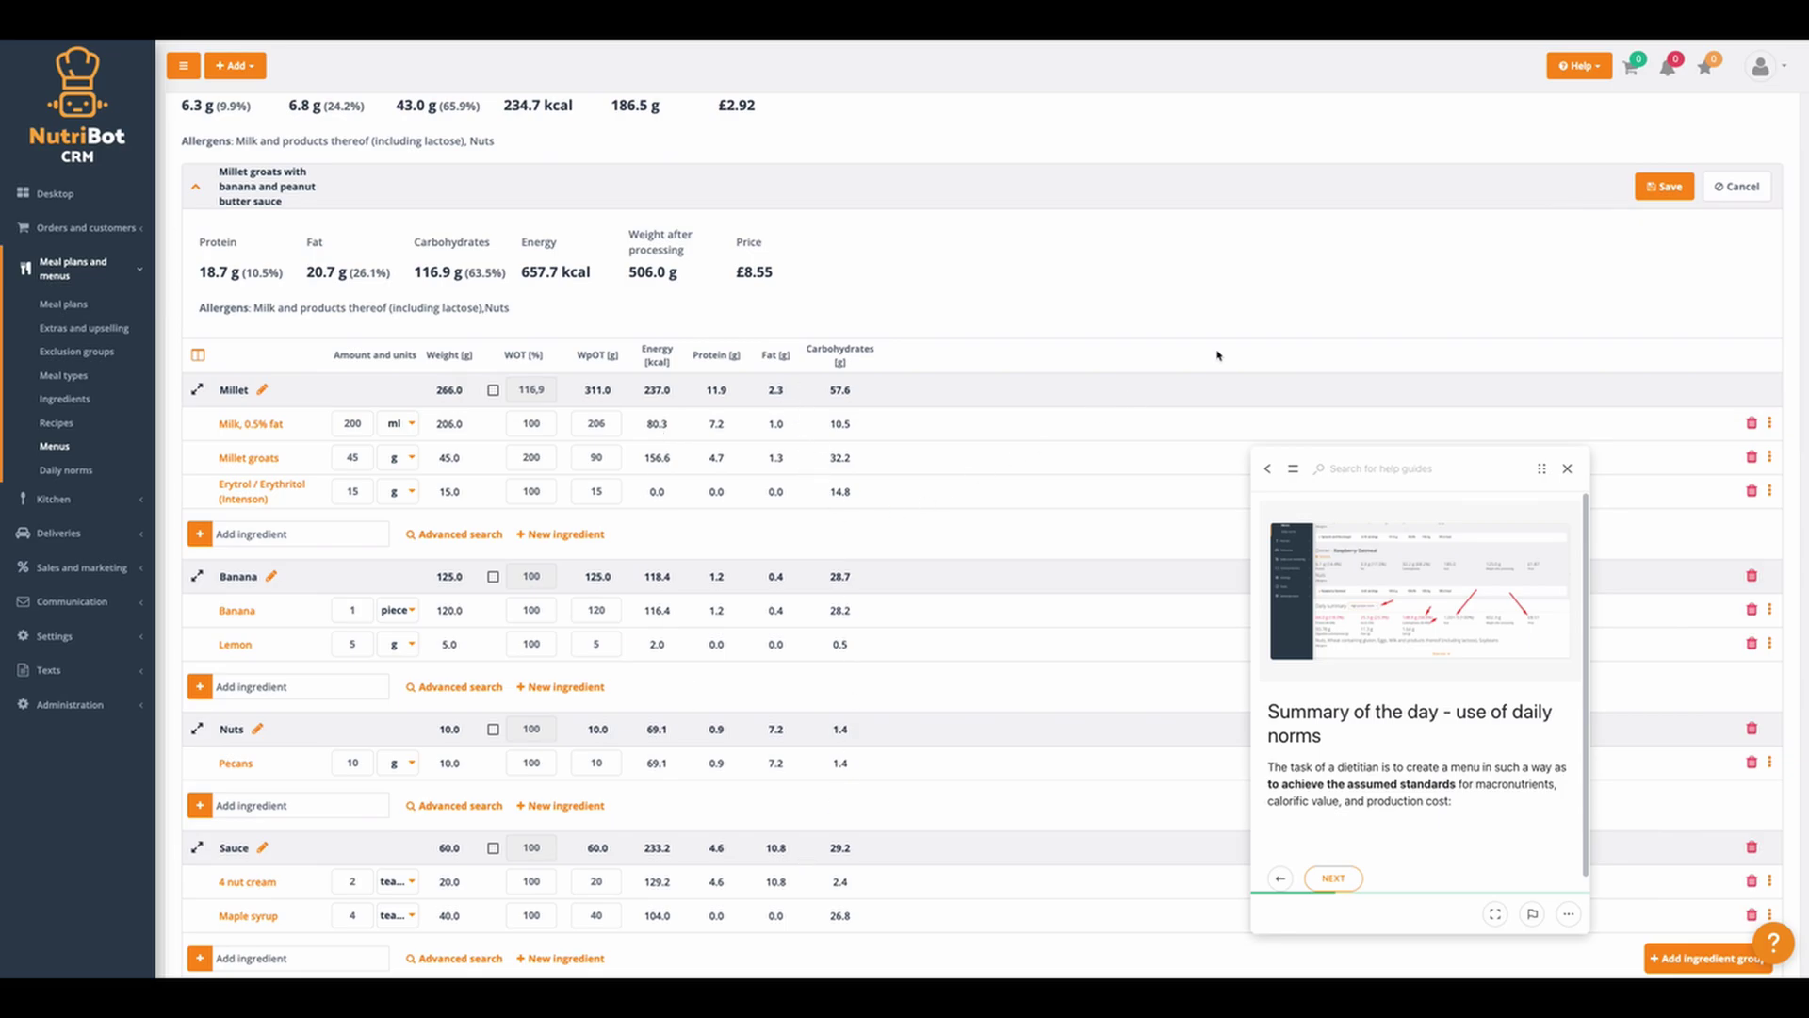
- View the recipe modification save options, cancel them and save the Breakfast meal instead
click(1668, 189)
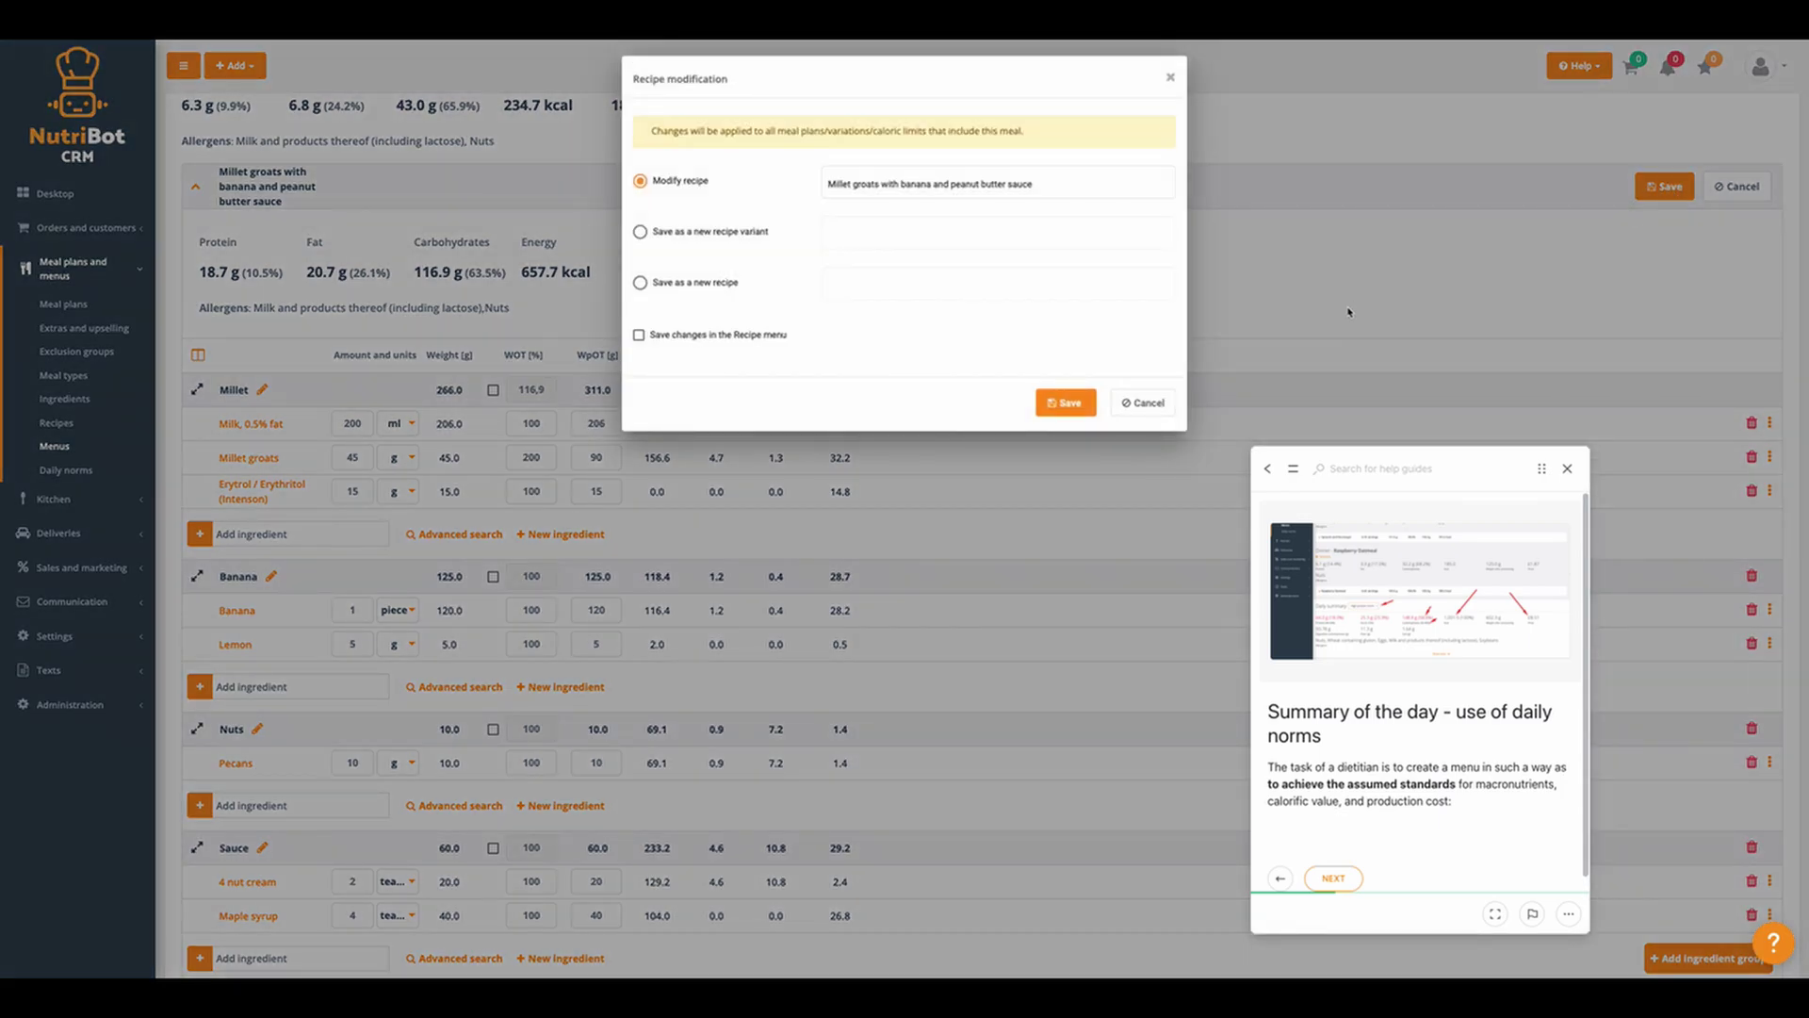
click(1153, 412)
scroll(1043, 392, down, 1)
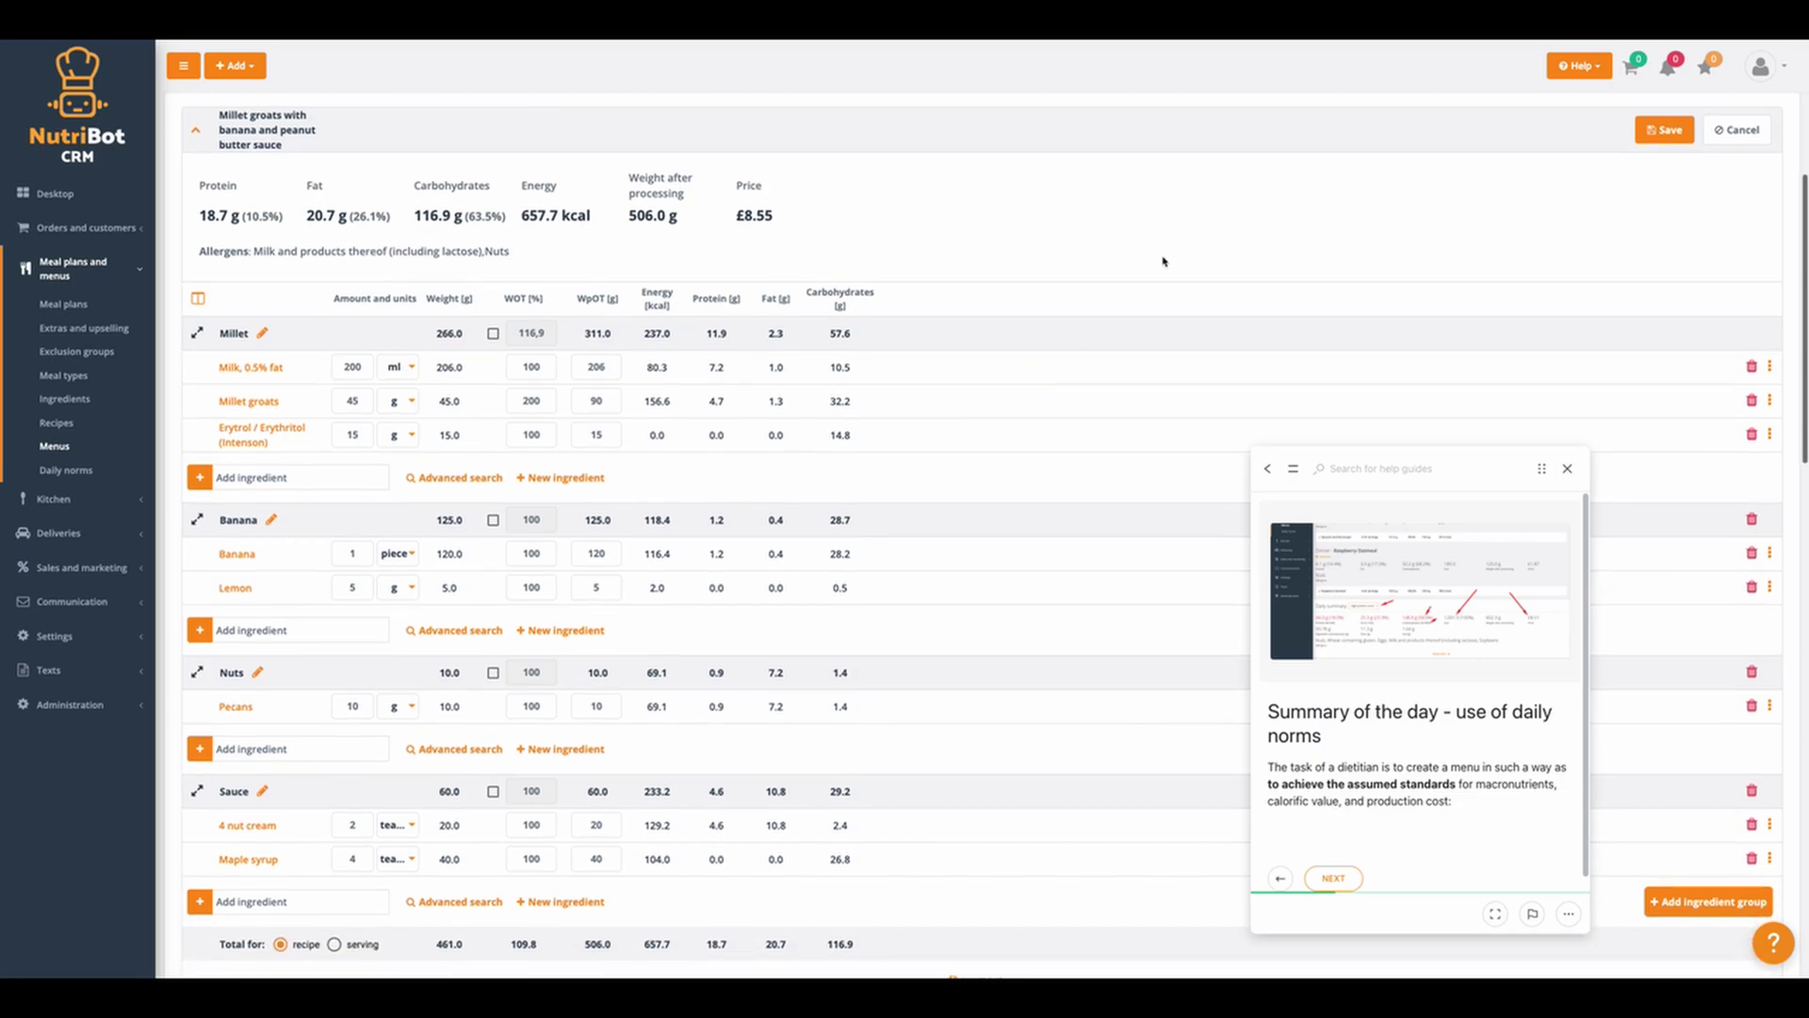
scroll(1070, 557, down, 3)
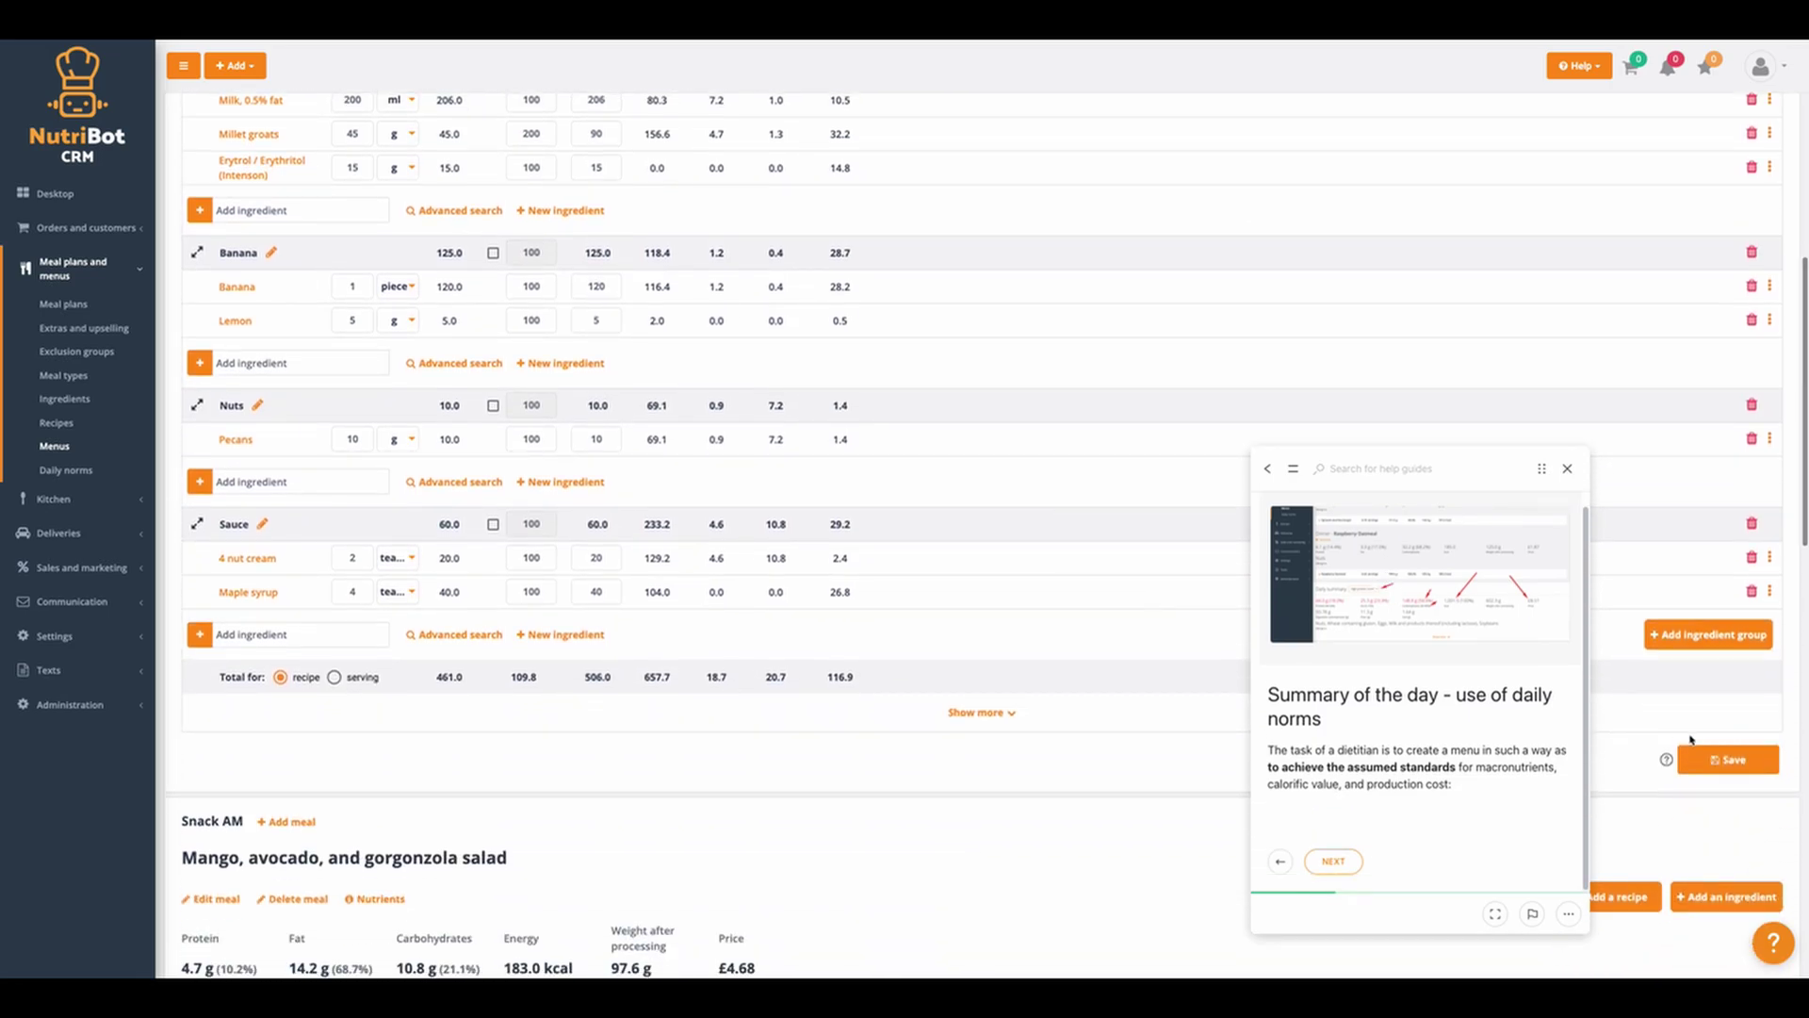
click(1724, 760)
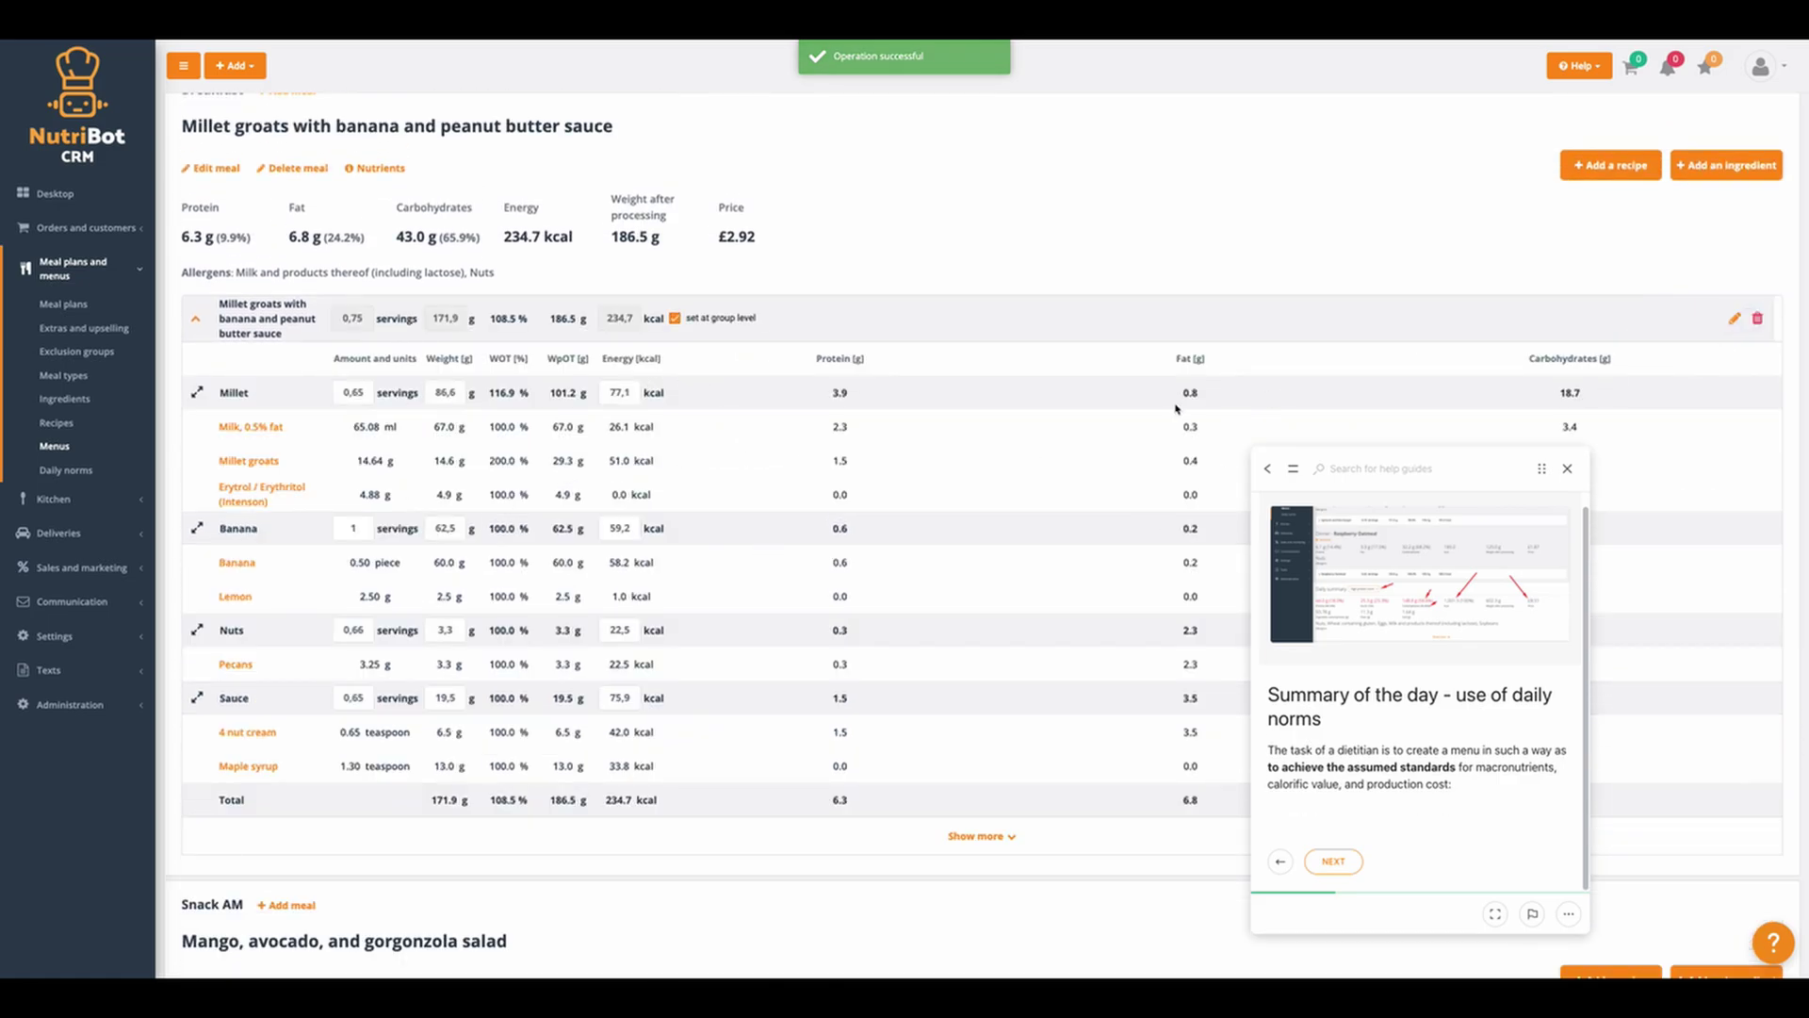
- Set the energy of the Banana group in the breakfast millet groats recipe to 70 kcal
scroll(1202, 434, down, 1)
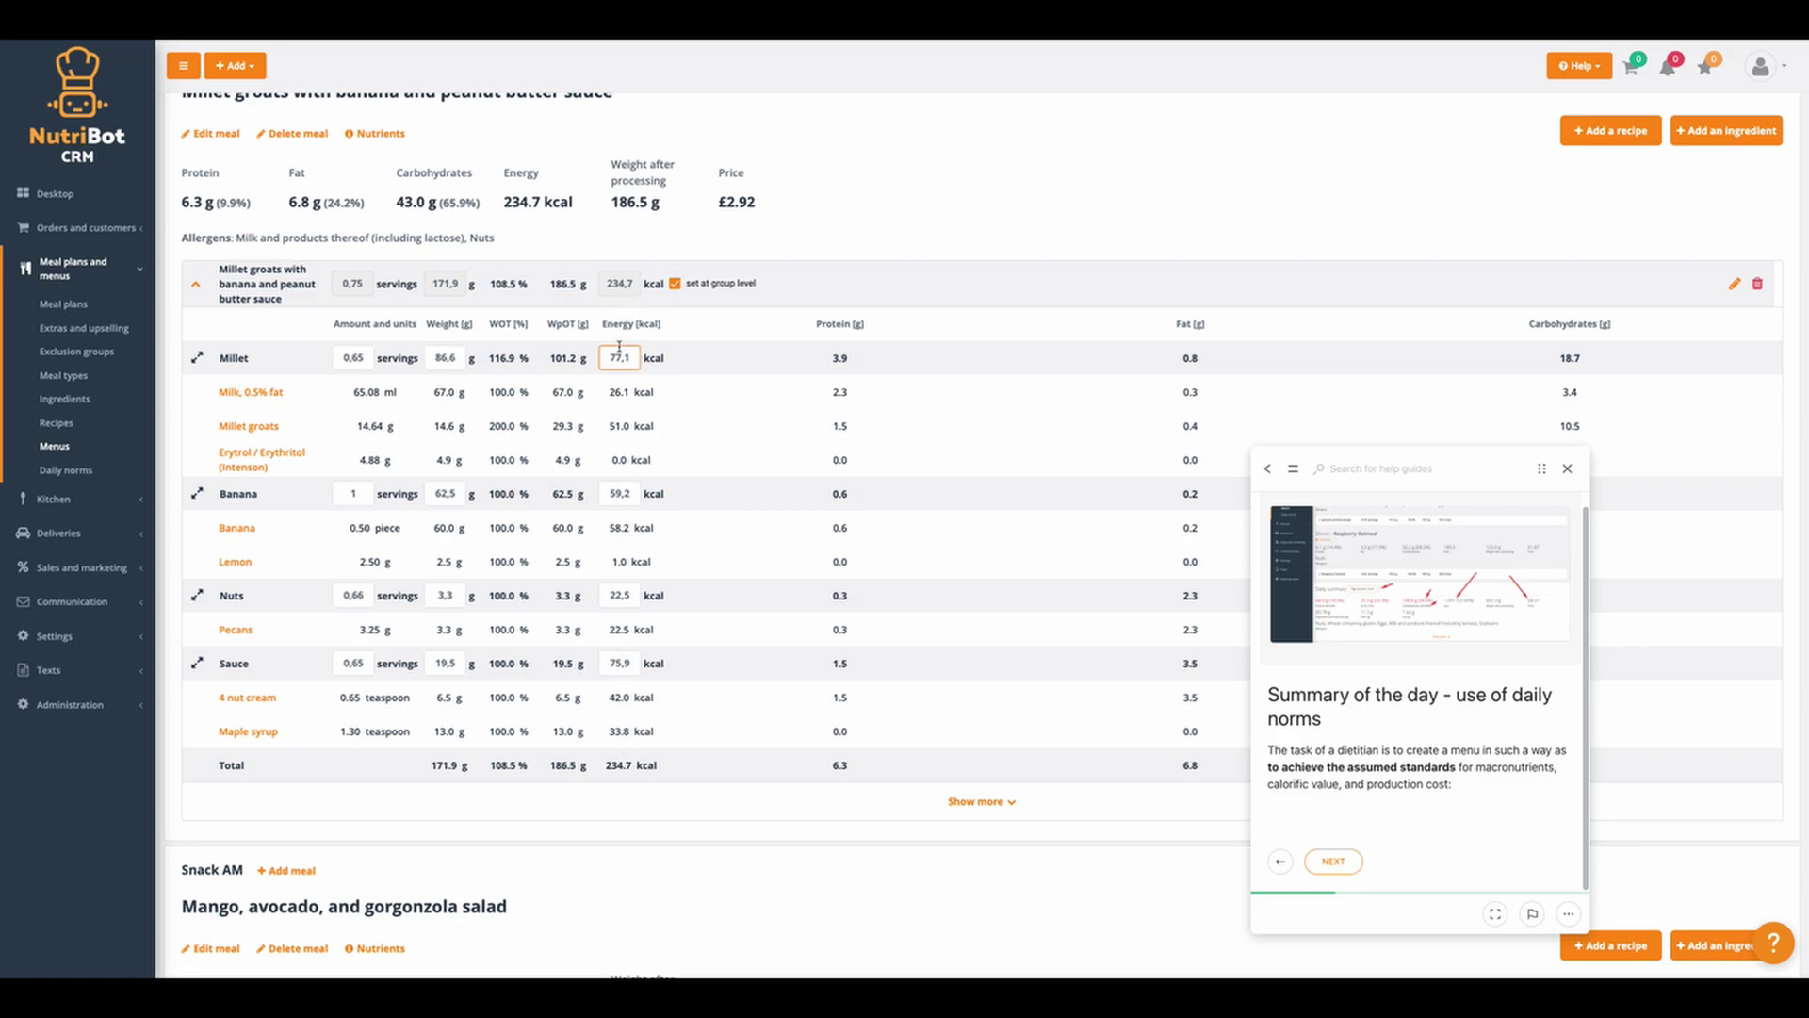
click(633, 495)
key(super+k)
text(70)
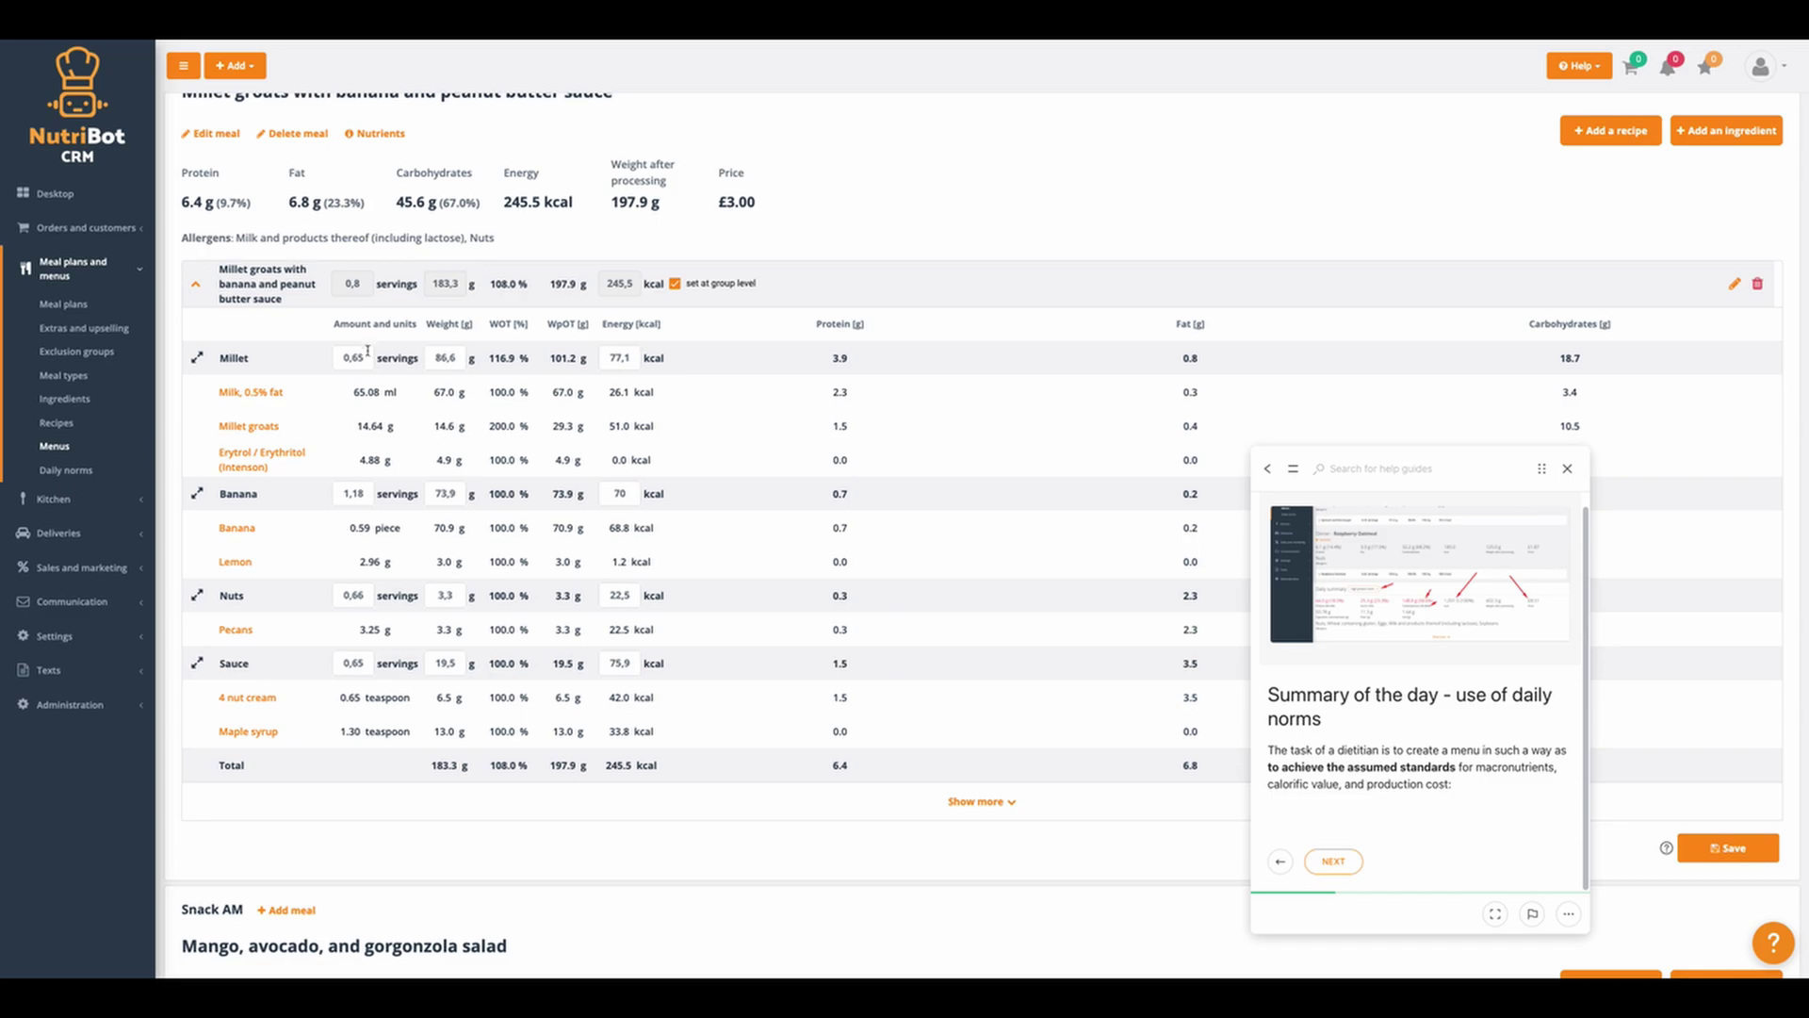
- Disable group-level portioning for the breakfast millet groats recipe, set it to 0,8 servings and save the Breakfast
click(675, 283)
click(364, 292)
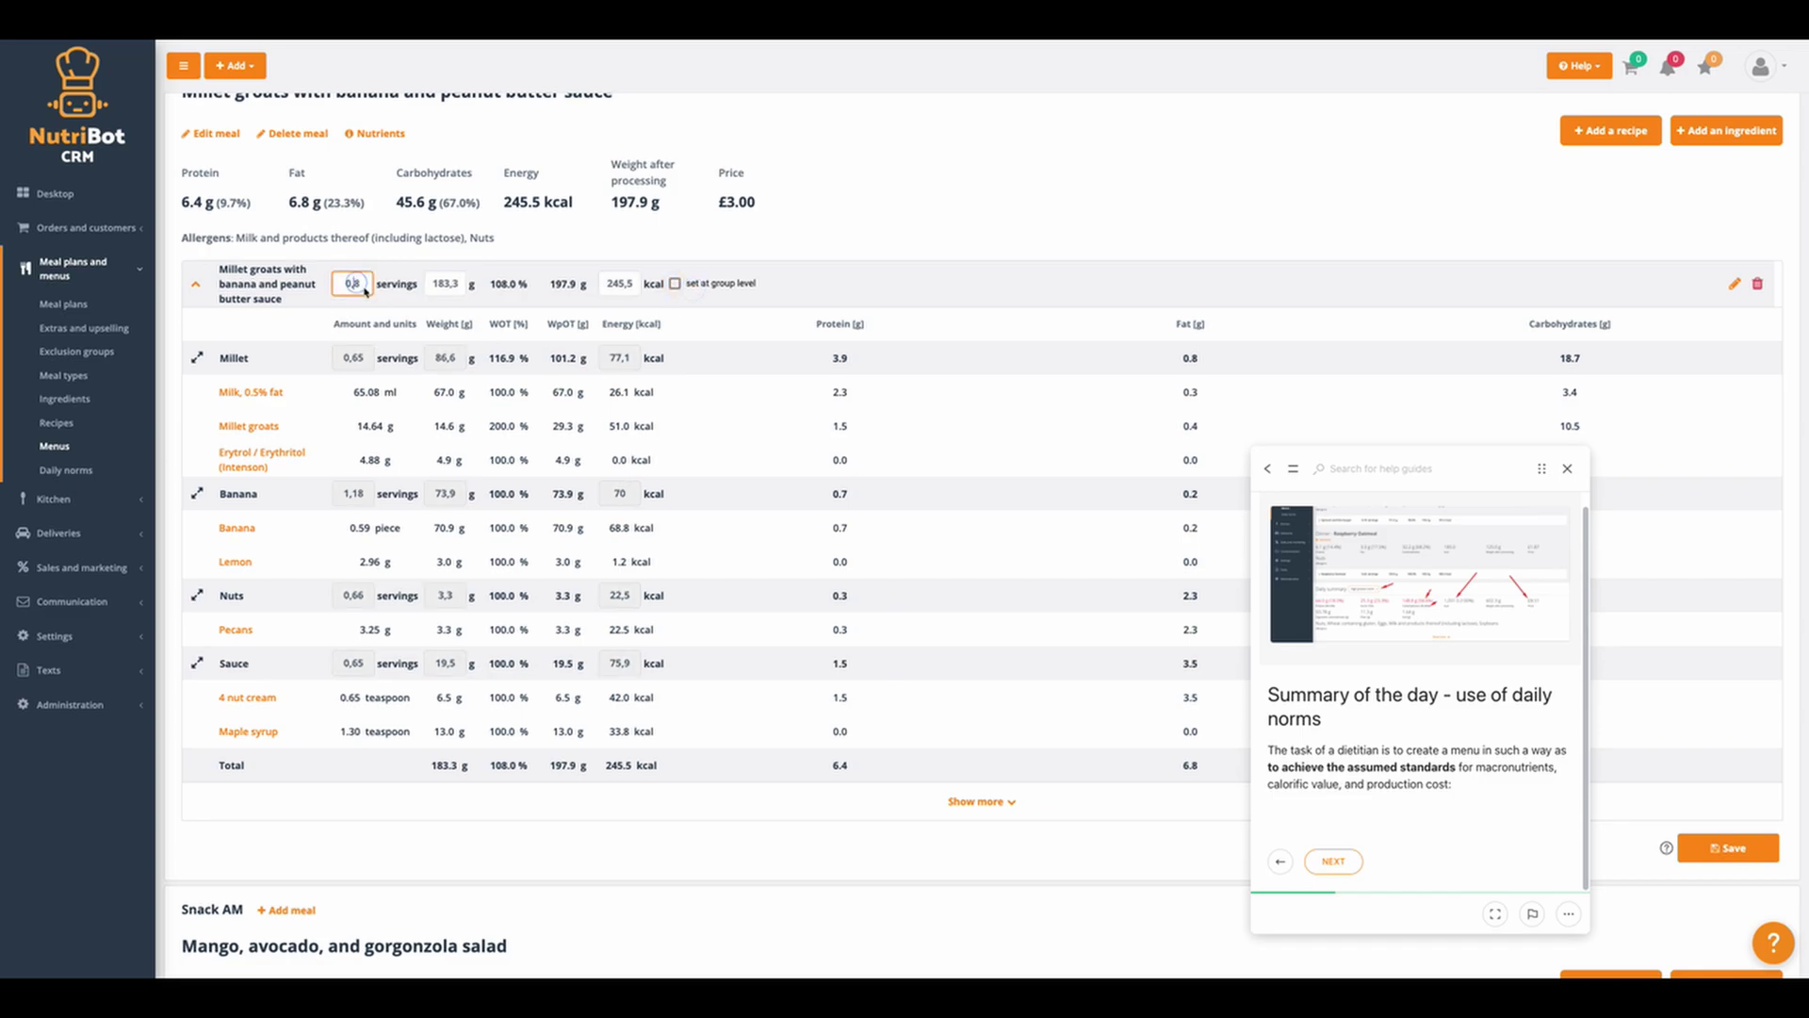
key(BackSpace)
text(8)
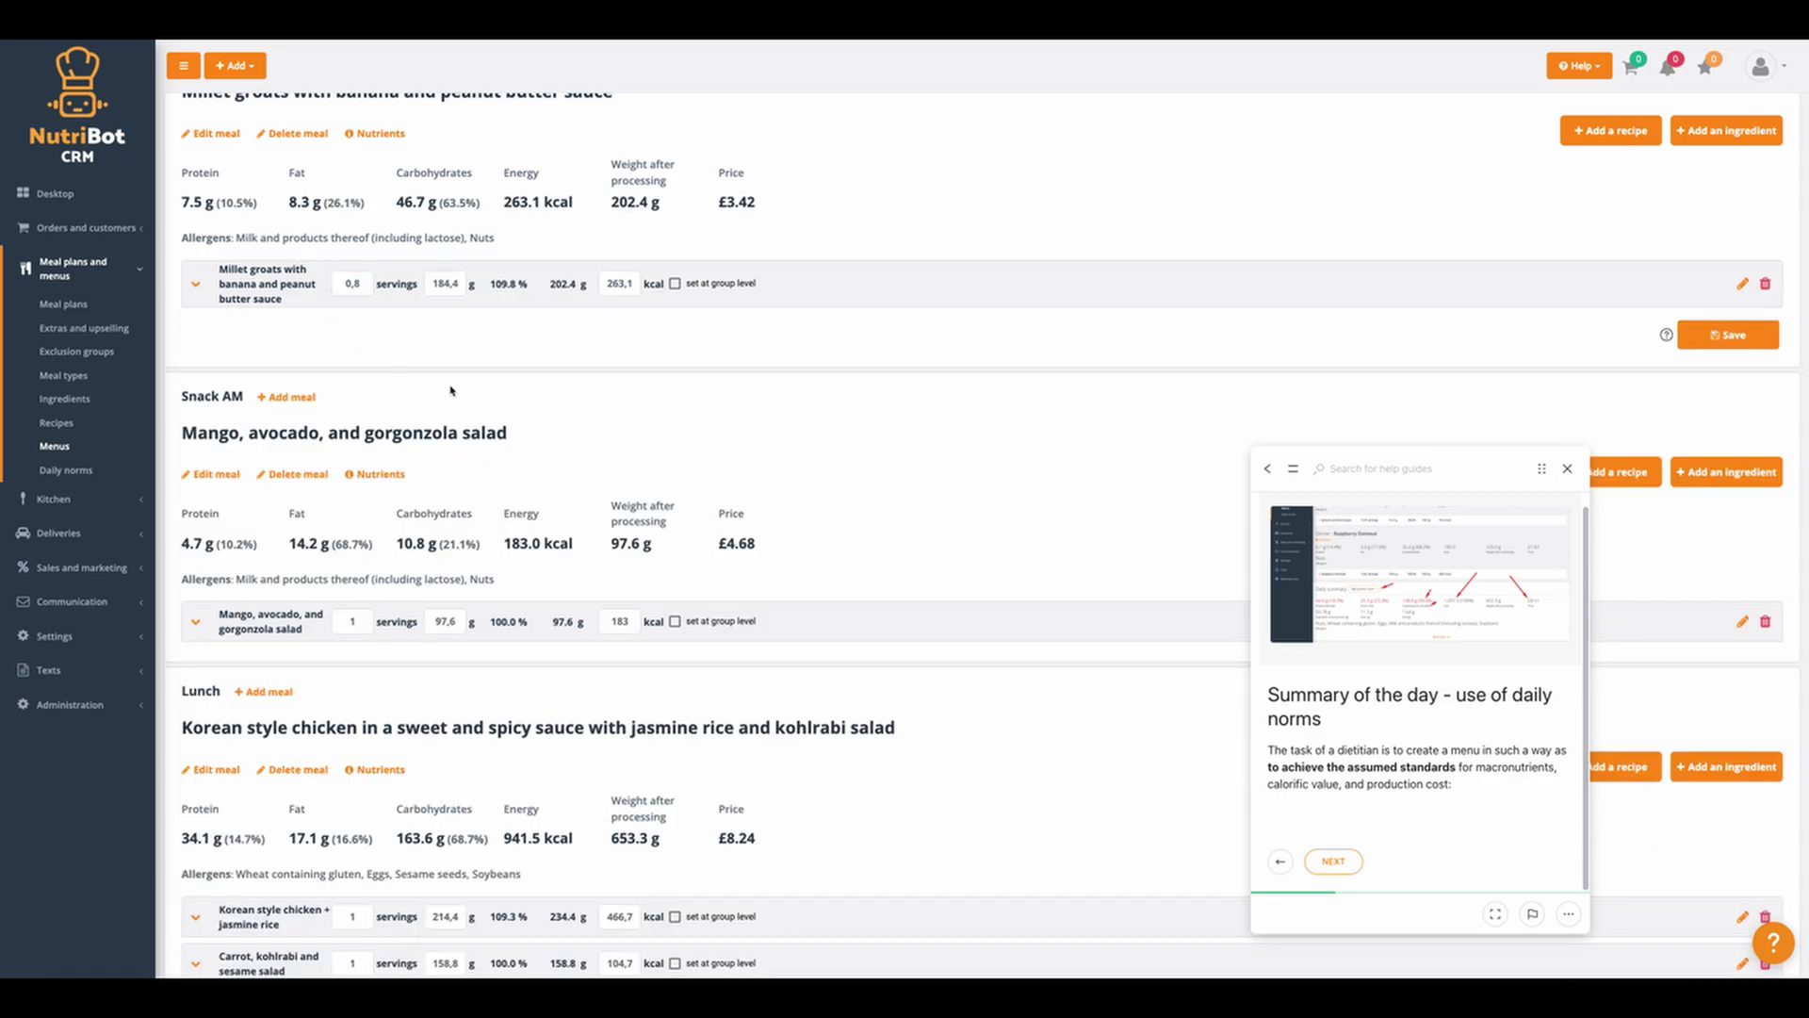
scroll(368, 364, down, 2)
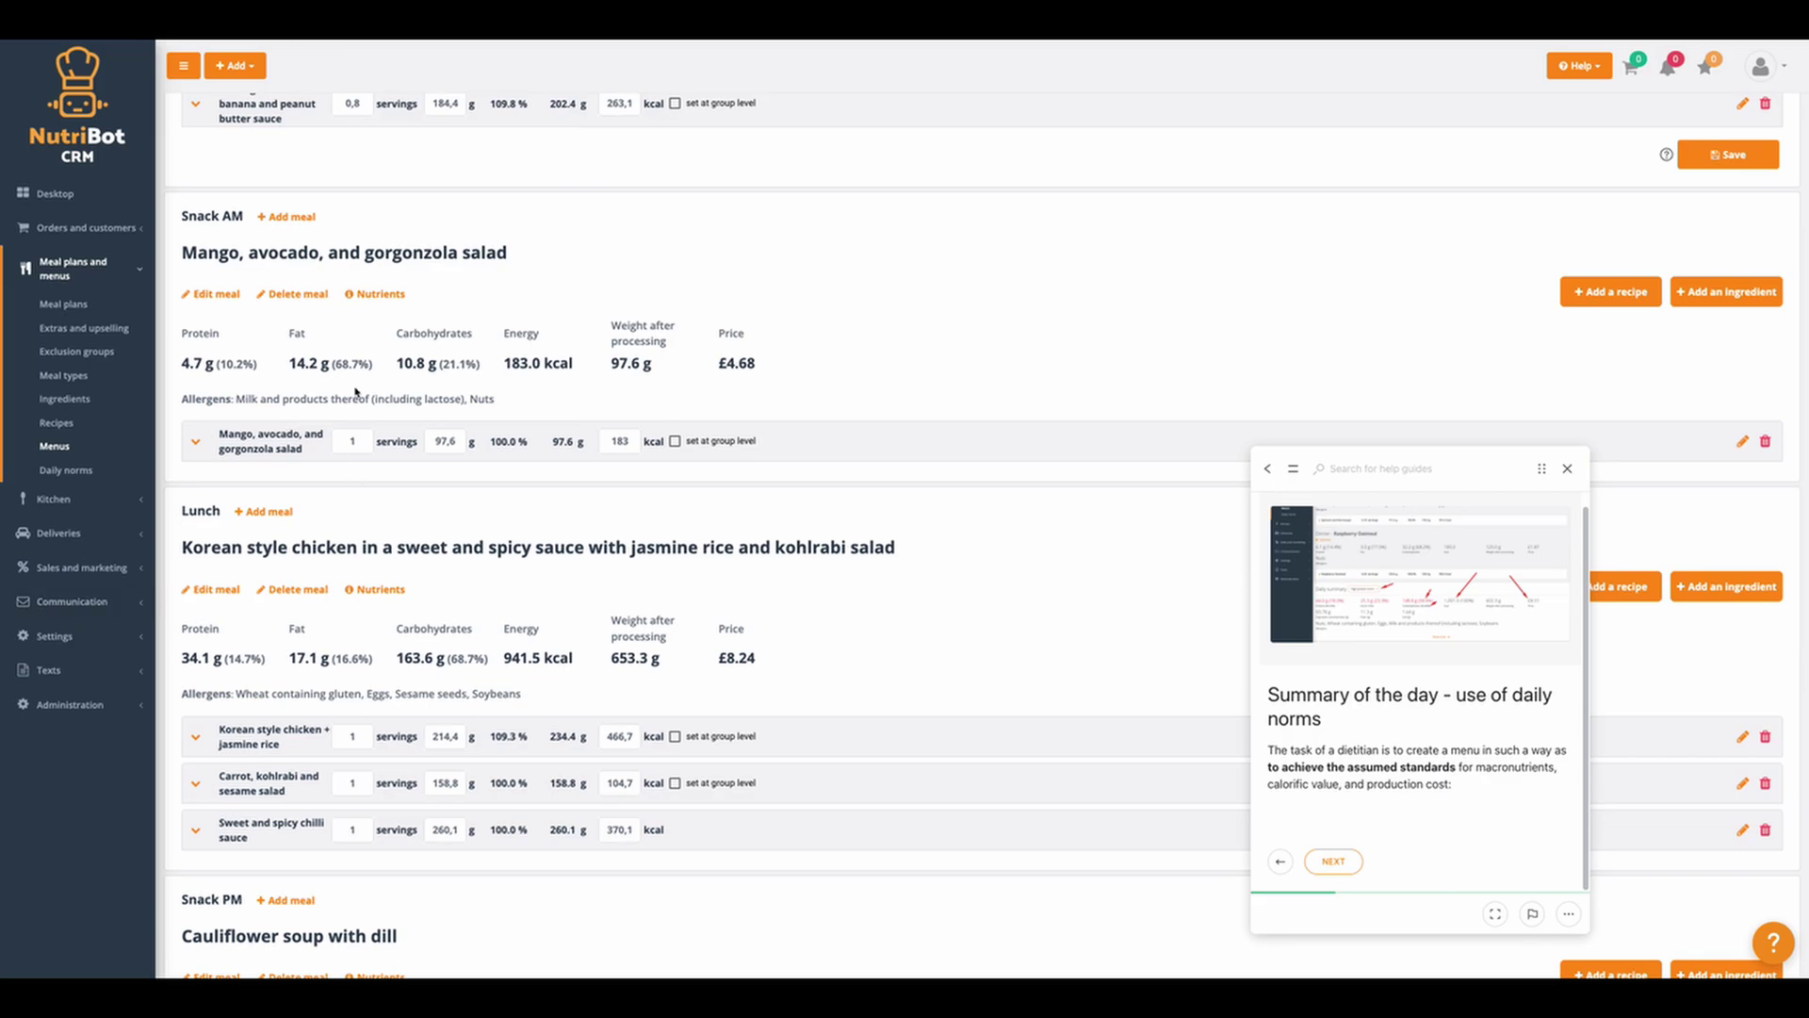
scroll(377, 453, down, 3)
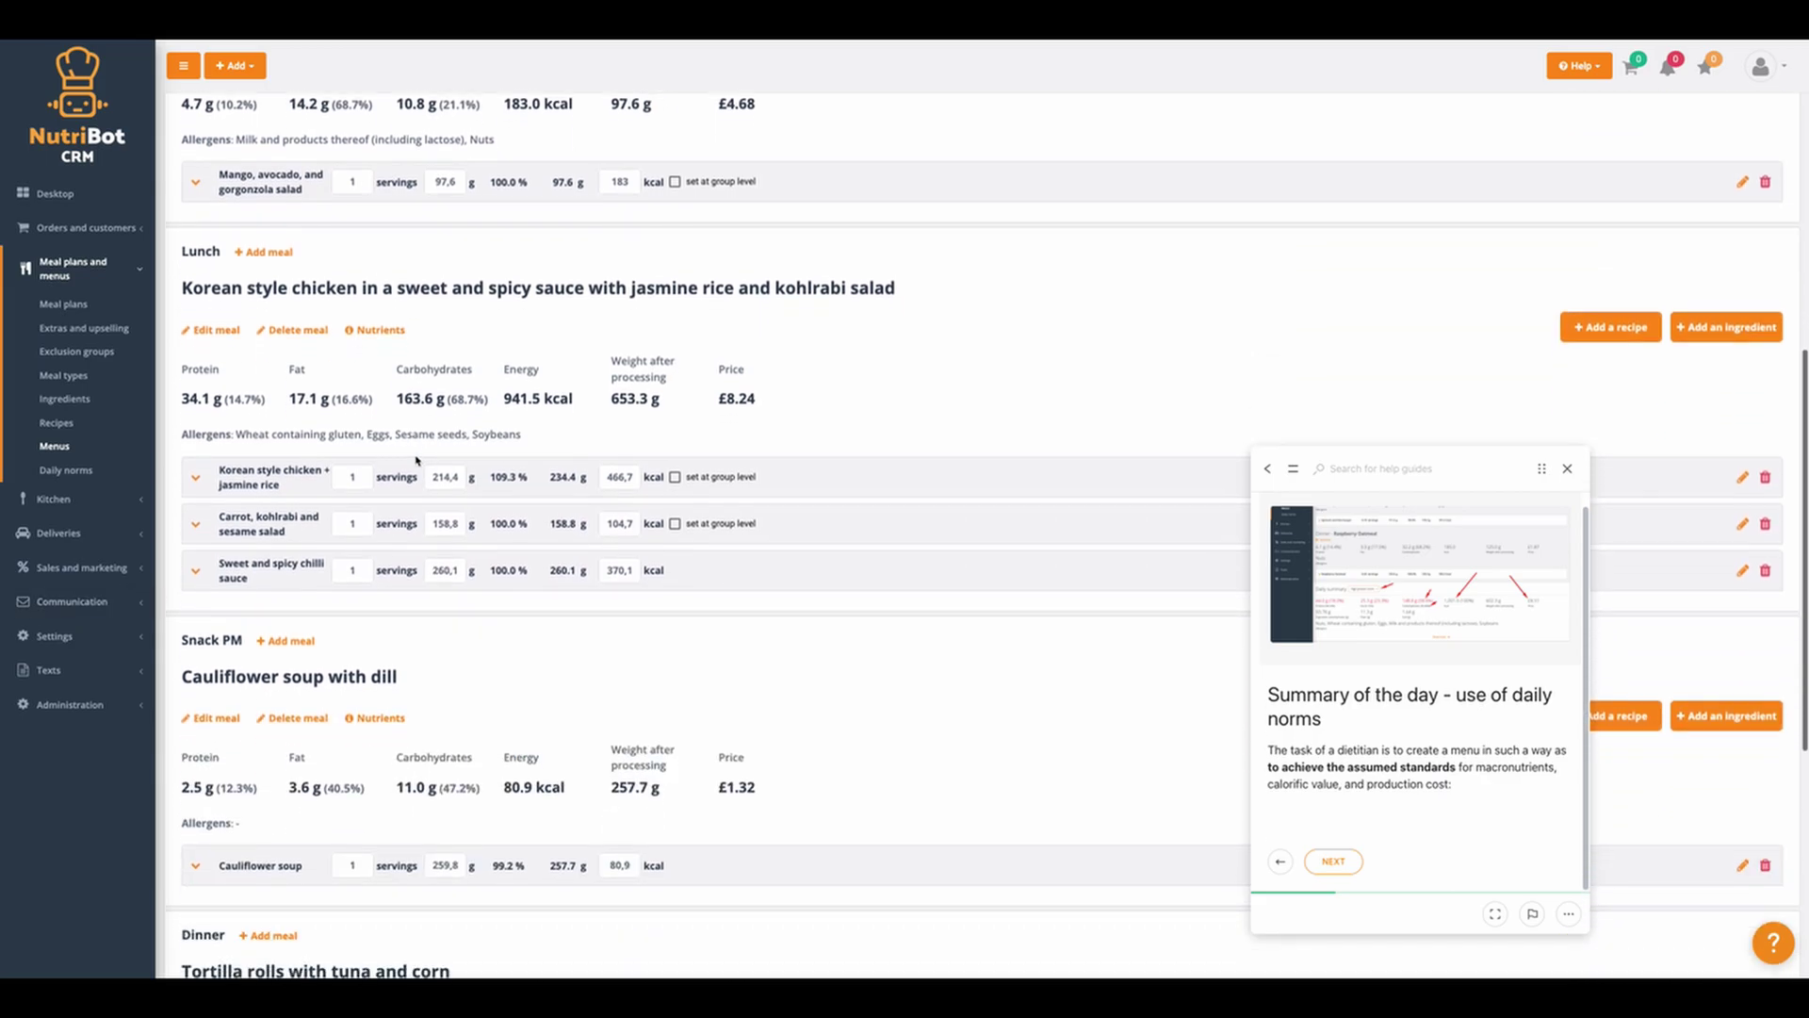
scroll(418, 483, down, 1)
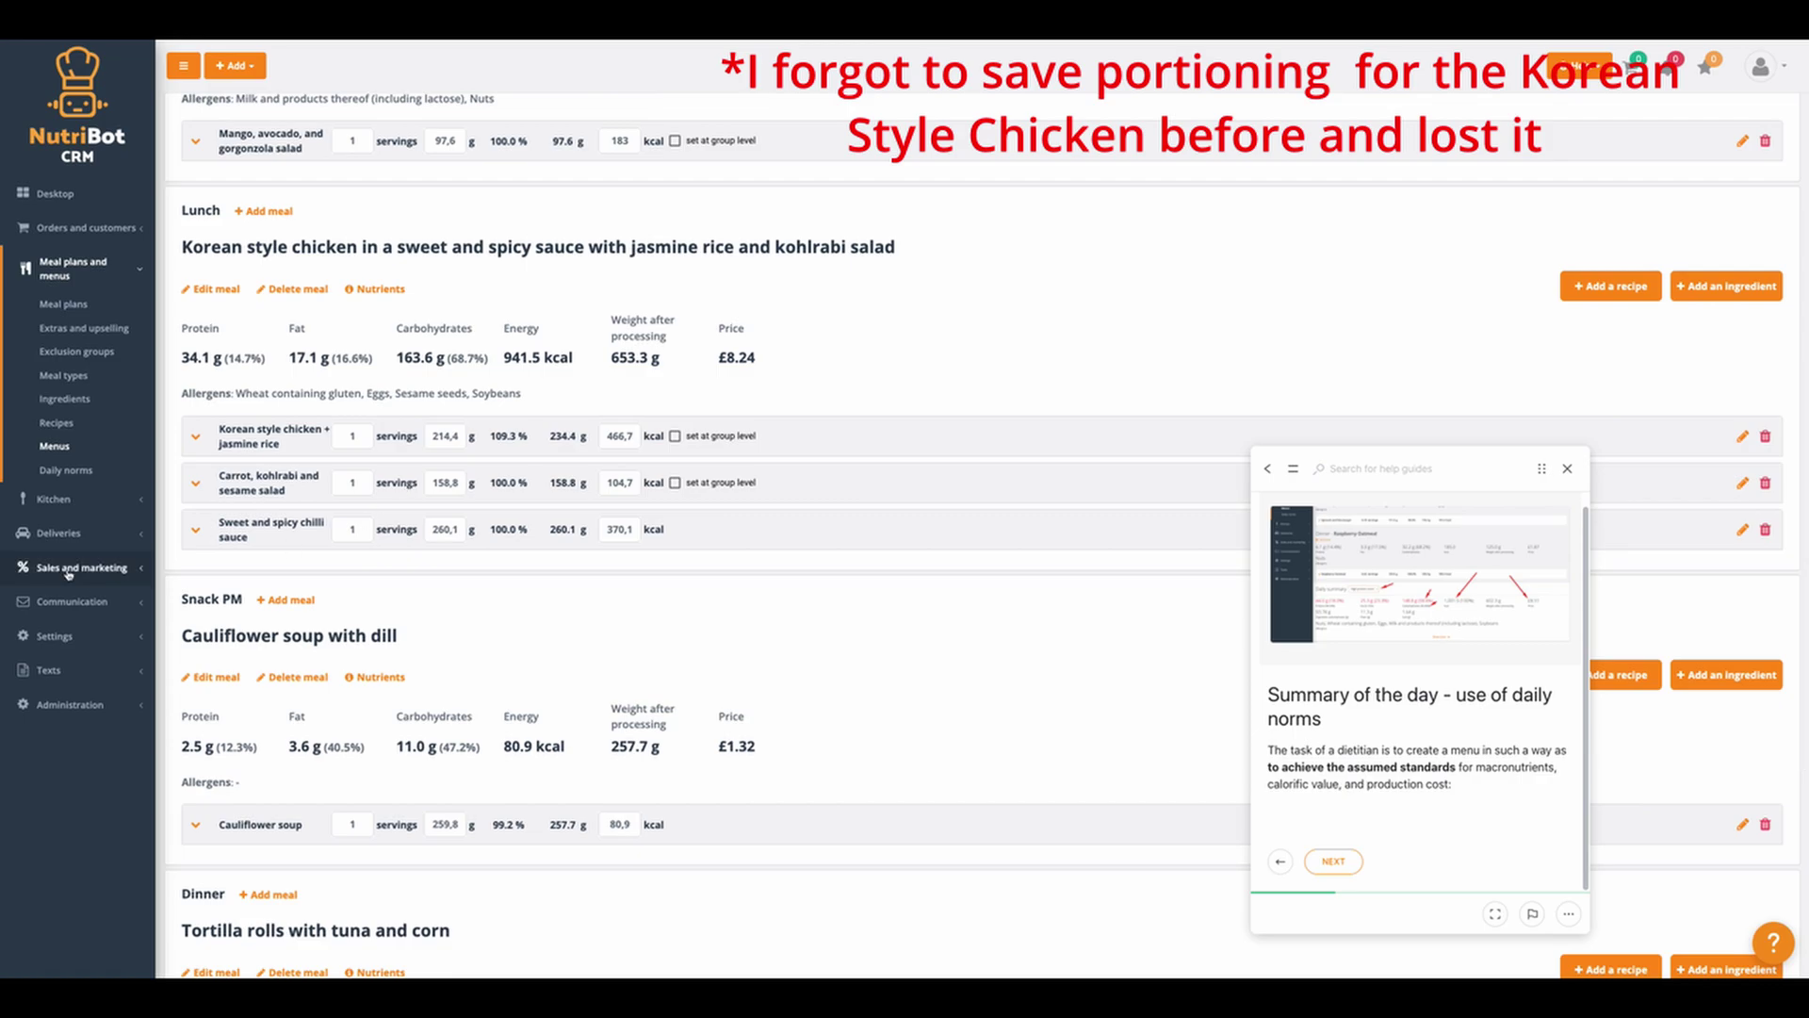
scroll(319, 531, down, 1)
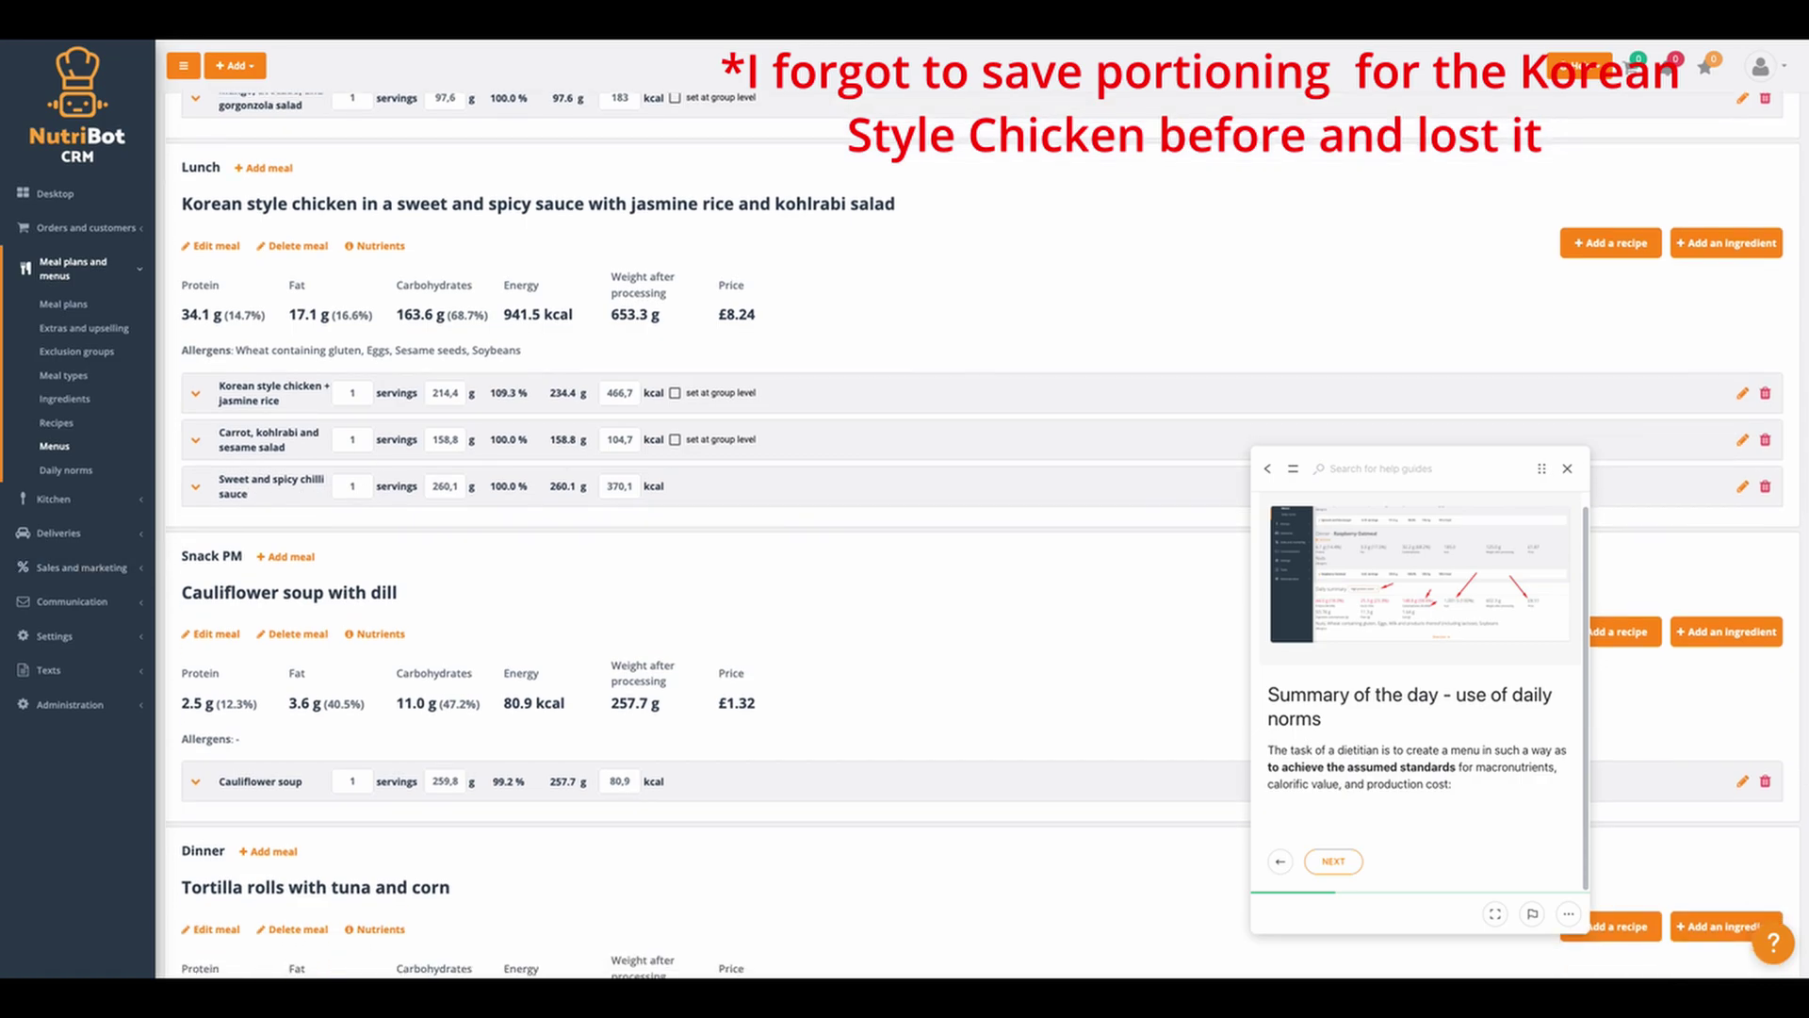
scroll(355, 539, up, 8)
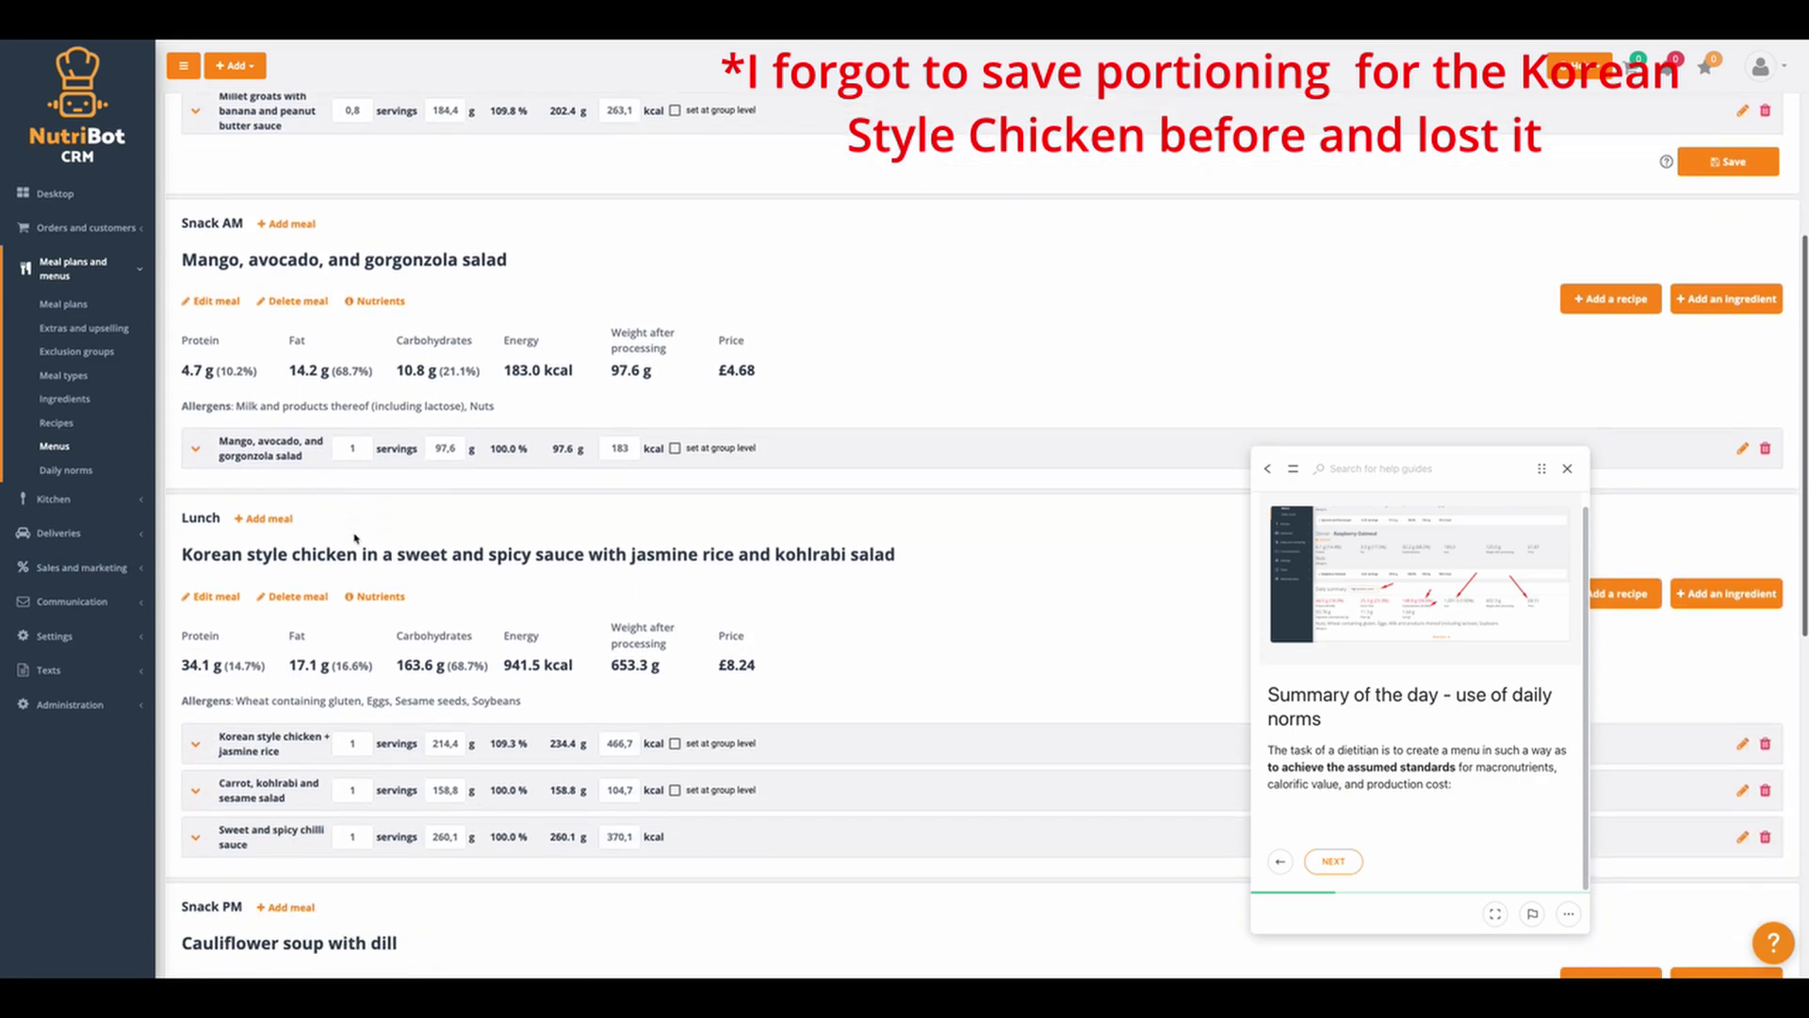
scroll(356, 538, up, 2)
click(1739, 251)
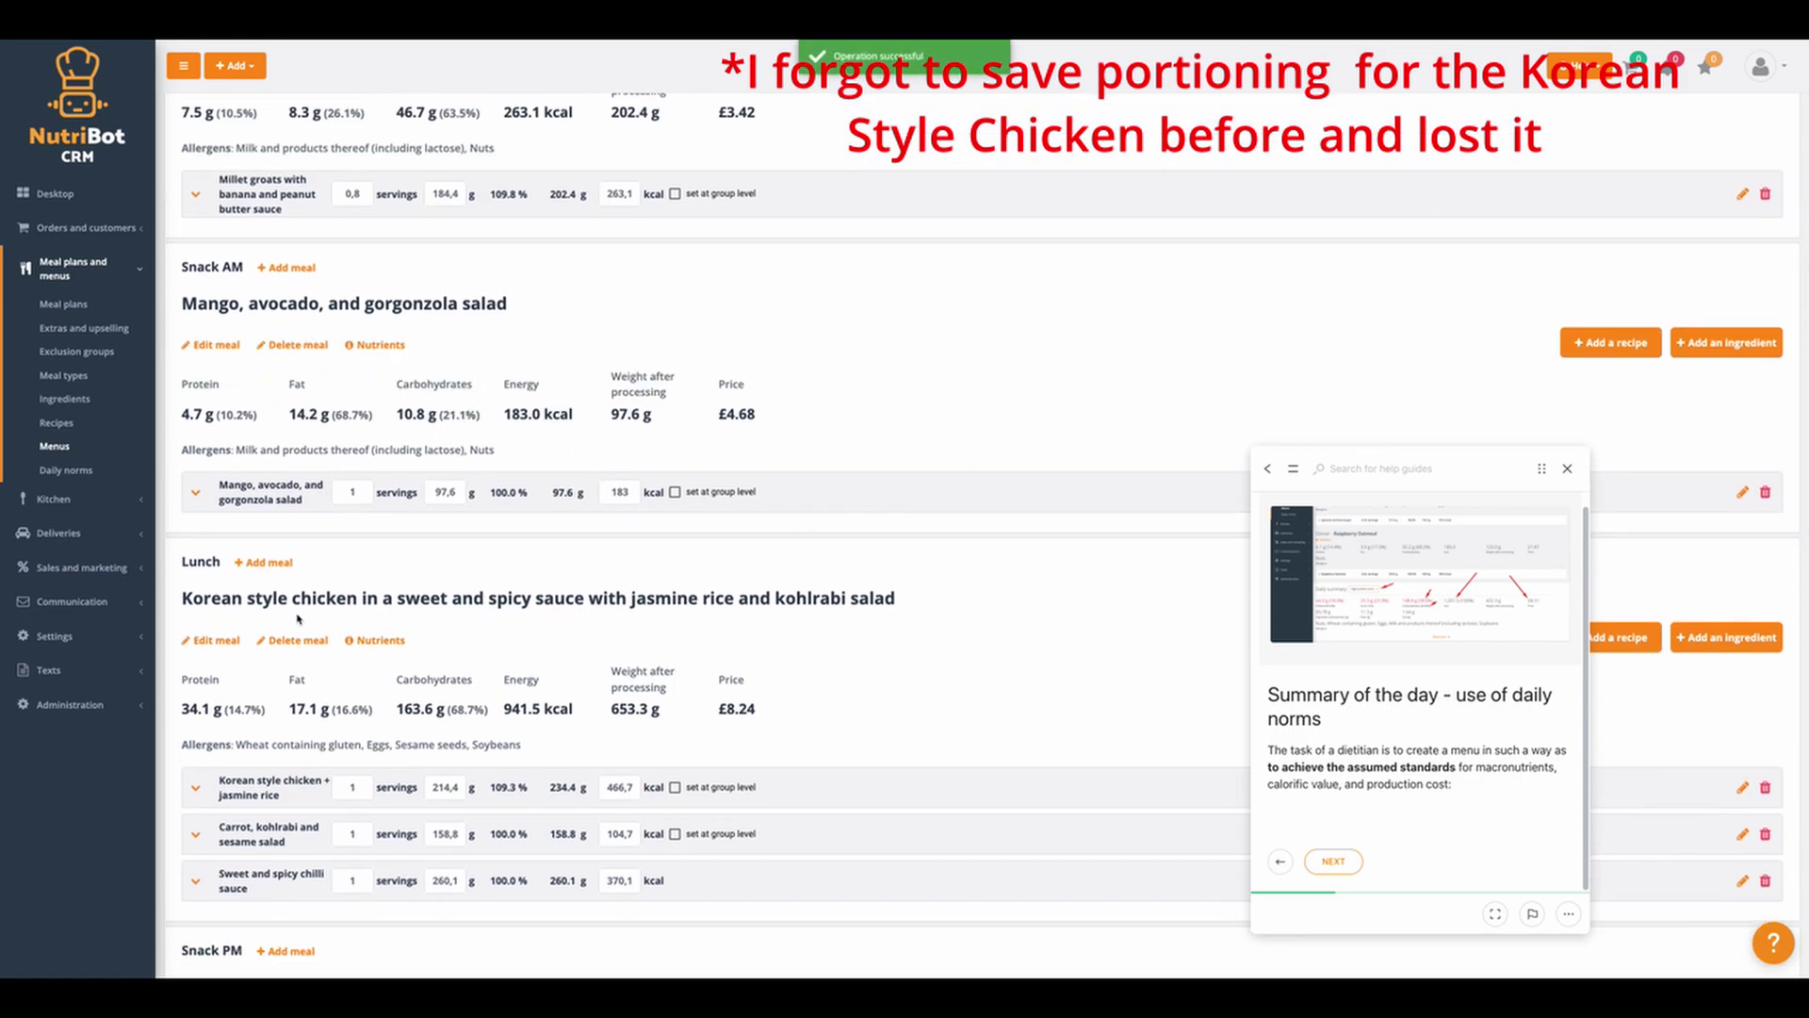
- In Monday's Lunch, set Korean style chicken + jasmine rice to 0,75 servings and the carrot, kohlrabi and sesame salad to 0,5 servings
scroll(417, 556, down, 10)
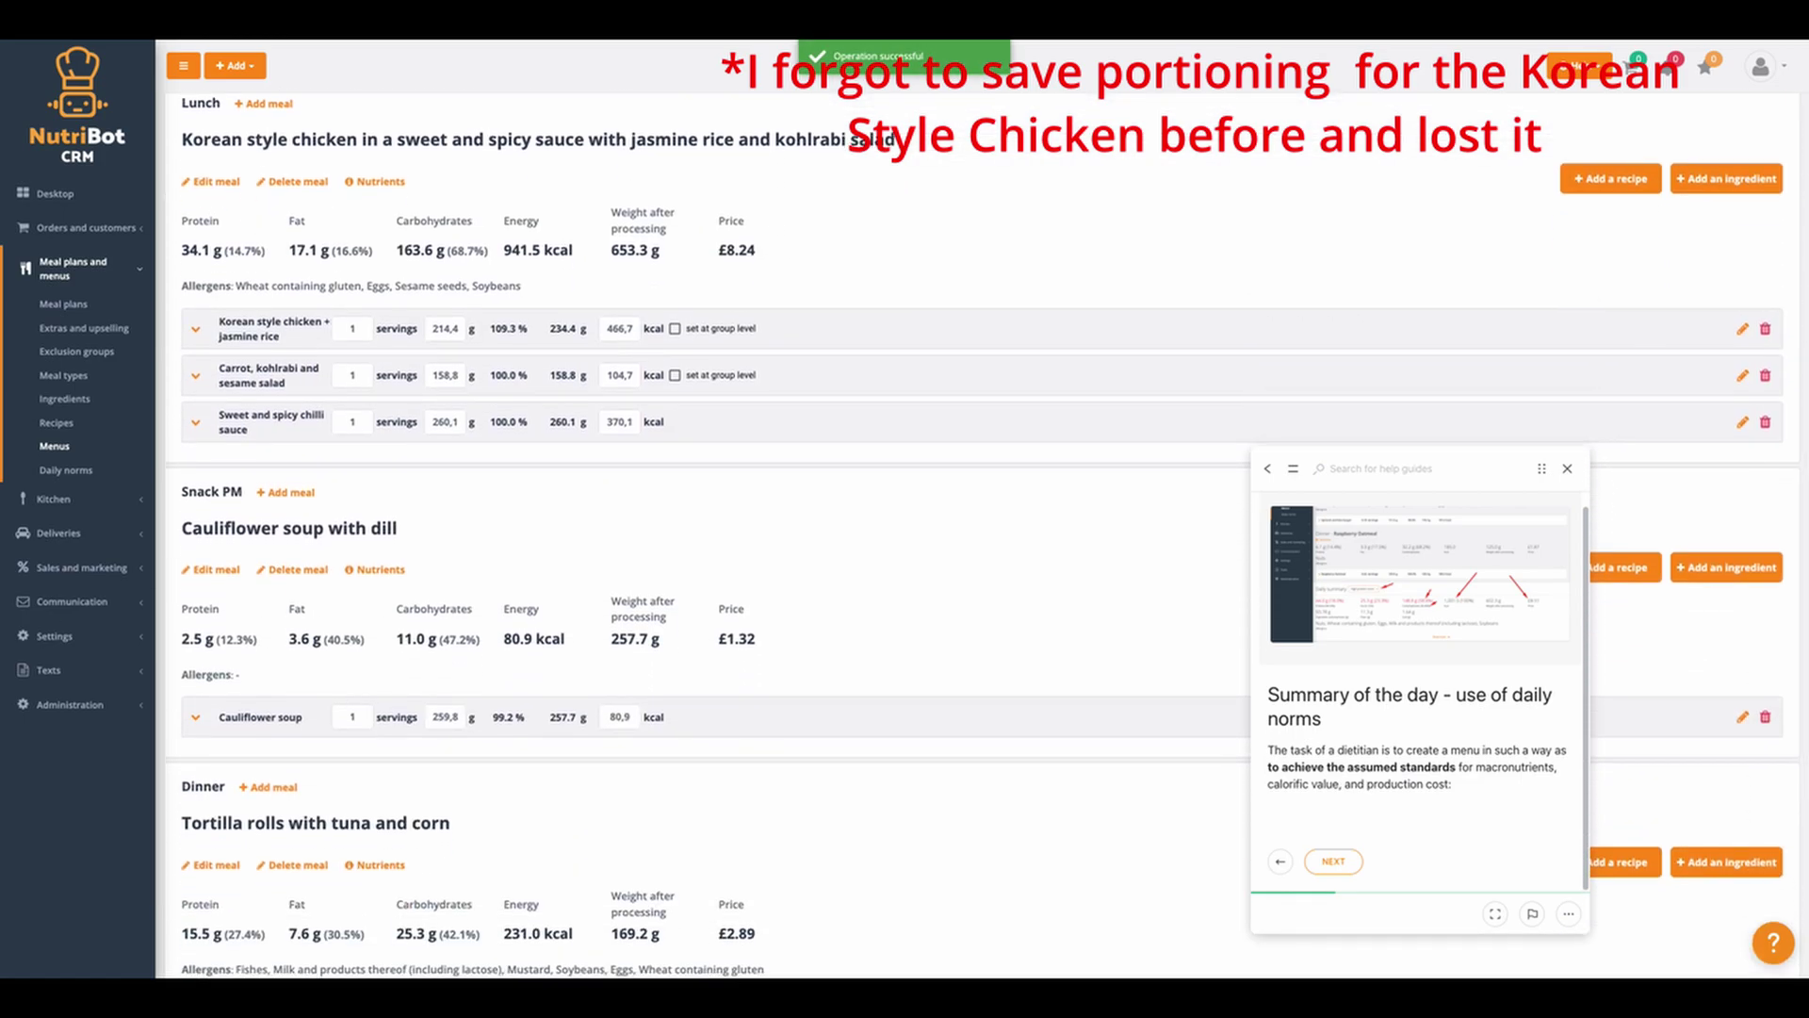
click(354, 332)
text(0,75)
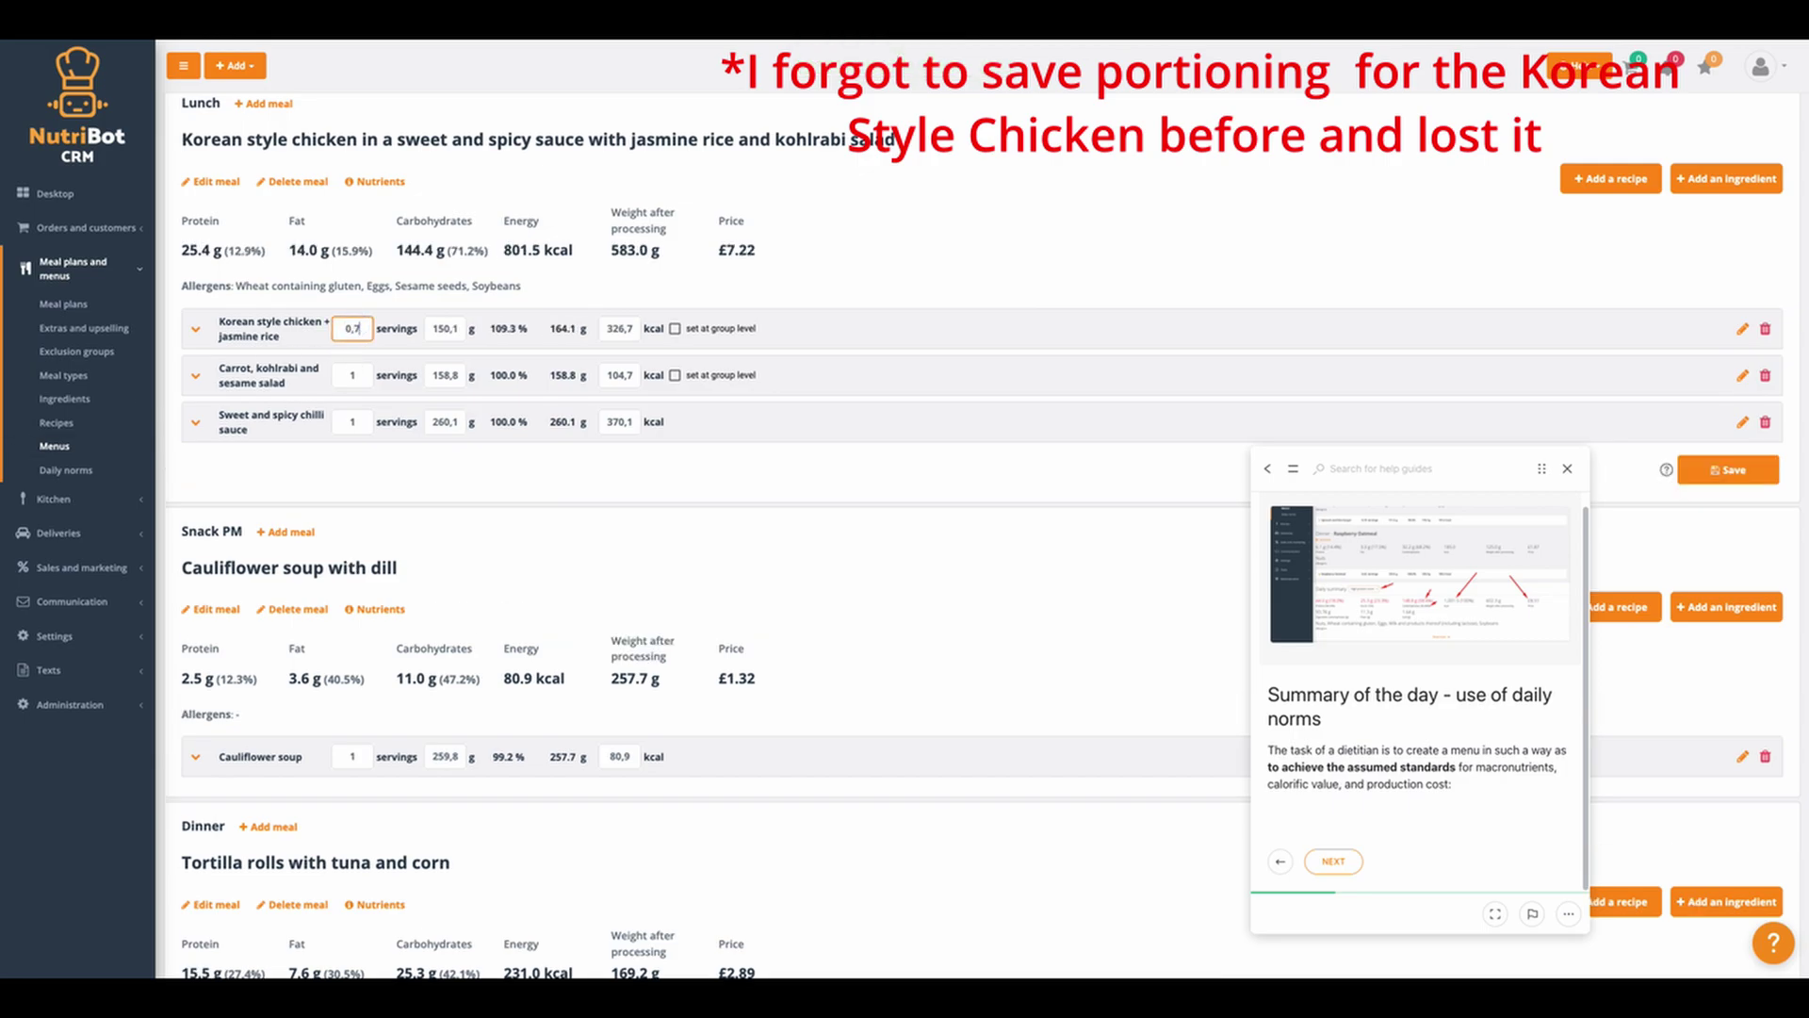
click(354, 373)
key(BackSpace)
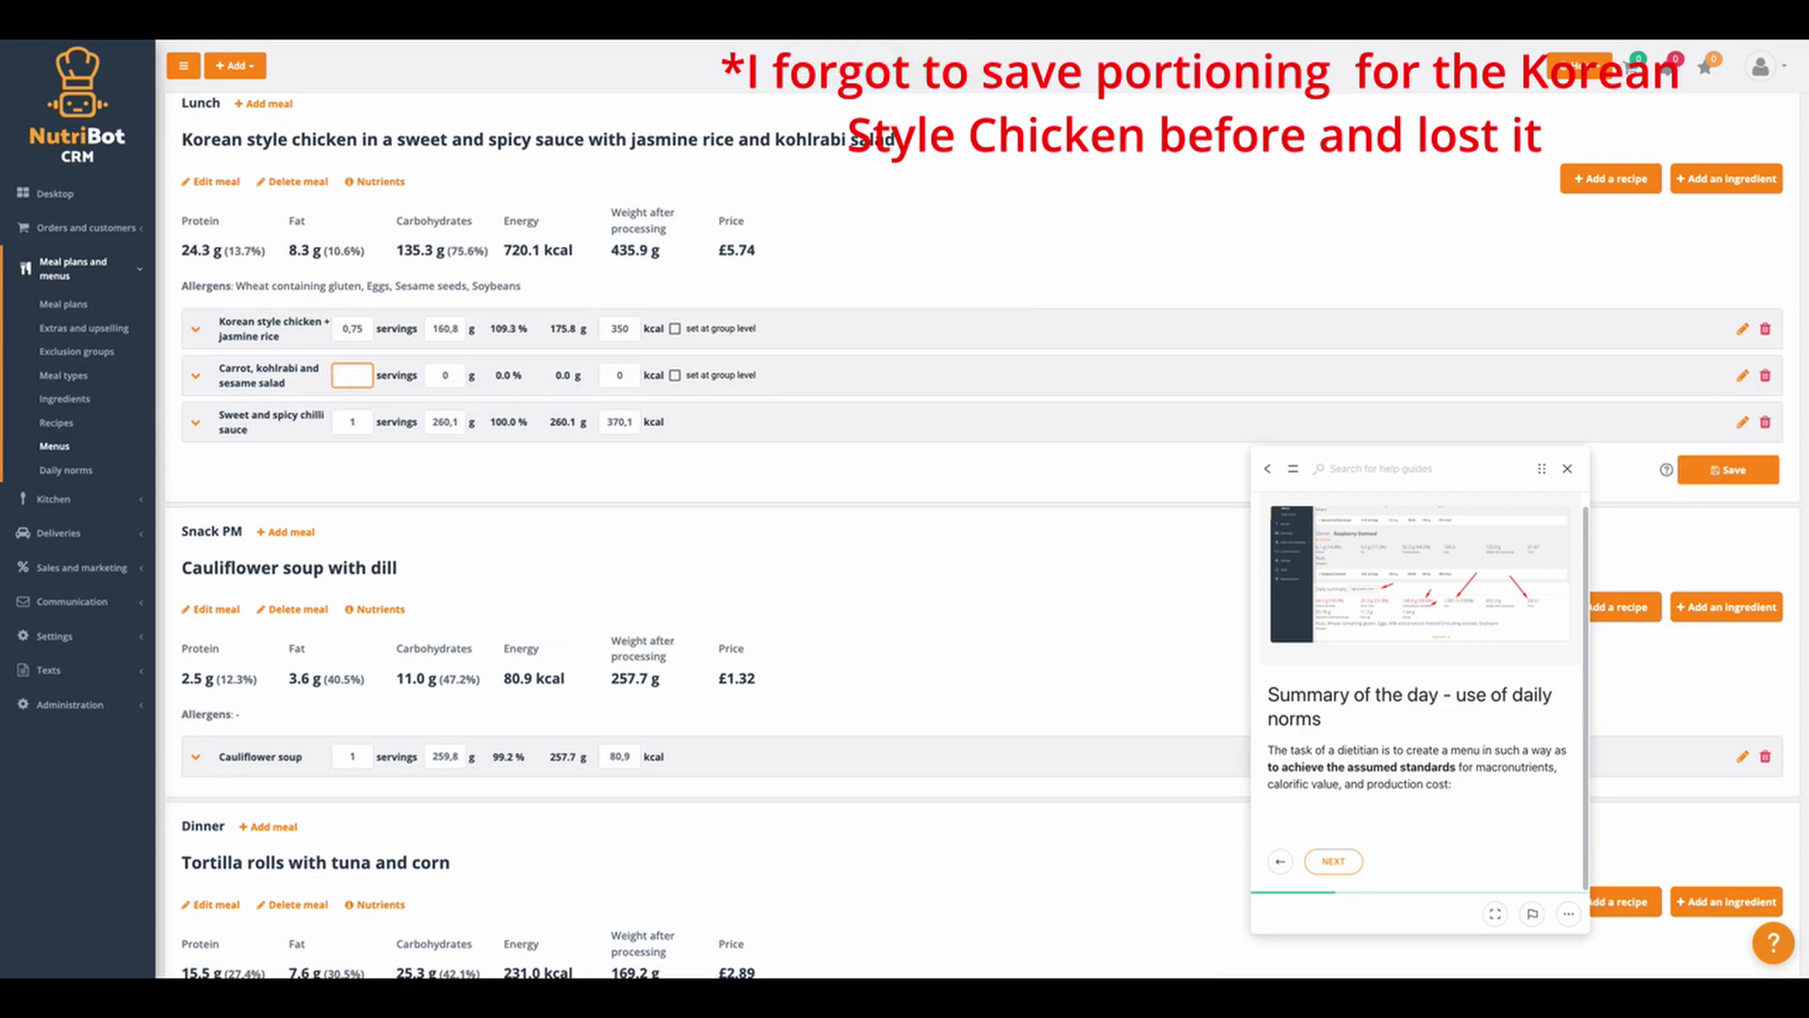
text(0,5)
- Set the Lunch's Sweet and spicy chilli sauce to 0,06 servings and save the Lunch portions
click(352, 422)
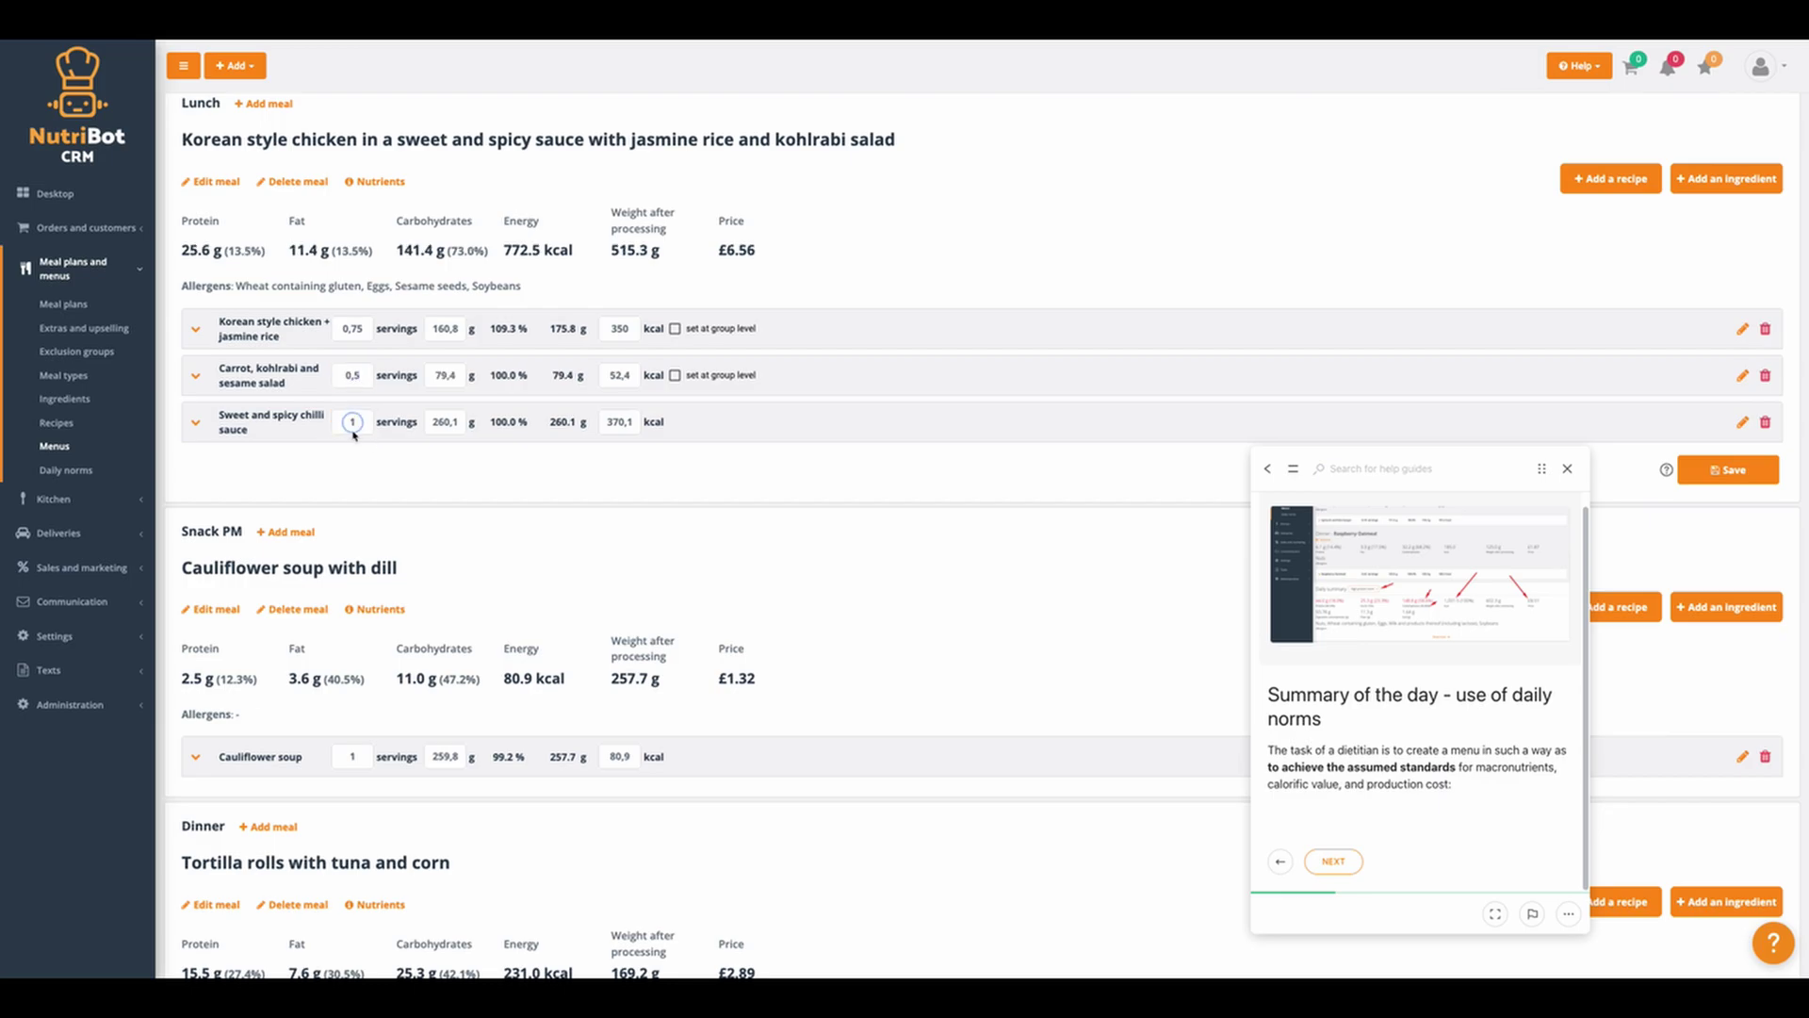
key(BackSpace)
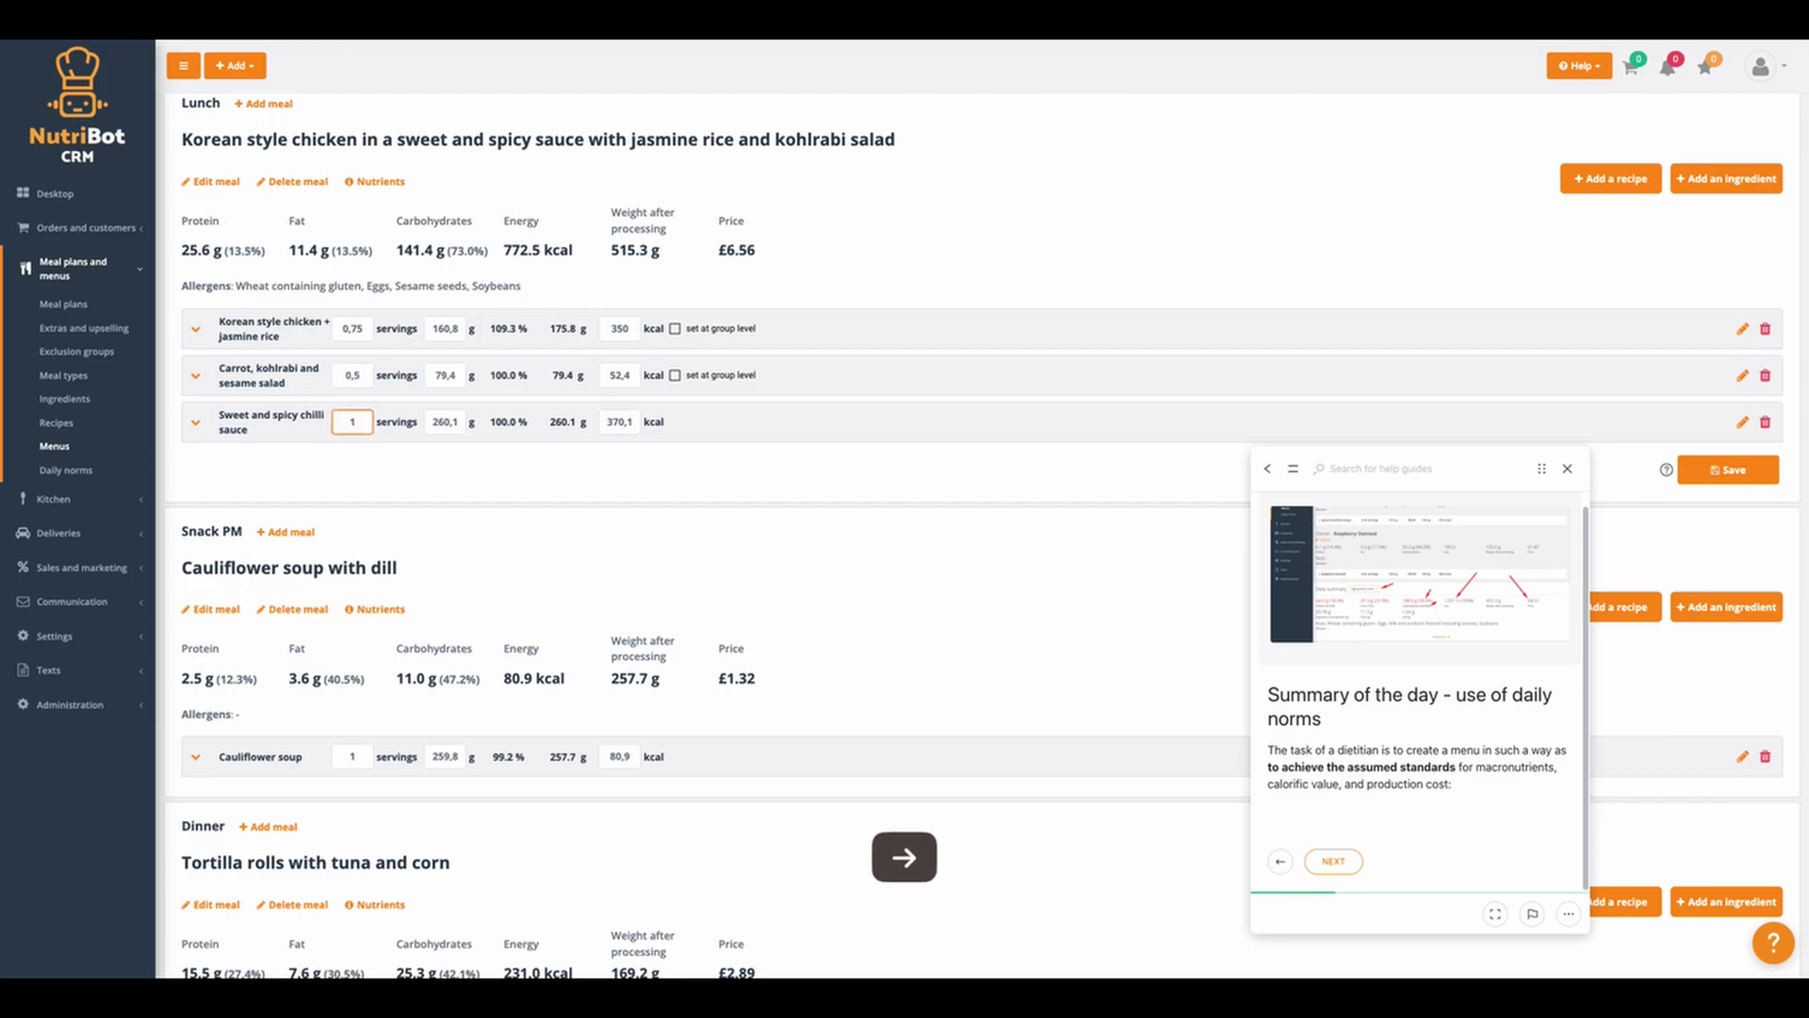
text(0,06)
click(446, 471)
click(1728, 469)
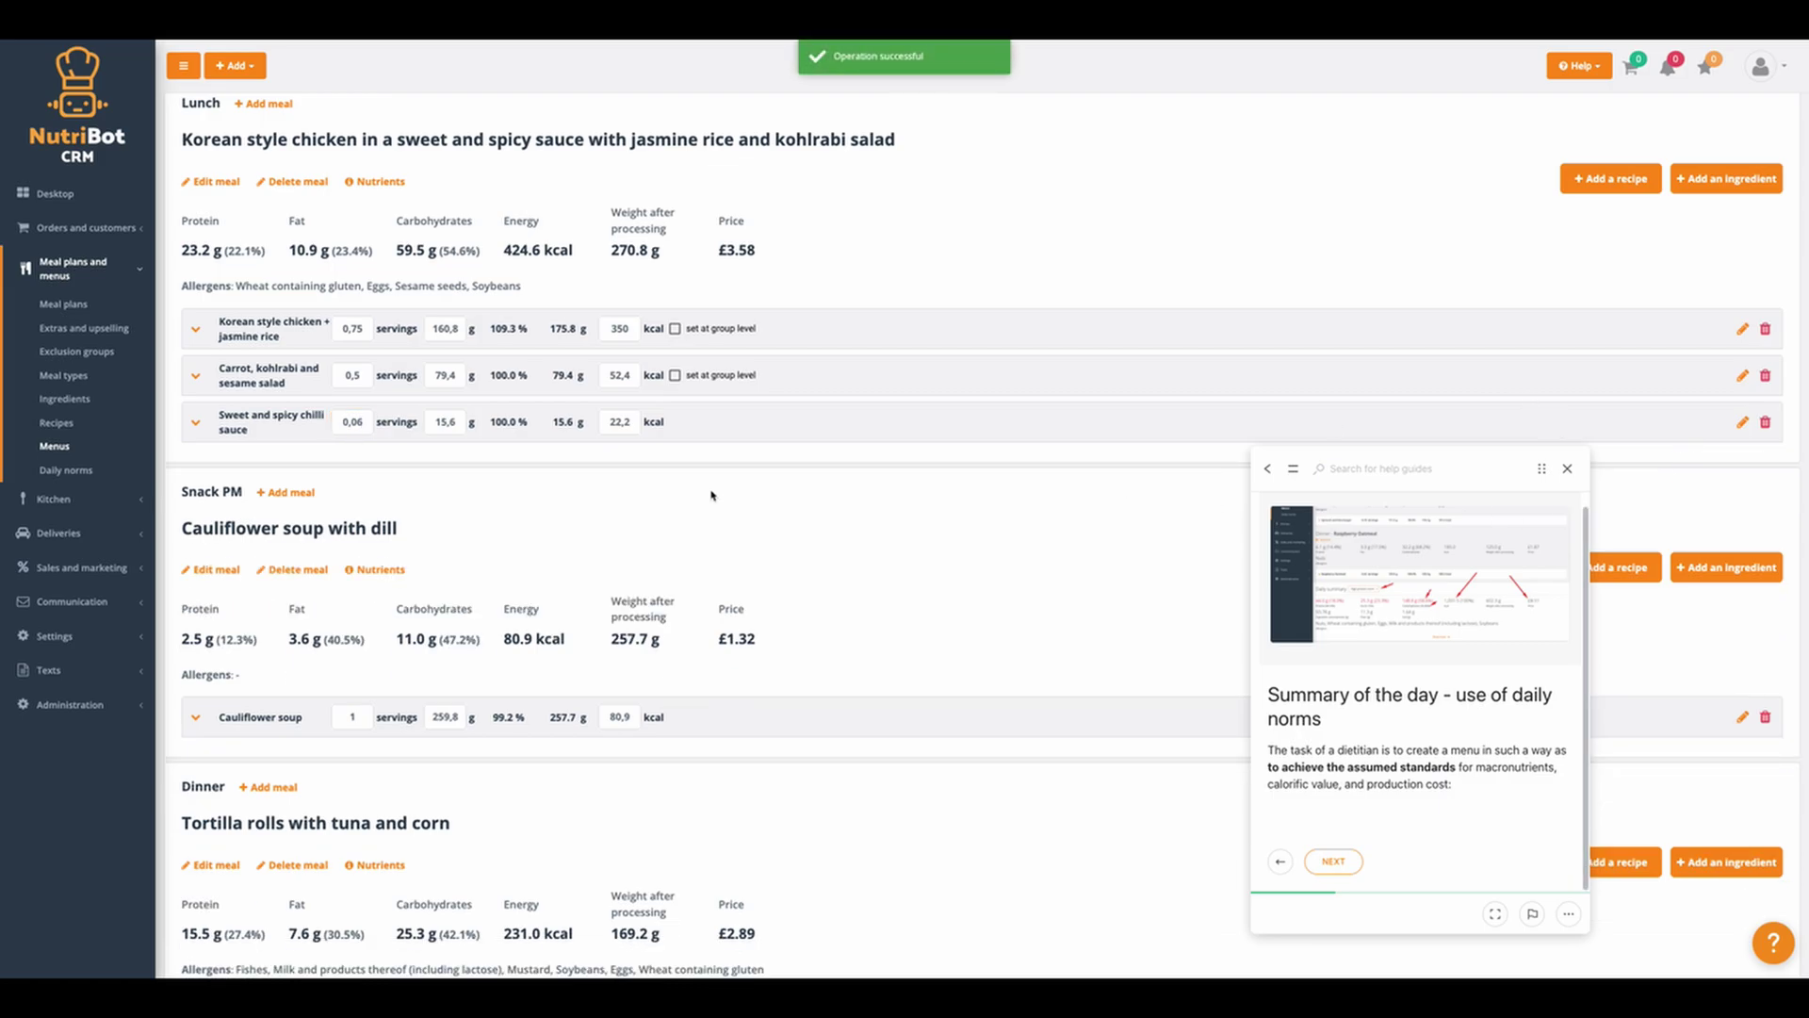
- Set the Dinner's tortilla rolls with tuna and corn to 1,1 servings and save the Dinner portions
scroll(742, 491, down, 2)
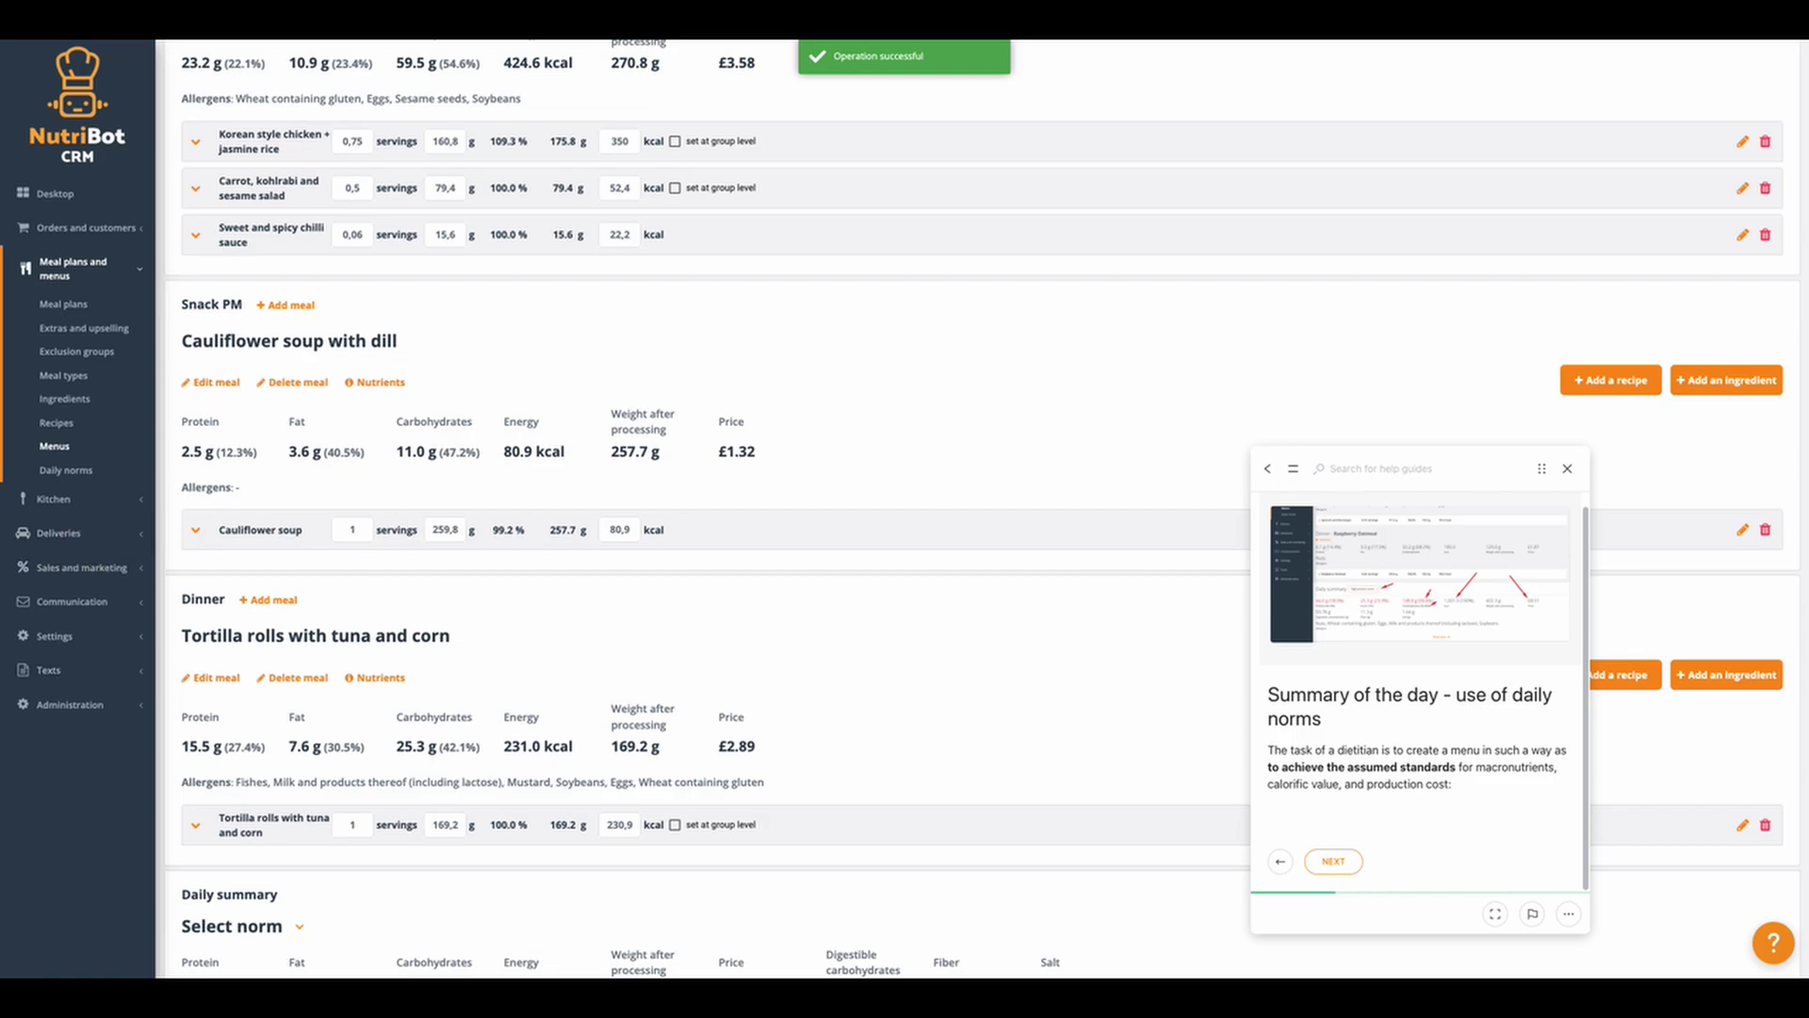
click(356, 825)
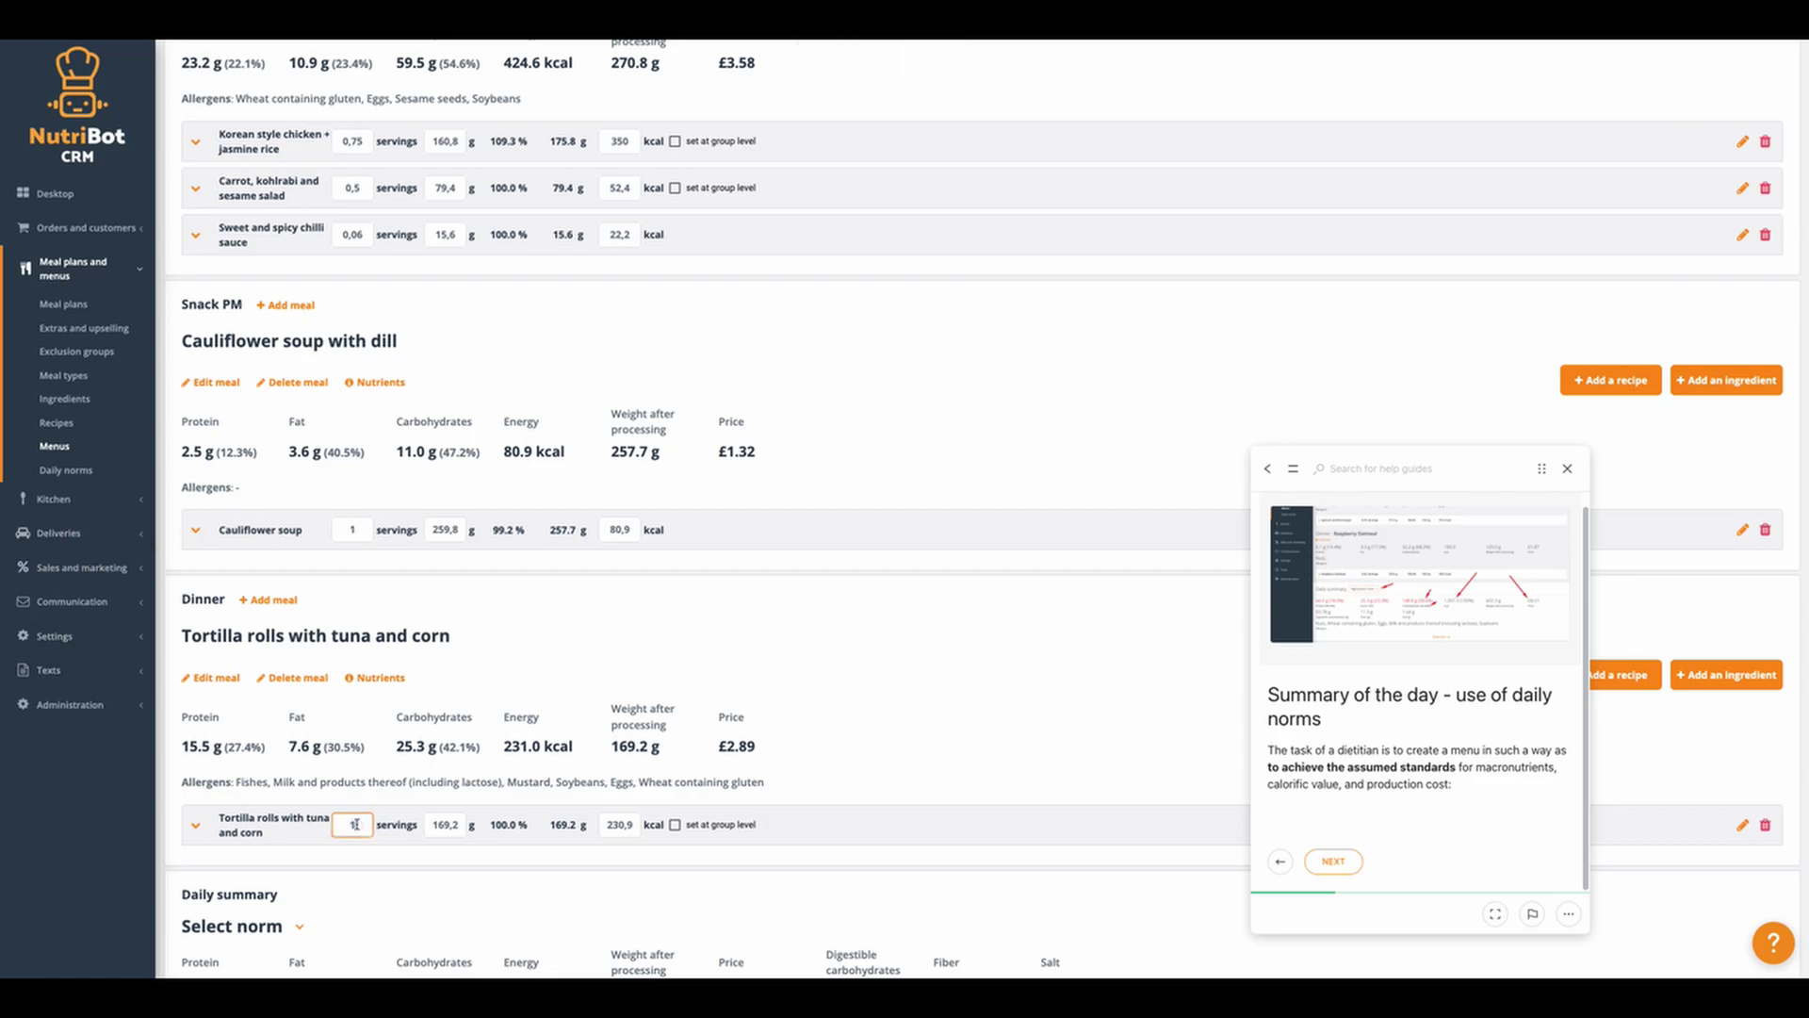
text(,1)
click(846, 694)
click(1717, 864)
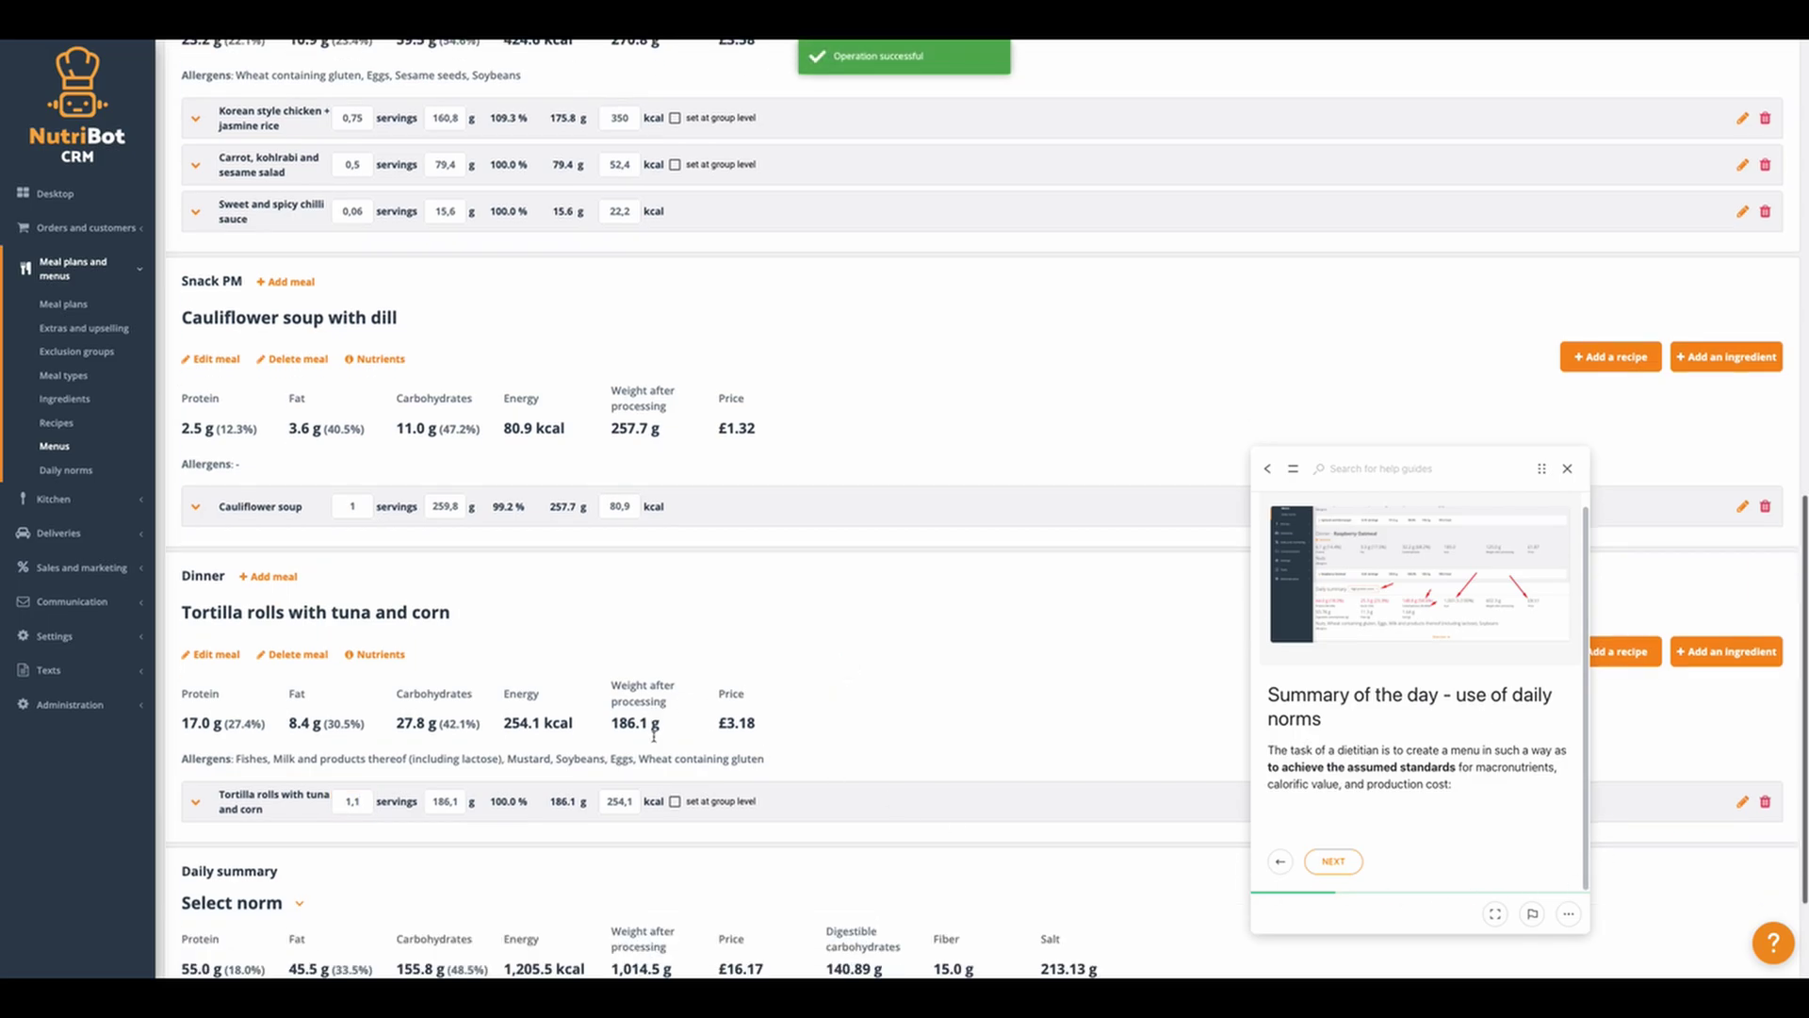
- Check the total energy in Monday's daily summary for 1200 kcal and advance the help guide to Step 6 on scaling meals
scroll(595, 851, down, 2)
drag(510, 808, 553, 828)
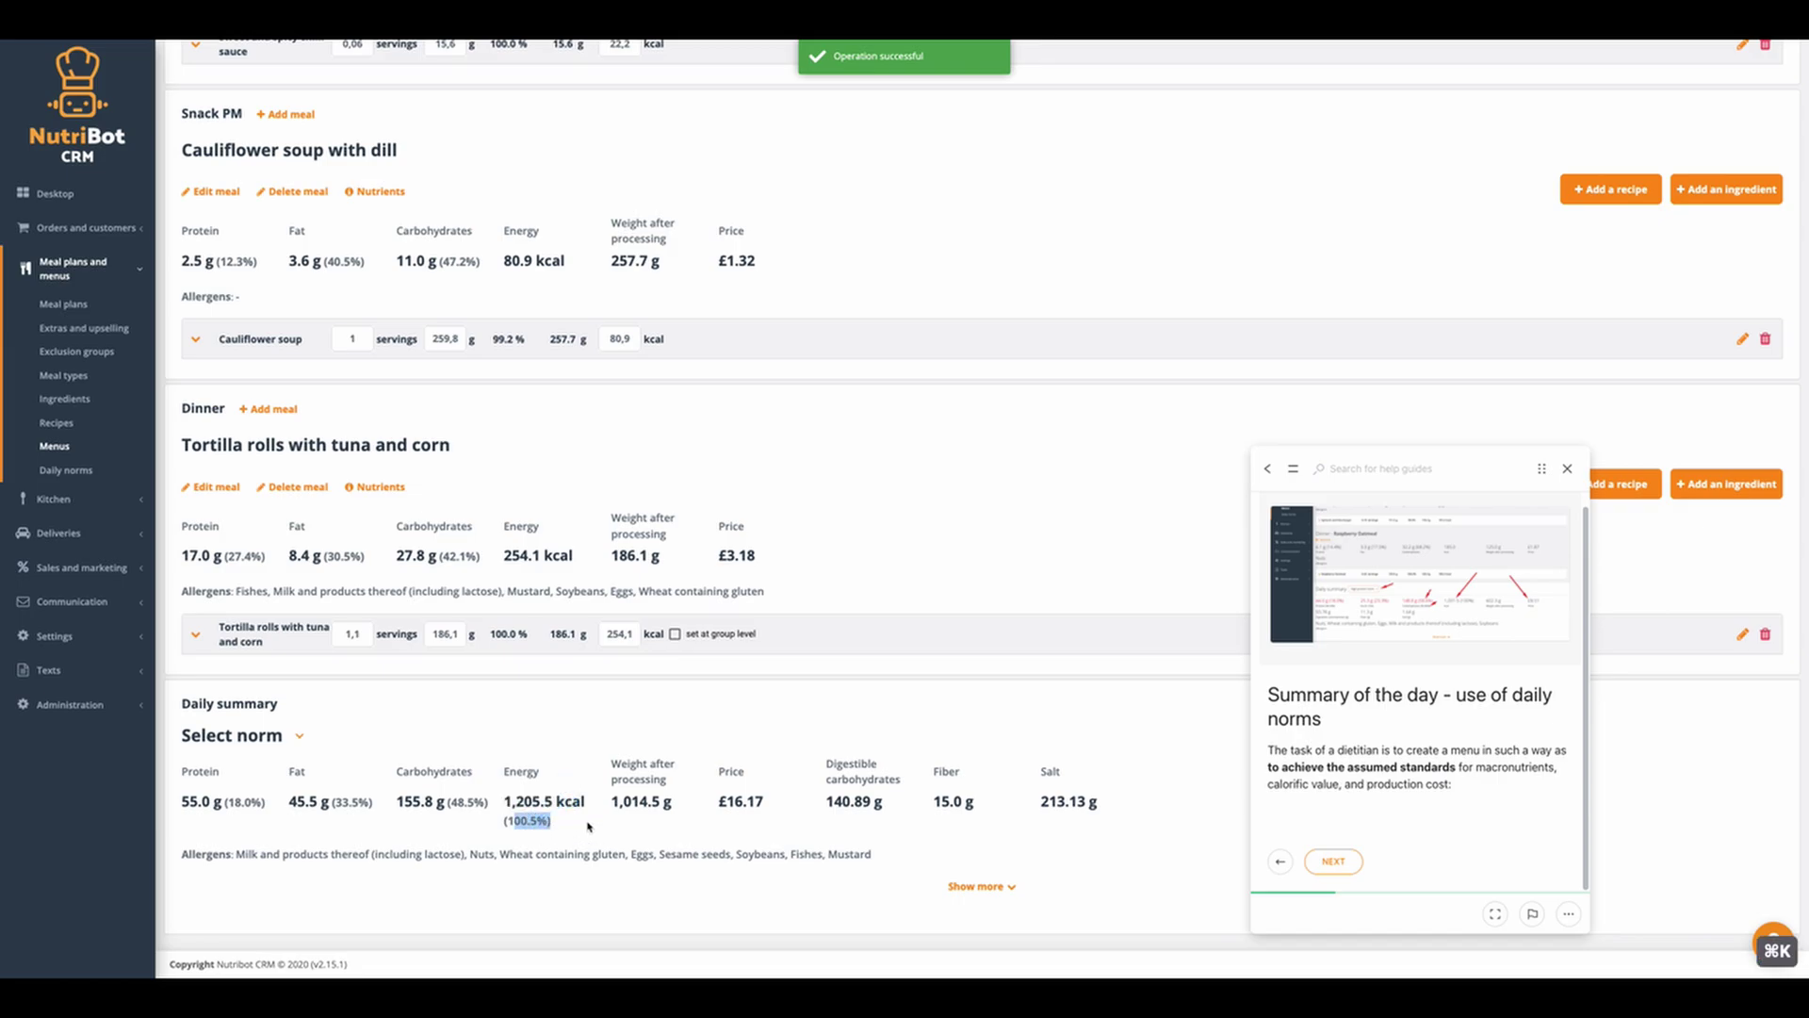
click(554, 826)
scroll(566, 739, up, 10)
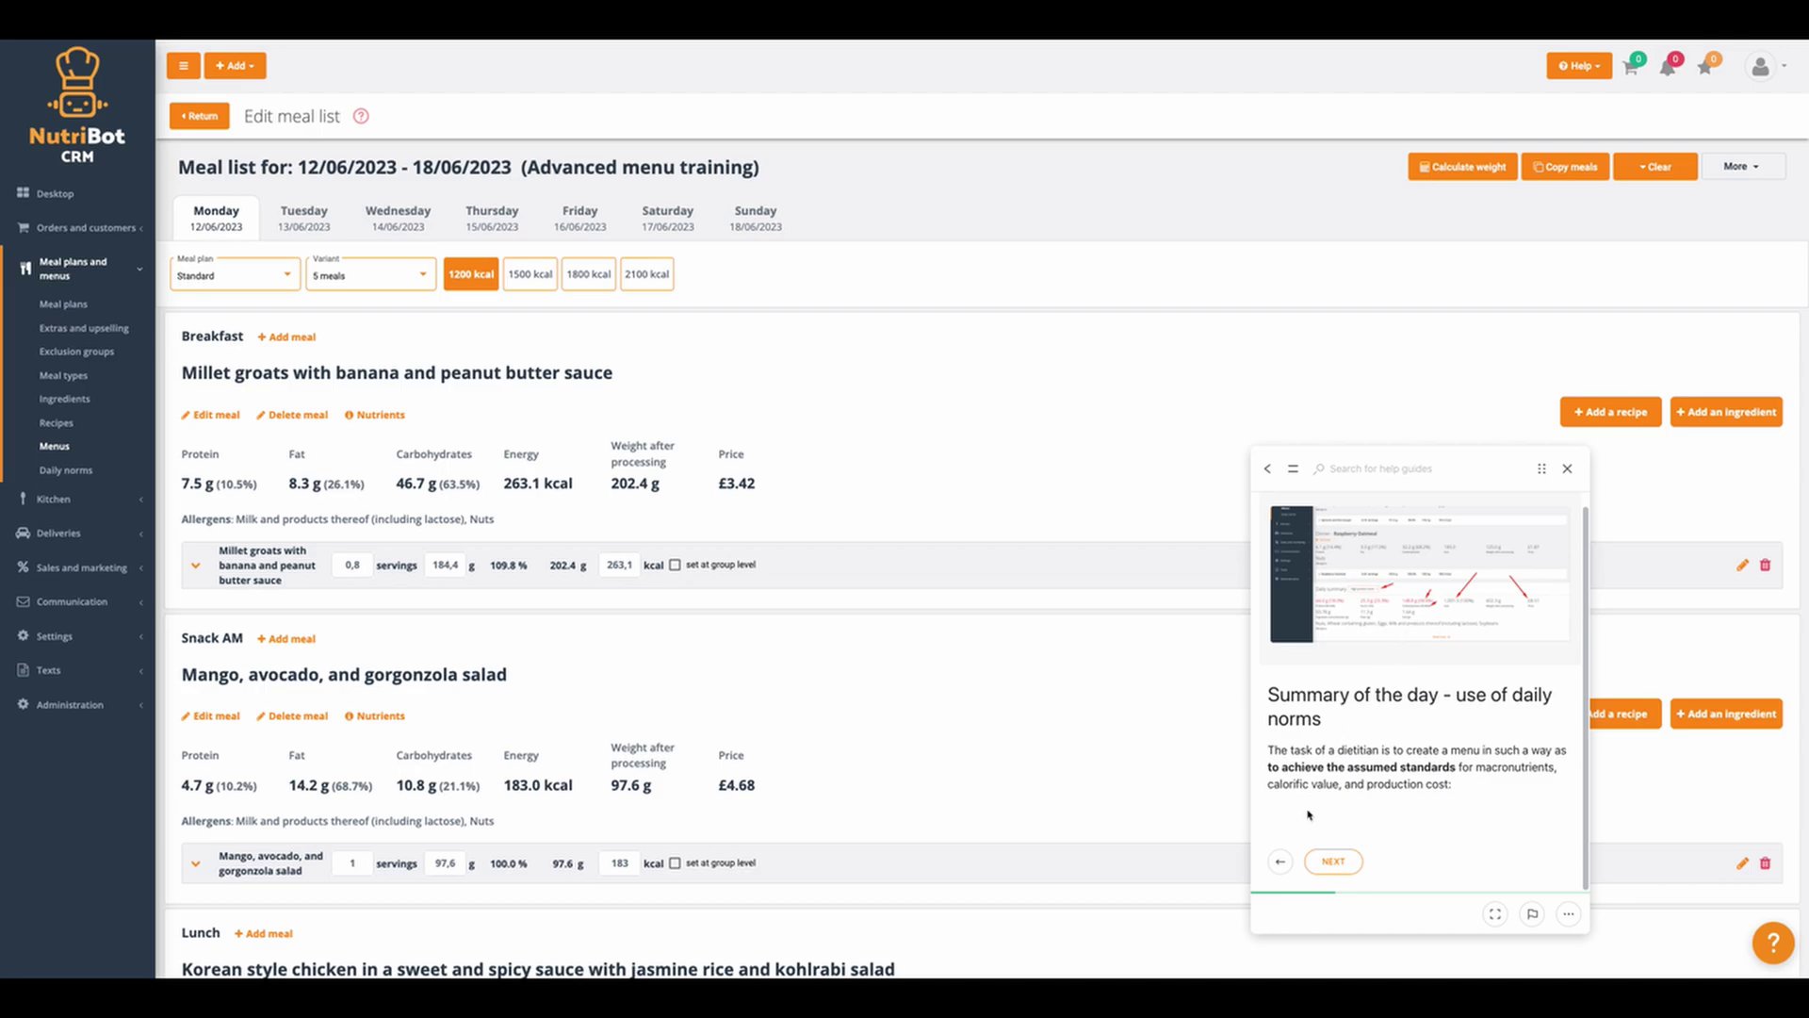
click(1335, 867)
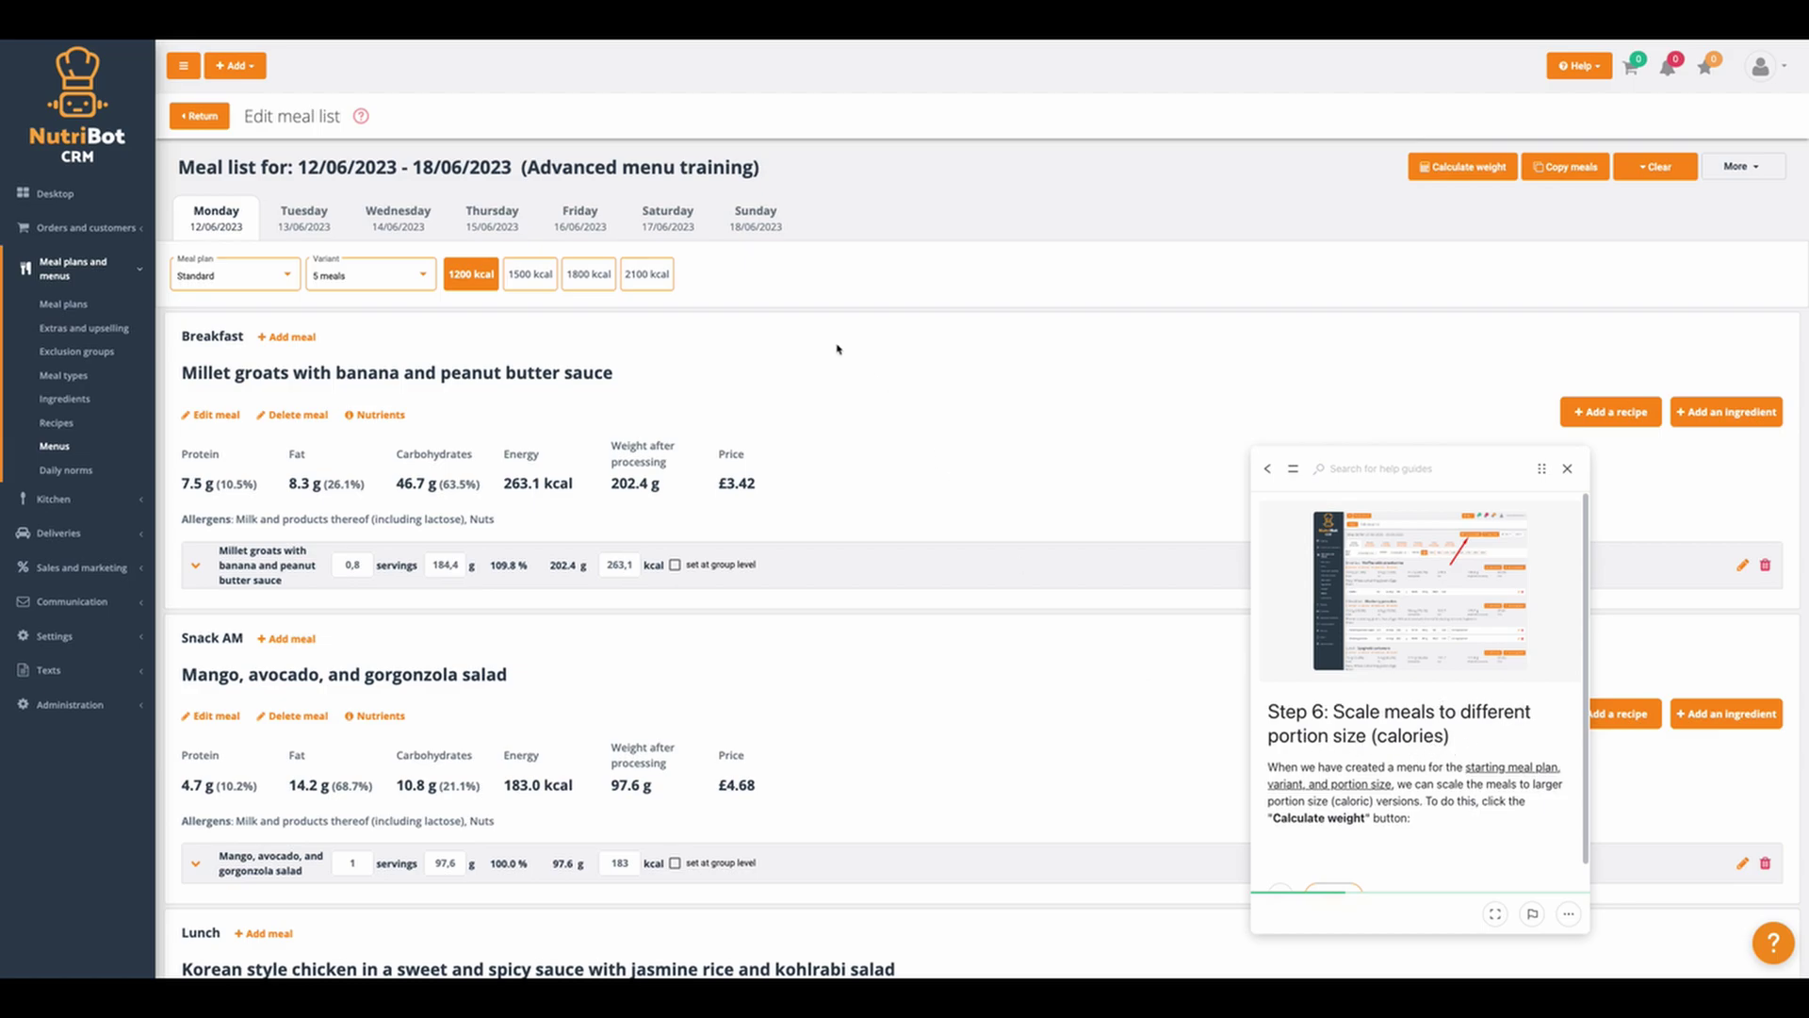
scroll(662, 412, down, 10)
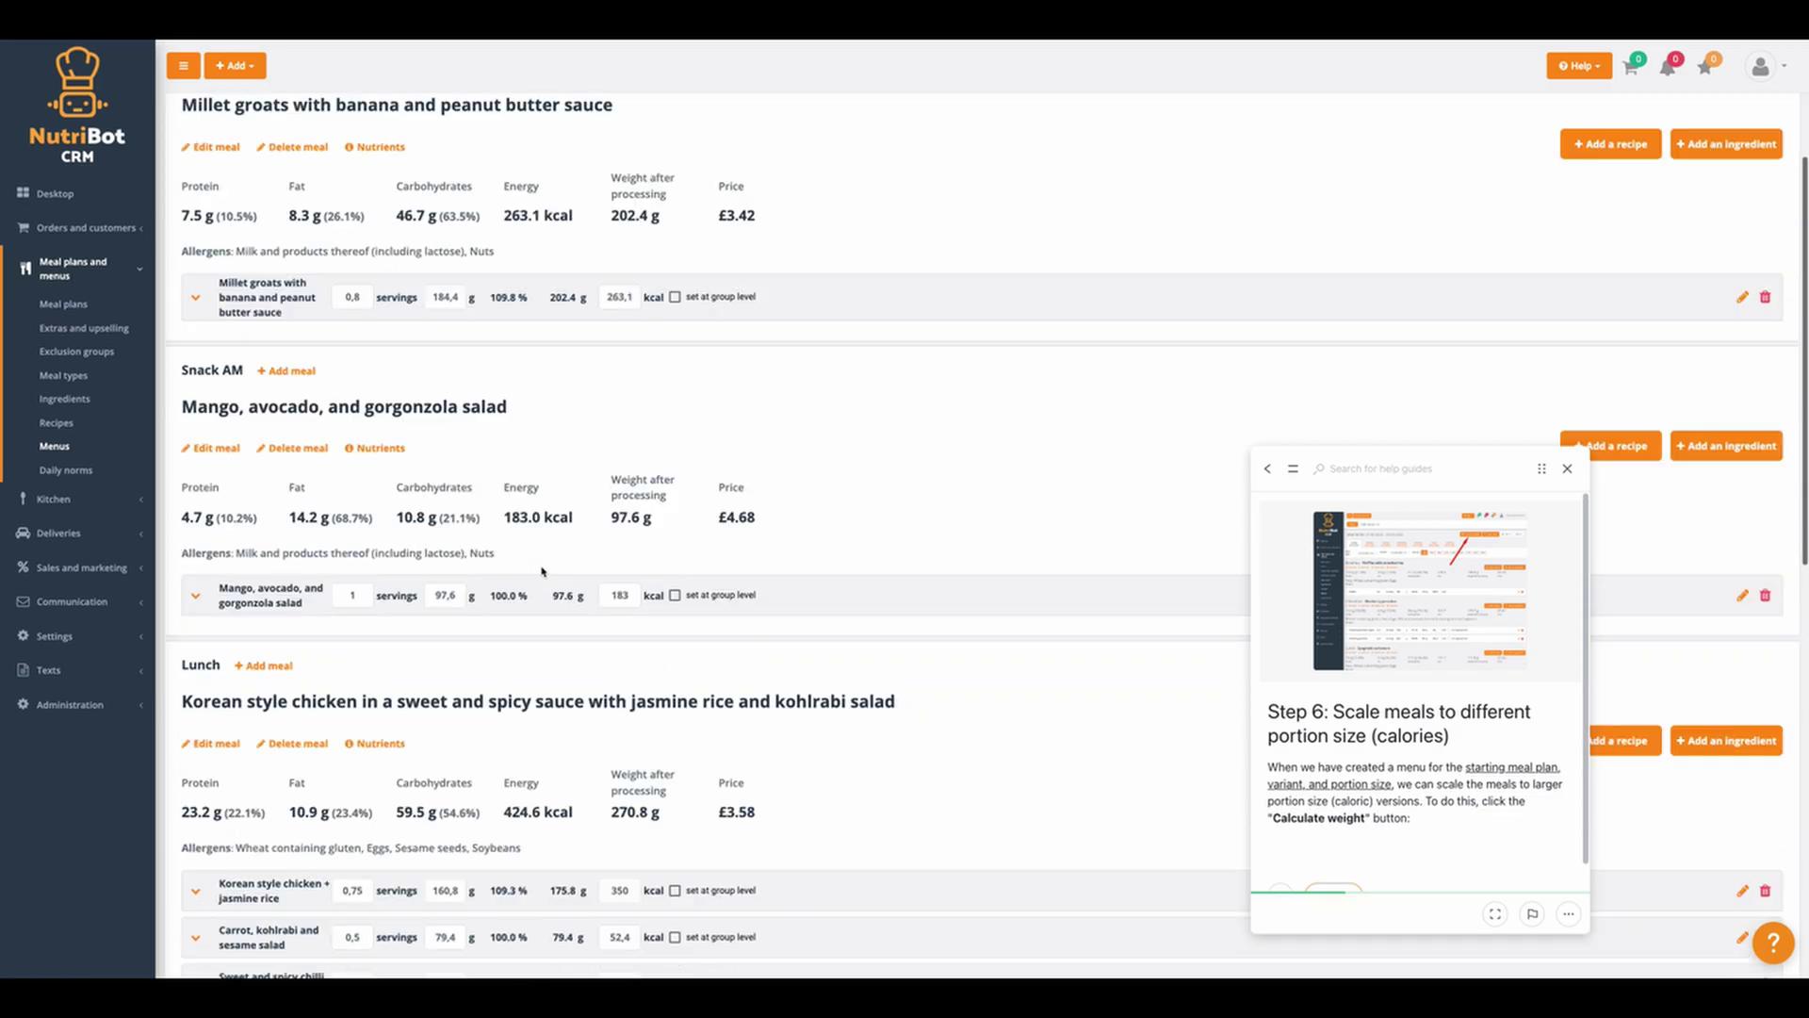
drag(506, 802, 586, 802)
key(super+k)
scroll(543, 724, up, 10)
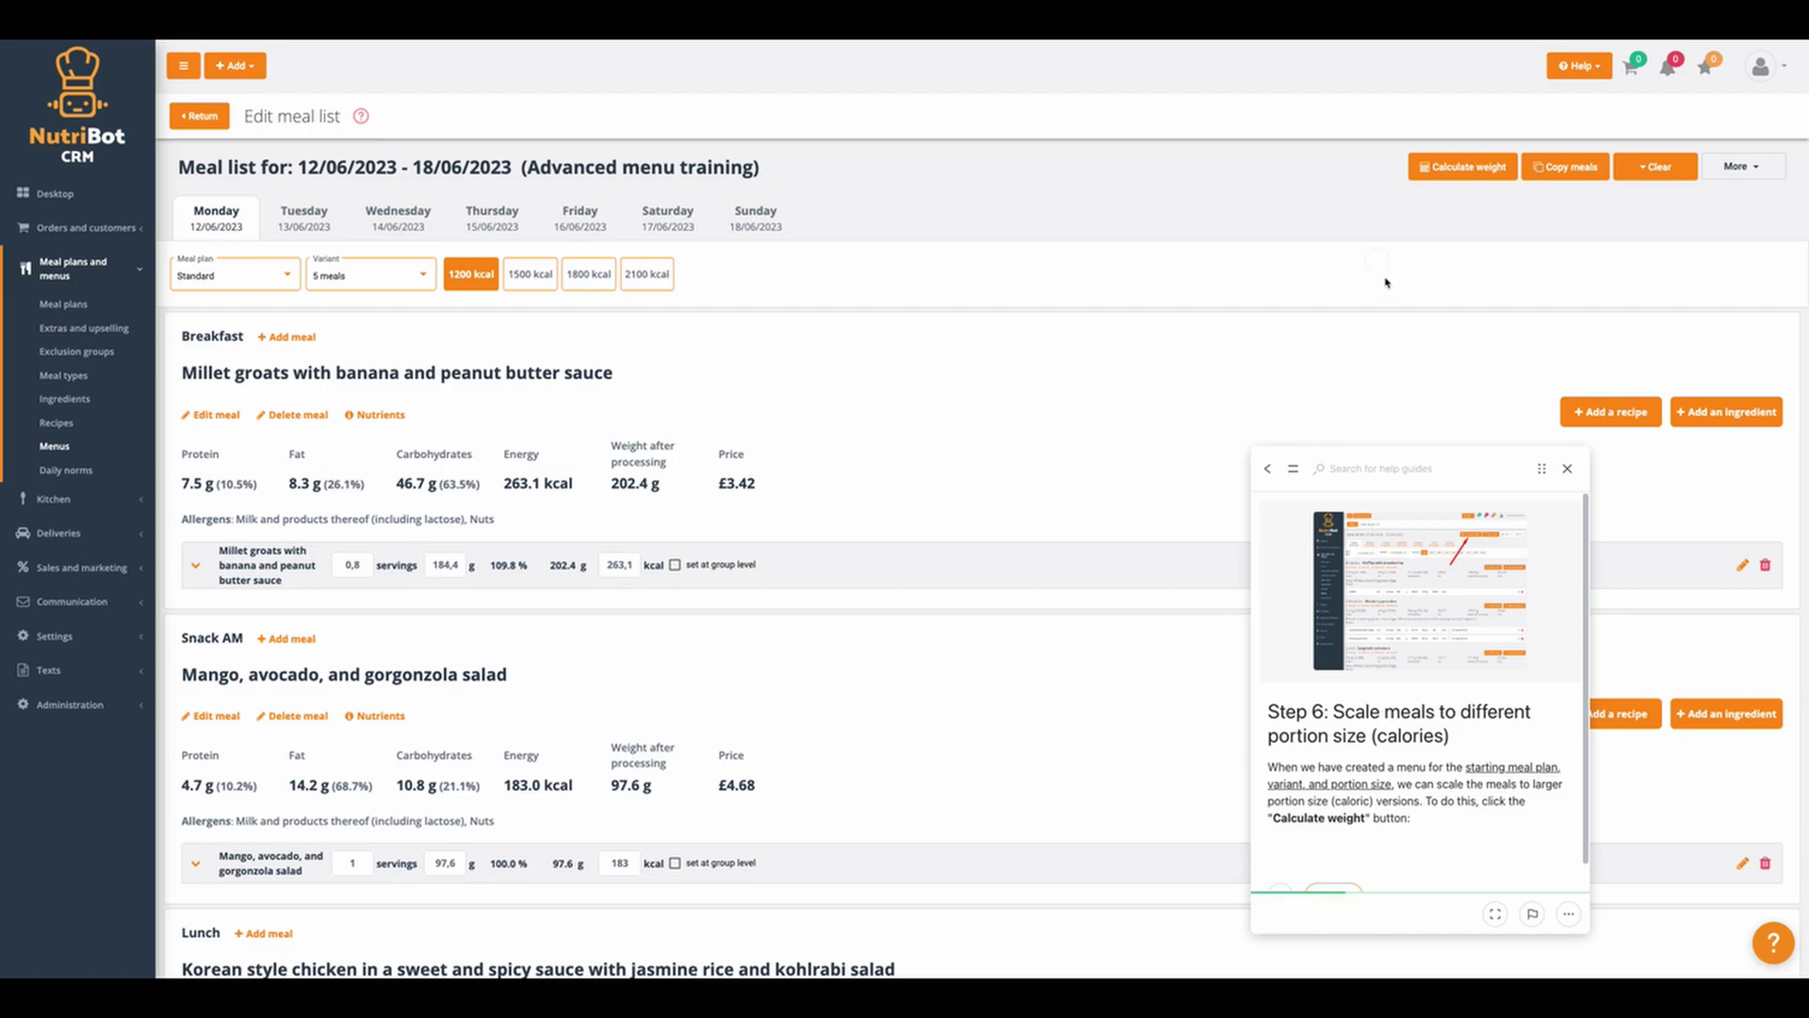
- Recalculate the weights of all Monday's meals from the 1200 kcal base to 1500, 1800 and 2100 kcal
click(1493, 168)
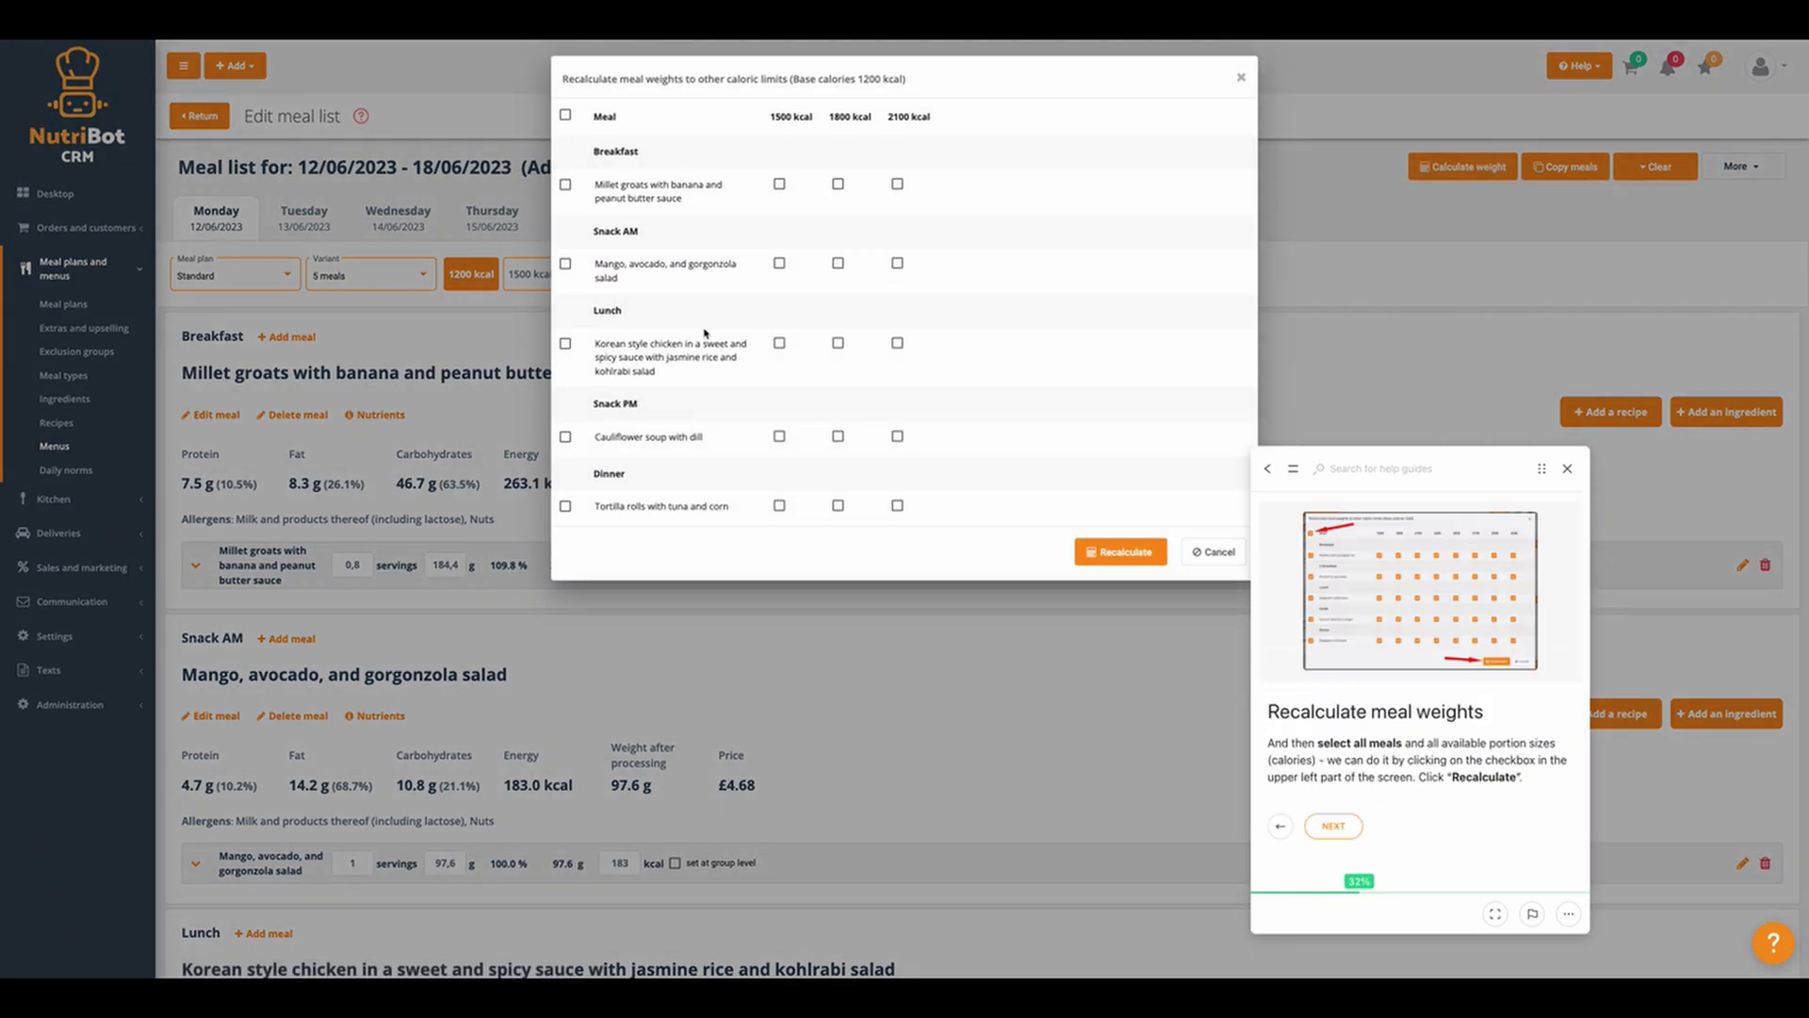
click(566, 114)
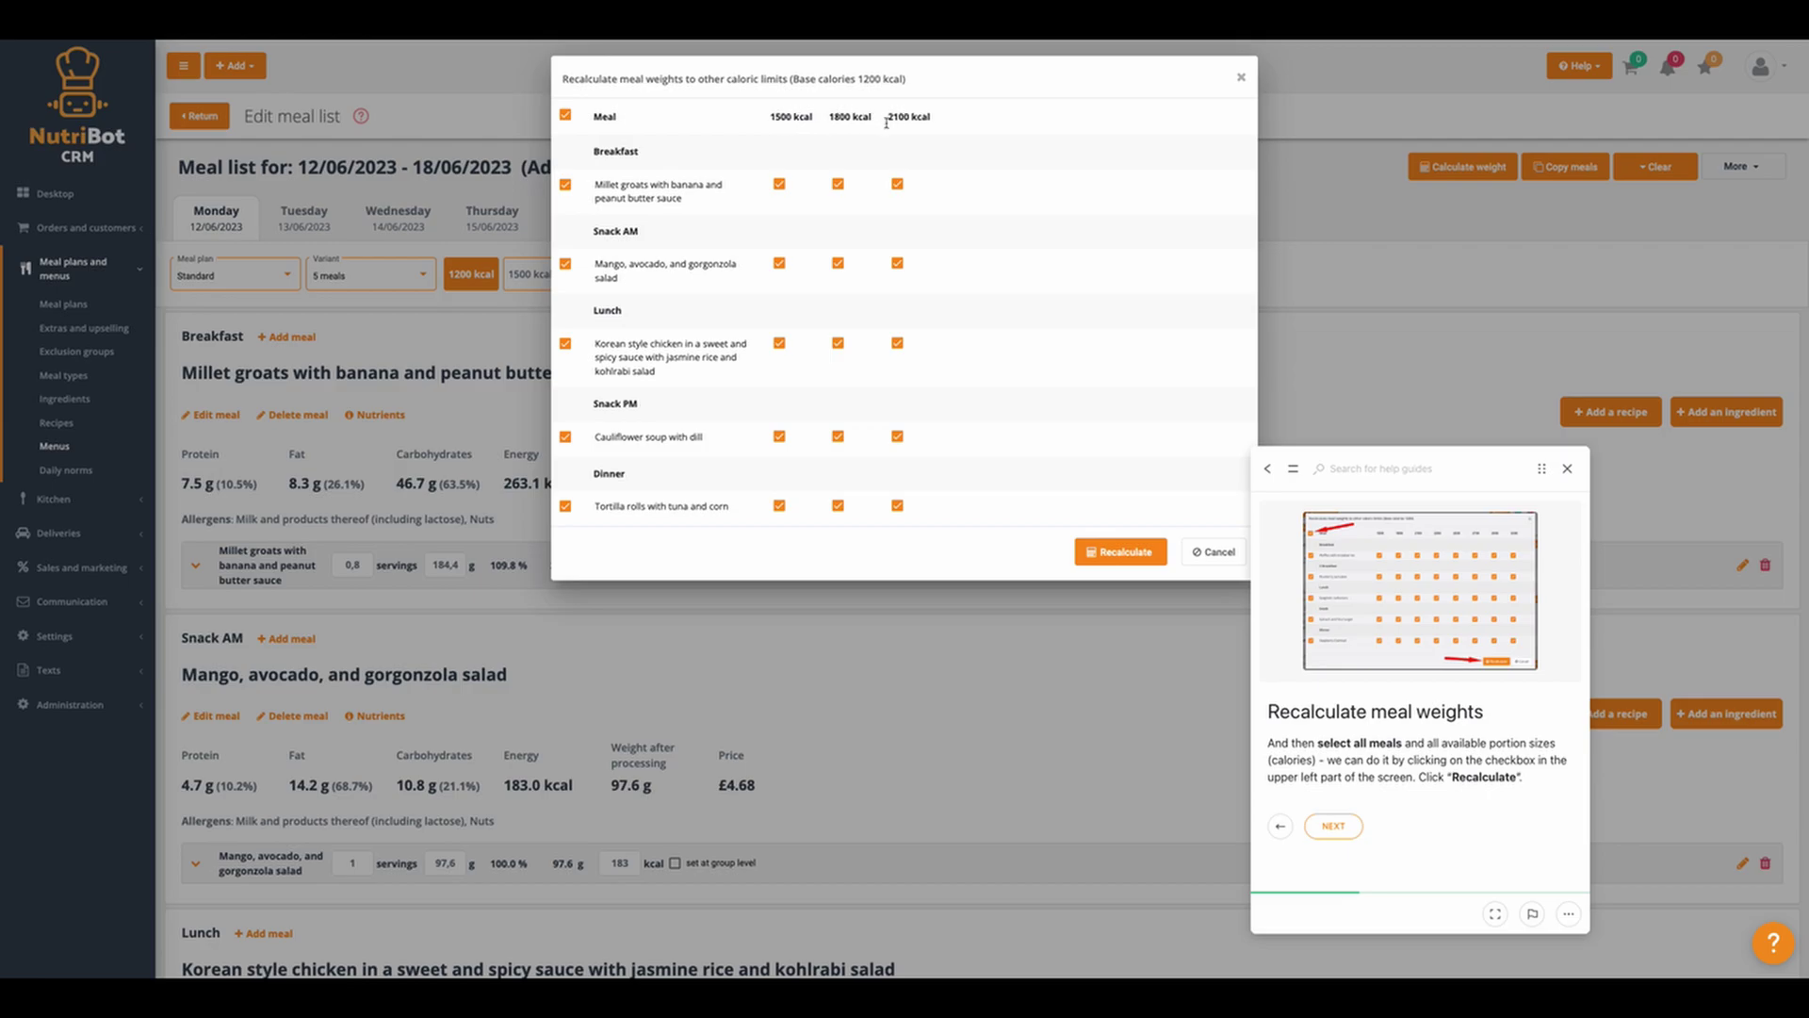
click(1093, 552)
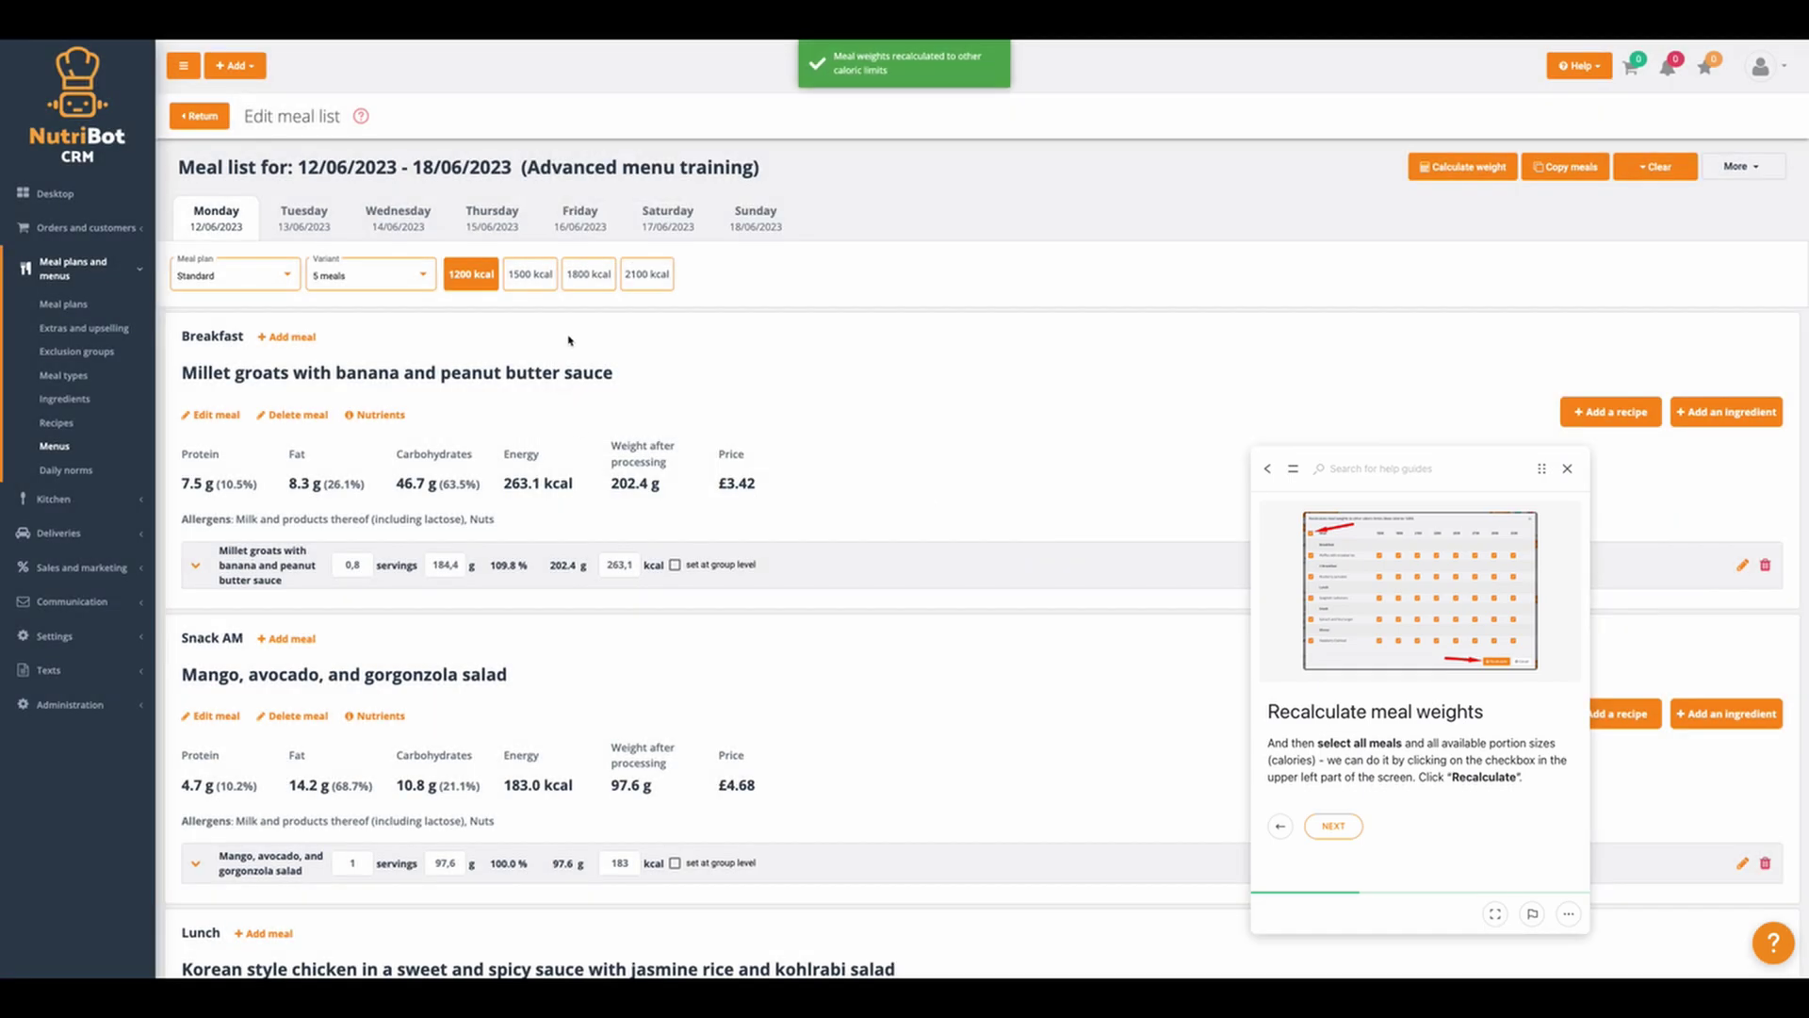
- Open the 1500 kcal version of Monday's menu and check the energy in its daily summary
click(529, 276)
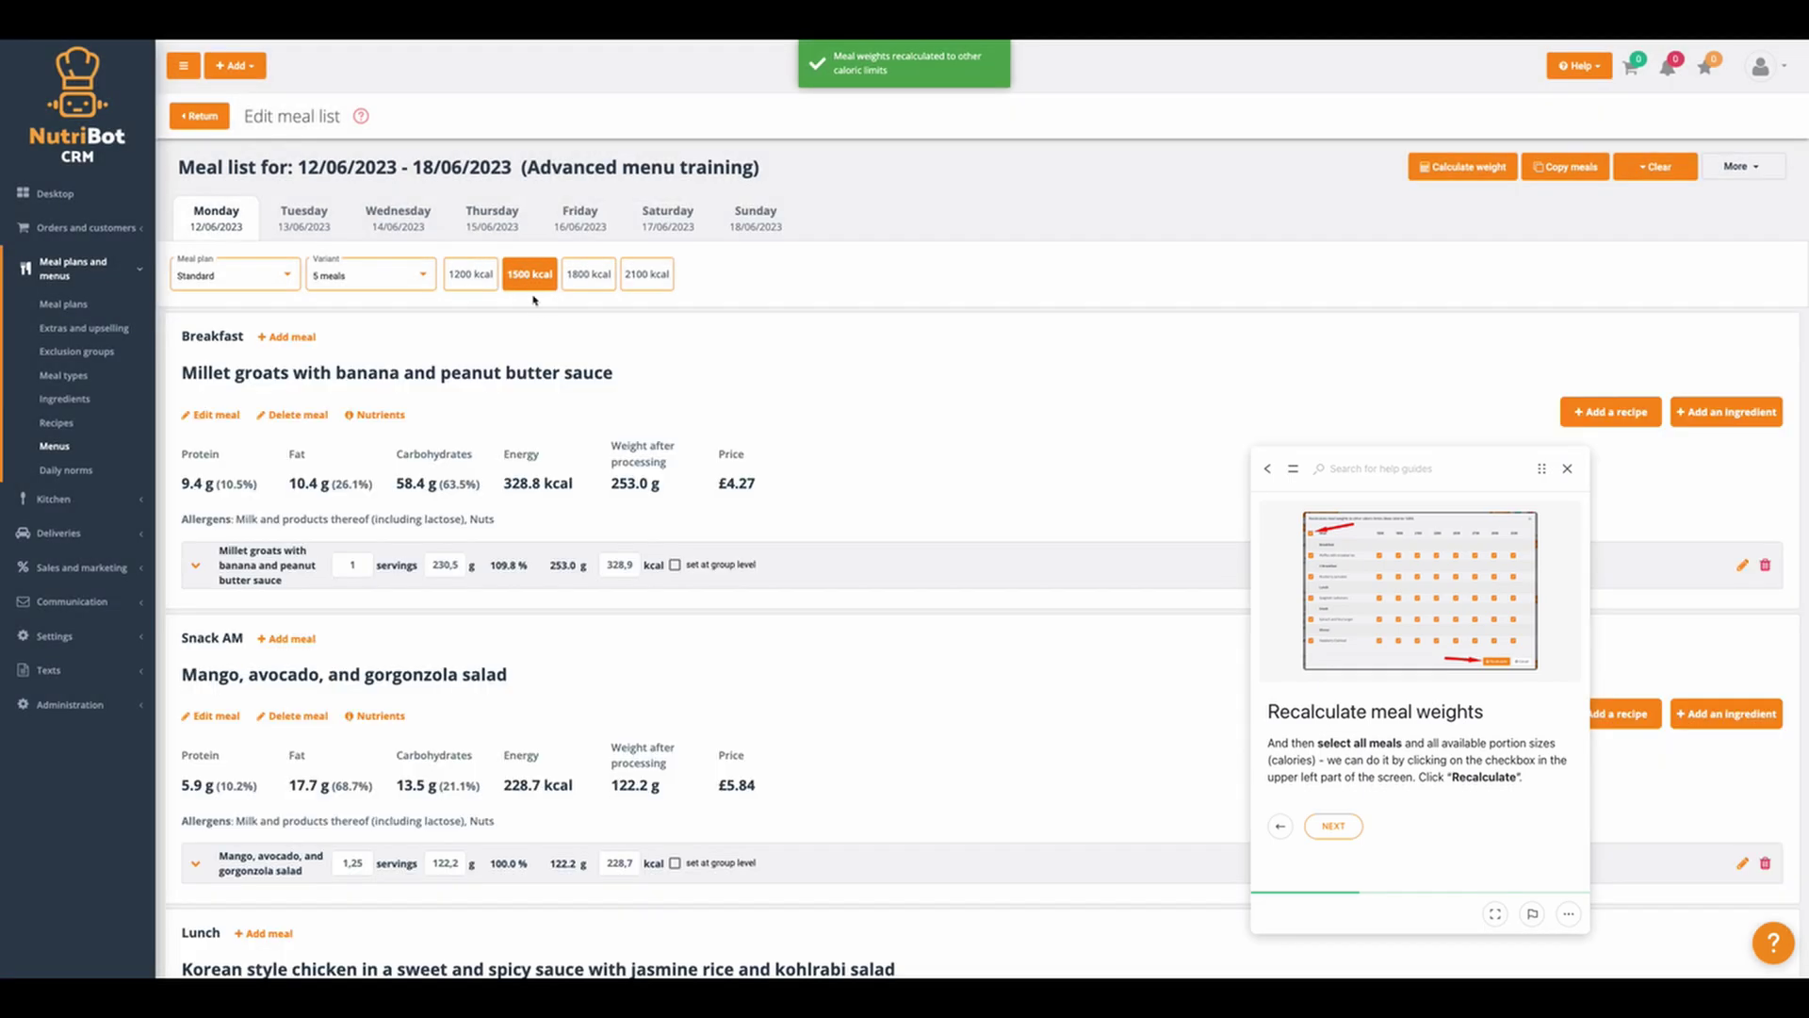
scroll(513, 523, down, 5)
scroll(514, 523, down, 7)
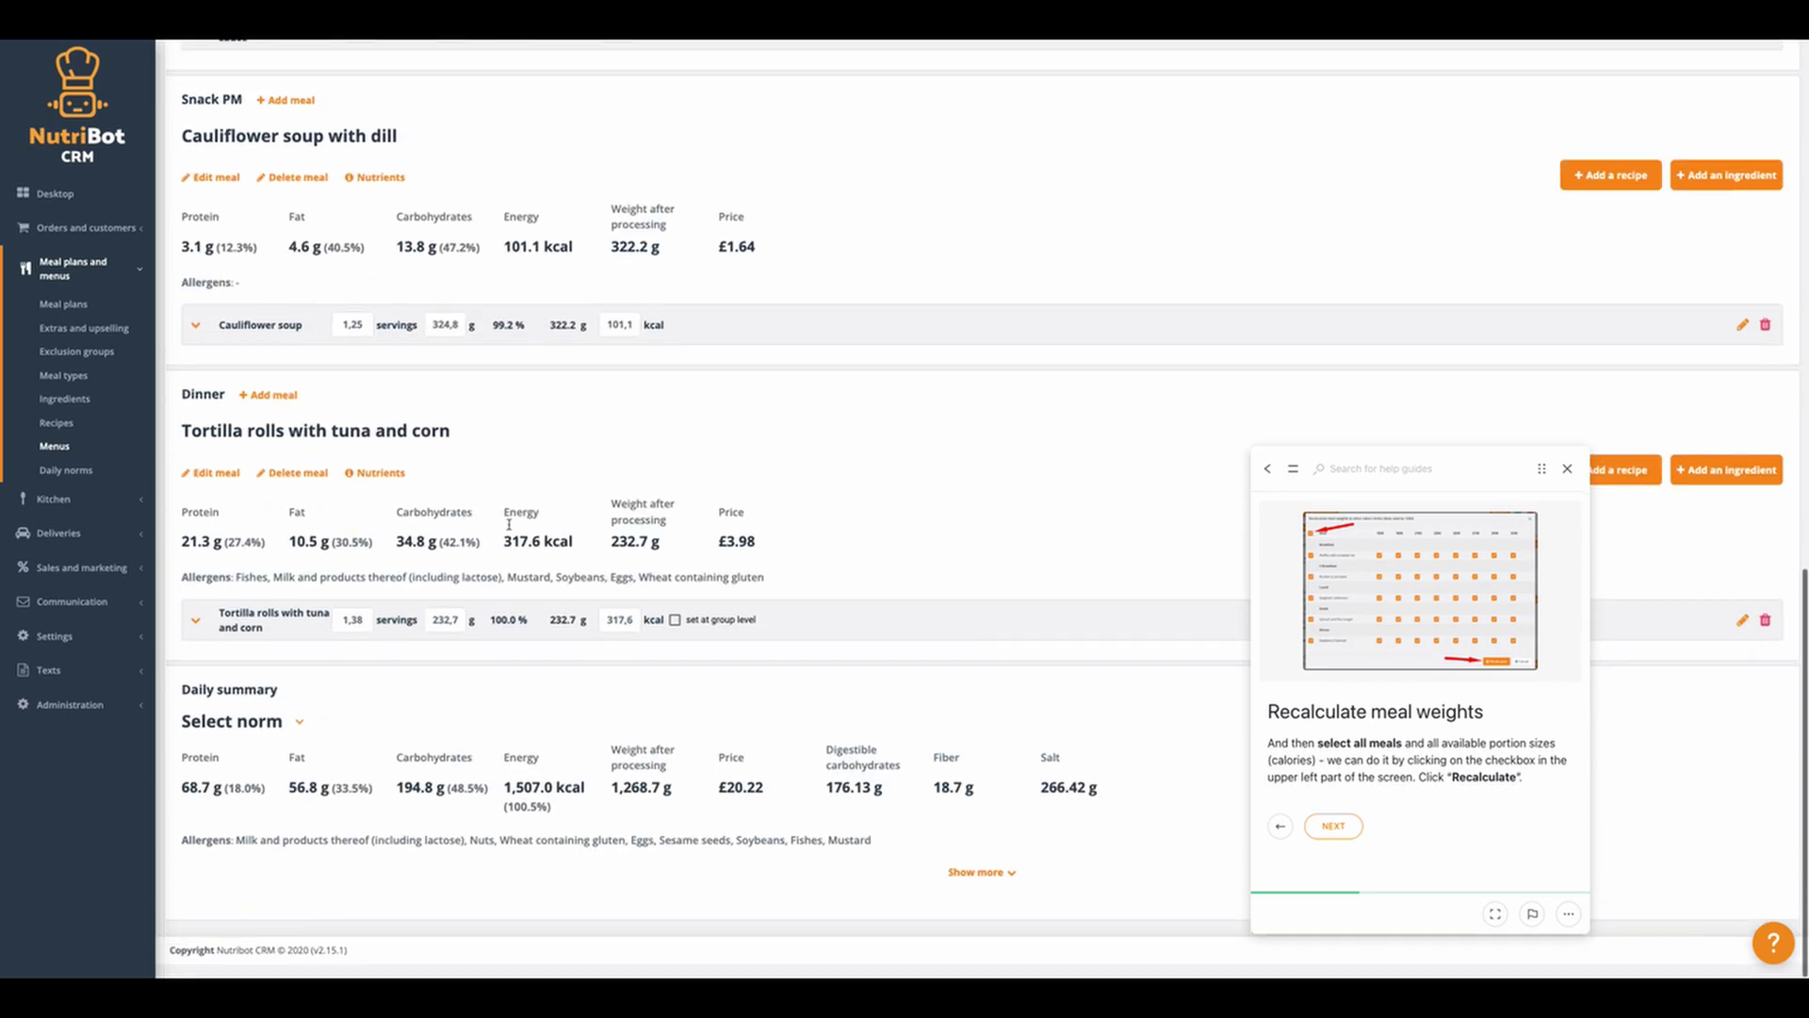
drag(509, 803, 583, 803)
click(575, 803)
key(super+k)
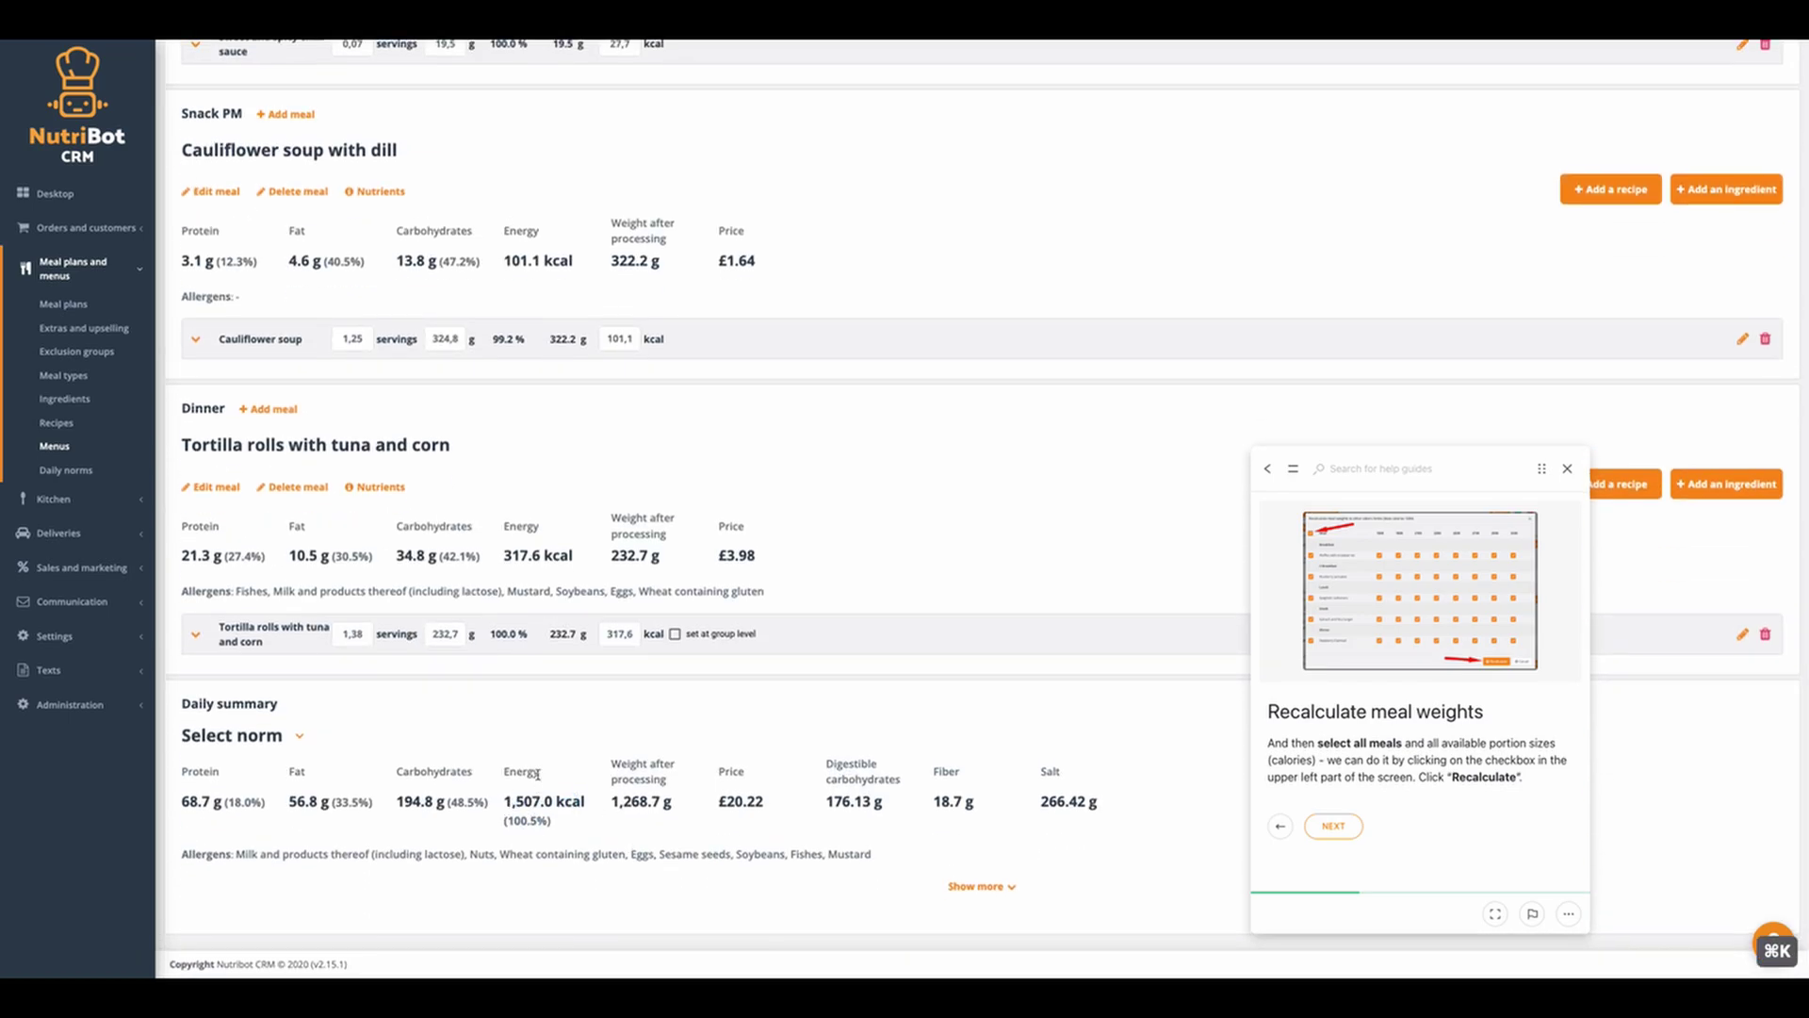
scroll(518, 765, up, 13)
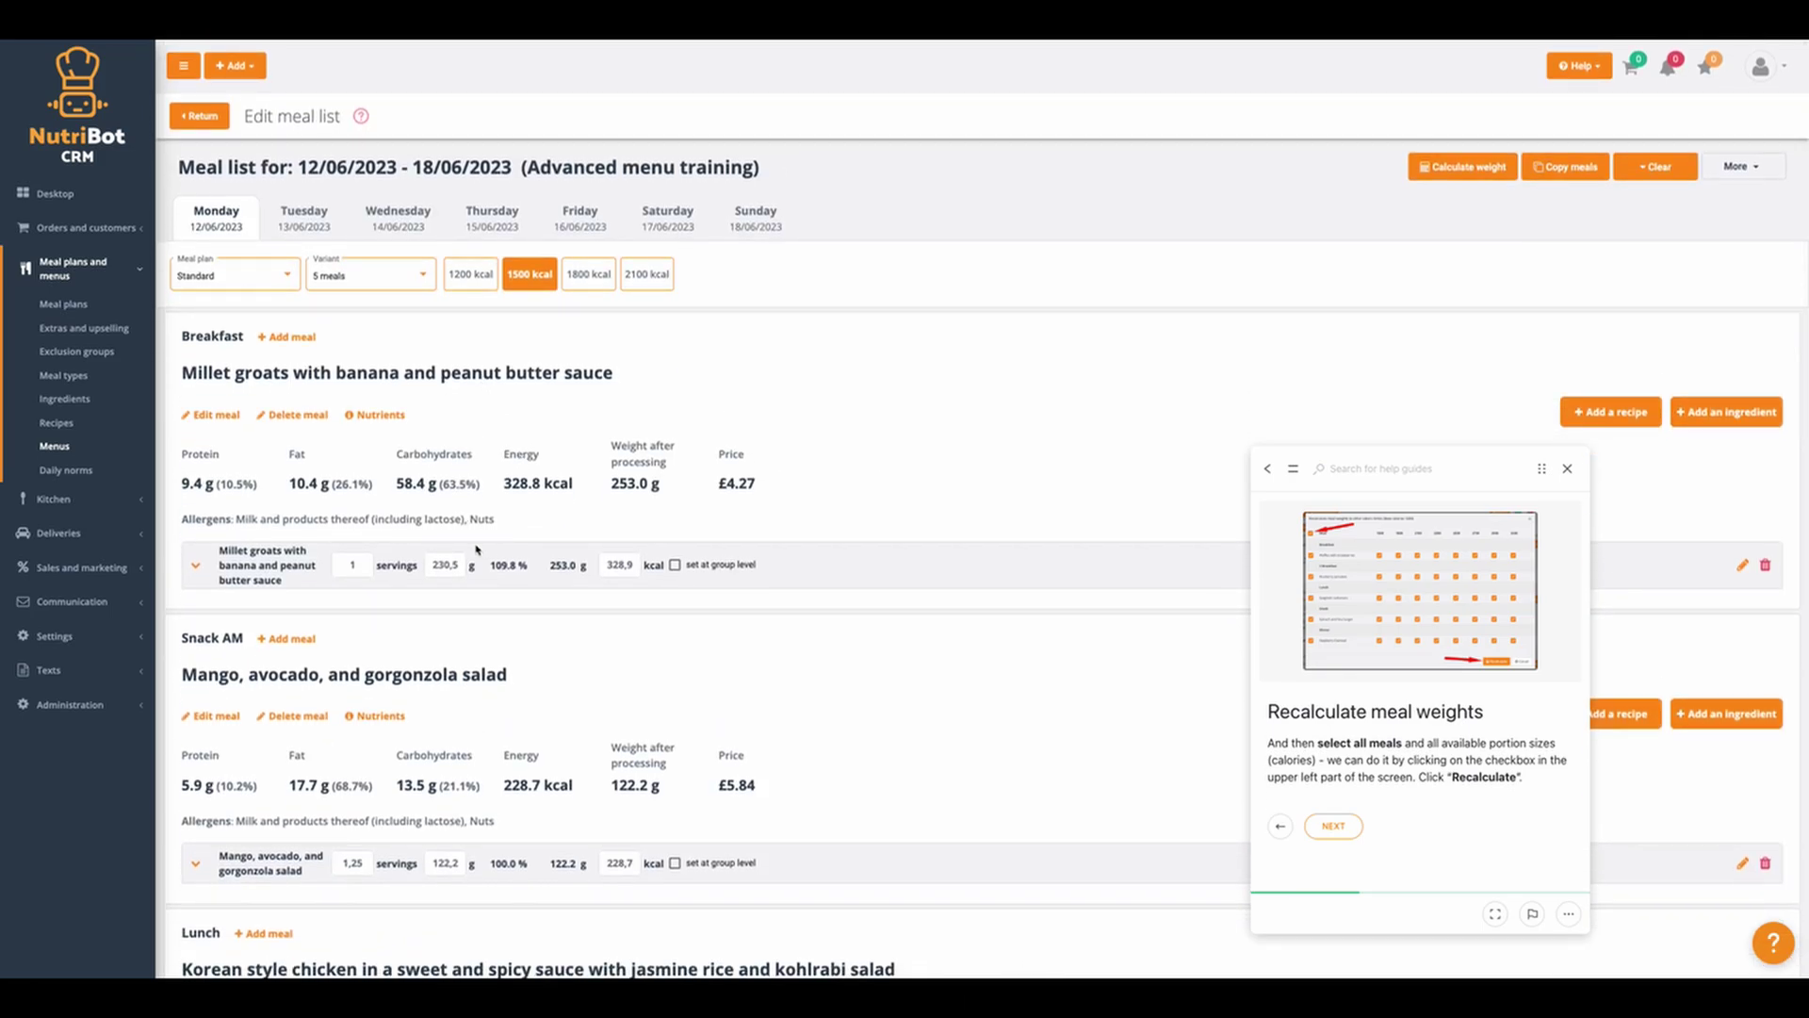
- Compare the energy of the millet groats Breakfast between the 1500 kcal and 1200 kcal versions
drag(507, 483, 541, 483)
key(super+k)
click(478, 275)
double_click(514, 486)
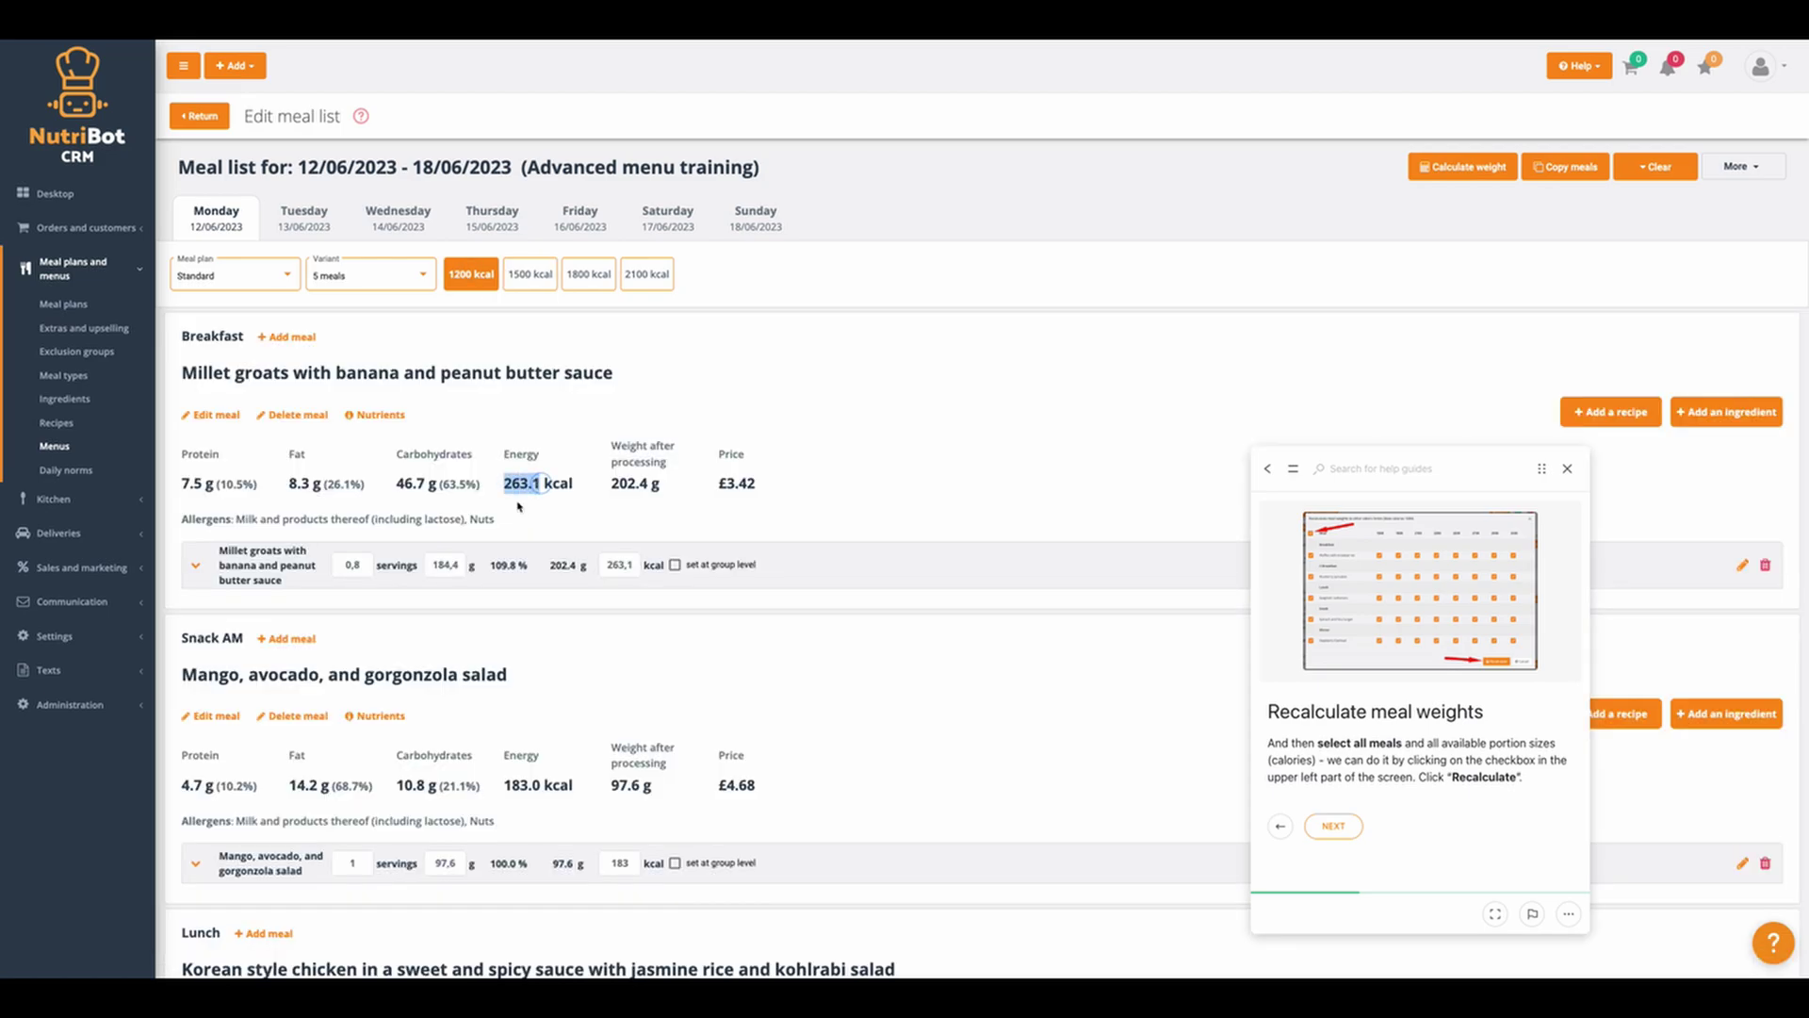
key(super+k)
click(528, 280)
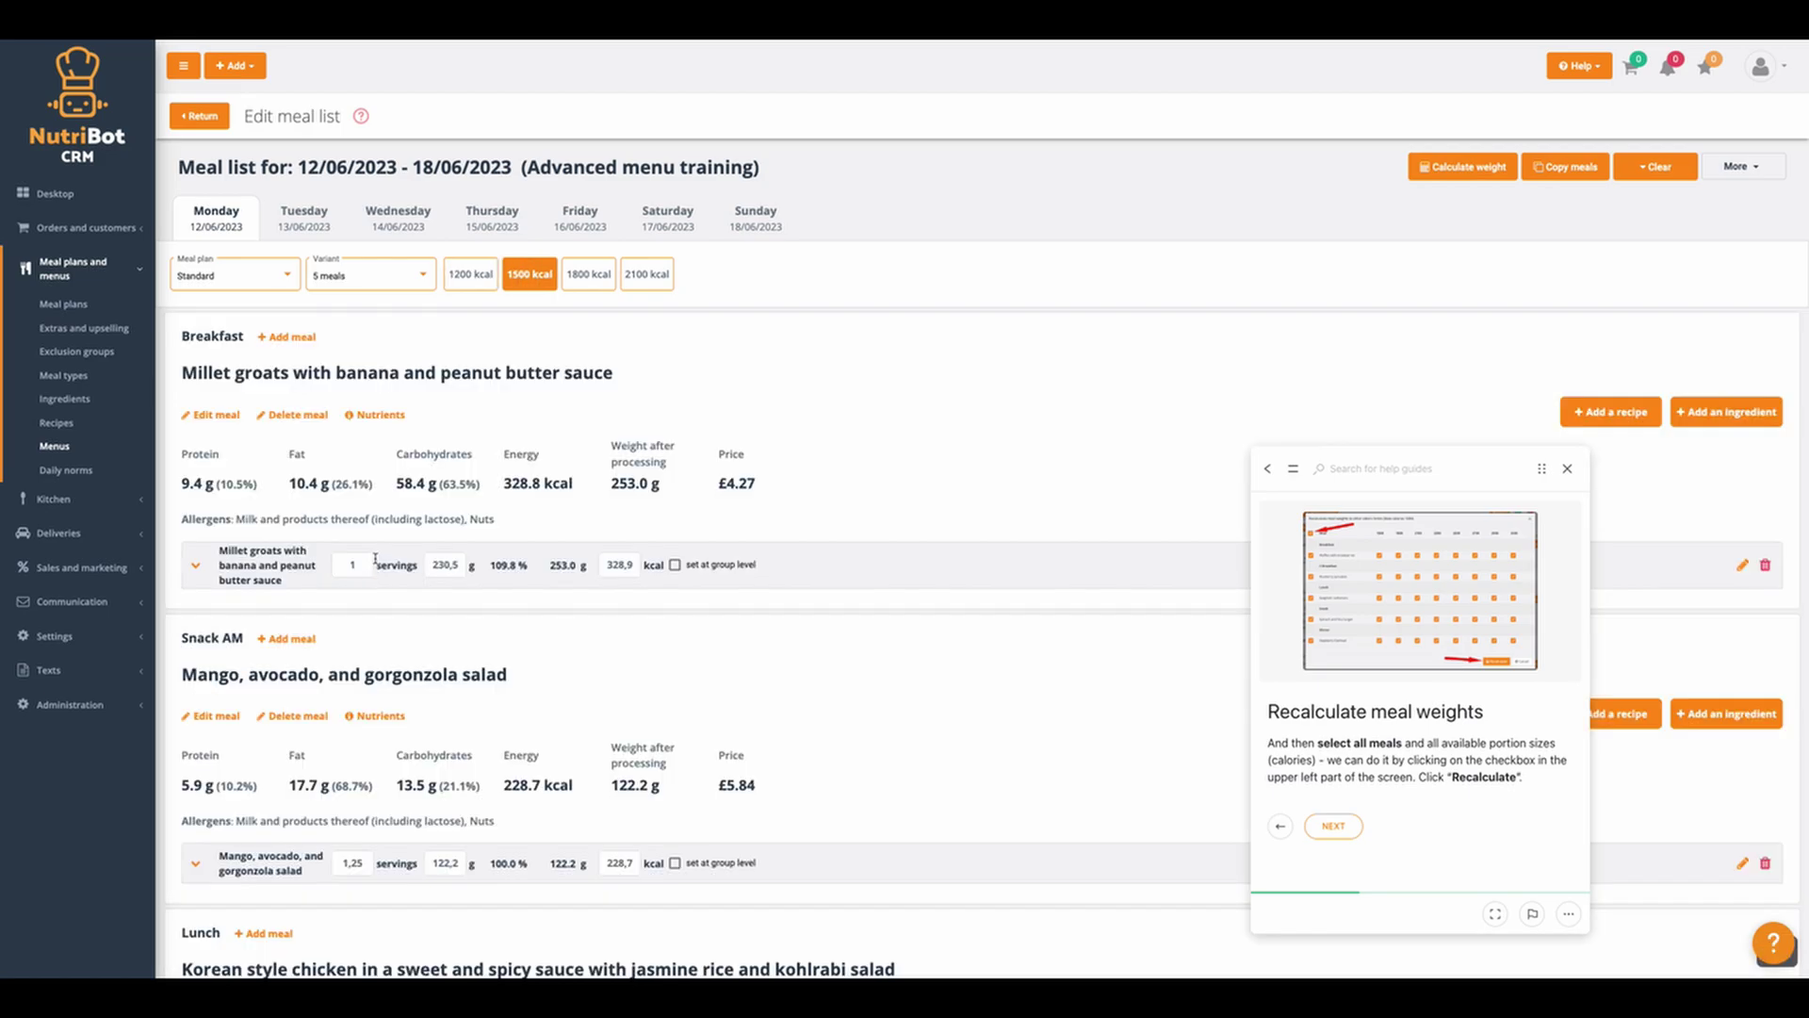
- Review the scaled meals in the 1800 kcal and 2100 kcal versions, including the 2100 kcal daily summary
click(598, 283)
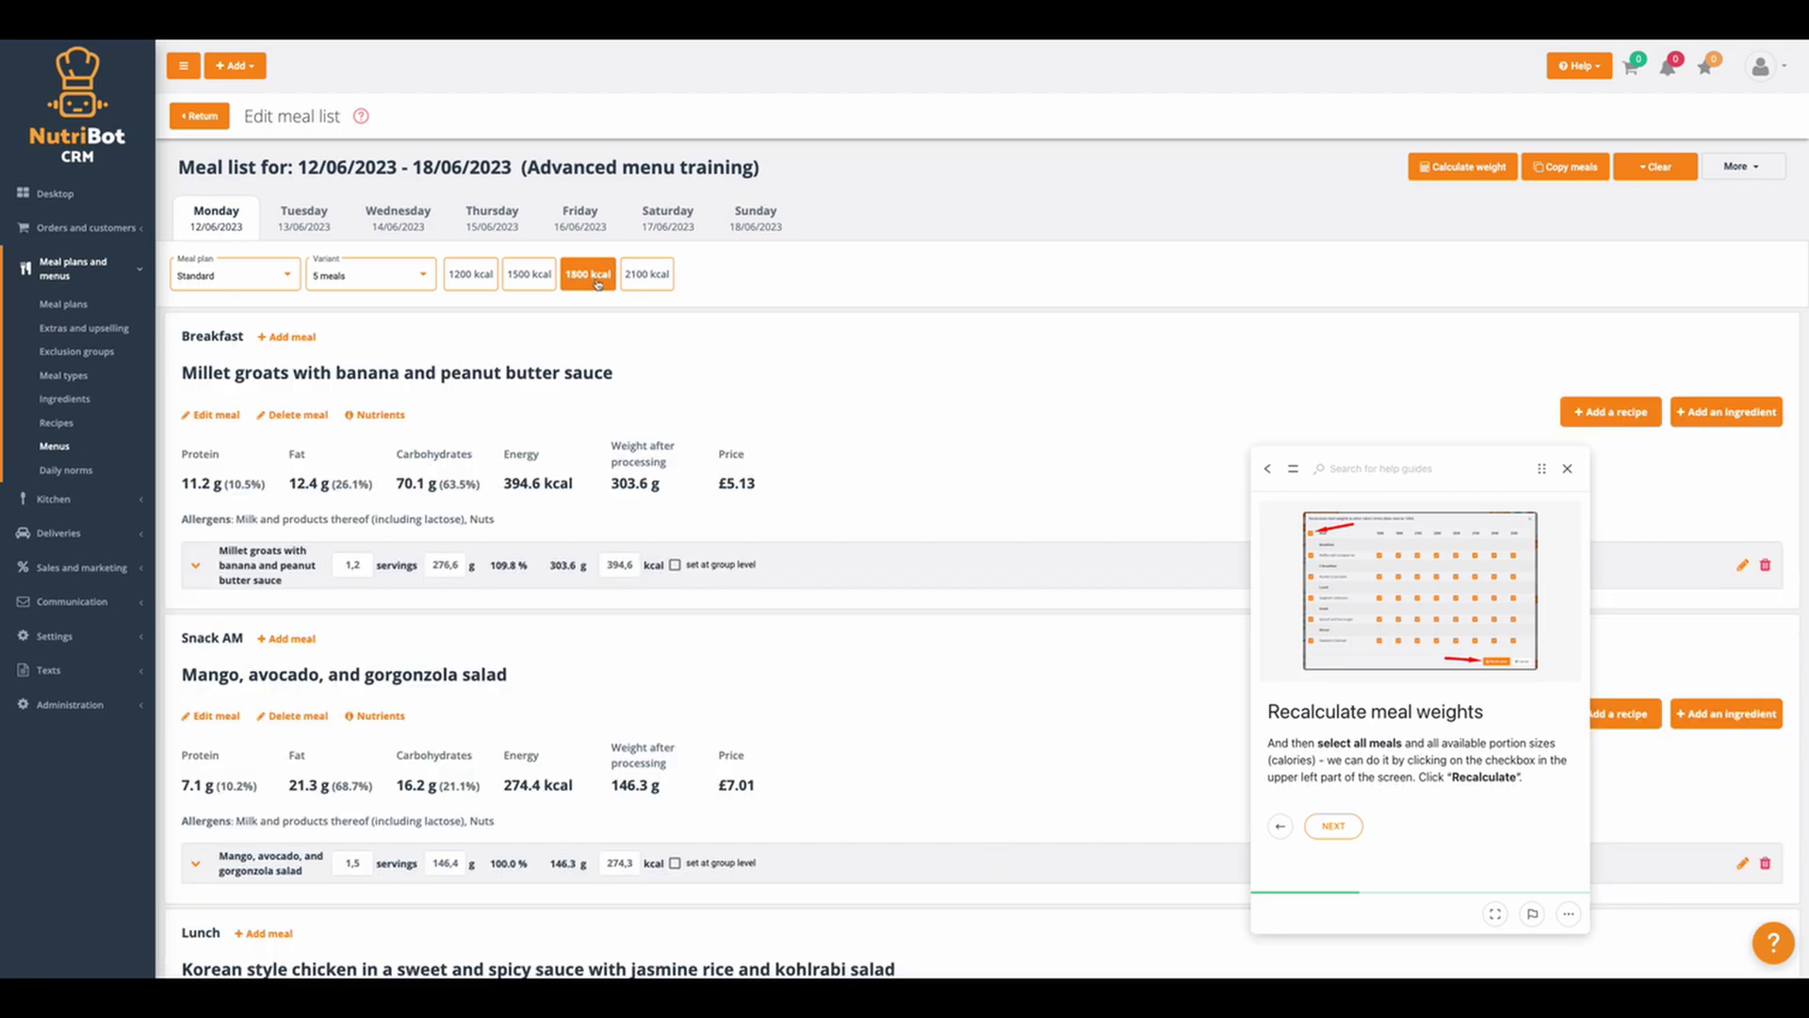
scroll(630, 389, down, 15)
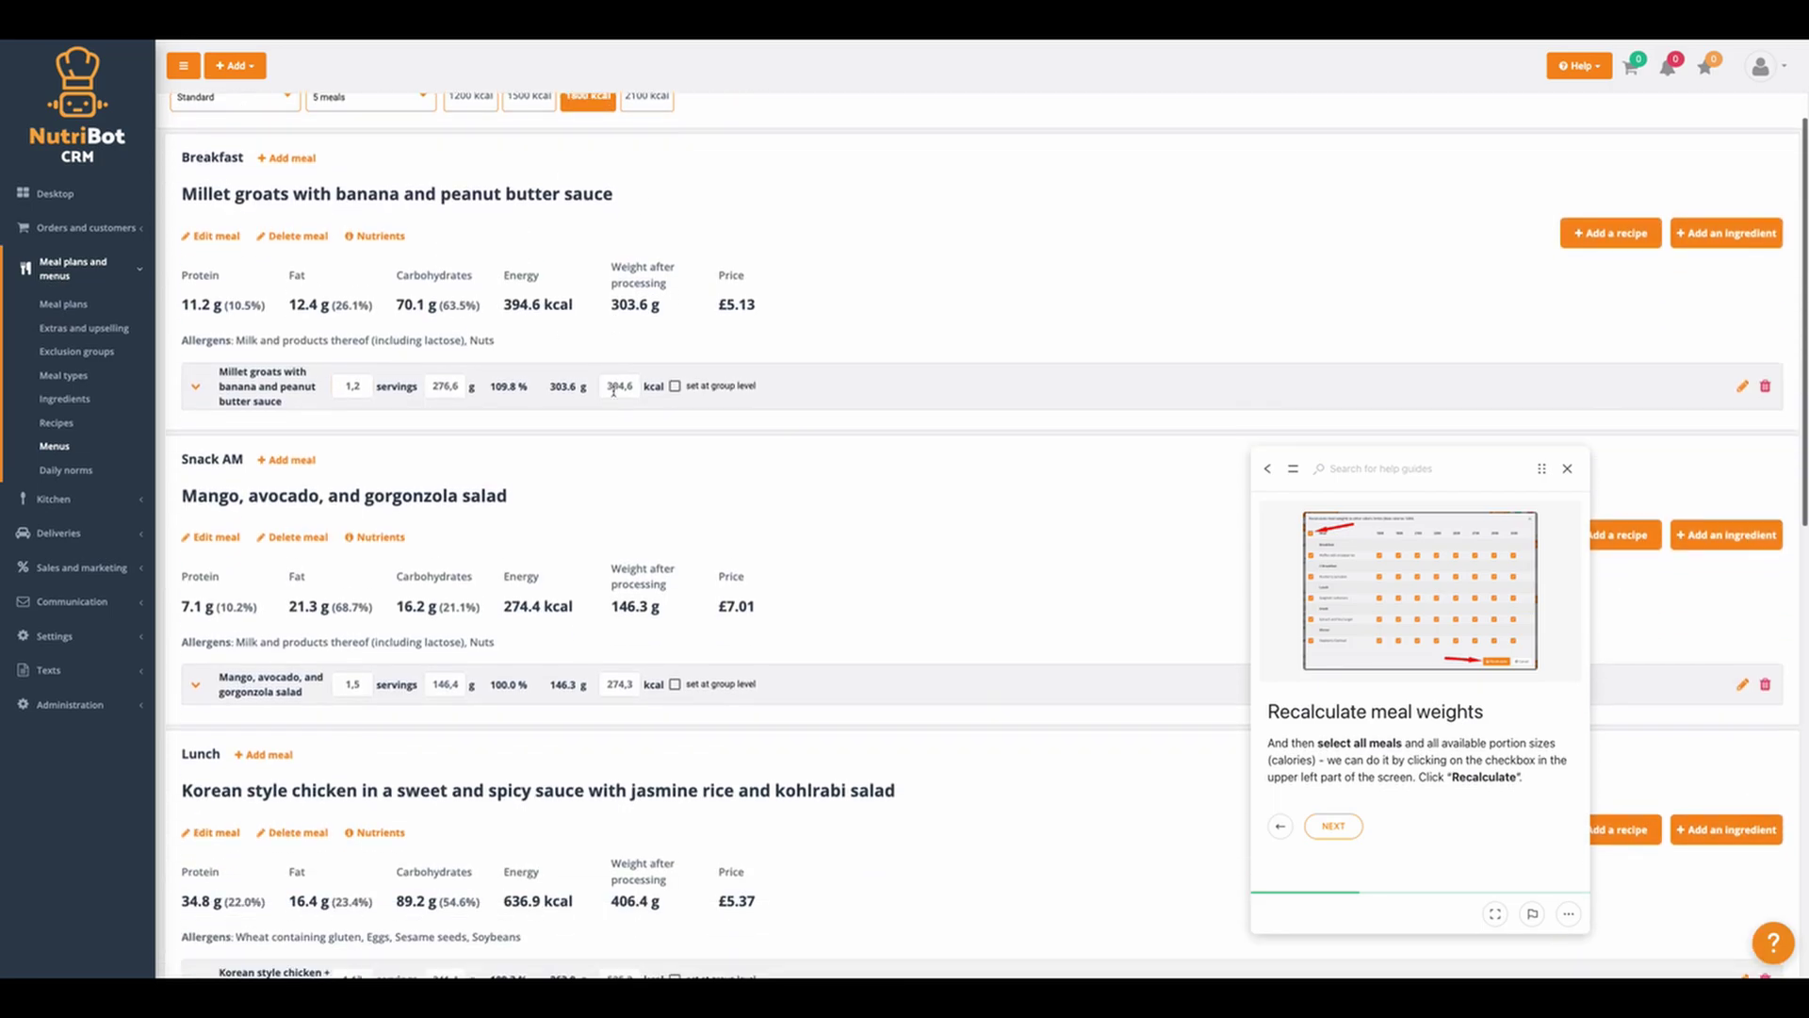
scroll(509, 802, up, 15)
click(647, 274)
scroll(528, 803, down, 15)
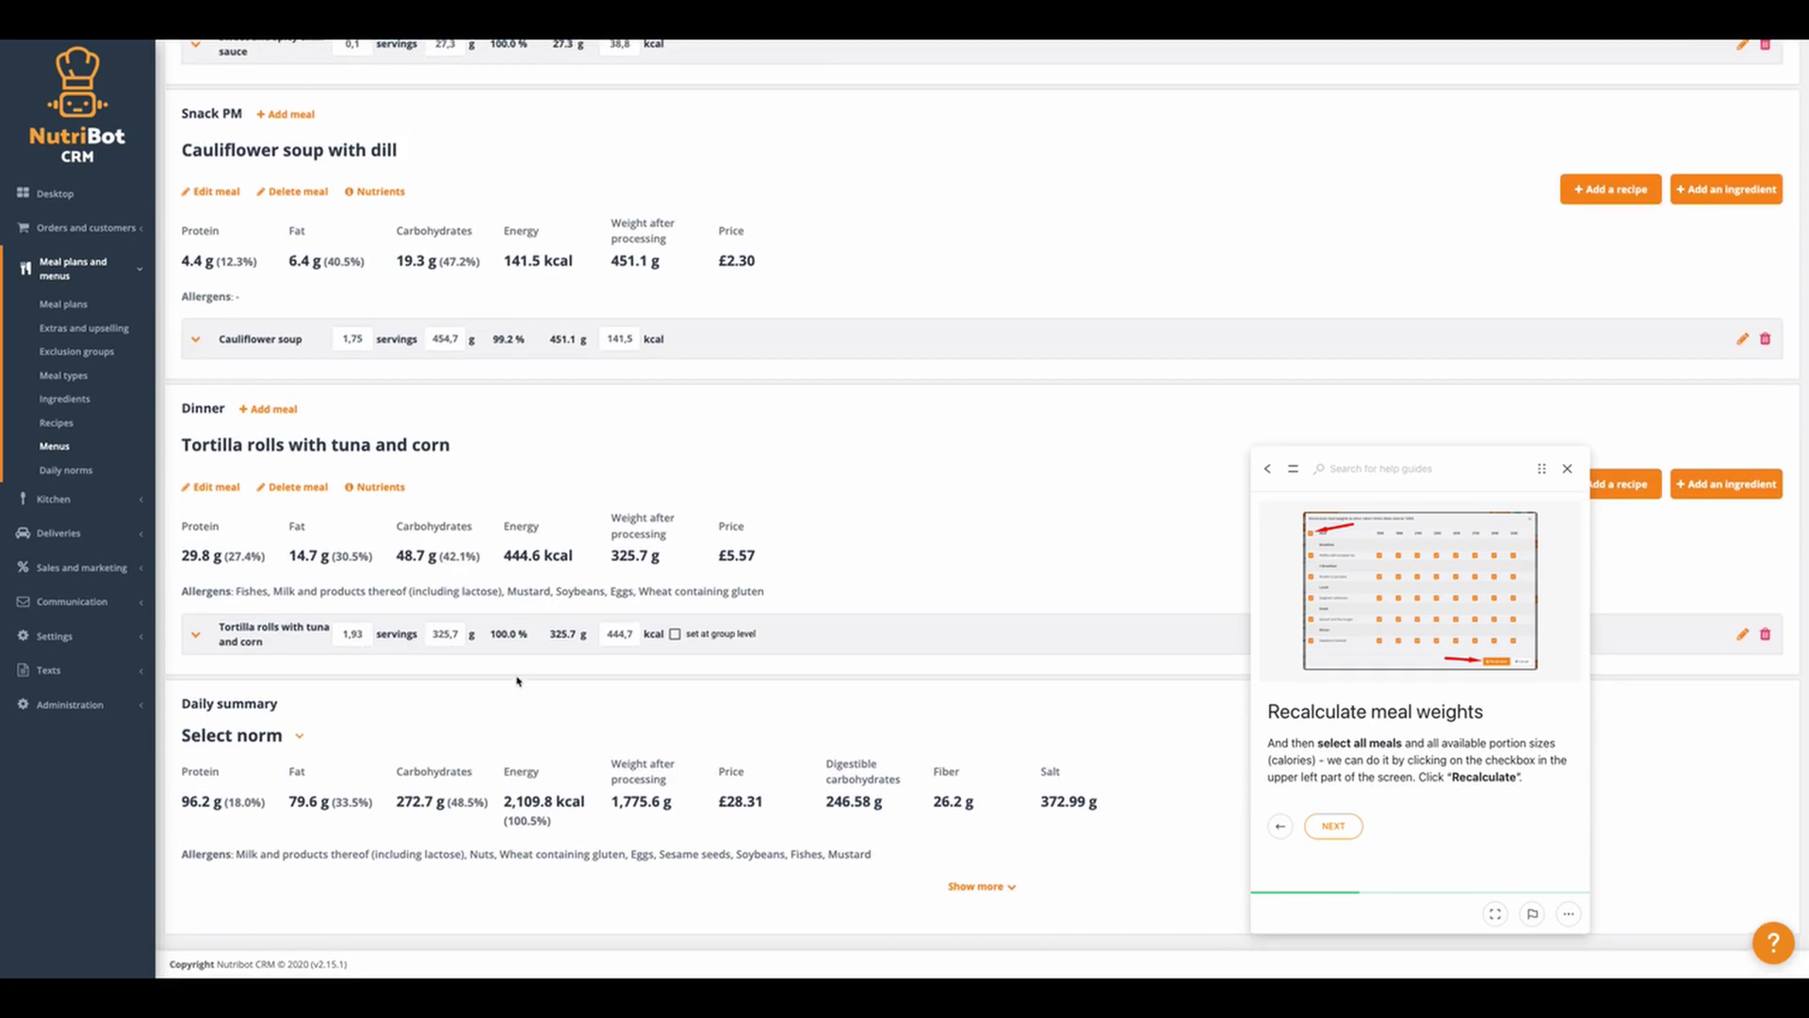
scroll(517, 680, up, 15)
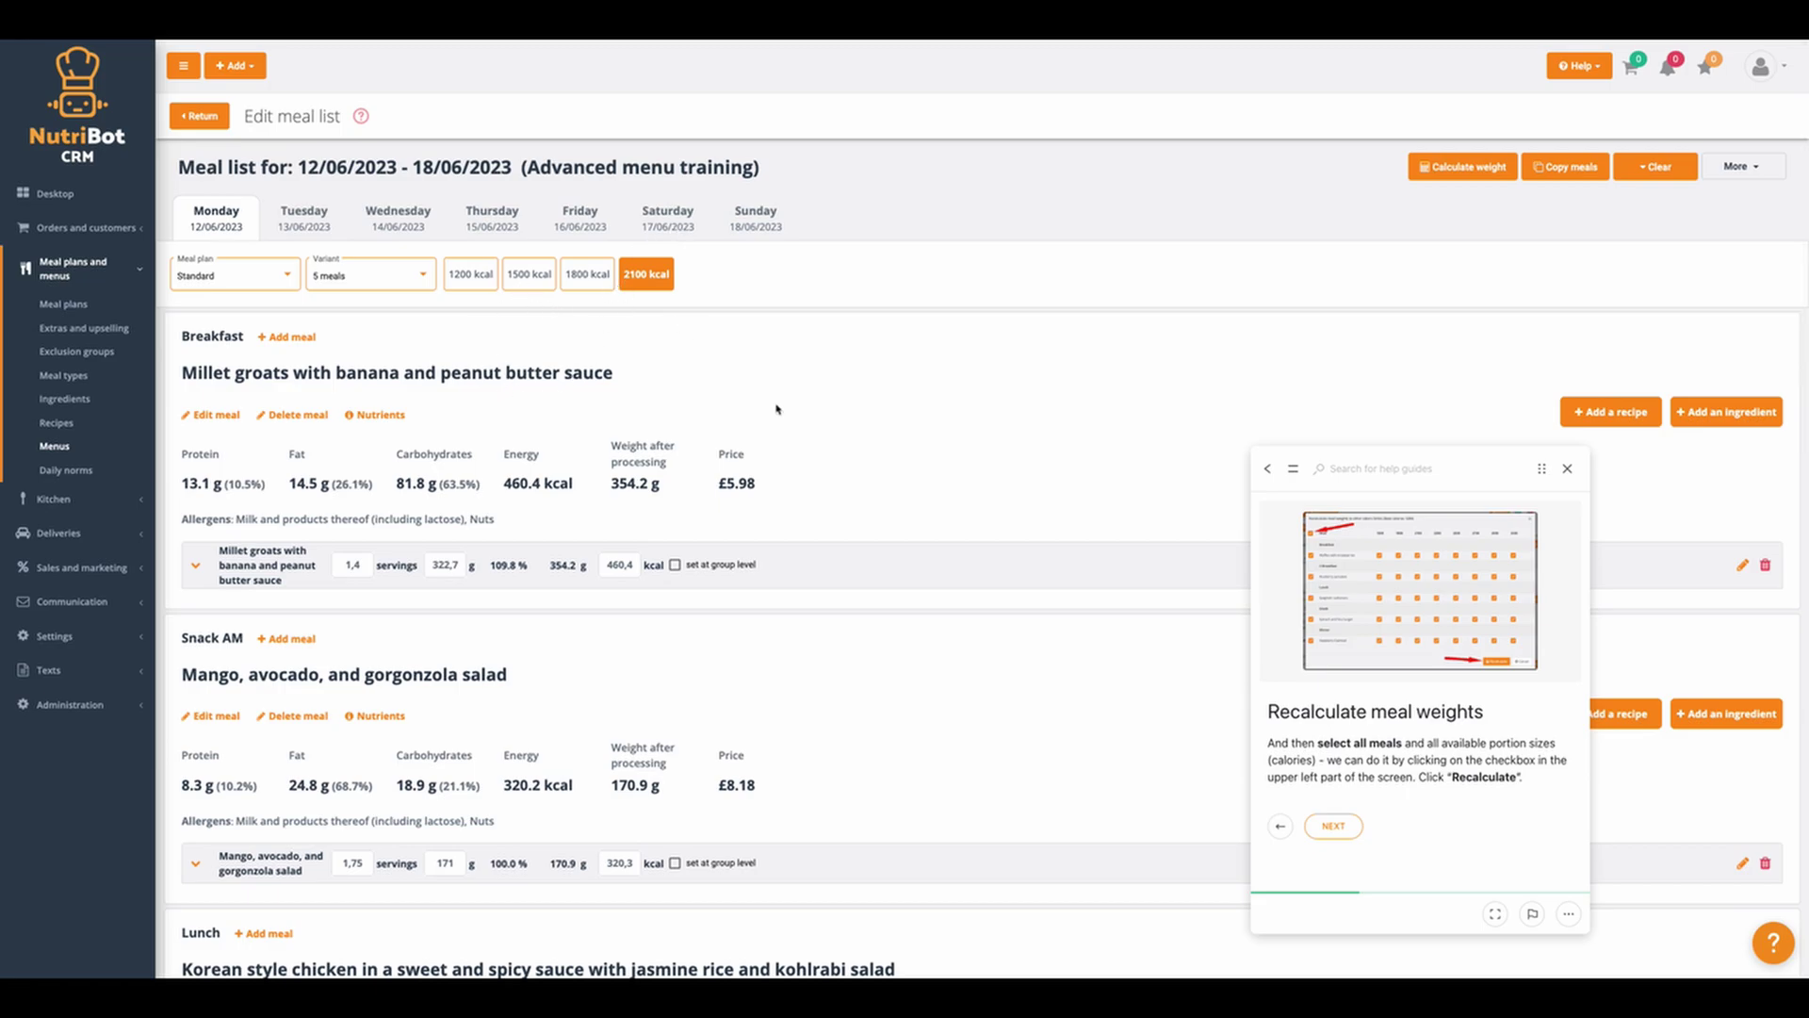
- Advance the help guide to the page on copying meals, viewing the Standard plan's 3 meals variant before returning to 5 meals
click(1333, 825)
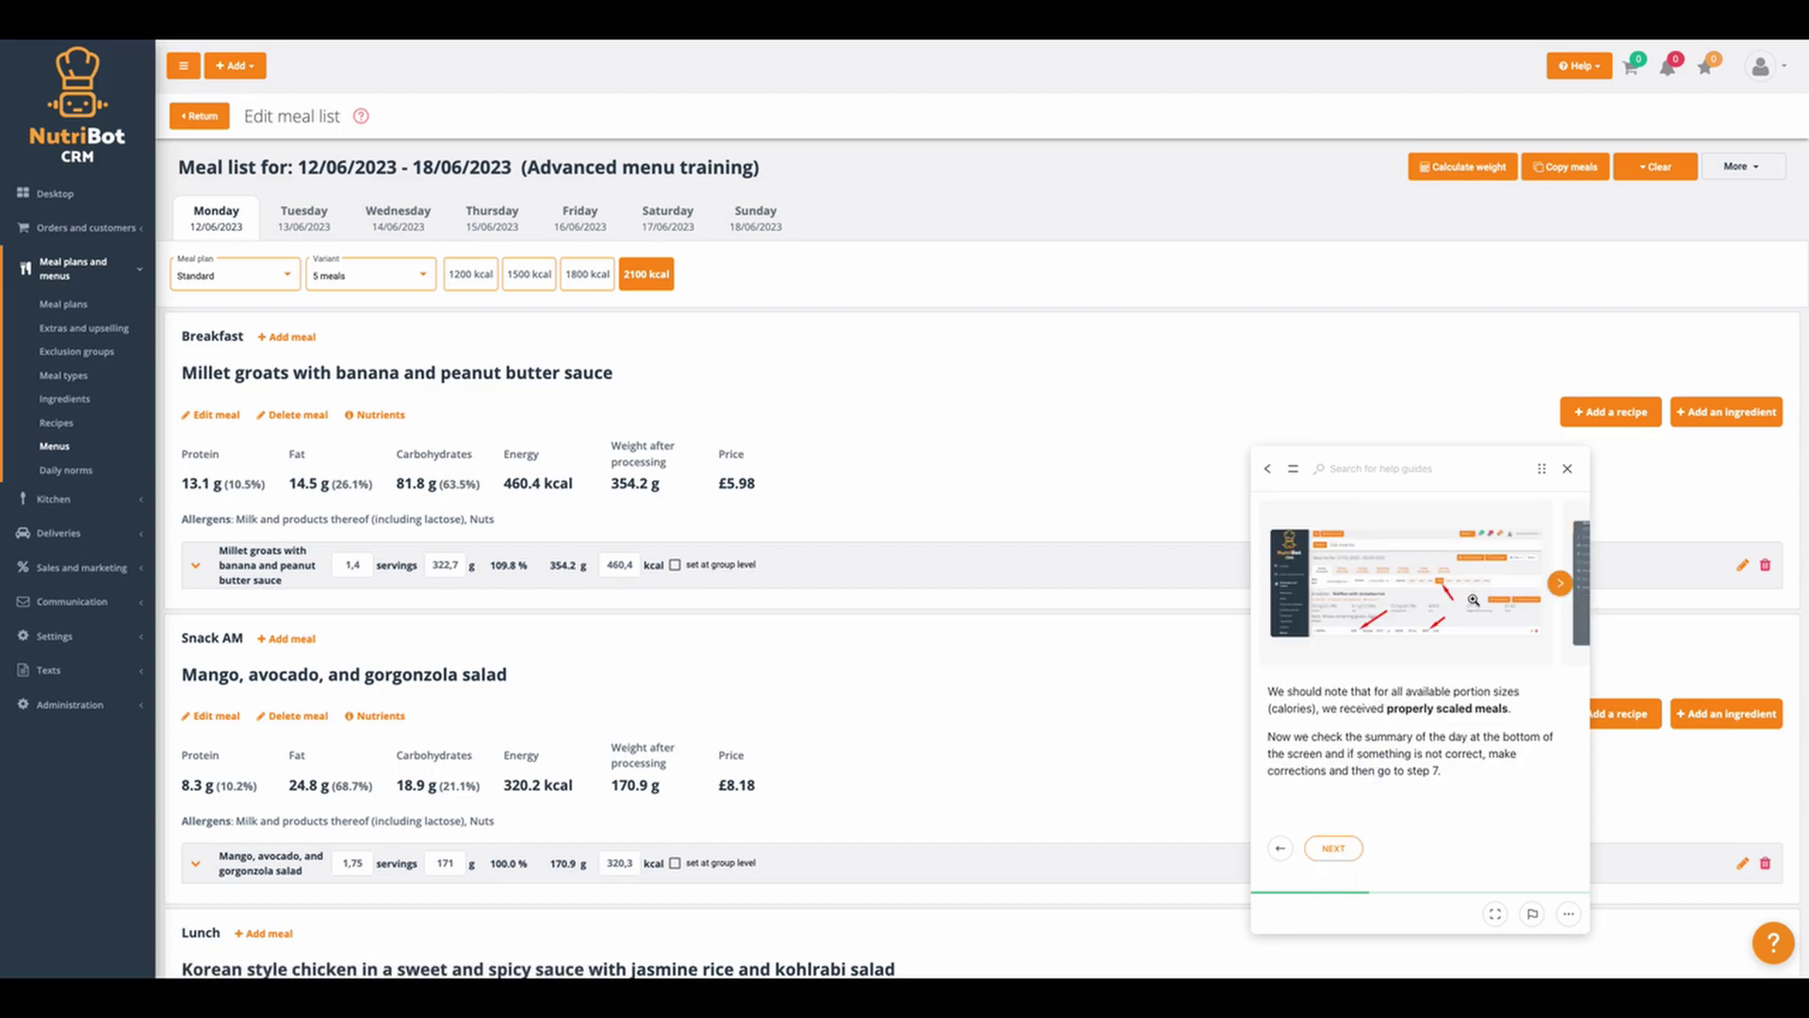
click(1333, 848)
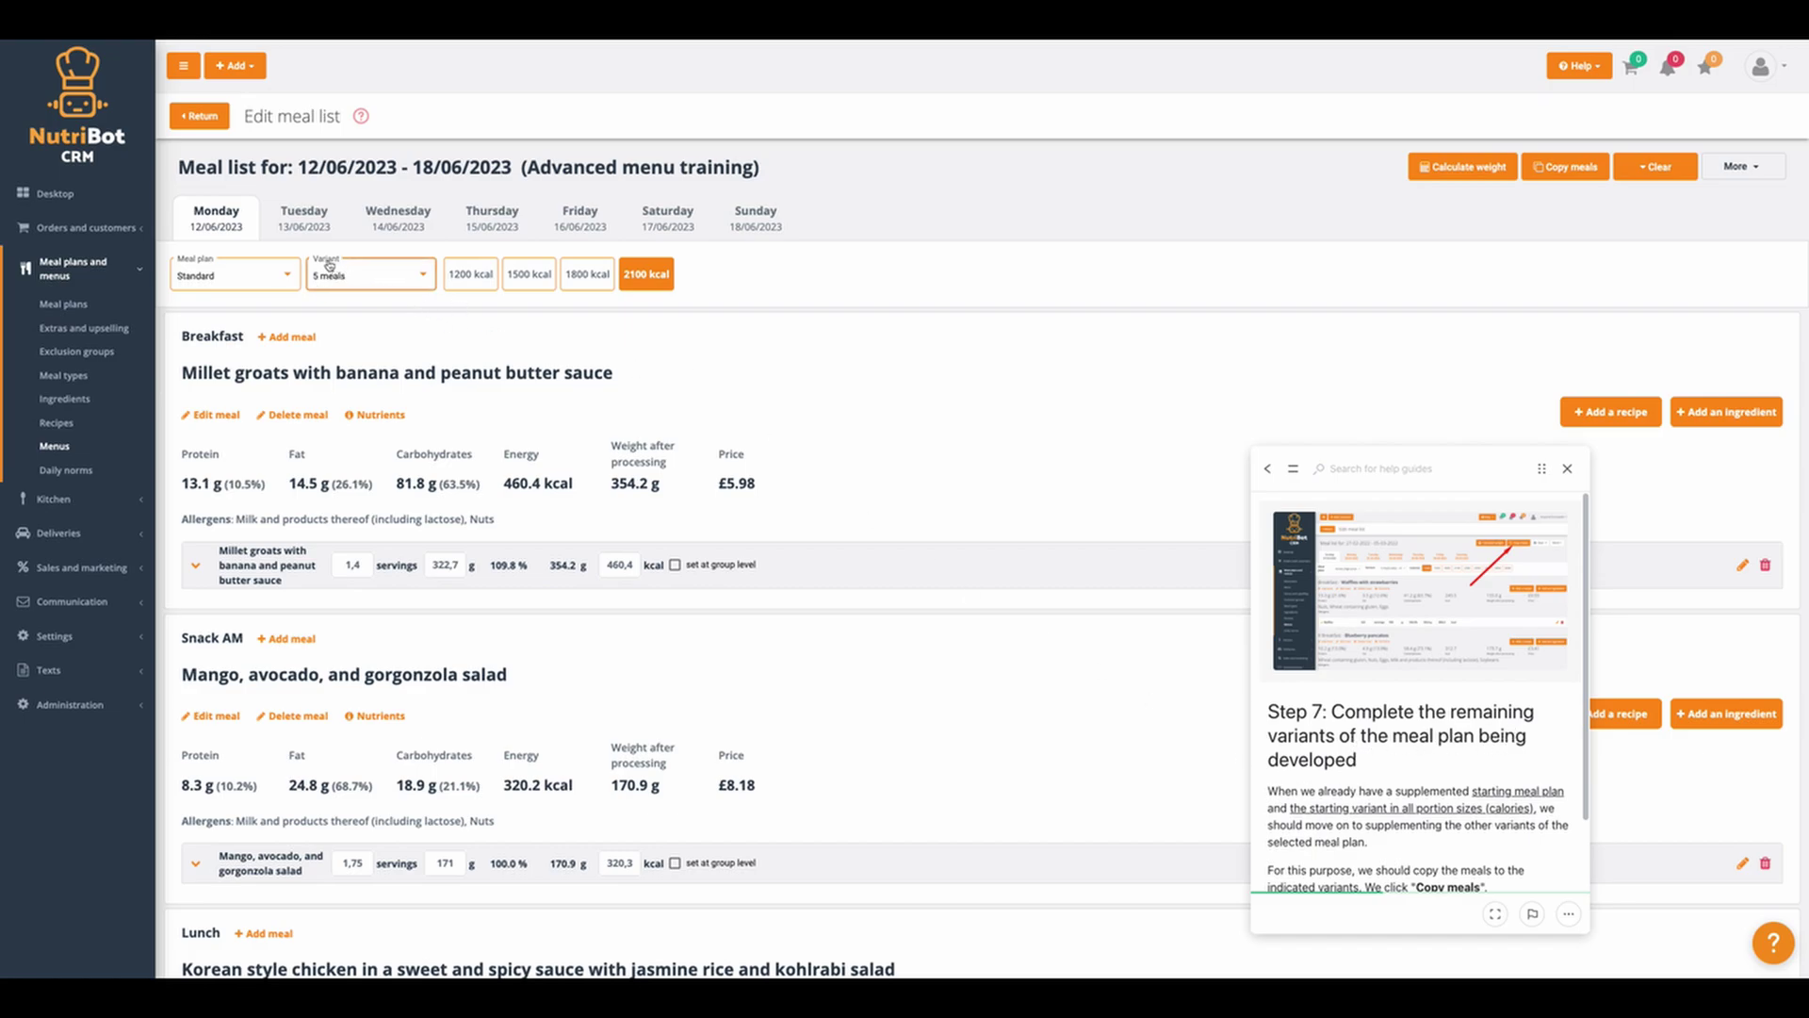
click(376, 279)
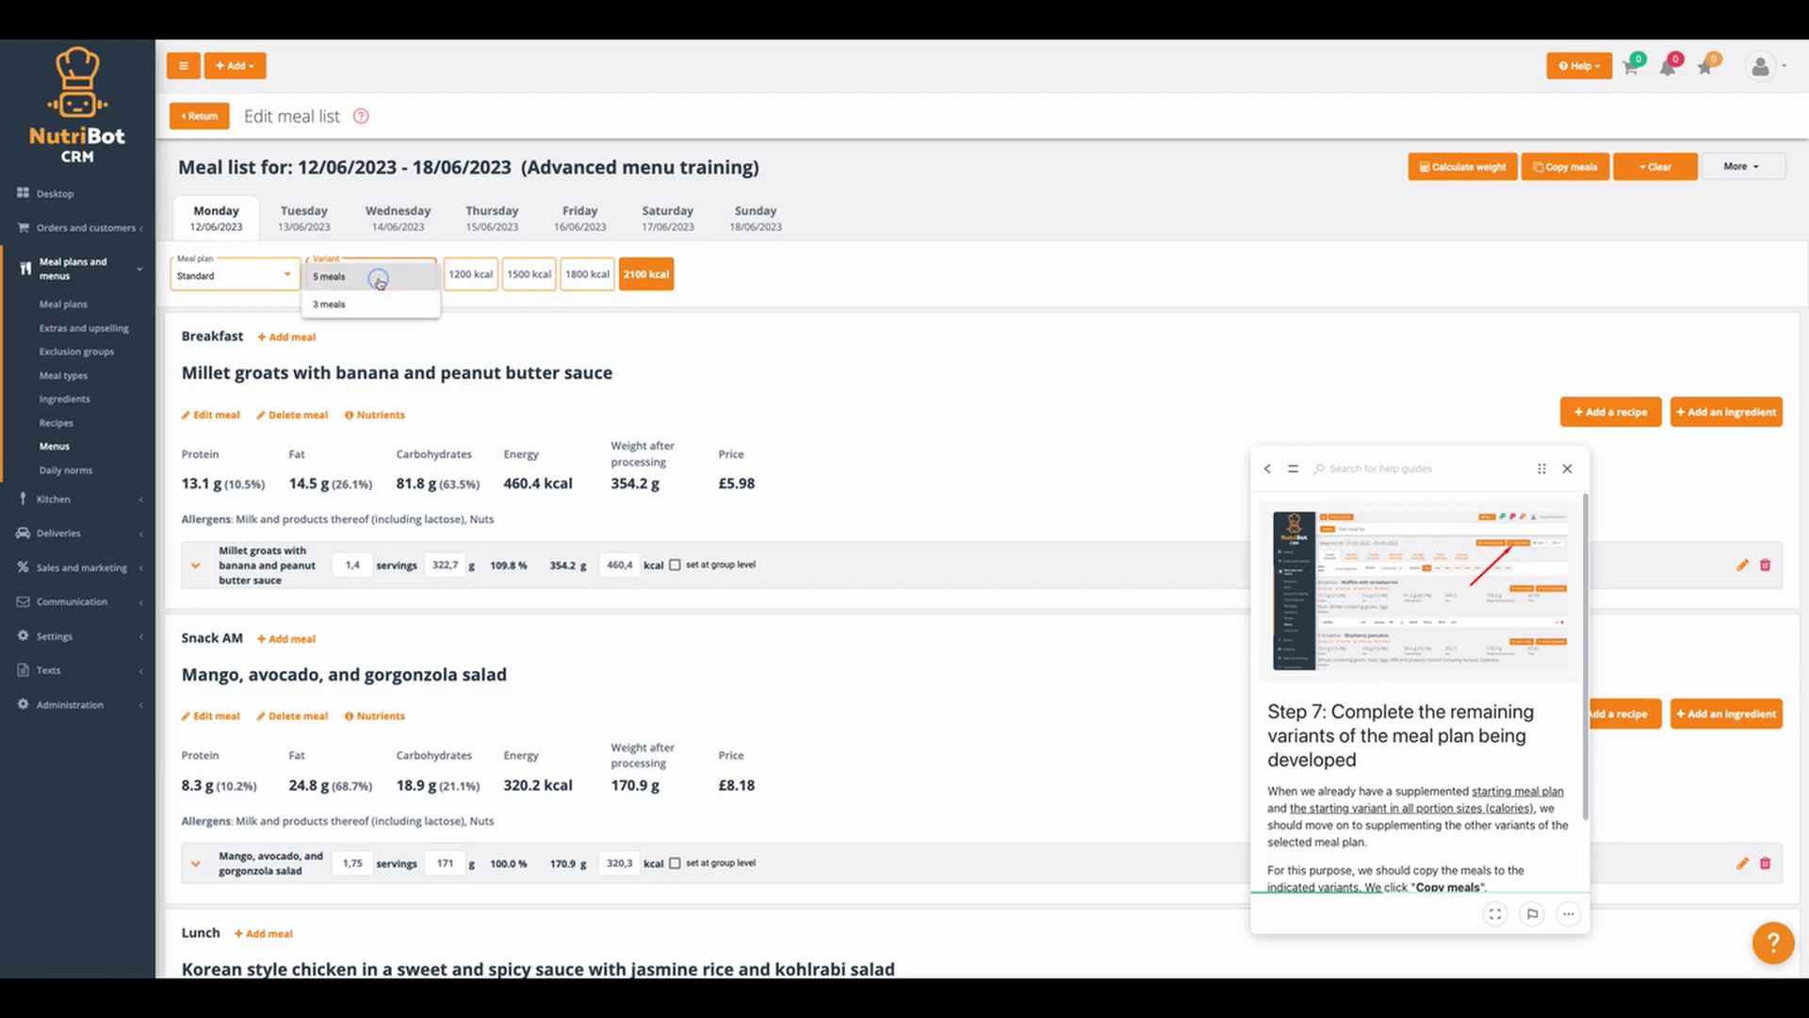
click(335, 303)
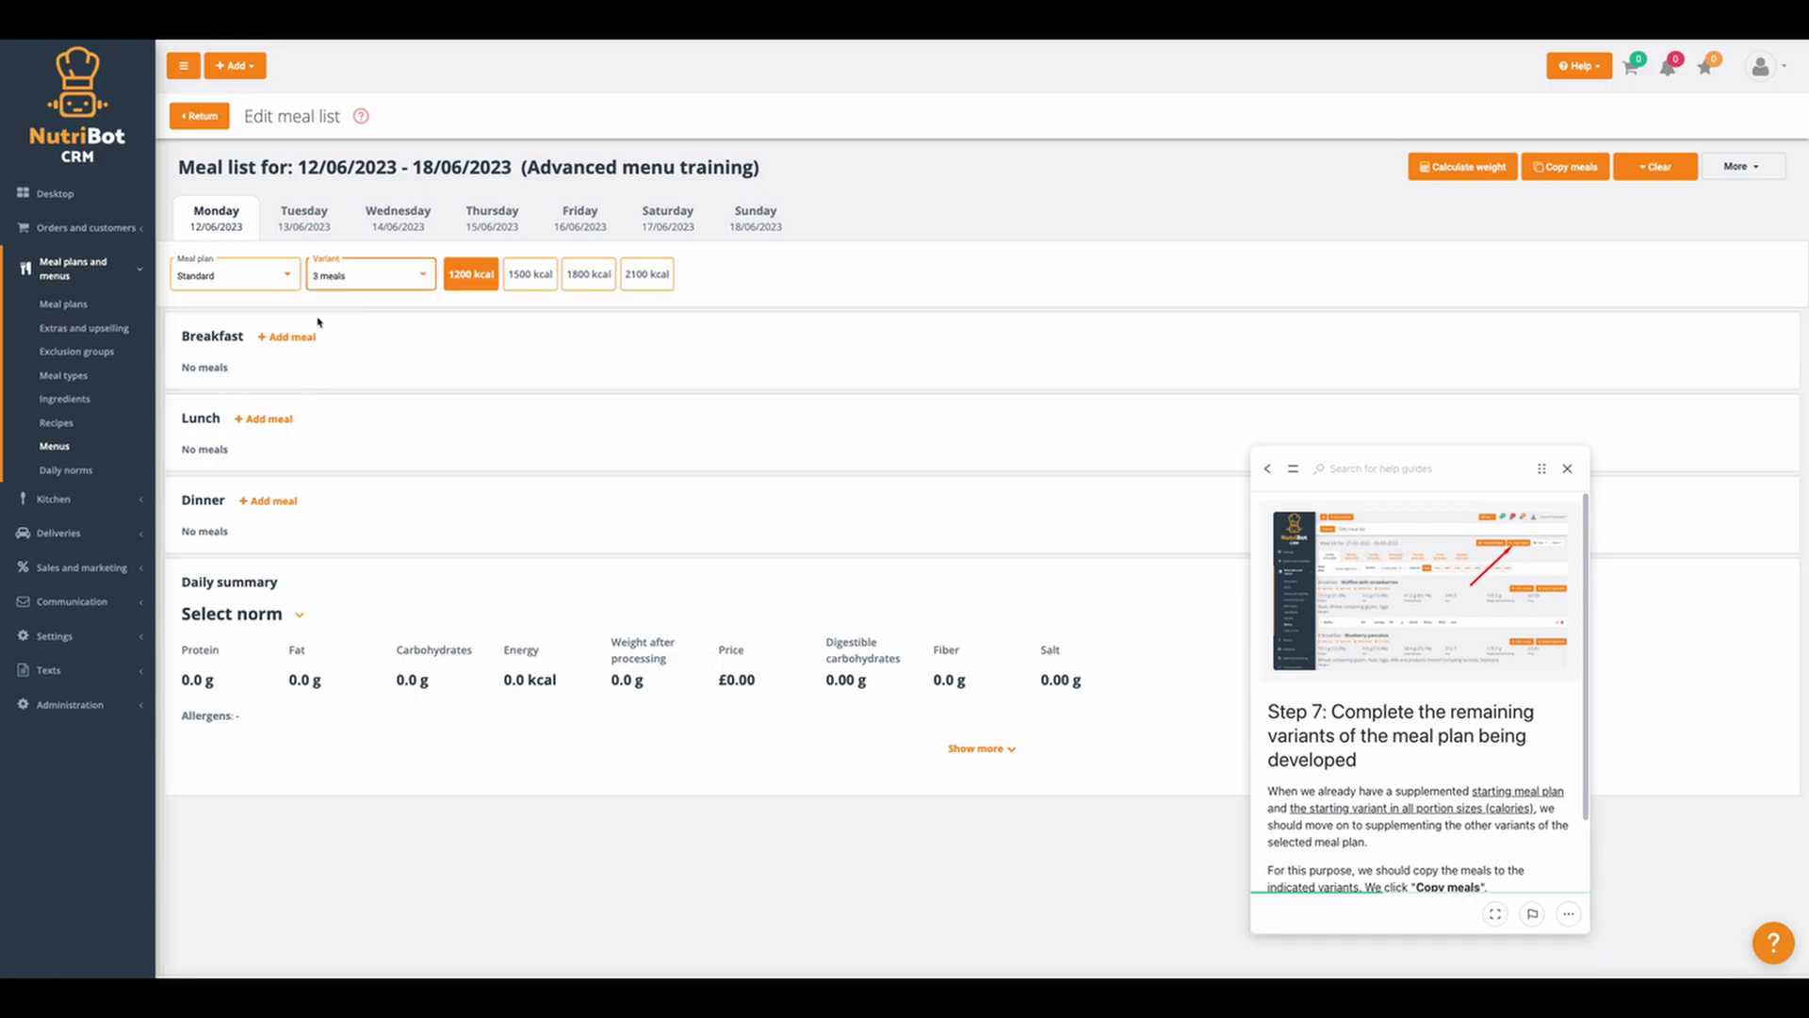
click(396, 282)
click(358, 247)
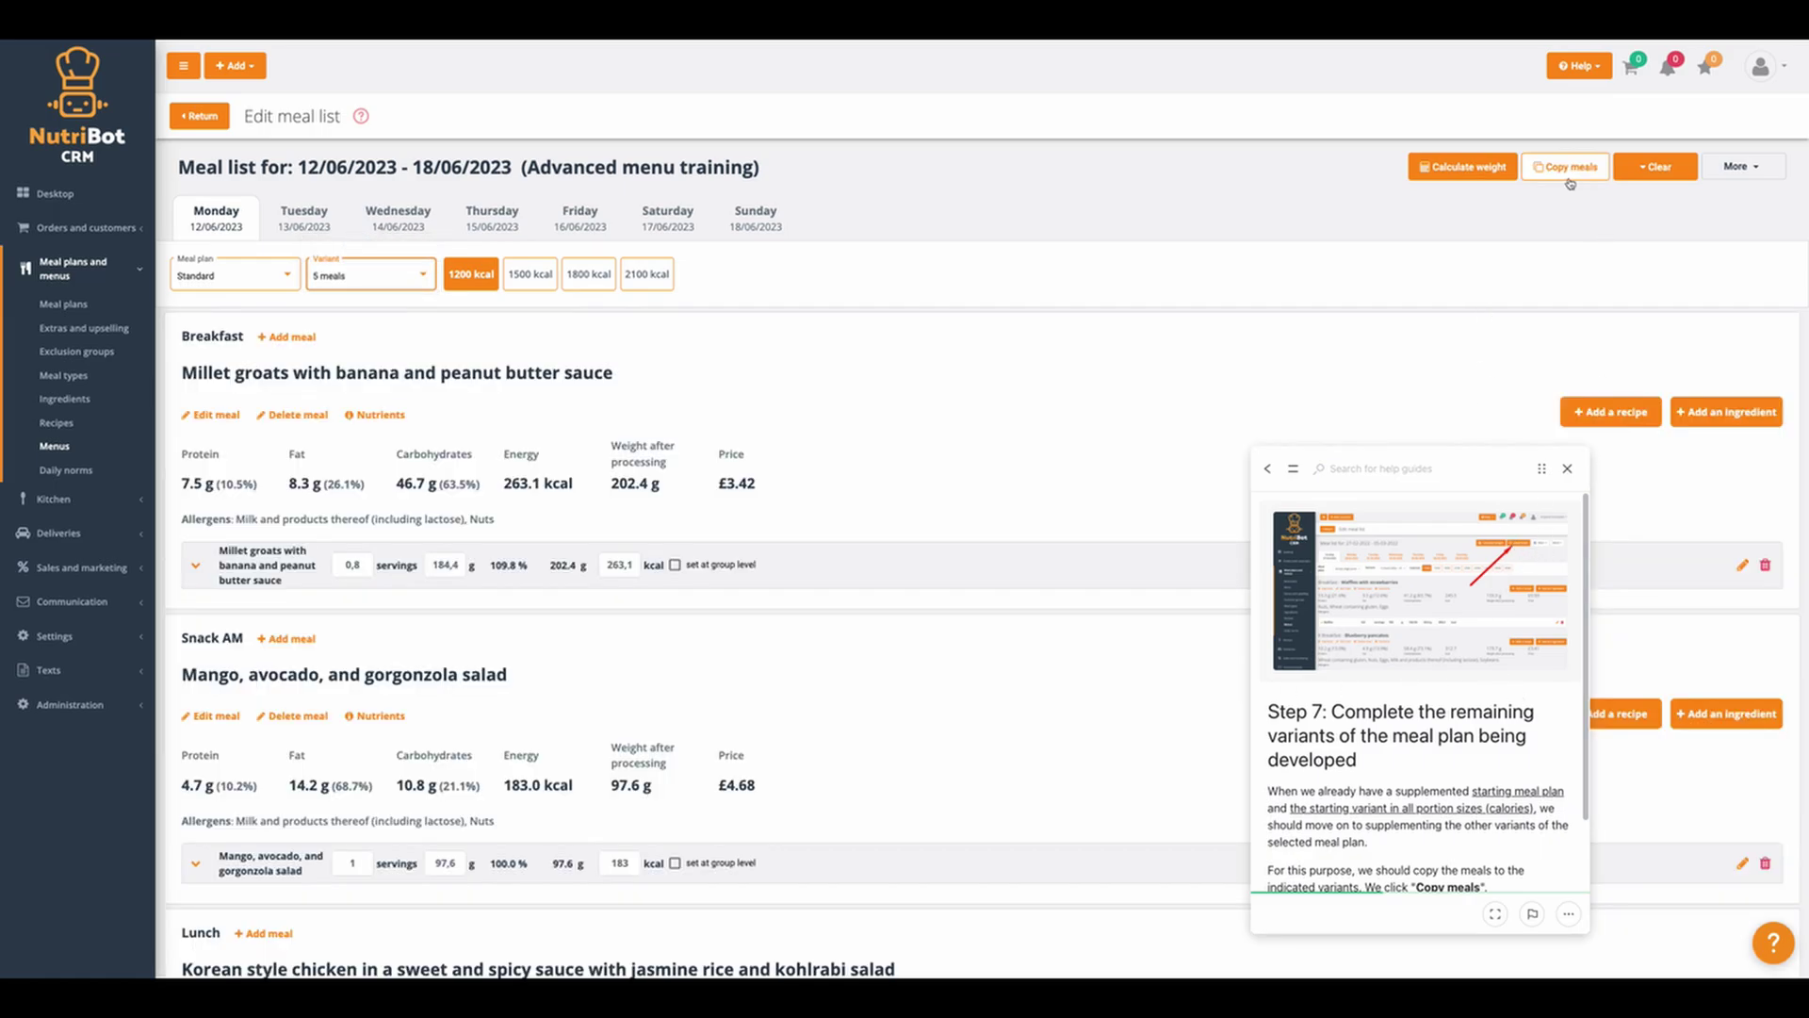
scroll(1328, 878, down, 2)
click(1329, 869)
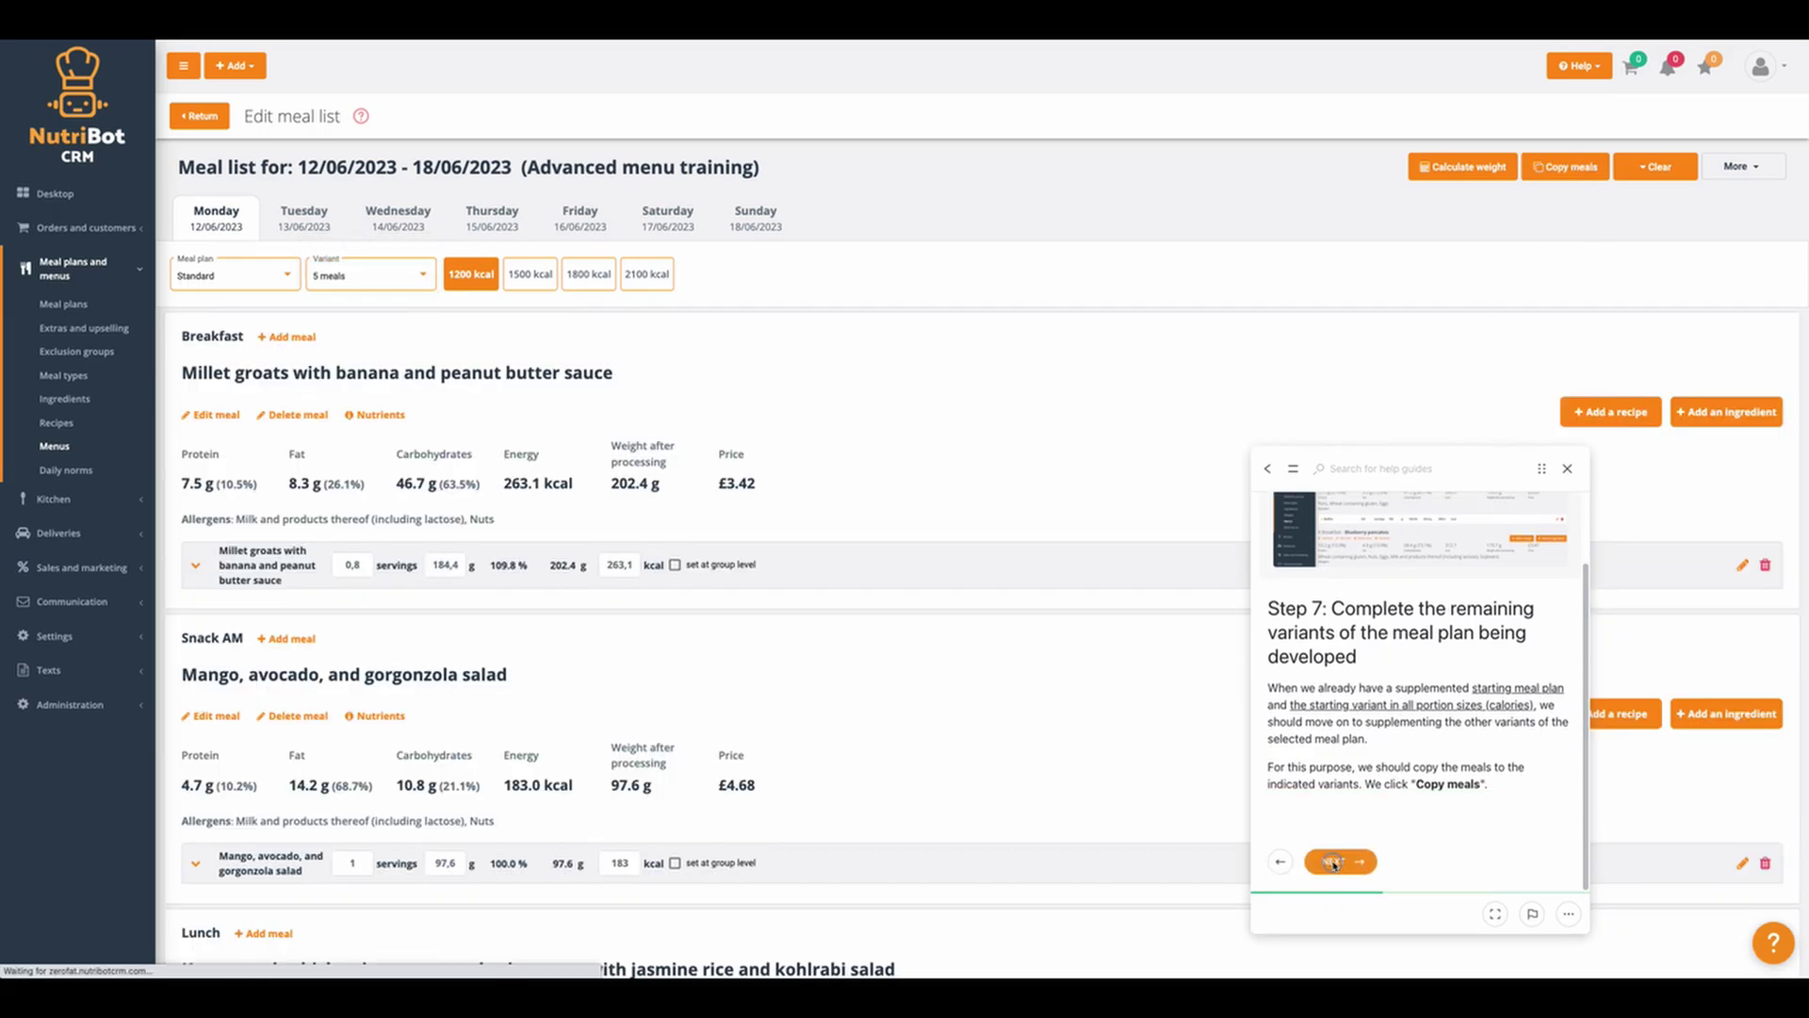
- Set up copying all Standard 5 meals dishes for Monday with all caloric limits, choosing the Standard 3 meals variant as the target
click(1564, 168)
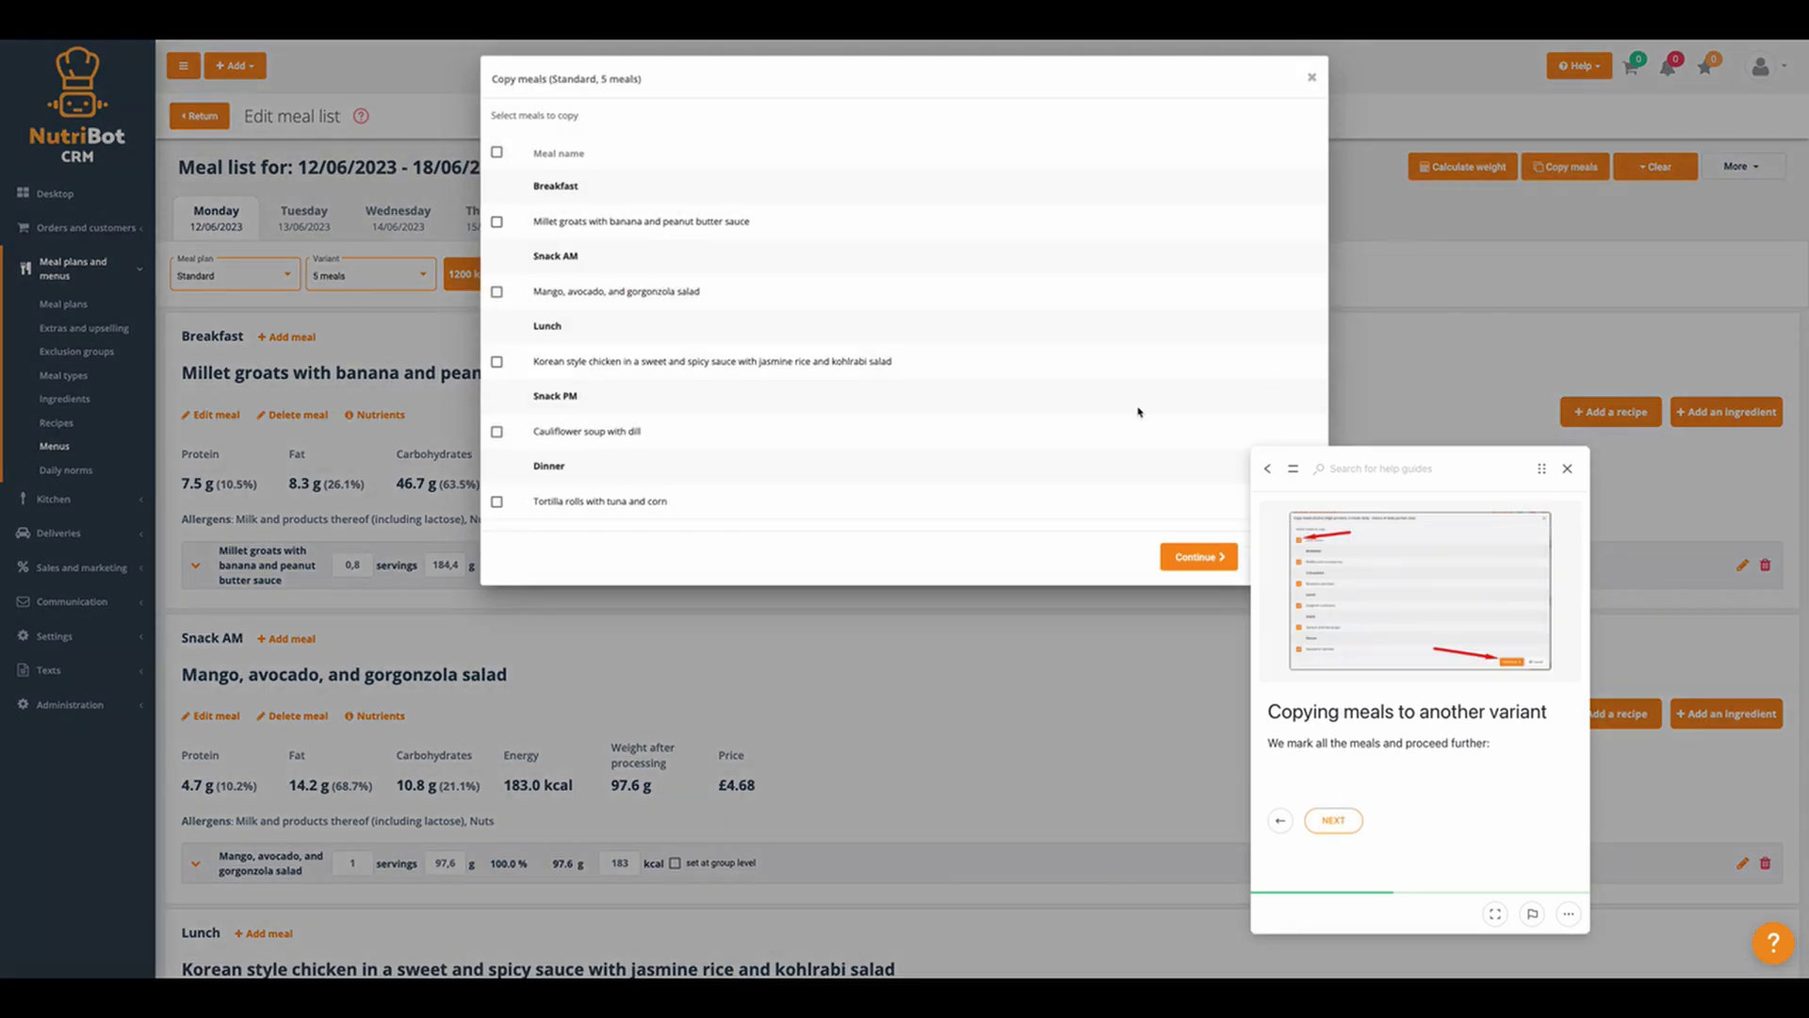
click(498, 153)
click(1193, 556)
click(1343, 824)
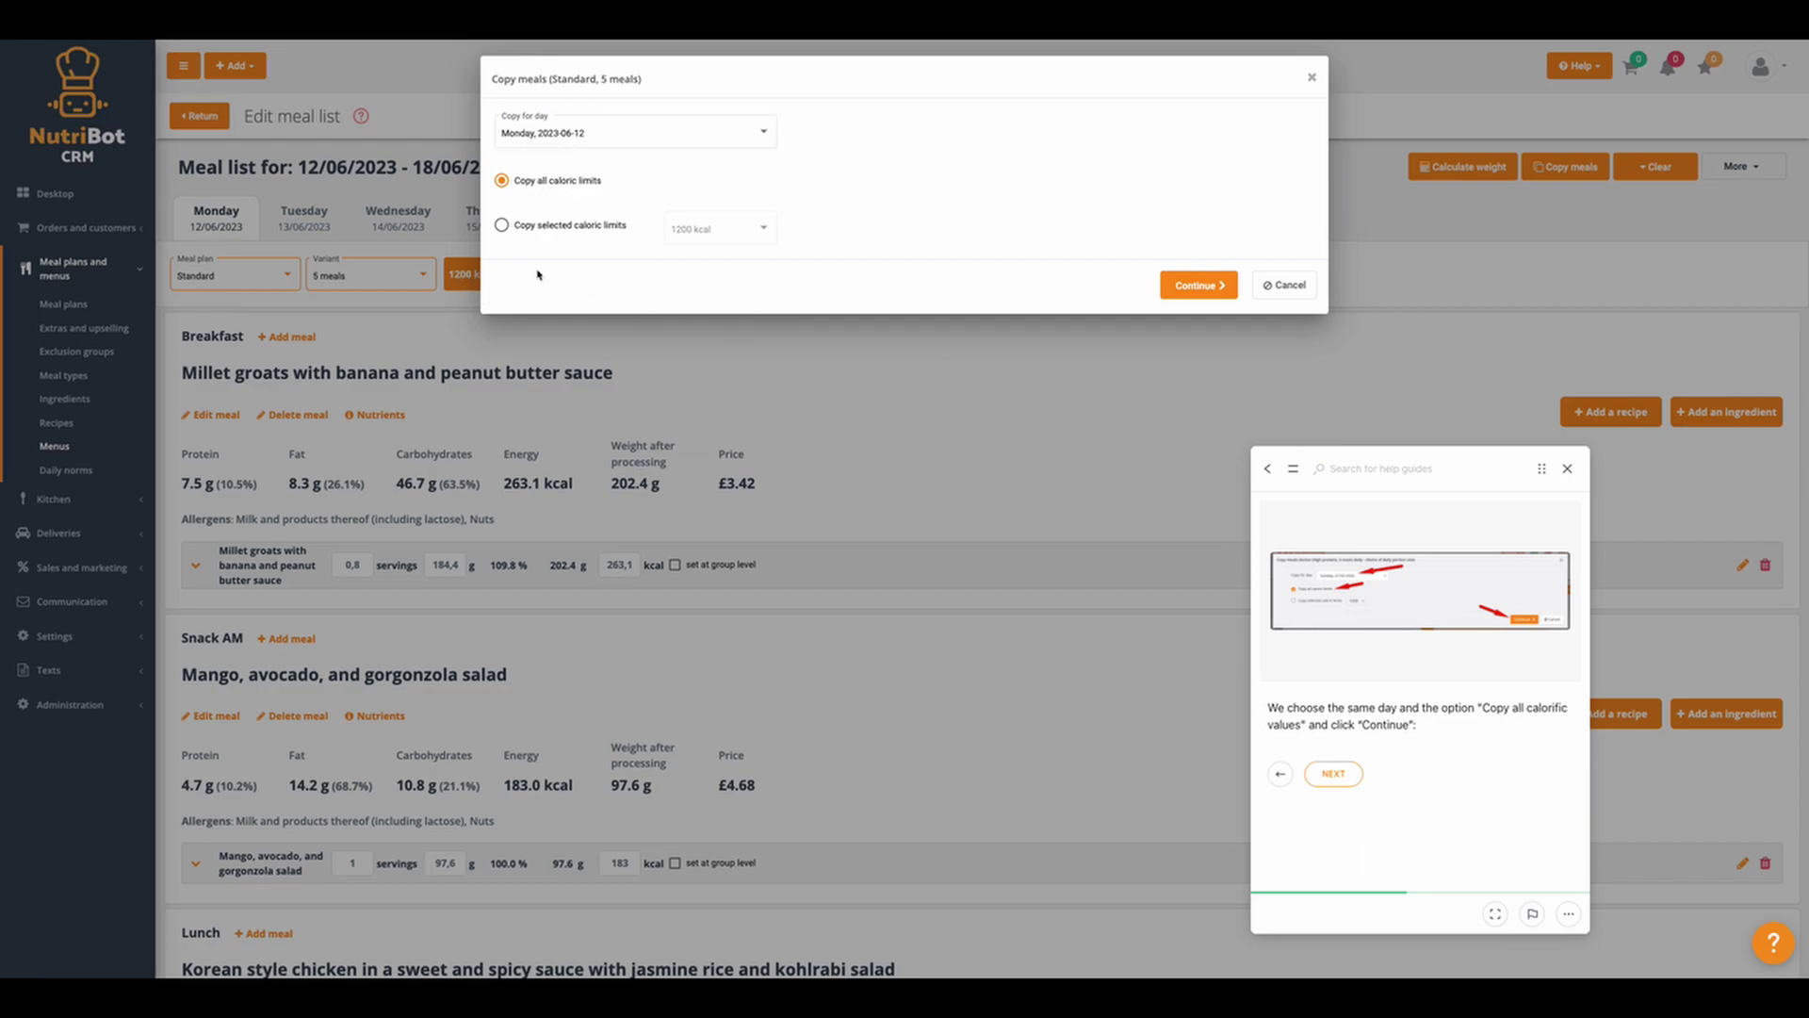
click(1199, 285)
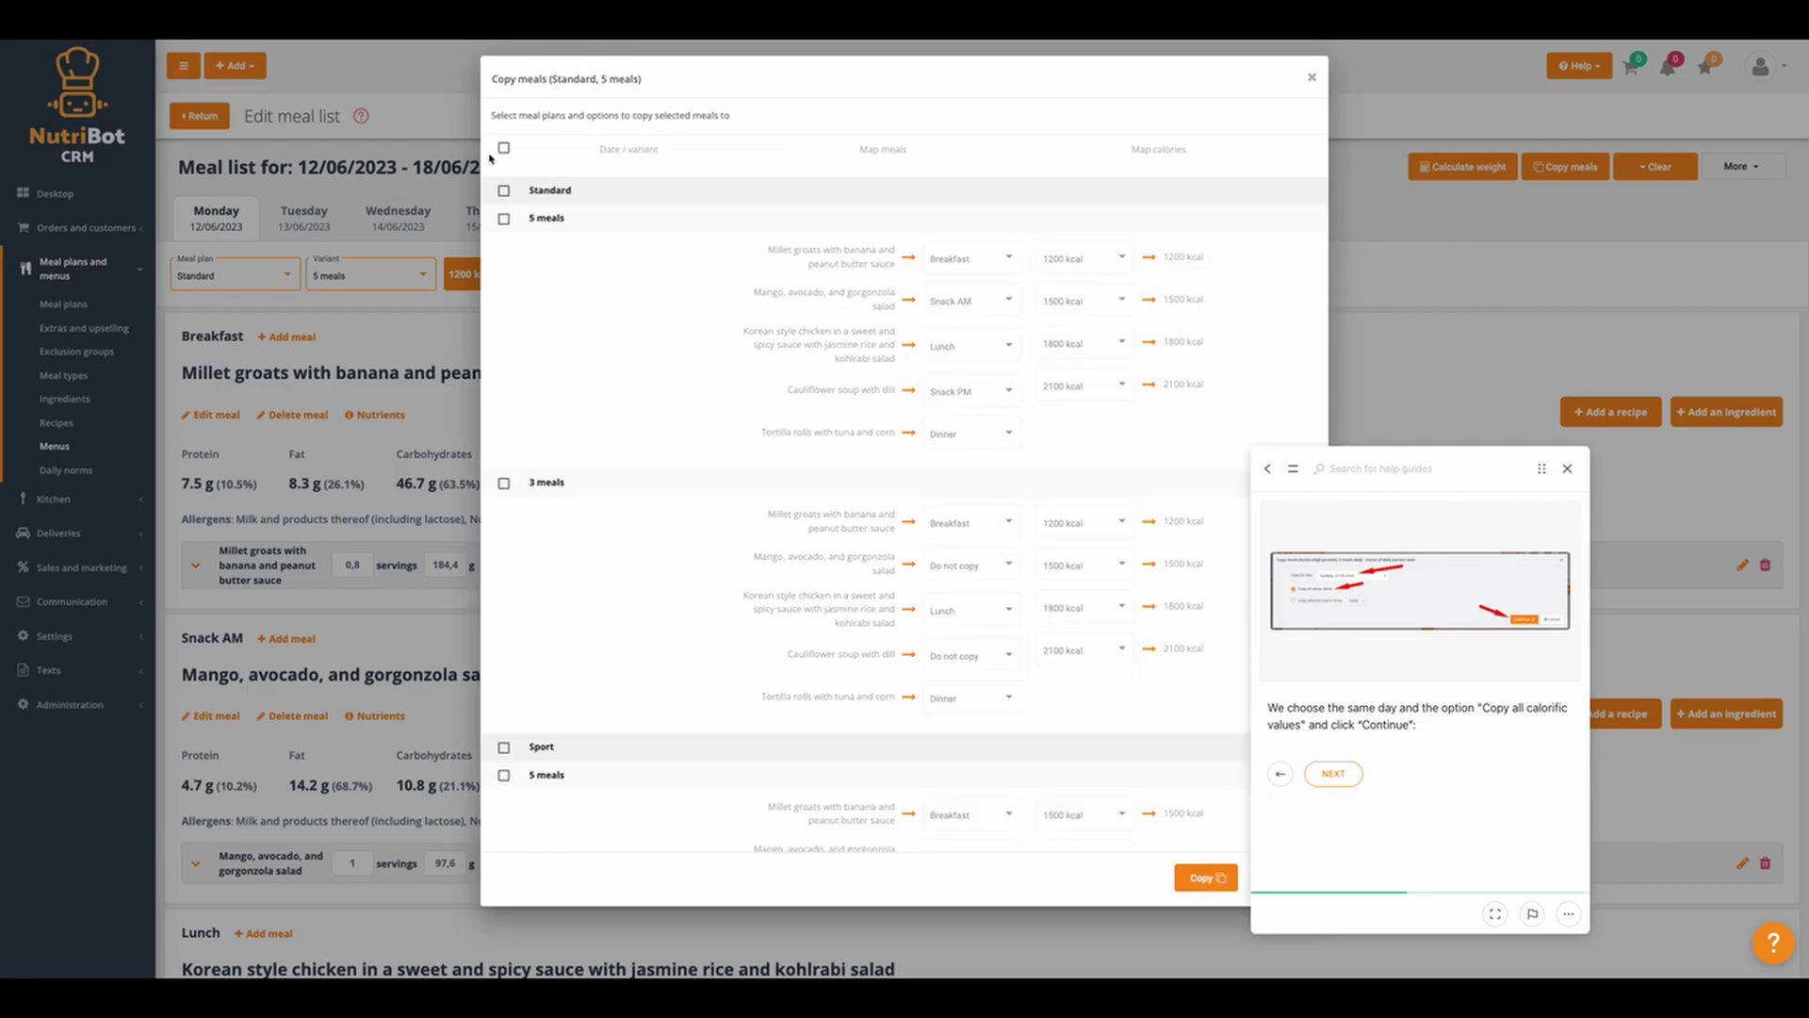
click(504, 483)
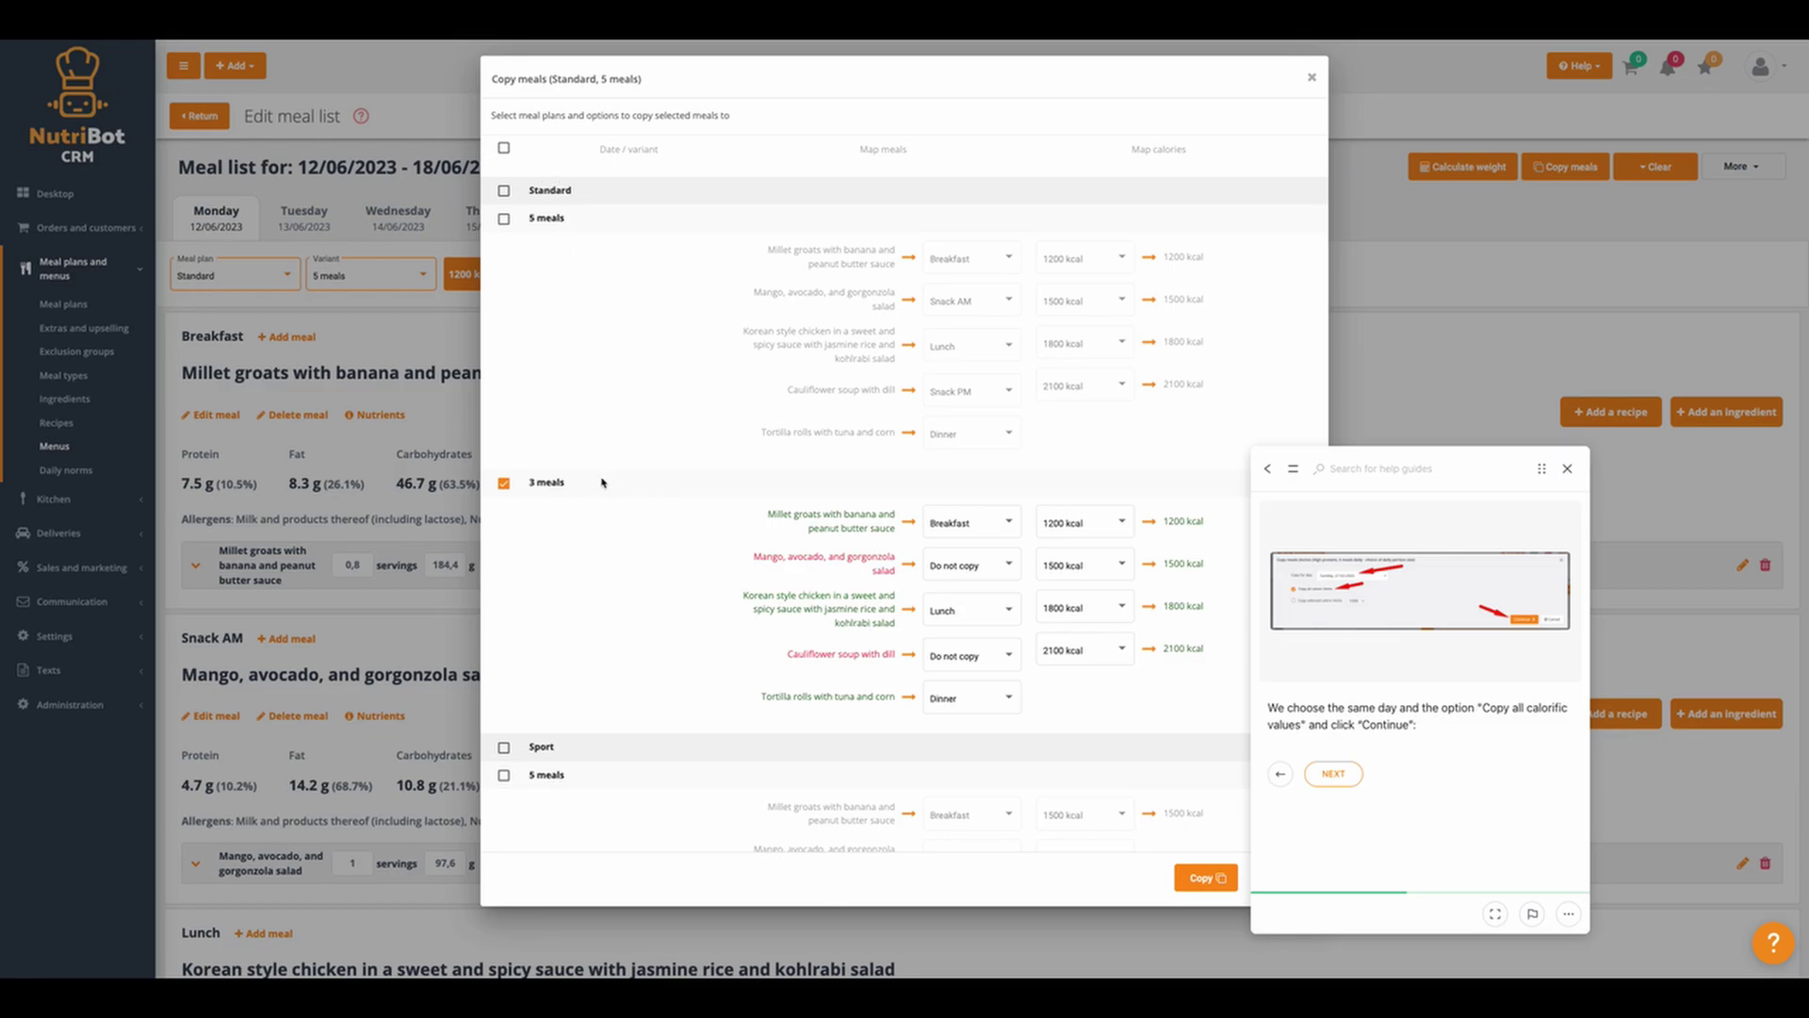
- Advance the help guide to the page on choosing other variants and view its illustration enlarged
click(1333, 773)
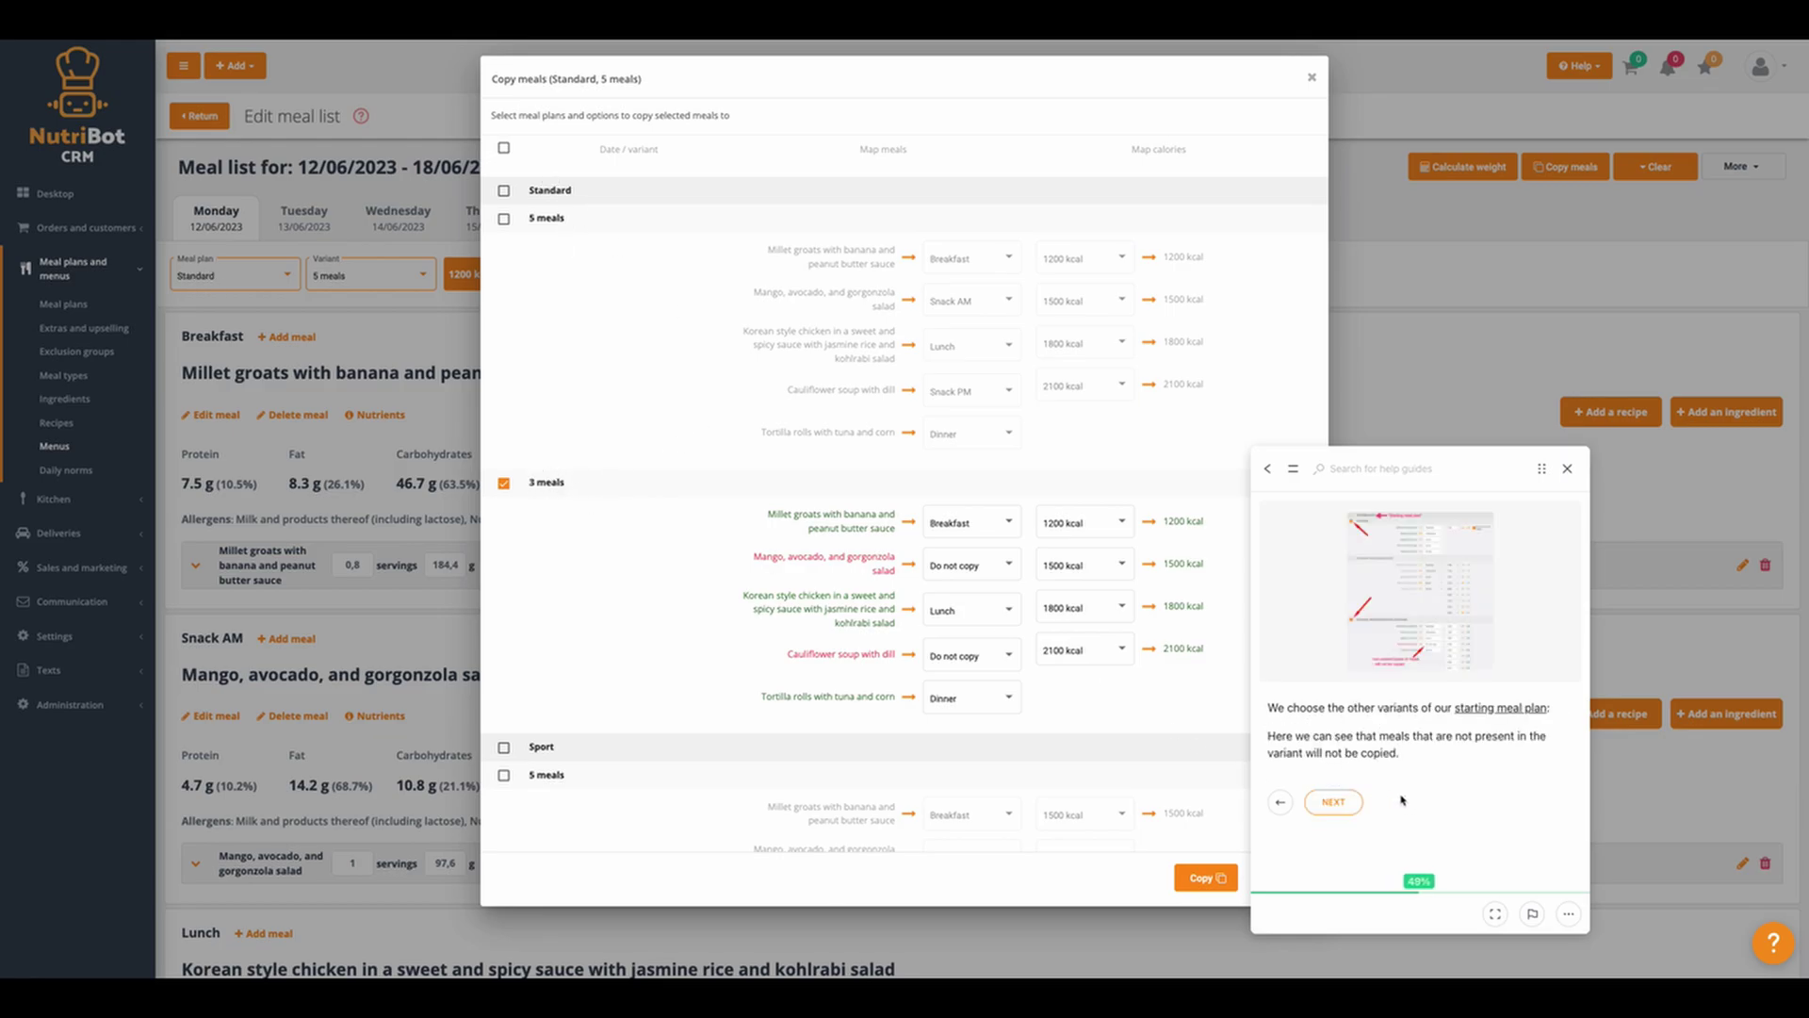
click(1429, 649)
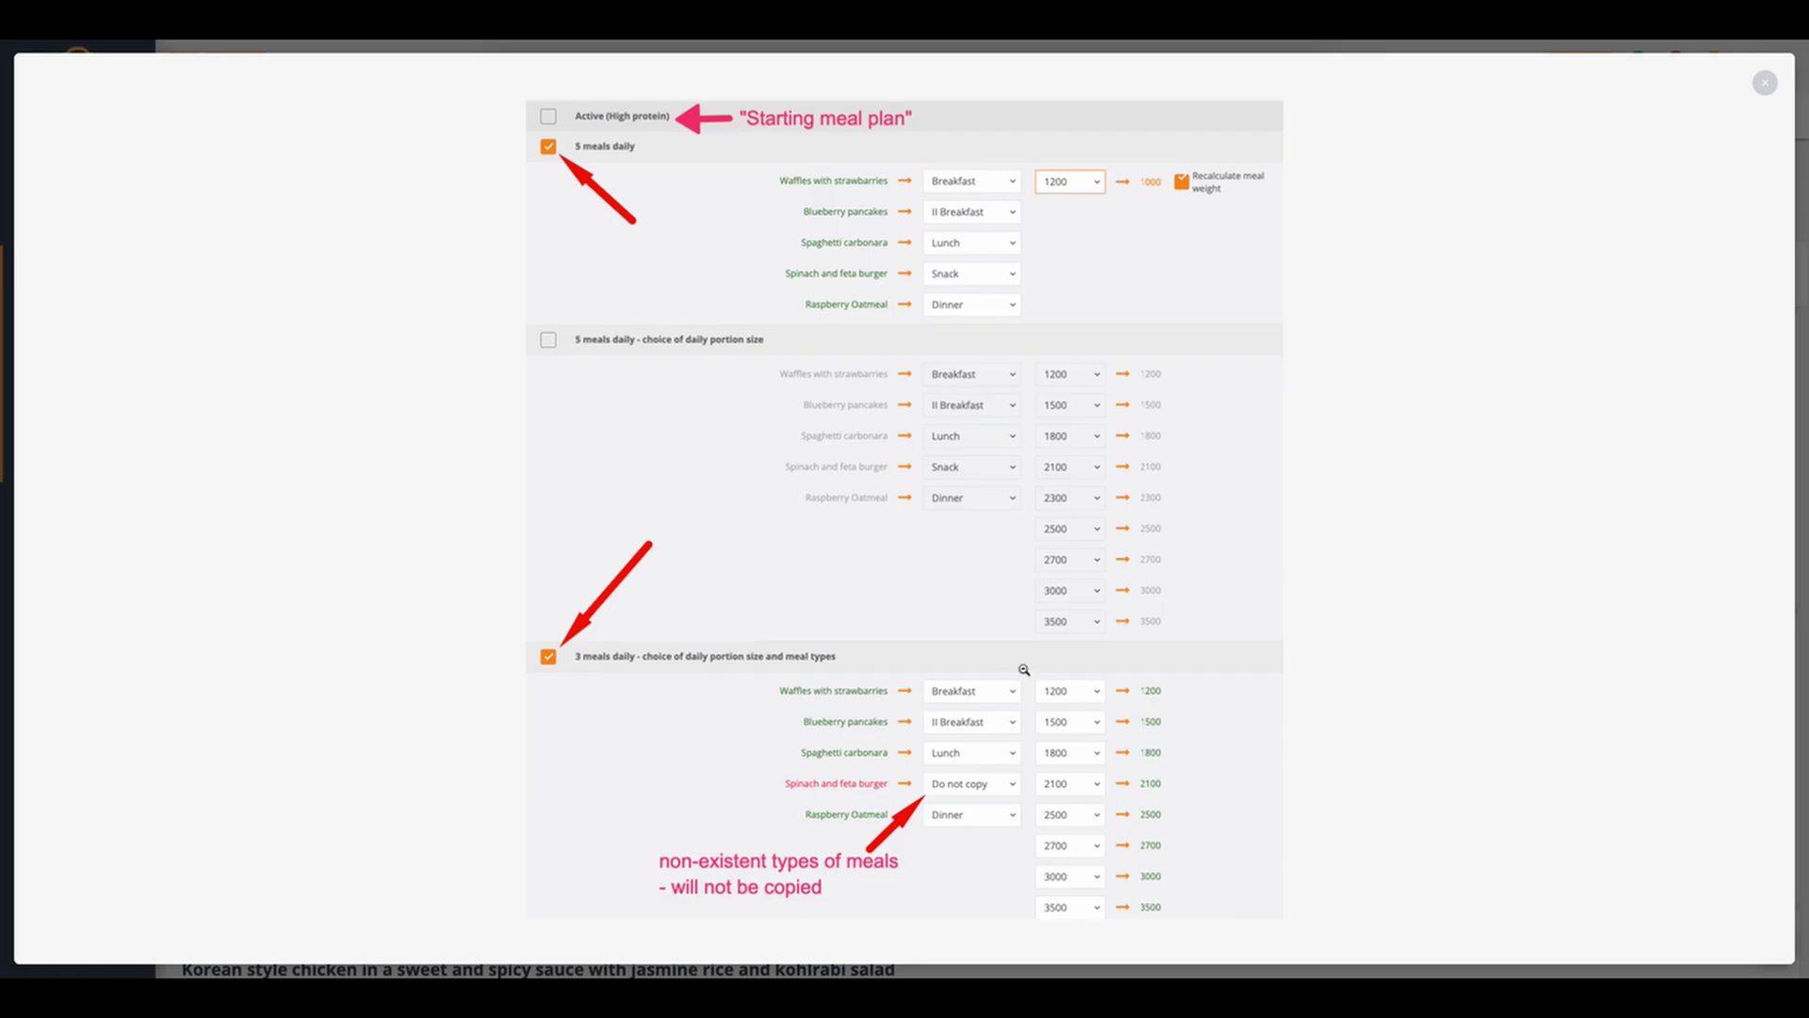
click(1765, 82)
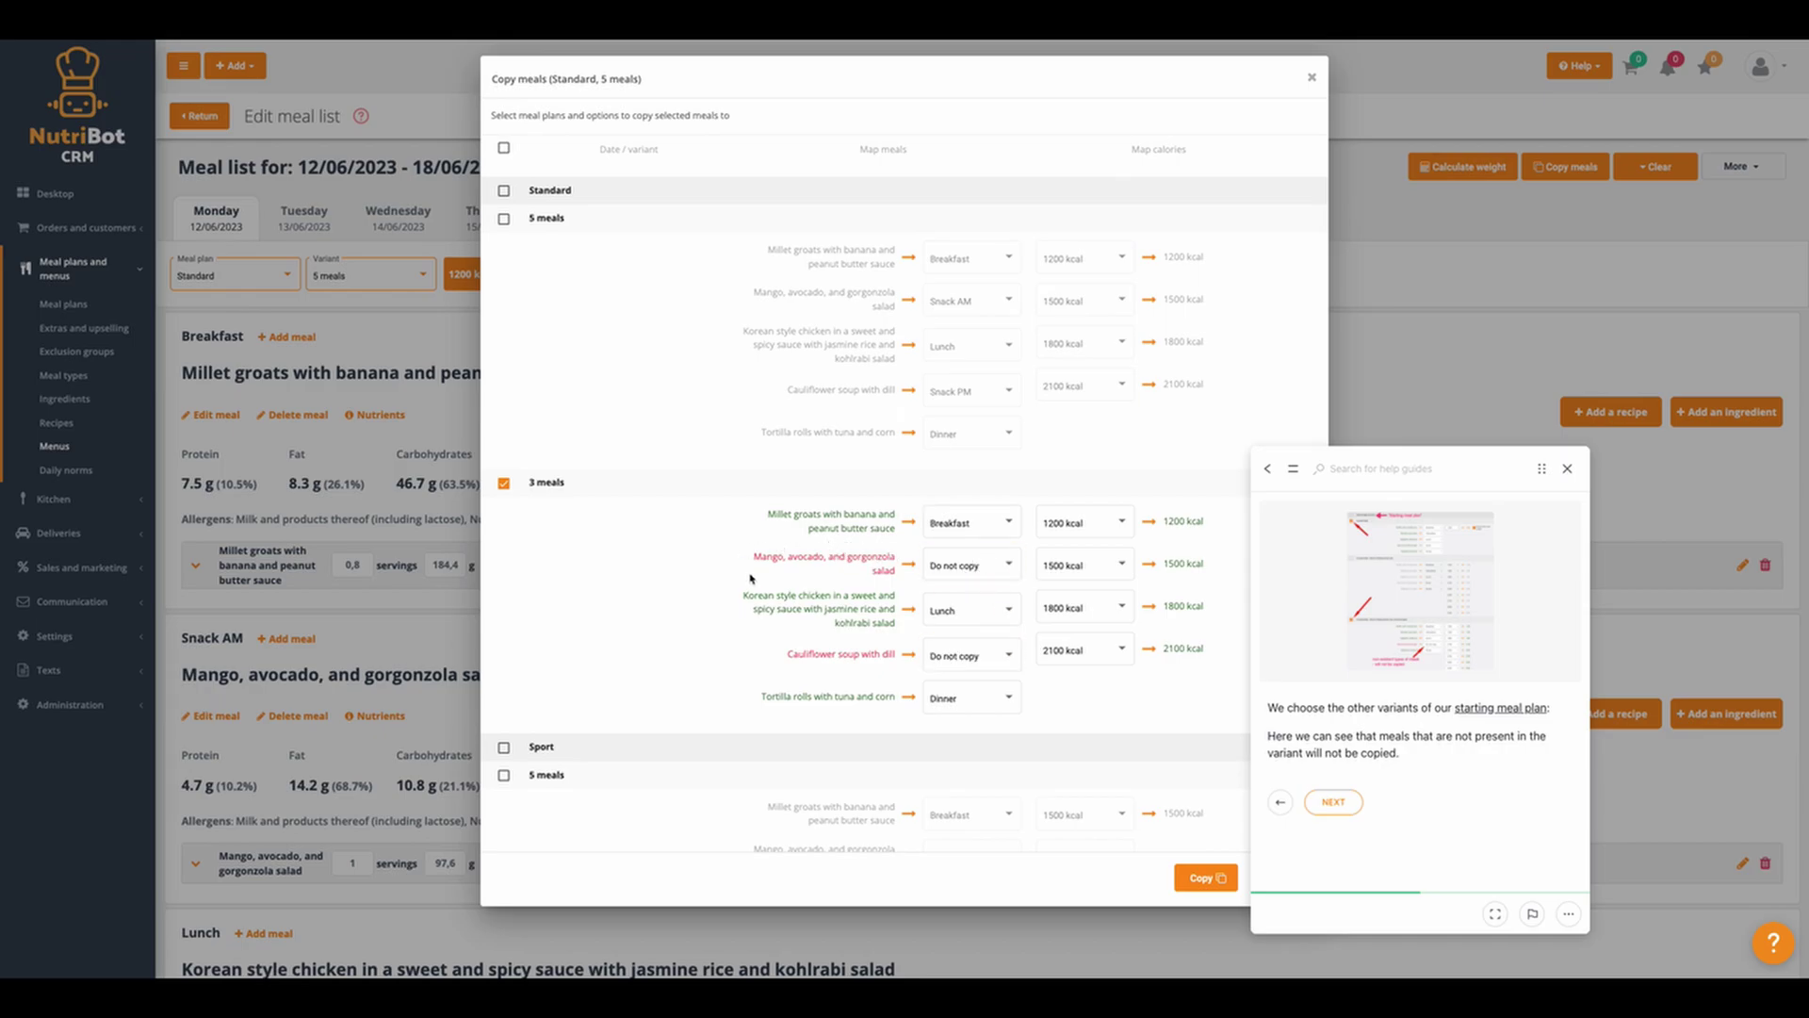
- Check the meal mapping choices for the mango salad, and try mapping the 3 meals variant's 1200 kcal target to 1500 kcal before restoring 1200 kcal
click(971, 564)
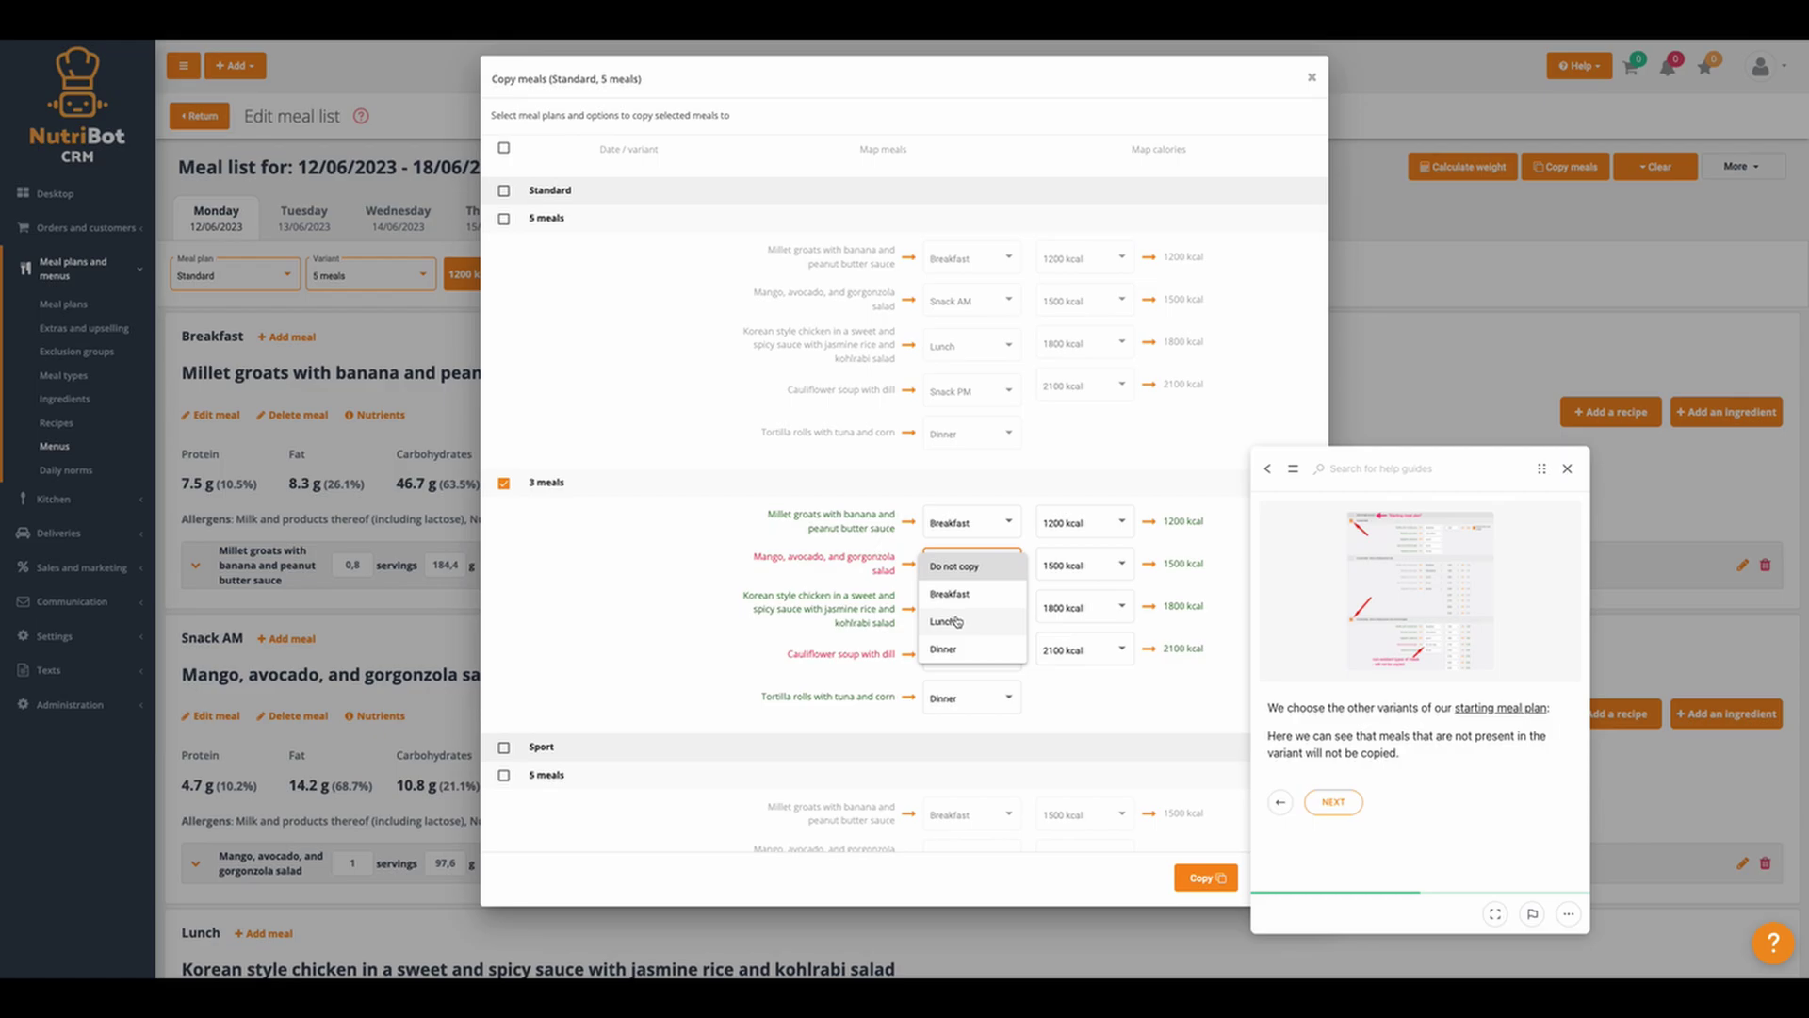
click(865, 568)
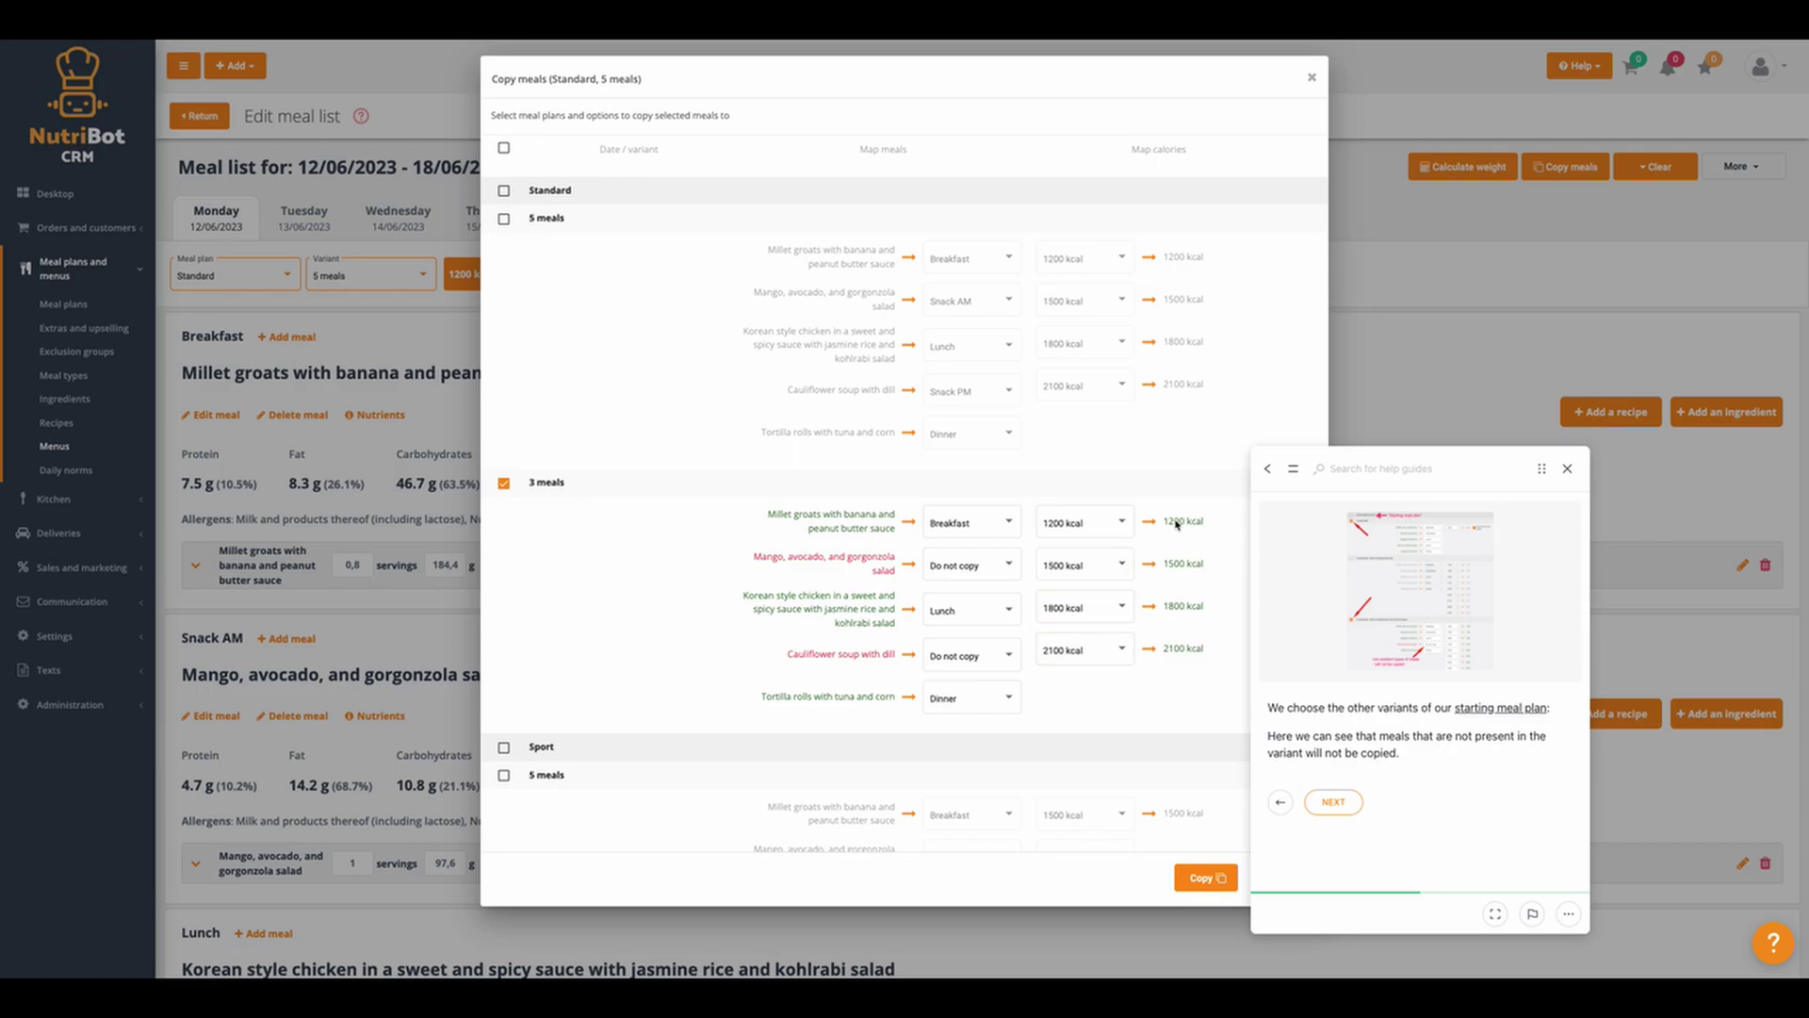
click(1084, 522)
click(1065, 568)
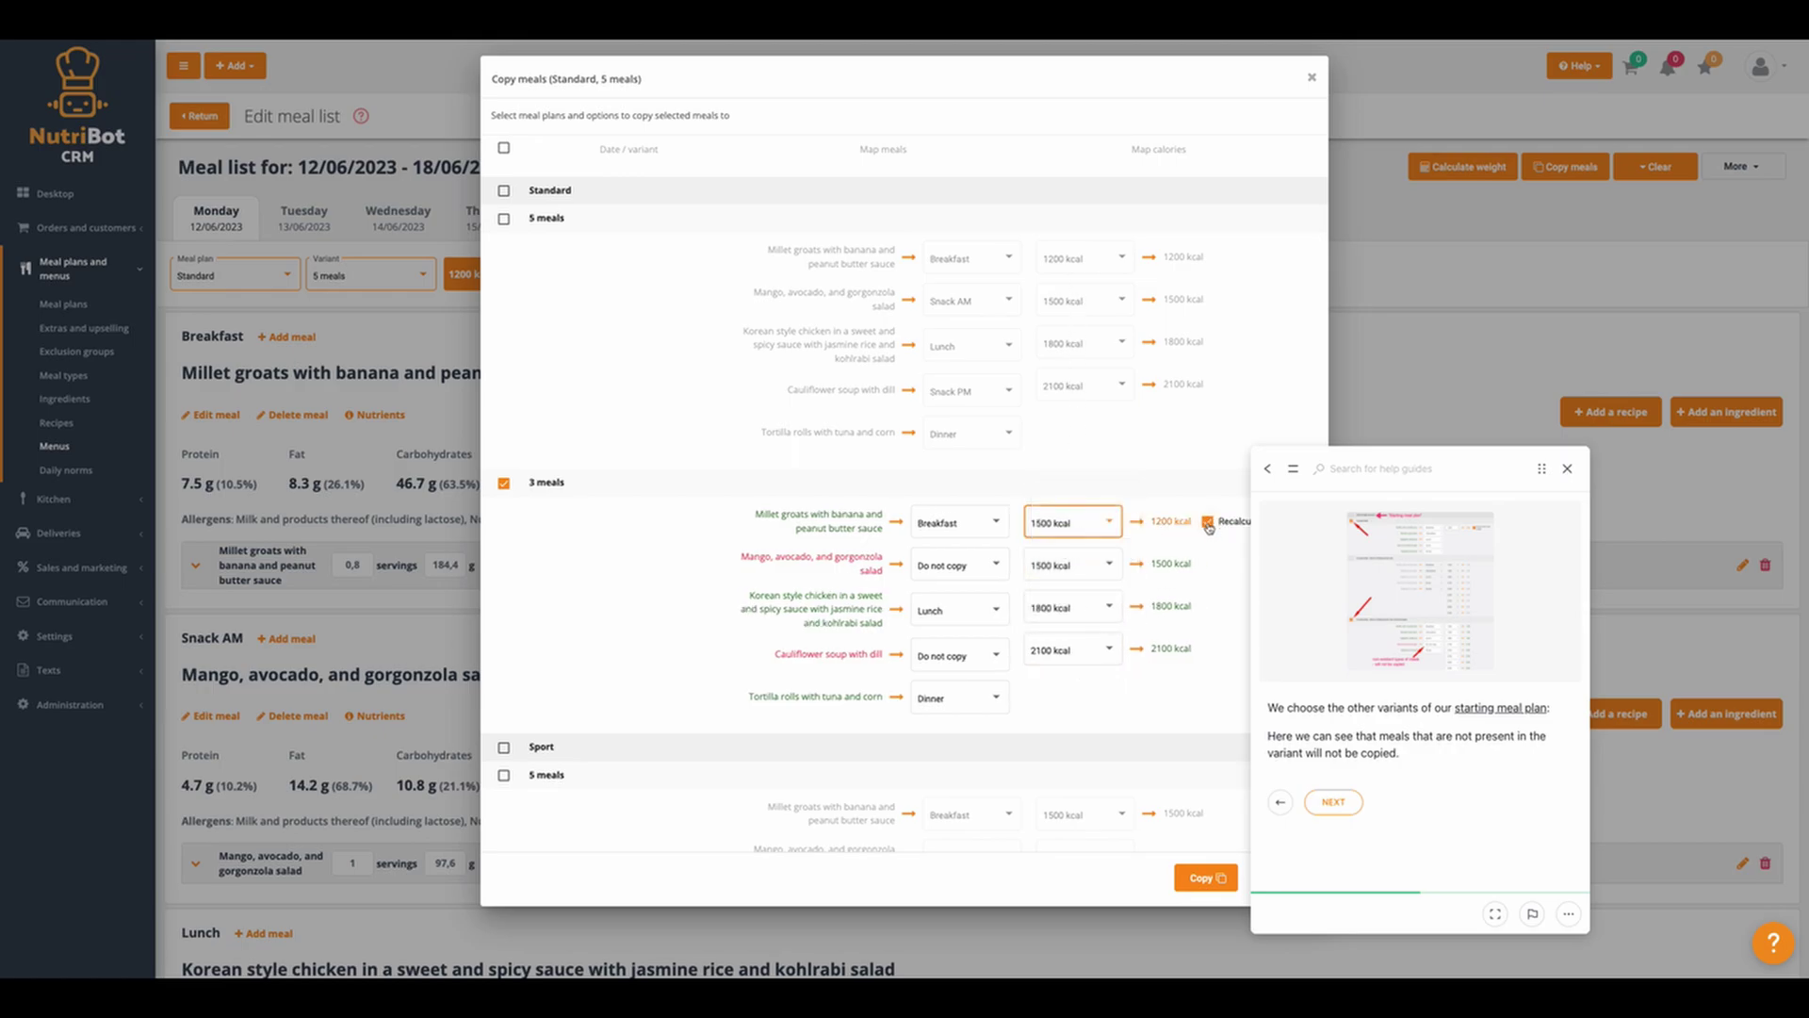
click(1066, 523)
click(1060, 497)
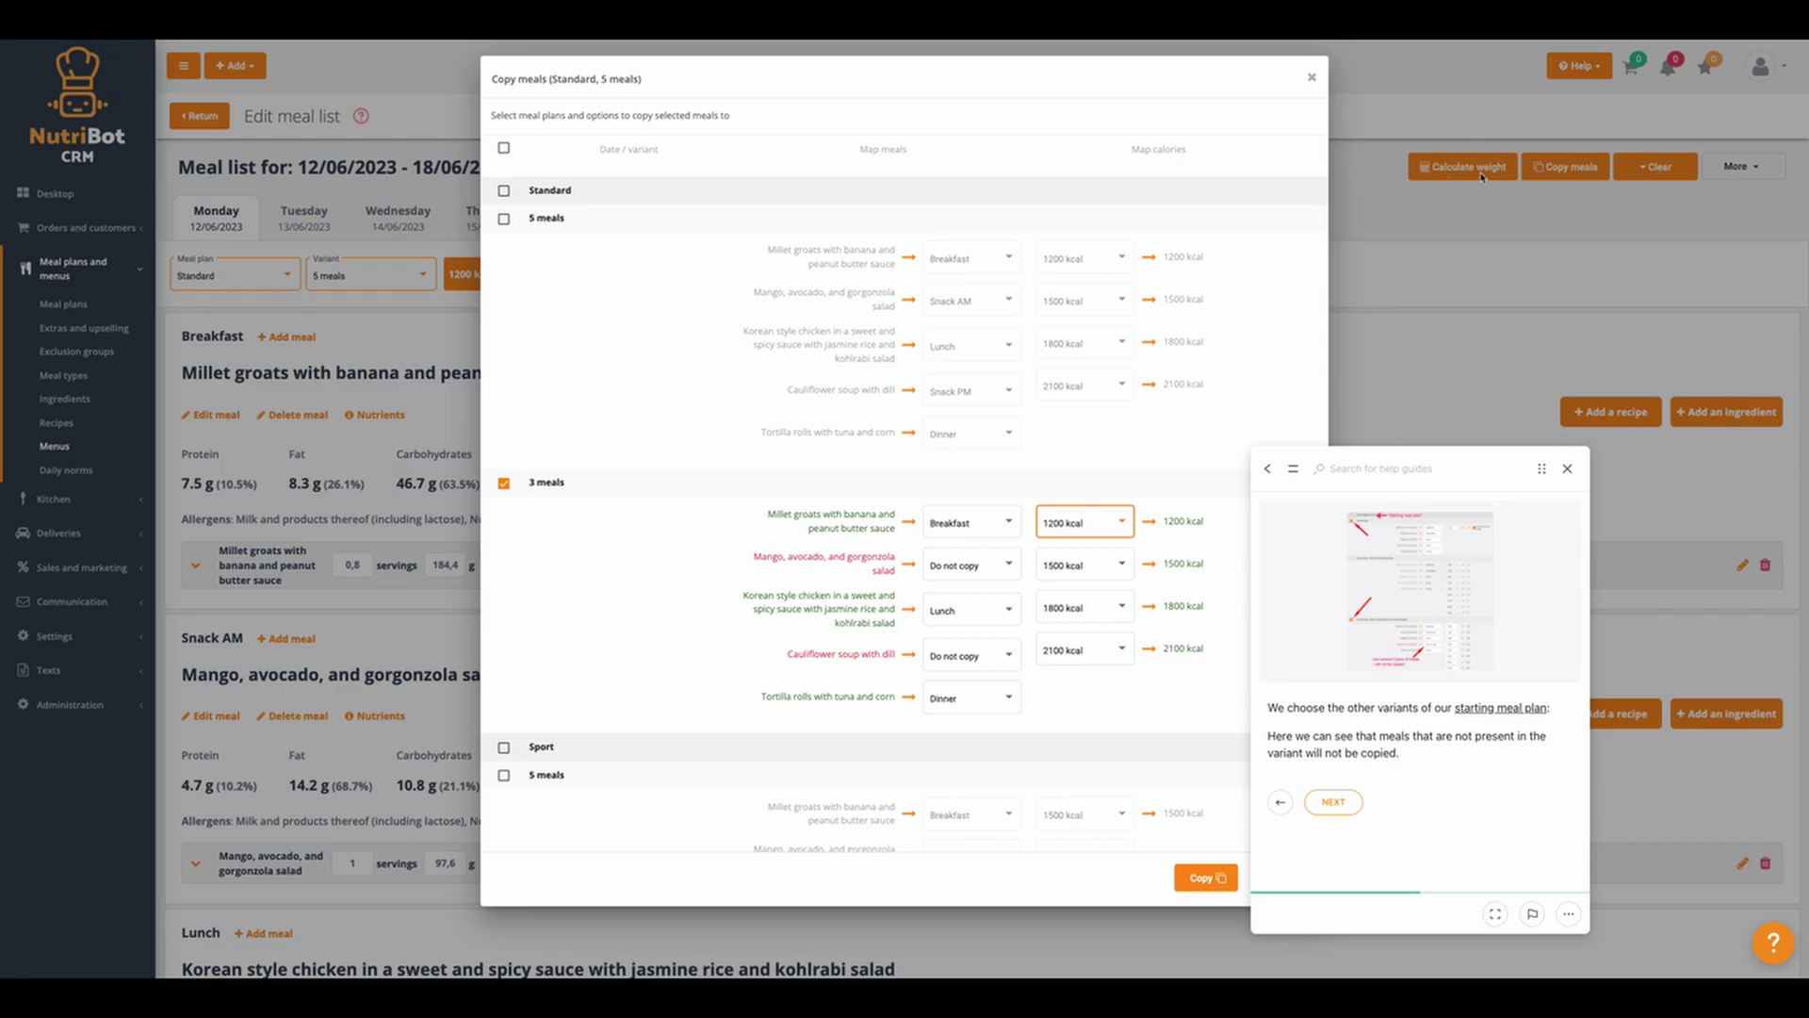
- Advance the help guide past the meal weight recalculation page and copy the selected meals to the Standard 3 meals variant
drag(1538, 472, 1669, 448)
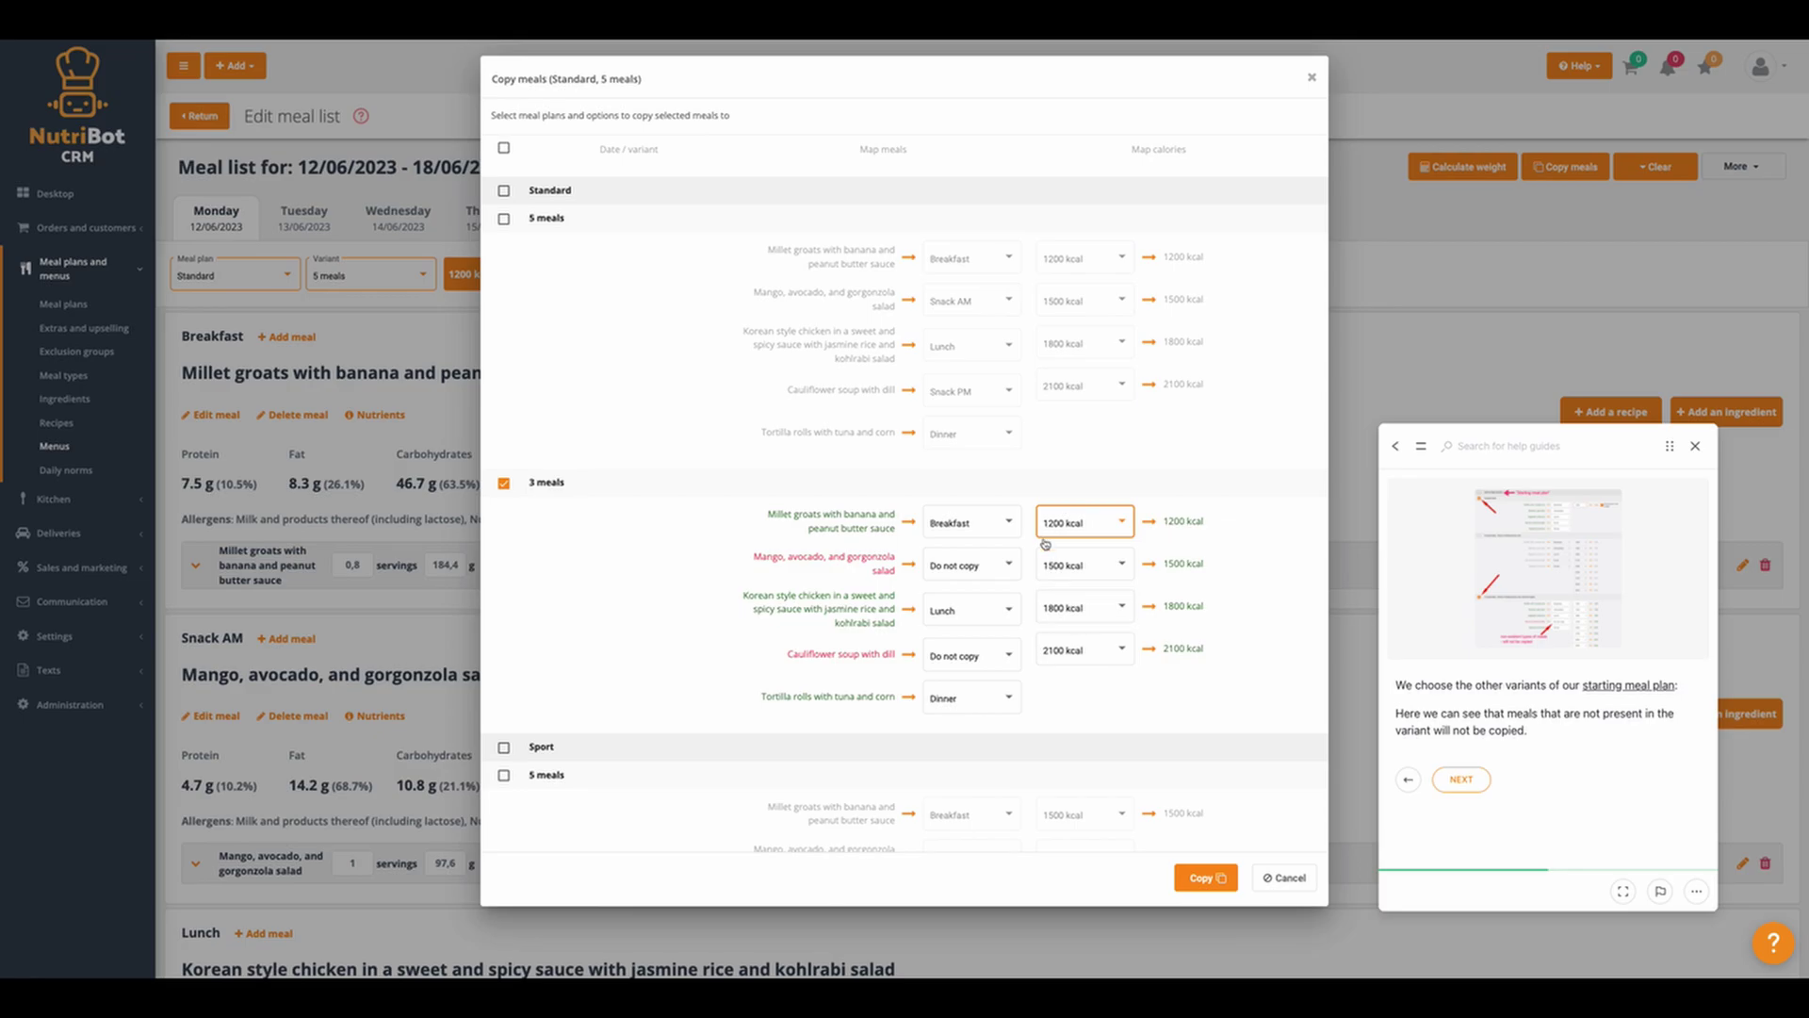
click(1460, 779)
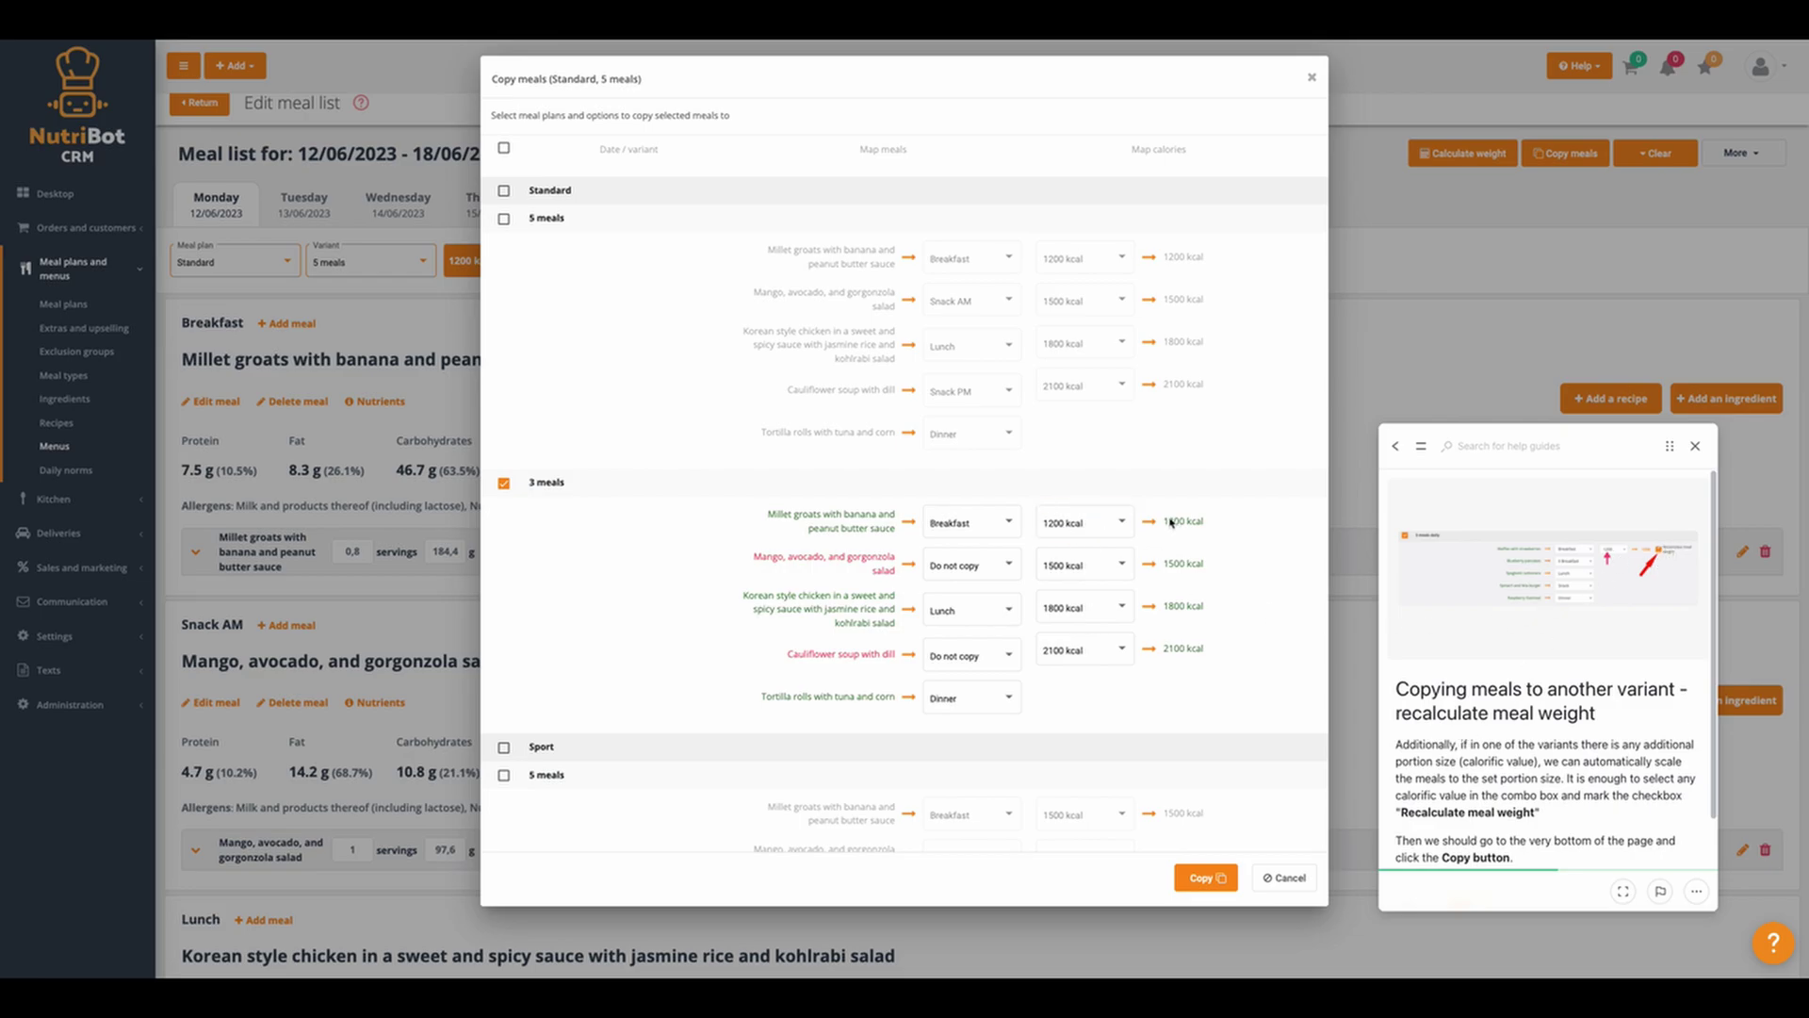
scroll(1465, 692, down, 1)
click(1456, 835)
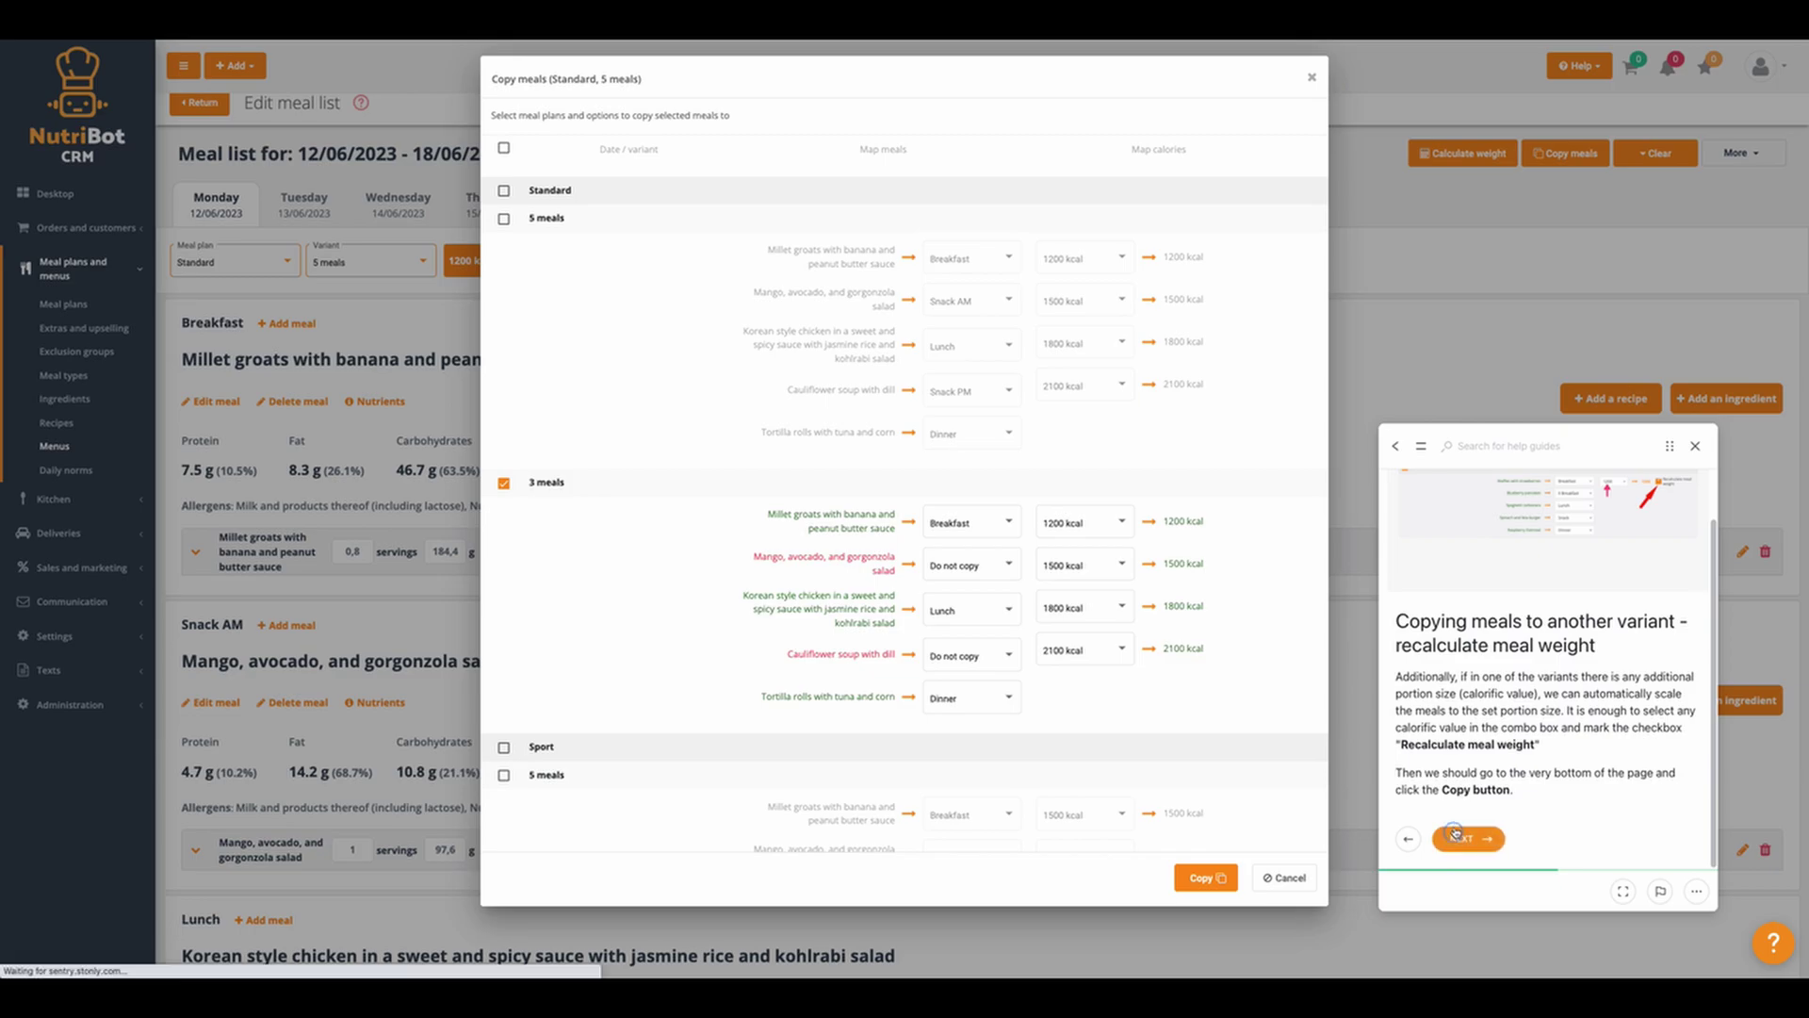
click(1204, 880)
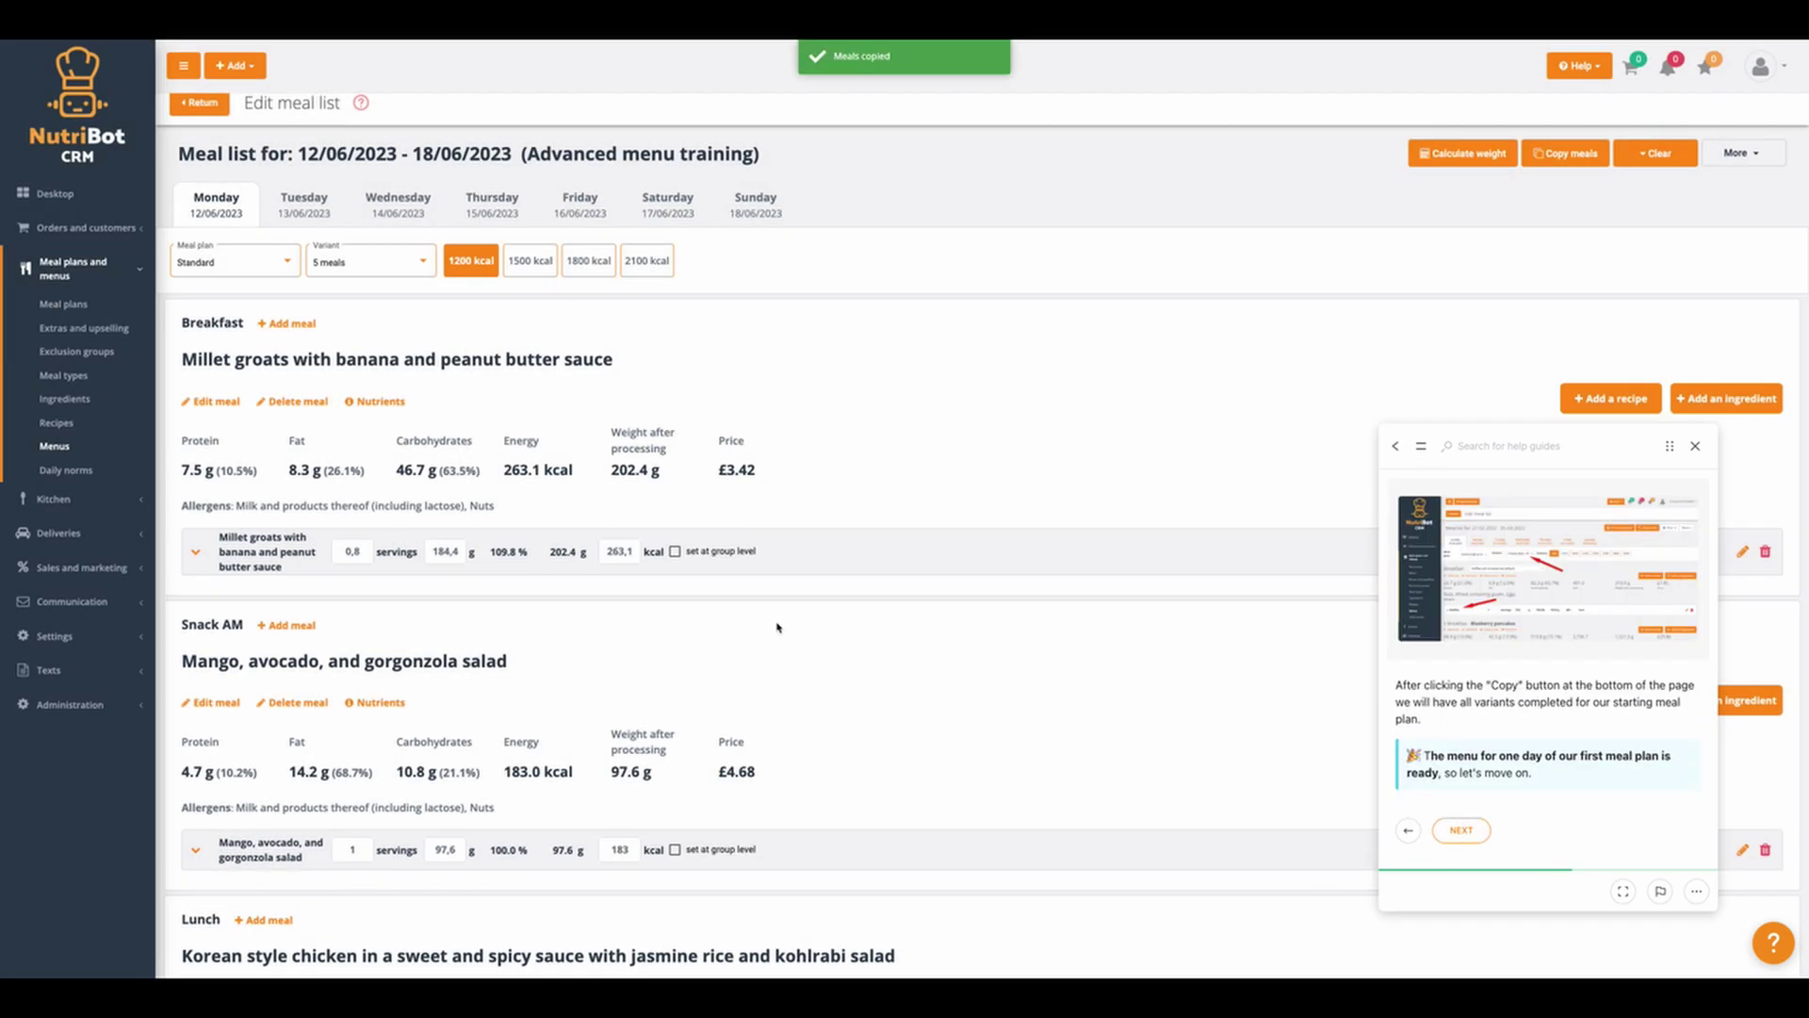
- Review the copied Breakfast, Lunch and Dinner in the Standard 3 meals variant at 1200 kcal, including the daily summary's energy
click(373, 261)
click(342, 292)
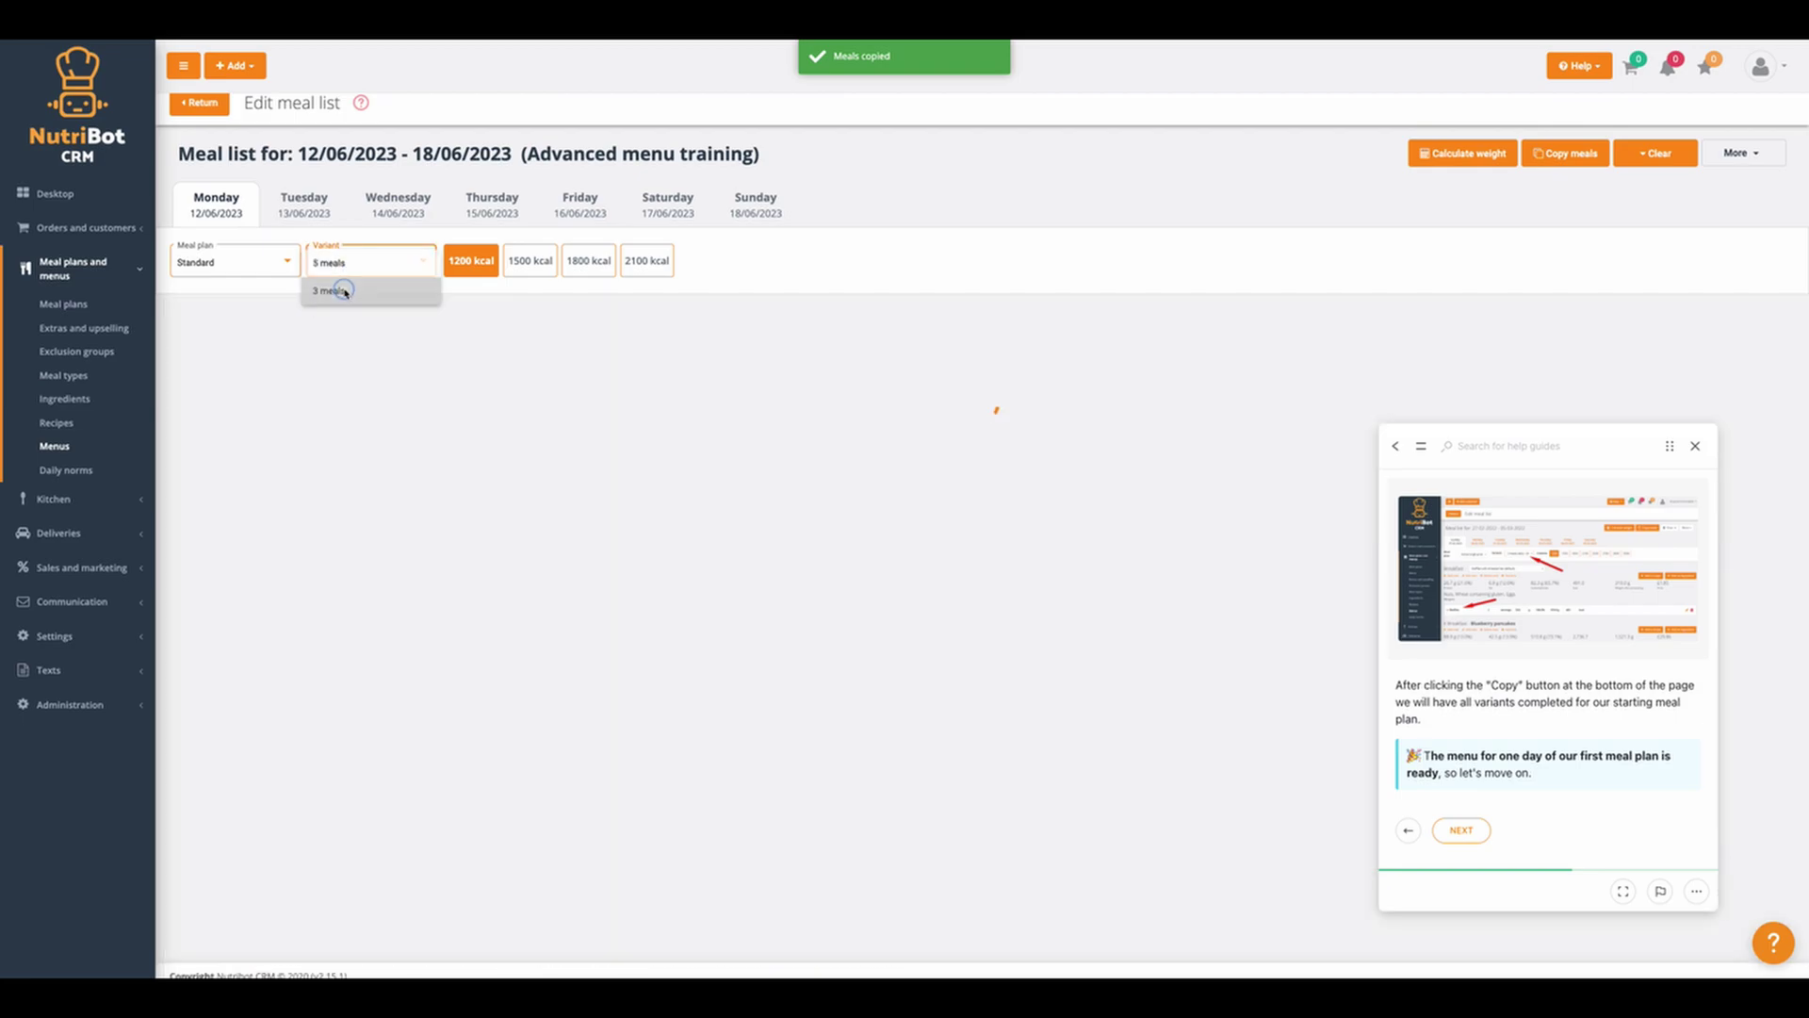
scroll(433, 417, down, 6)
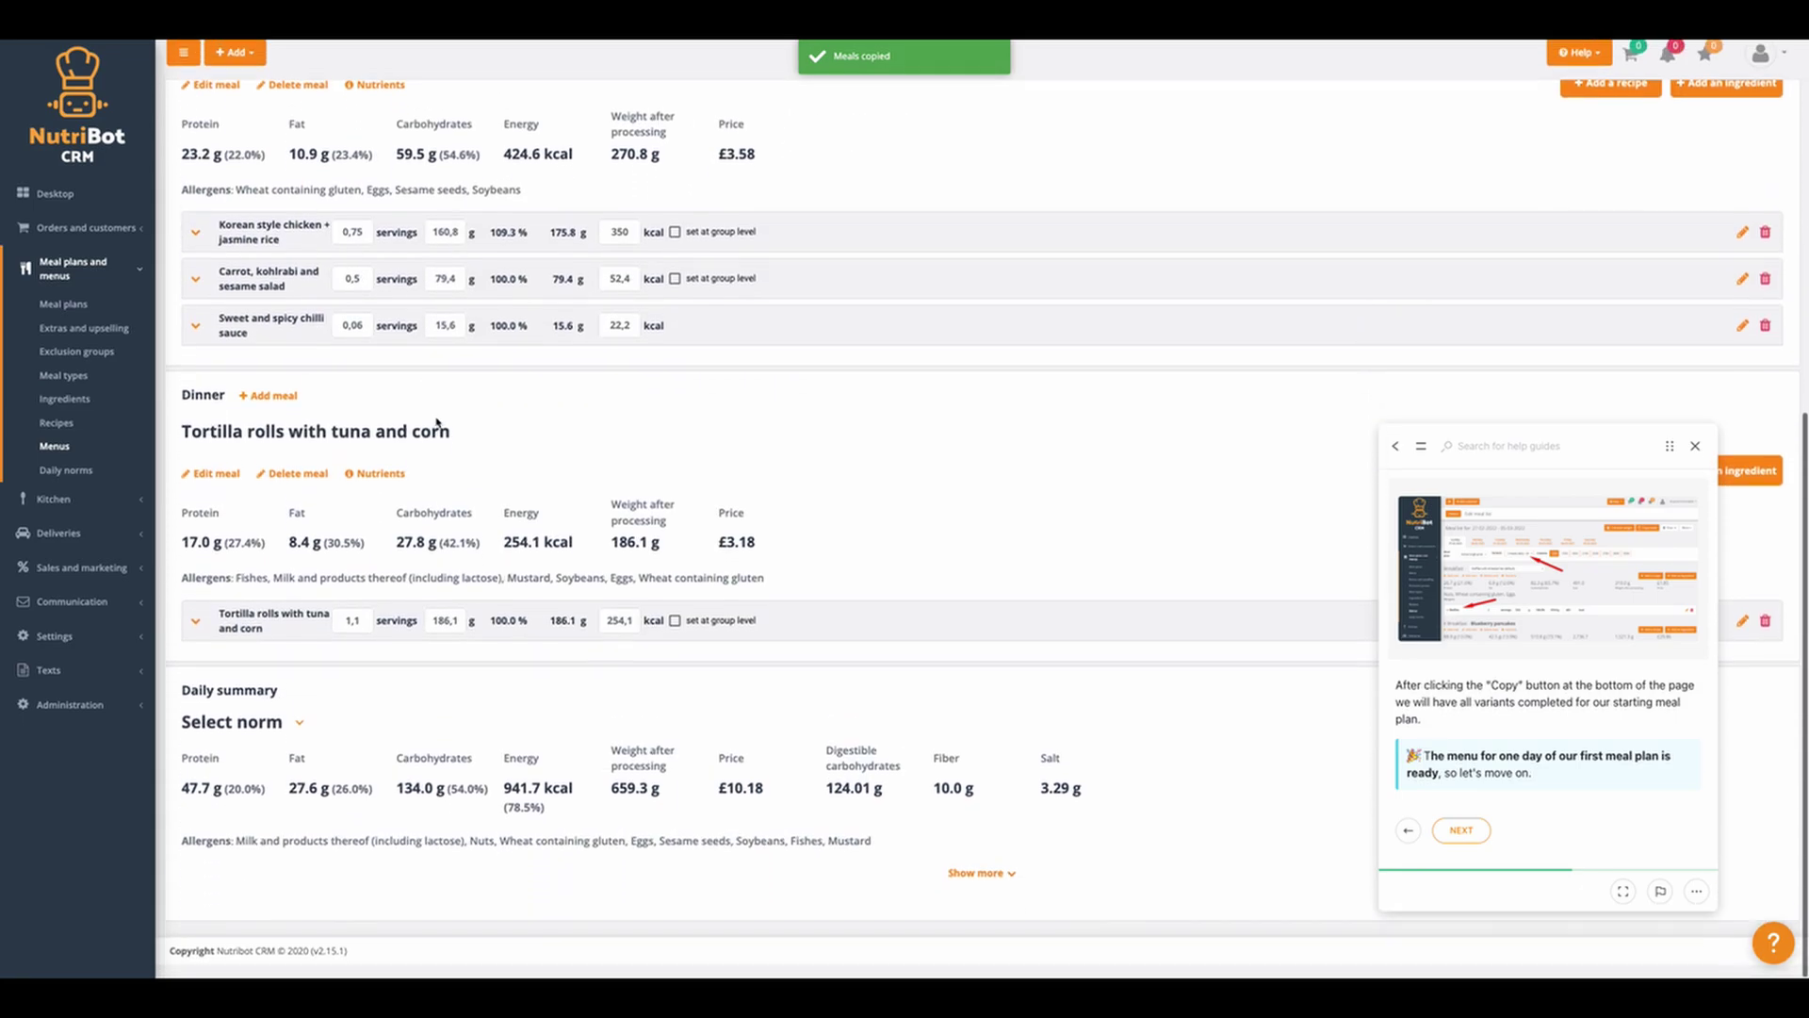
scroll(543, 812, up, 10)
scroll(537, 752, down, 1)
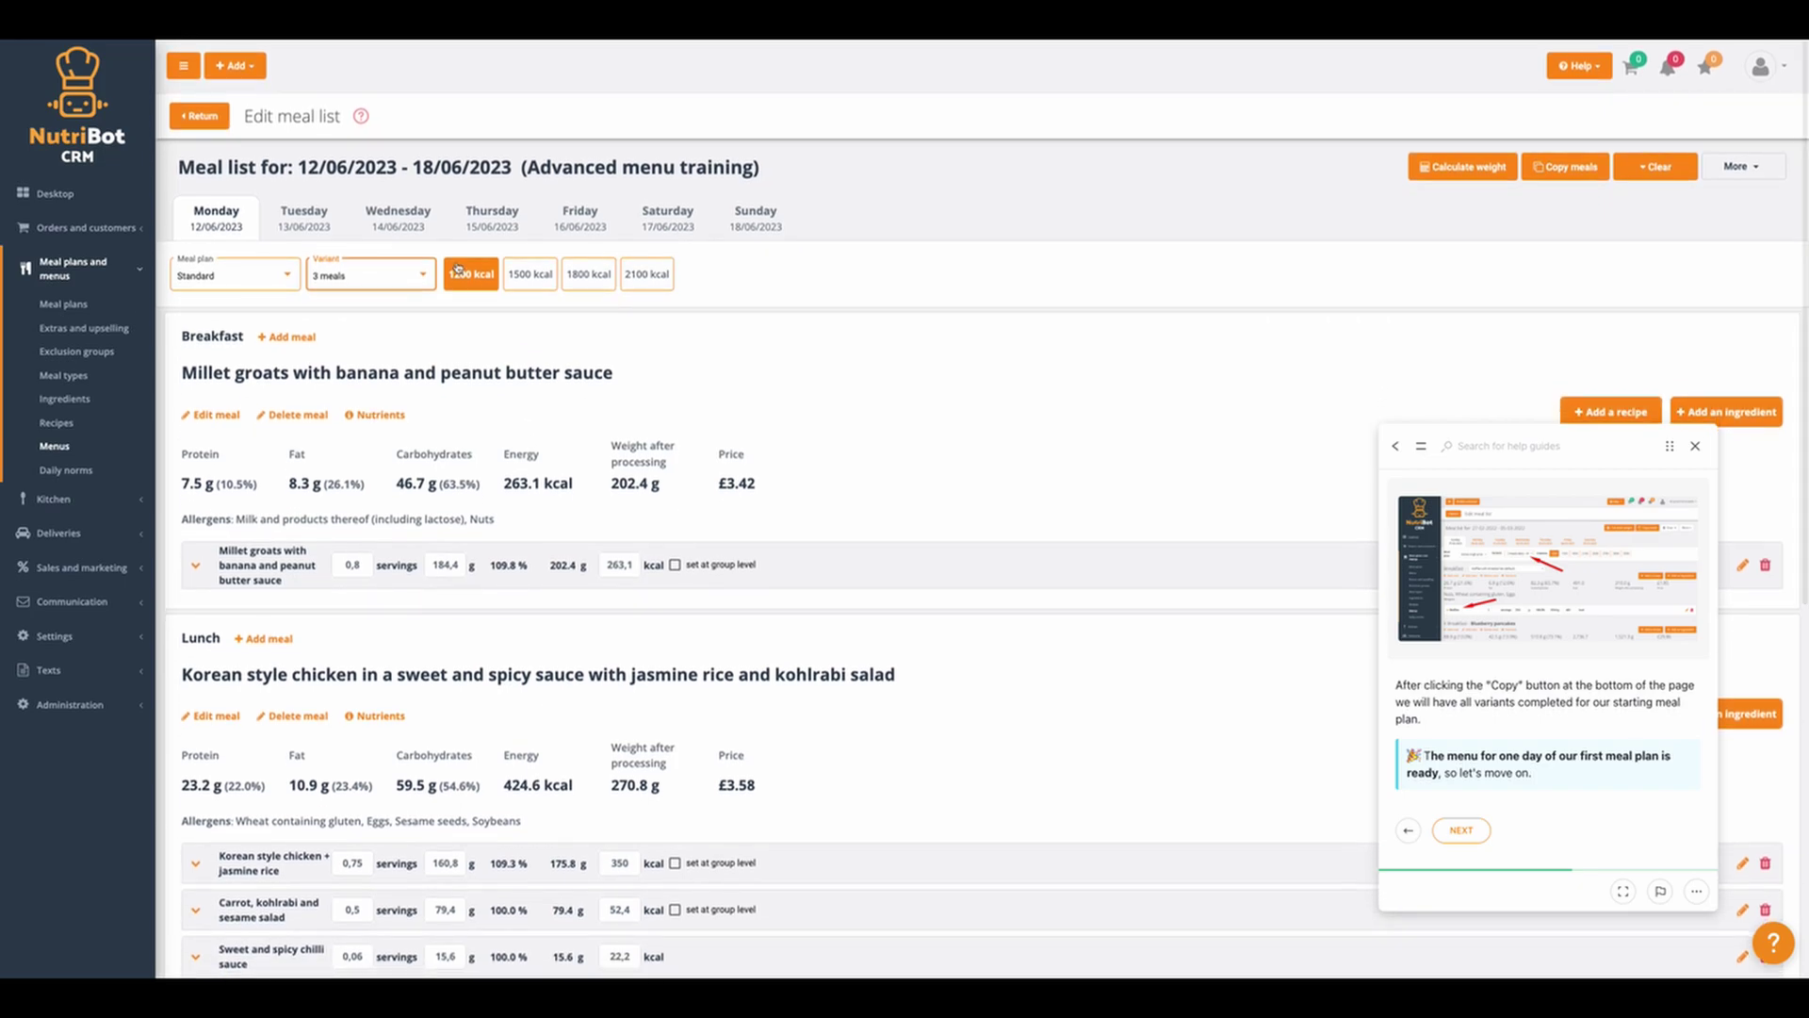
scroll(483, 401, down, 1)
scroll(484, 400, down, 5)
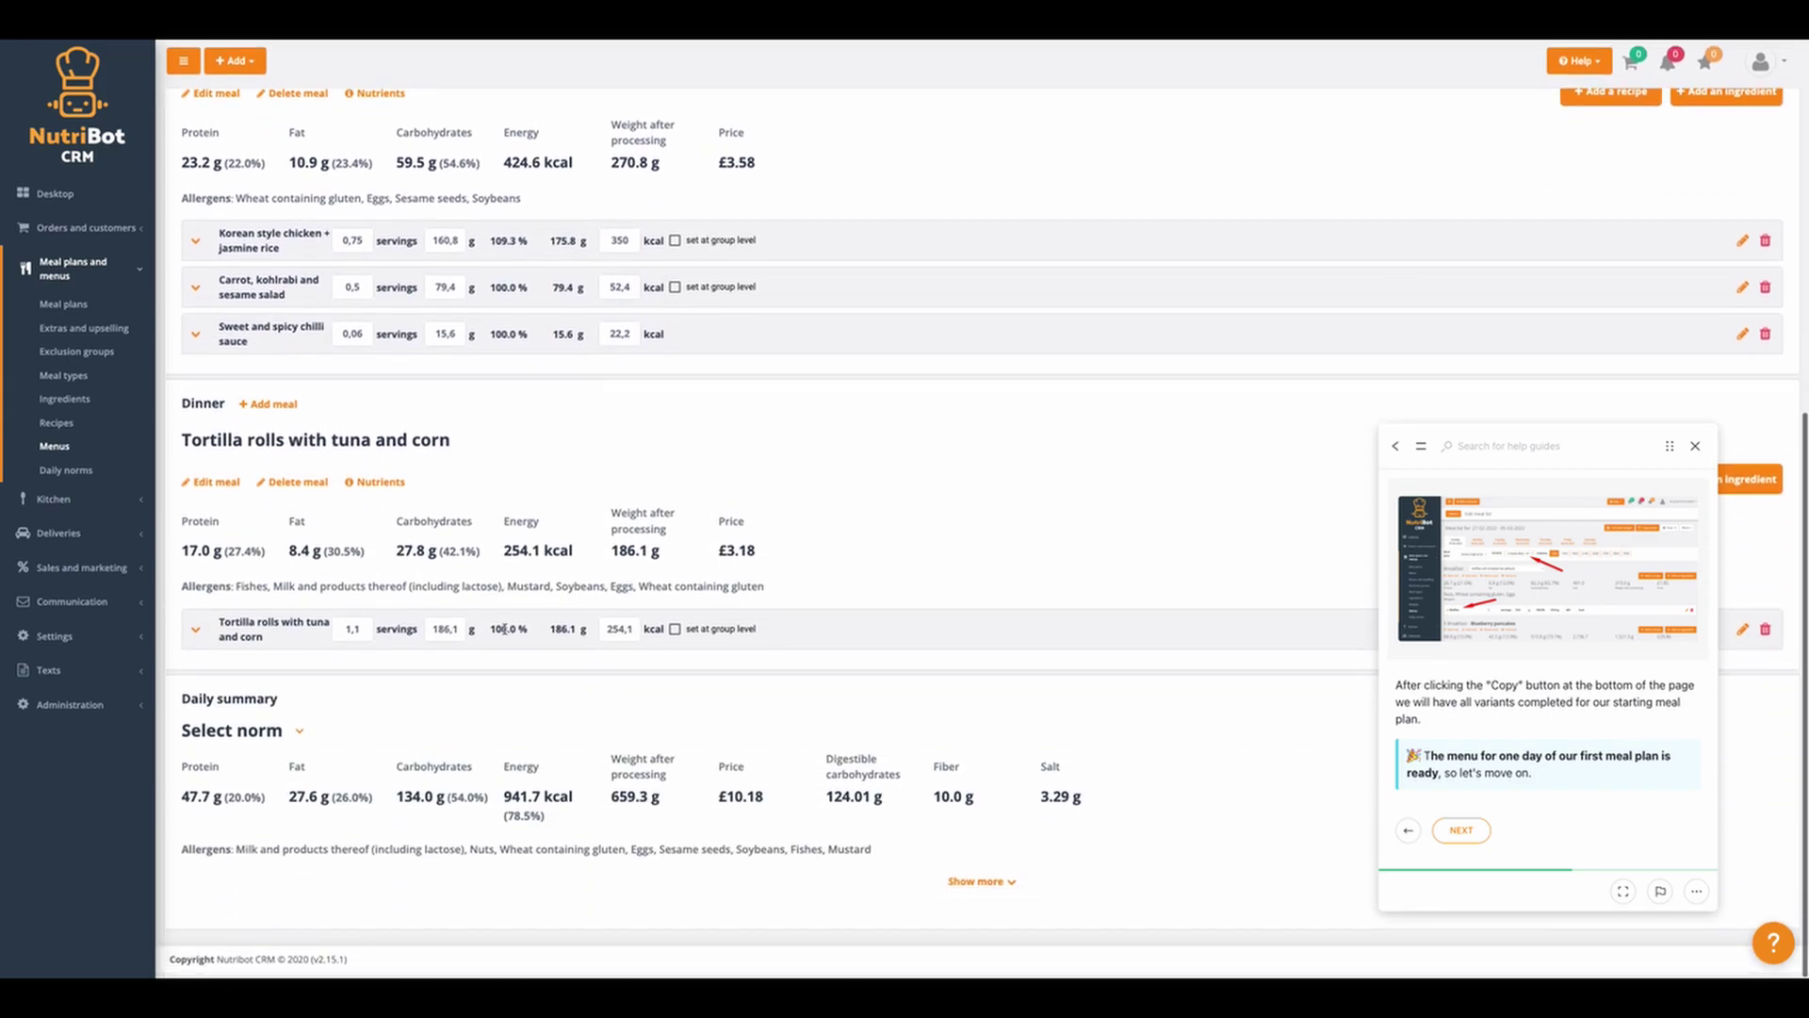
drag(507, 810, 579, 812)
click(518, 719)
scroll(528, 412, up, 10)
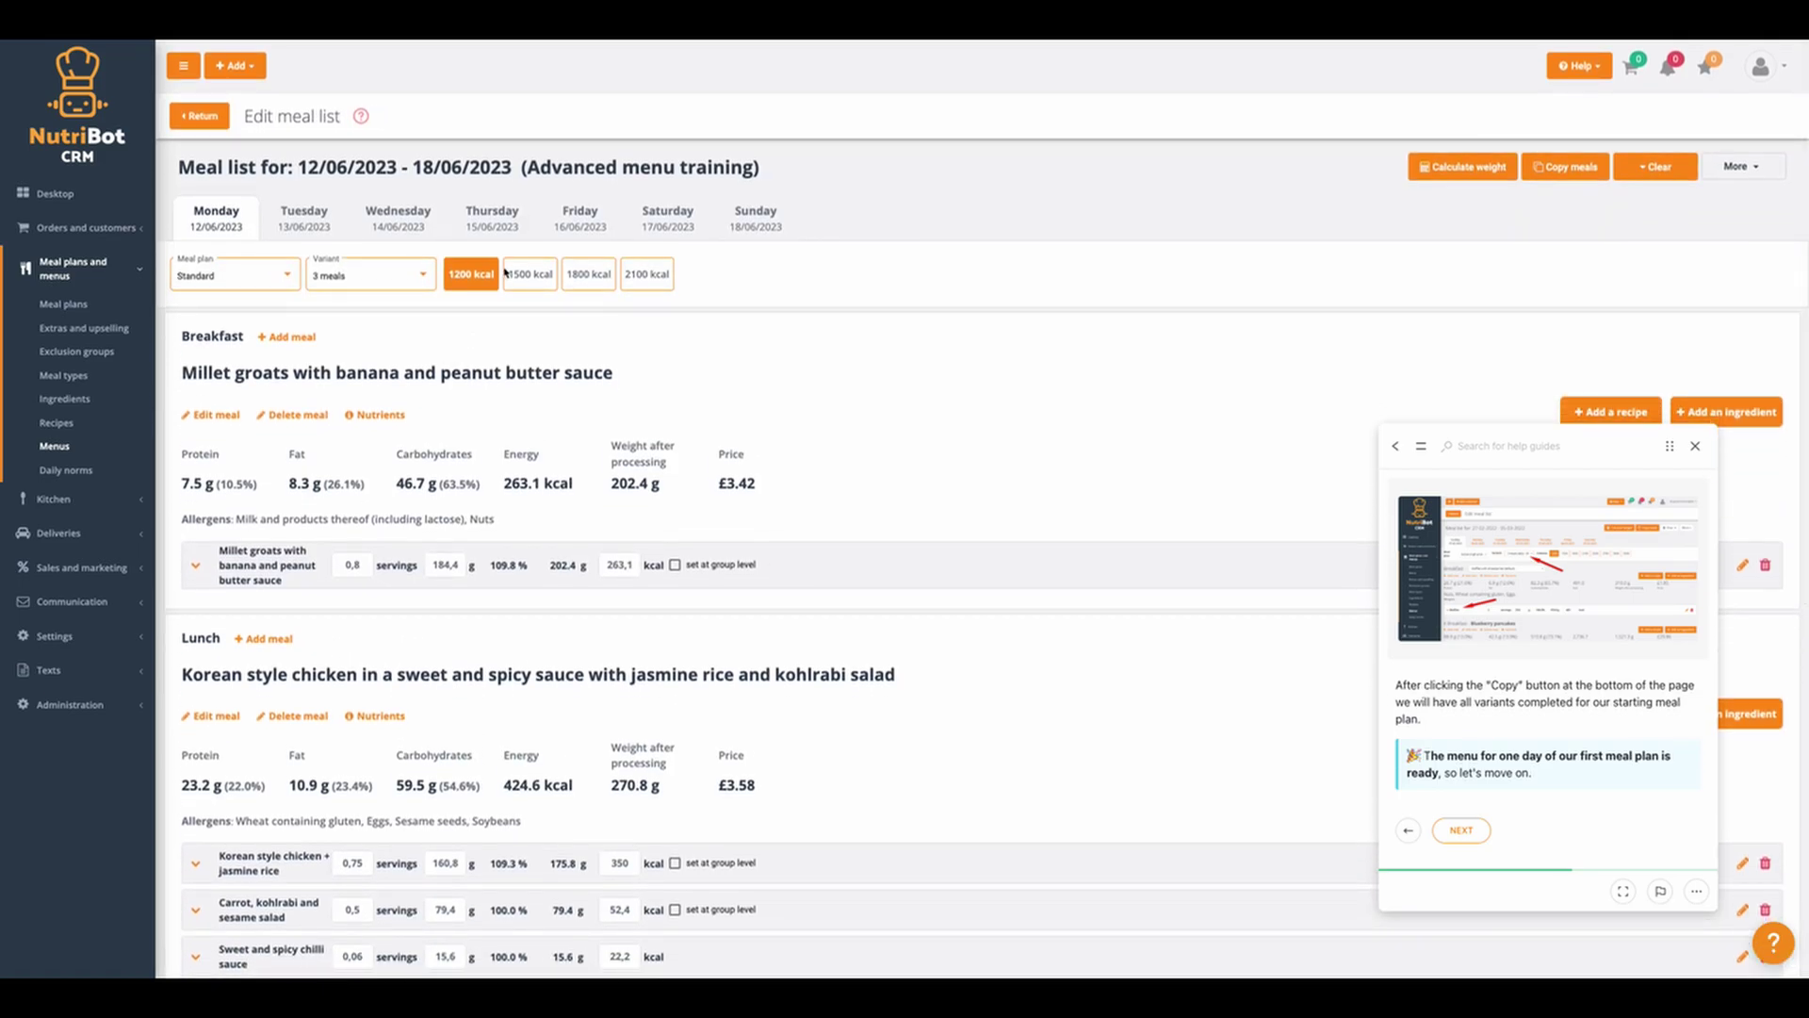
- Compare the 1500 kcal and 1200 kcal versions of the 3 meals variant, and check the 5 meals variant against it
click(520, 283)
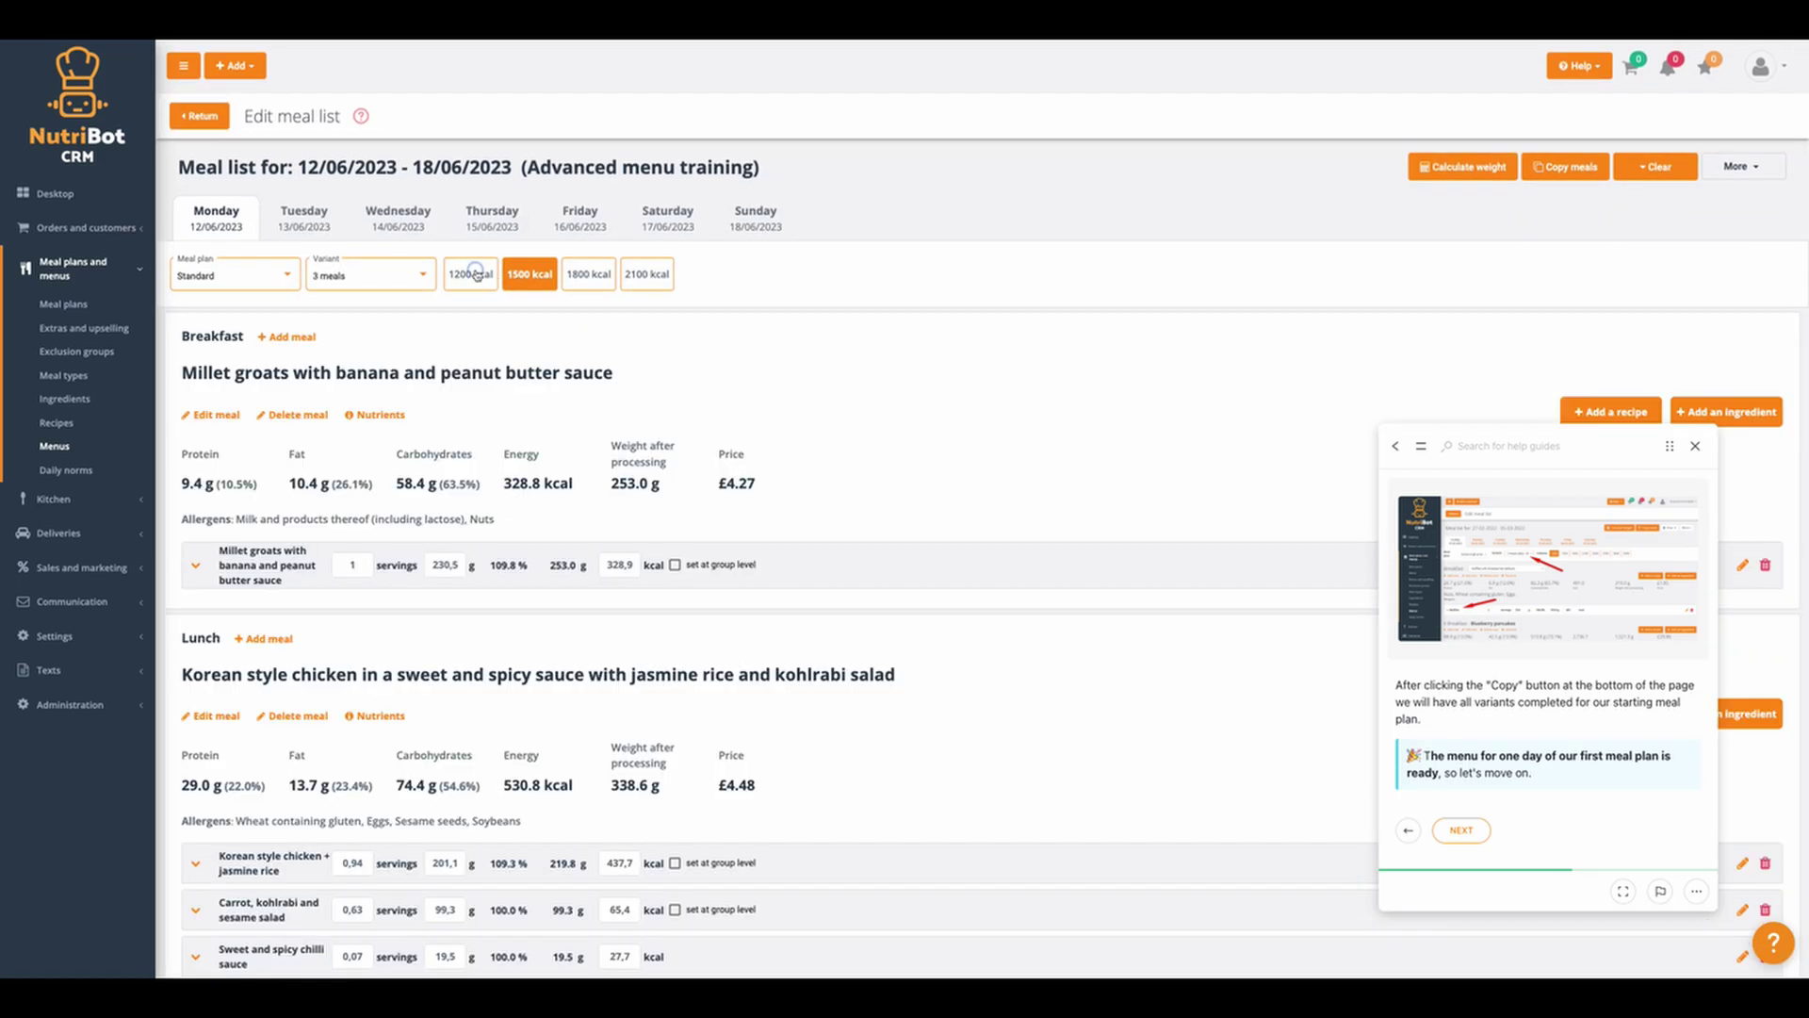
click(476, 274)
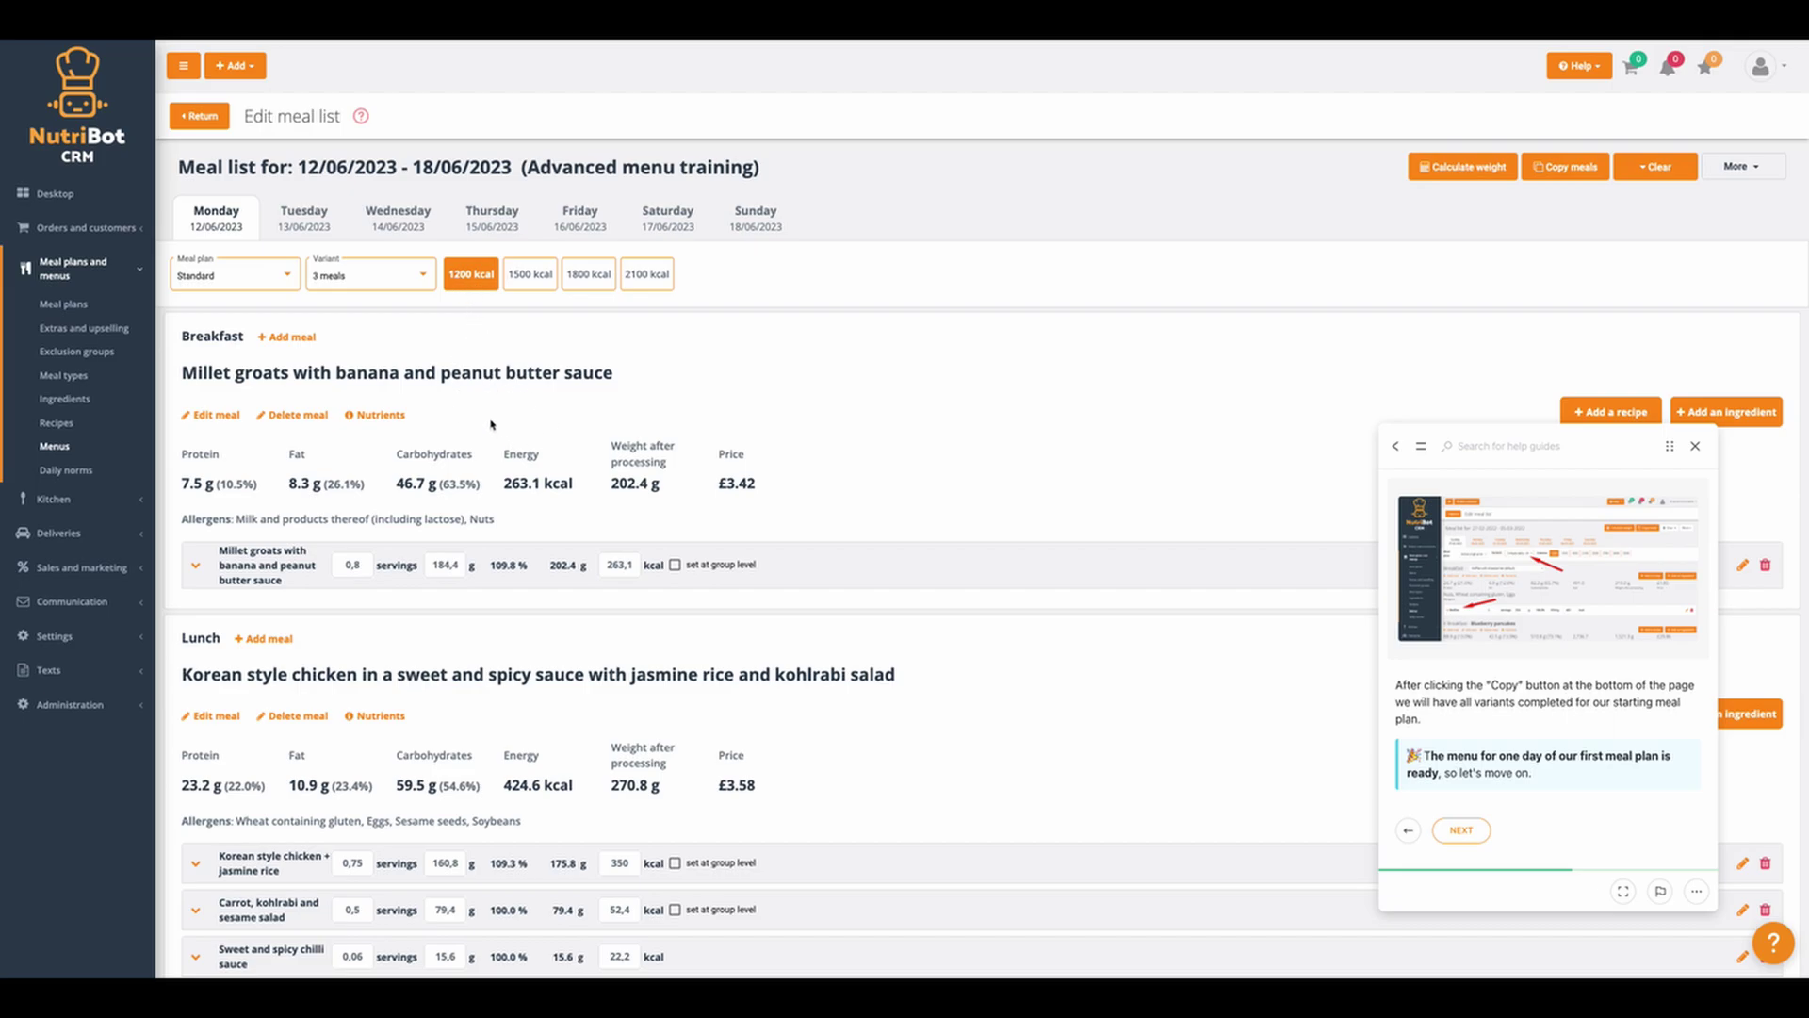
click(397, 279)
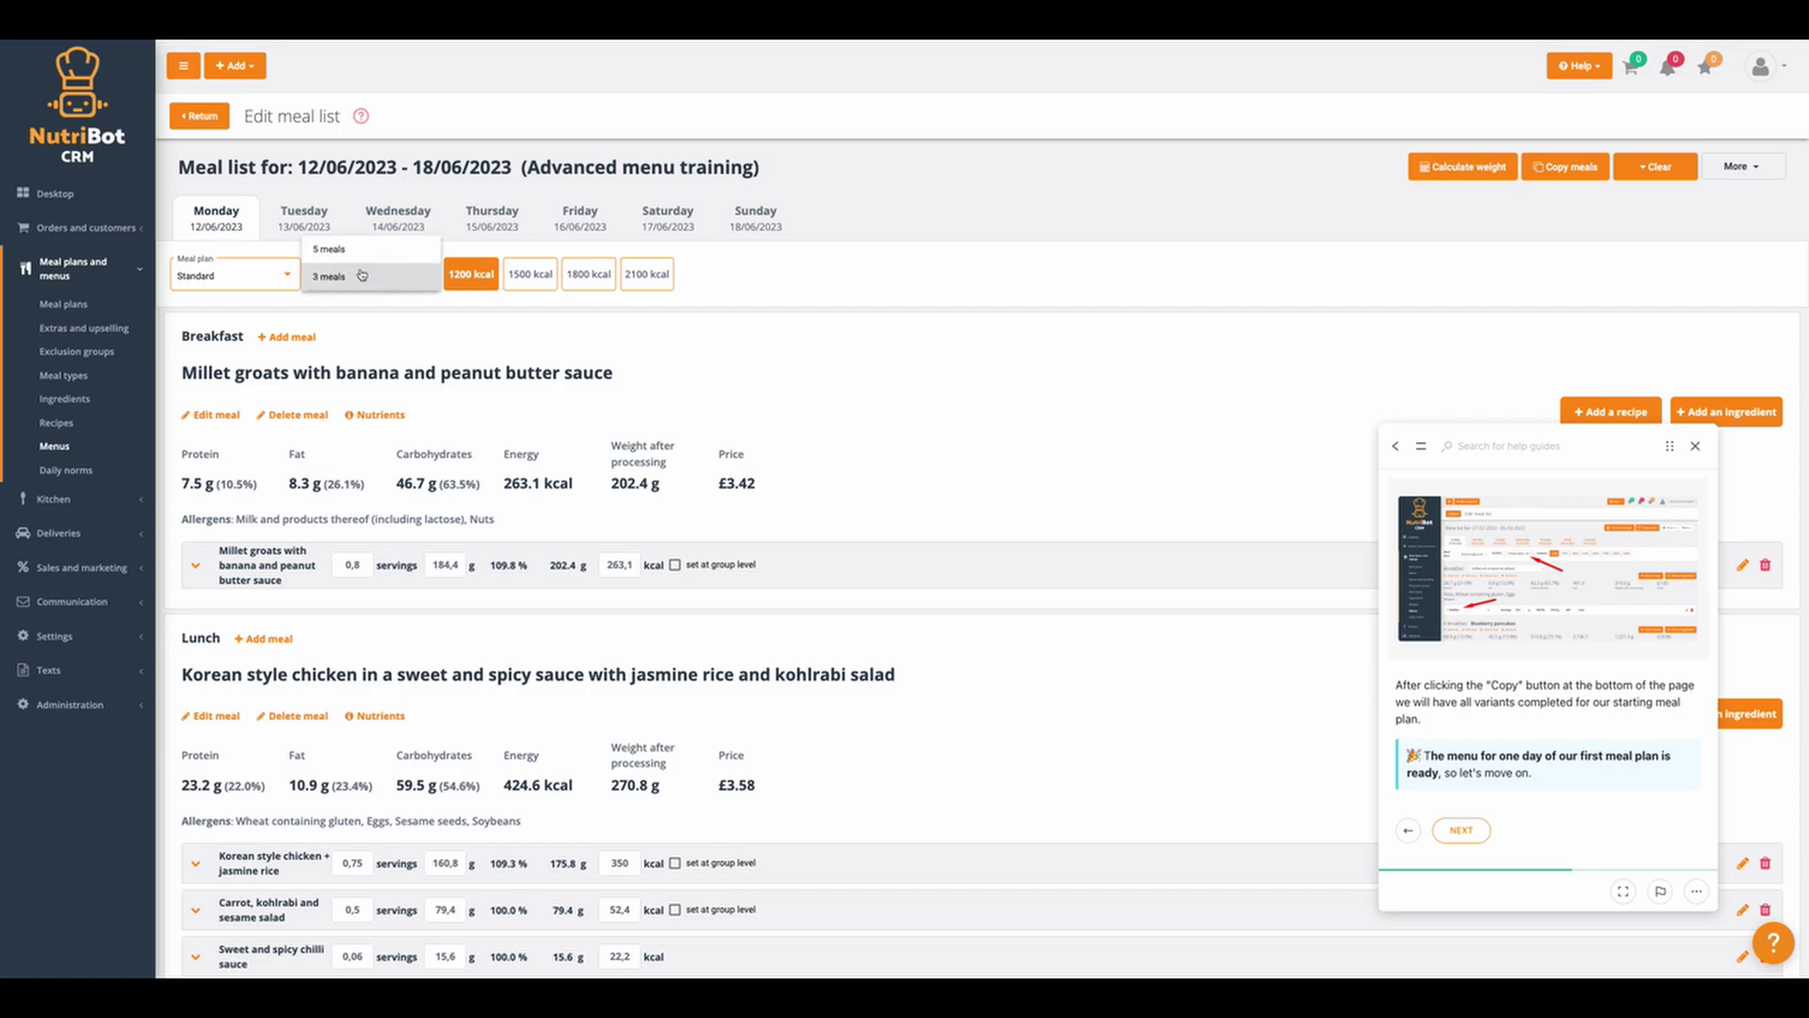
click(358, 252)
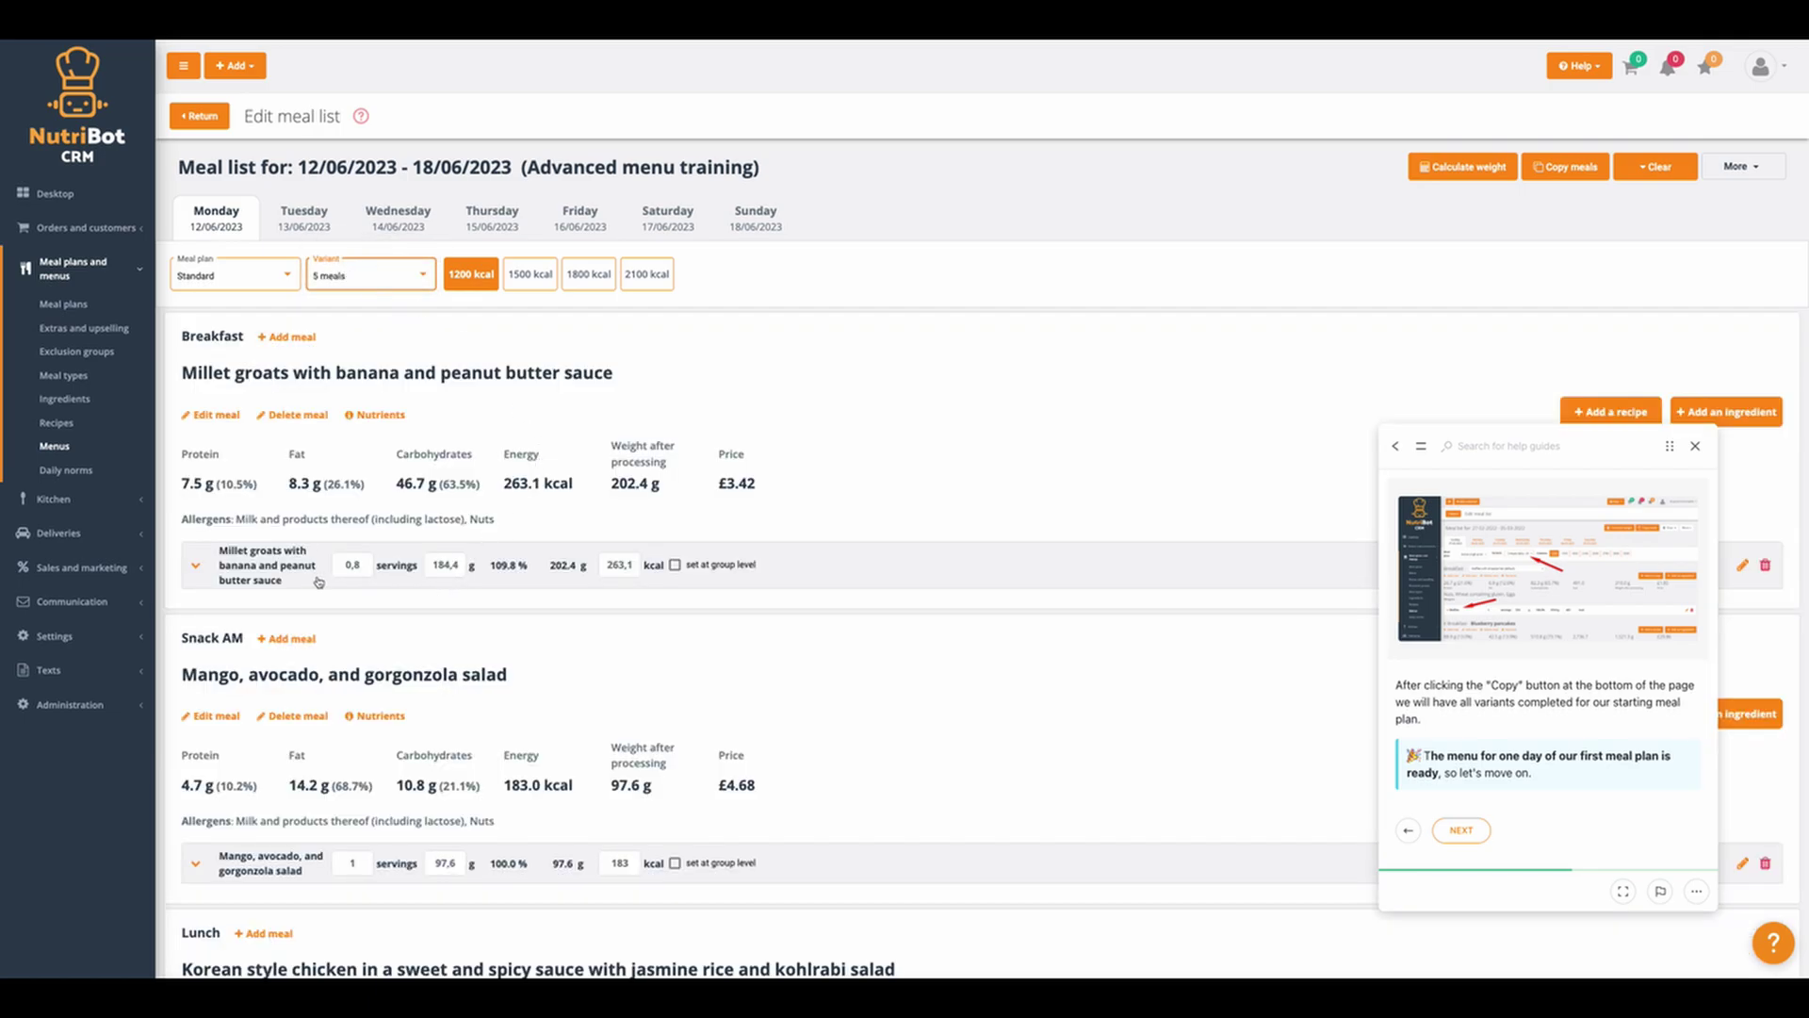
click(363, 277)
click(364, 294)
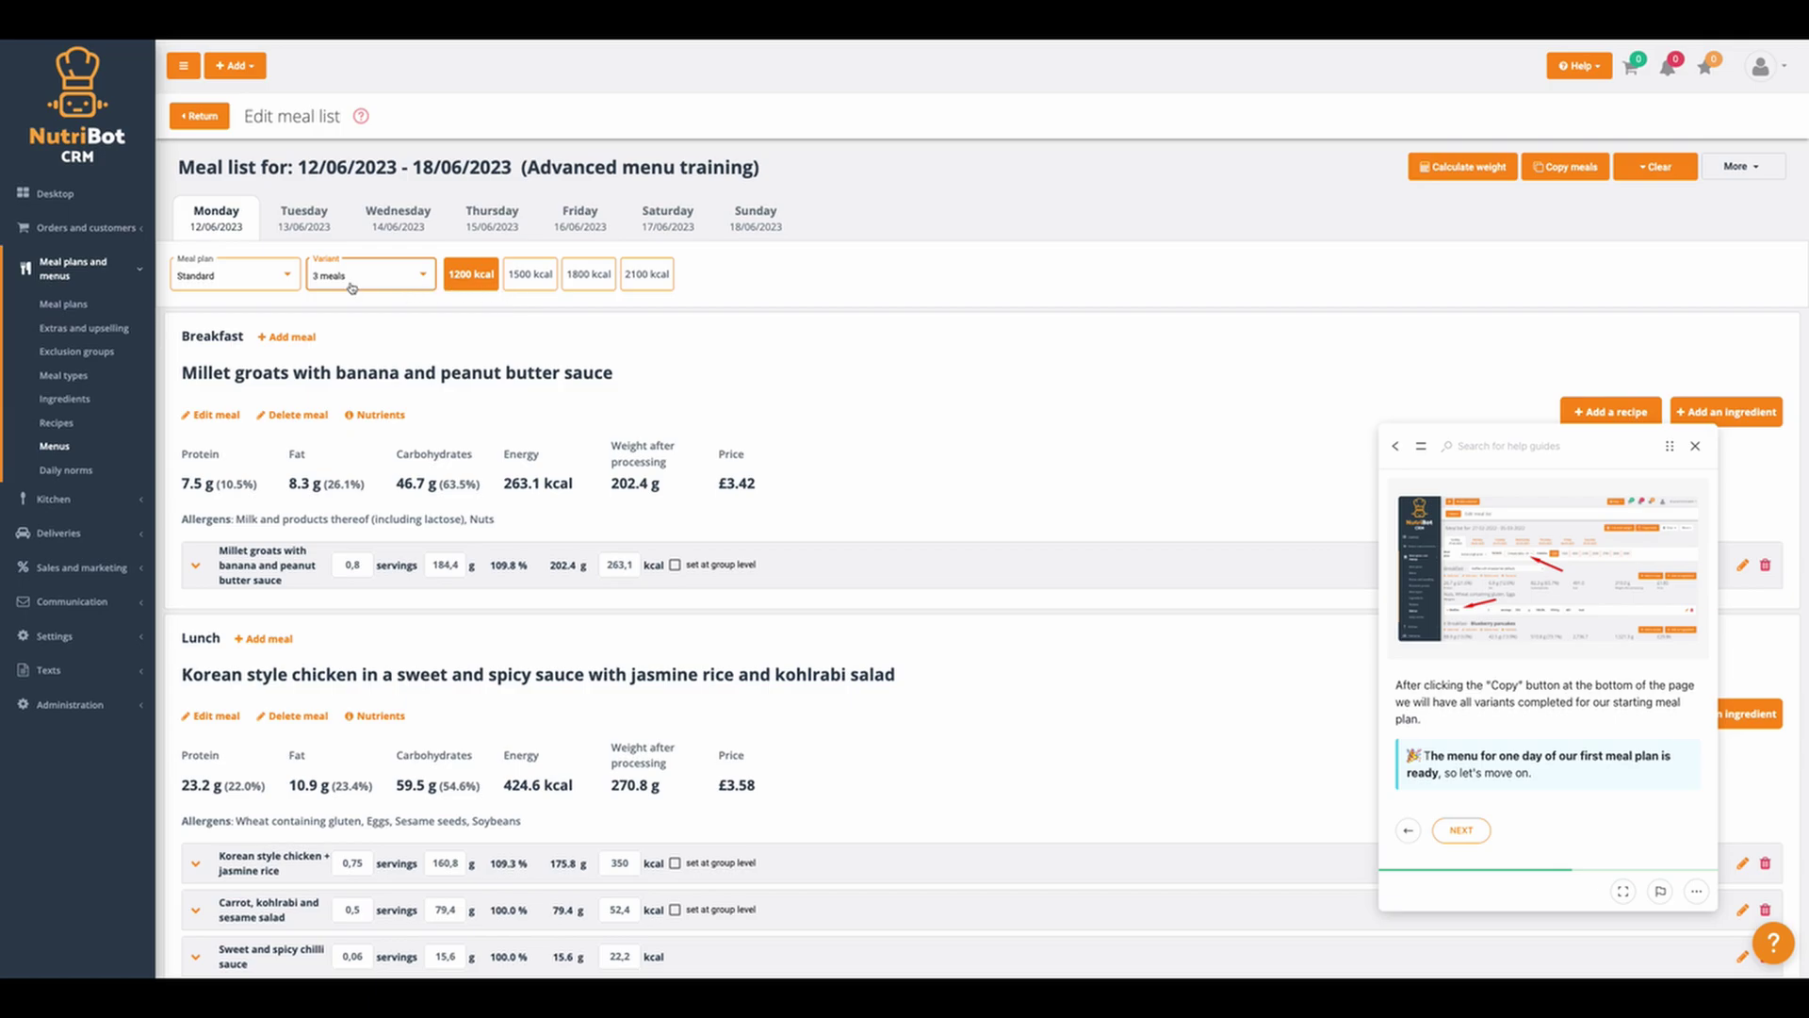
- Clear Monday's 2100 kcal, 1800 kcal and 1500 kcal versions one by one from the Standard 3 meals variant
click(655, 279)
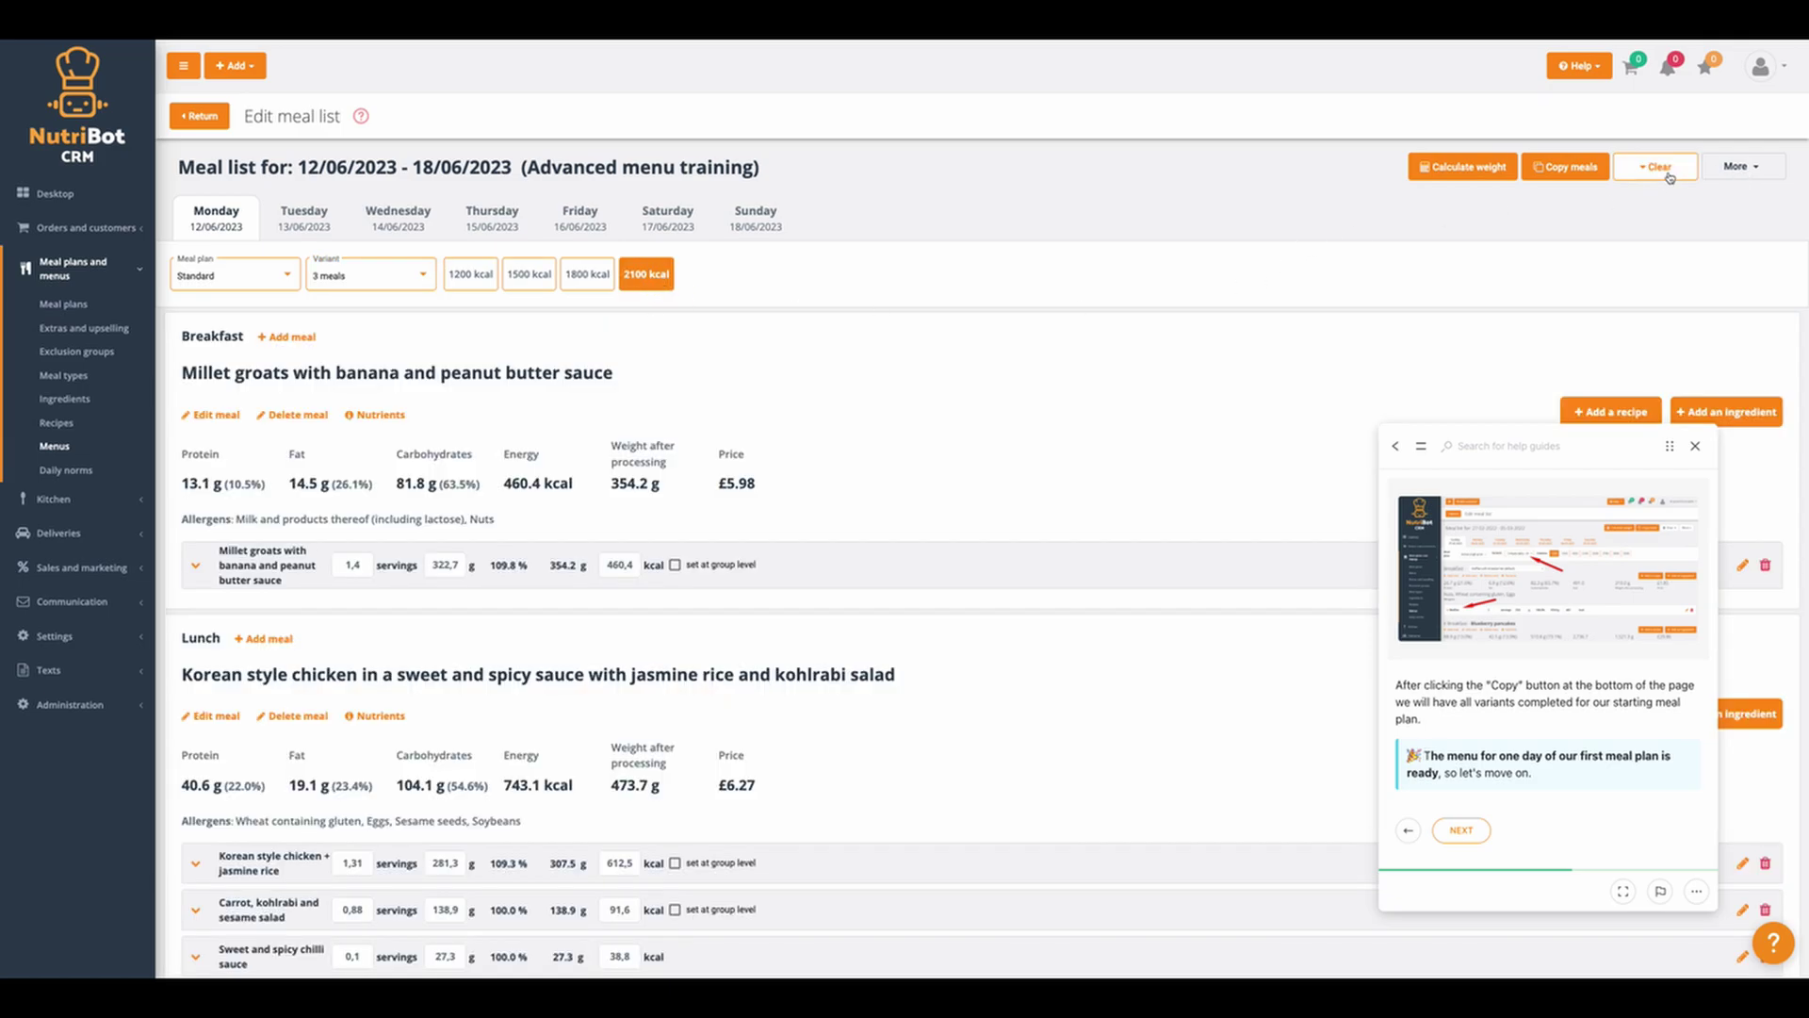
click(1656, 167)
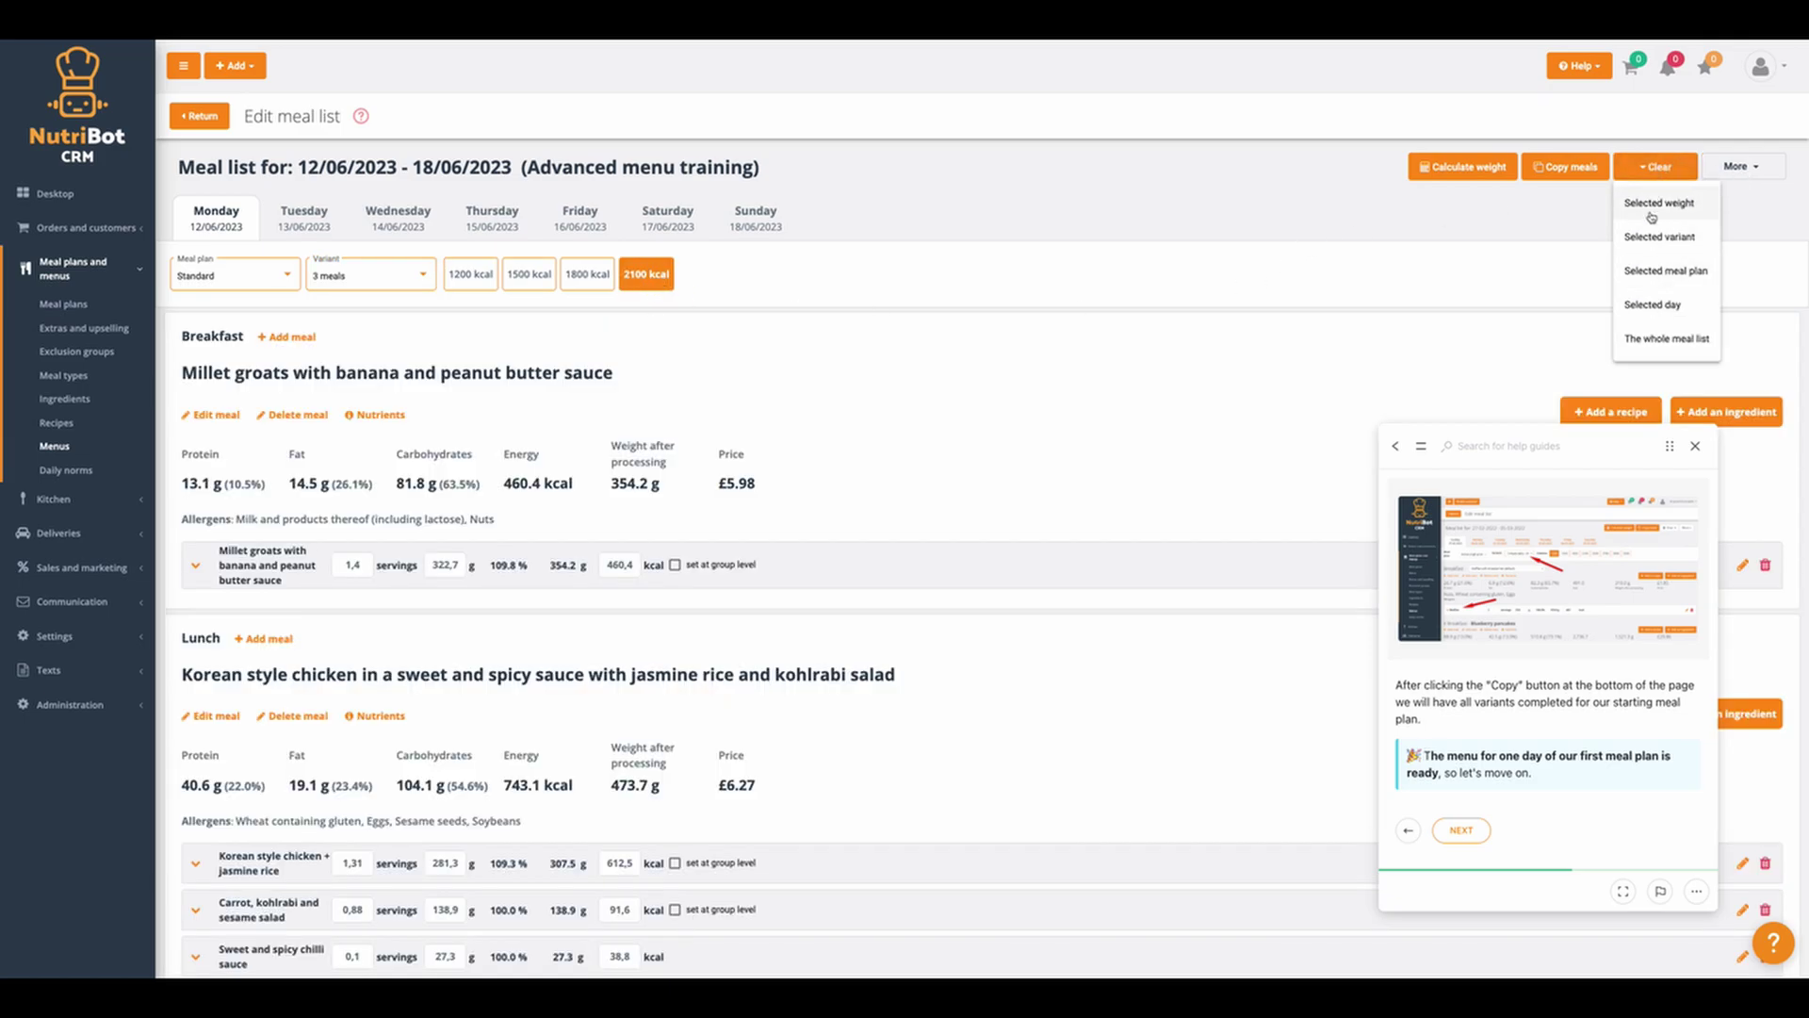
click(1656, 204)
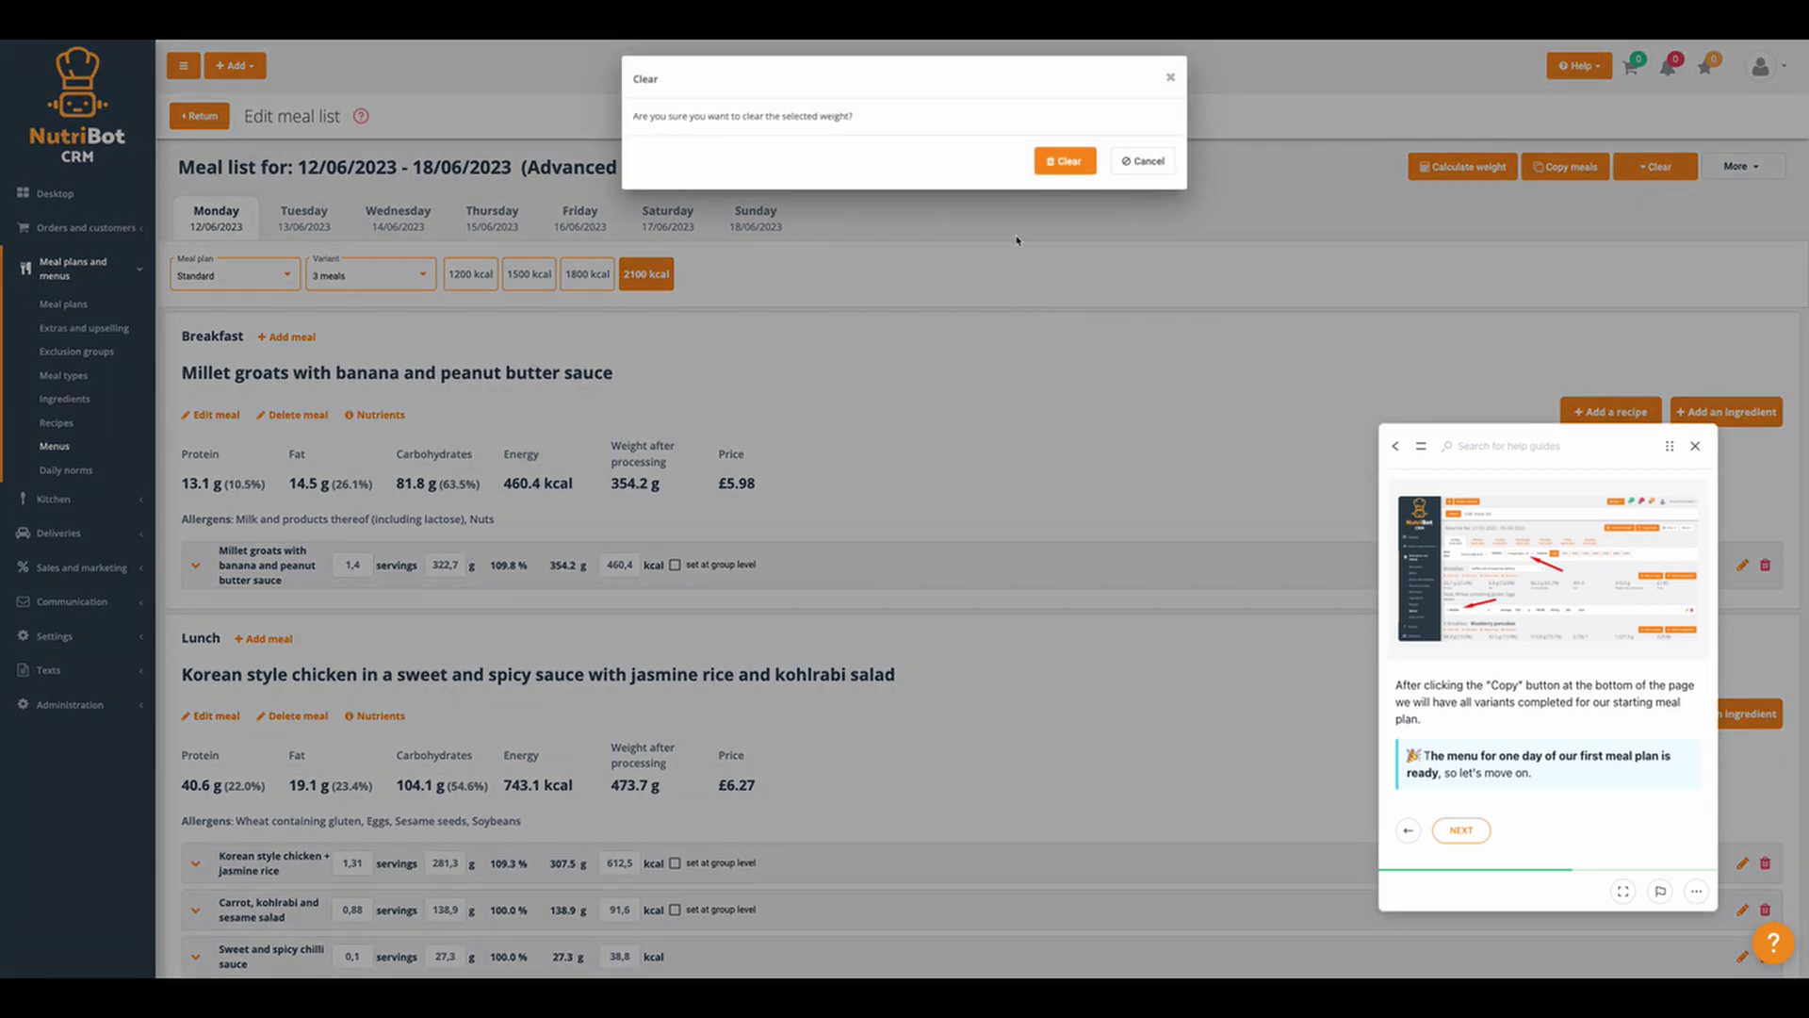
click(1059, 162)
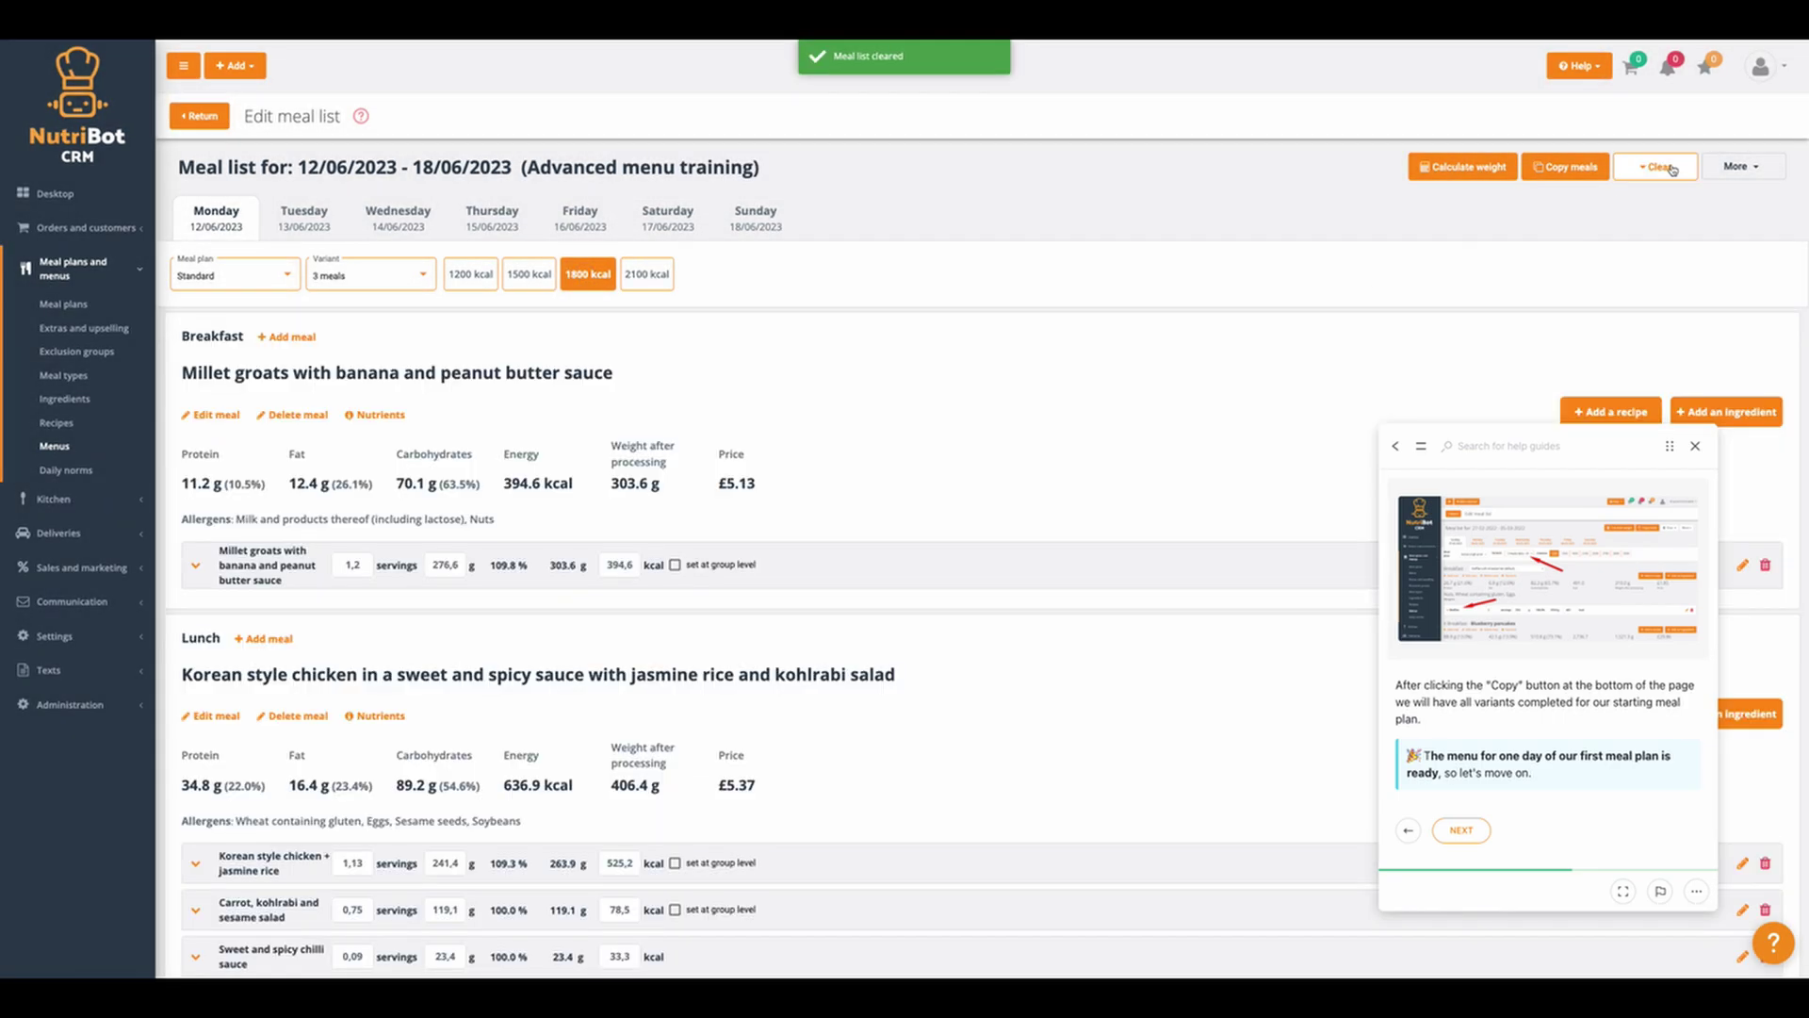
click(1656, 167)
click(1659, 204)
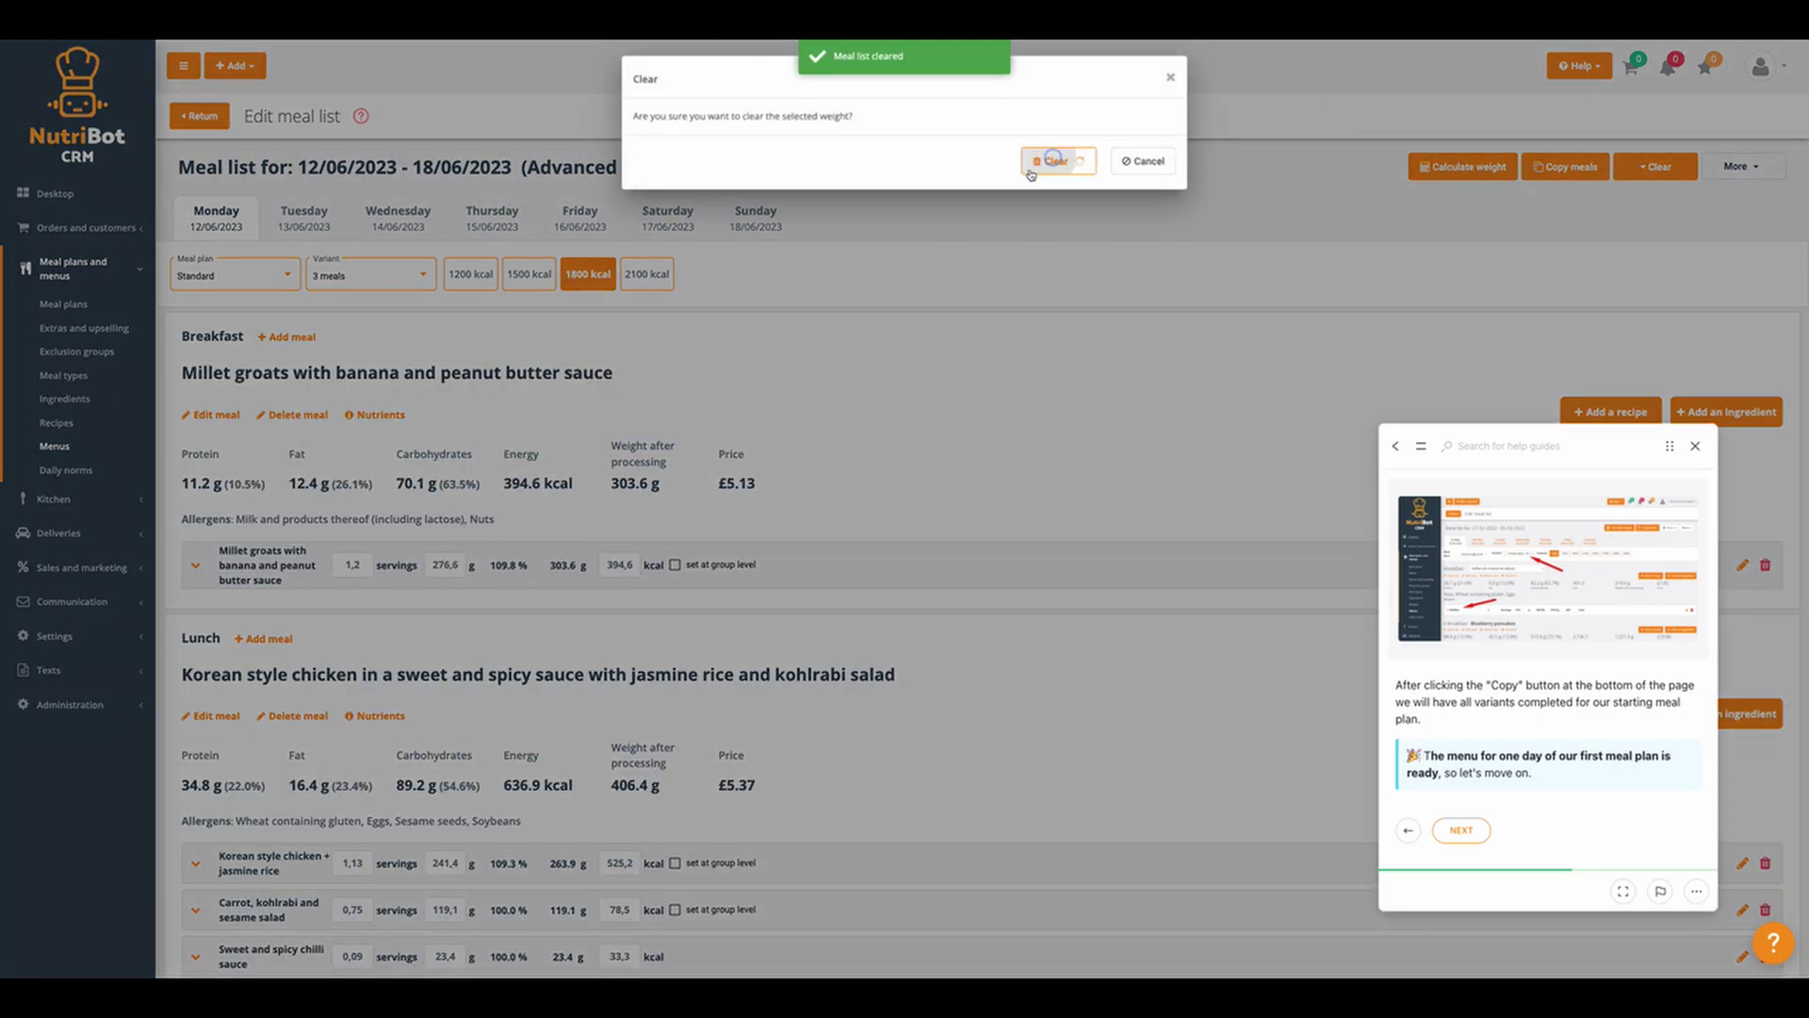
click(1065, 161)
click(530, 273)
click(1686, 168)
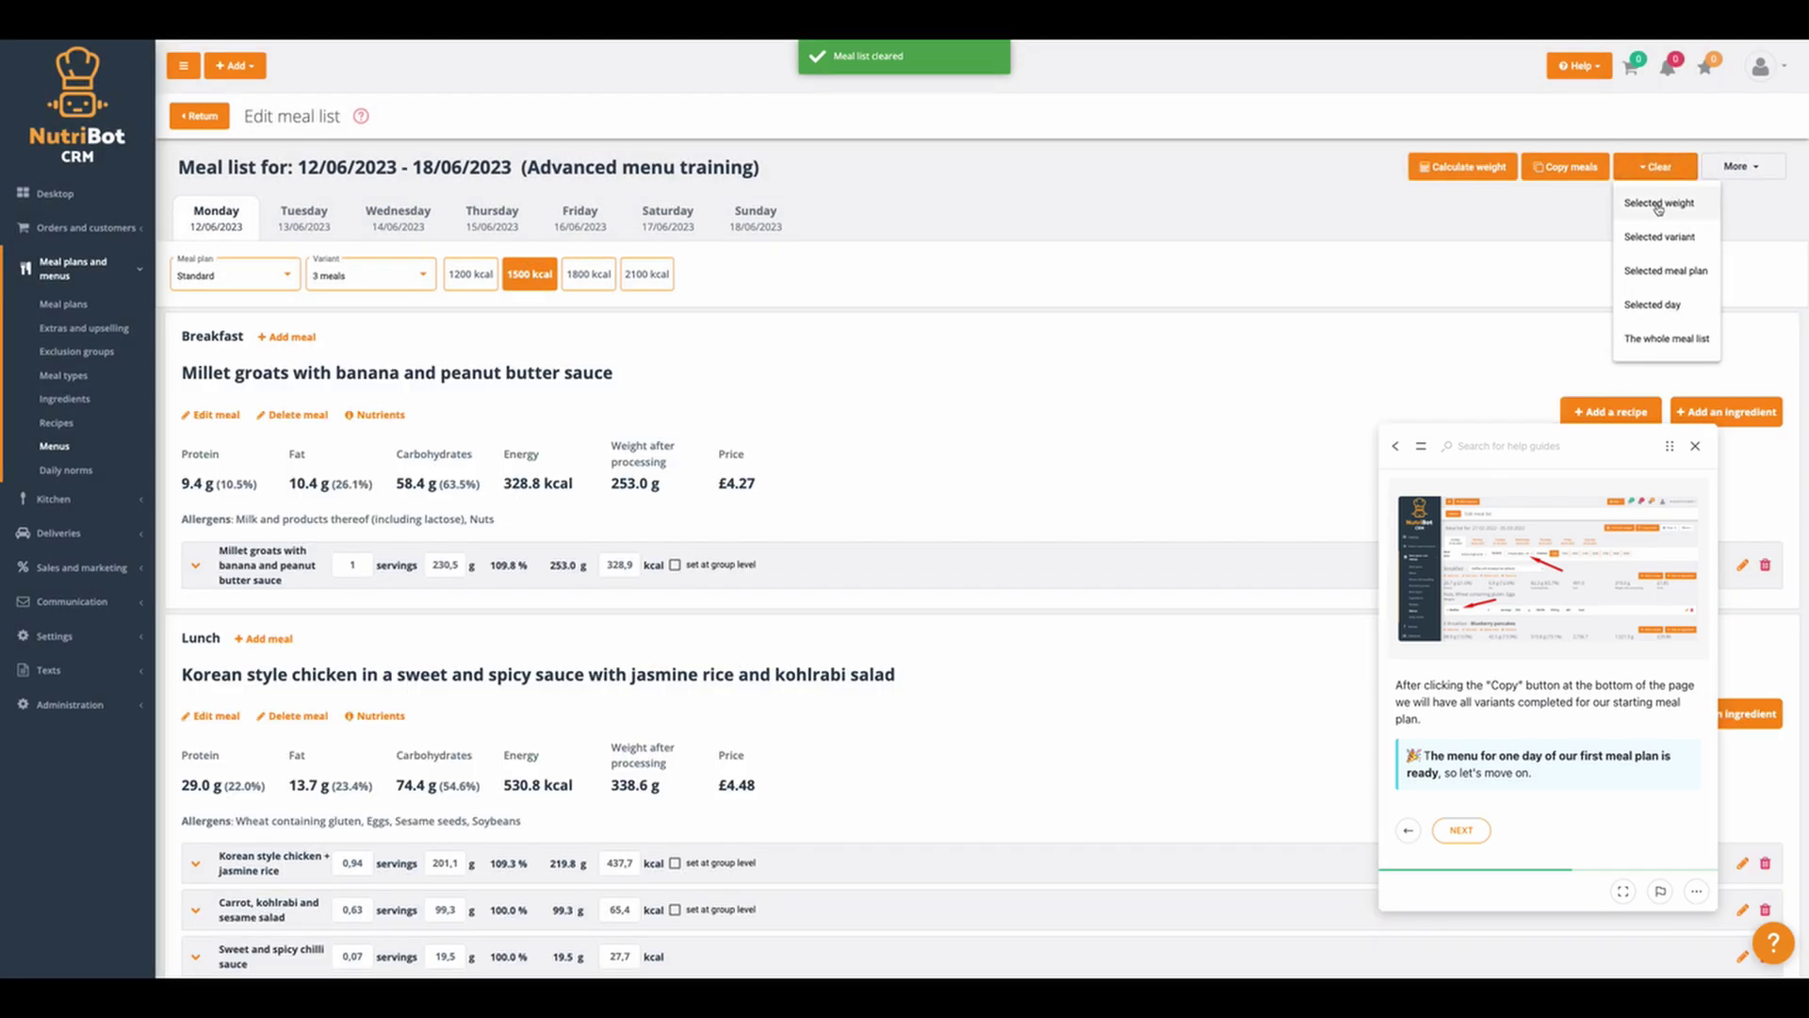
click(1658, 203)
click(1058, 161)
- Examine the 1200 kcal version of the 3 meals variant, including its daily summary
click(468, 274)
scroll(560, 438, down, 1)
scroll(559, 438, down, 6)
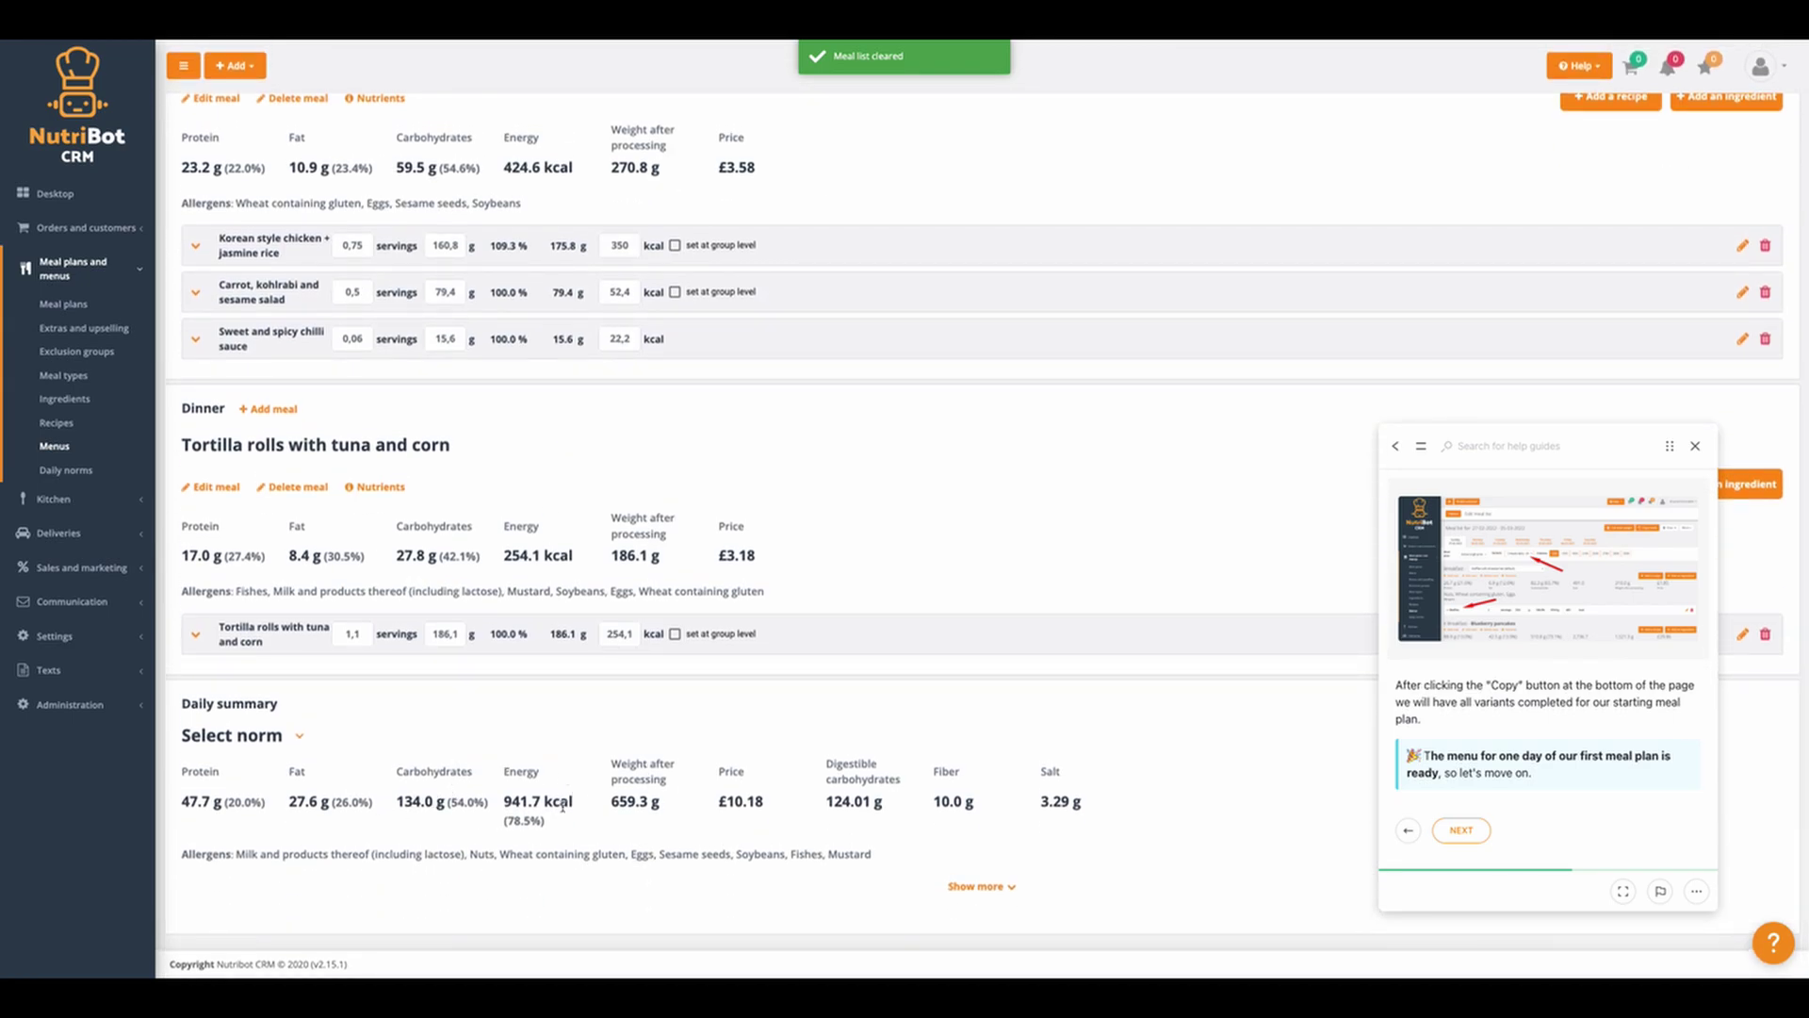
scroll(546, 817, up, 7)
scroll(425, 580, down, 2)
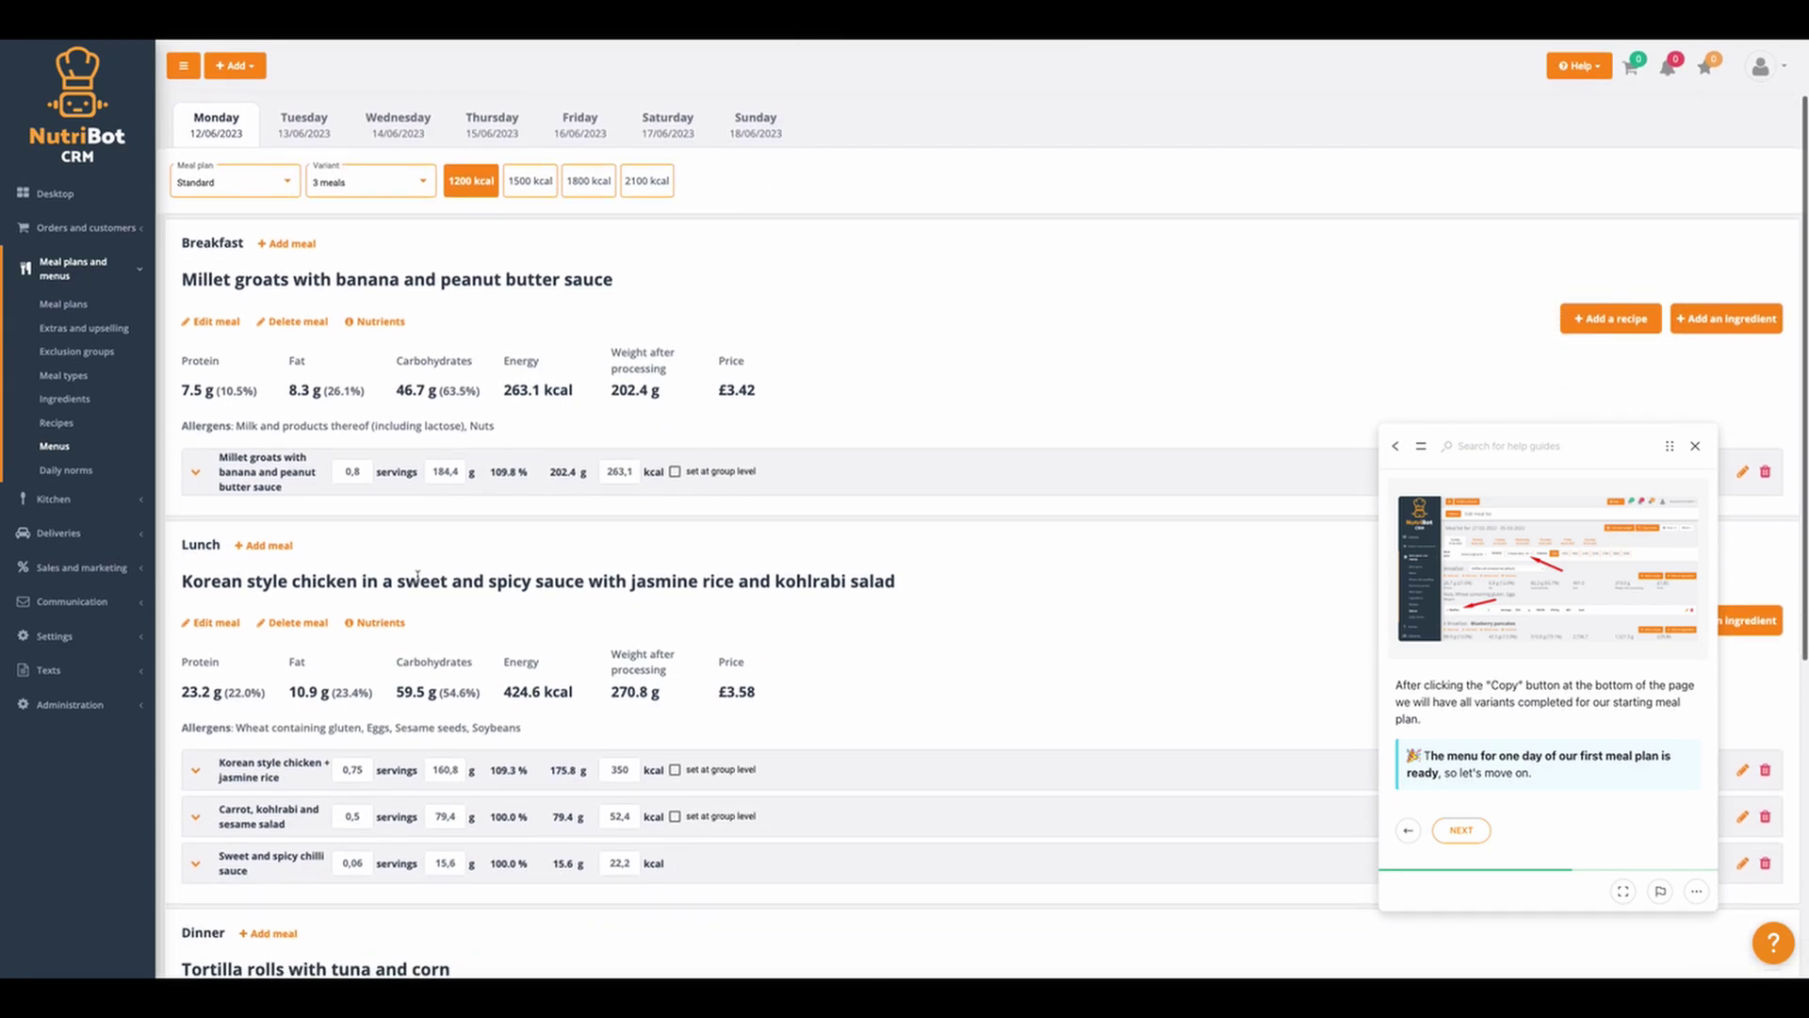
- Compare the millet groats Breakfast servings at 1200 kcal between the 3 meals and 5 meals variants
click(351, 471)
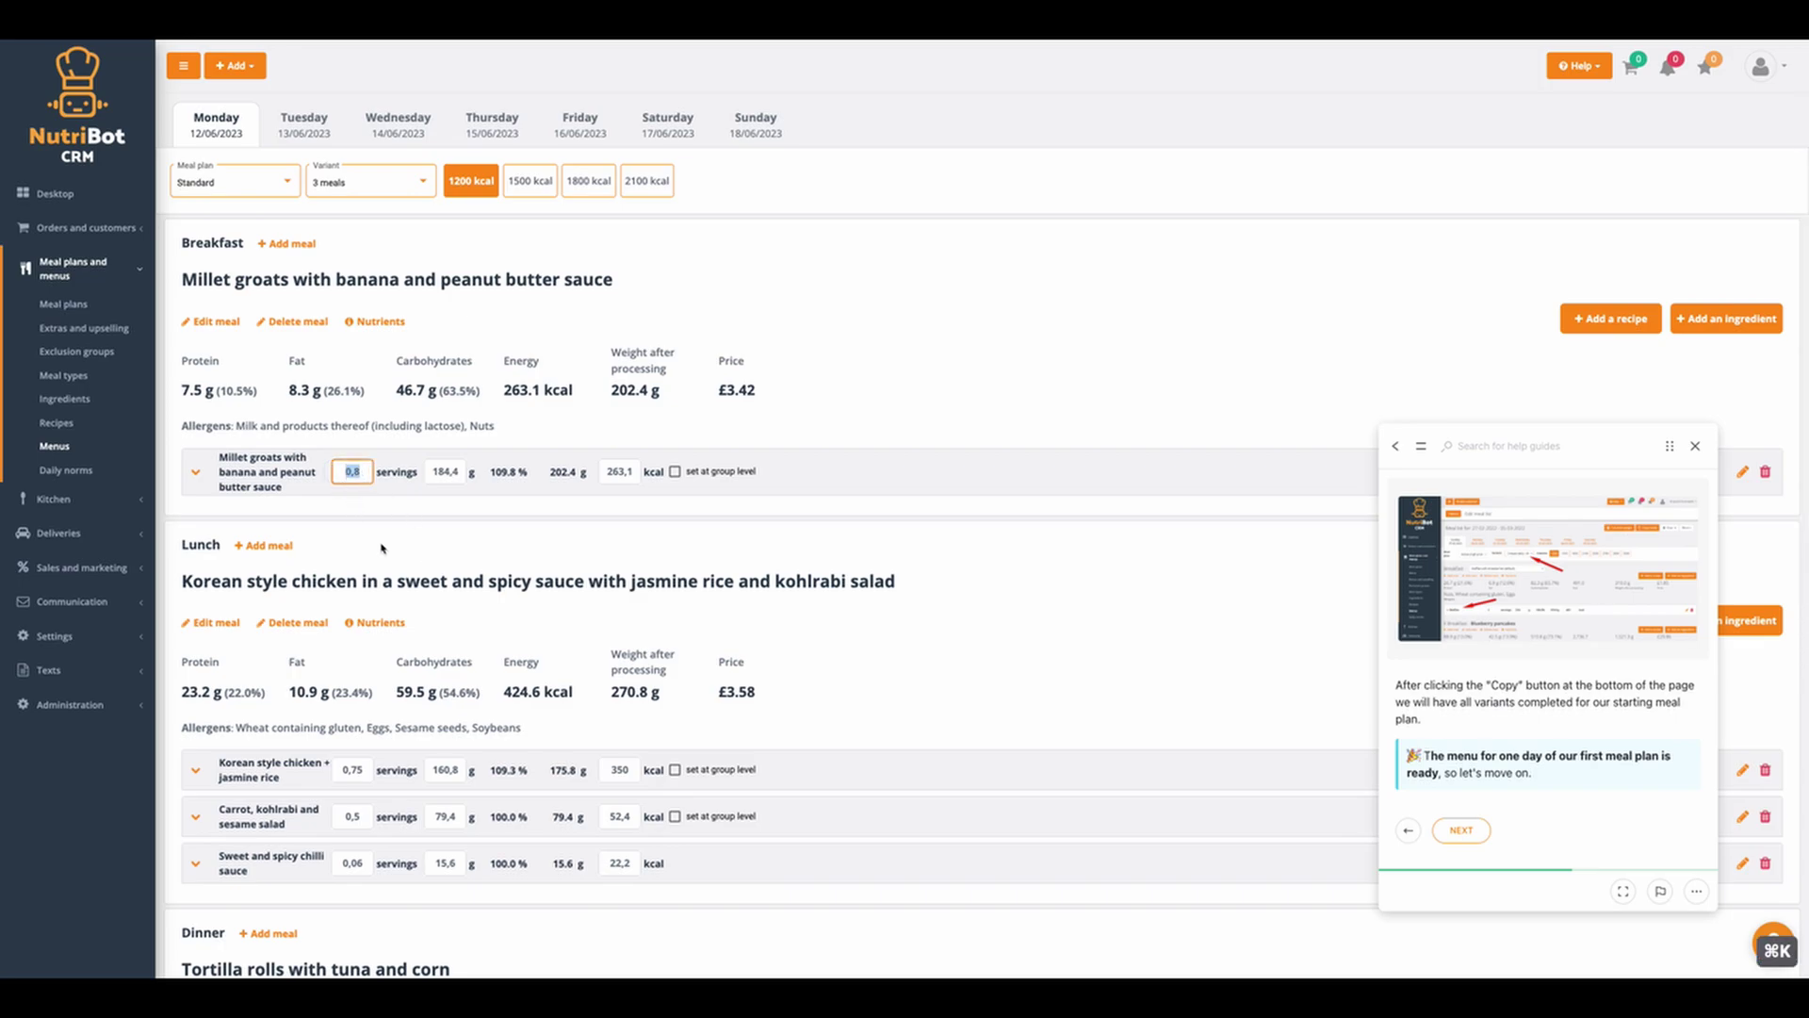
click(369, 183)
click(356, 158)
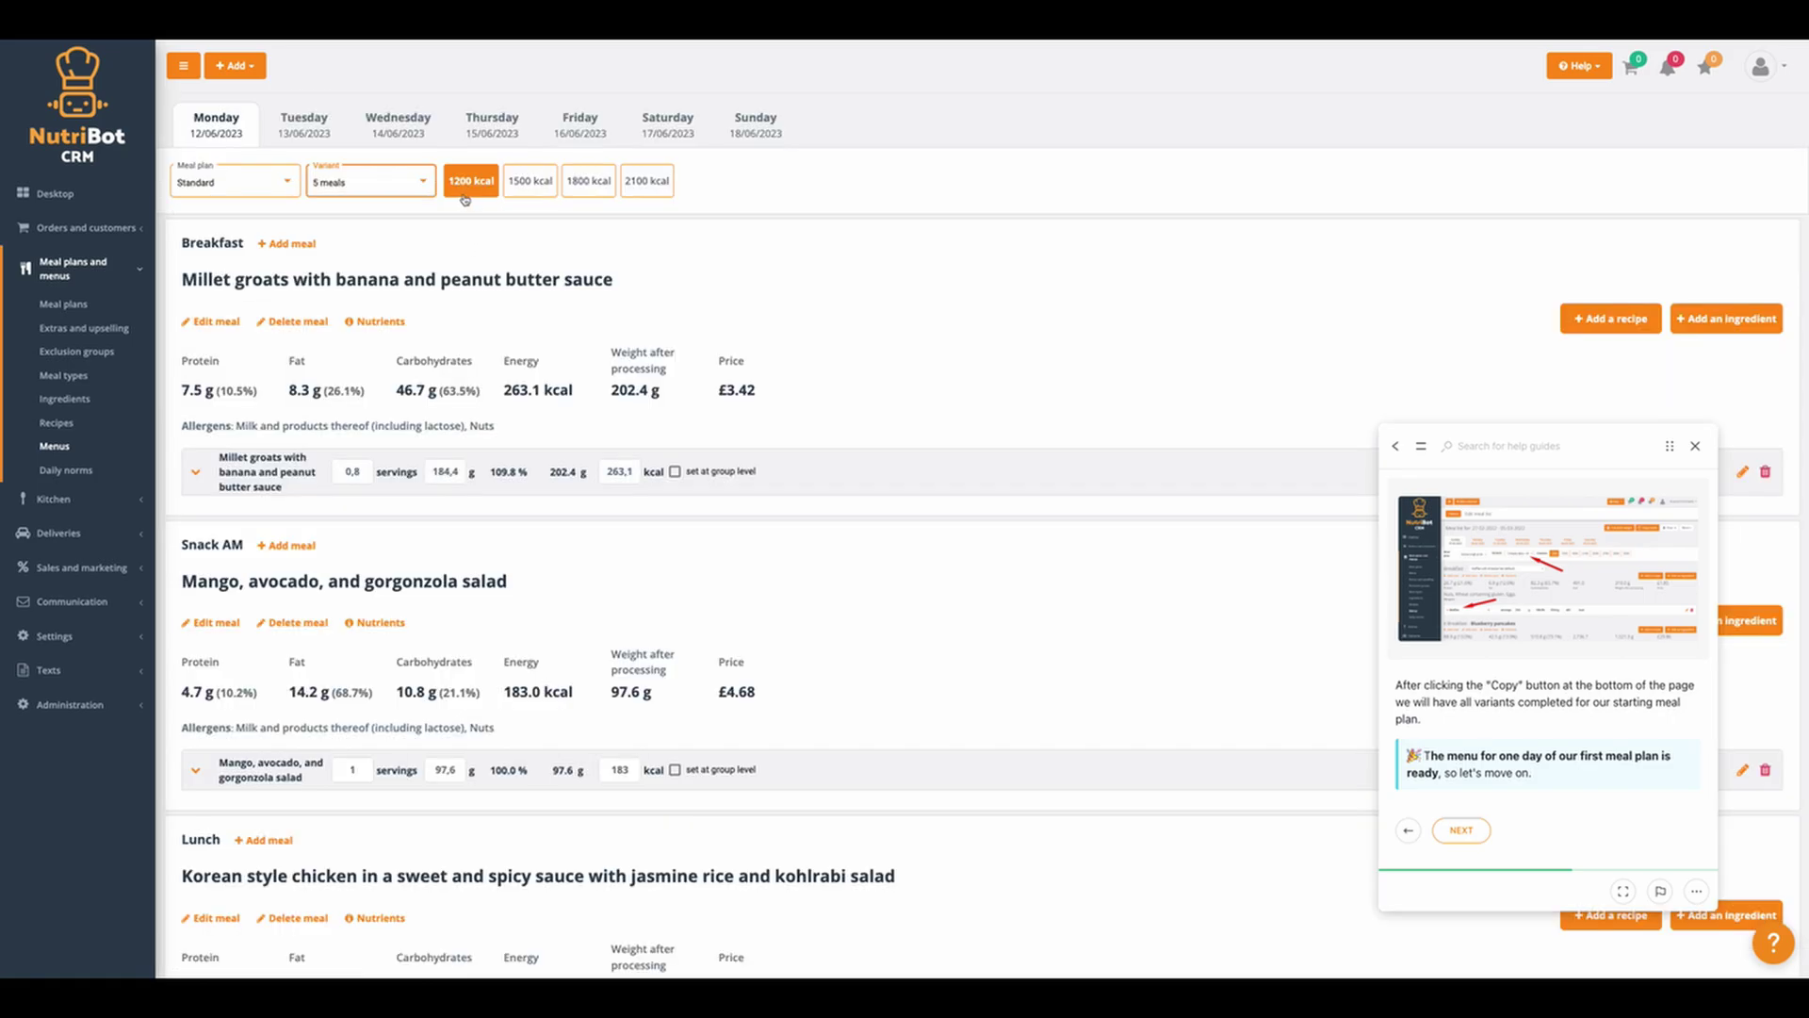
click(389, 184)
click(377, 209)
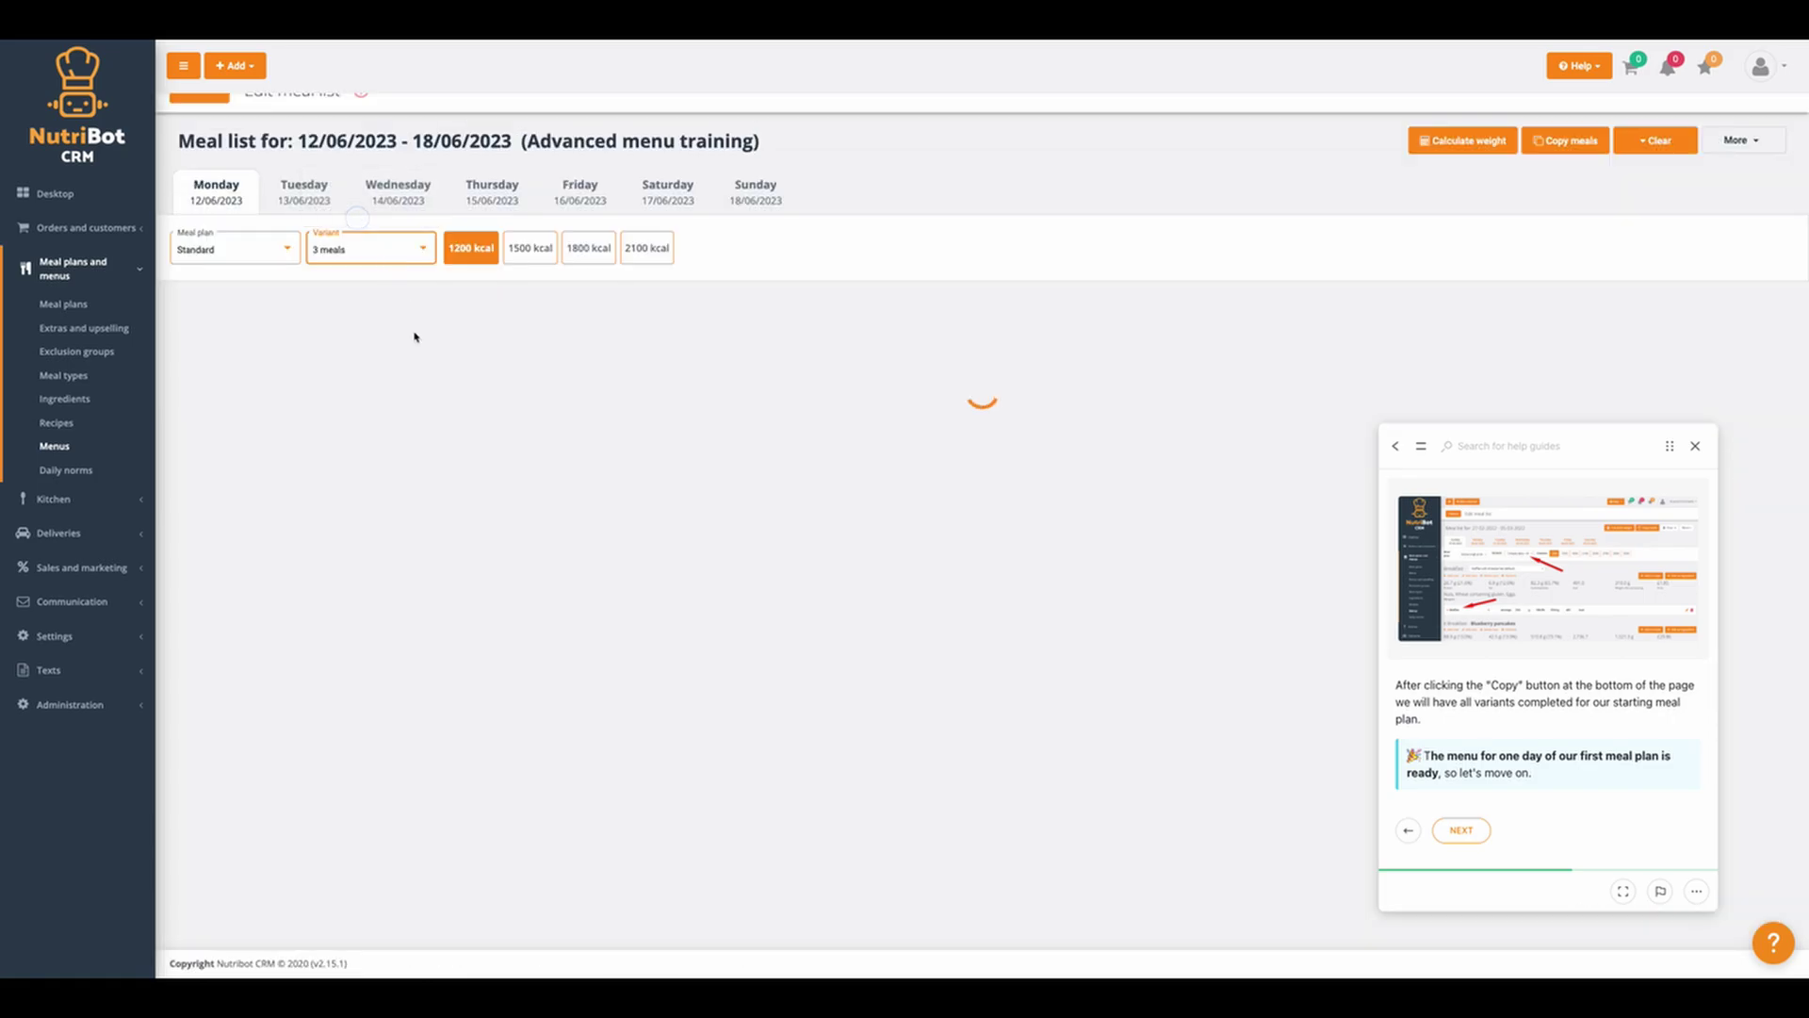
- Set the millet groats Breakfast to 1 serving in the 1200 kcal version of Monday's 3 meals variant
key(super+k)
click(357, 480)
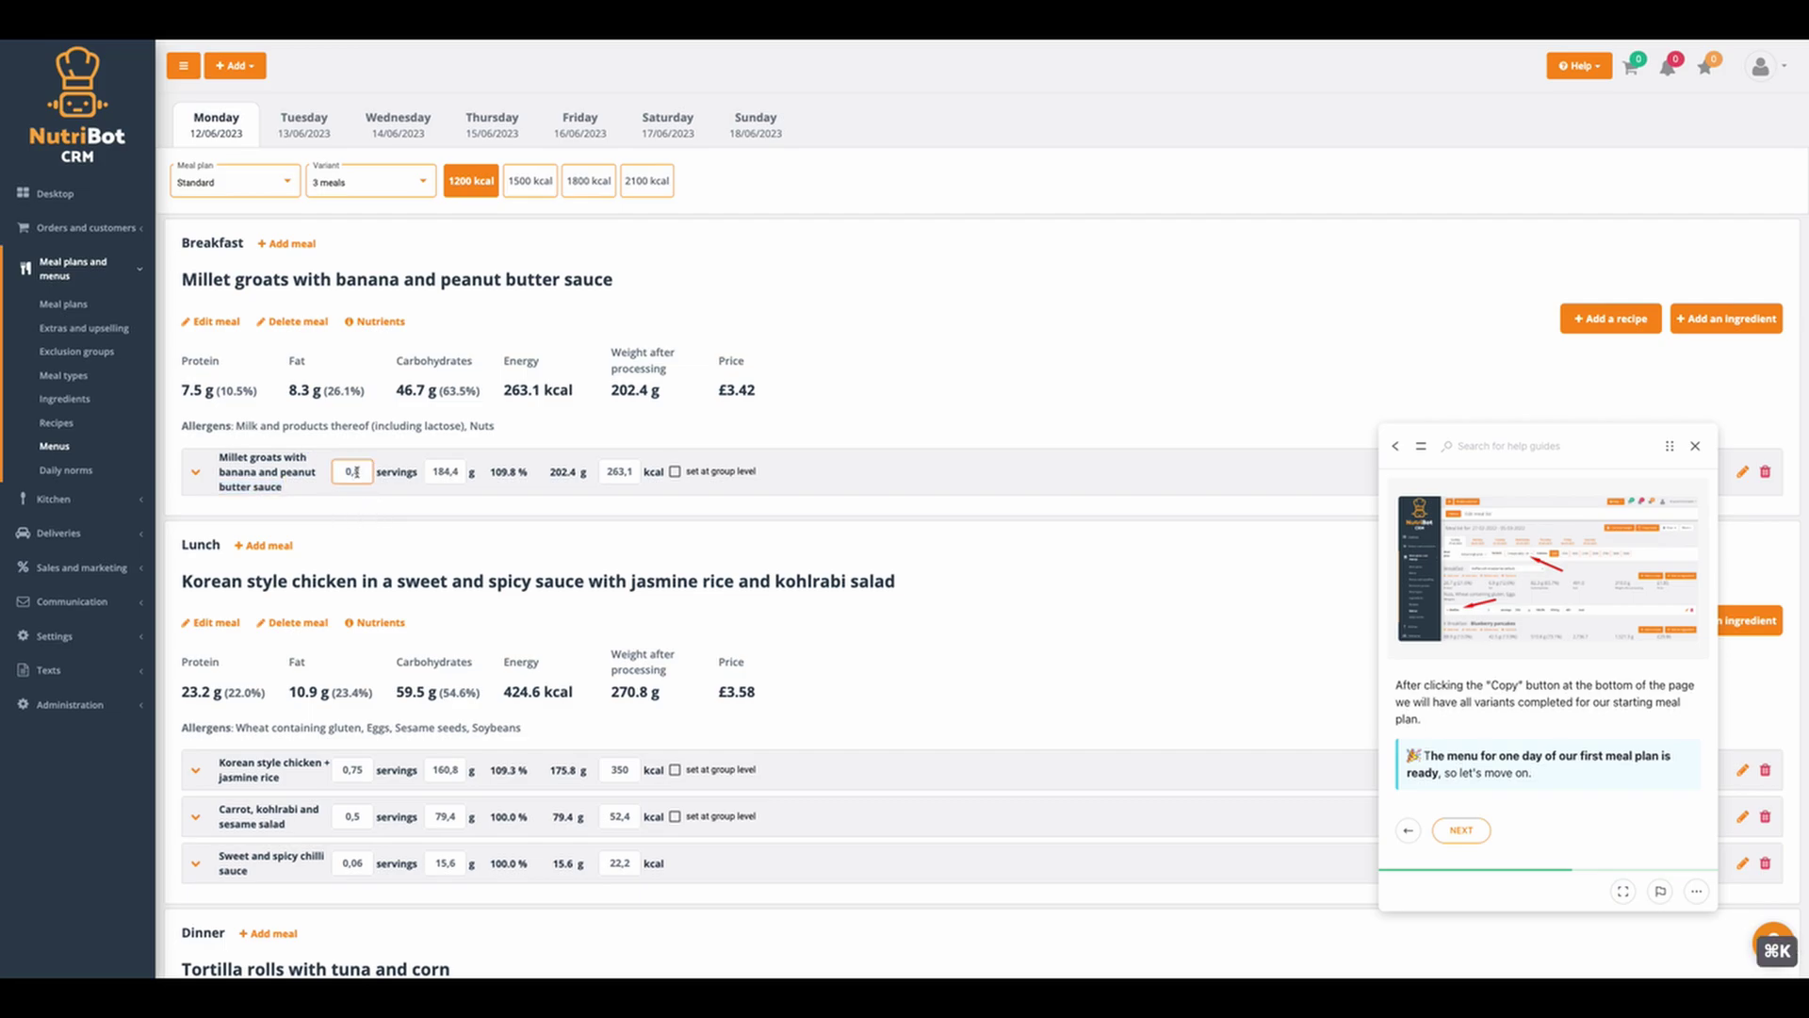
text(1)
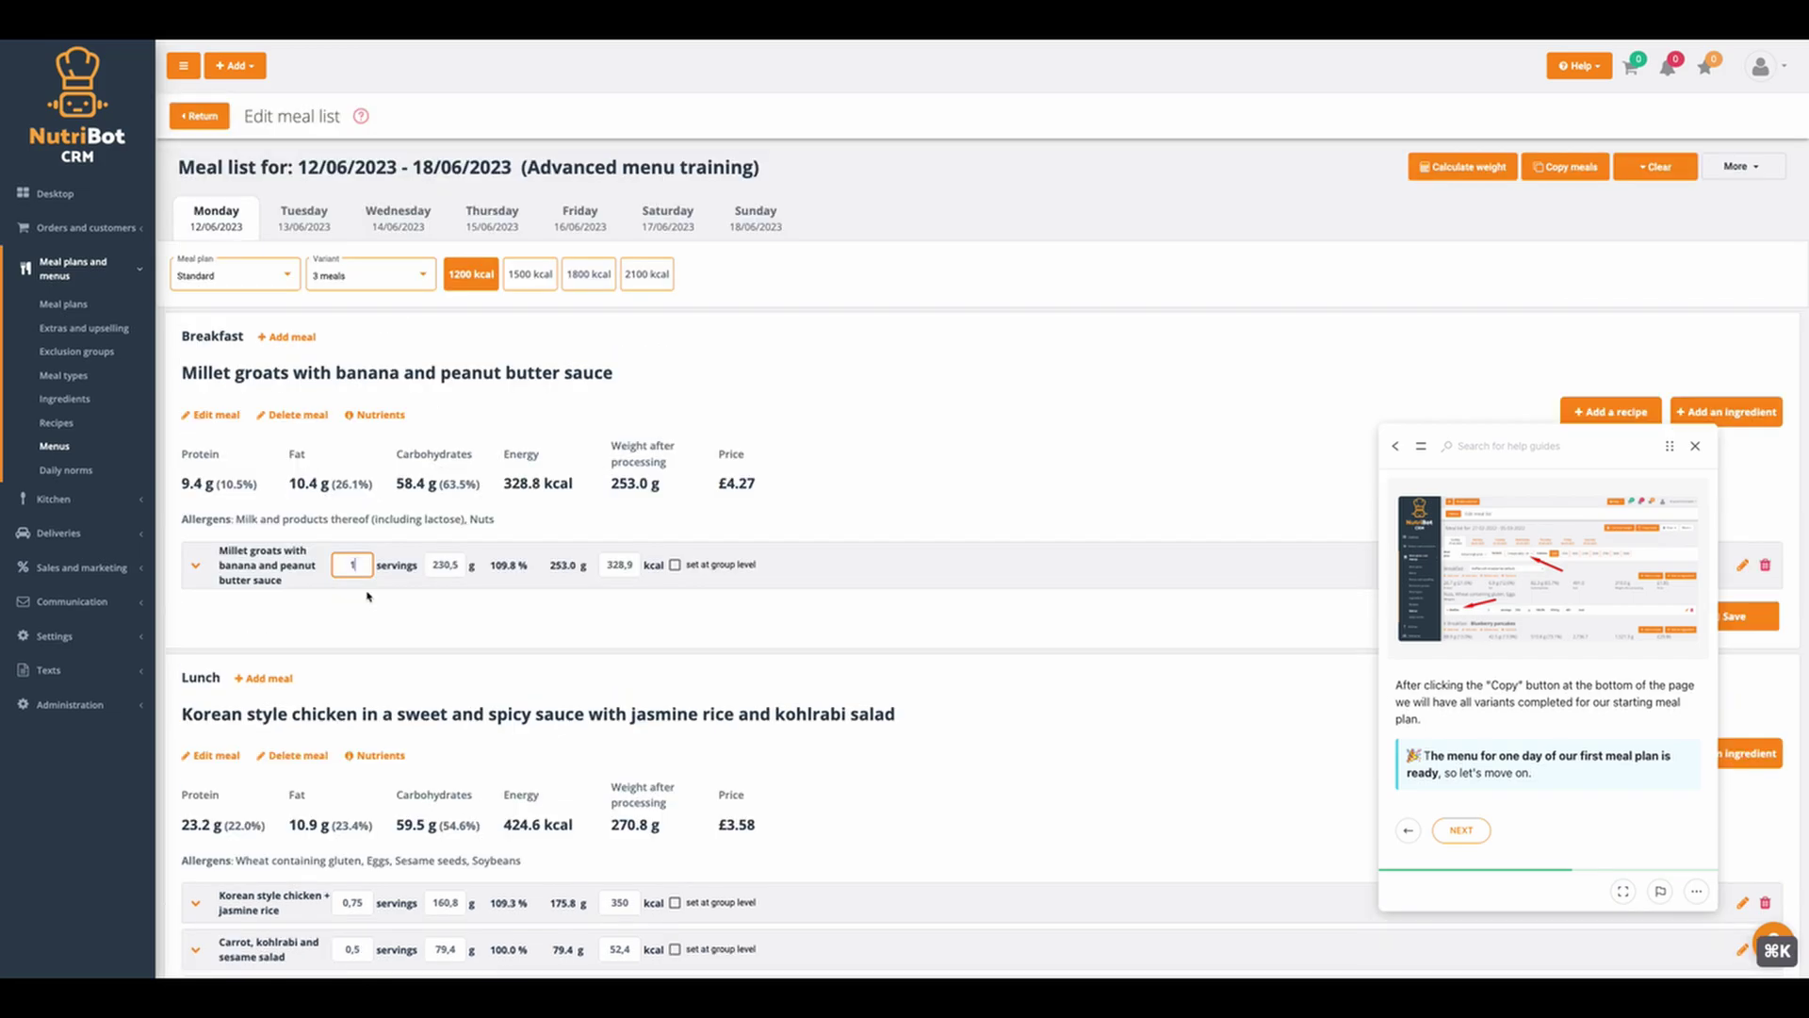
- Set Lunch to 1 serving of Korean style chicken with jasmine rice and 0,6 servings of carrot, kohlrabi and sesame salad
scroll(405, 564, down, 2)
scroll(405, 564, down, 1)
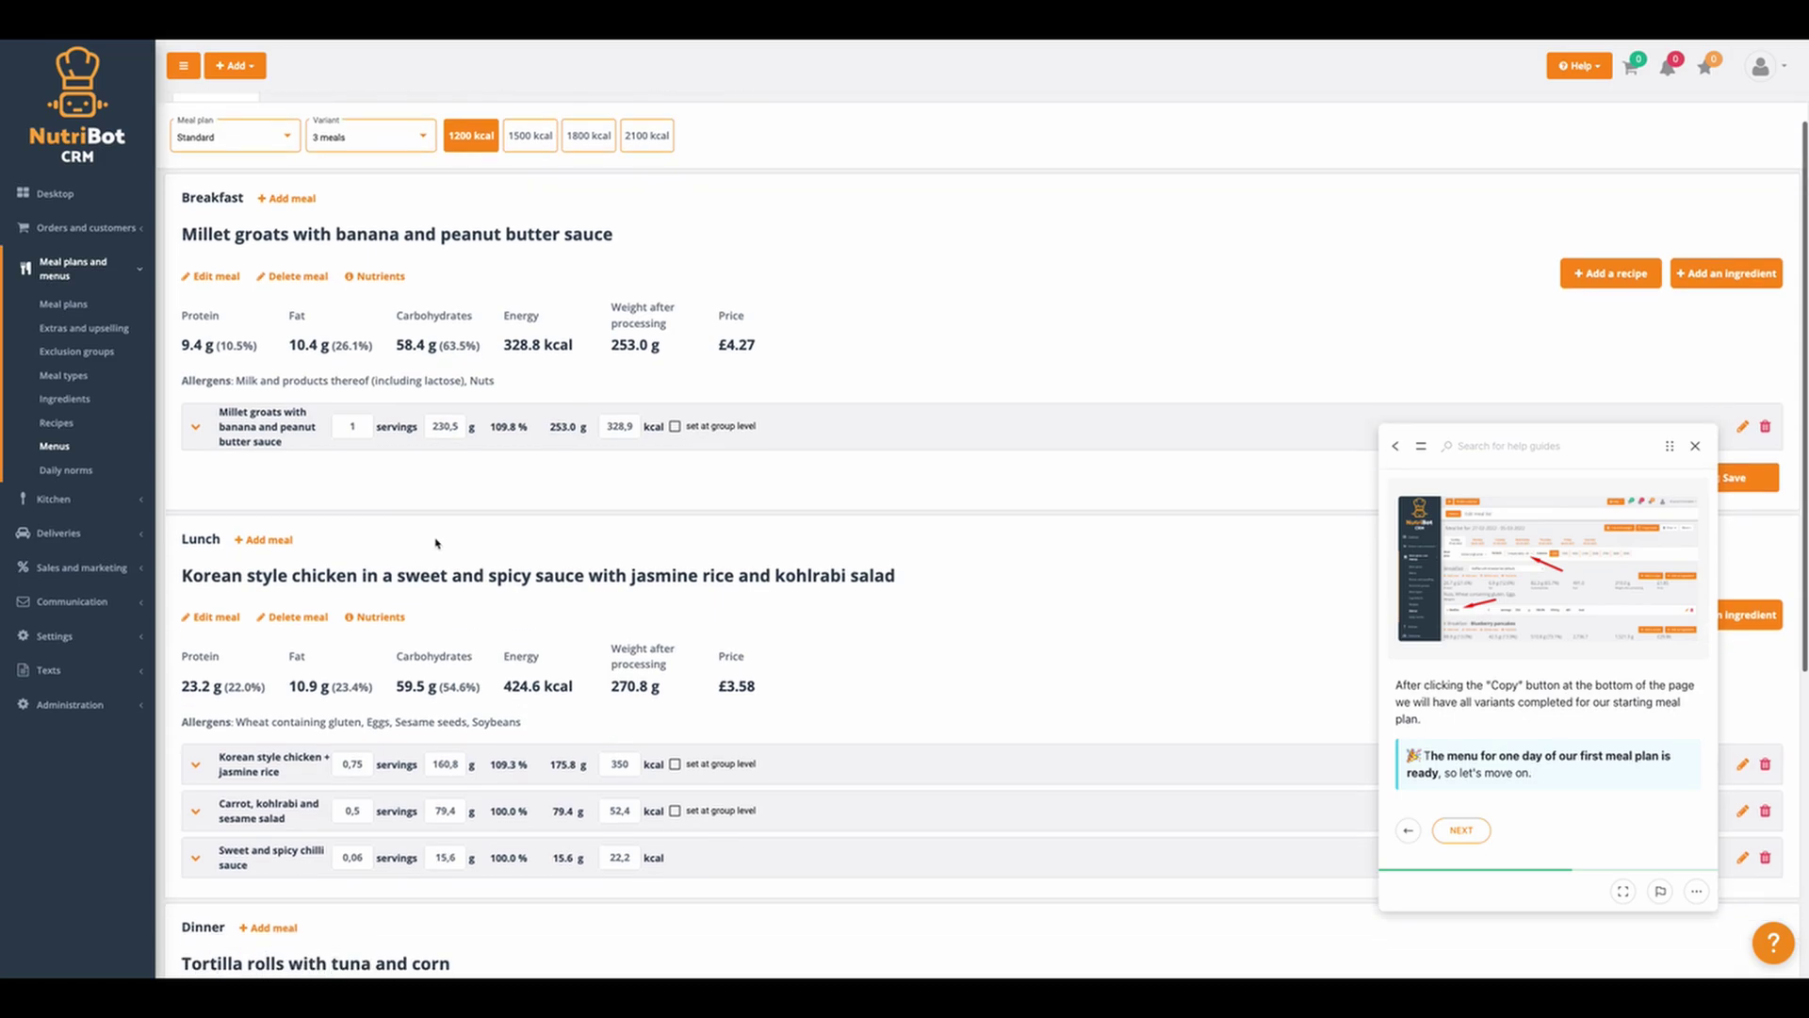
scroll(697, 535, down, 4)
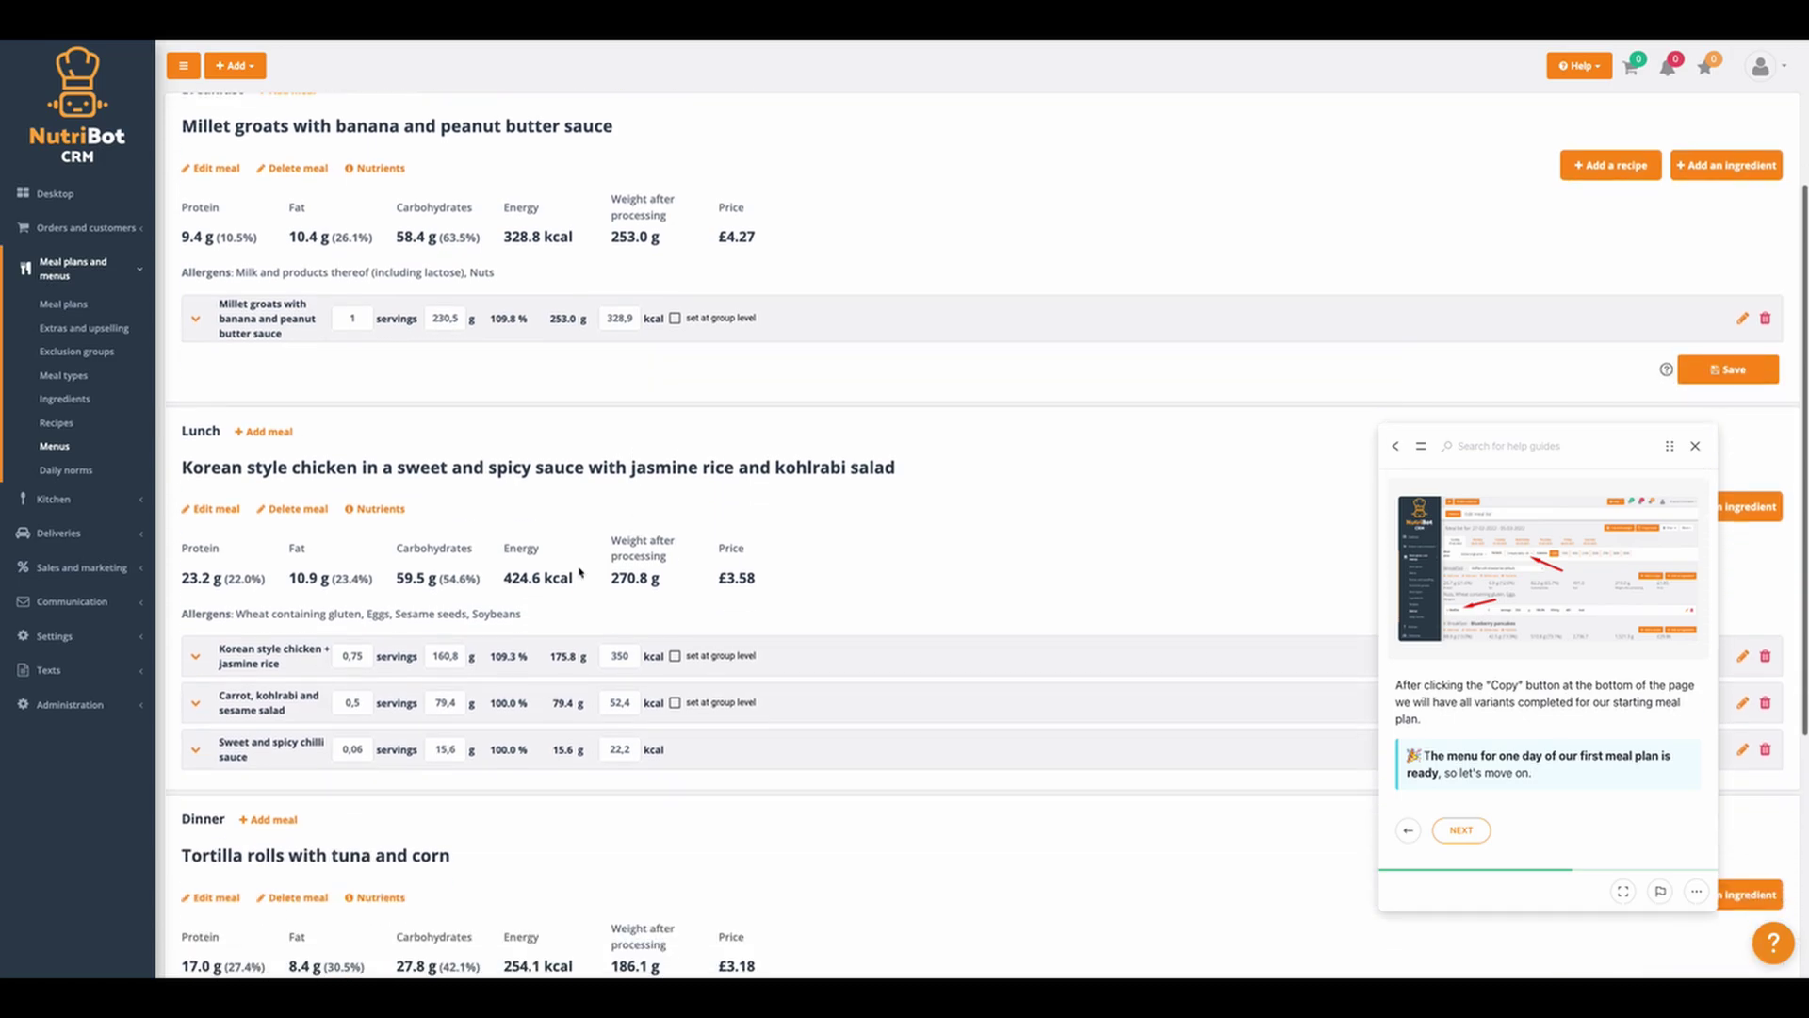
click(364, 472)
double_click(354, 467)
text(1)
double_click(353, 514)
text(0,)
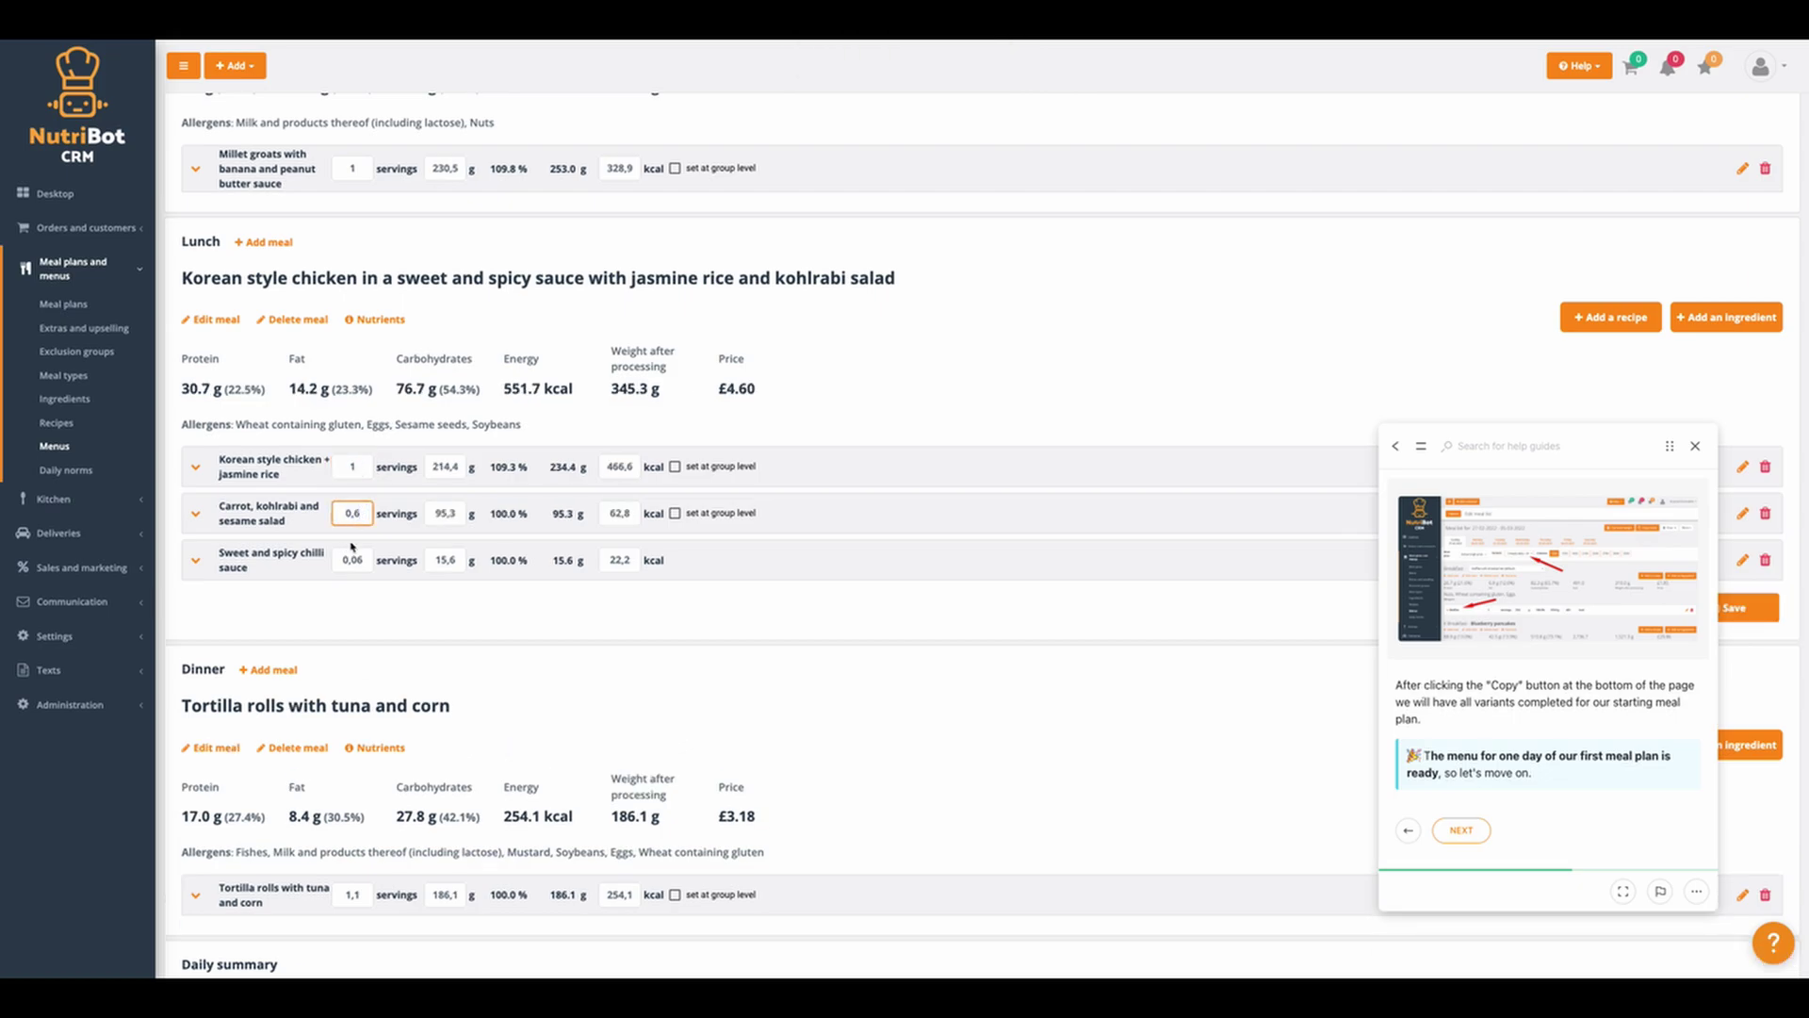
text(6)
- Set the tortilla rolls with tuna and corn at Dinner to 1,4 servings and save the change
scroll(573, 620, down, 3)
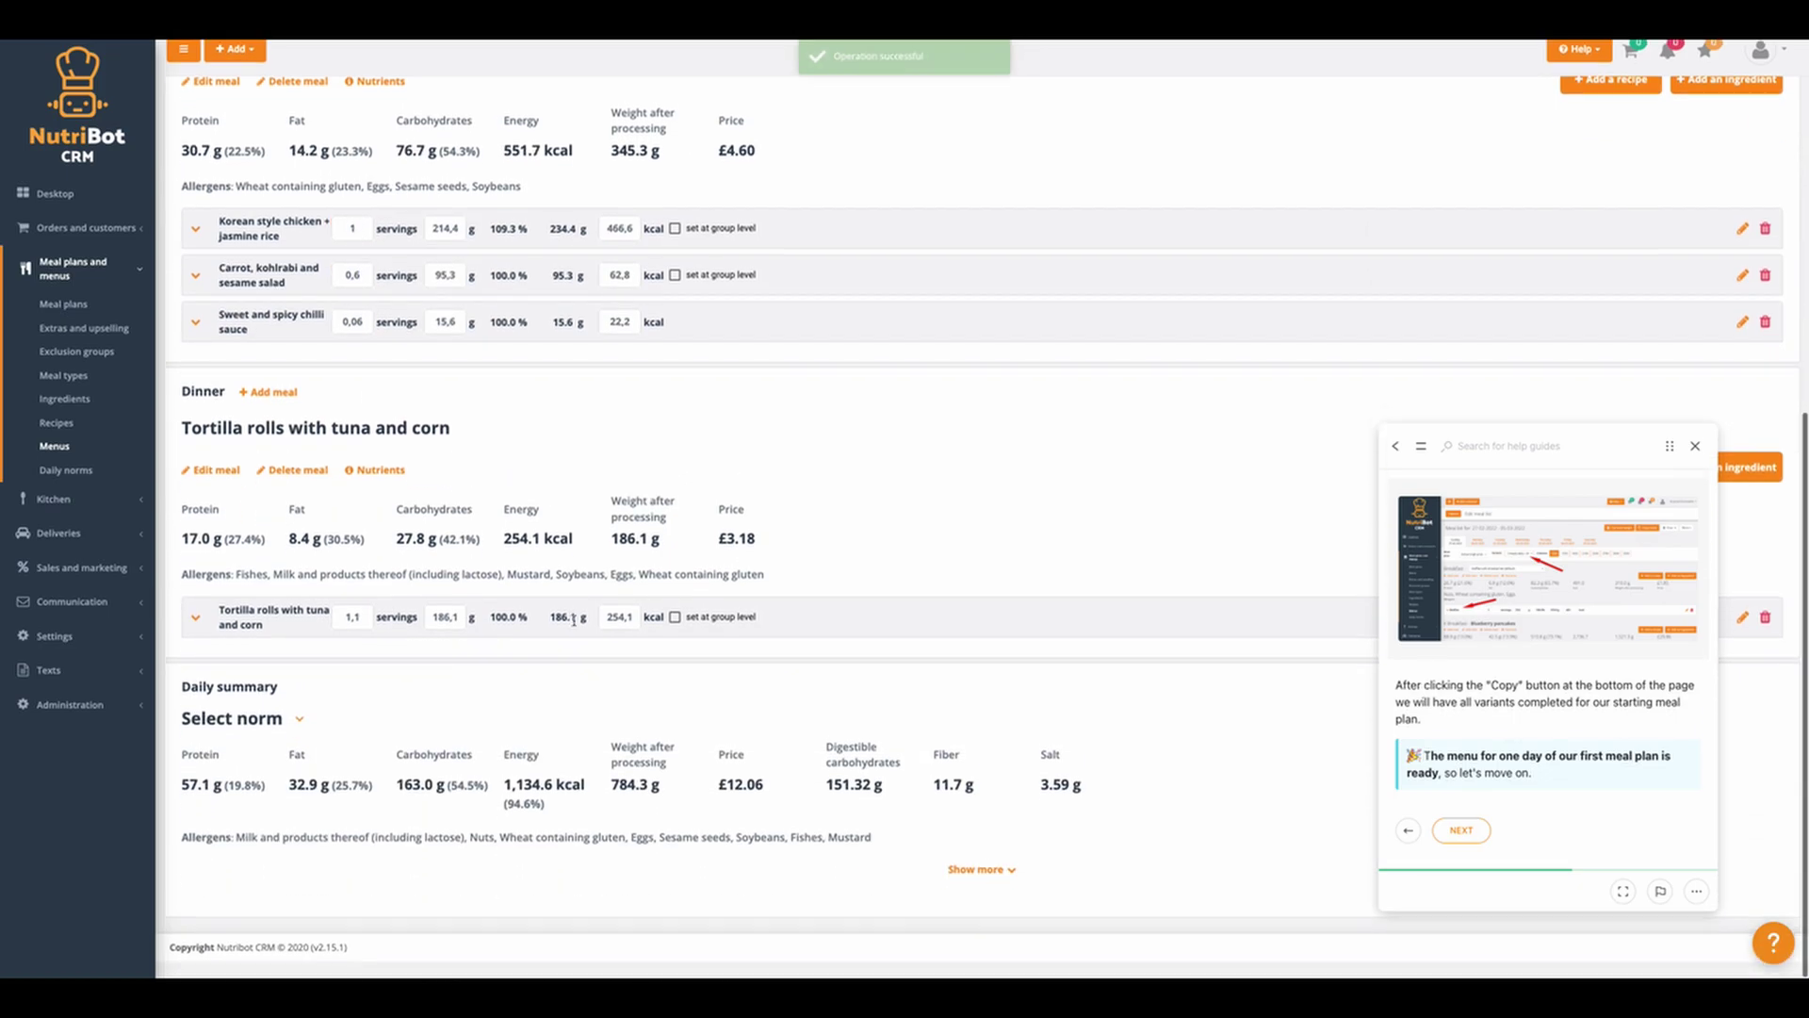
double_click(353, 633)
text(1,4)
click(411, 689)
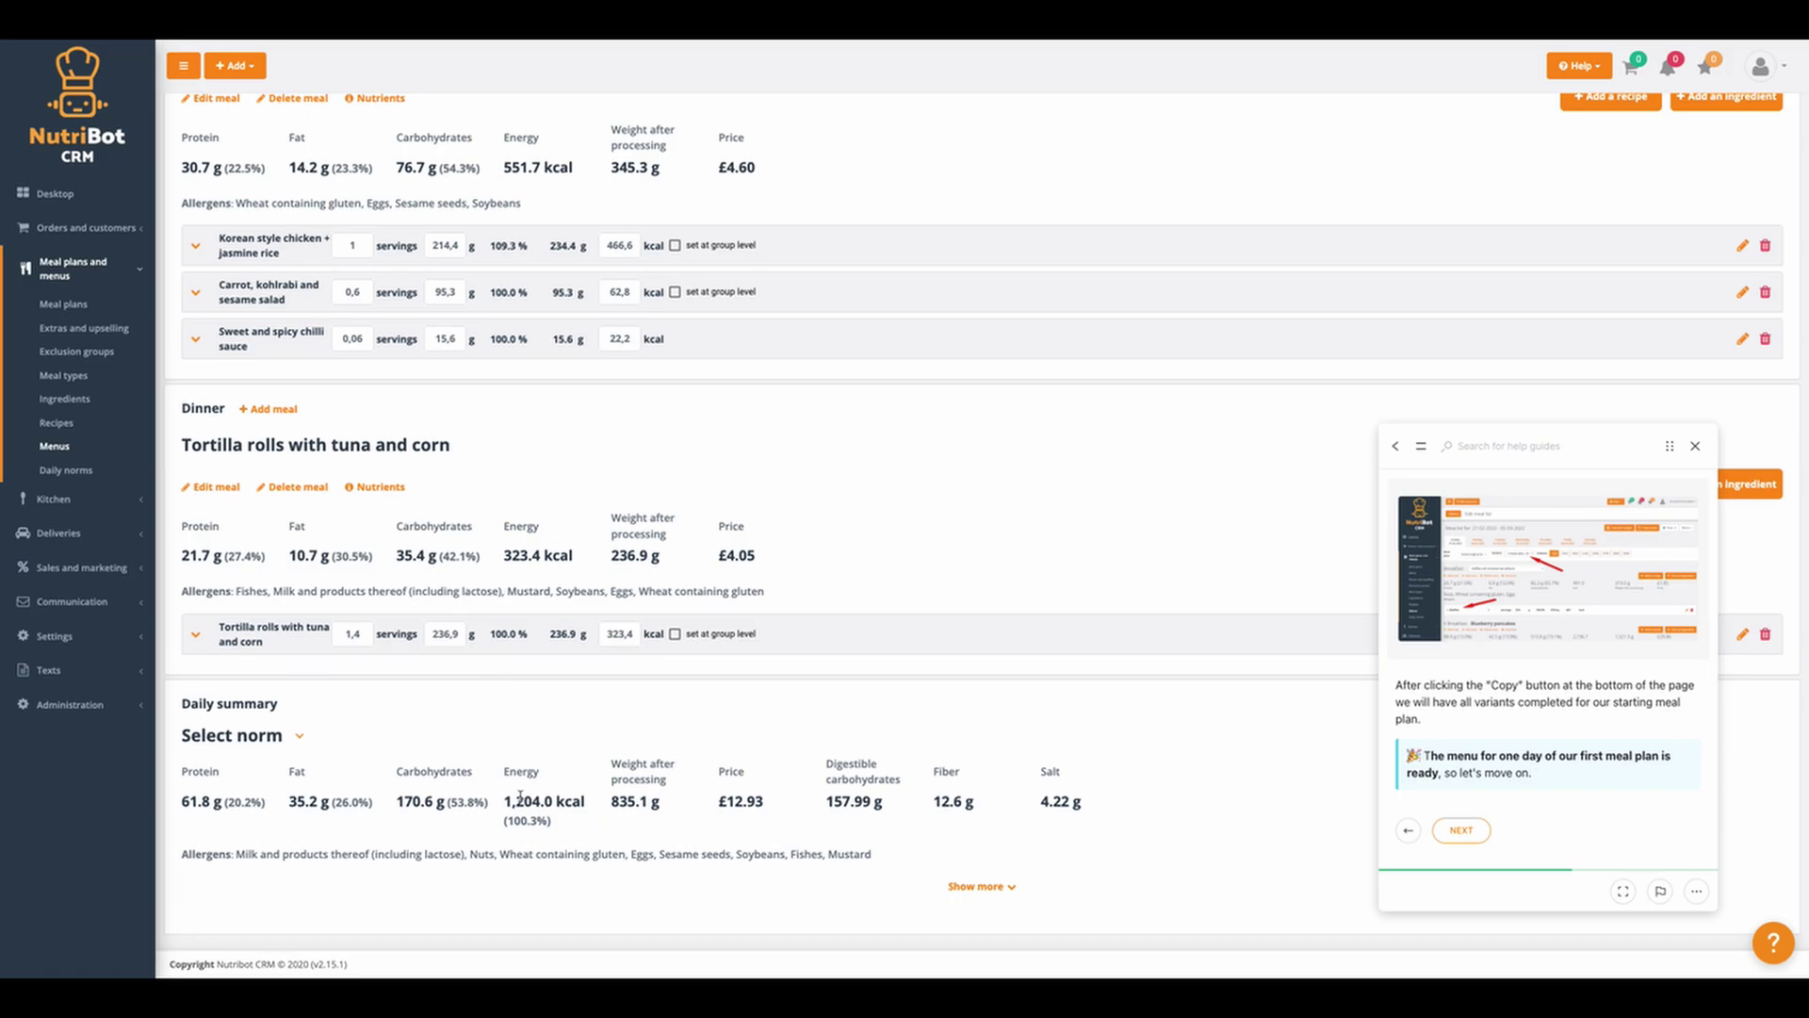
- Recalculate the meal weights of the 1200 kcal 3 meals variant to the other caloric limits
scroll(539, 770, up, 8)
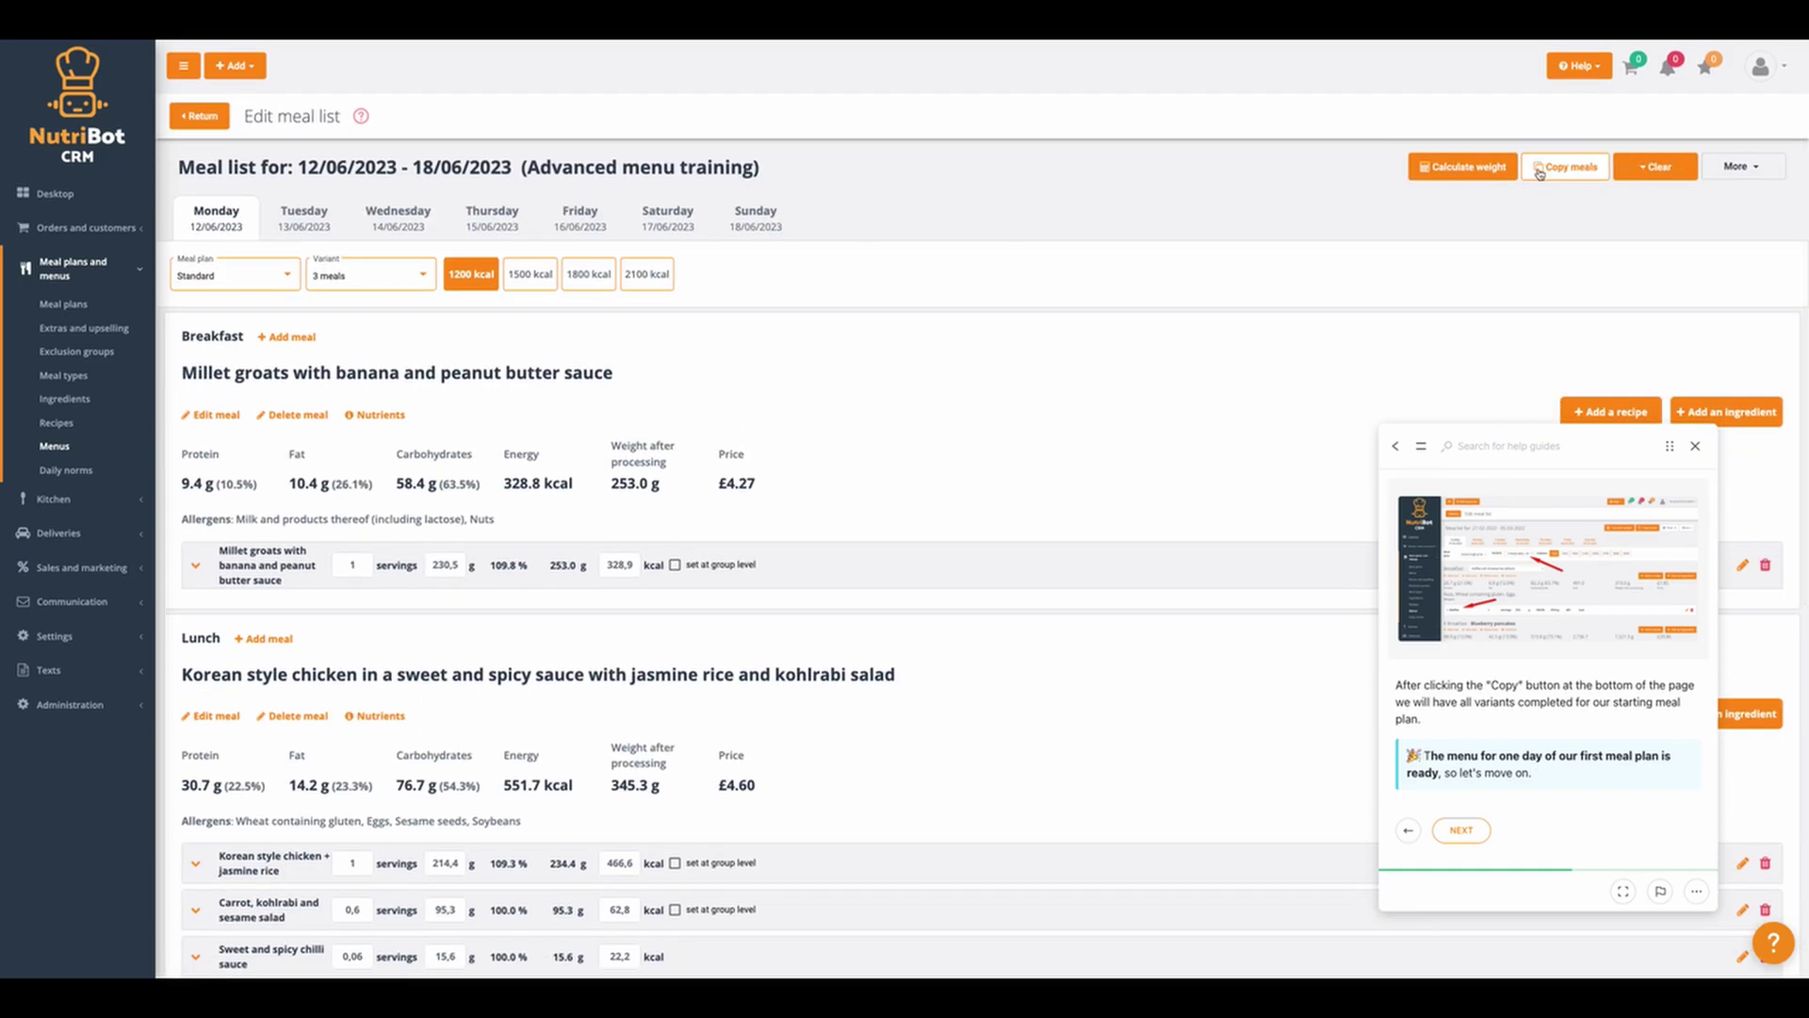
click(1476, 160)
click(567, 115)
click(1118, 403)
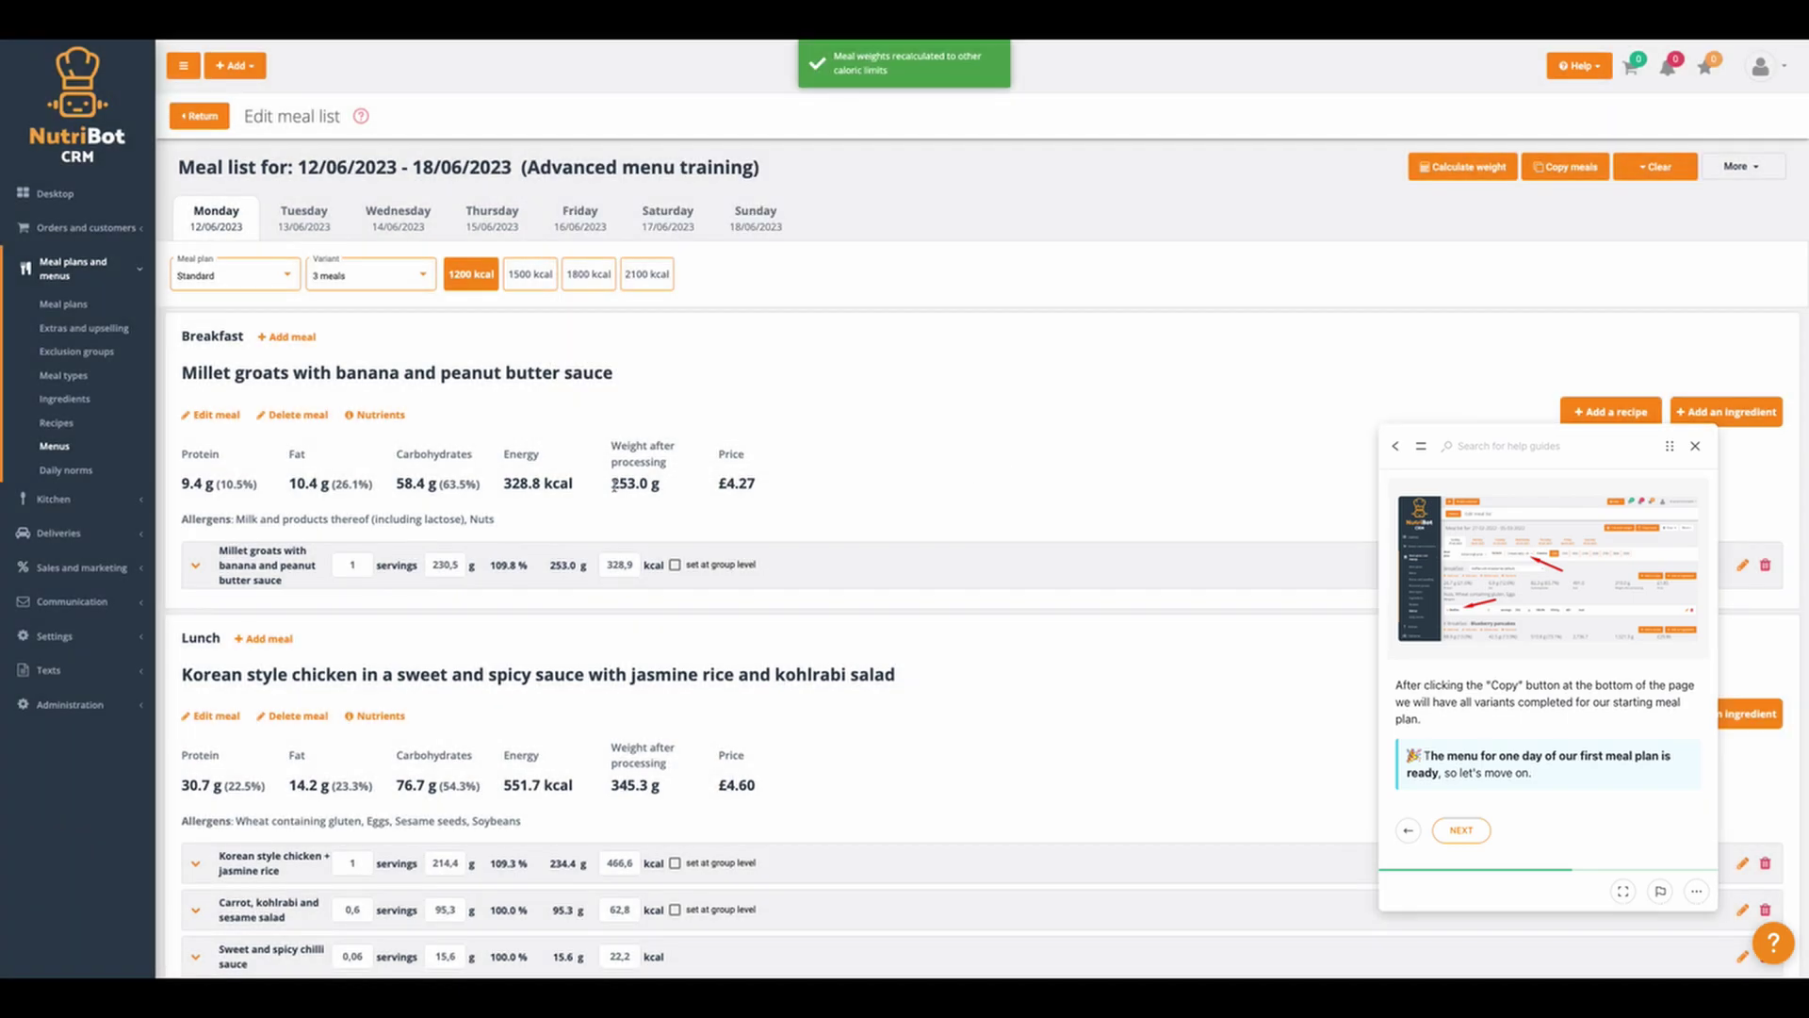
- Compare the recalculated 2100 kcal portions of the 3 meals variant with those of the 5 meals variant
click(650, 276)
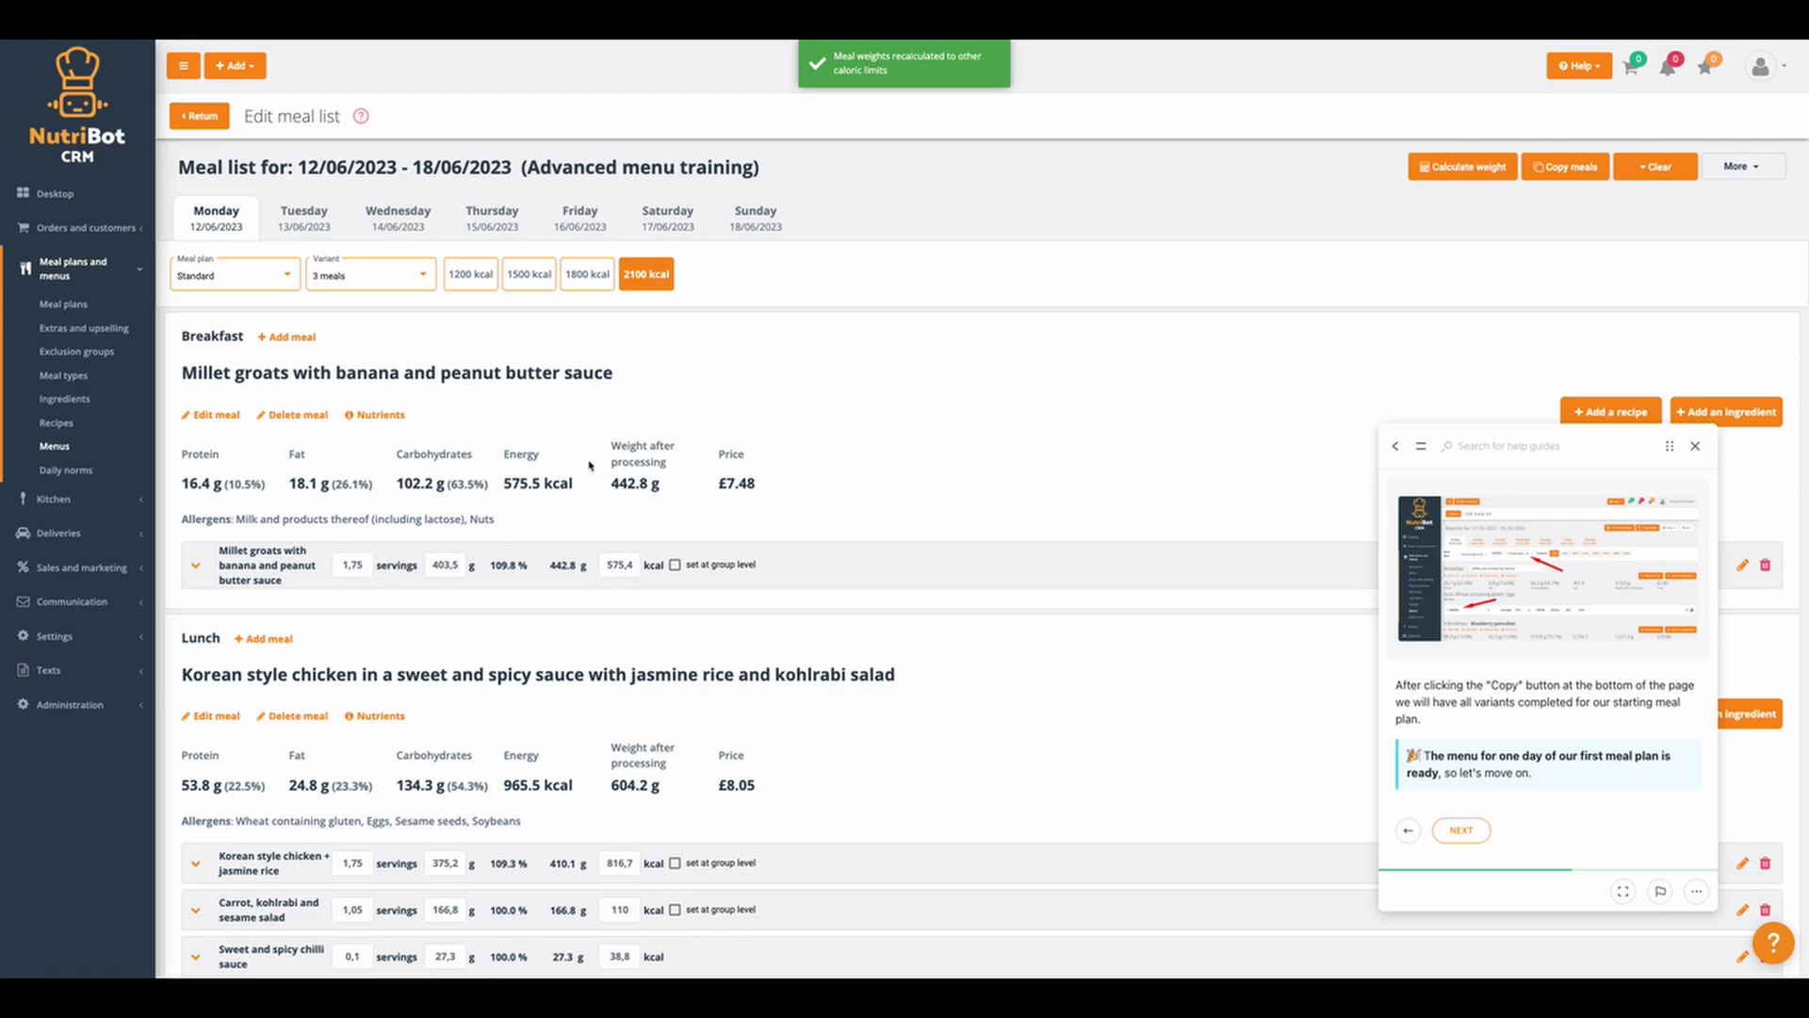
scroll(536, 619, down, 1)
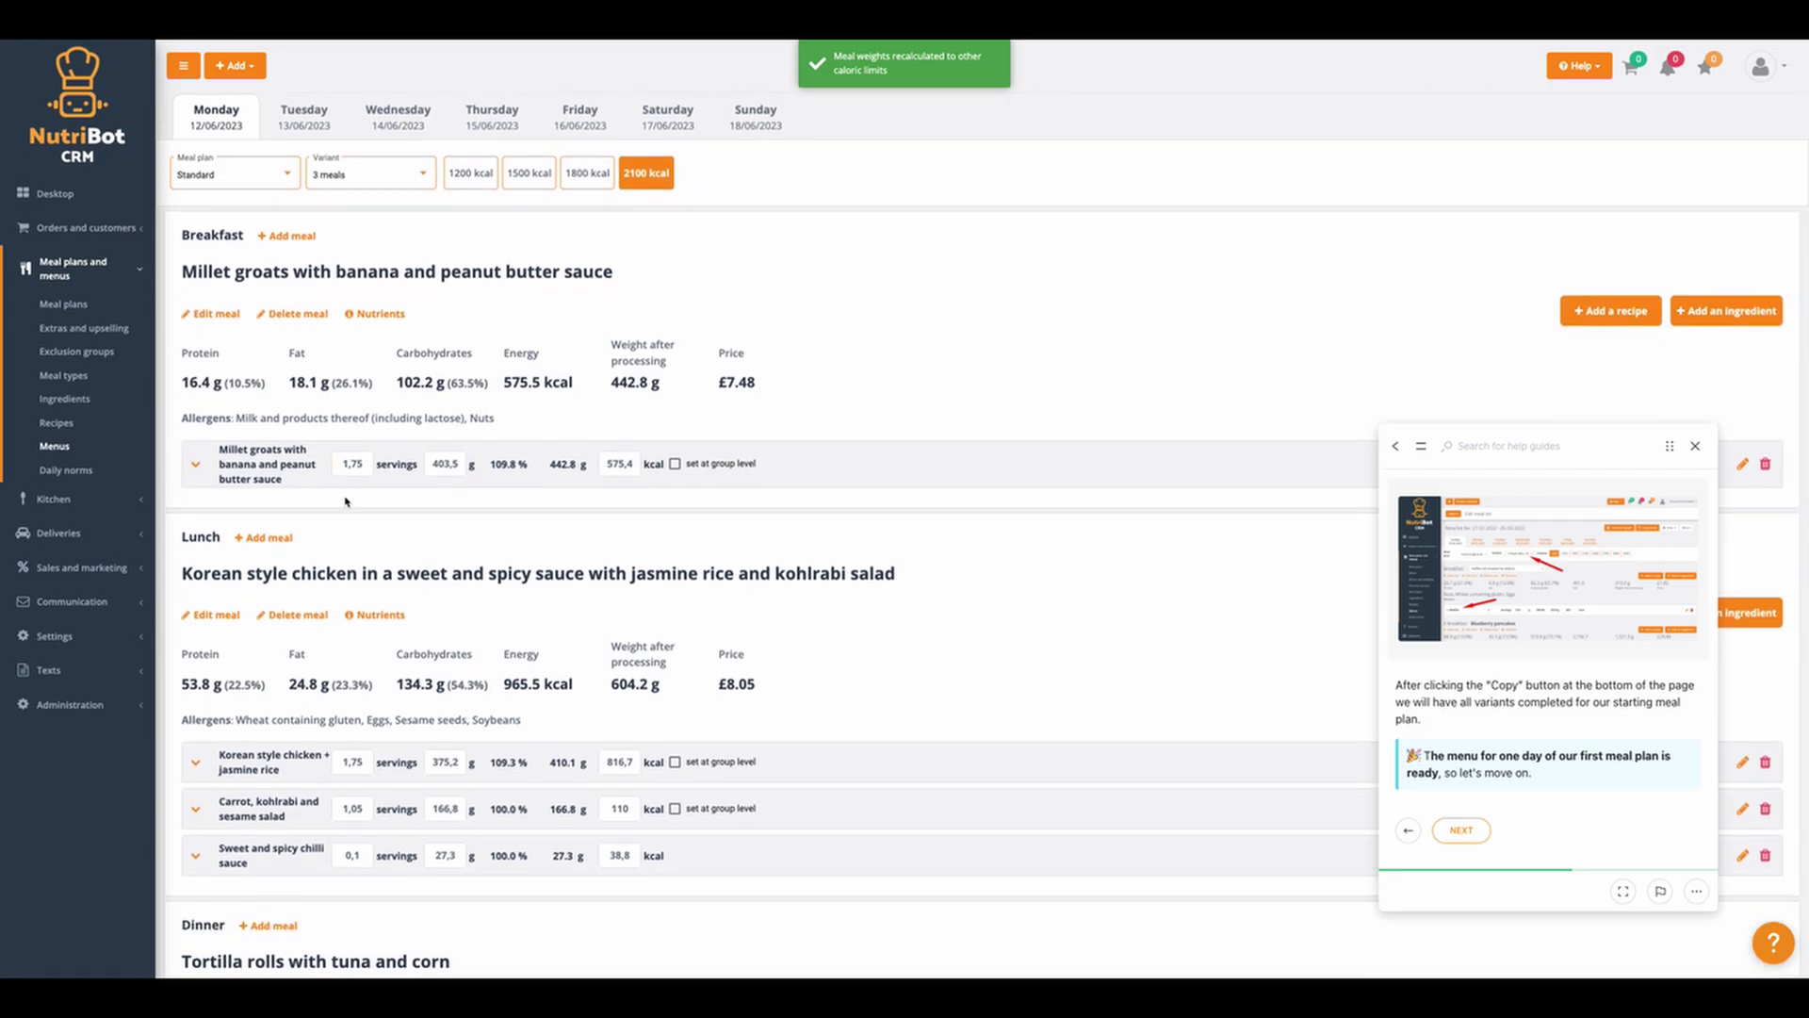
scroll(384, 781, up, 1)
click(338, 274)
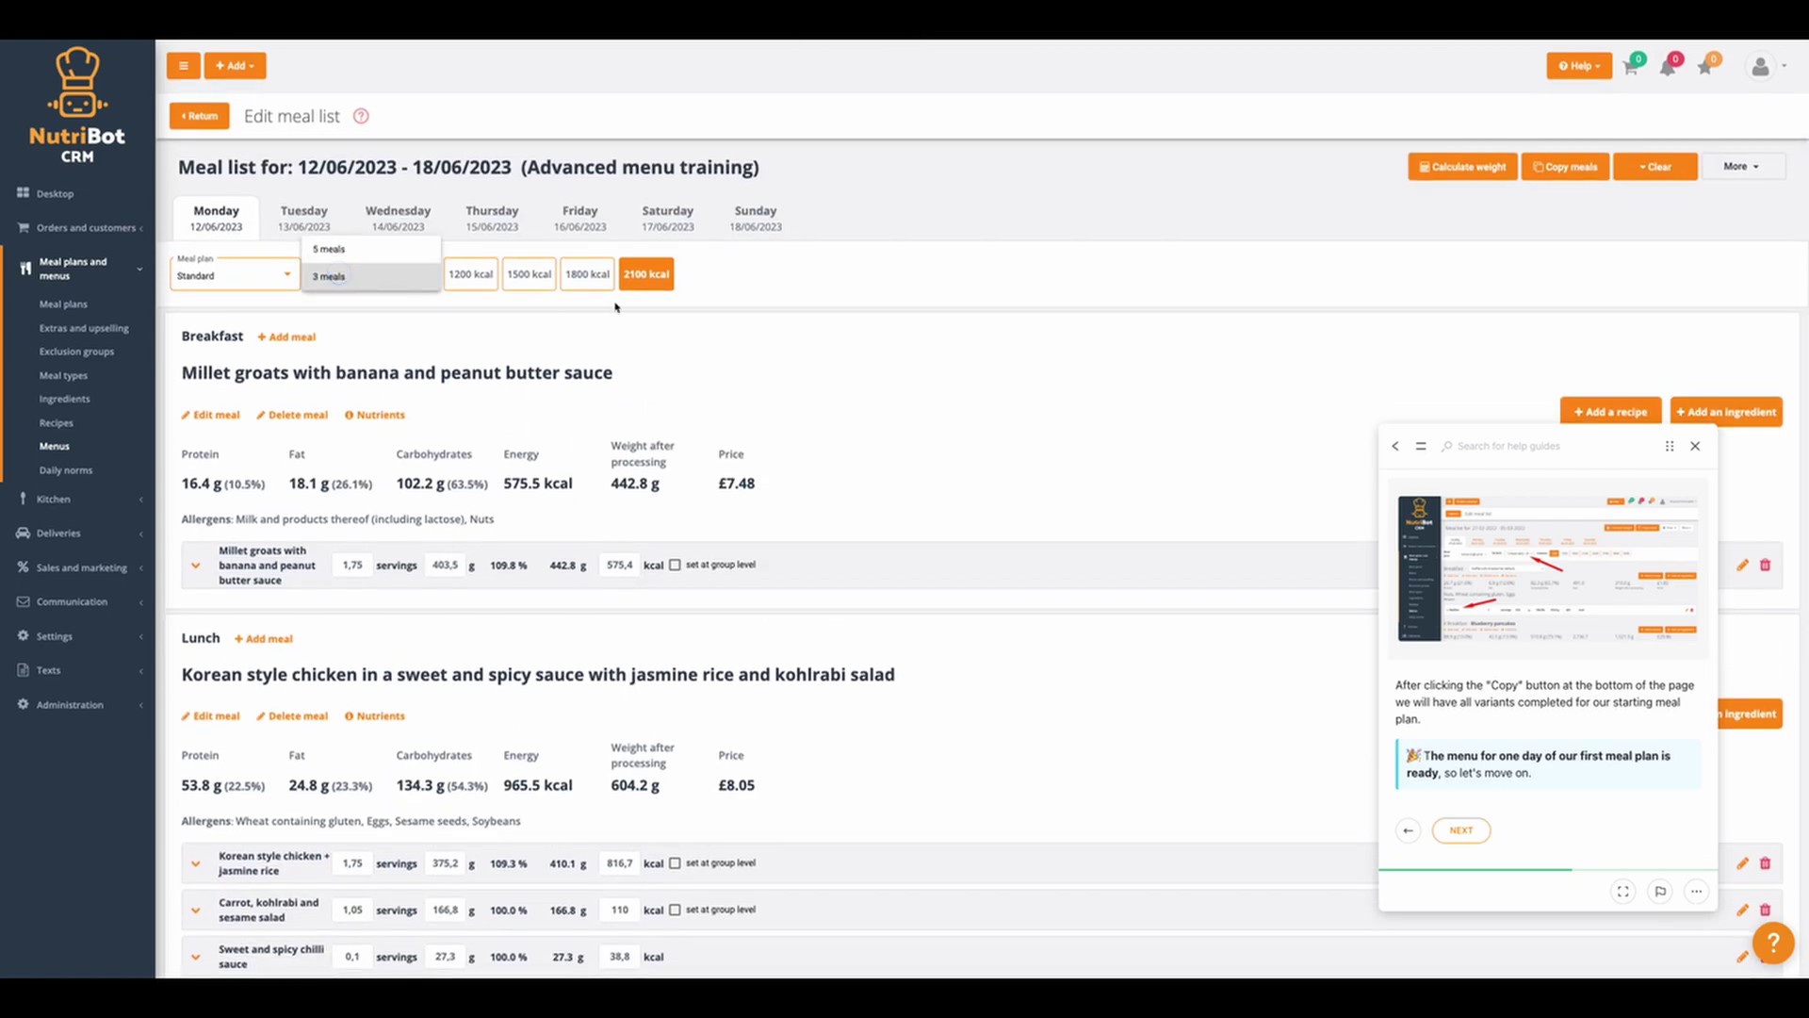
click(373, 254)
click(650, 269)
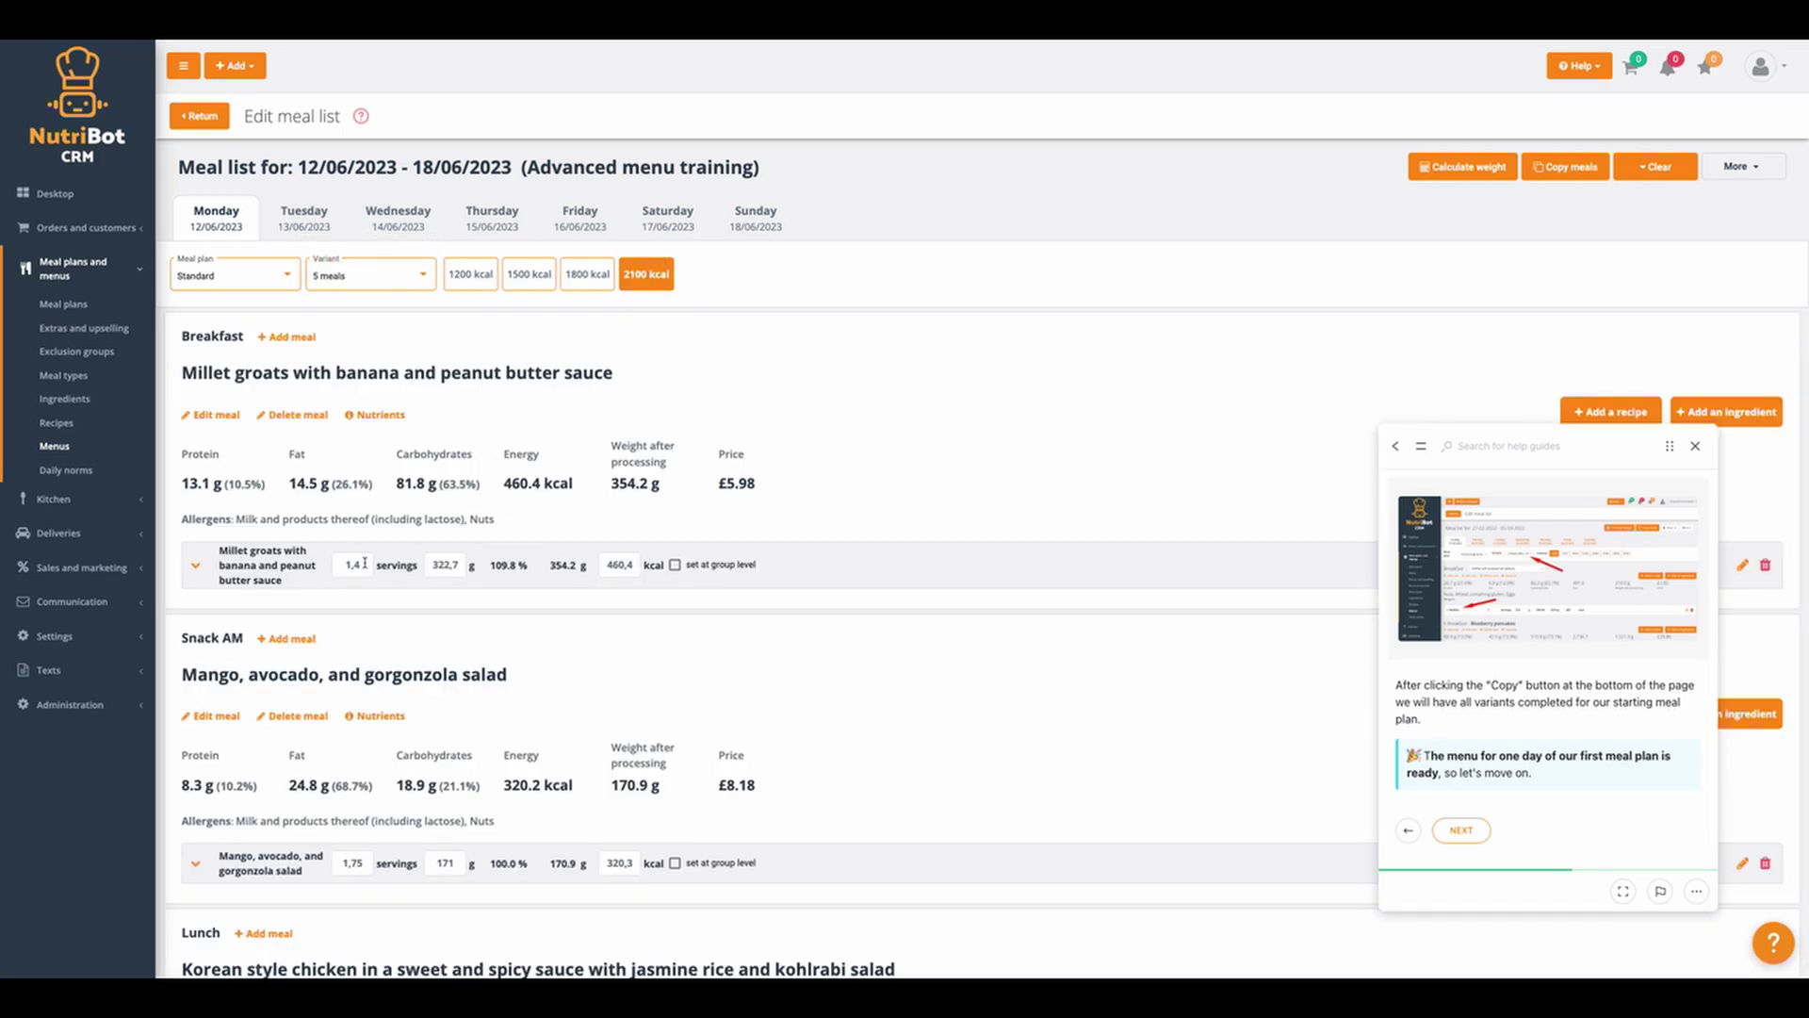
click(322, 275)
click(335, 299)
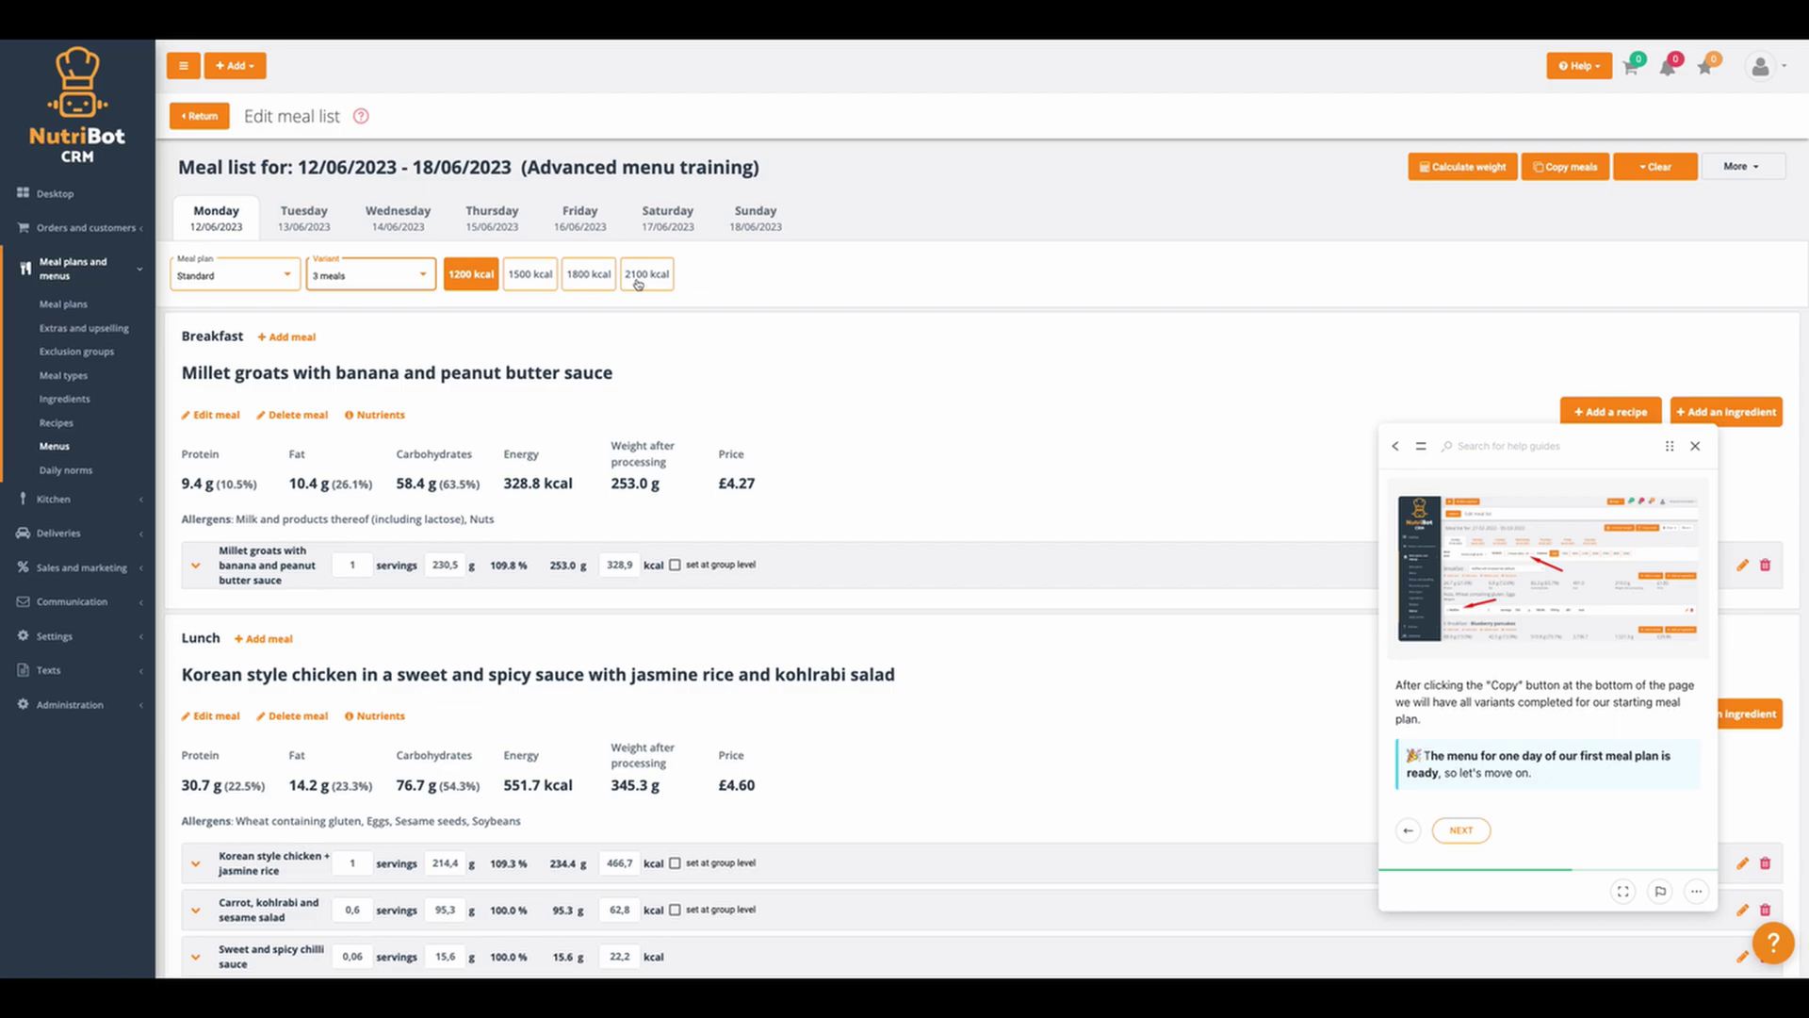
click(647, 274)
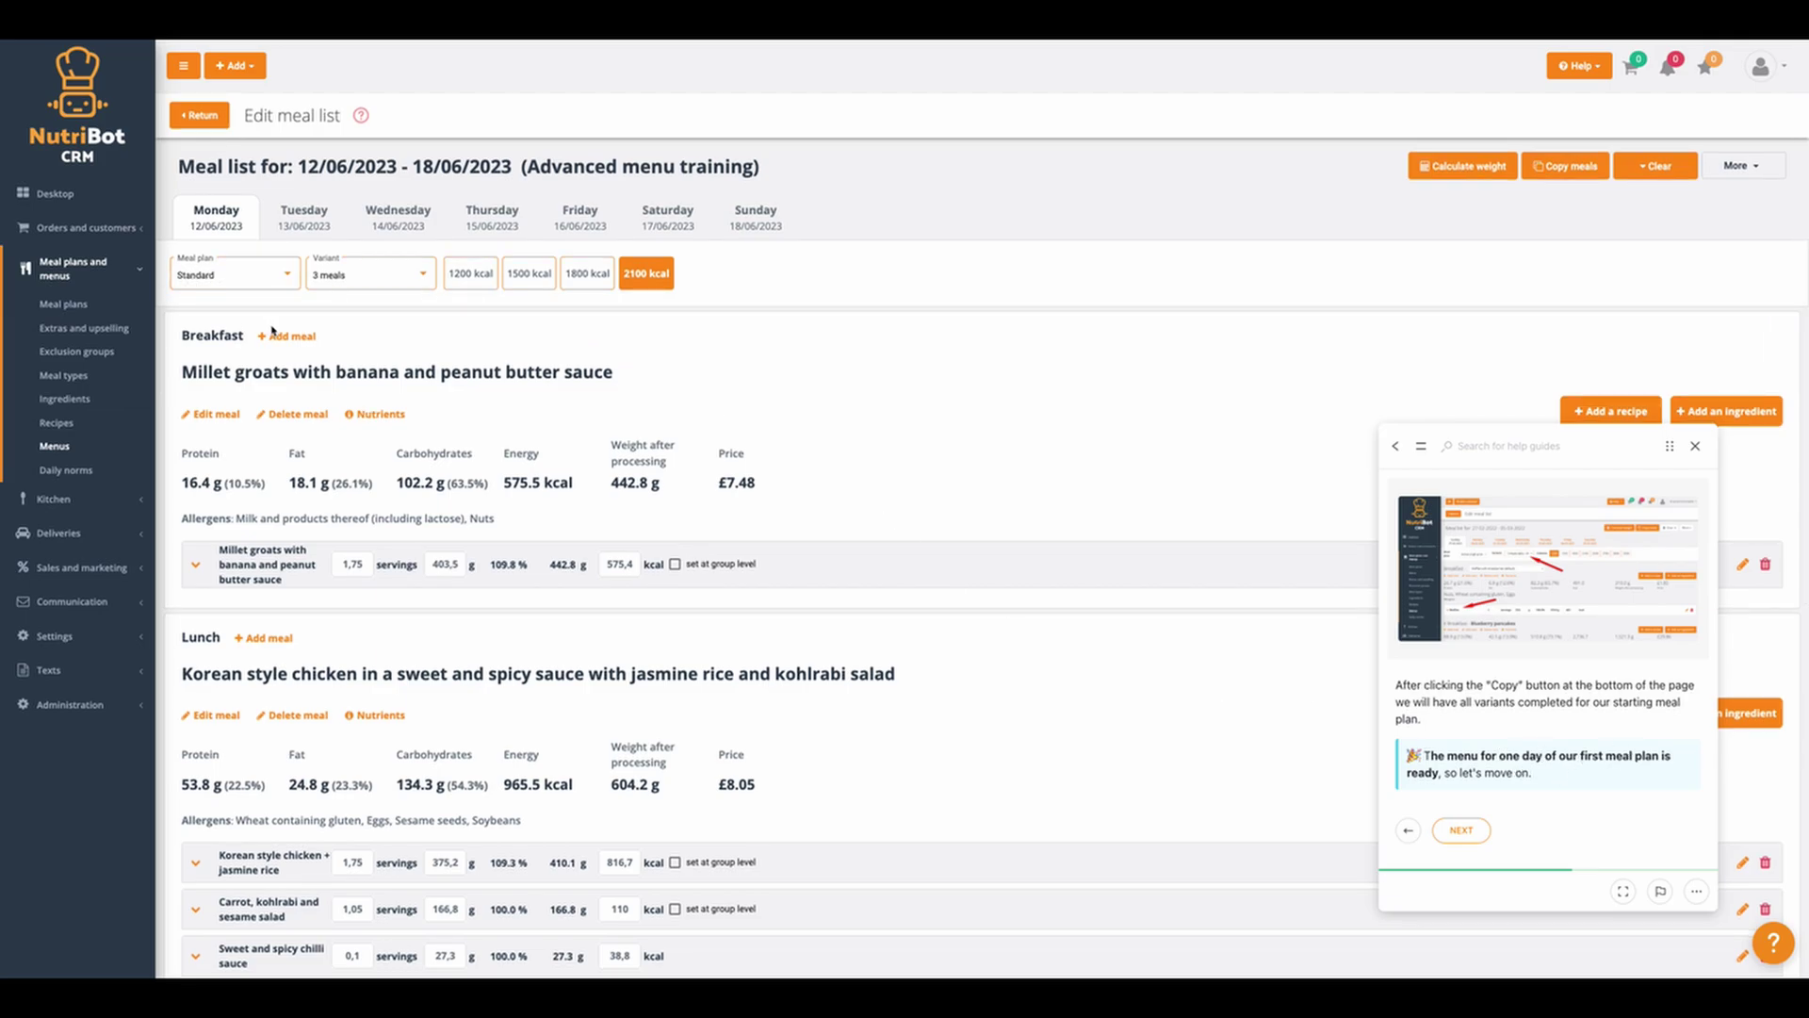
- Advance the help guide to Step 8 and read about copying the starting meal plan to the next one
click(1464, 833)
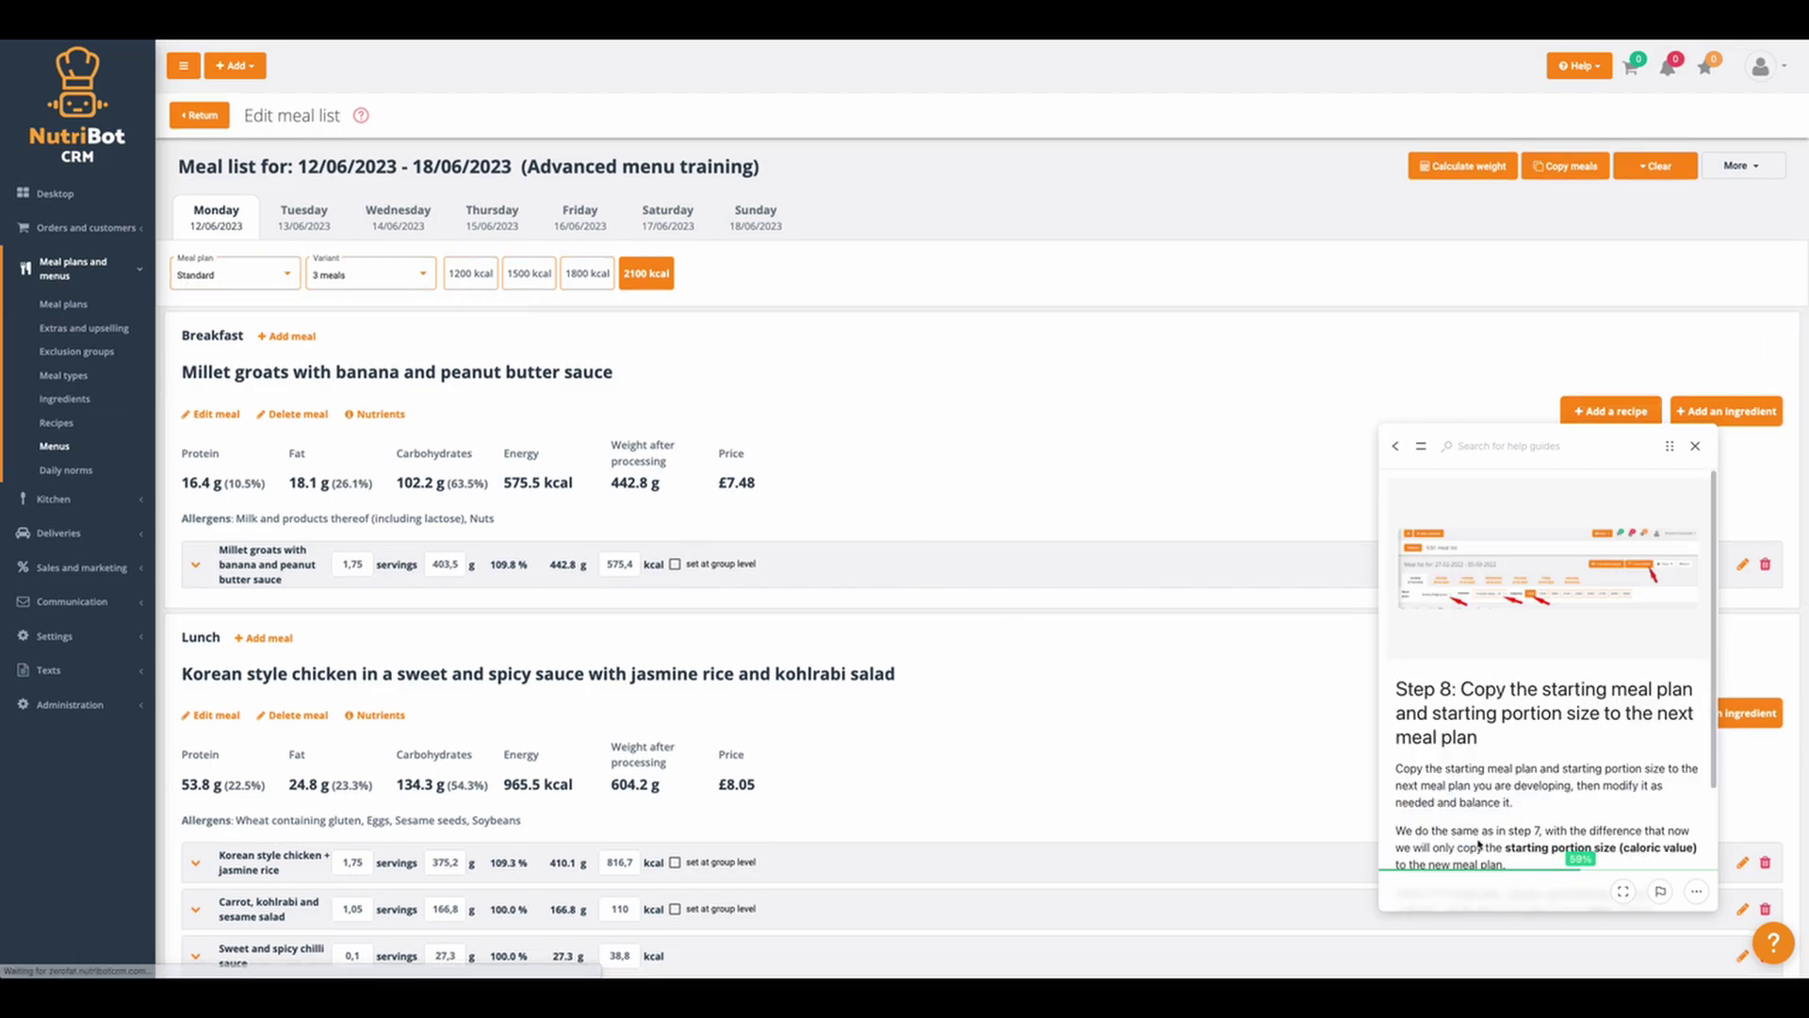
scroll(1492, 770, down, 1)
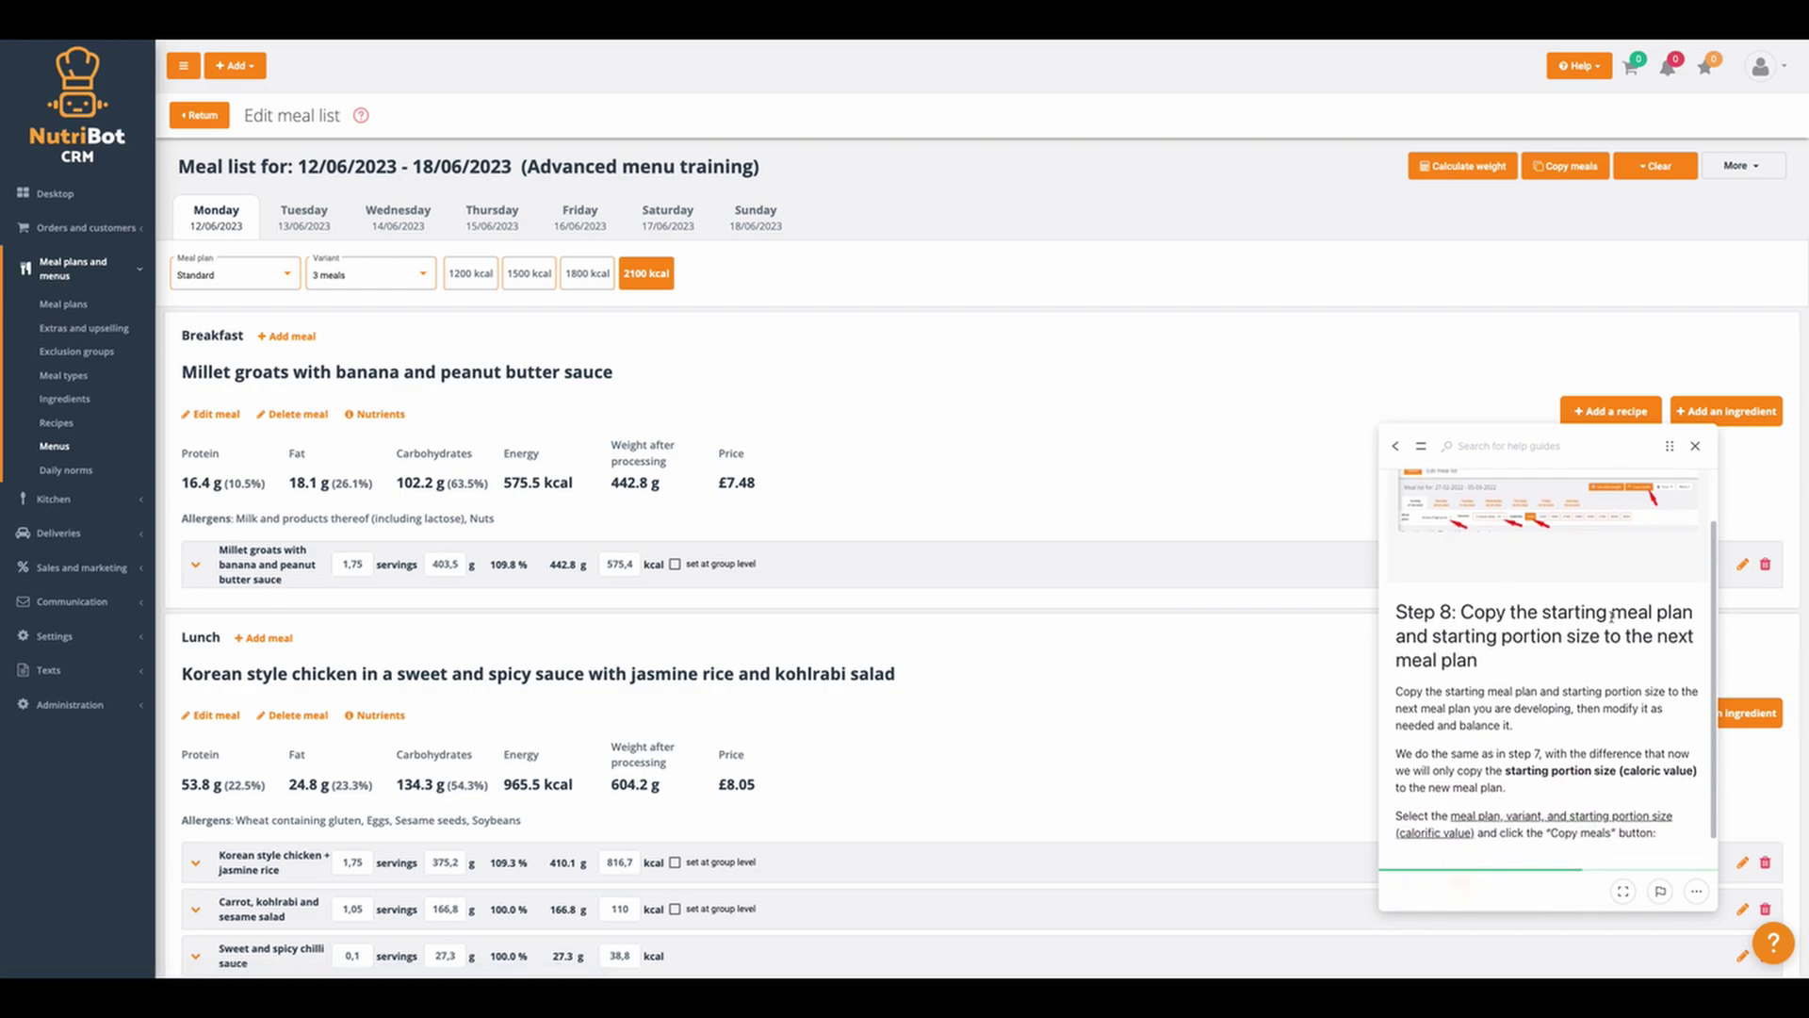
drag(1524, 614, 1640, 614)
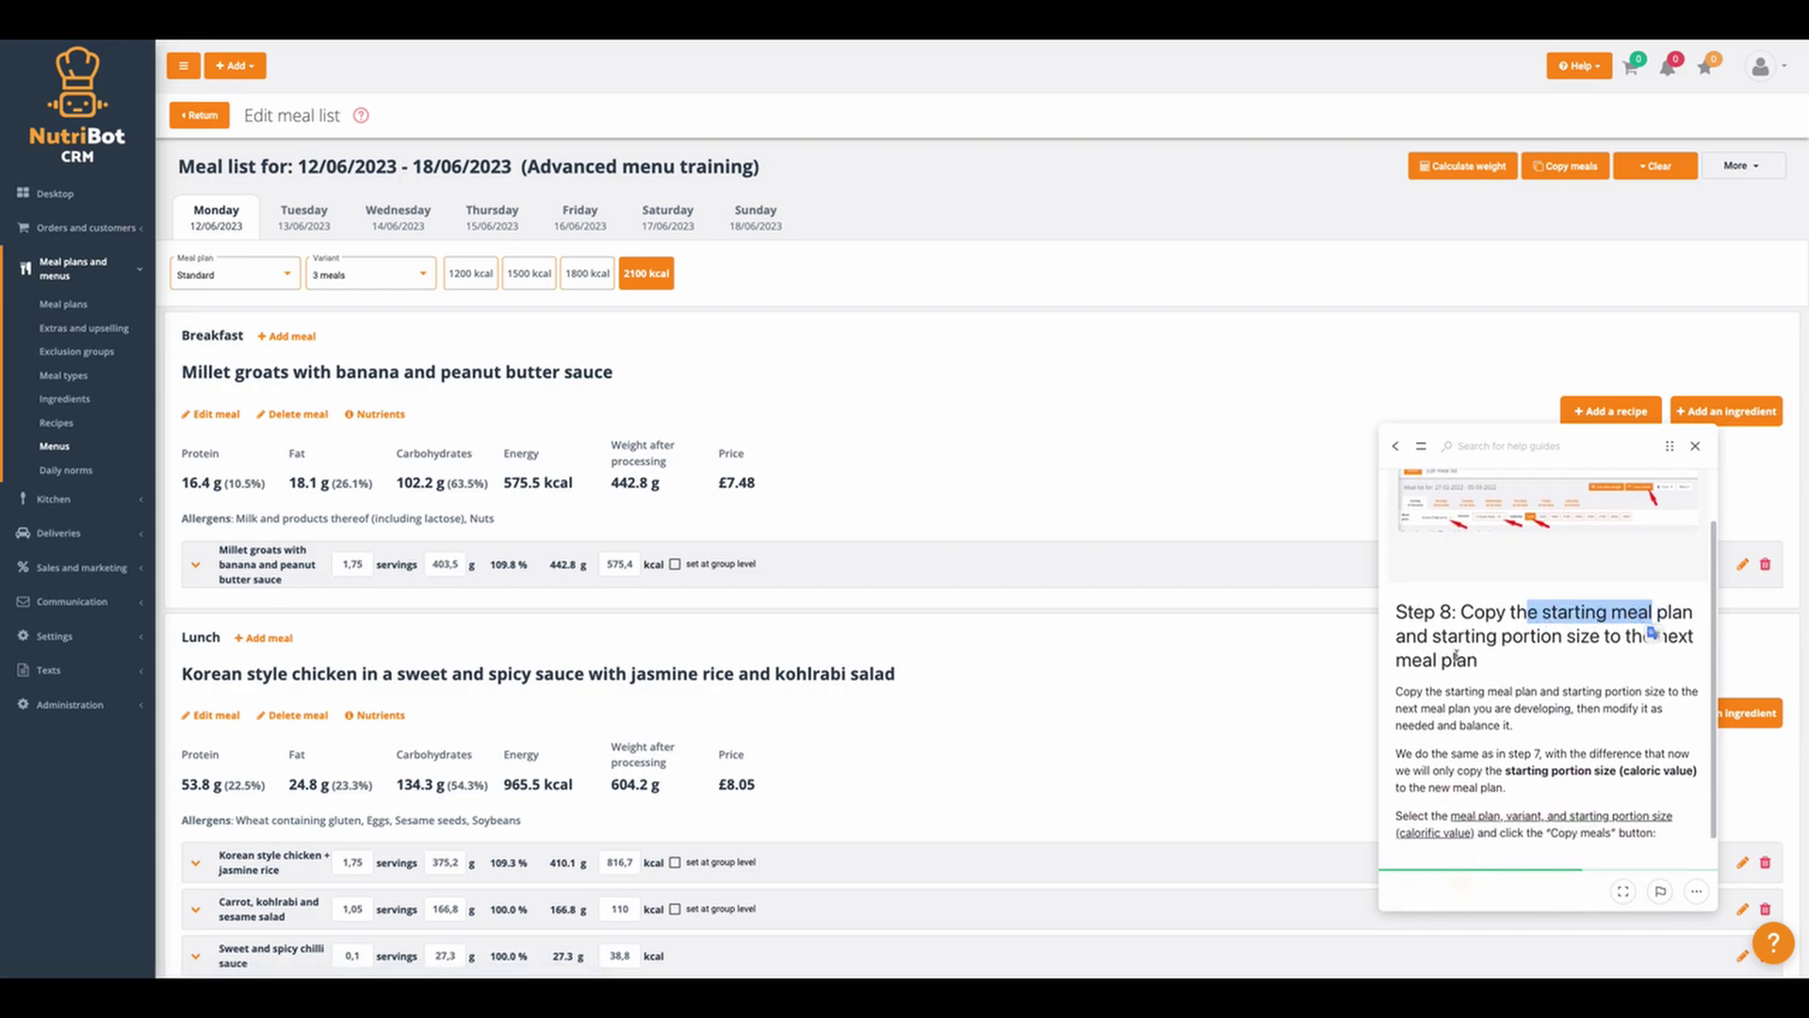
click(1465, 648)
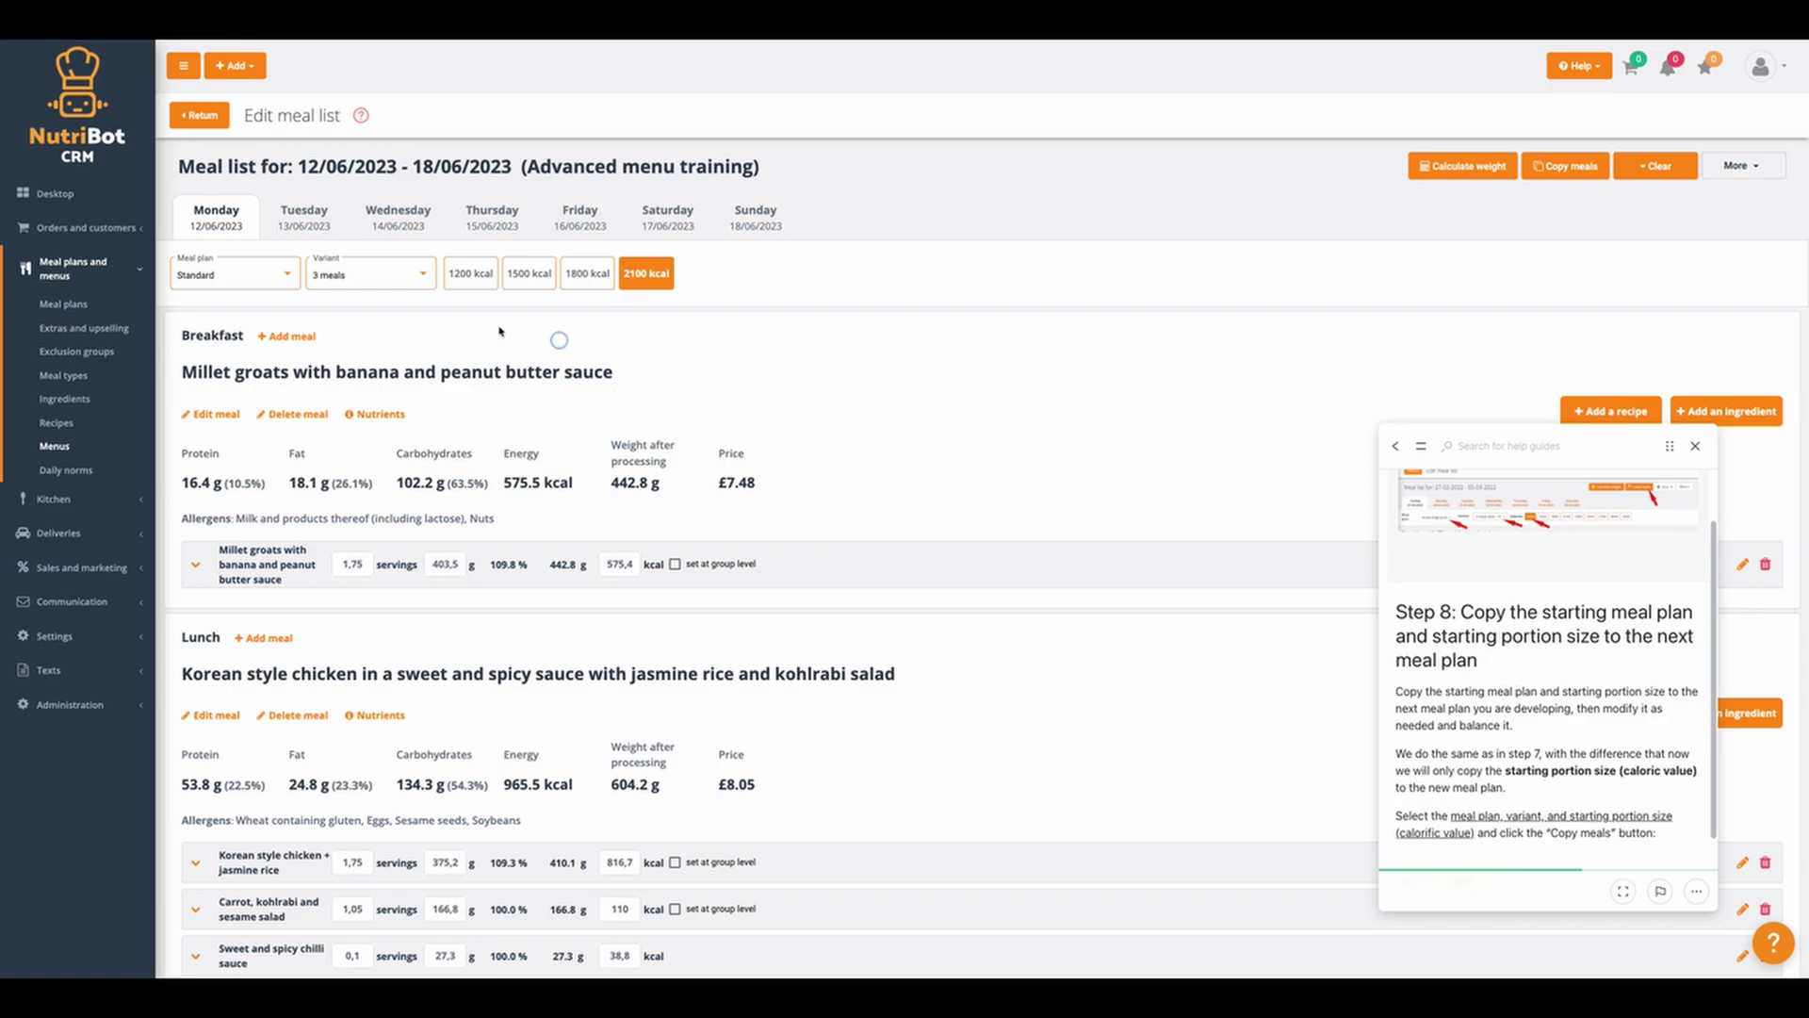
- Start copying meals from Monday's Standard 5 meals variant at 1200 kcal and select all of its meals
click(332, 274)
click(335, 249)
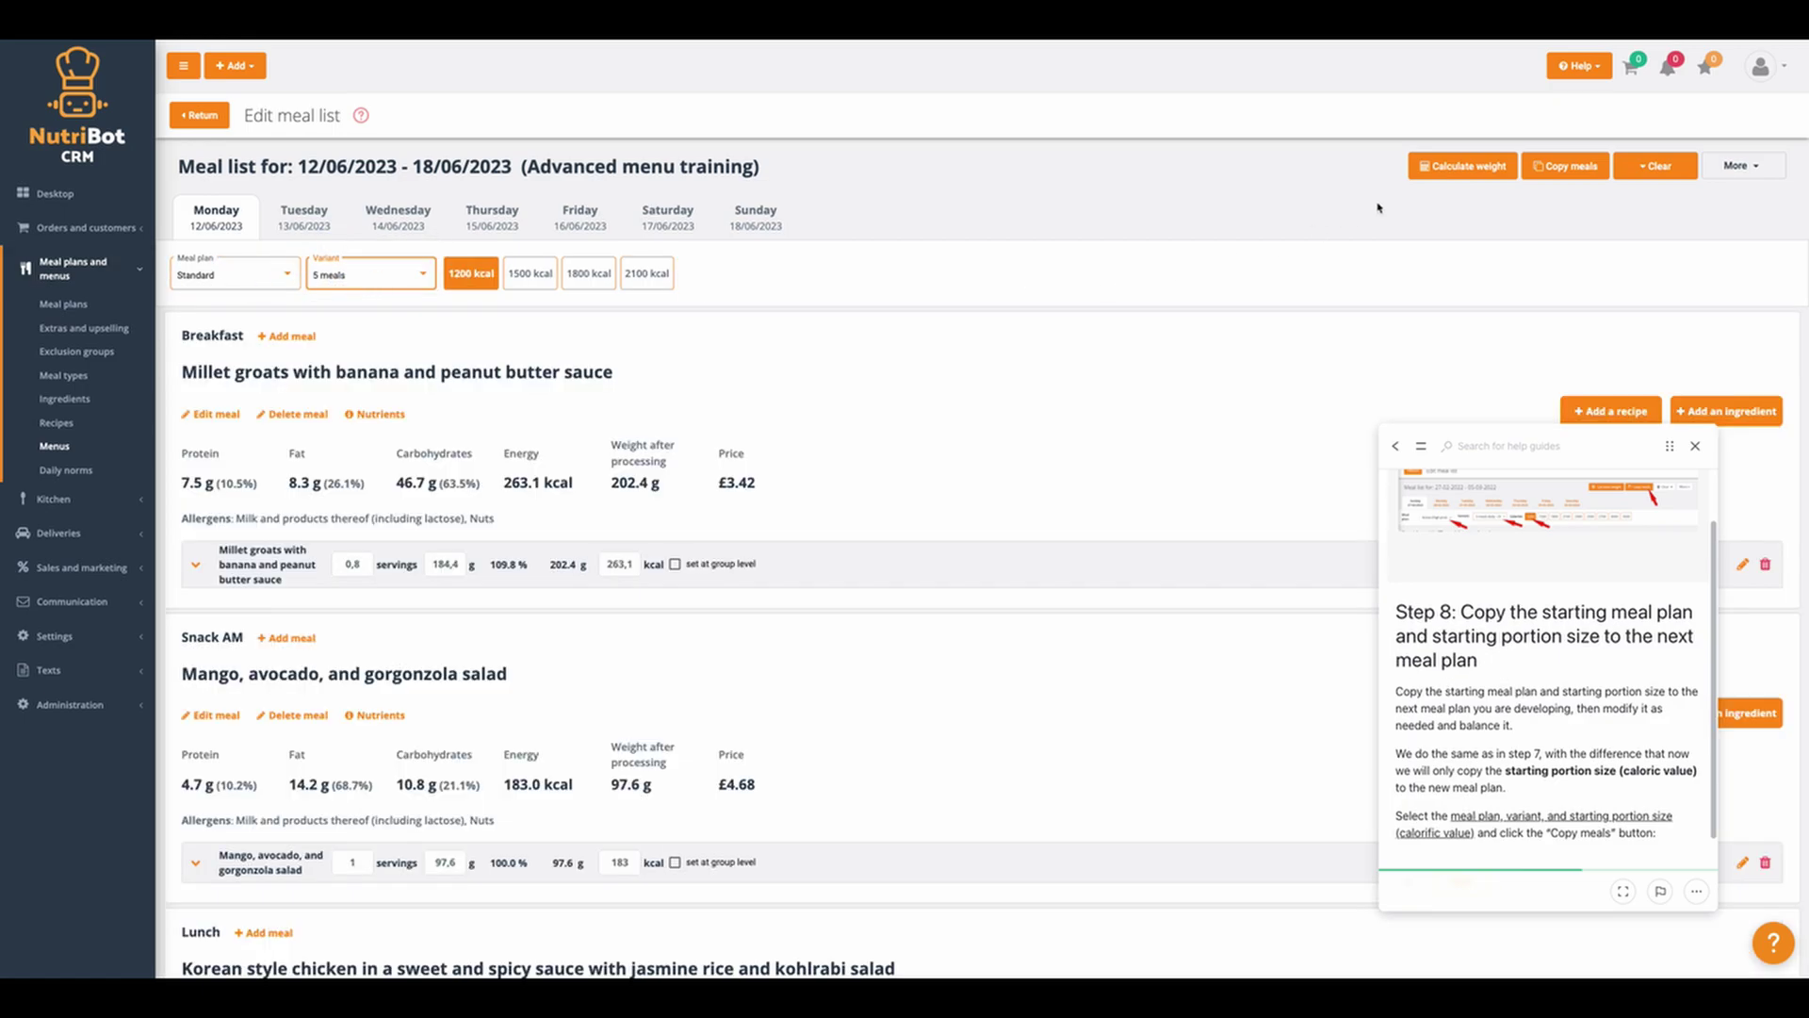
click(1562, 168)
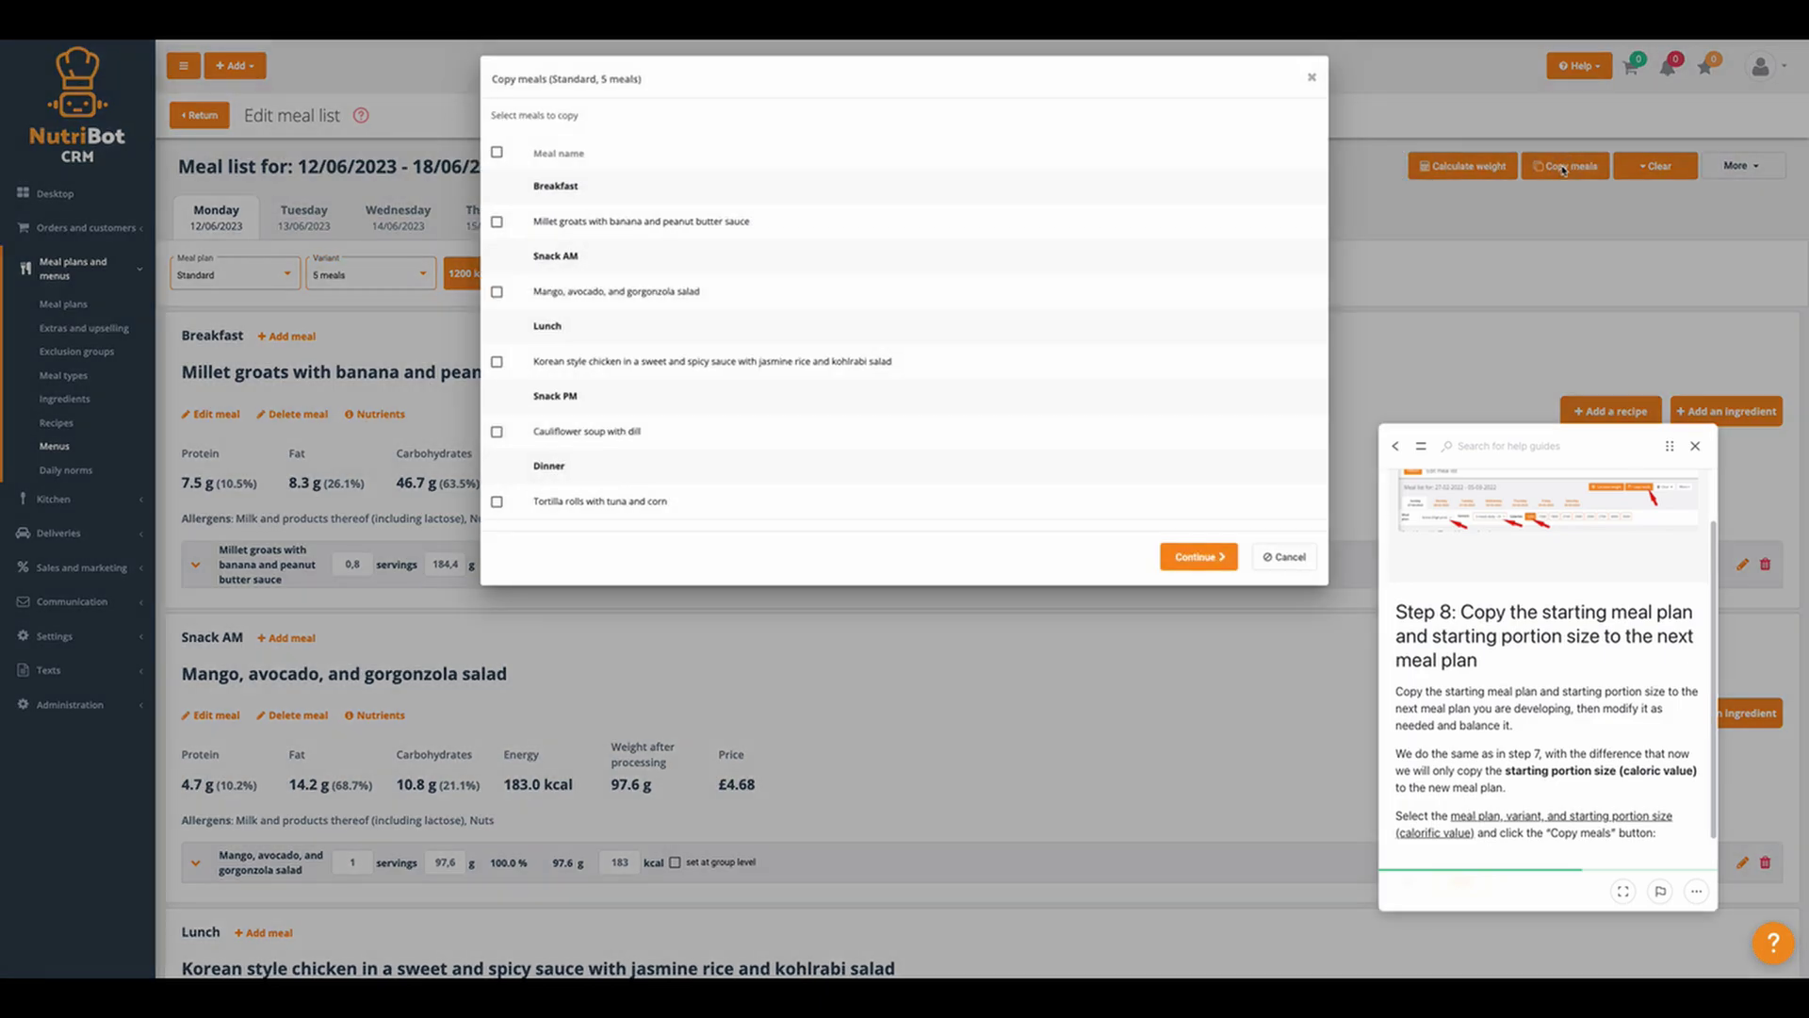
scroll(1435, 686, down, 1)
scroll(1426, 593, up, 1)
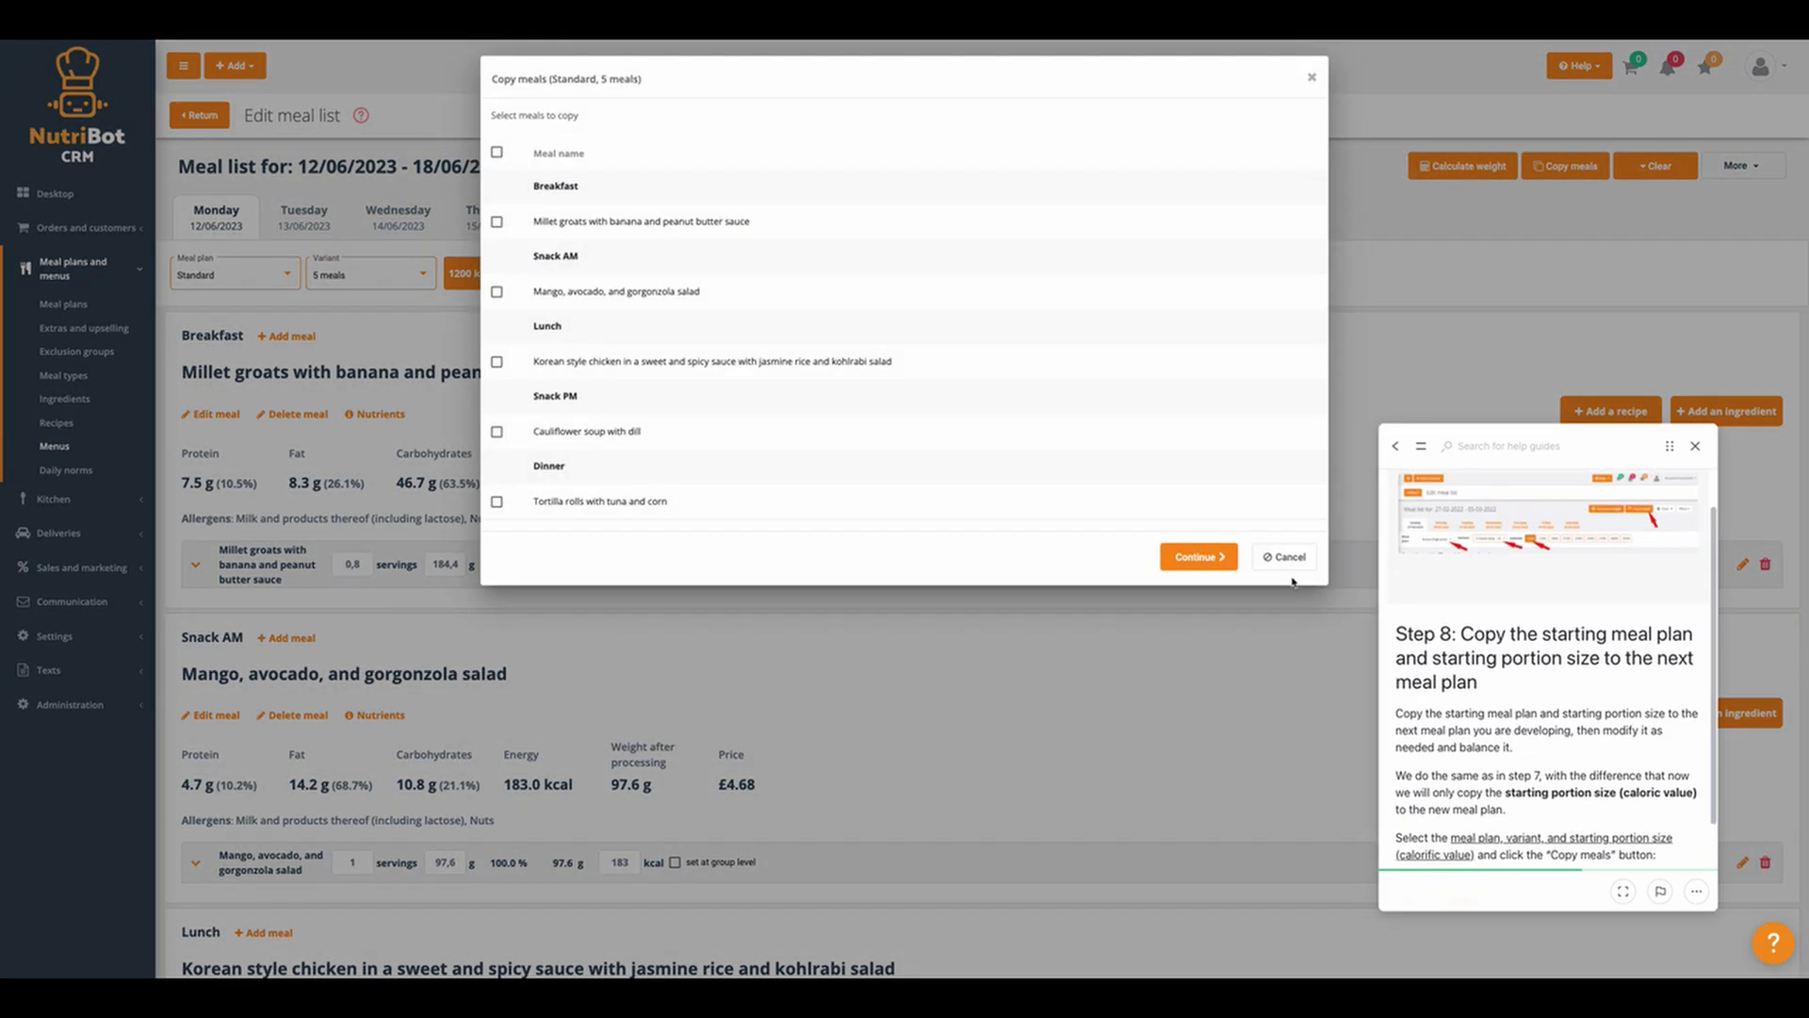
click(497, 152)
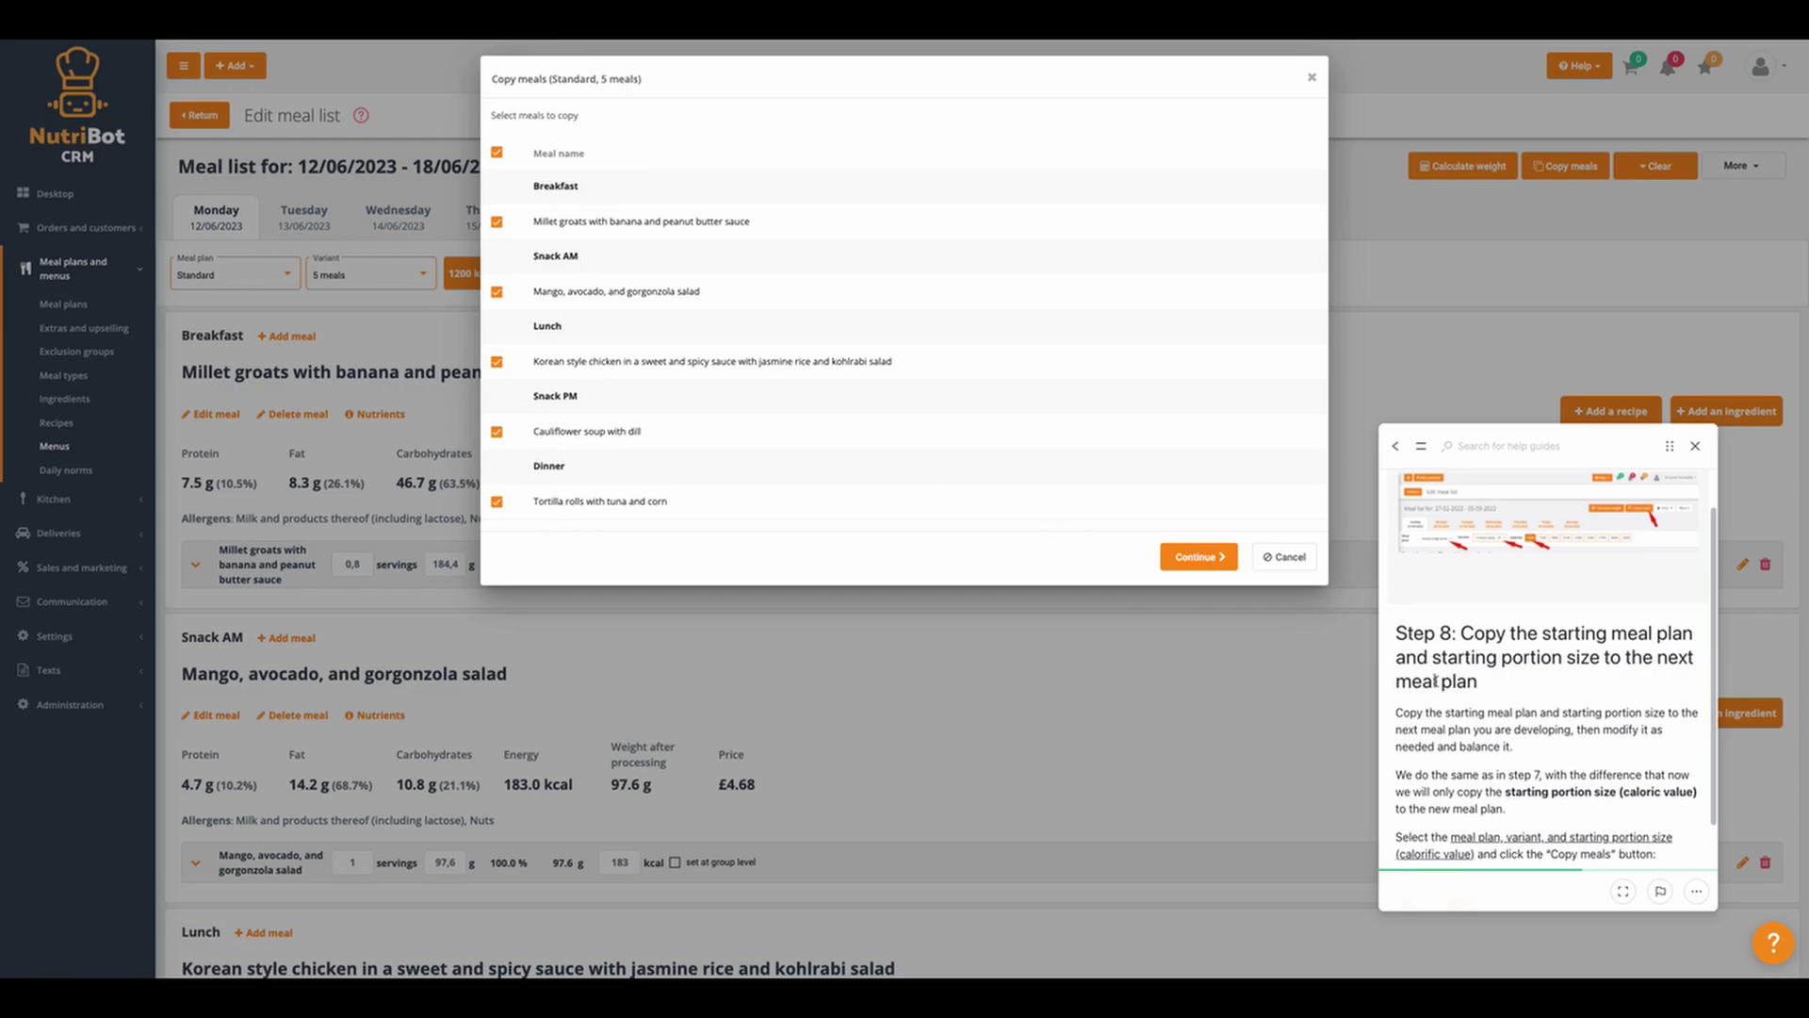
- Advance through the guide's copying instructions and restrict the Monday copy to the selected 1200 kcal caloric limit
scroll(1436, 680, down, 1)
click(1462, 839)
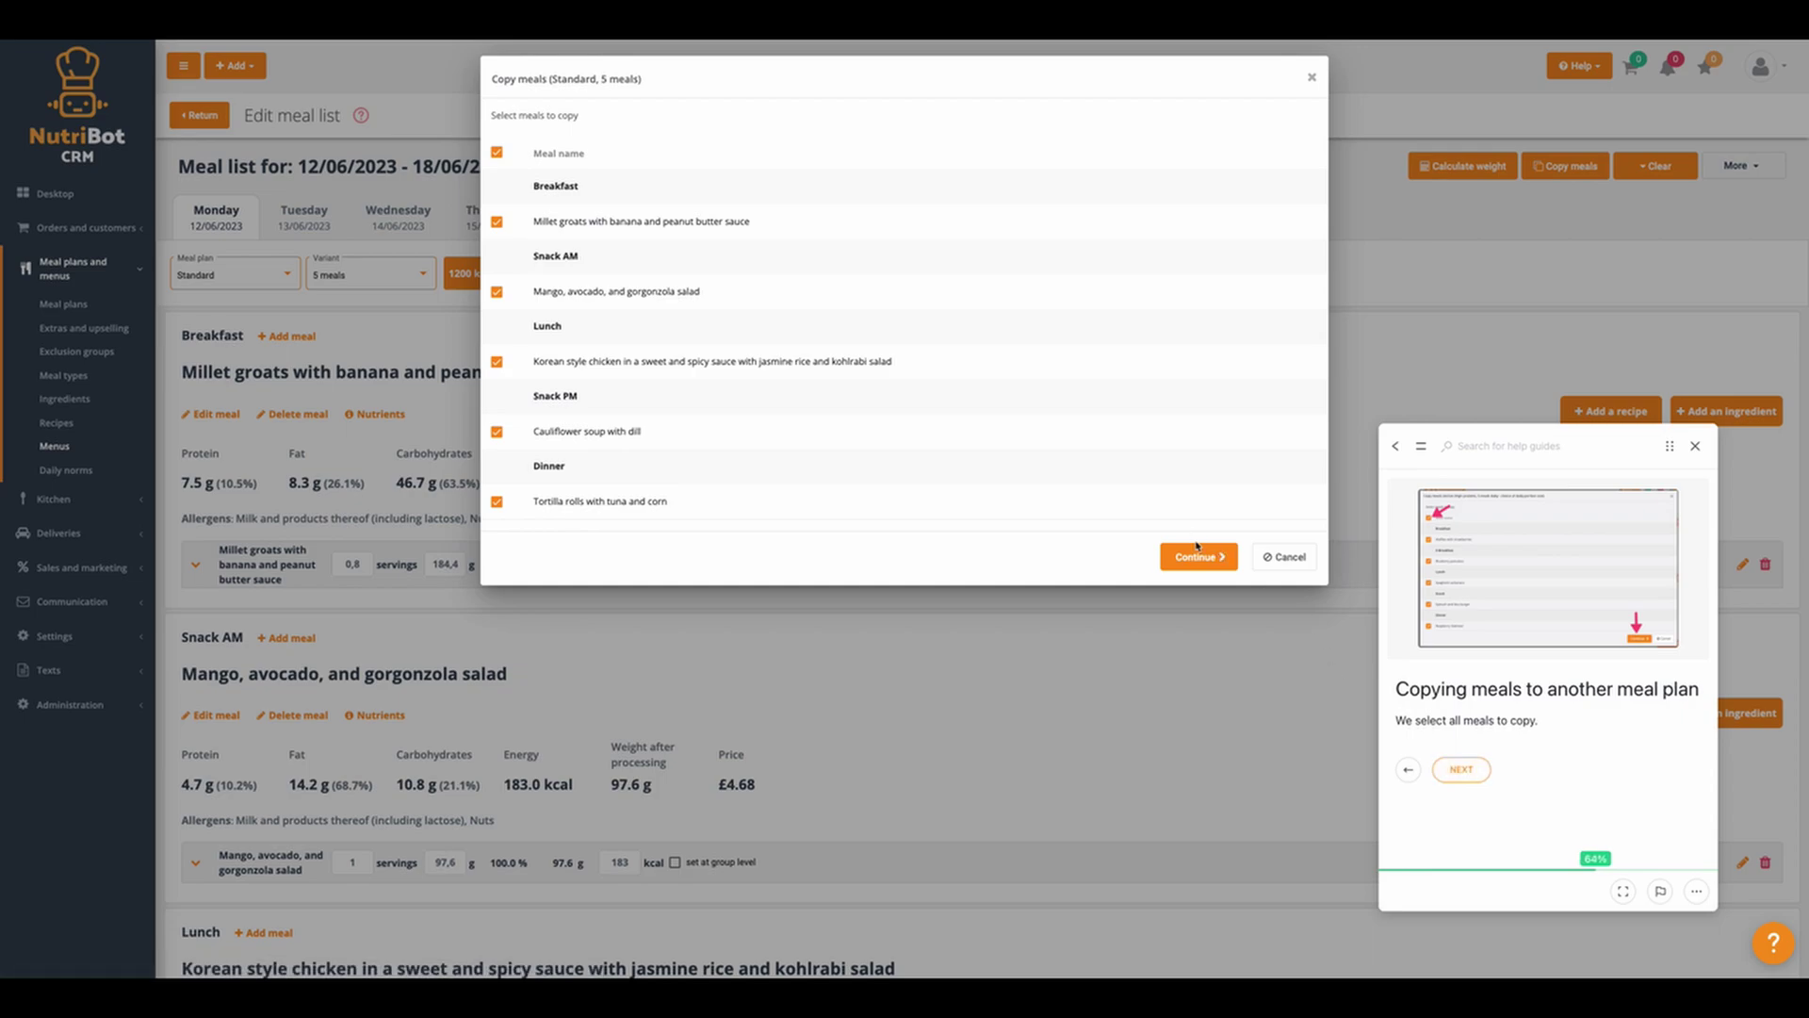
click(1461, 767)
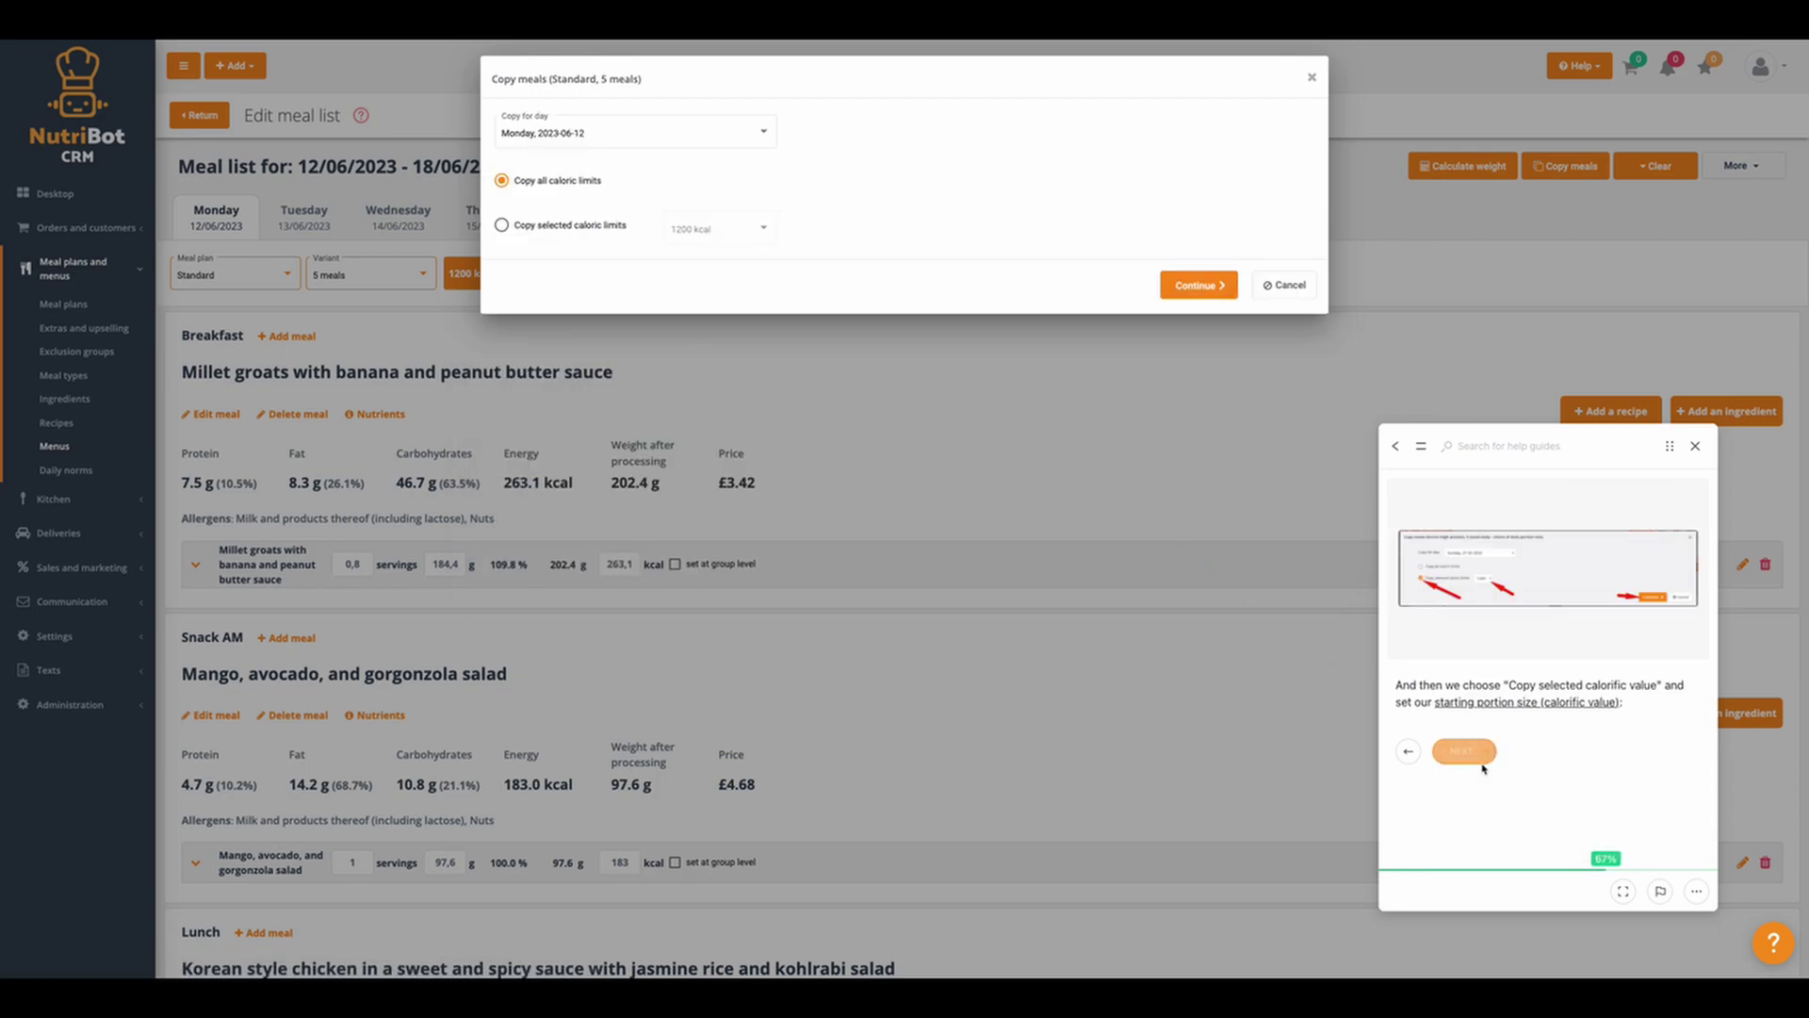
click(531, 226)
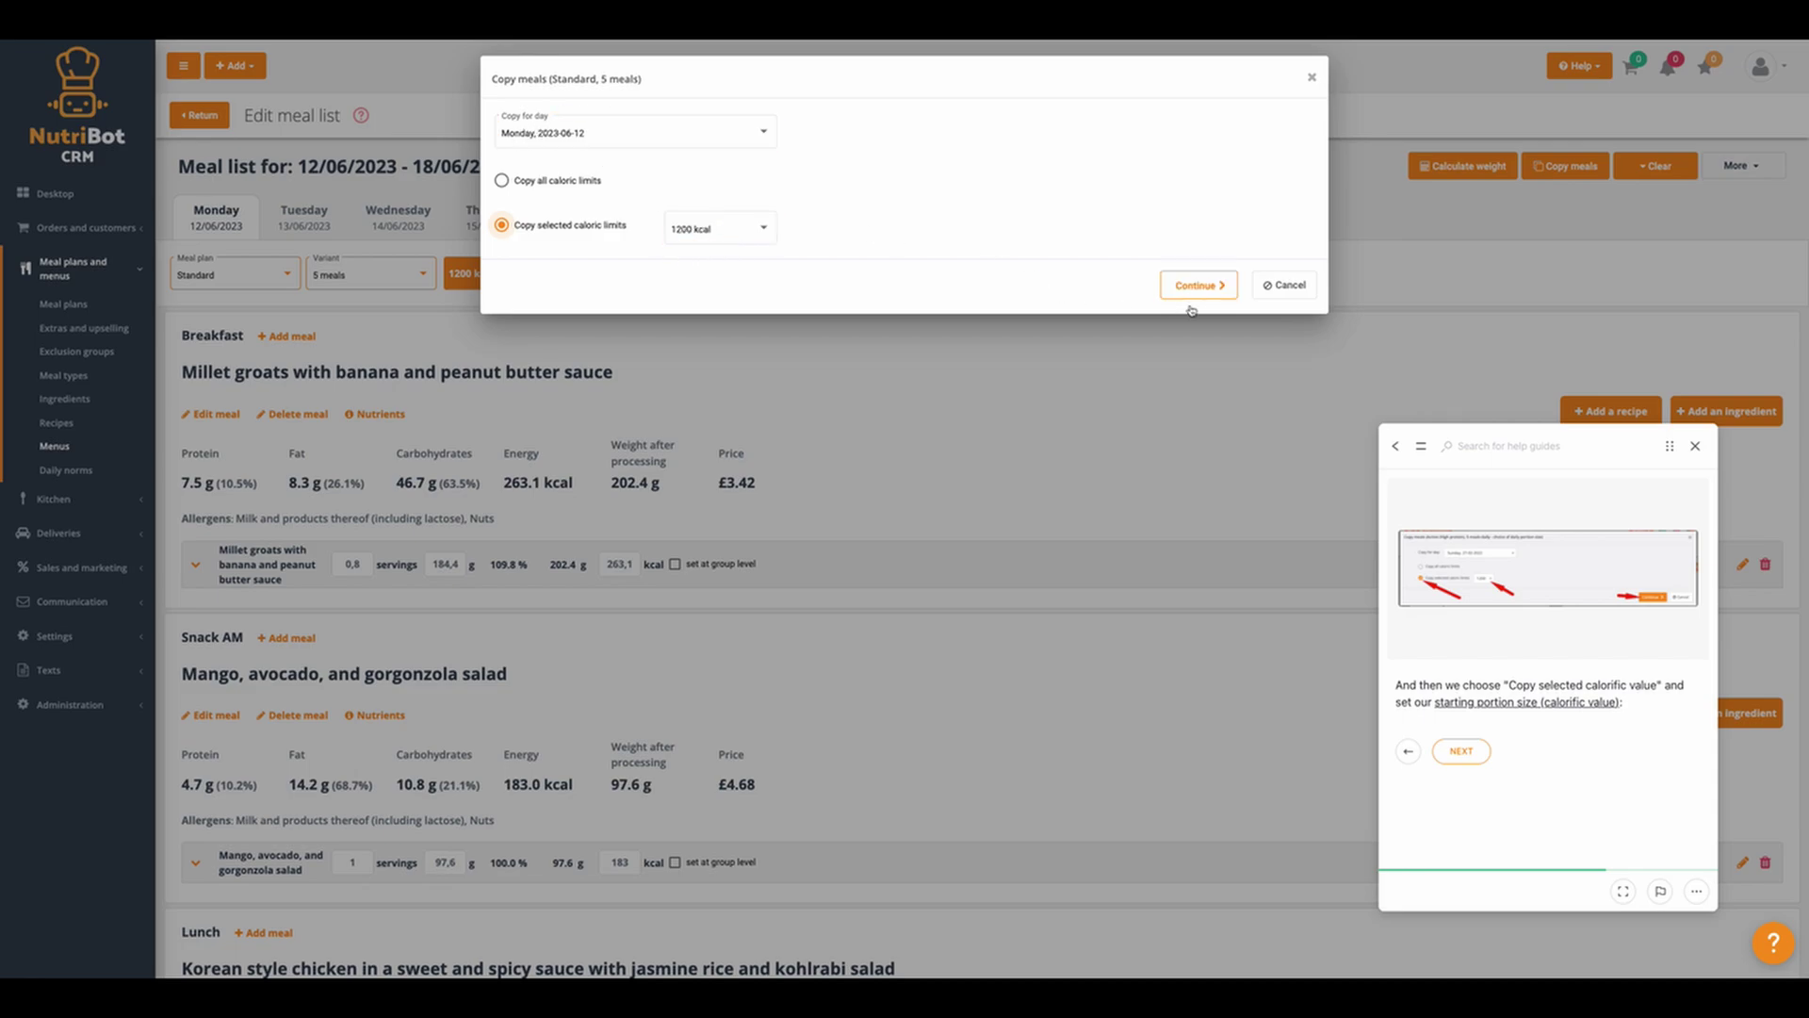
click(1468, 752)
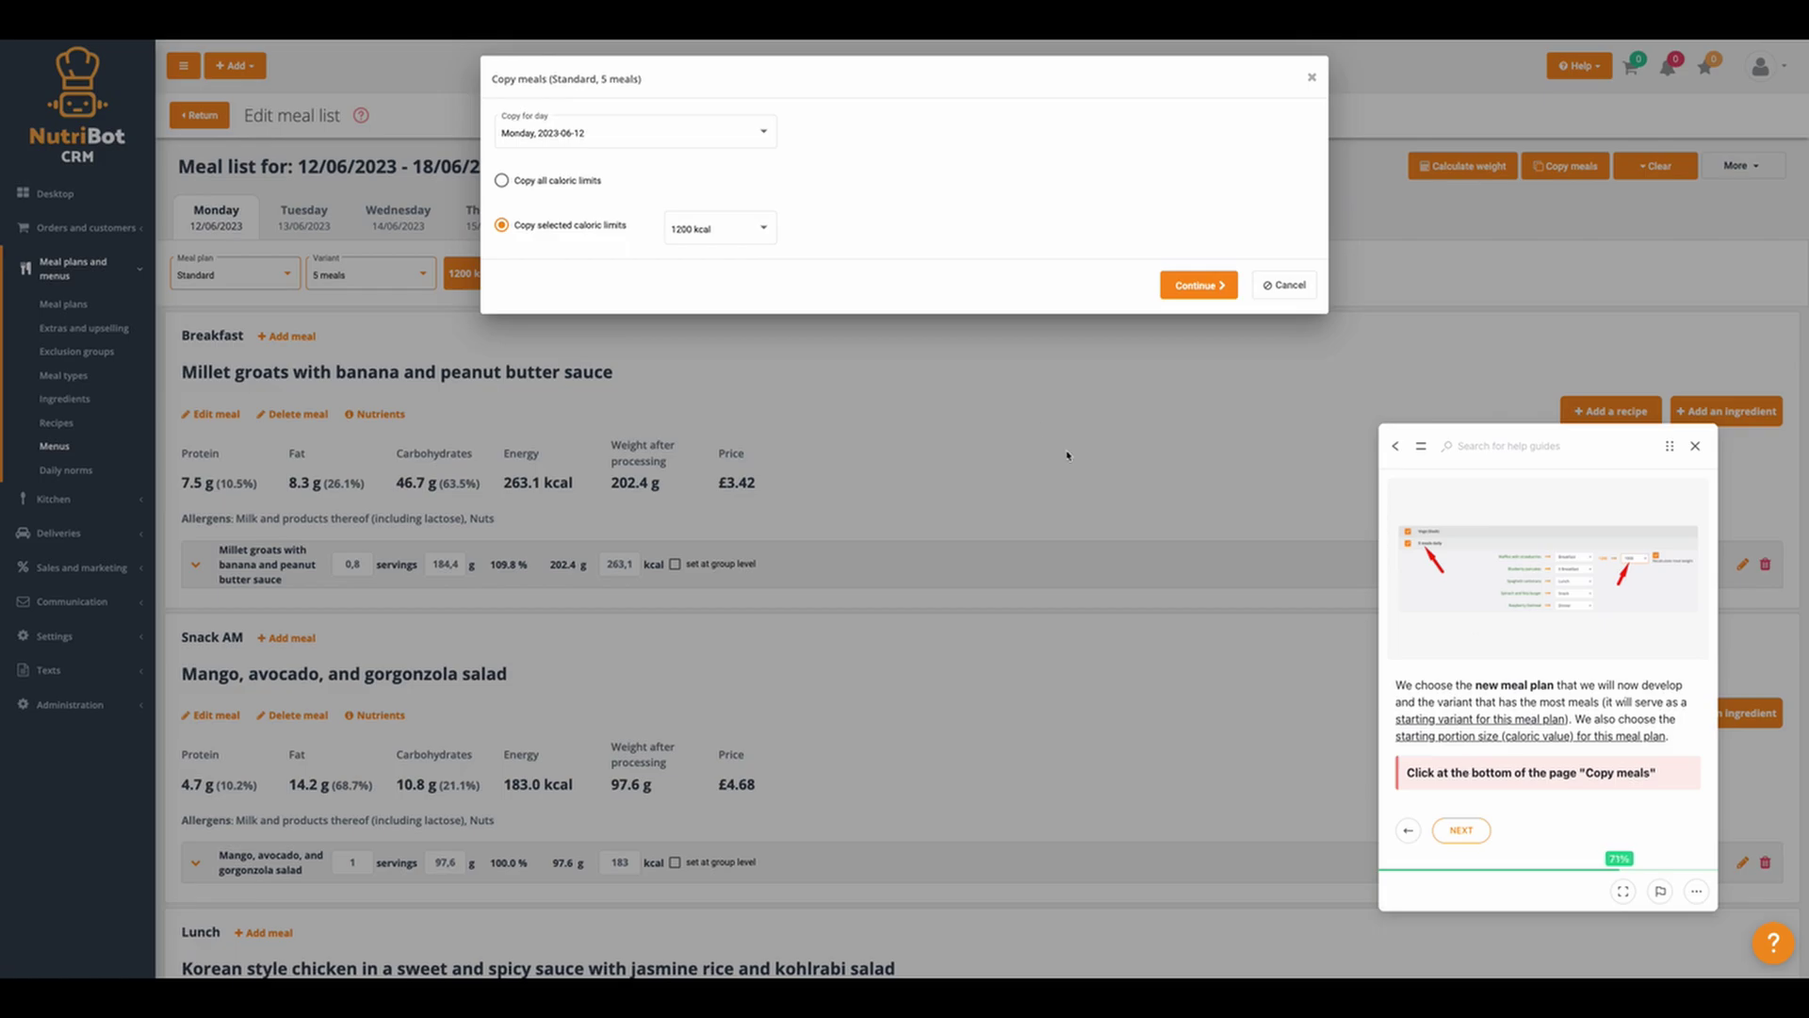
click(1186, 288)
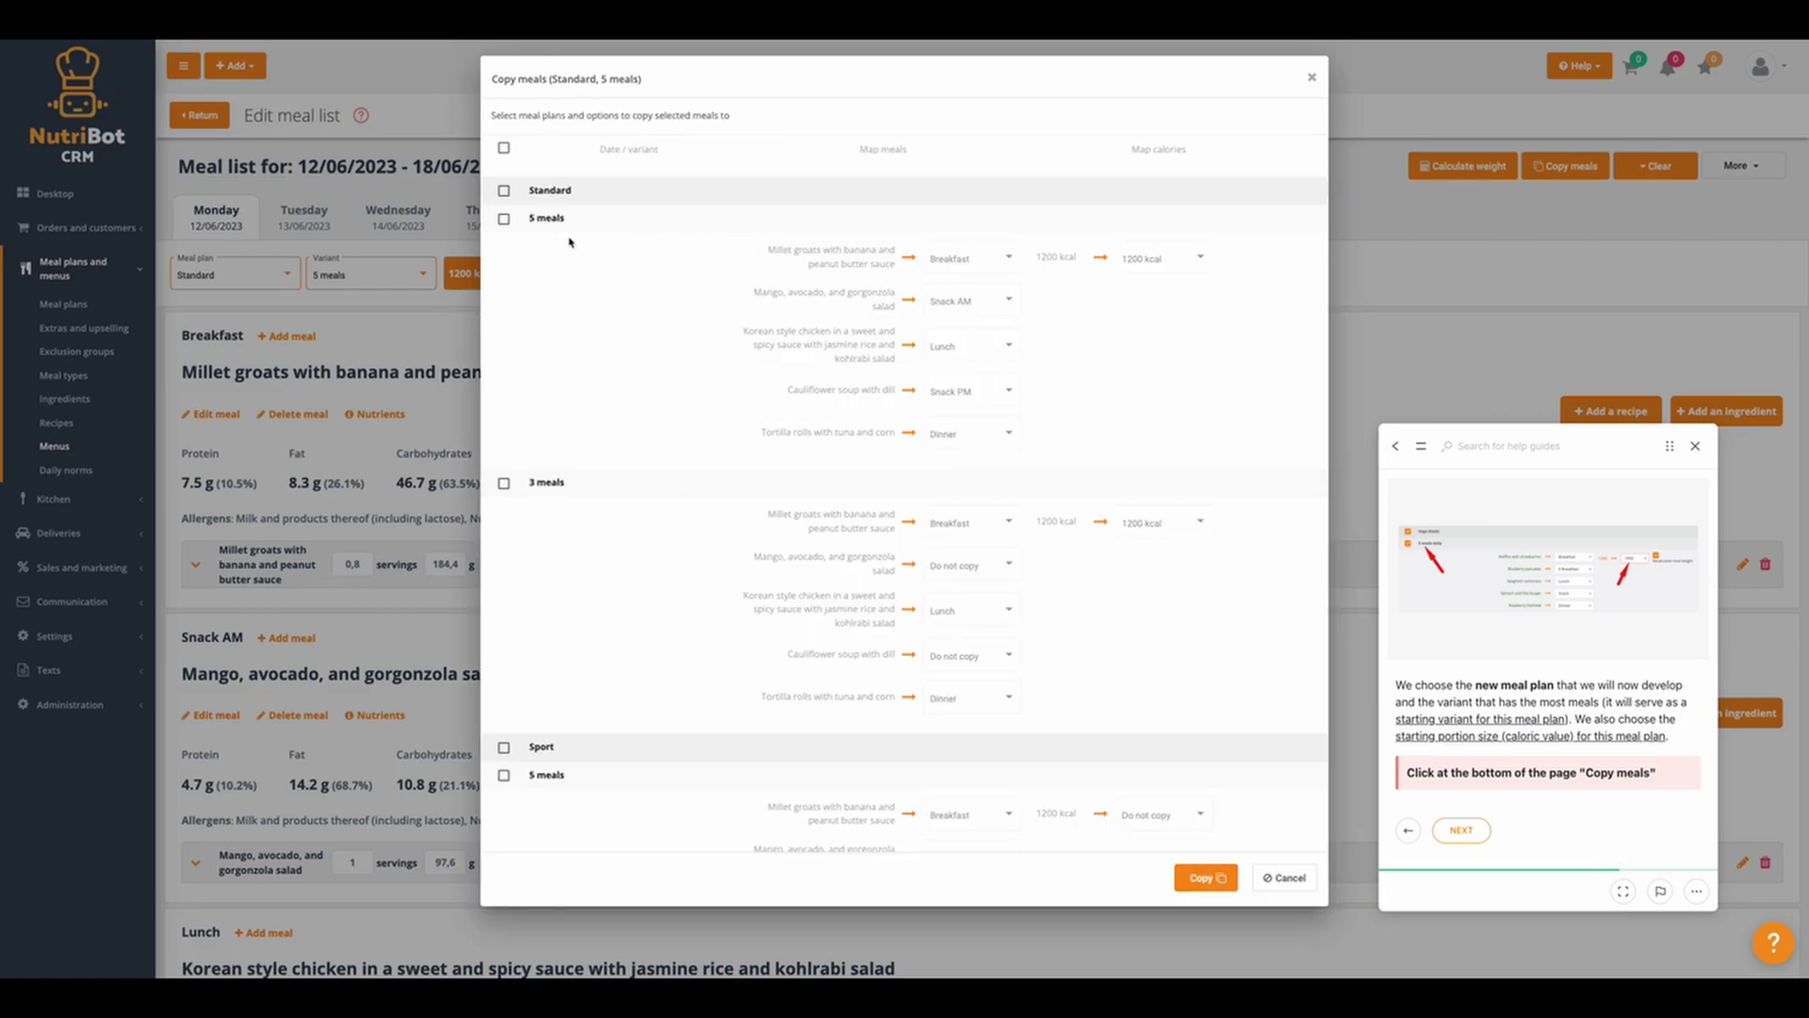
- Choose the Vege plan's 5 meals variant at 1200 kcal as the target, advance the guide, and copy the meals
scroll(594, 634, down, 4)
scroll(593, 653, down, 5)
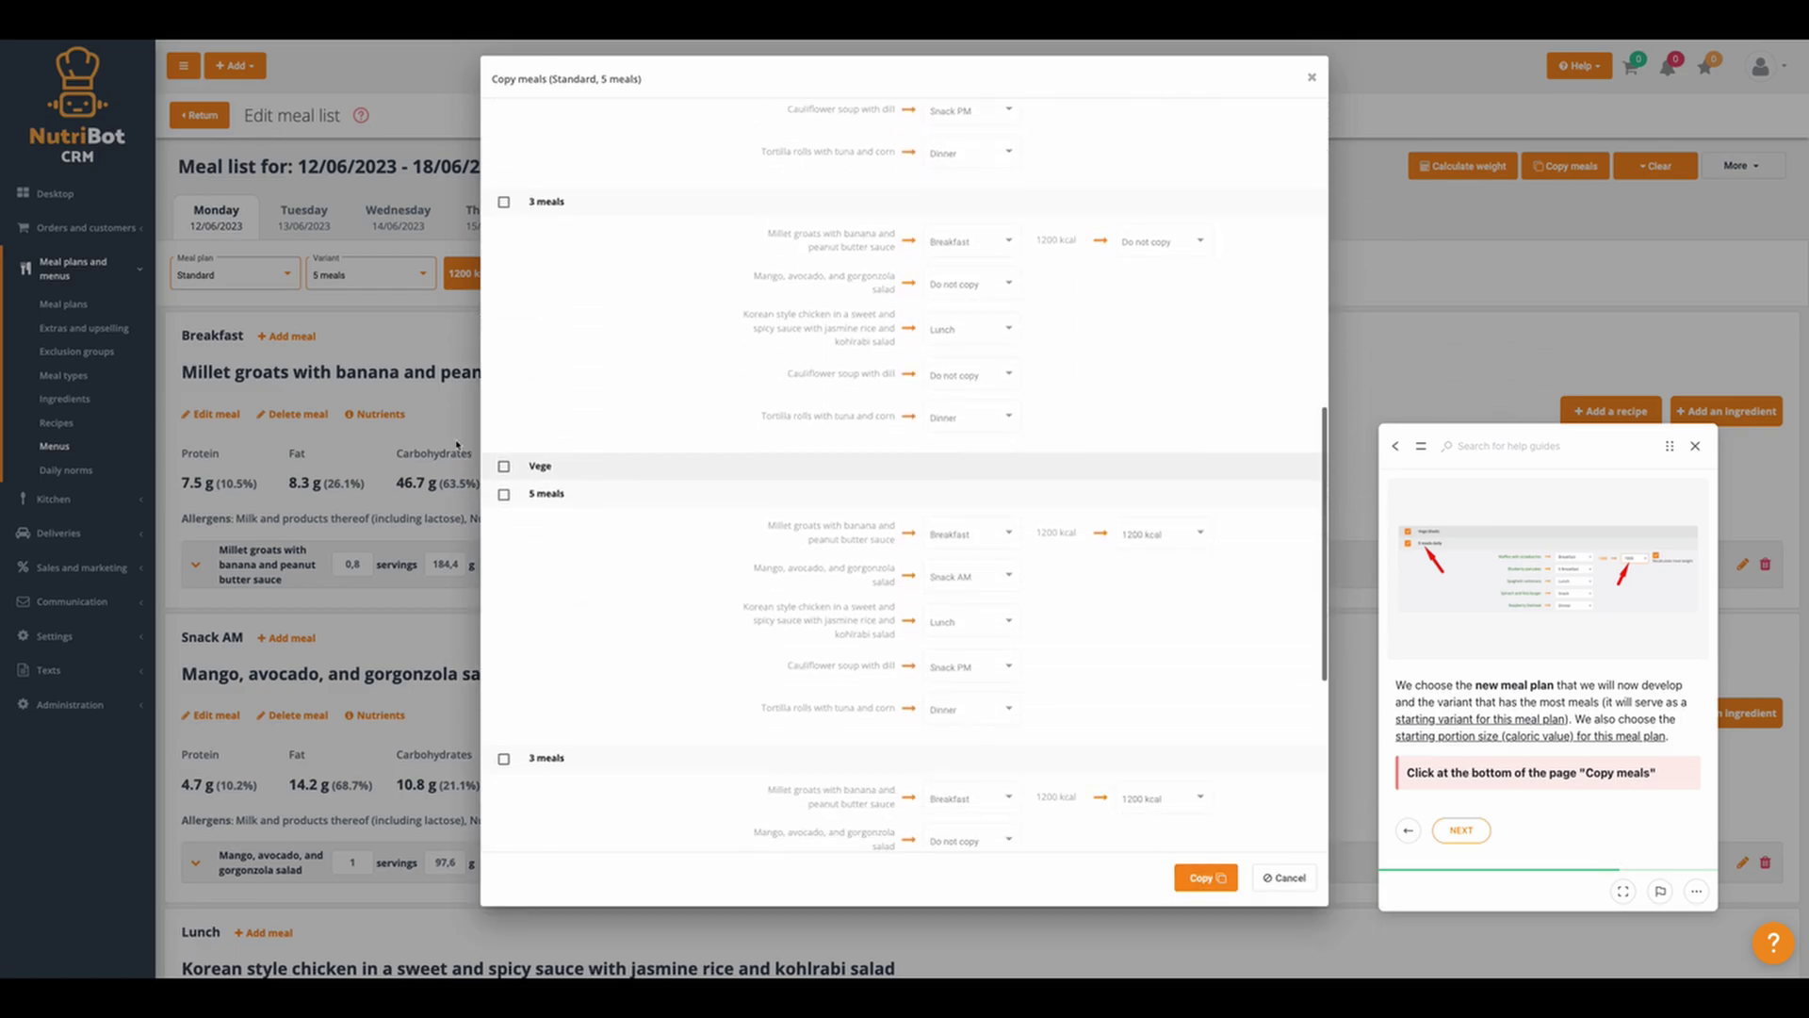
click(505, 497)
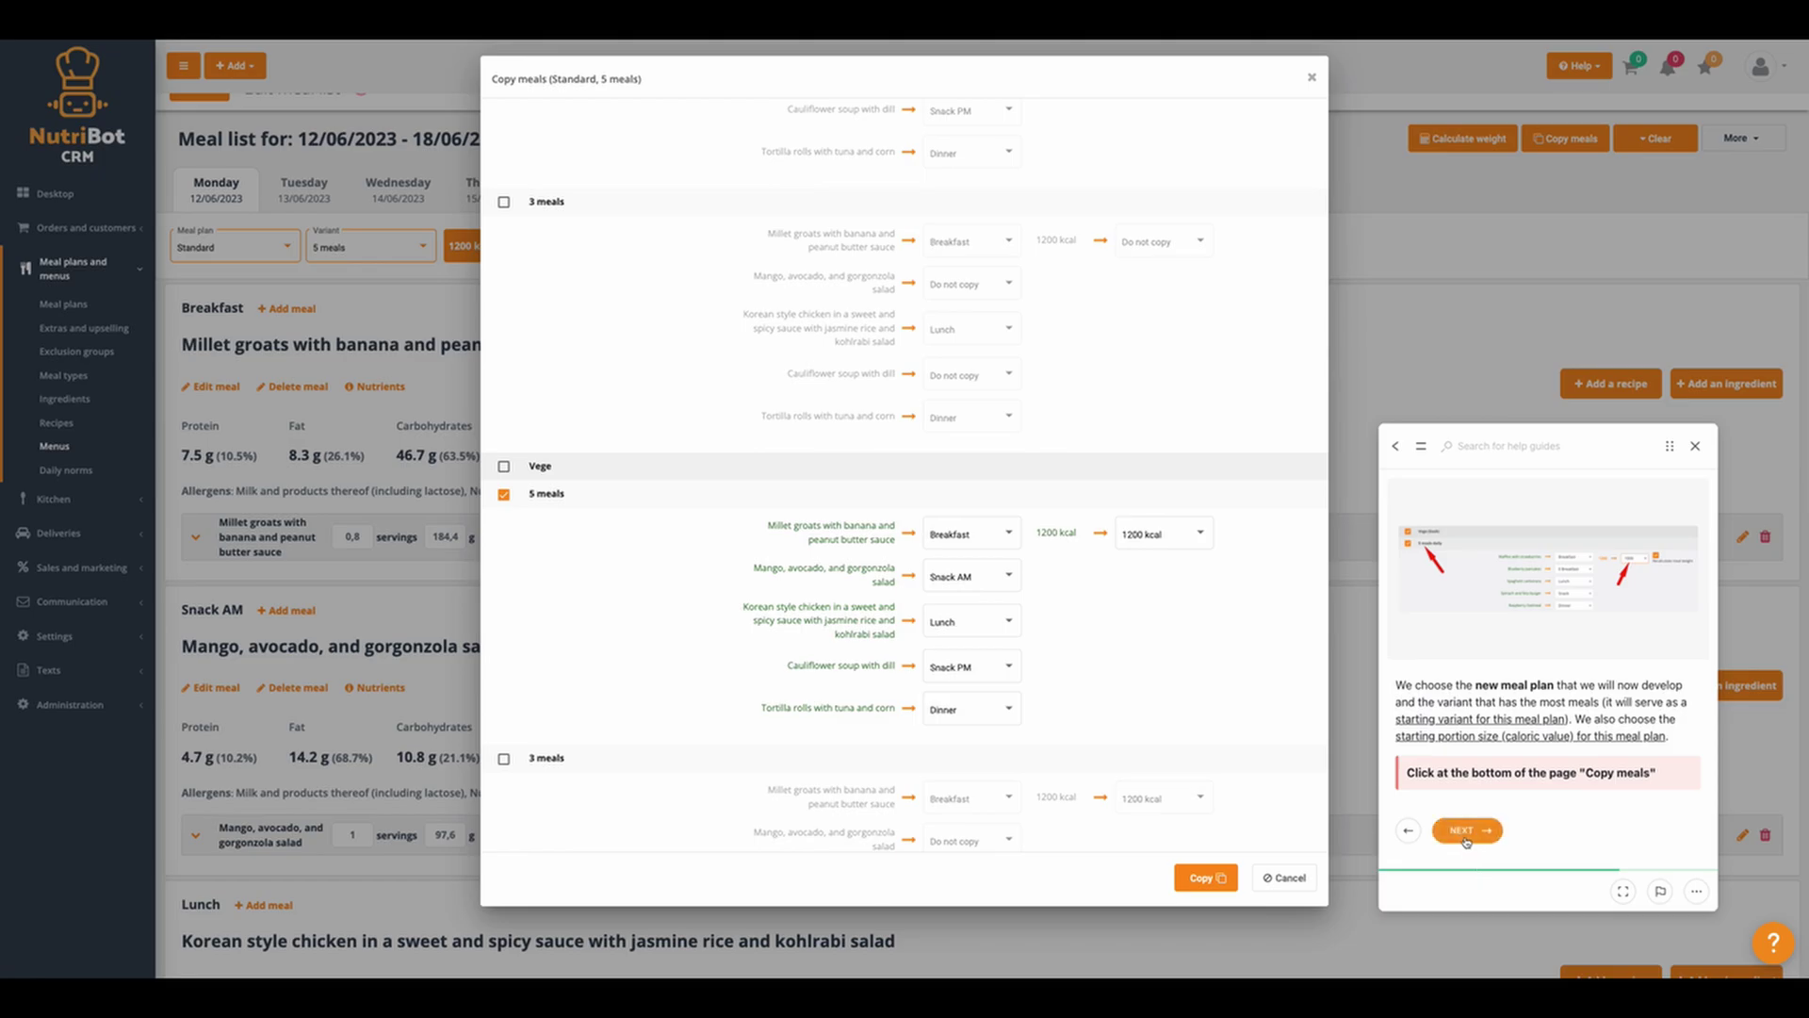
click(1478, 831)
click(1215, 879)
- Switch to the Vege meal plan and examine the copied 1200 kcal meals, including the ingredients of the millet groats Breakfast
click(252, 245)
click(198, 304)
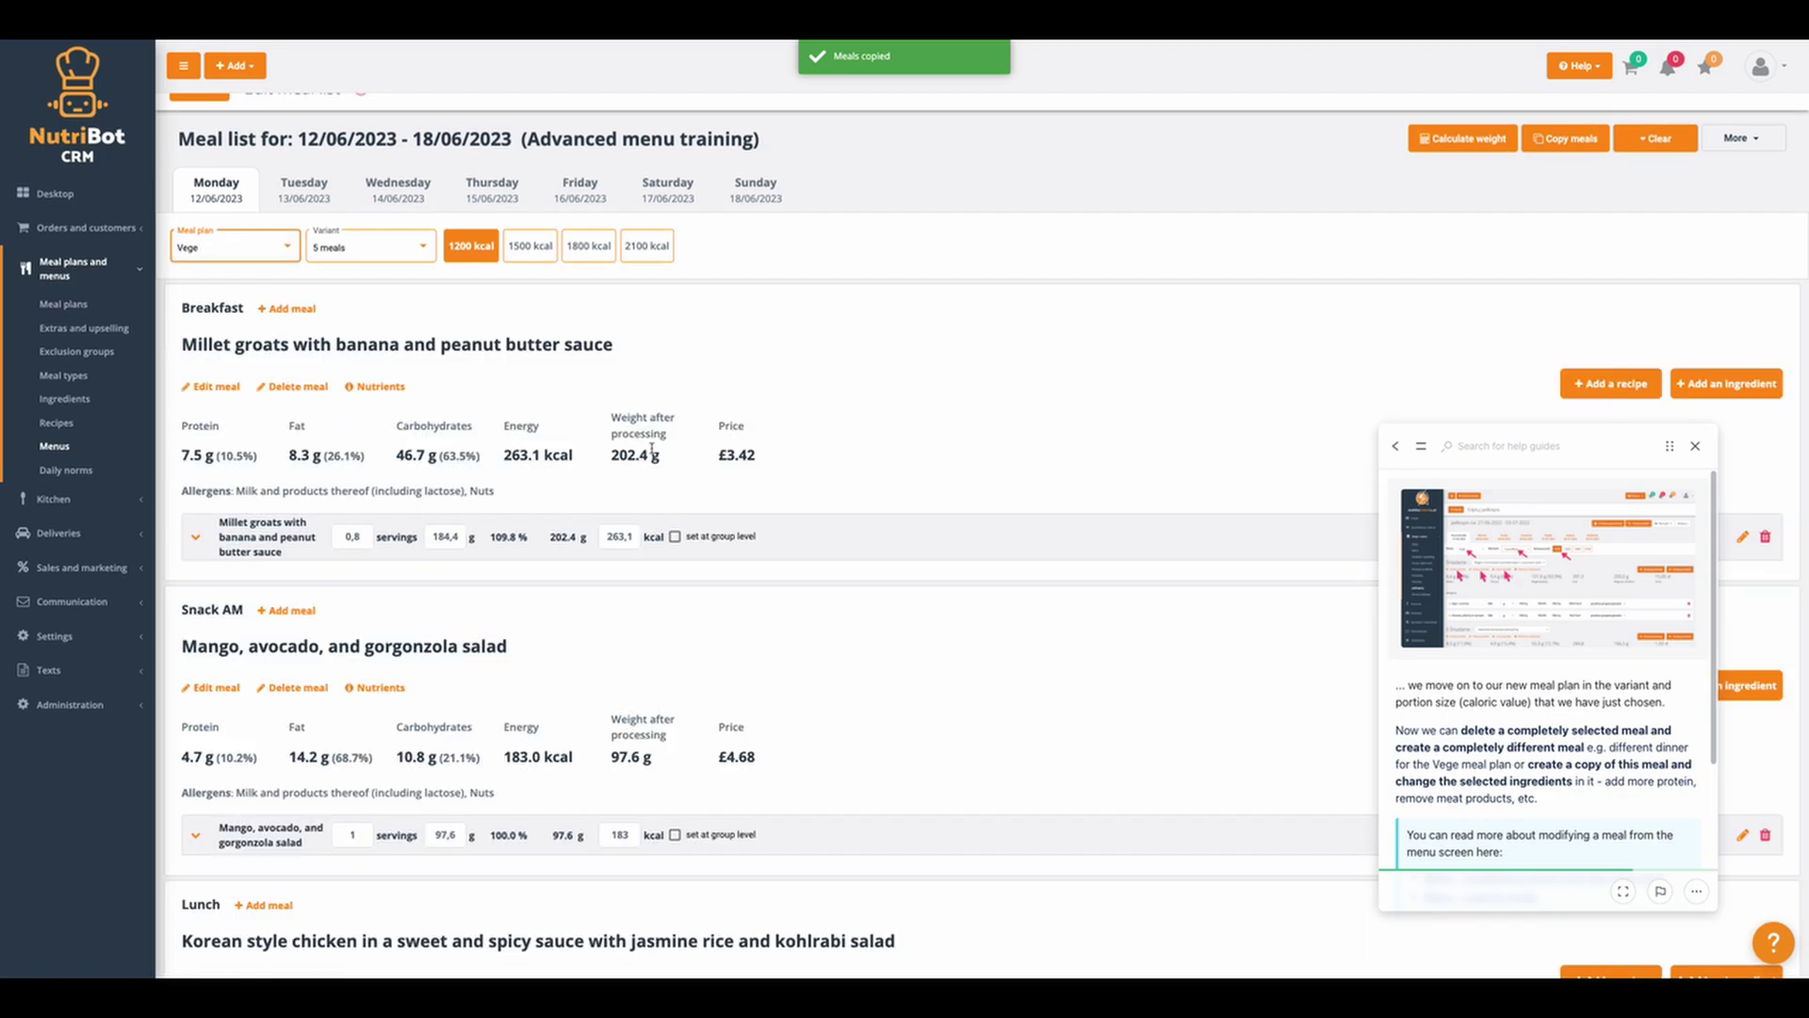
scroll(638, 458, down, 2)
scroll(638, 458, up, 2)
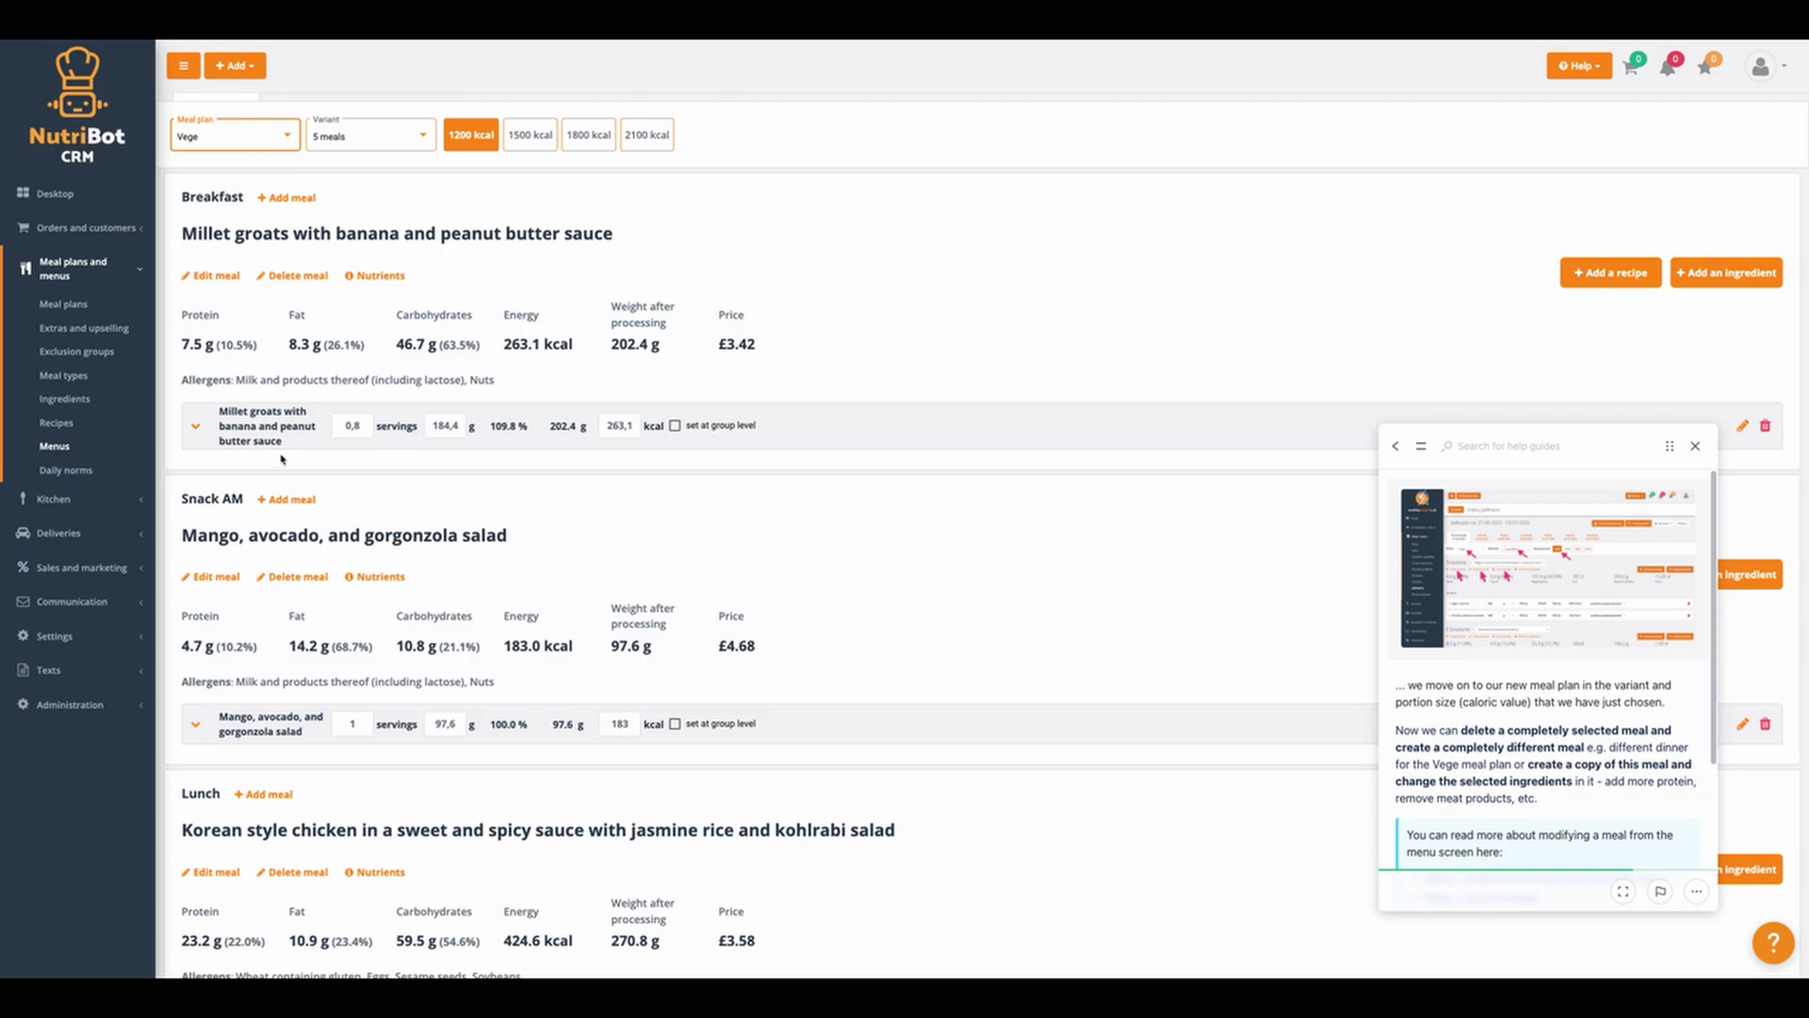
scroll(396, 349, down, 1)
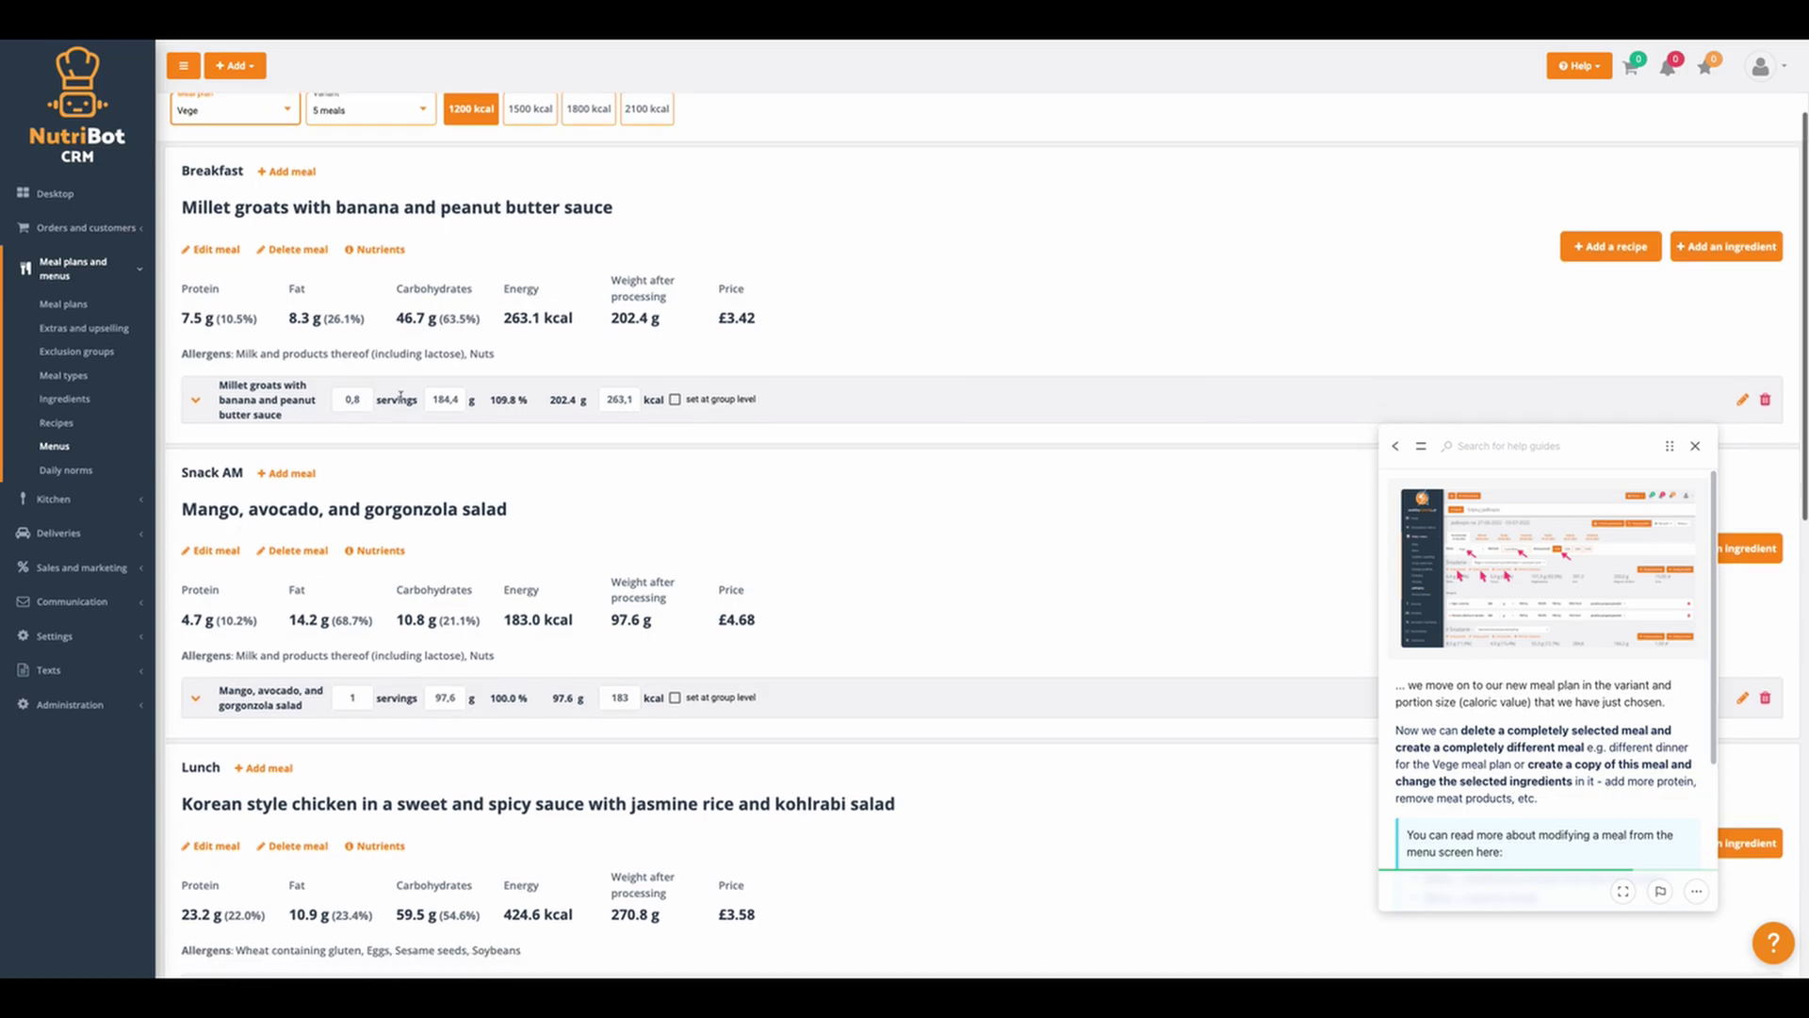
click(282, 413)
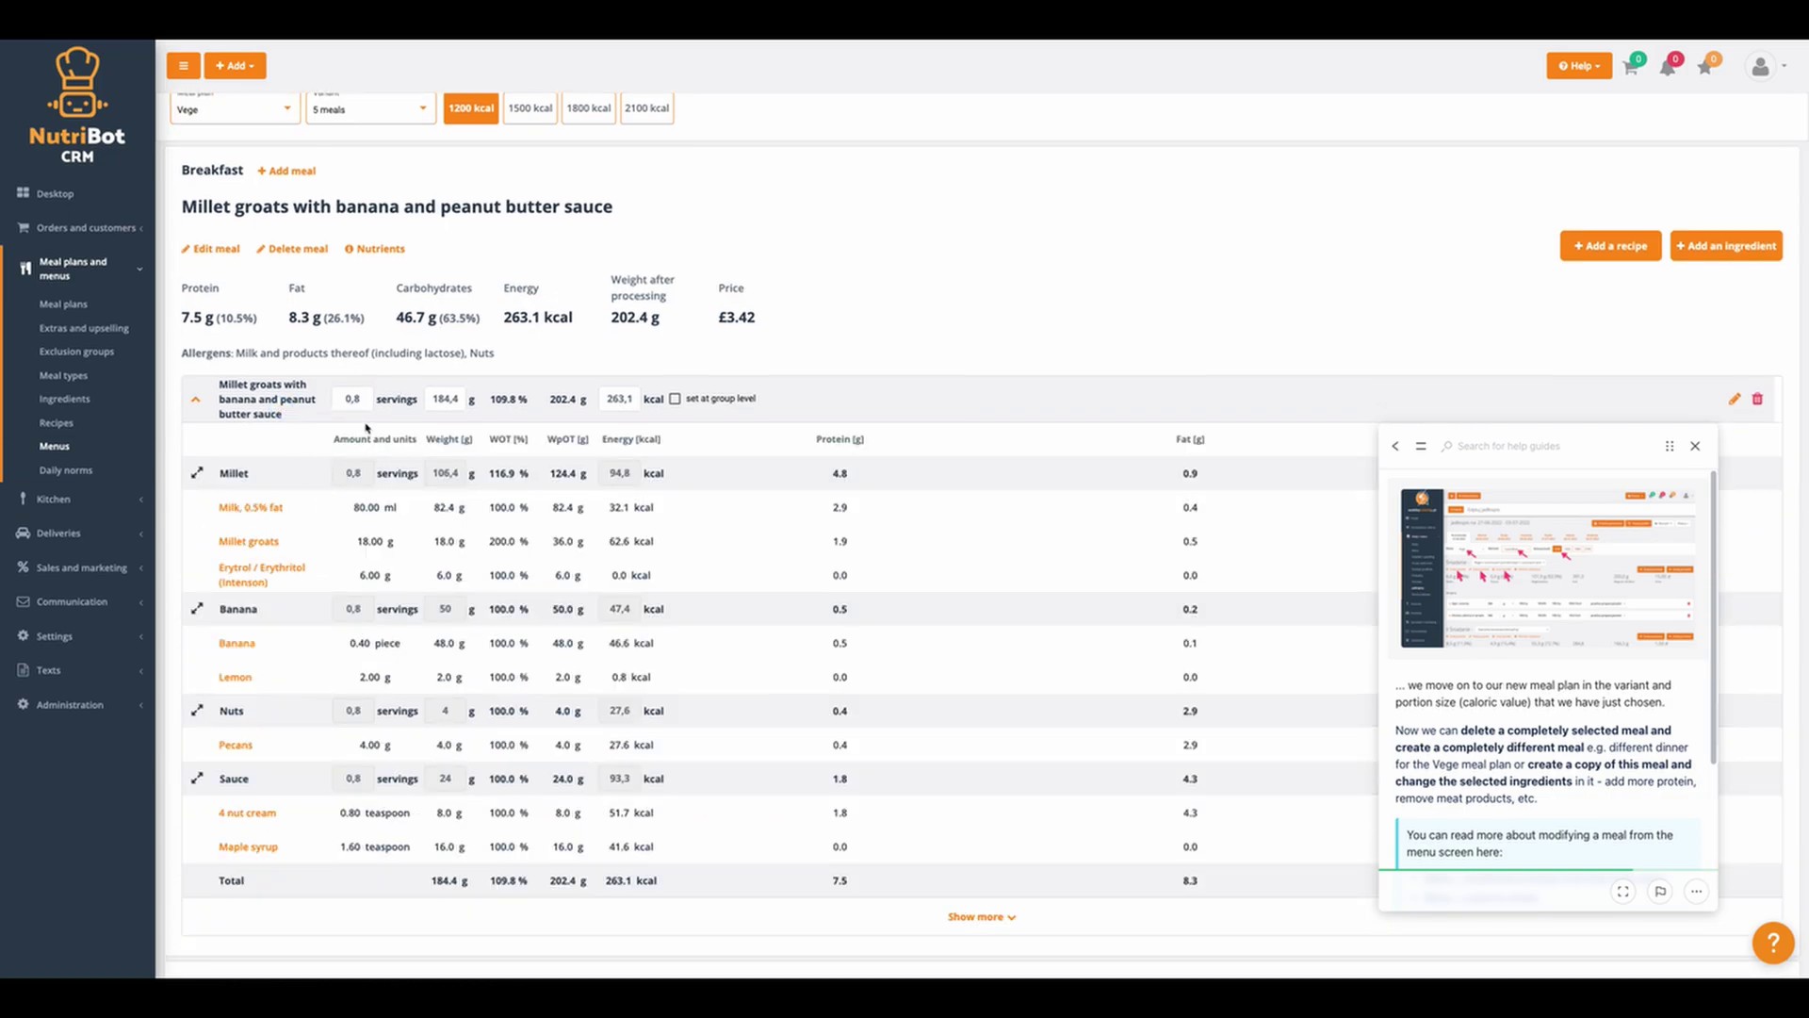
scroll(349, 584, down, 1)
scroll(357, 588, up, 2)
scroll(357, 587, down, 10)
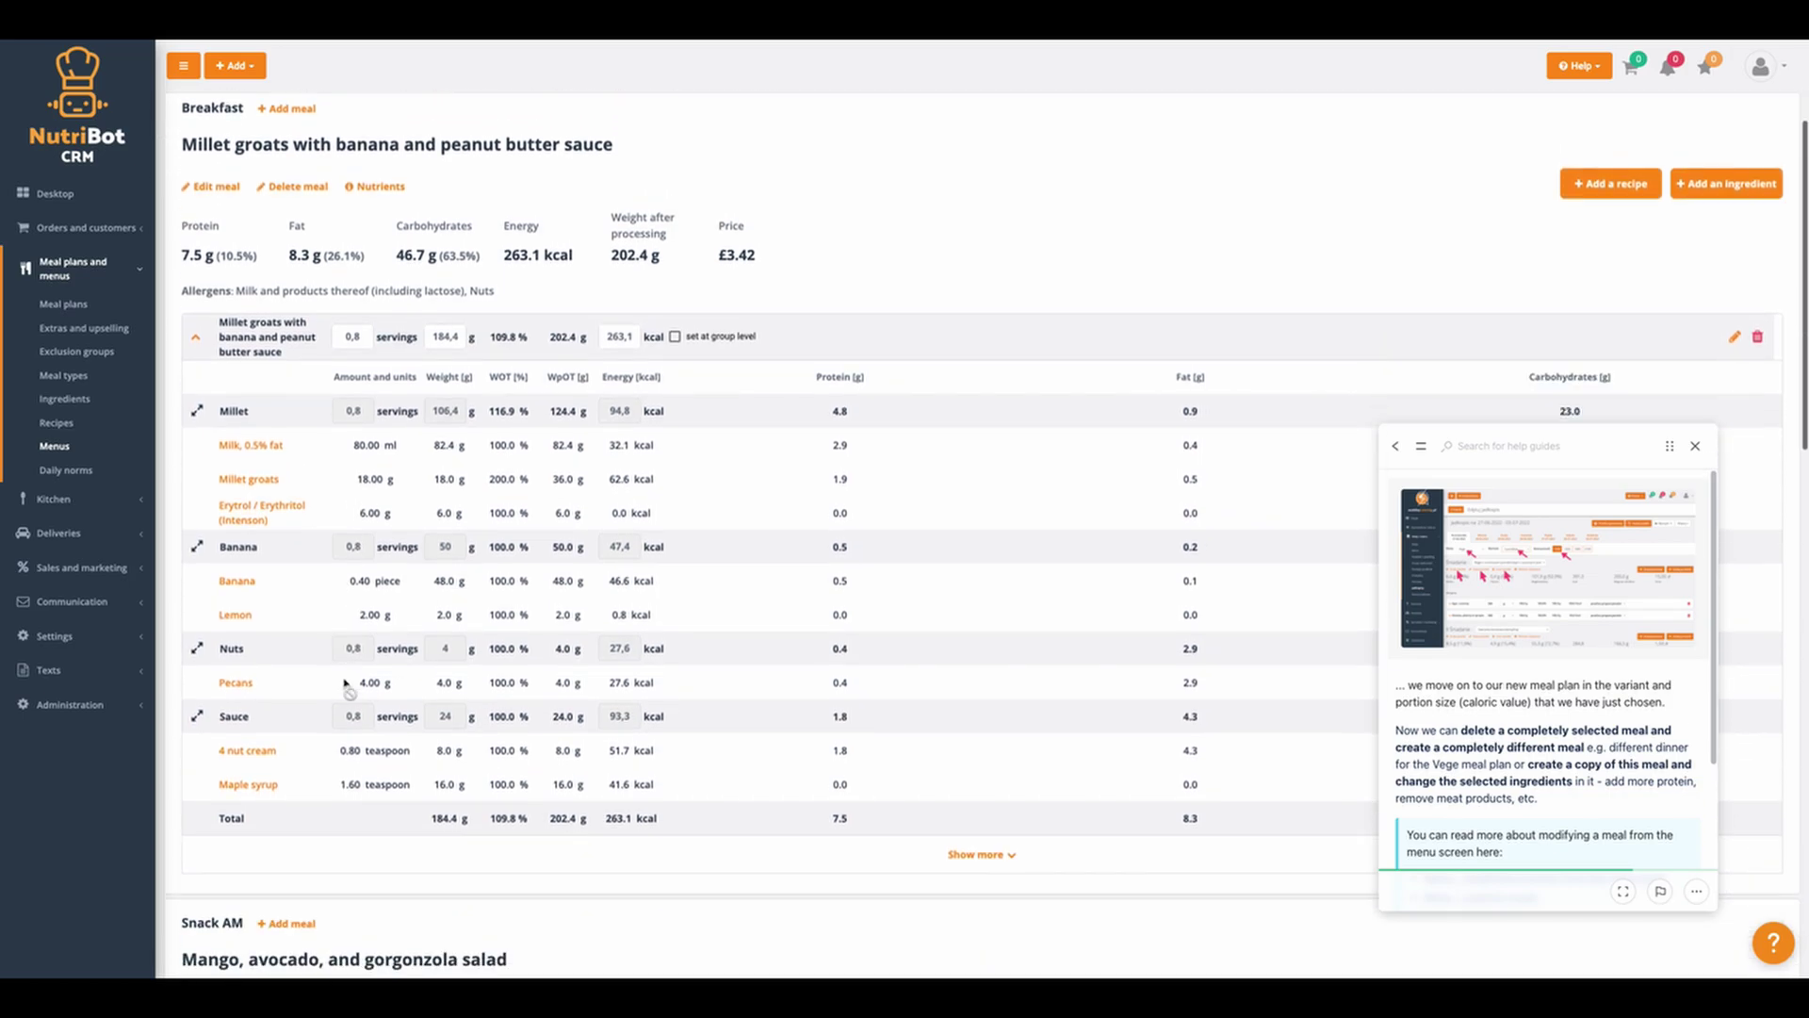
- Delete the Korean style chicken meal from Lunch for the Vege plan's 5 meals variant at 1200 kcal only
scroll(350, 663, down, 2)
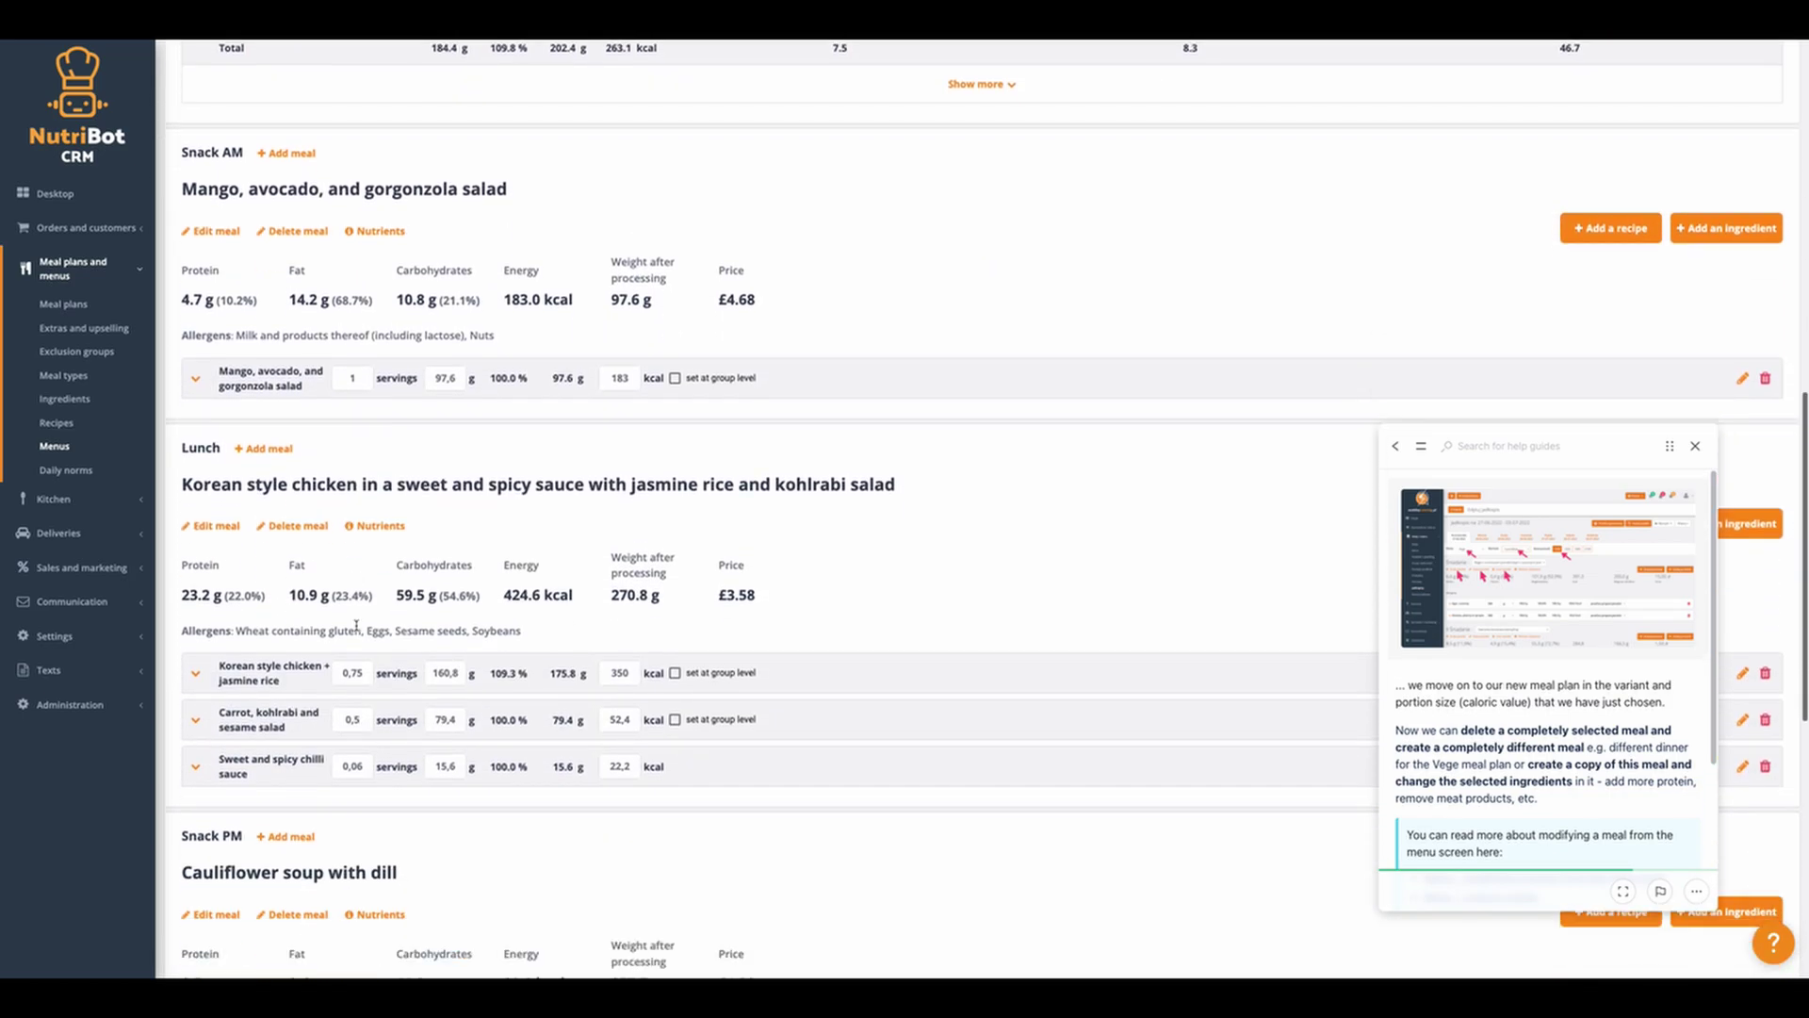
scroll(457, 424, up, 11)
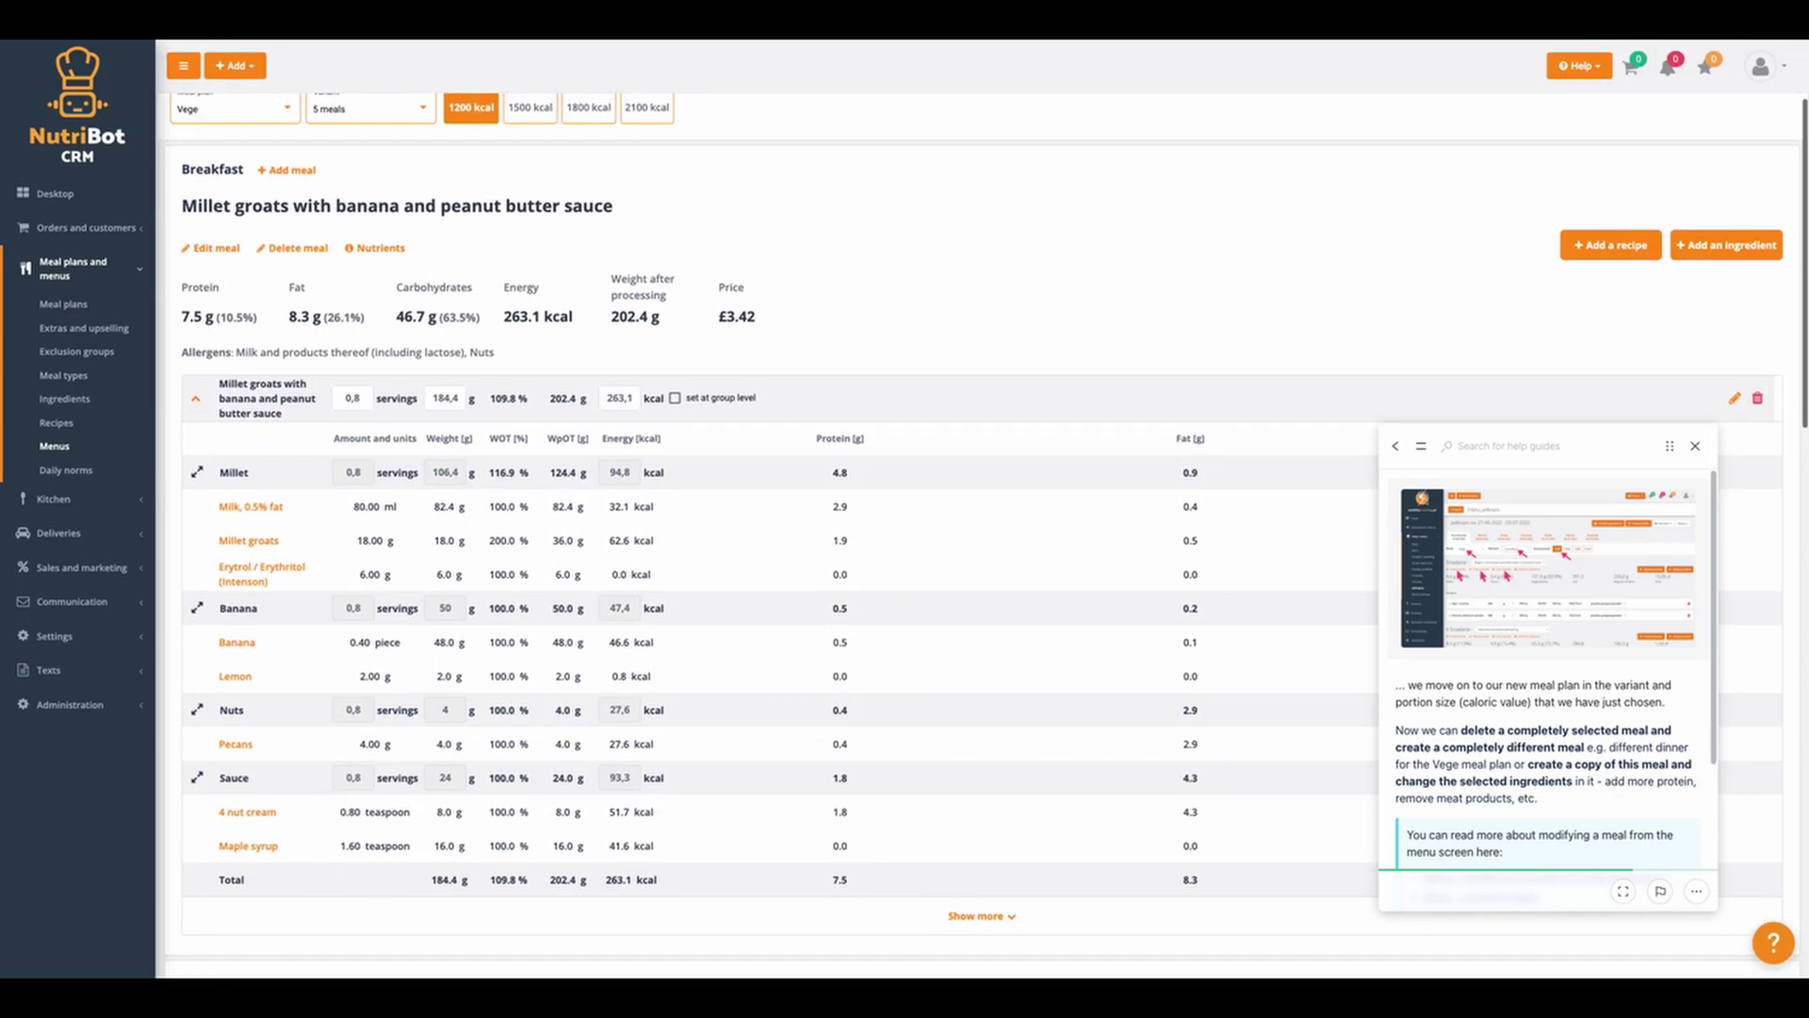
scroll(513, 256, down, 10)
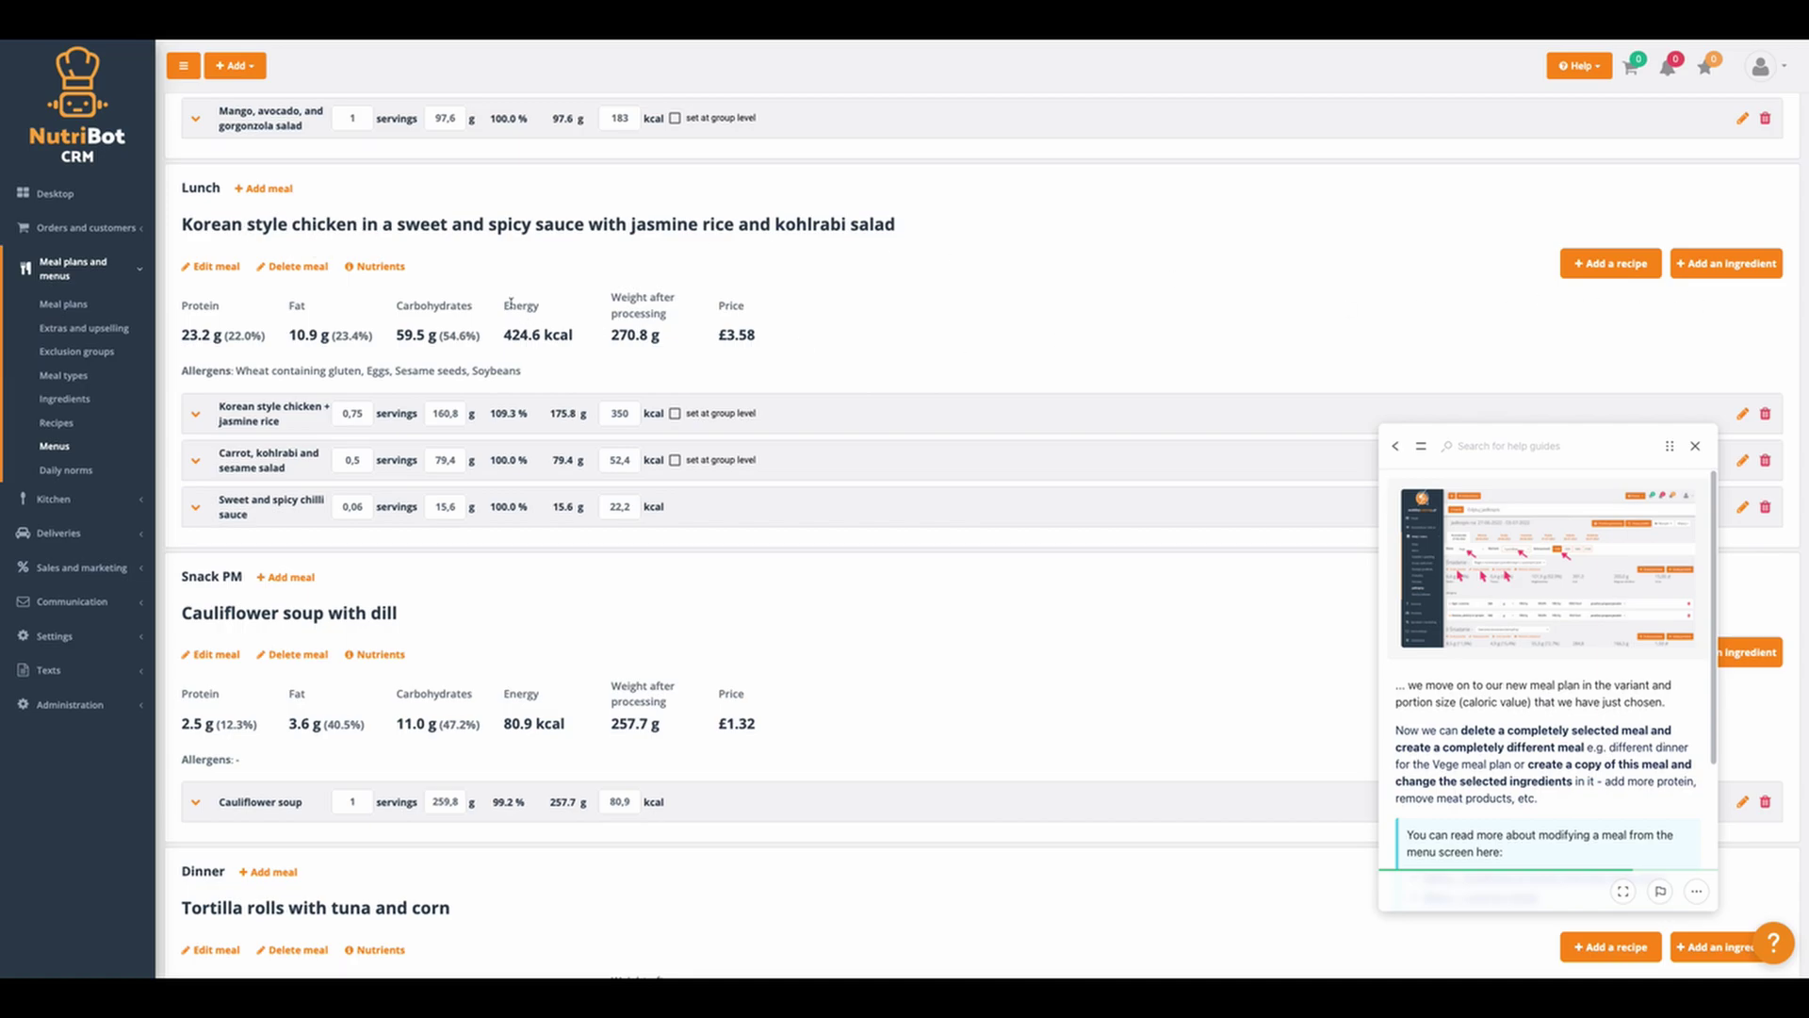
click(290, 266)
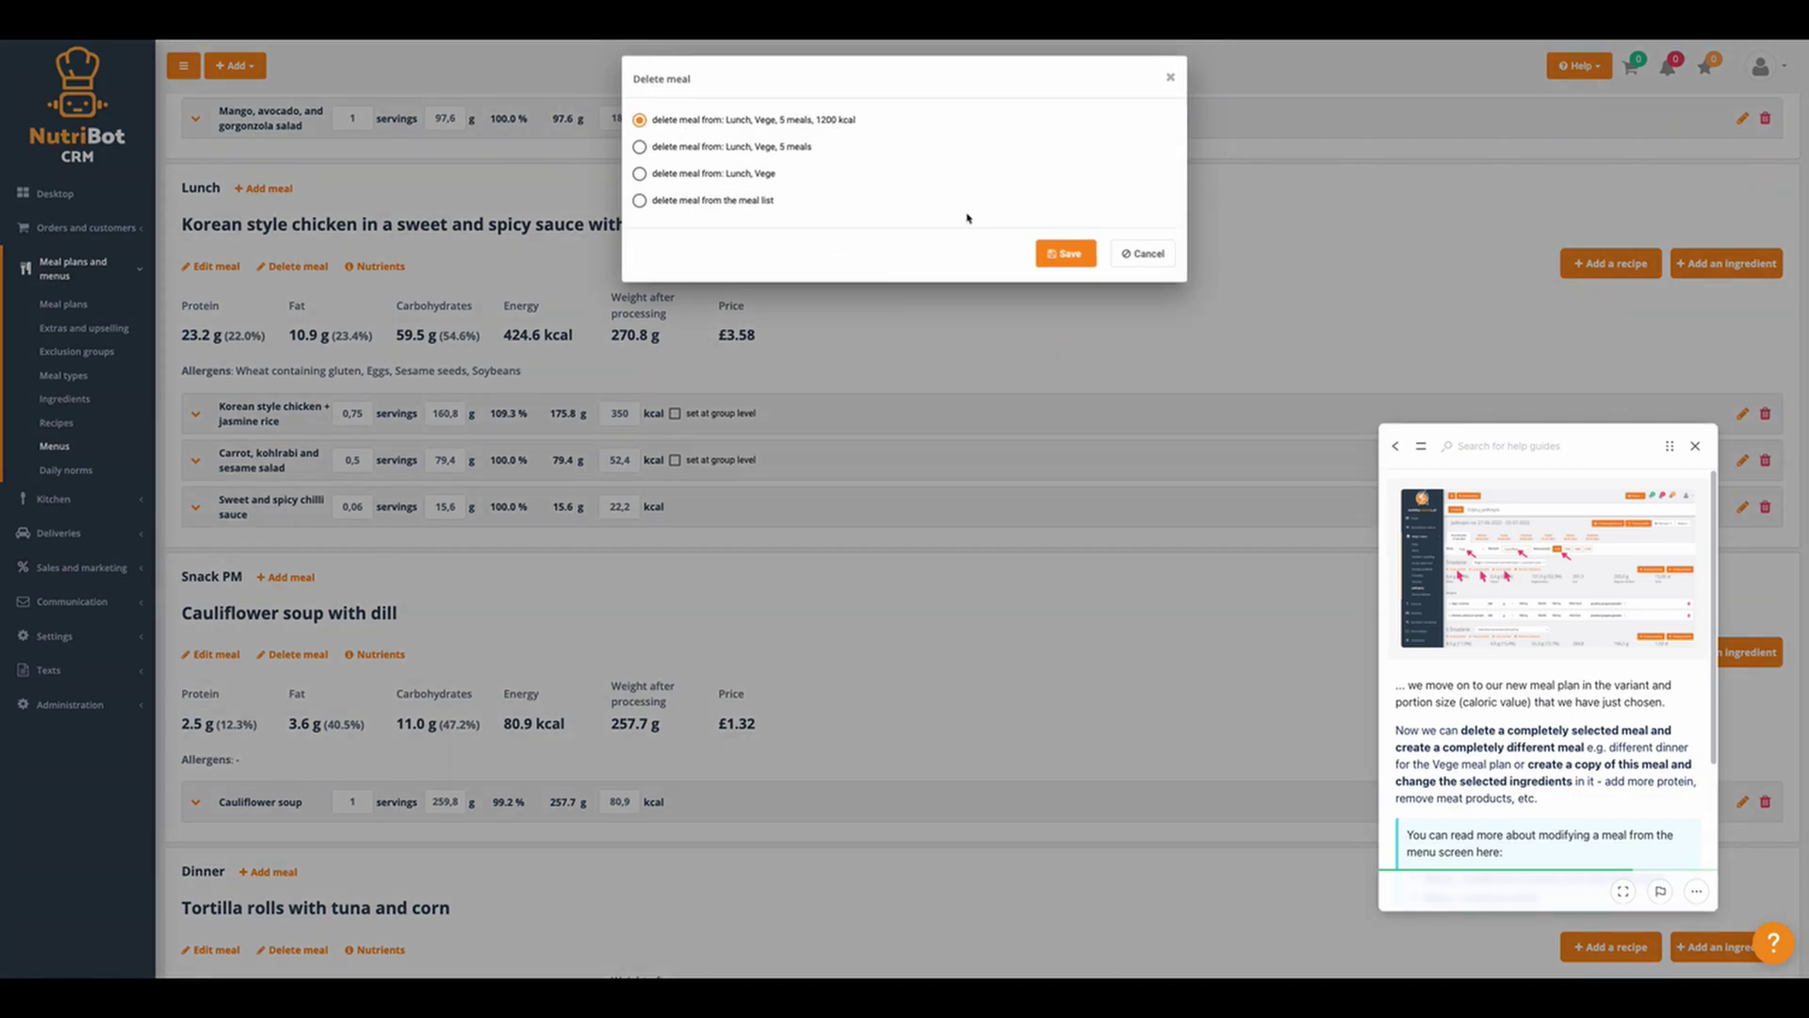
click(1068, 257)
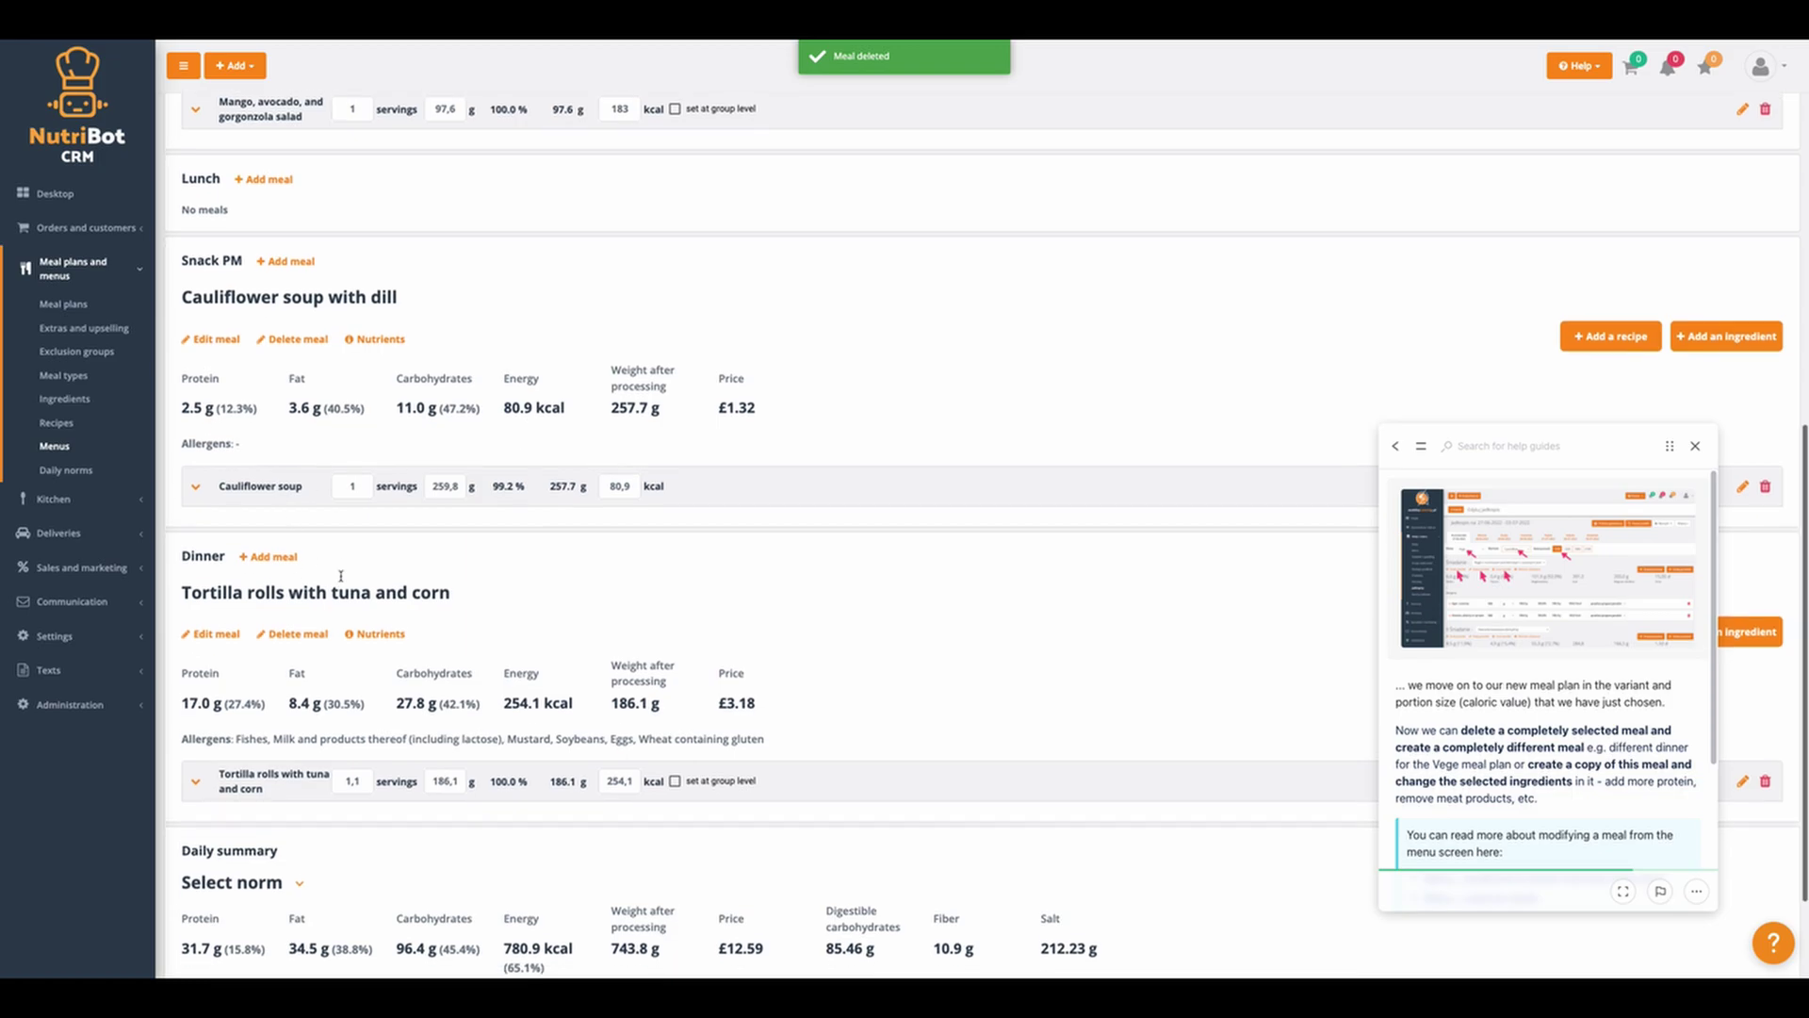
- Create a new Lunch meal named "Korean style tofu in a sweet and spicy sauce with jasmine rice and kohlrabi salad"
scroll(311, 471, up, 1)
click(270, 298)
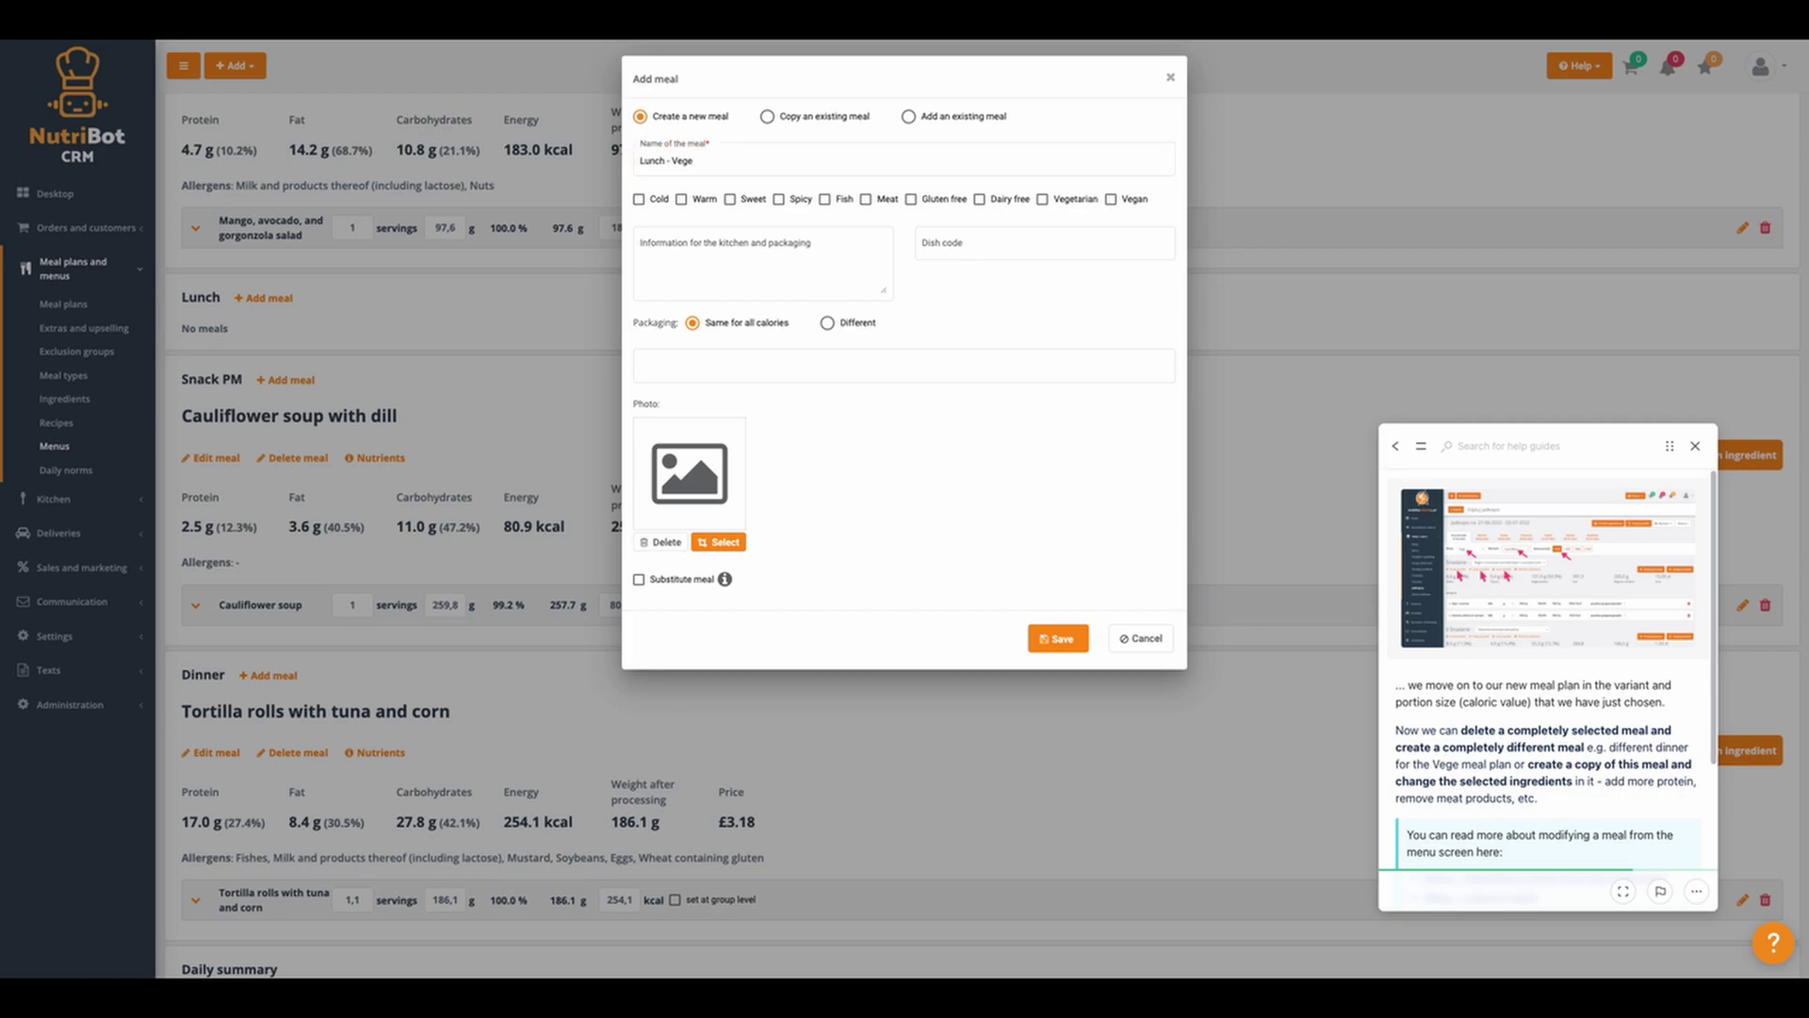
key(super+c)
click(733, 166)
key(super+a)
key(super+v)
click(1053, 638)
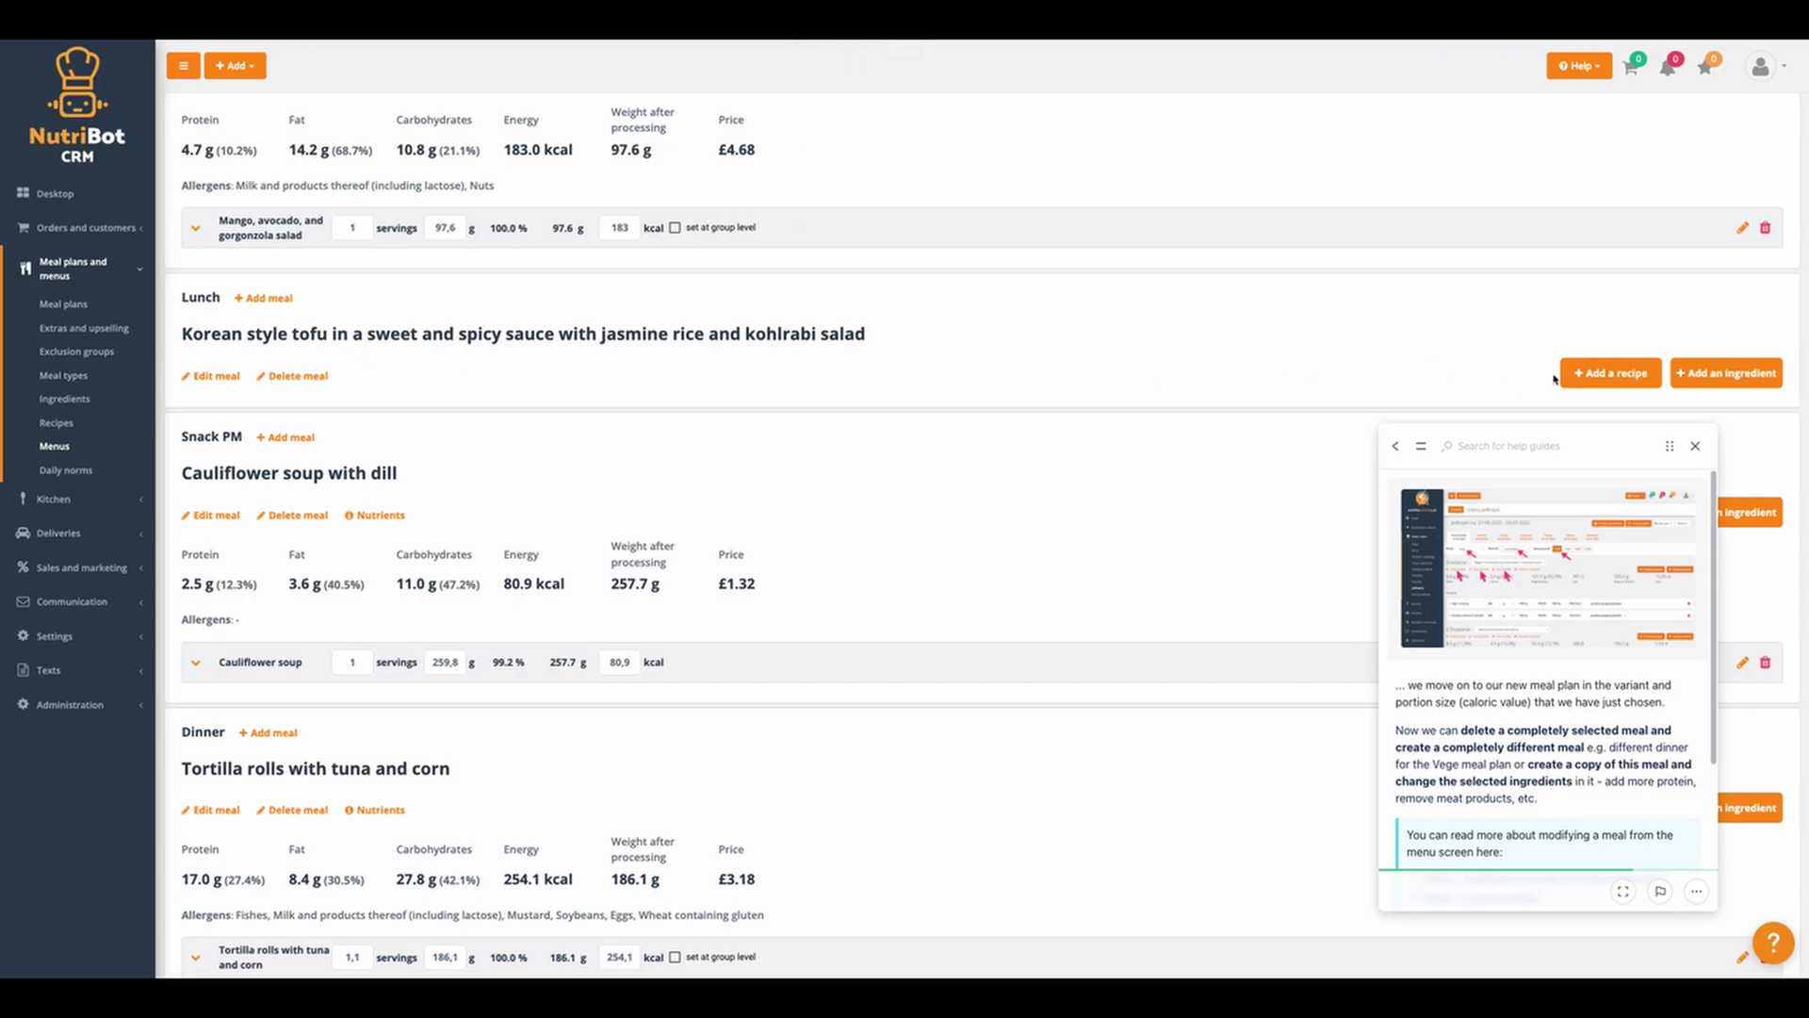
- Add the "Carrot, kohlrabi and sesame salad" recipe to the tofu Lunch with 0,5 servings
click(1593, 376)
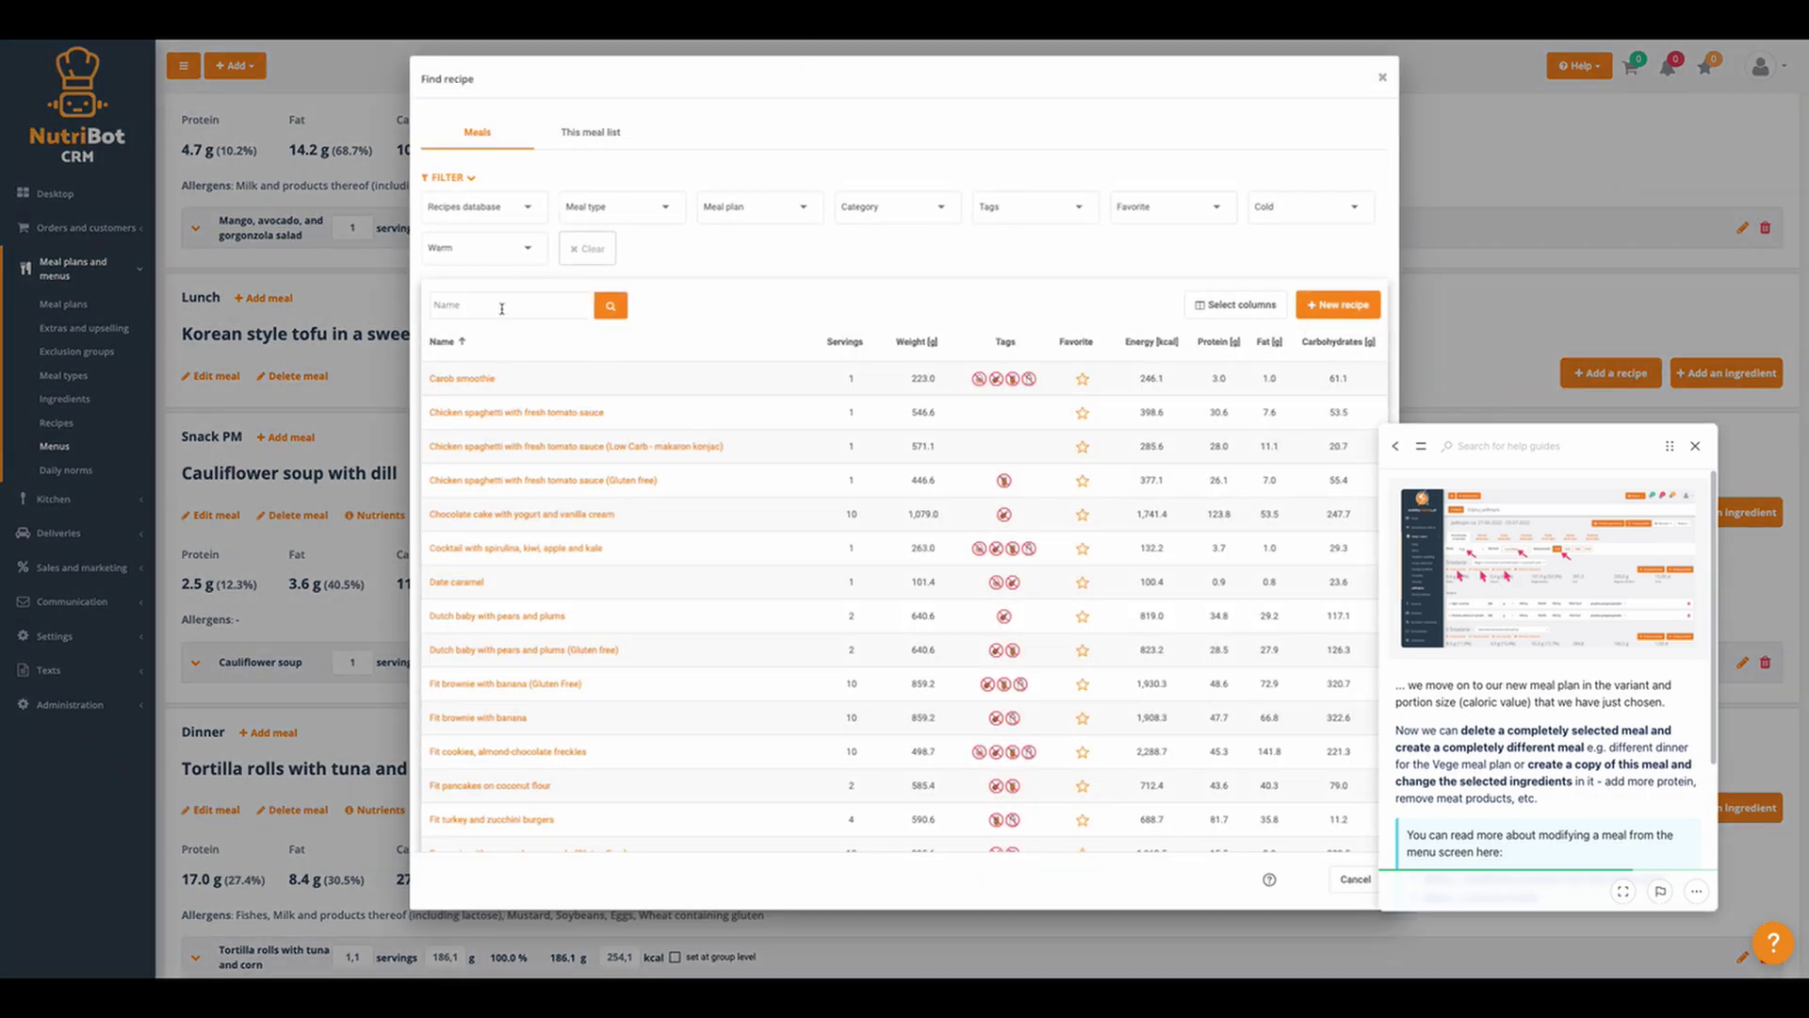
click(490, 307)
text(carrot)
key(Return)
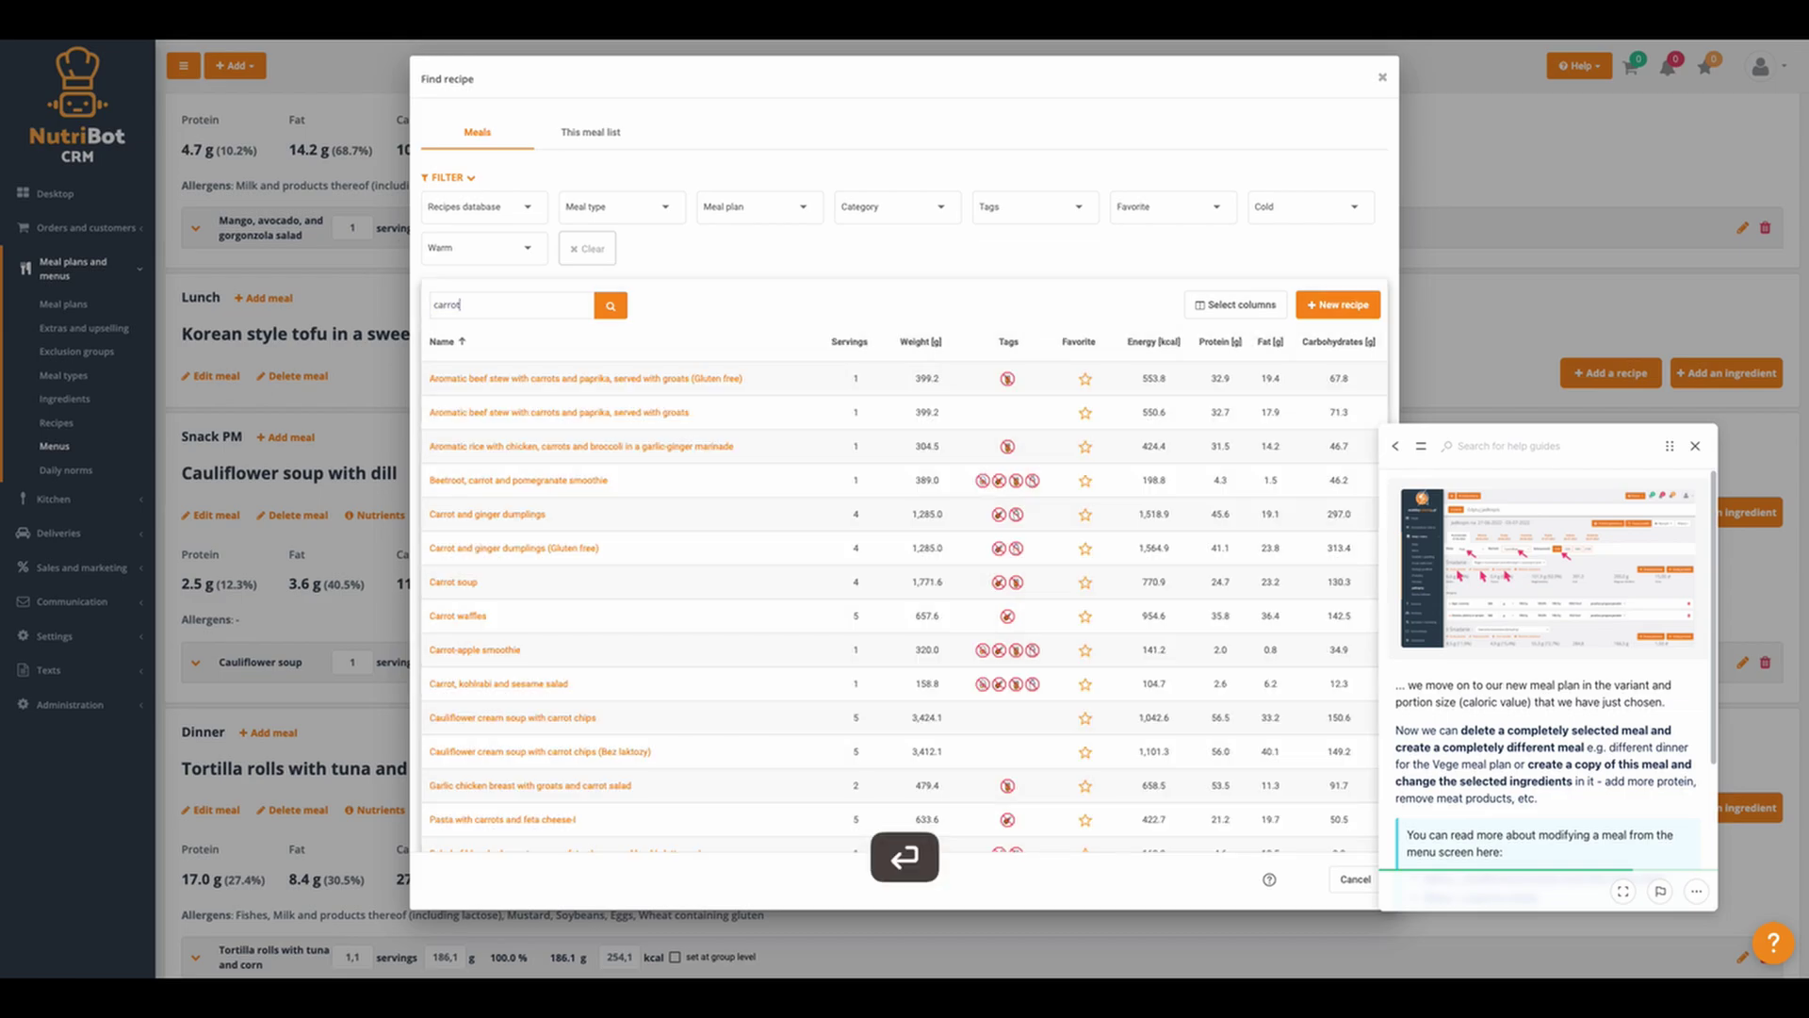
key(Return)
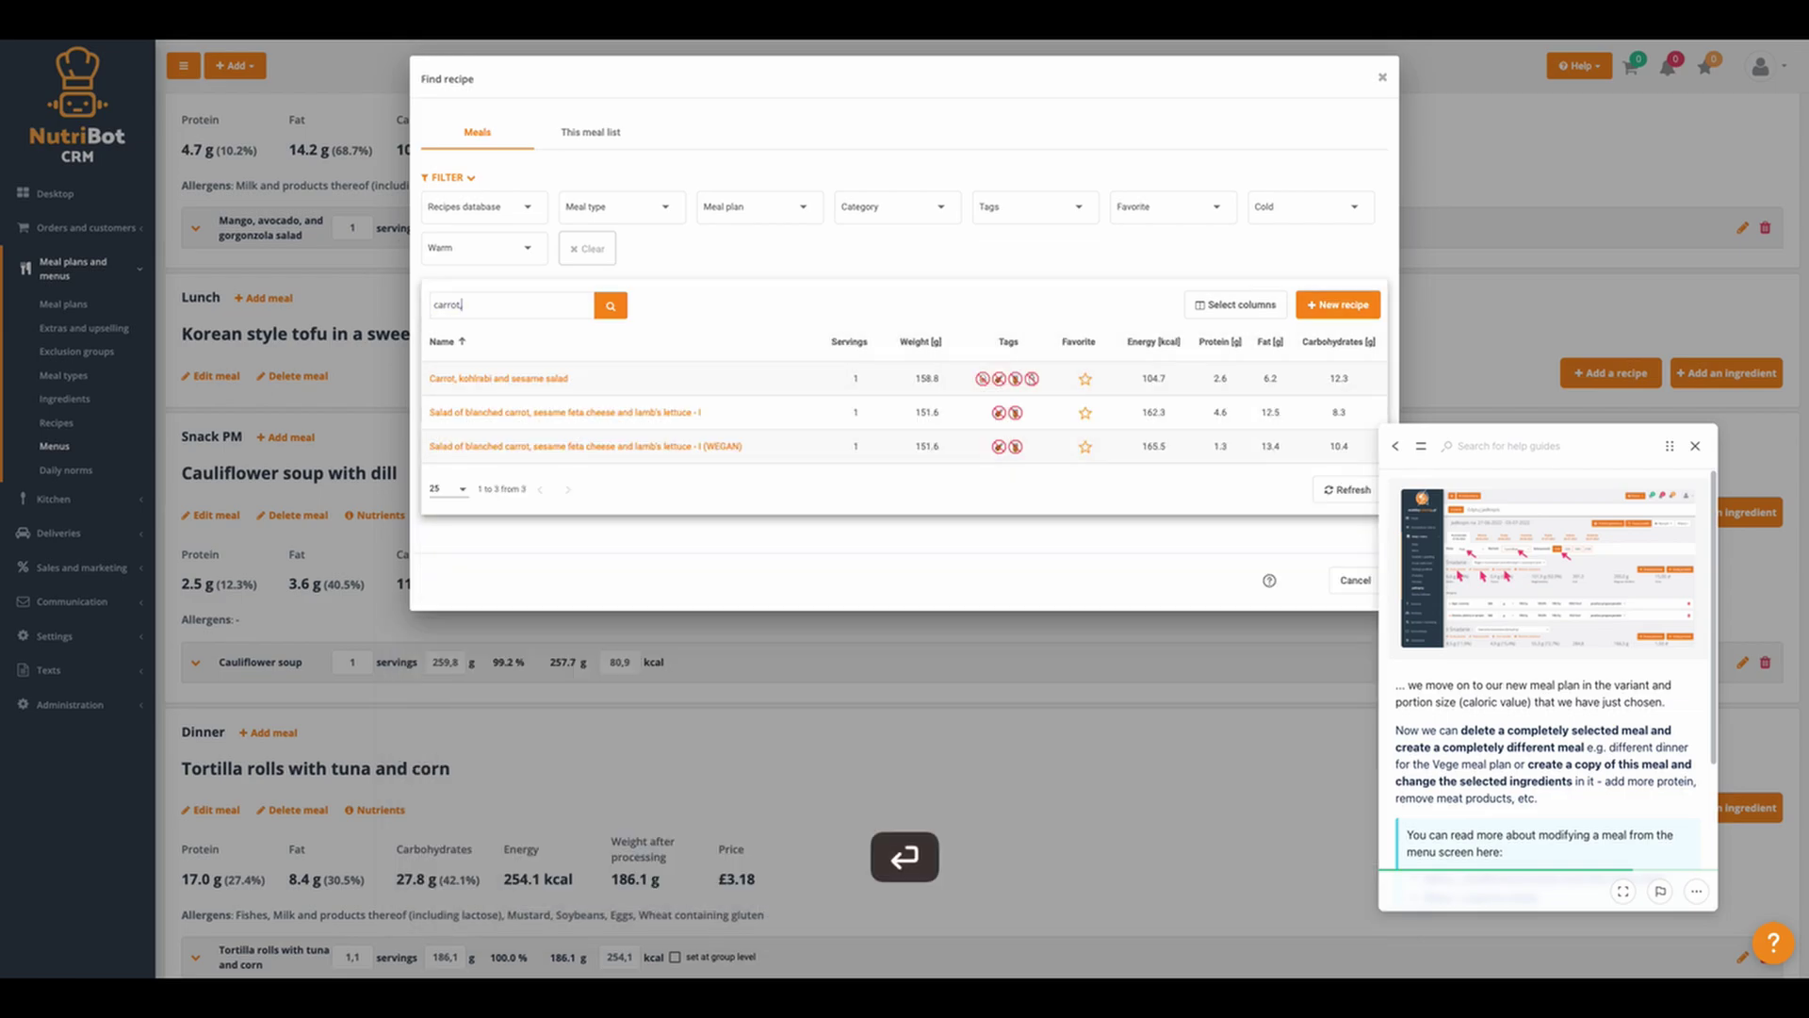
click(498, 380)
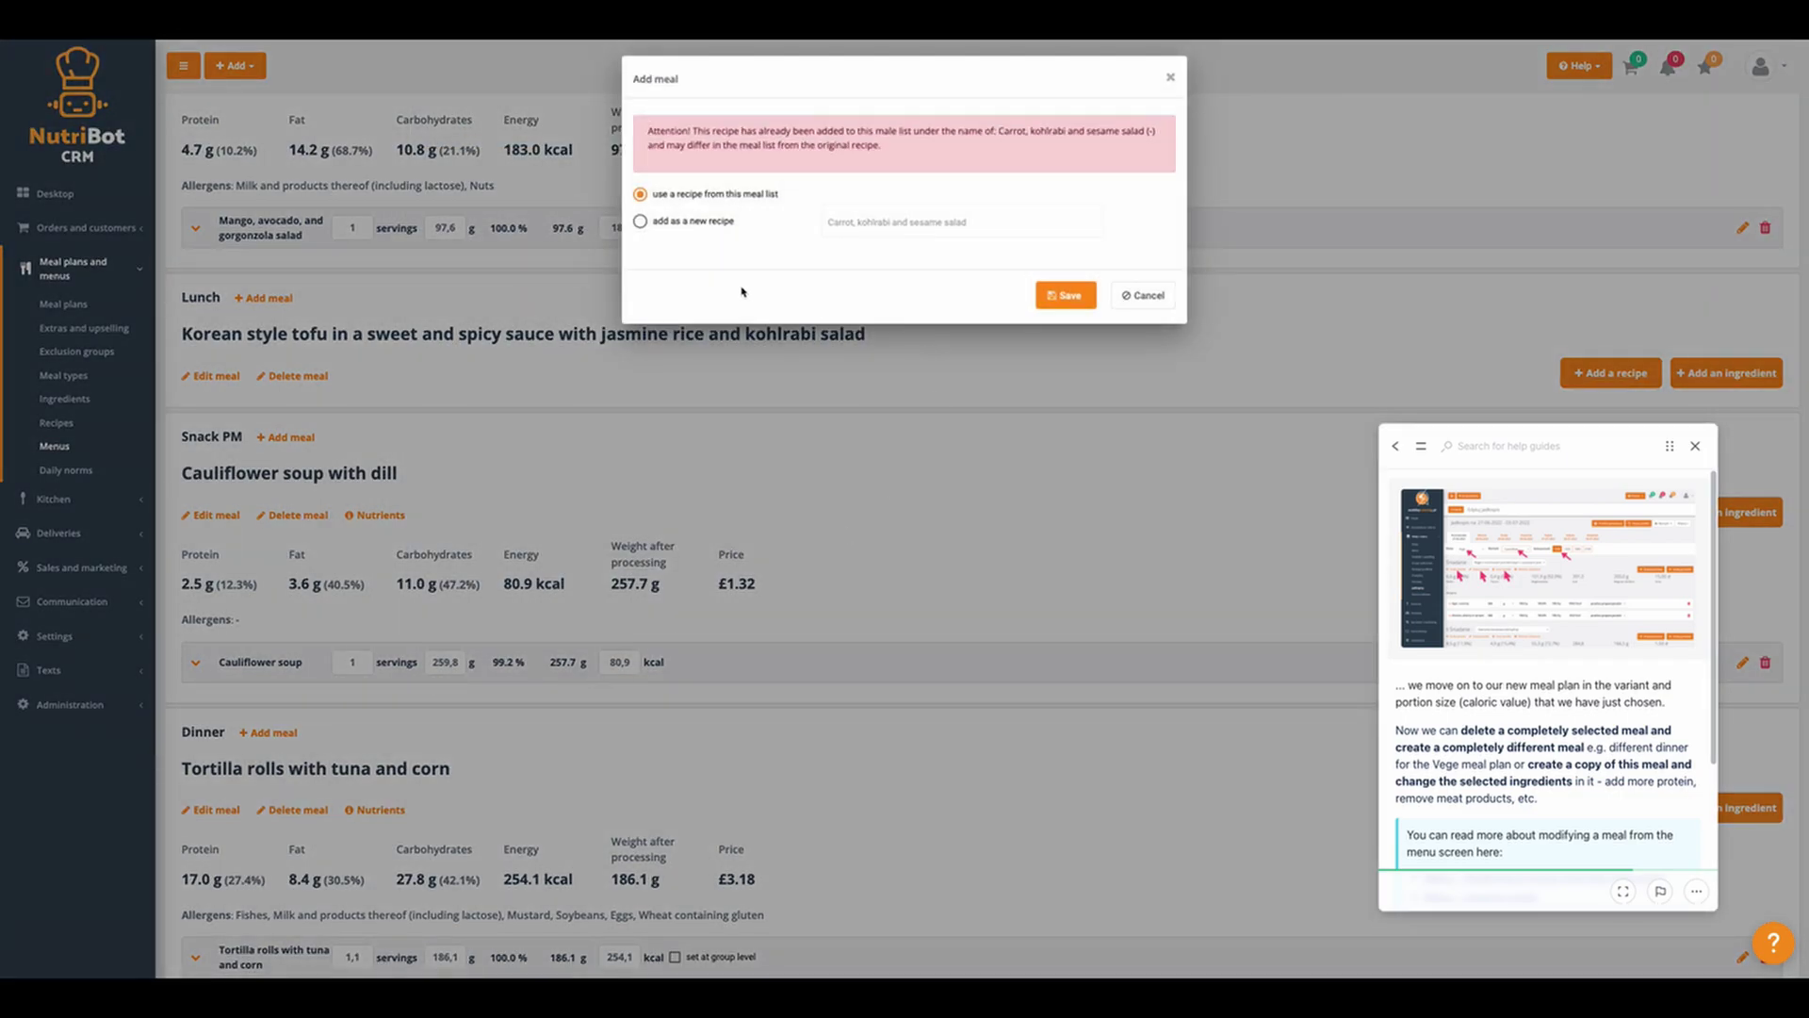
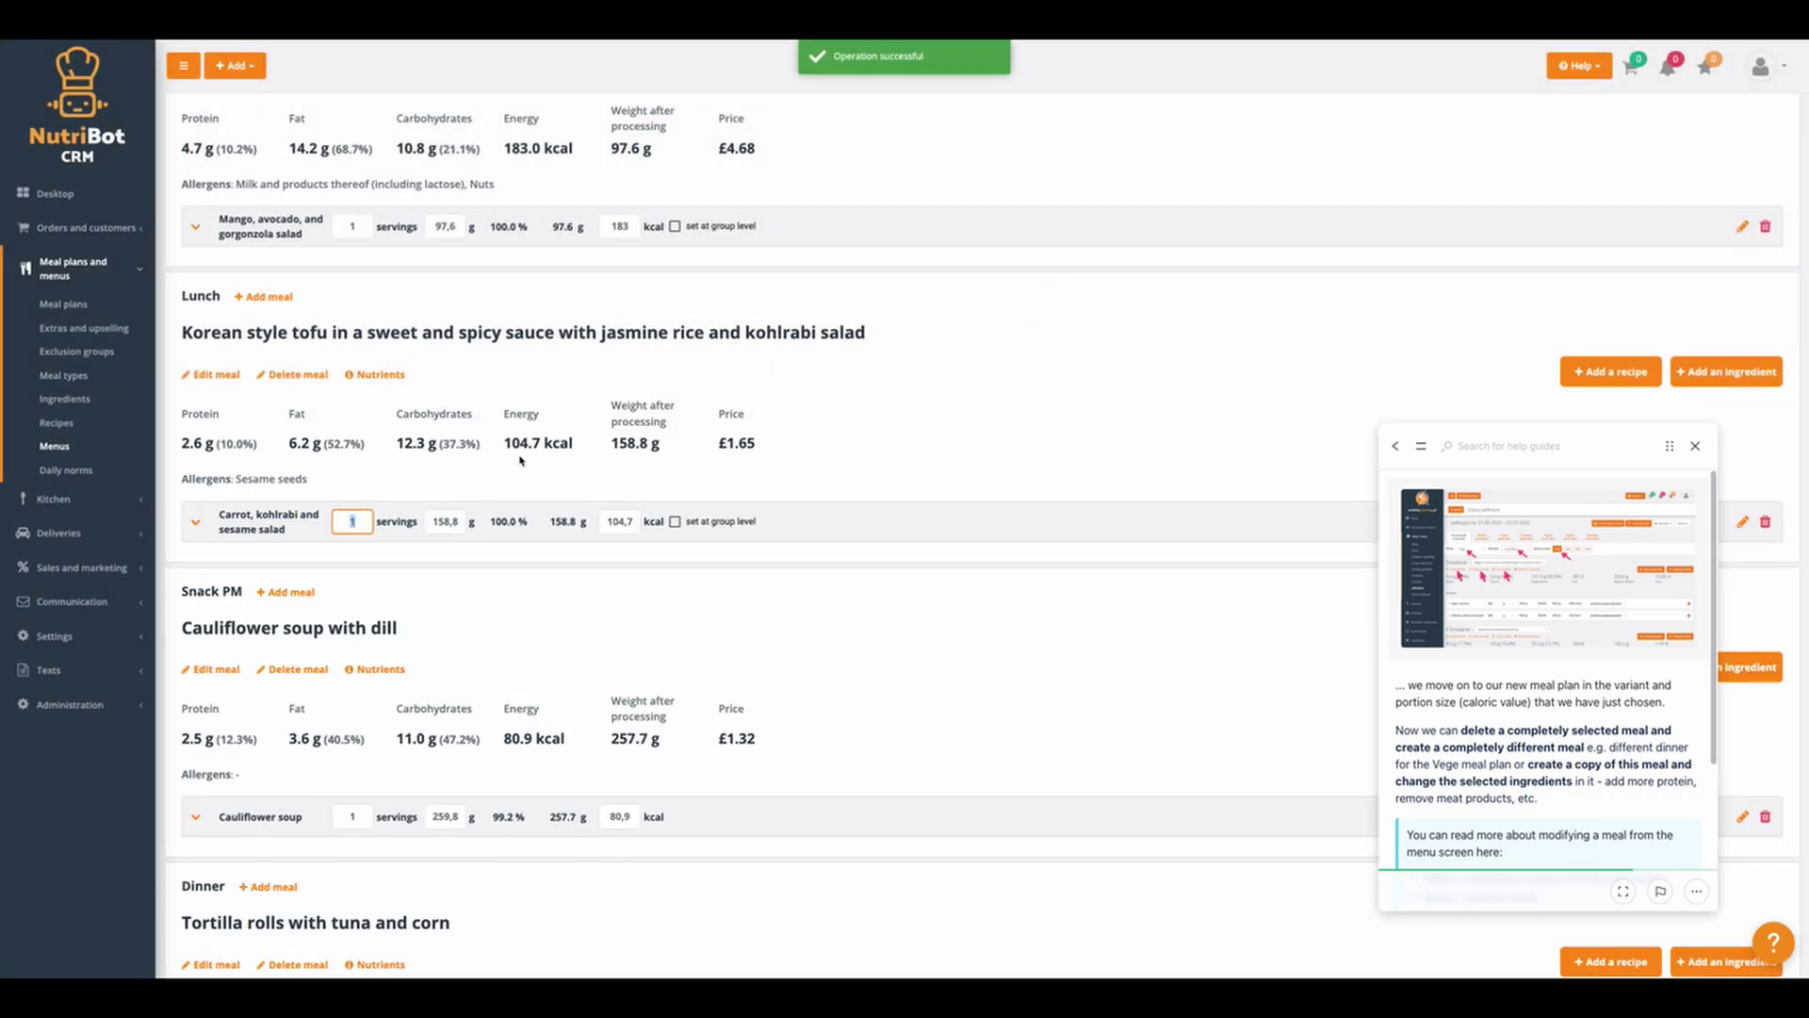
text(0,5)
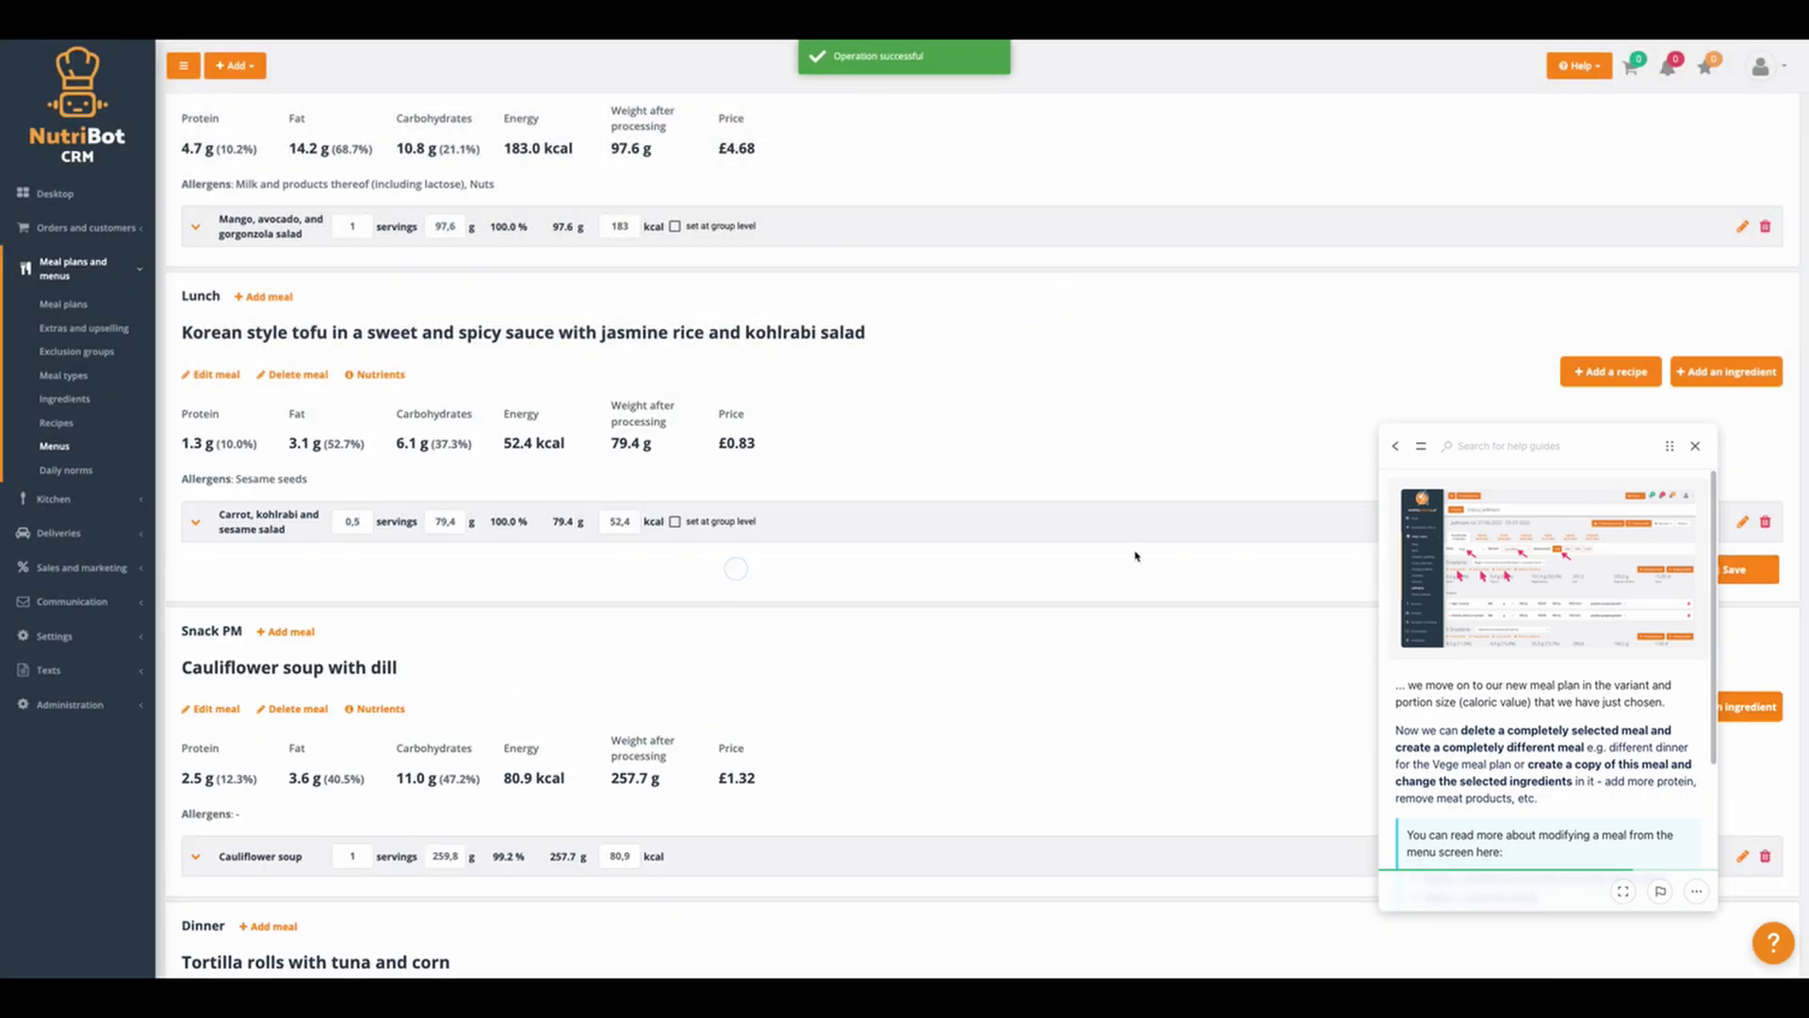
- Add "Sweet and spicy chilli sauce" from this meal list to the tofu Lunch with 0,06 servings
scroll(1185, 555, down, 2)
click(1610, 183)
click(472, 304)
text(sweet)
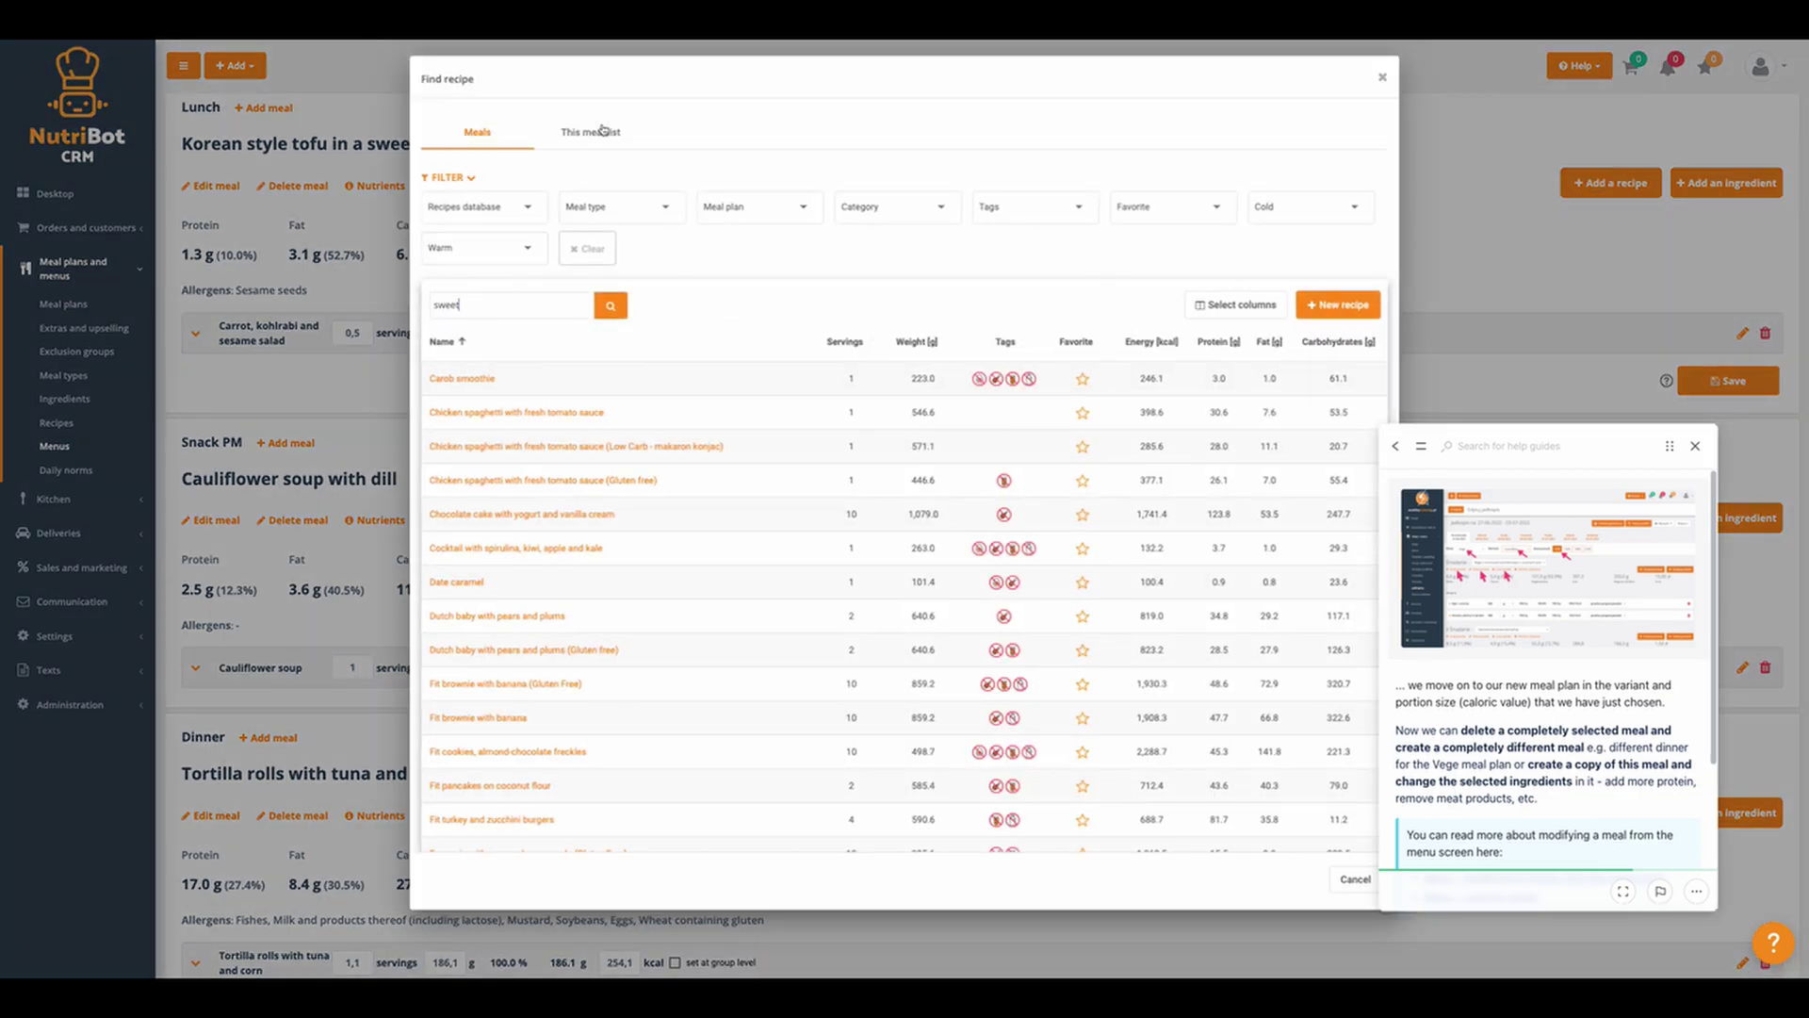
click(603, 131)
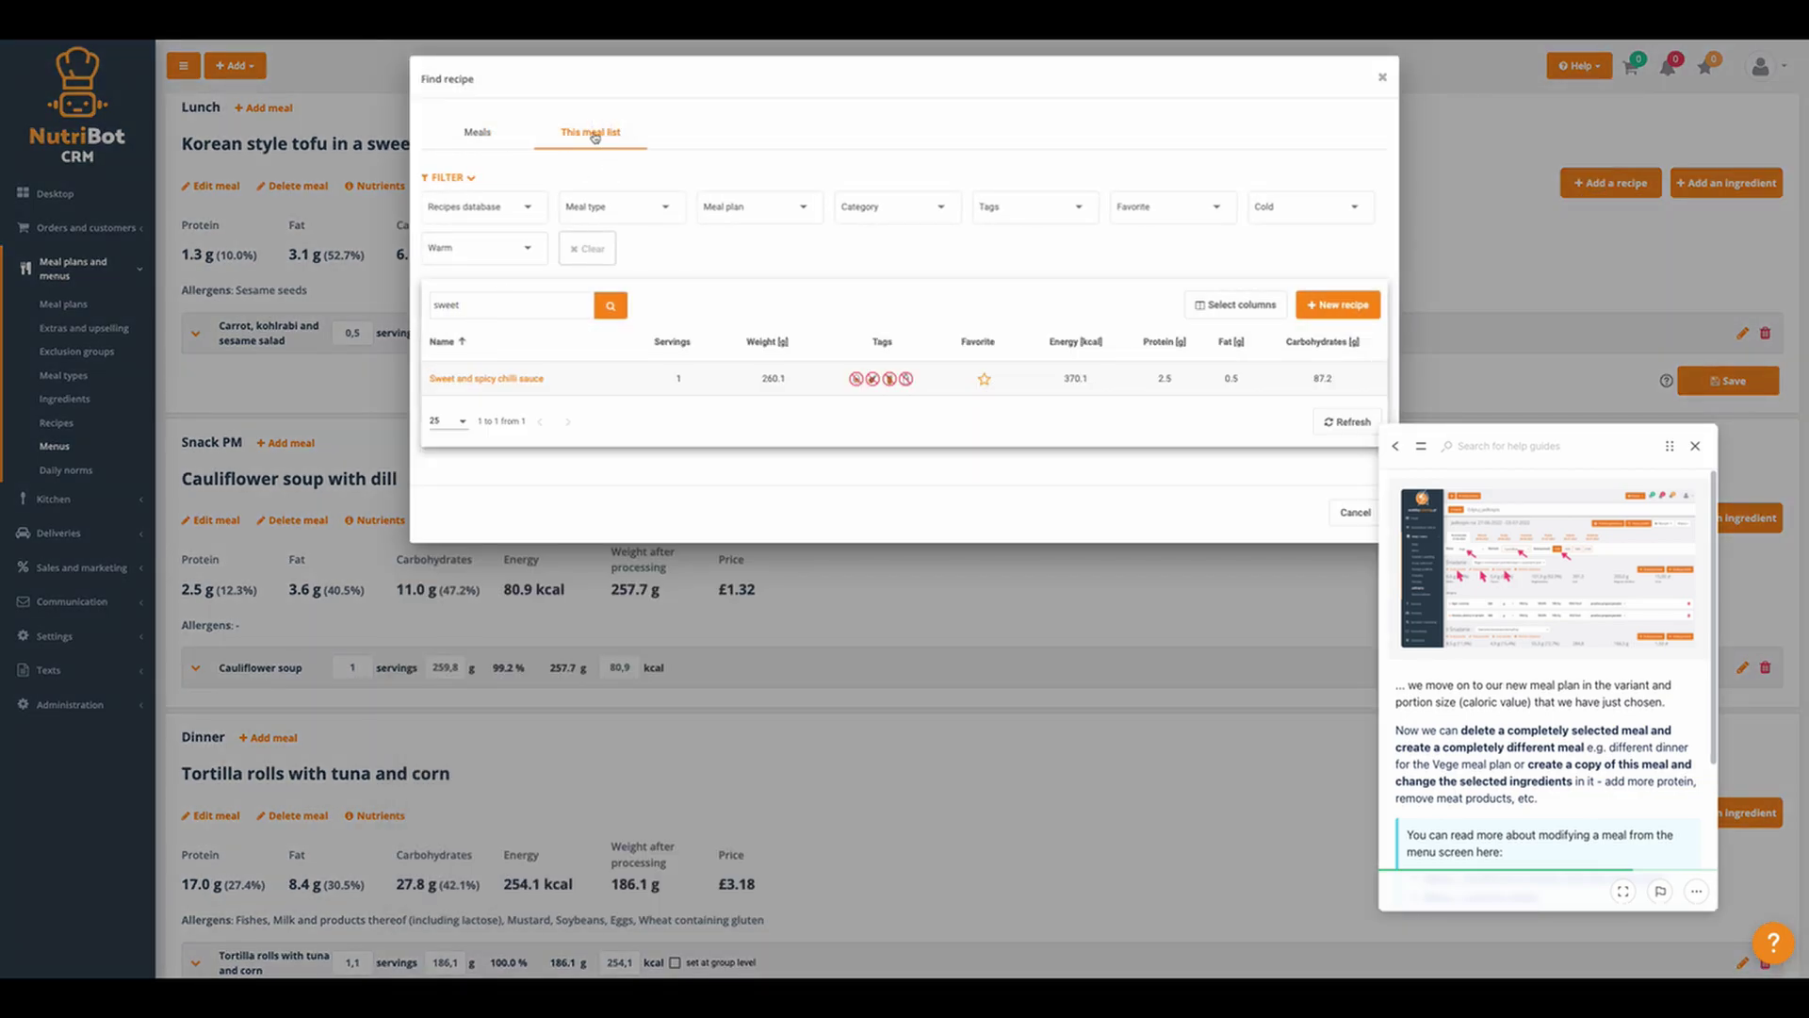
click(509, 380)
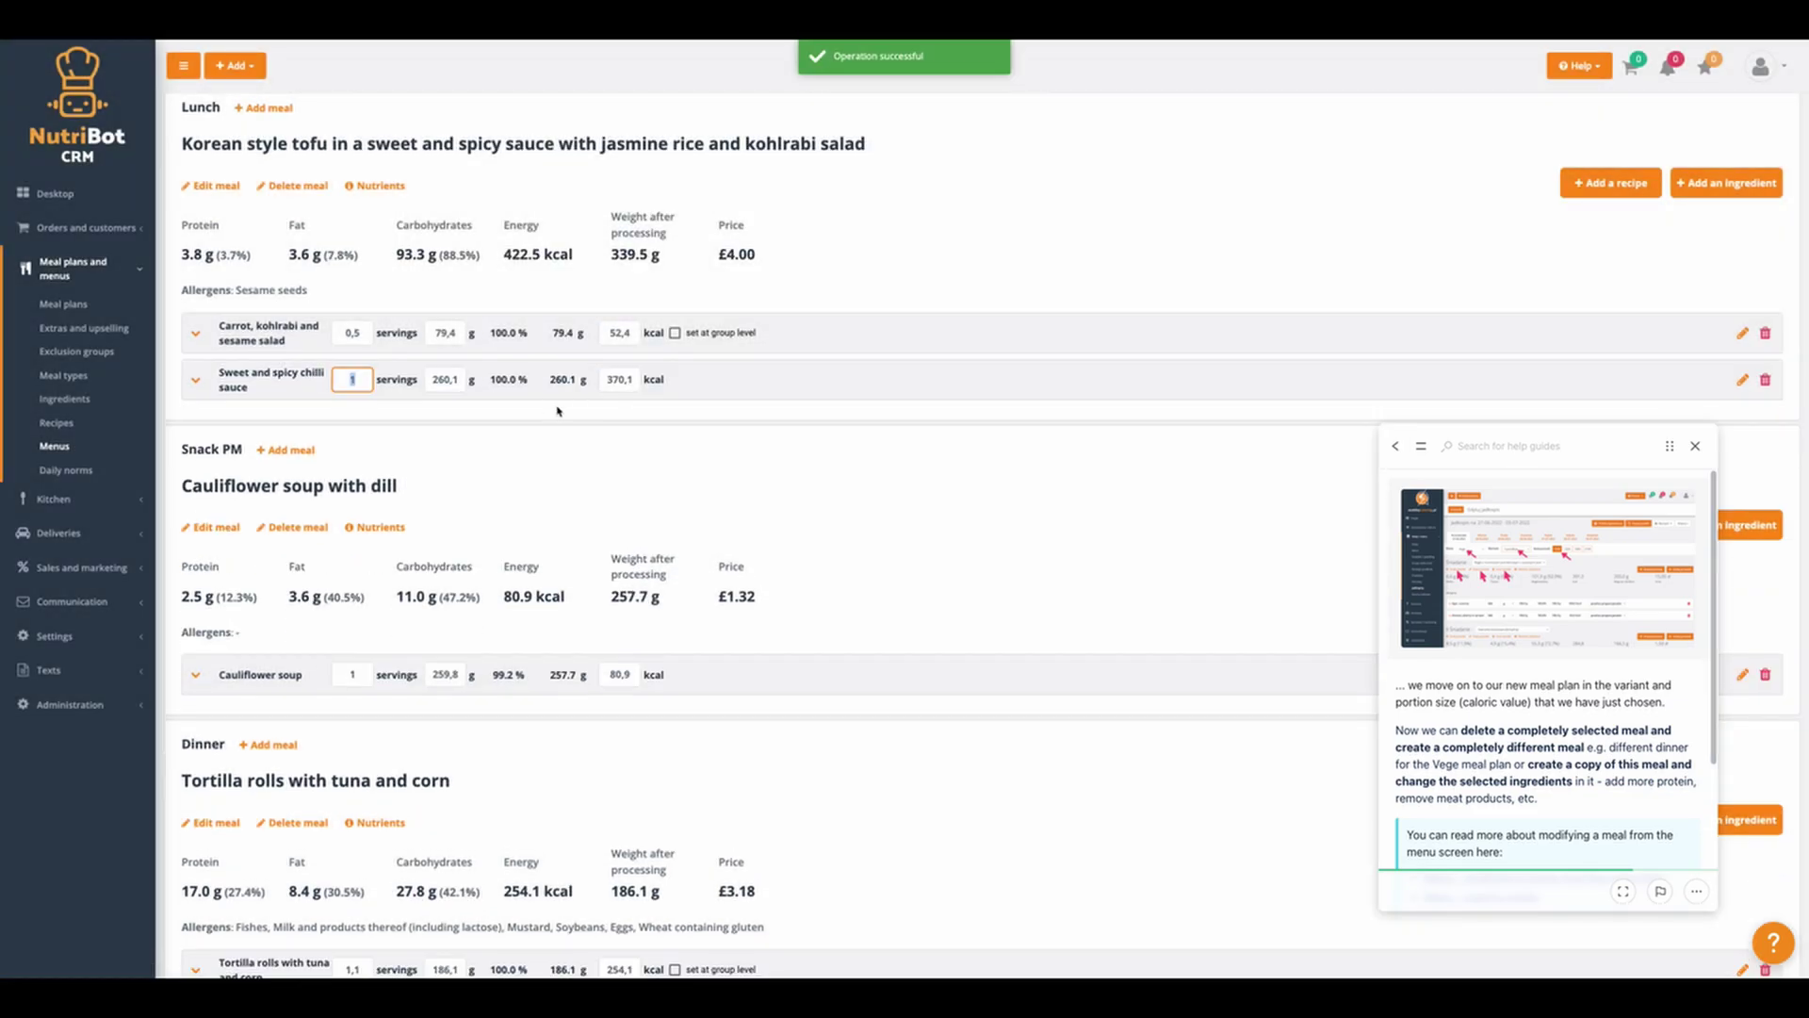
text(0,0)
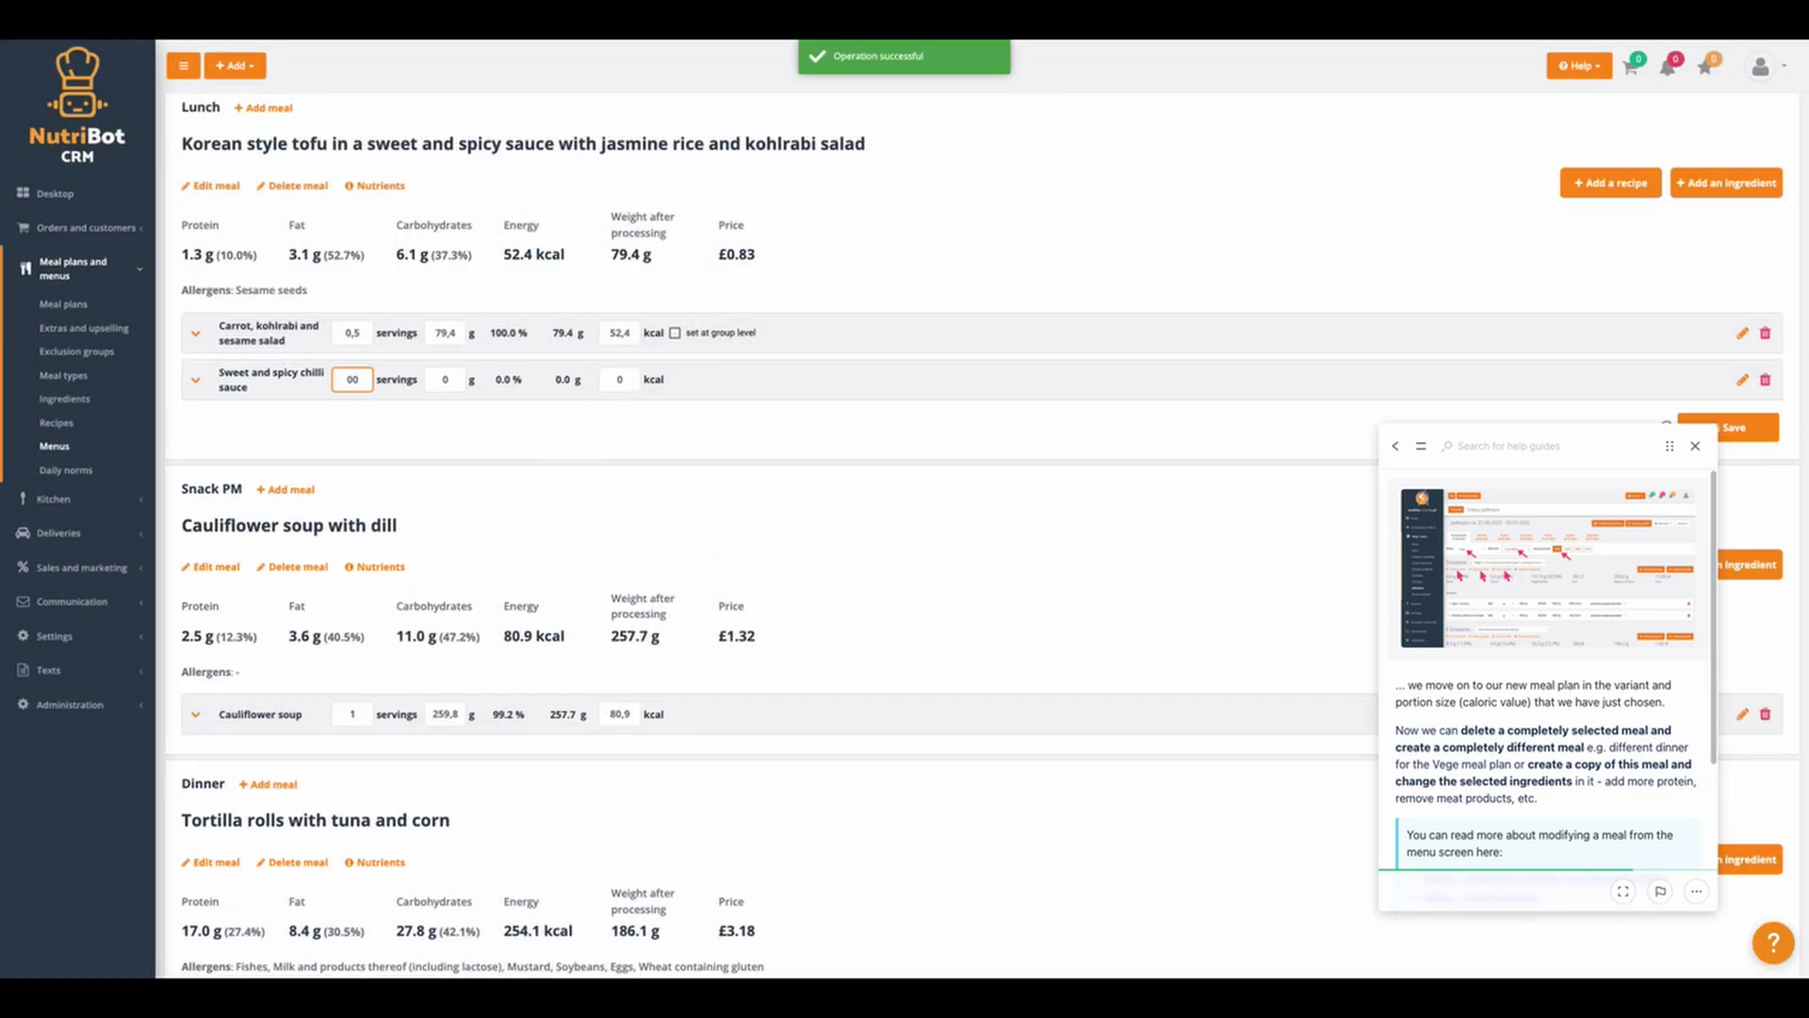
text(6)
click(761, 429)
- Add the "Korean style chicken + jasmine rice (Vege - tofu)" recipe to Lunch with 0,75 servings and save the meal
click(1615, 182)
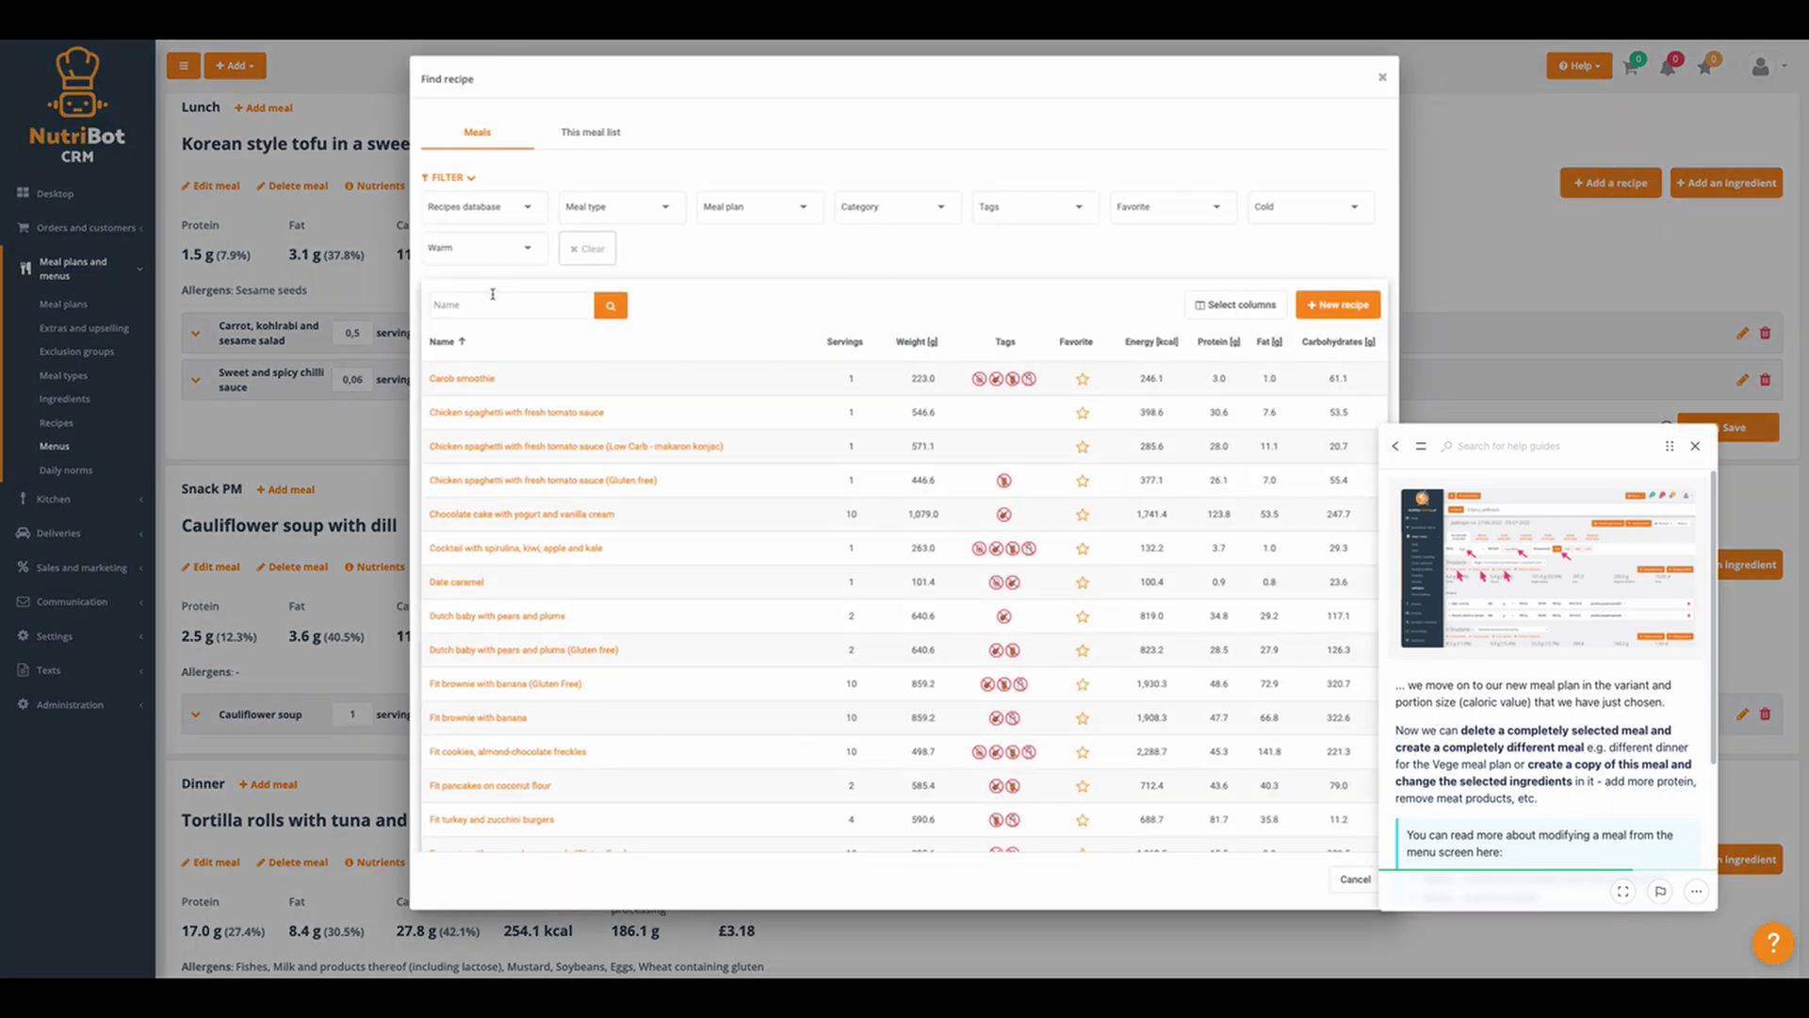
key(Return)
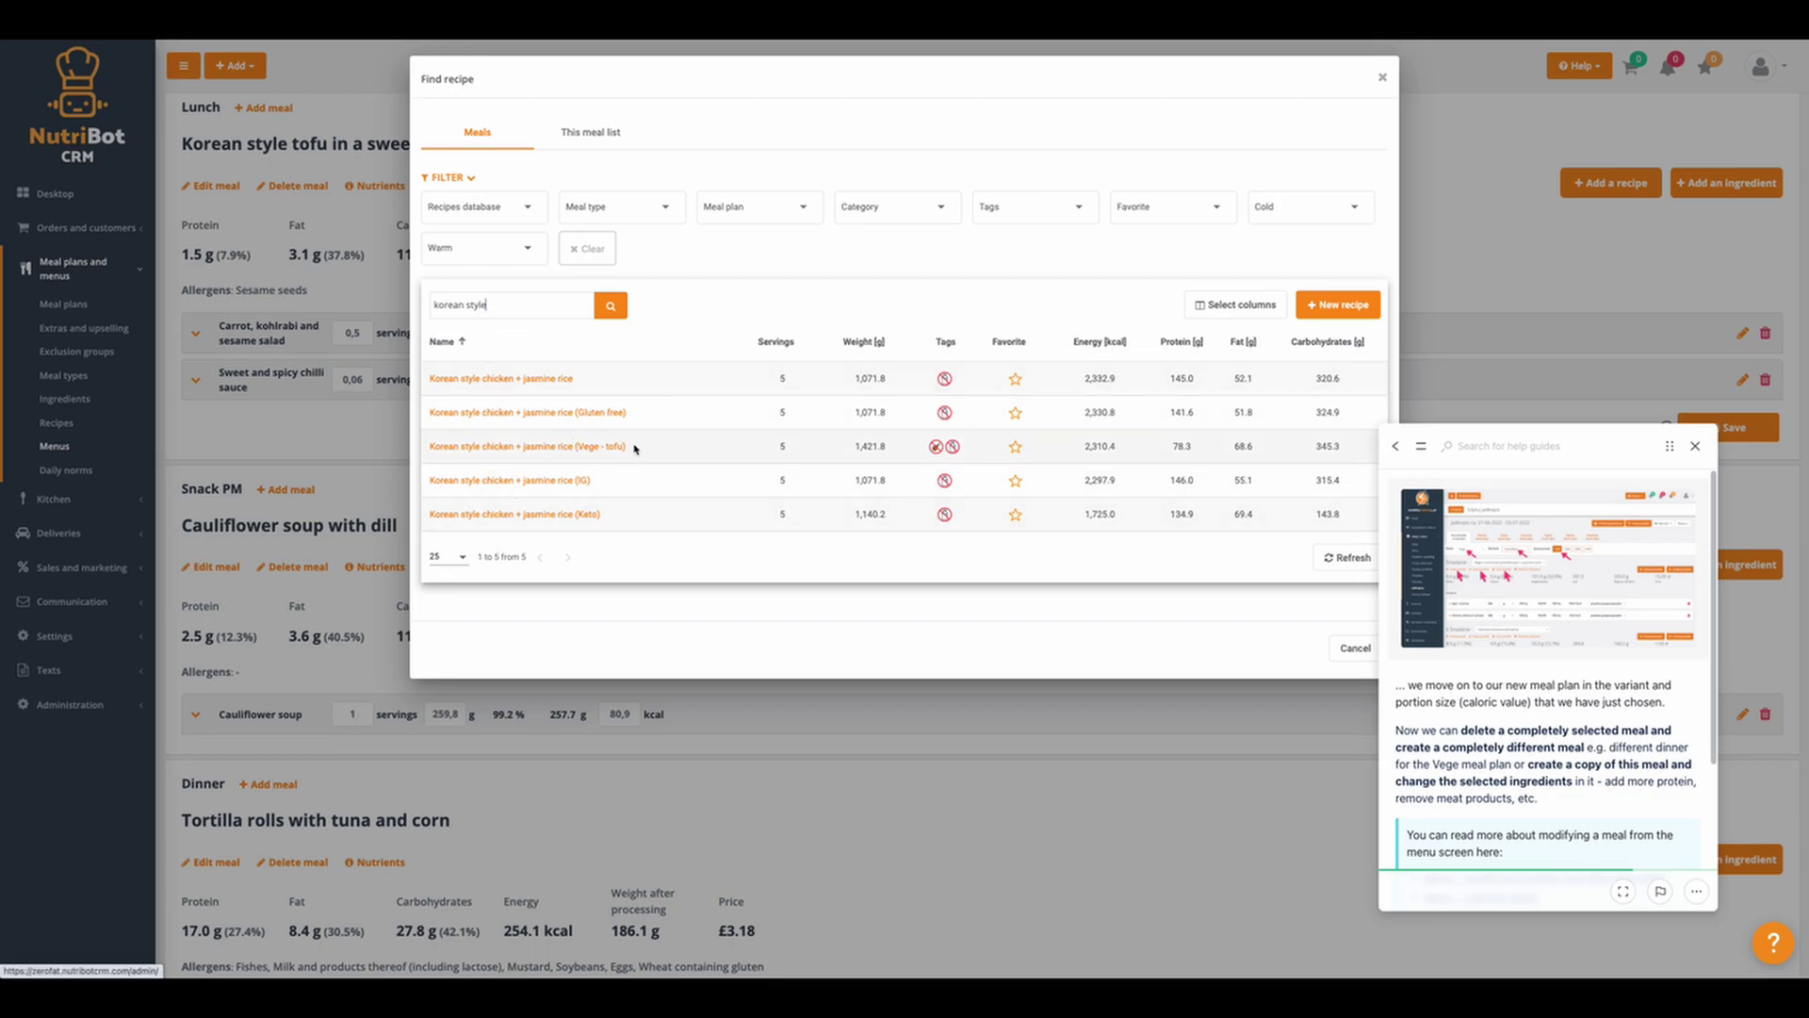
click(592, 451)
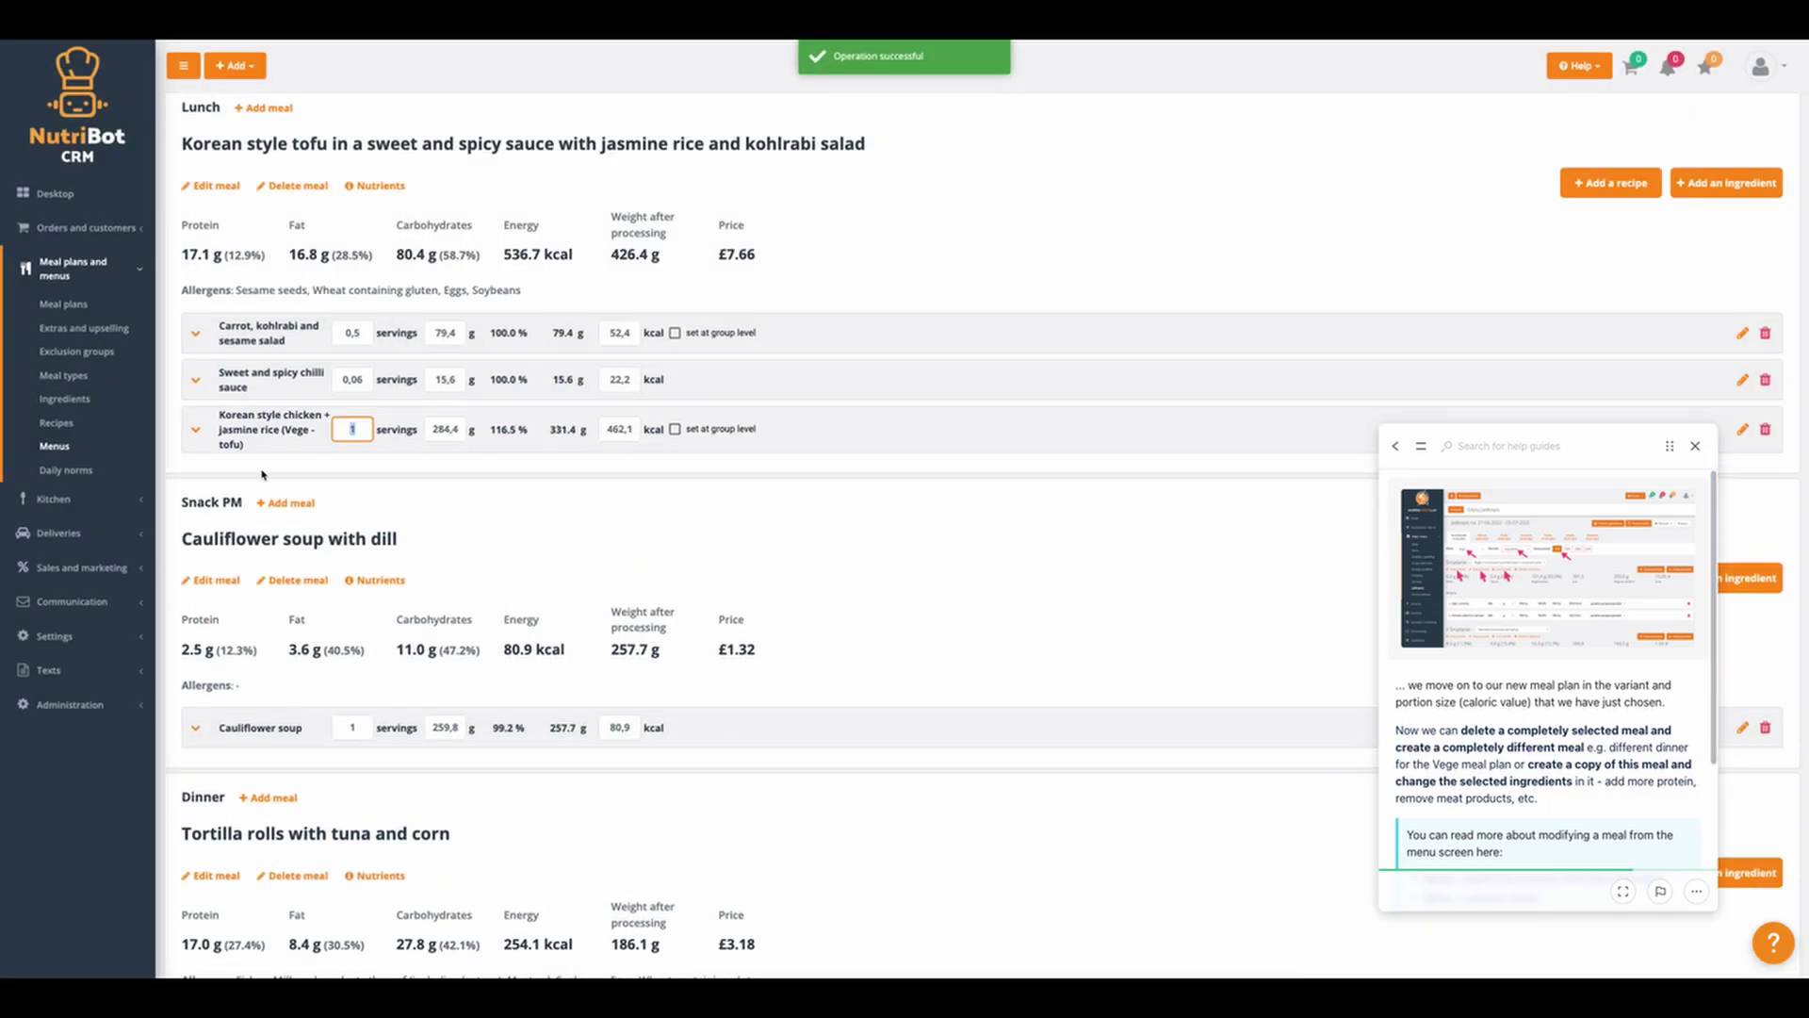
text(,75)
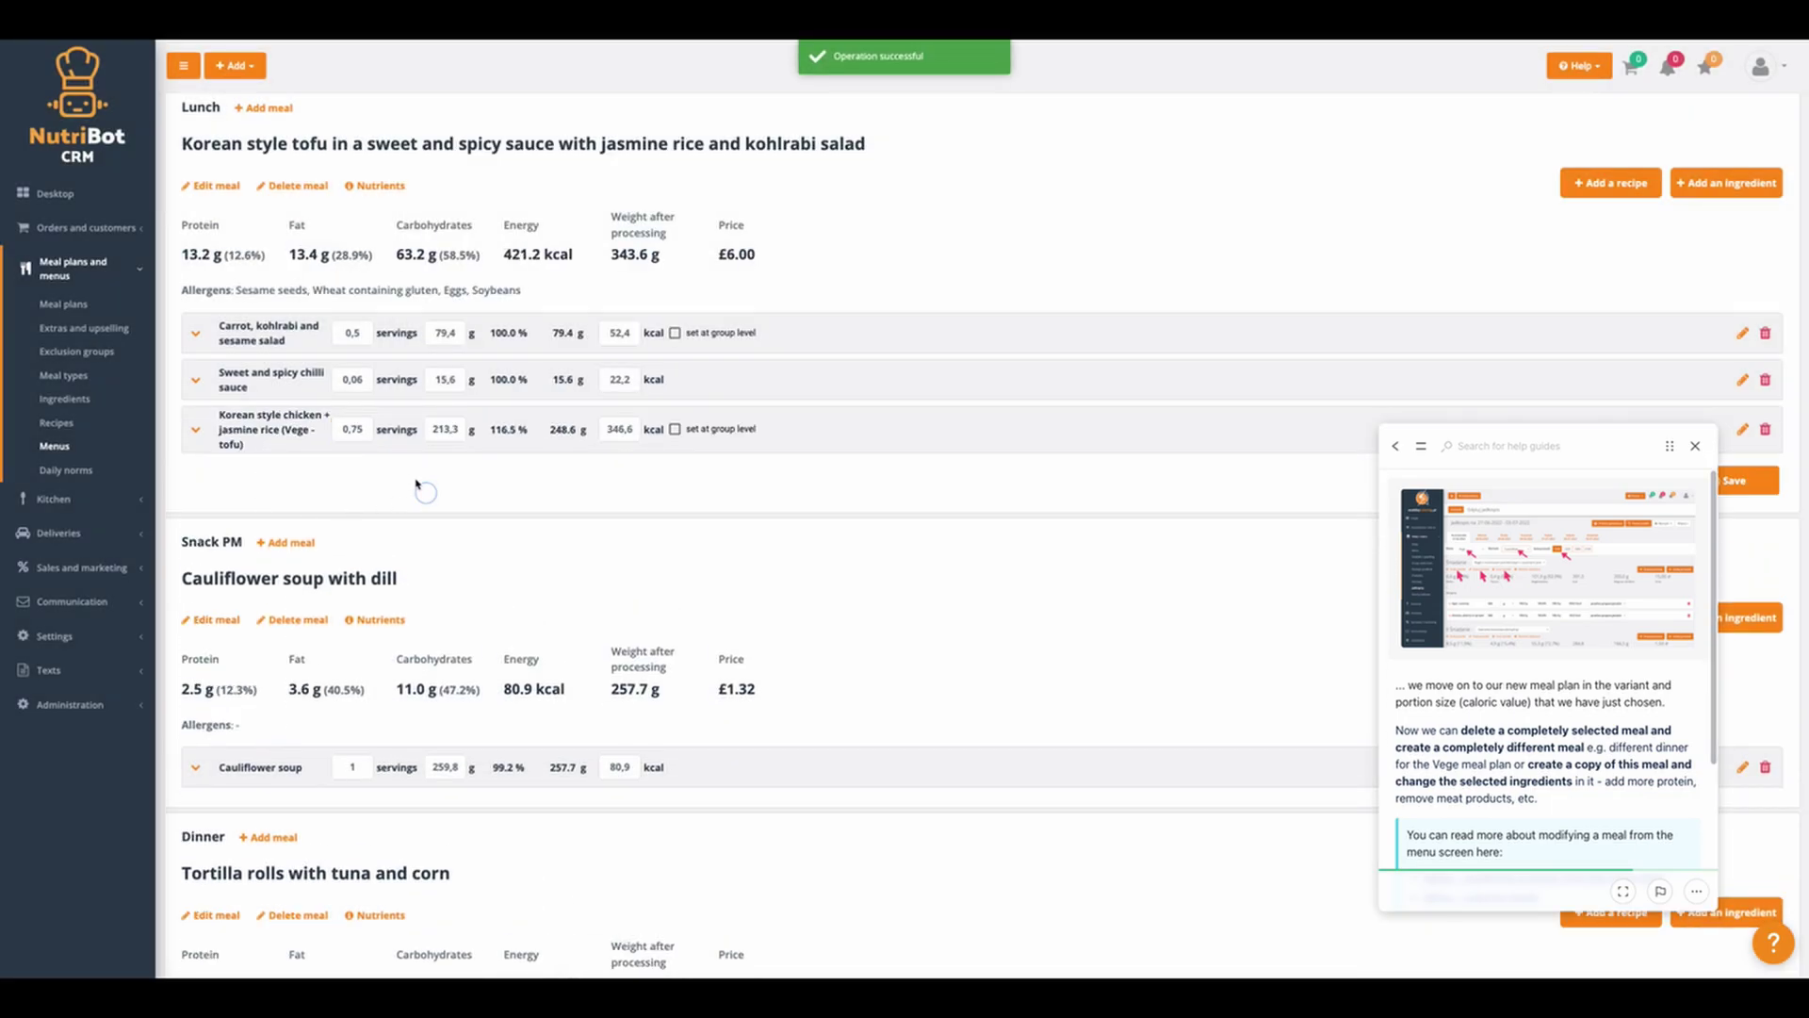
scroll(424, 487, down, 1)
click(1733, 381)
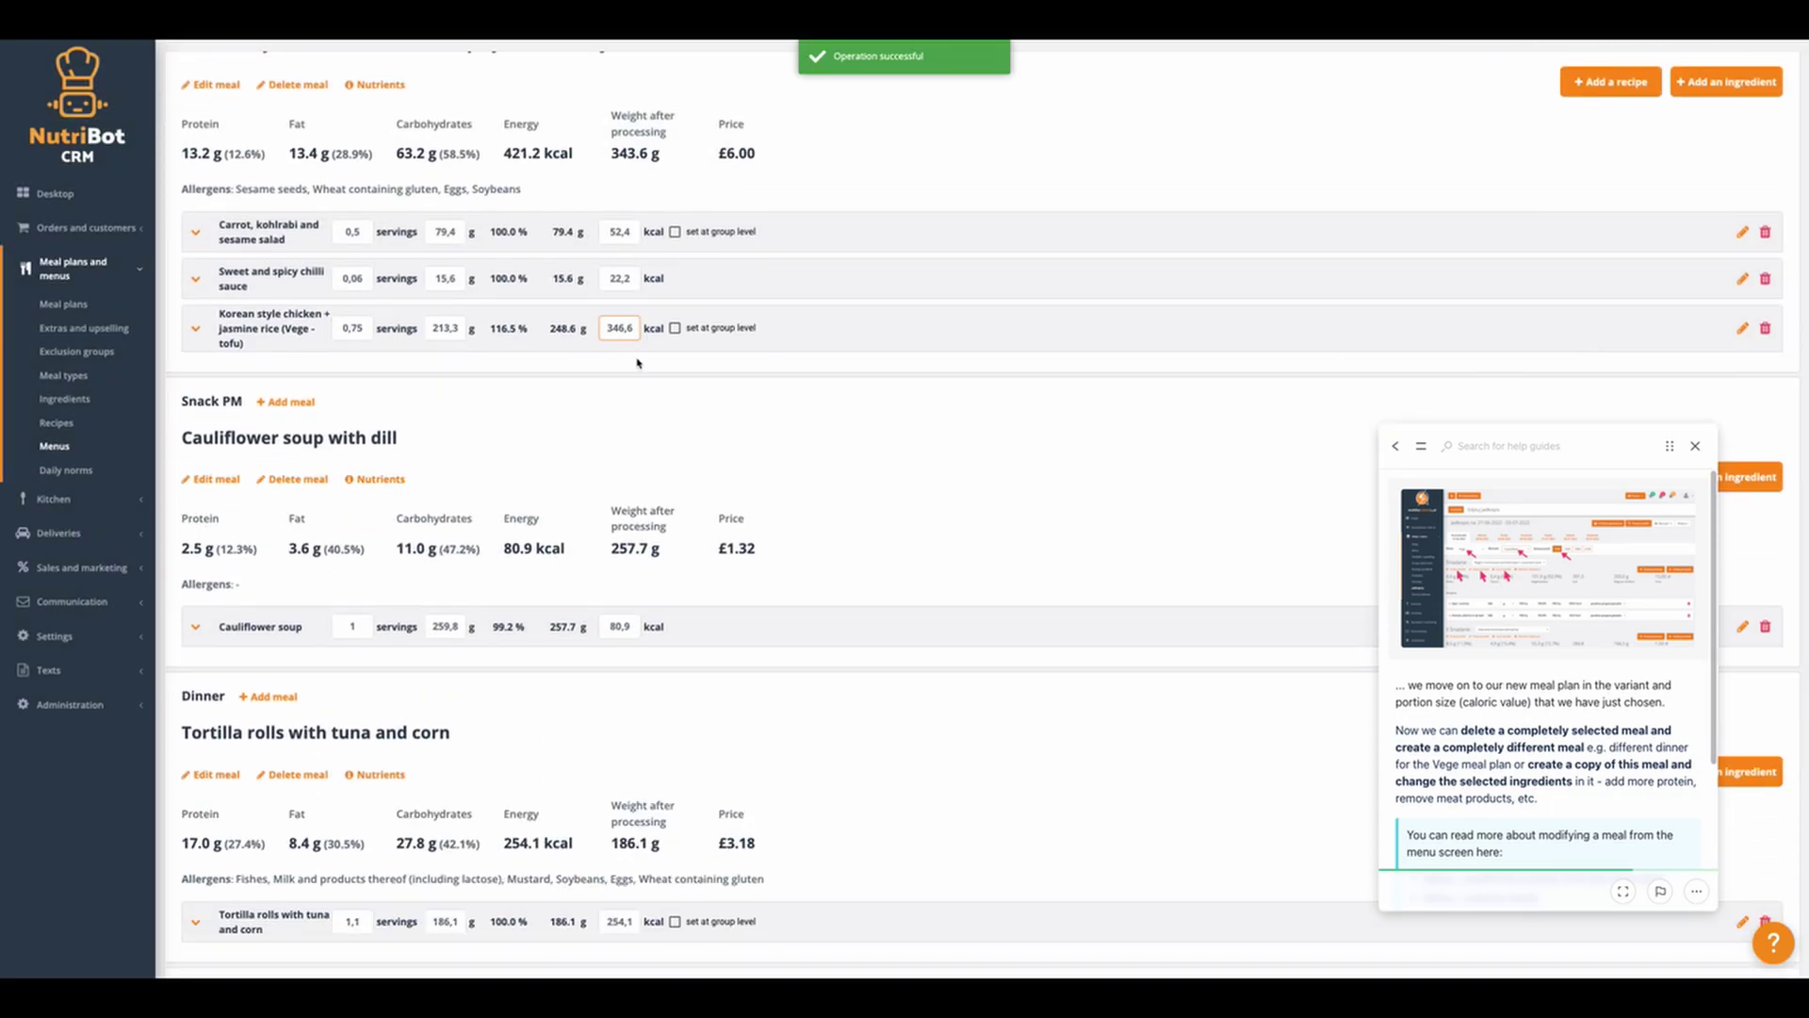
- Check the ingredients of the tuna and corn tortilla rolls, and delete that Dinner from Vege, 5 meals, 1200 kcal
scroll(599, 482, down, 3)
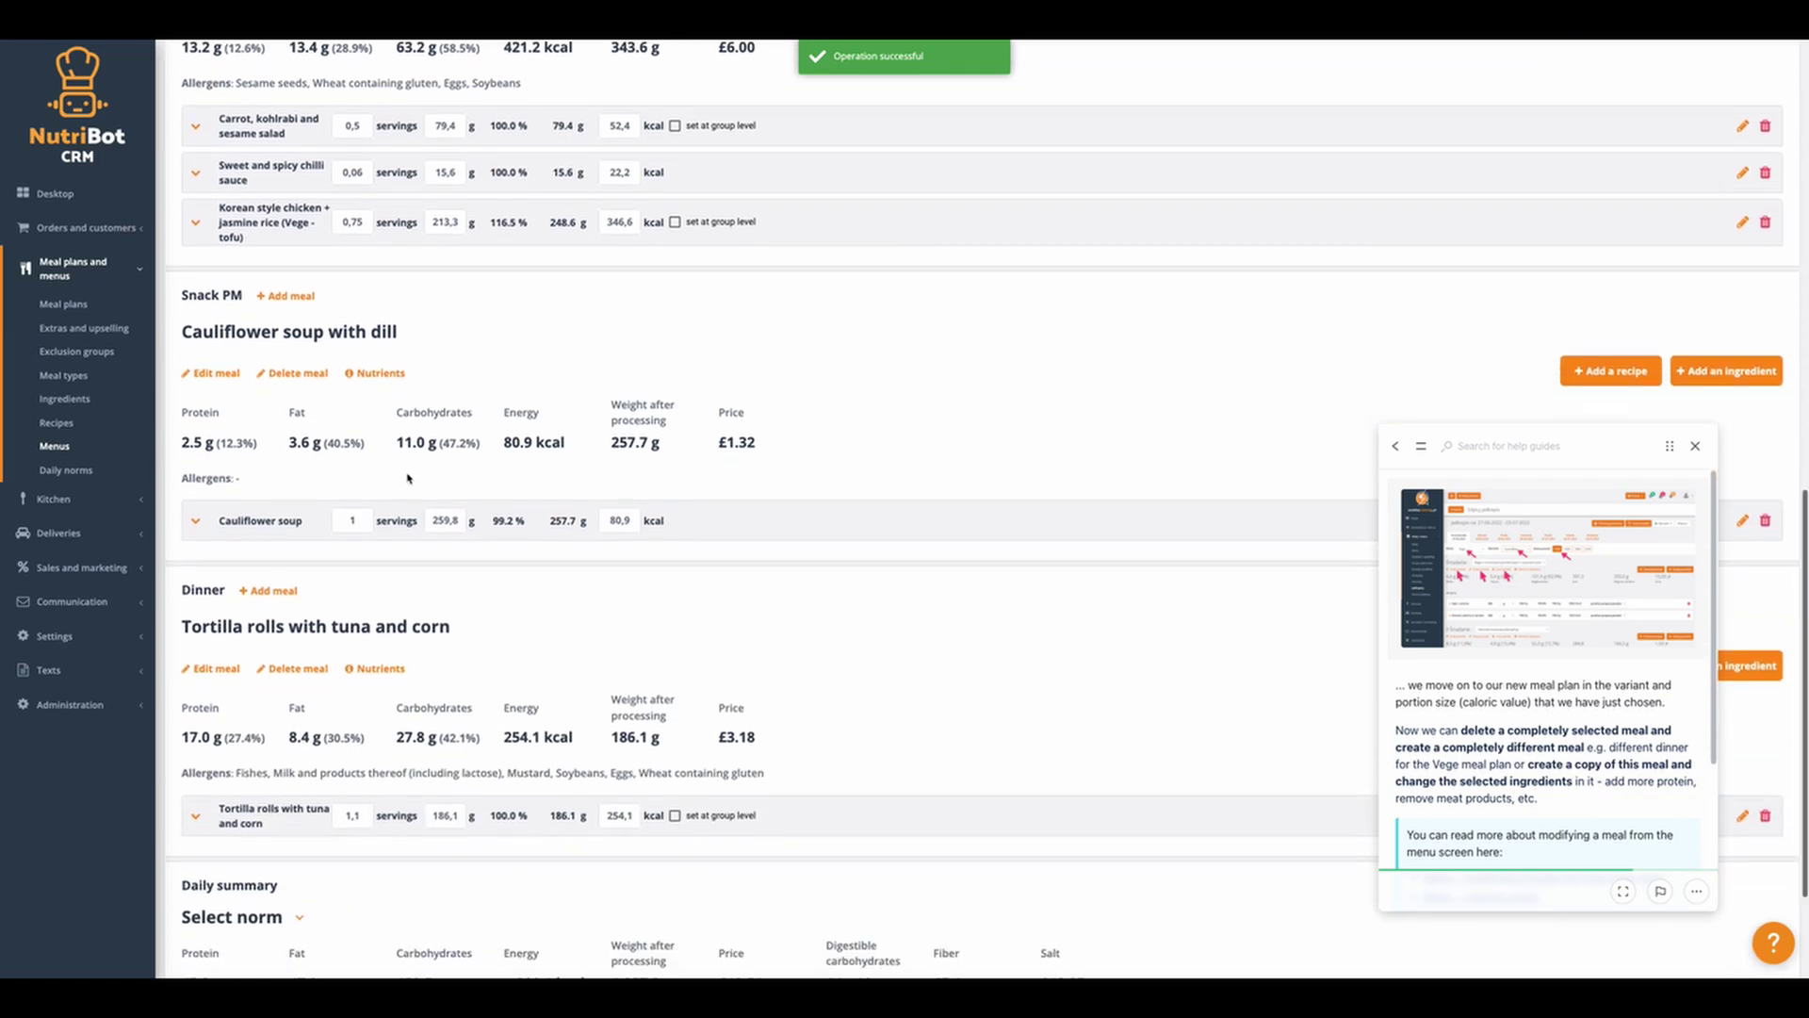
scroll(600, 482, down, 3)
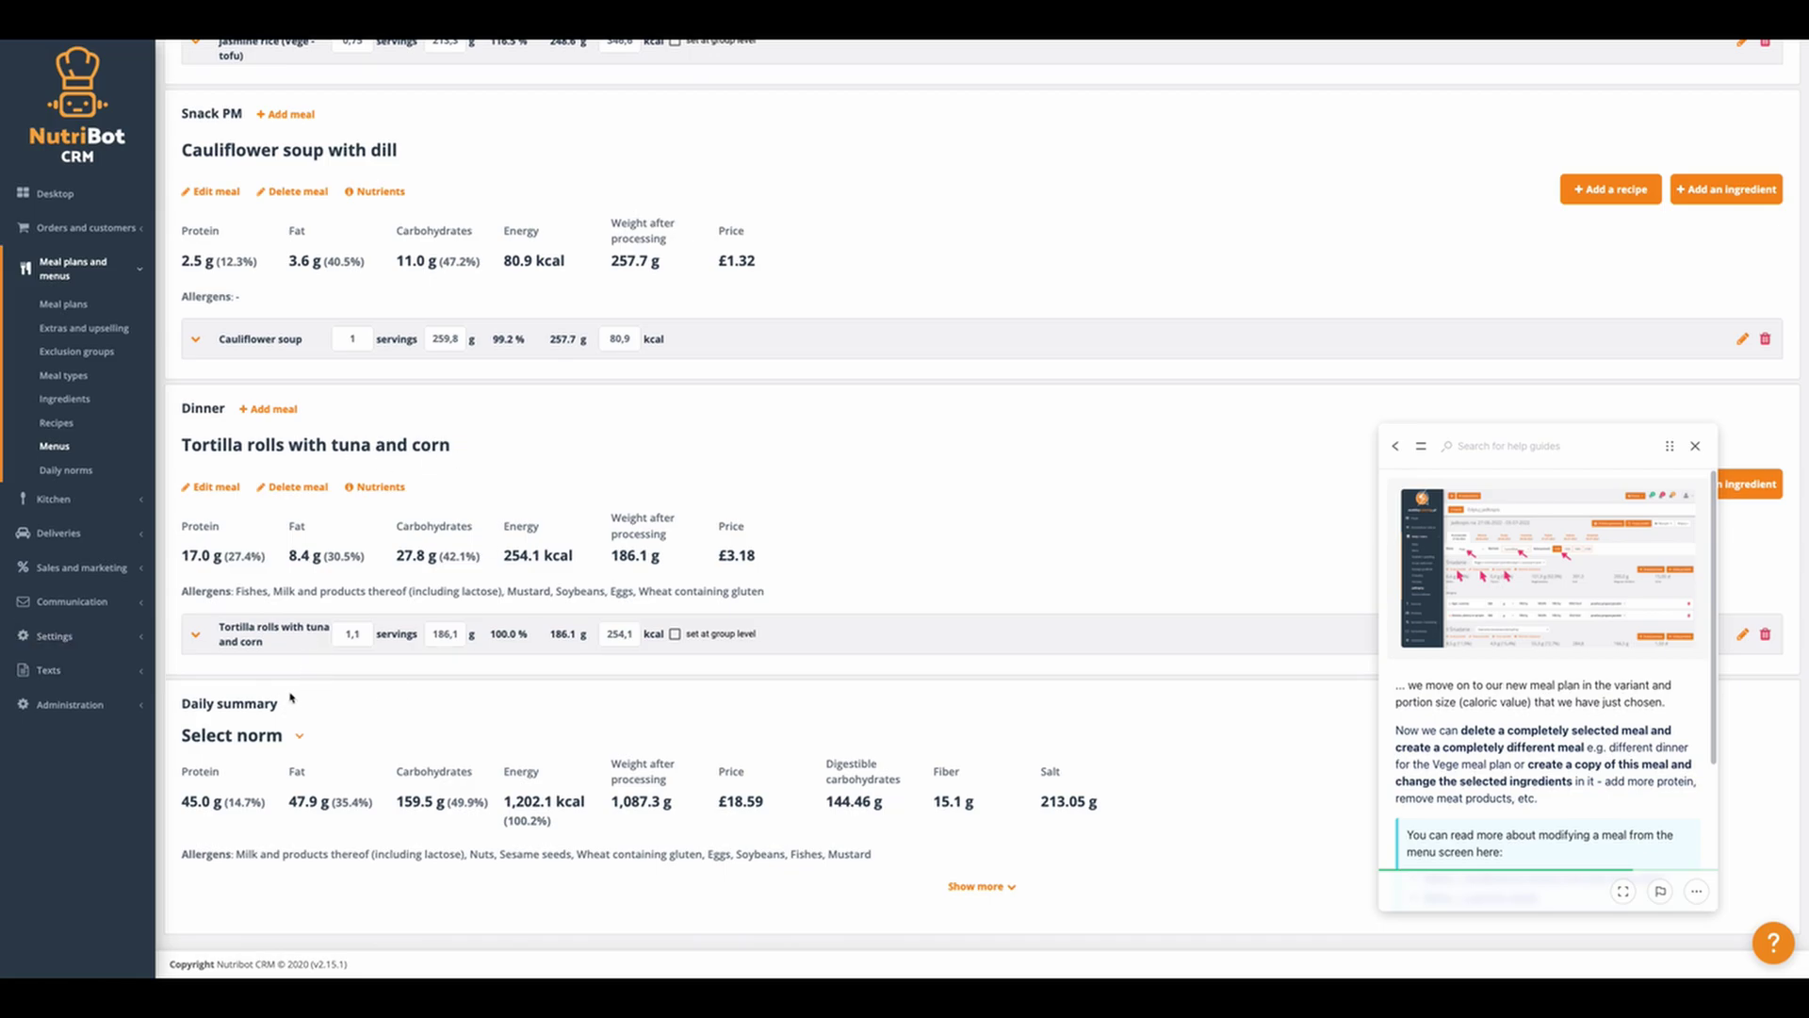
click(269, 631)
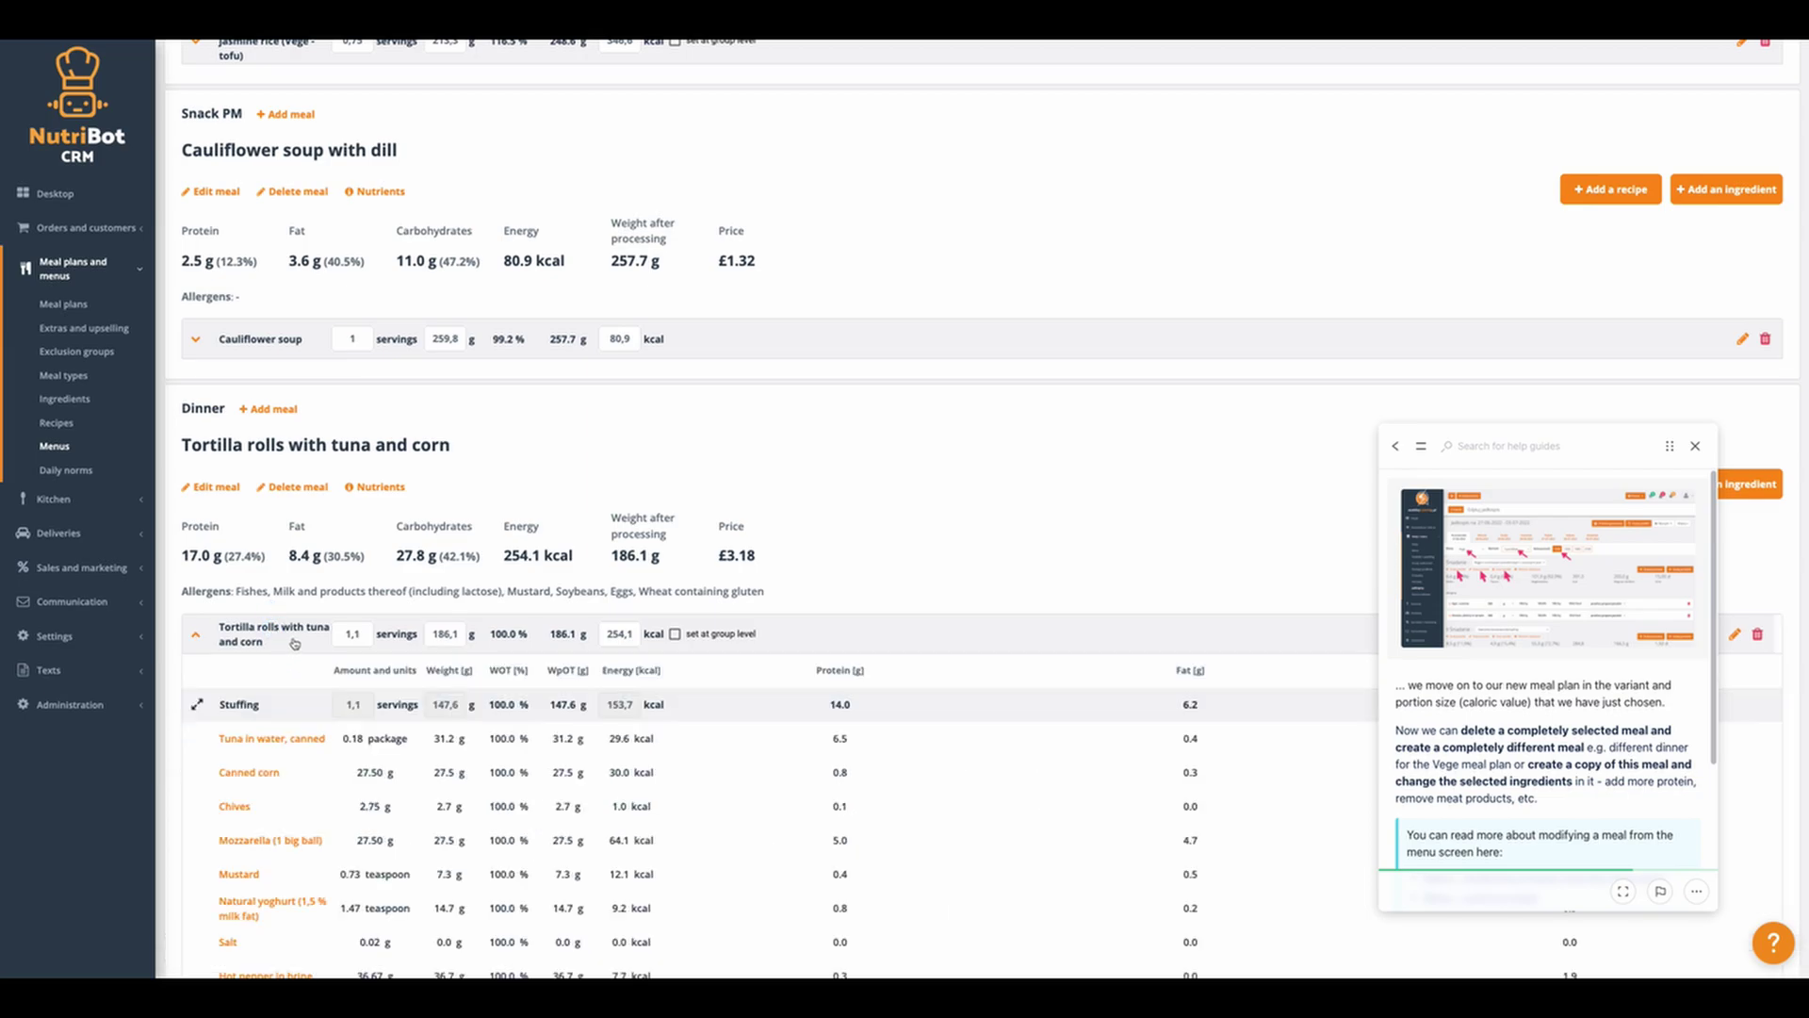
scroll(293, 643, down, 2)
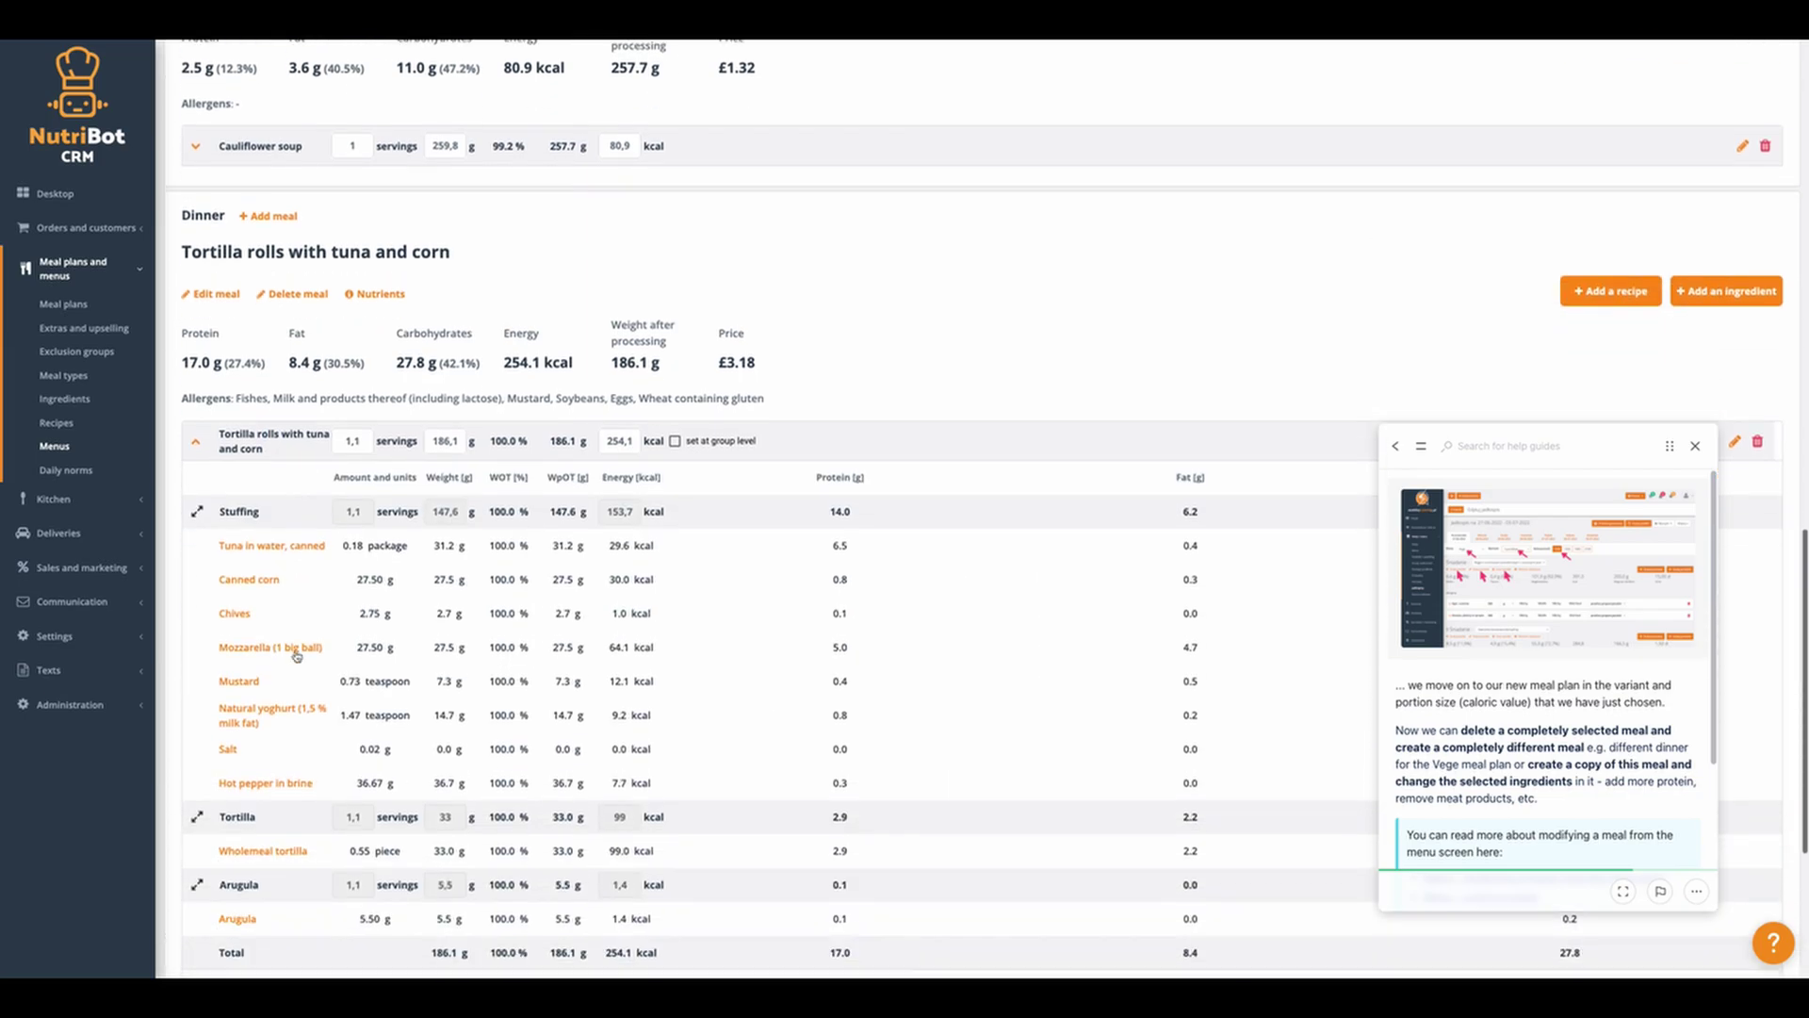
click(271, 451)
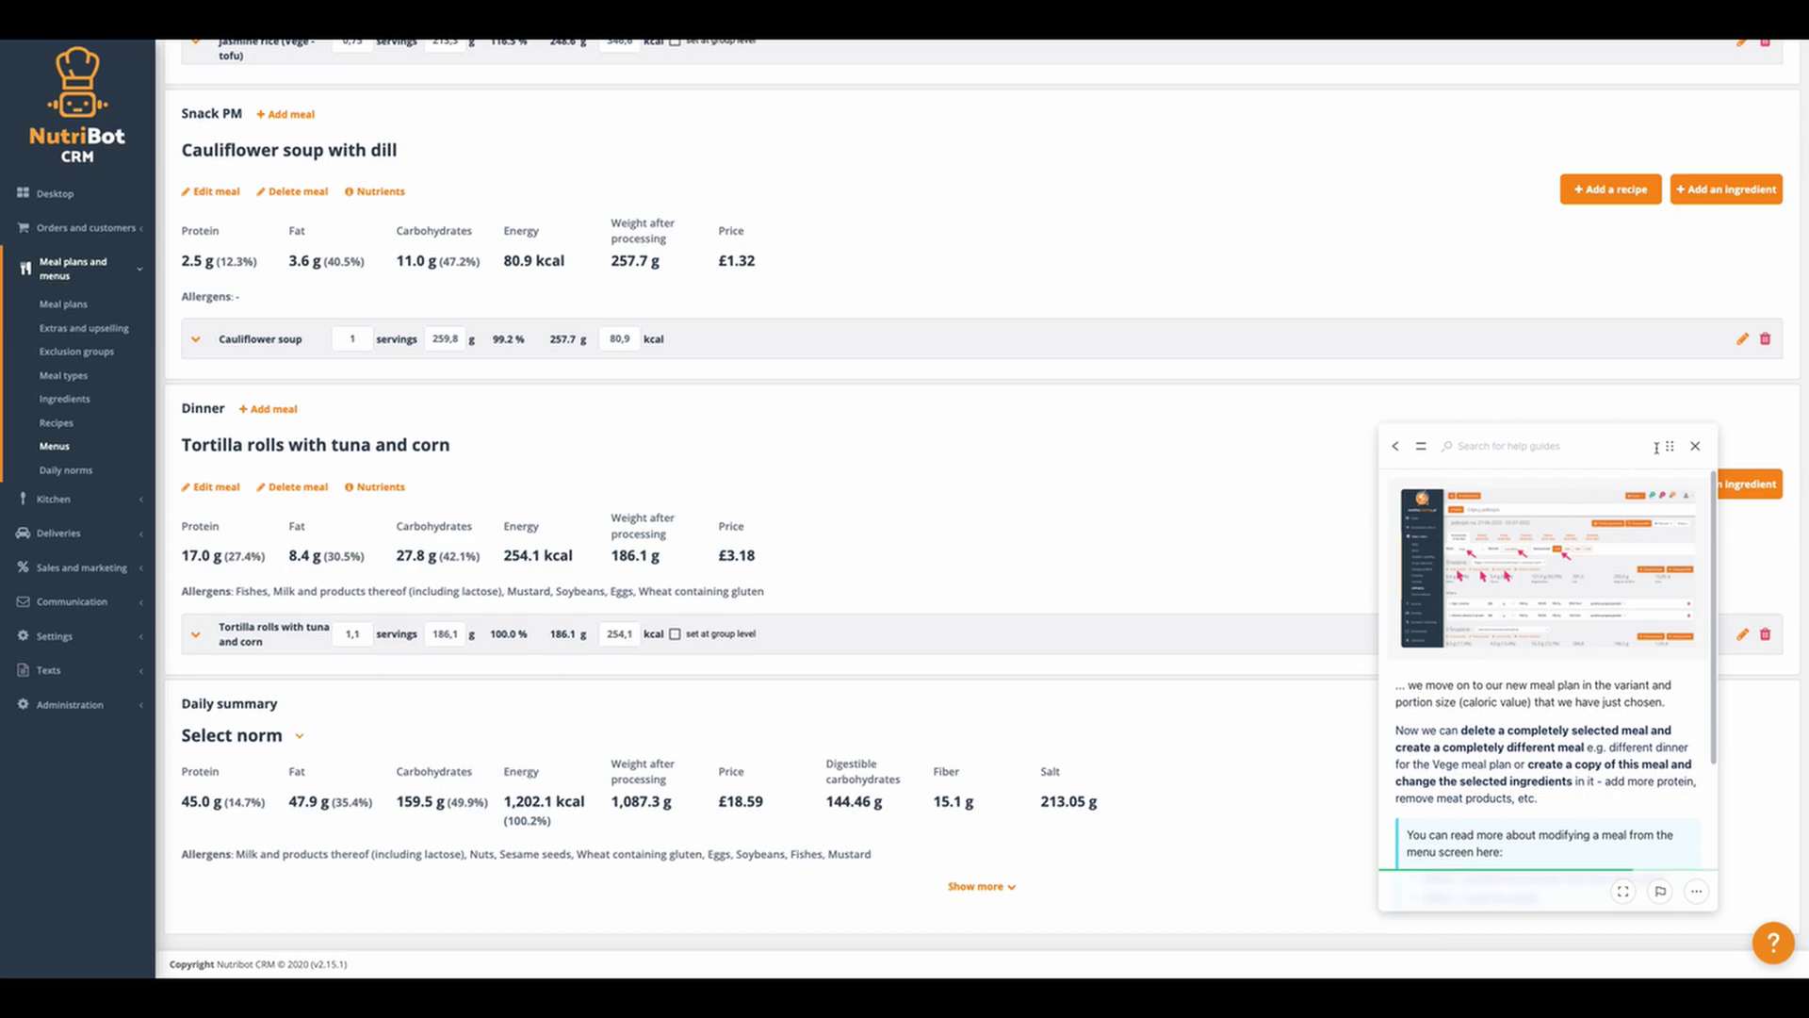
drag(1669, 445, 1461, 411)
click(284, 487)
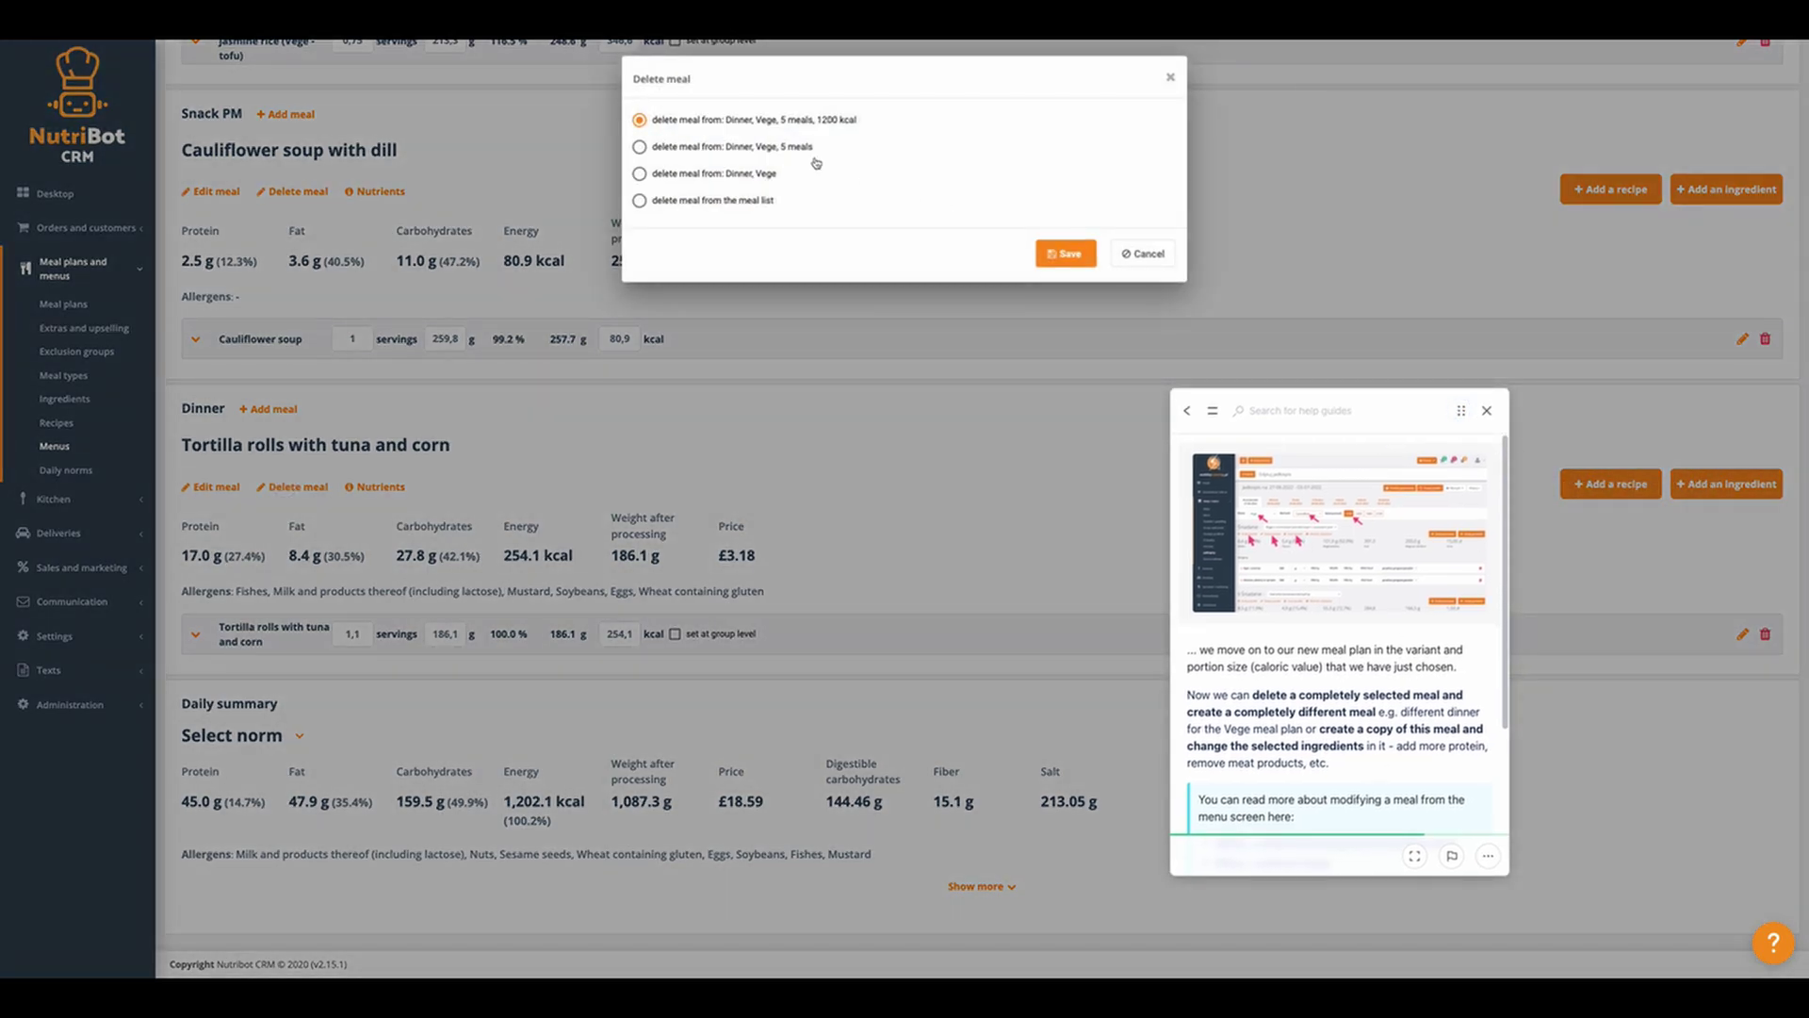
click(1069, 256)
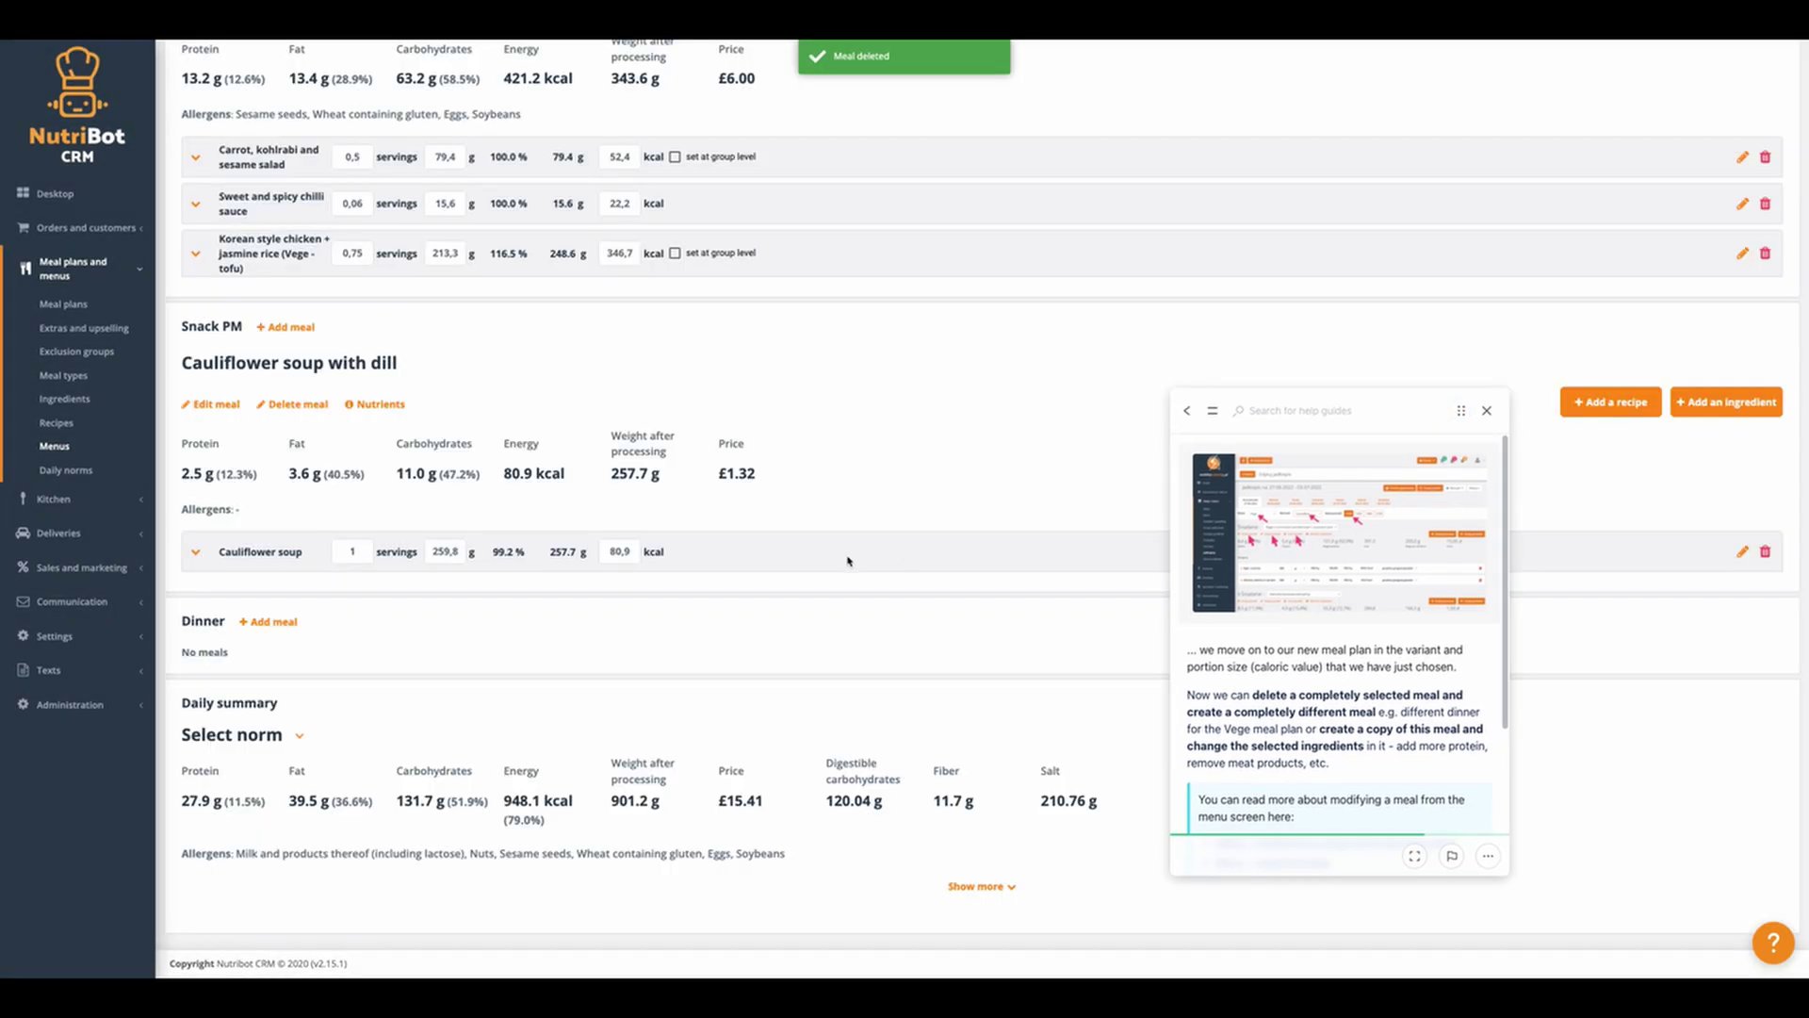
- Create a new Dinner meal named "Tortilla rolls with mozzarella, cucumber, and corn"
click(288, 622)
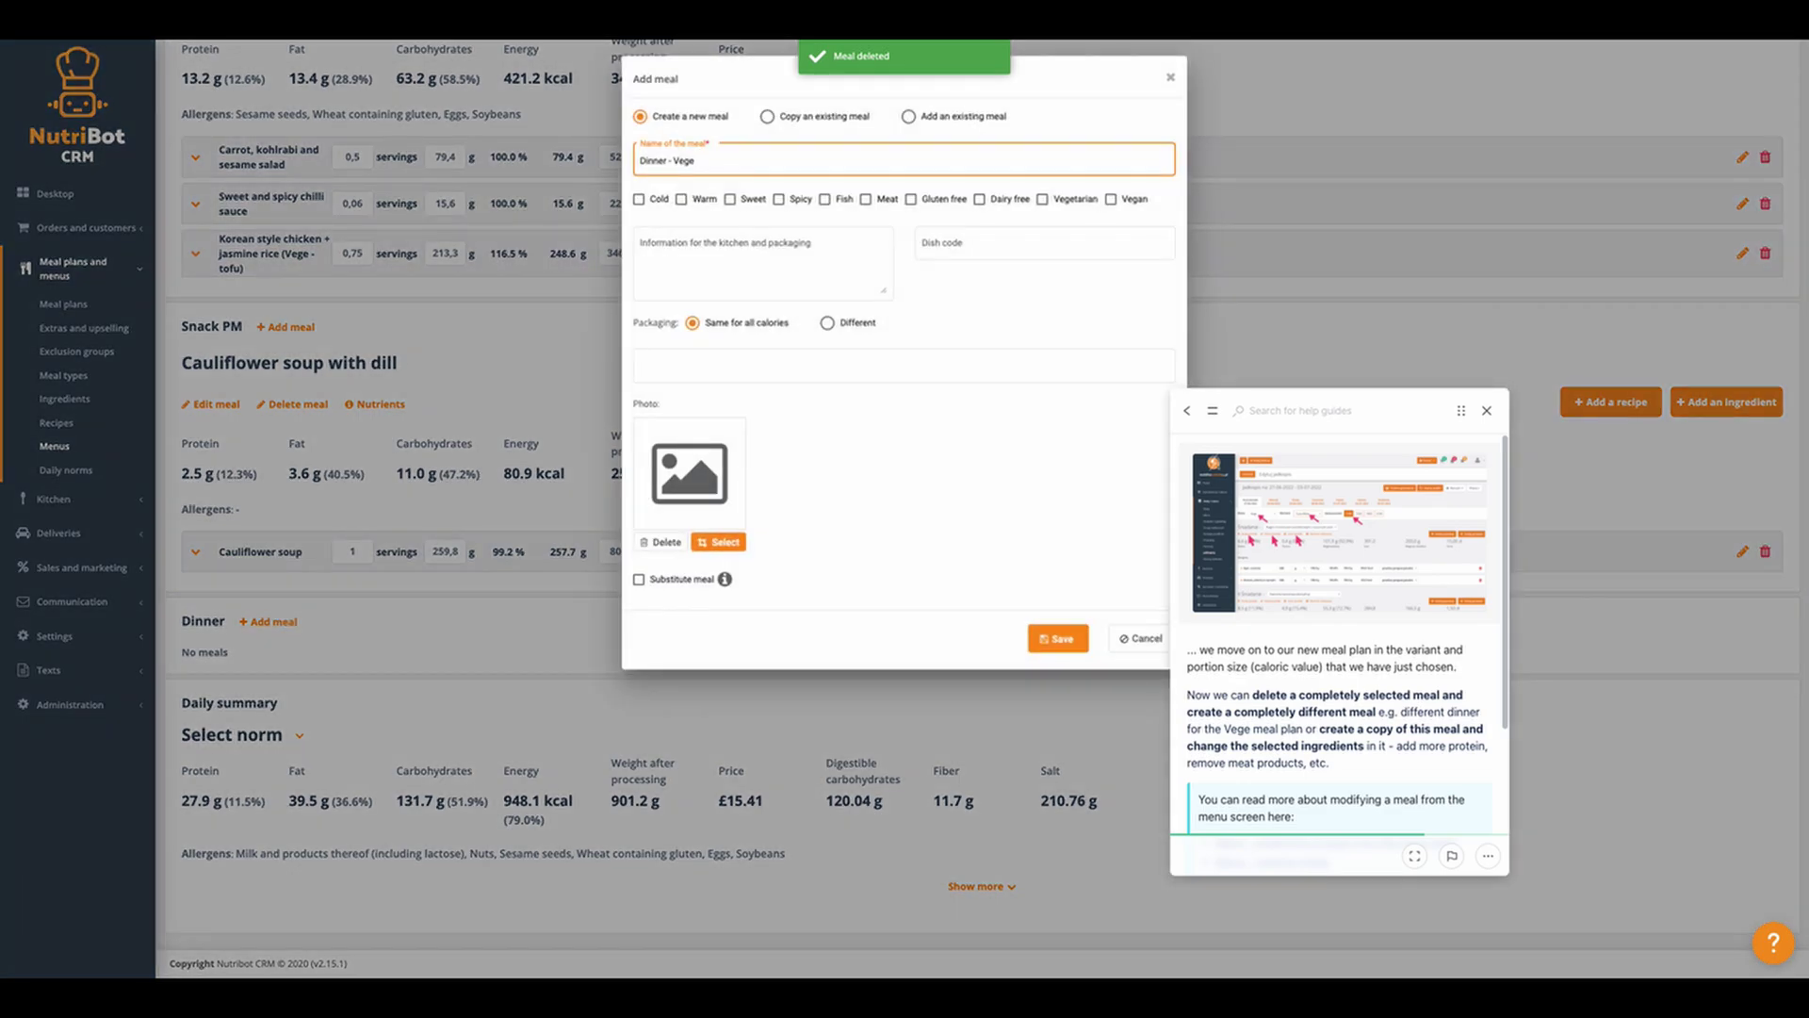
key(super+c)
click(1061, 493)
key(super+v)
key(super+k)
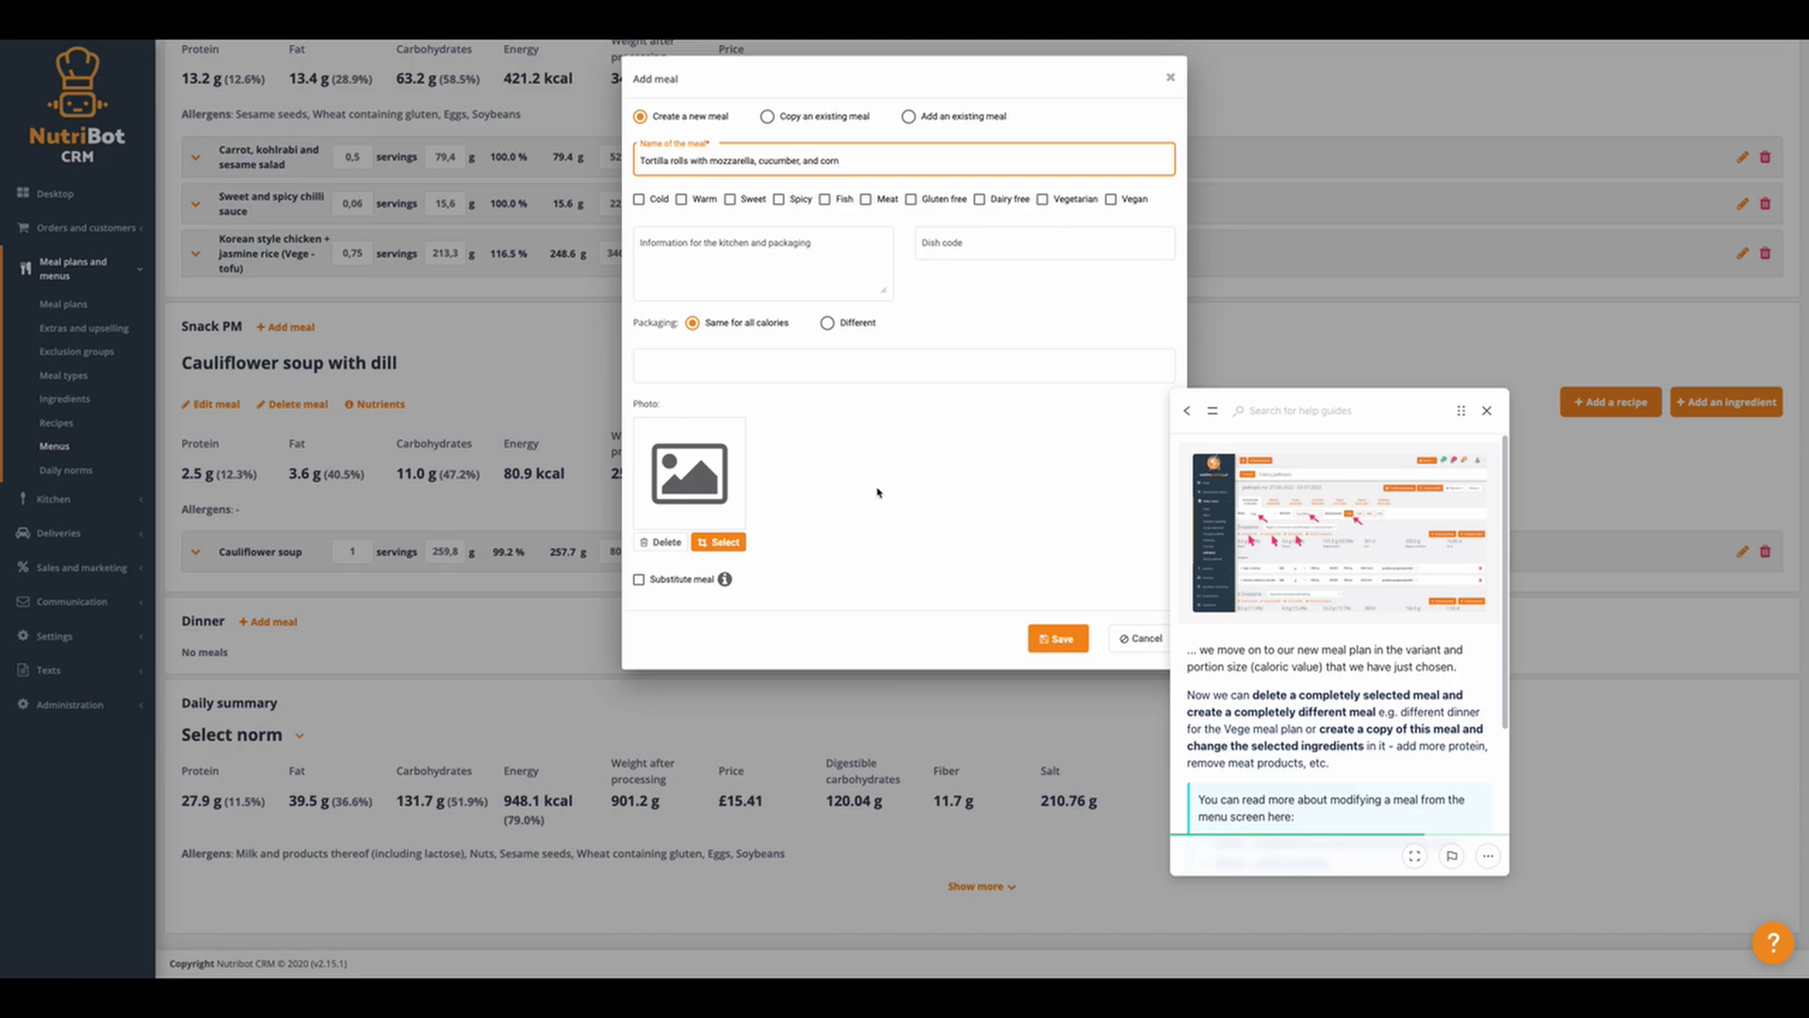
click(1057, 638)
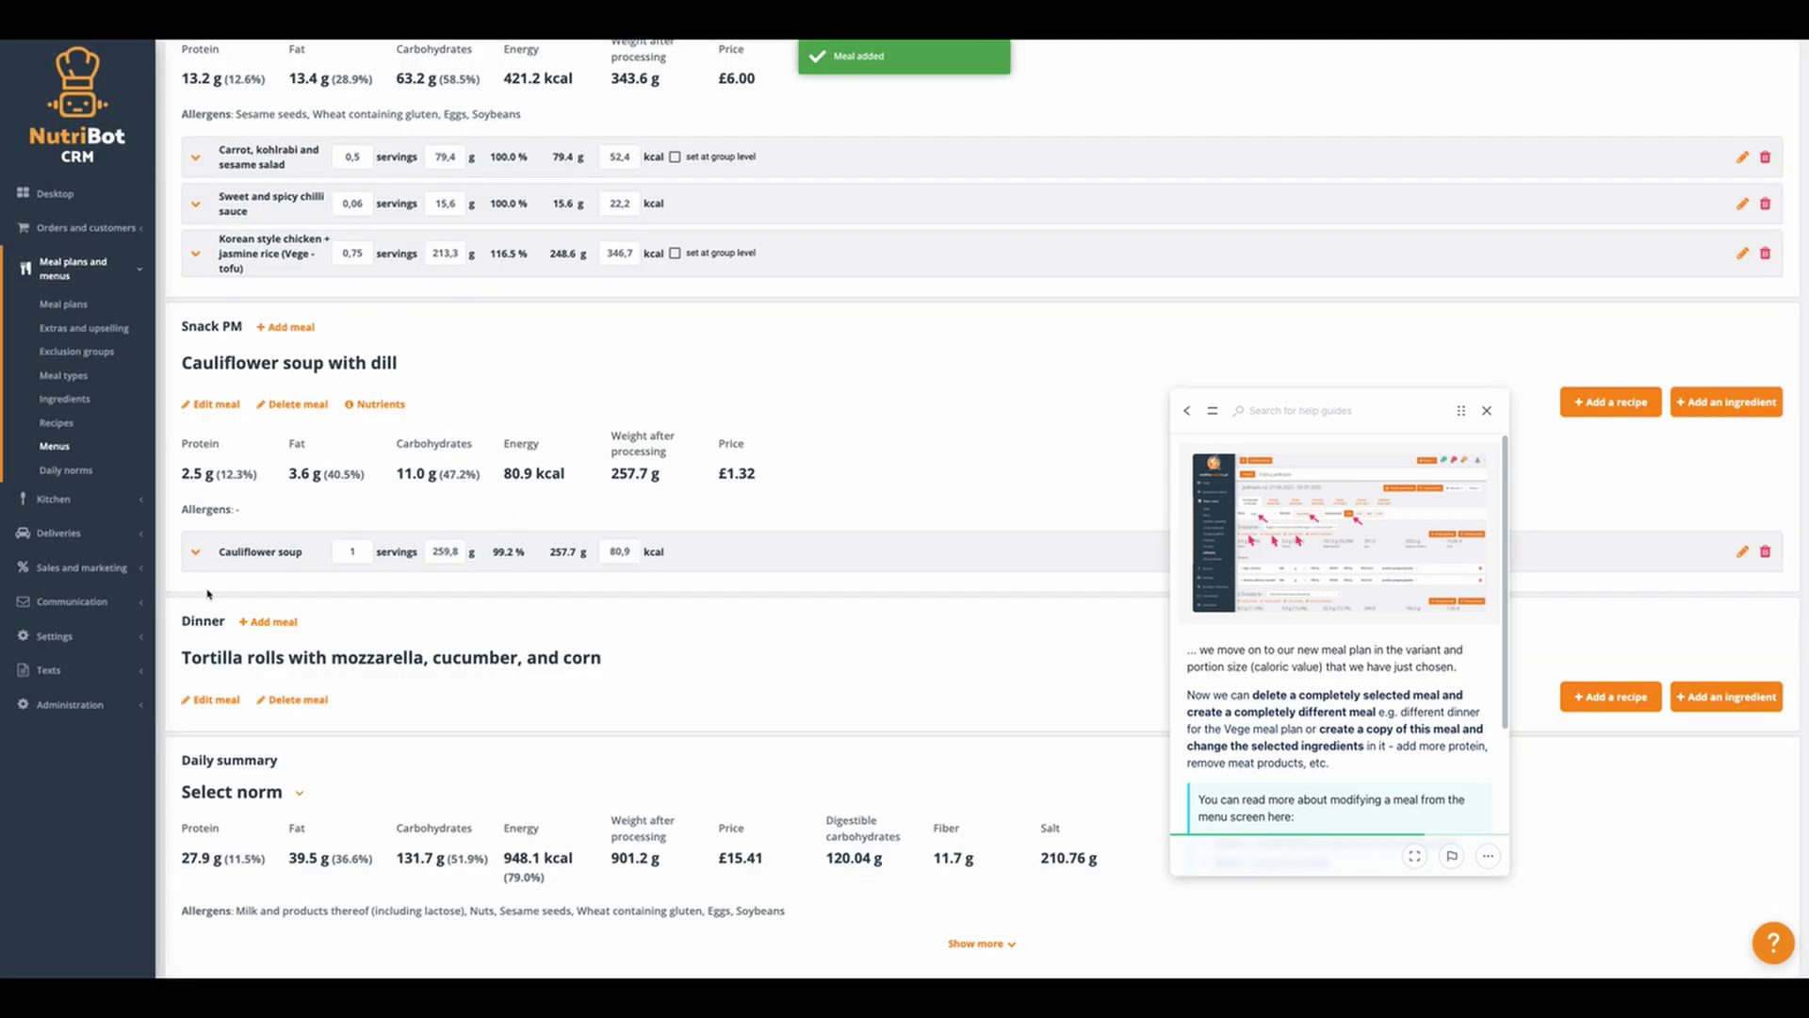
- Add the "Tortilla rolls with tuna and corn (Vege)" recipe to the mozzarella tortilla Dinner with 1,5 servings and save the meal
scroll(289, 731, down, 1)
click(1621, 672)
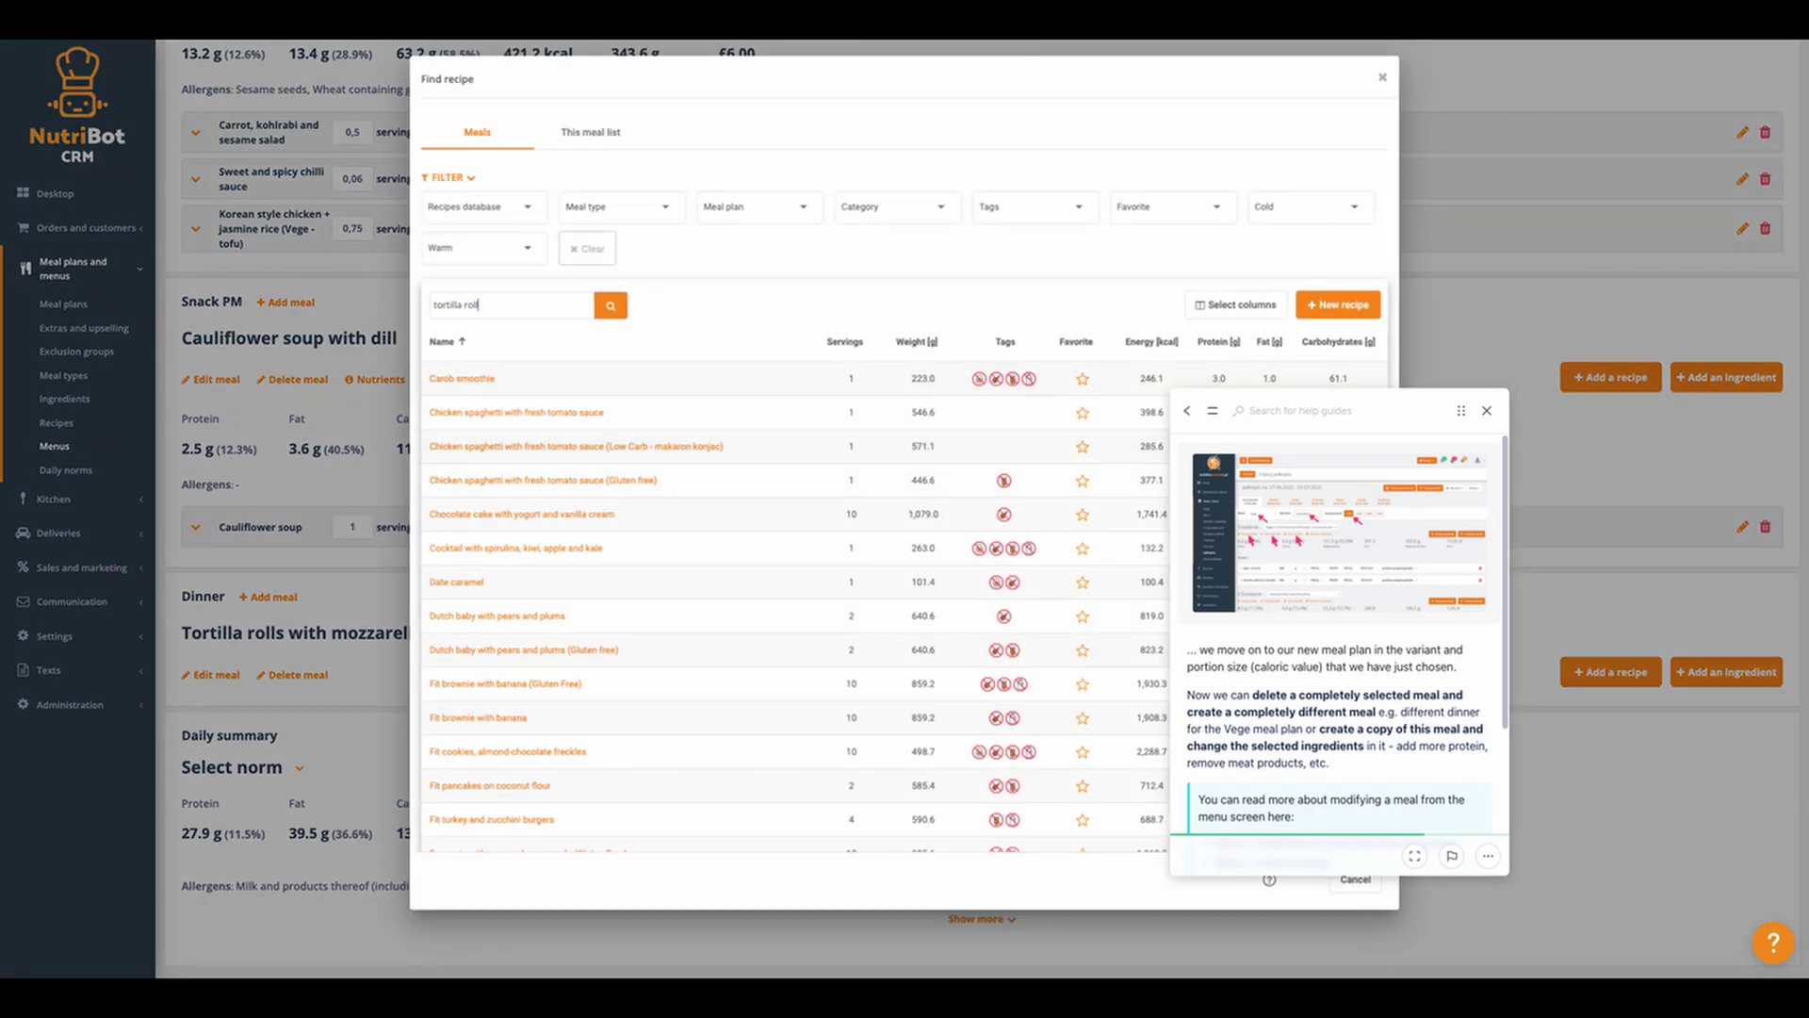
key(Return)
click(552, 478)
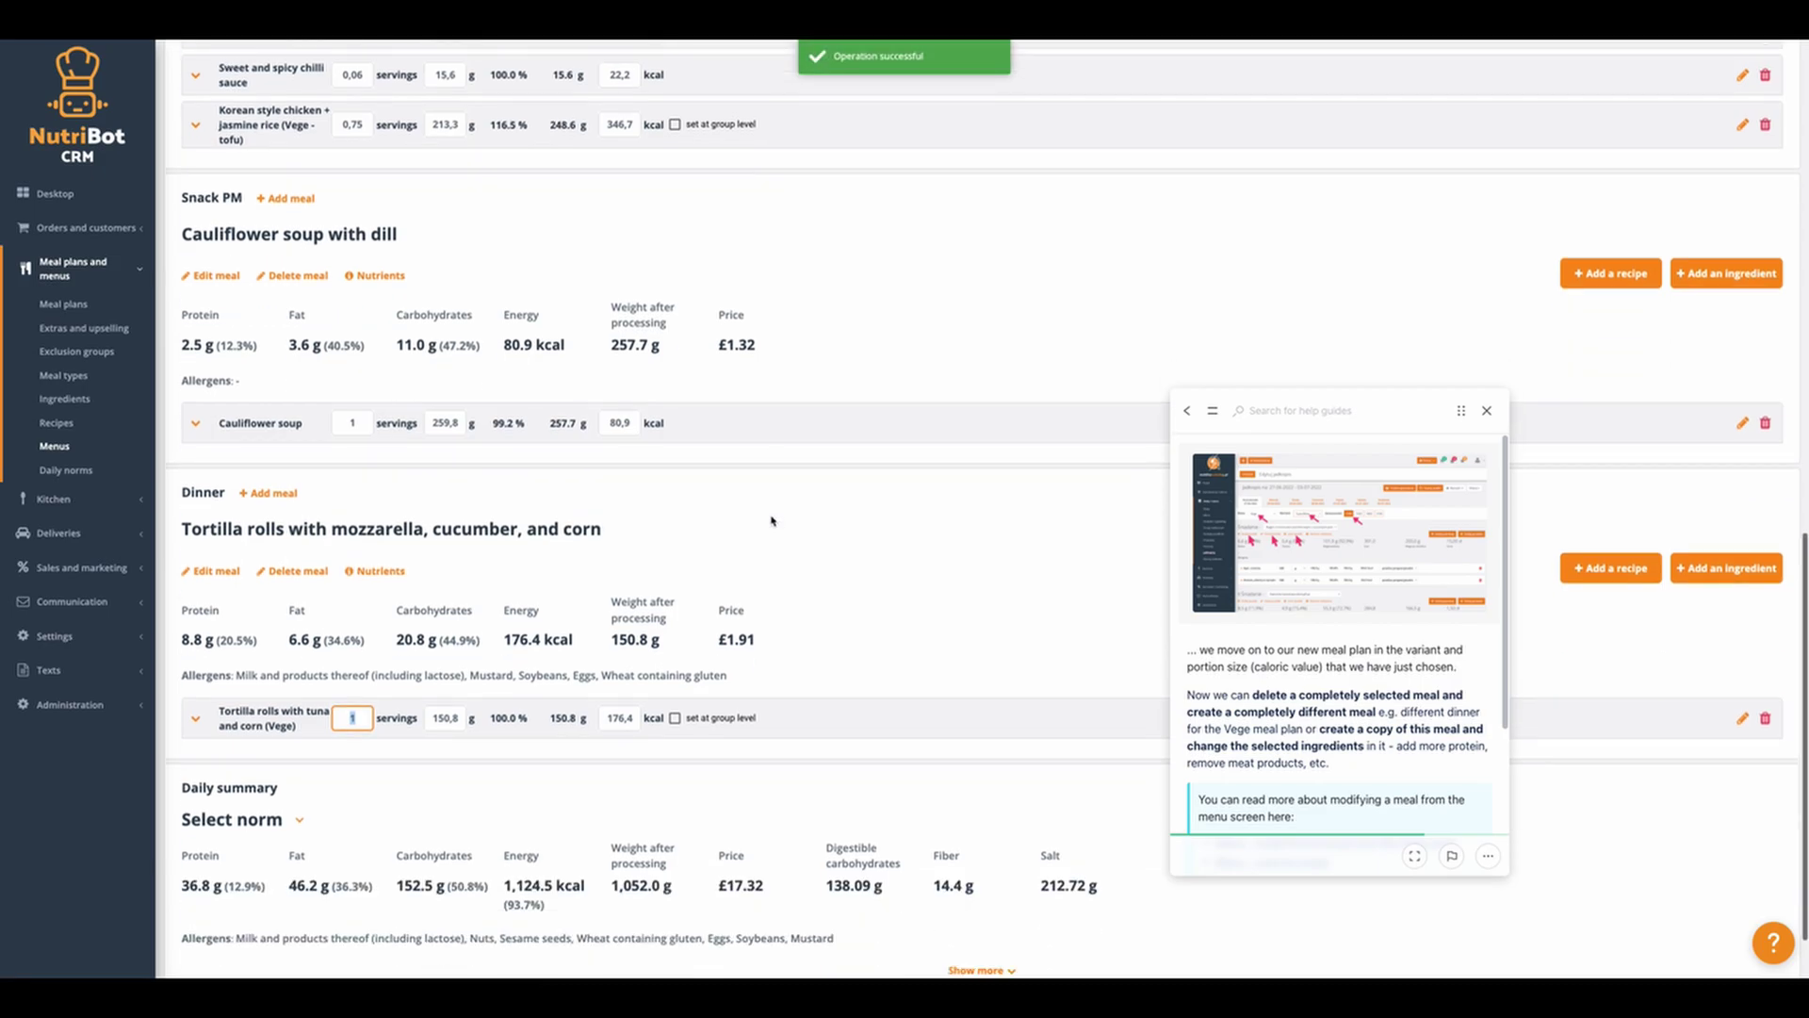
scroll(770, 521, down, 1)
click(355, 633)
text(,5)
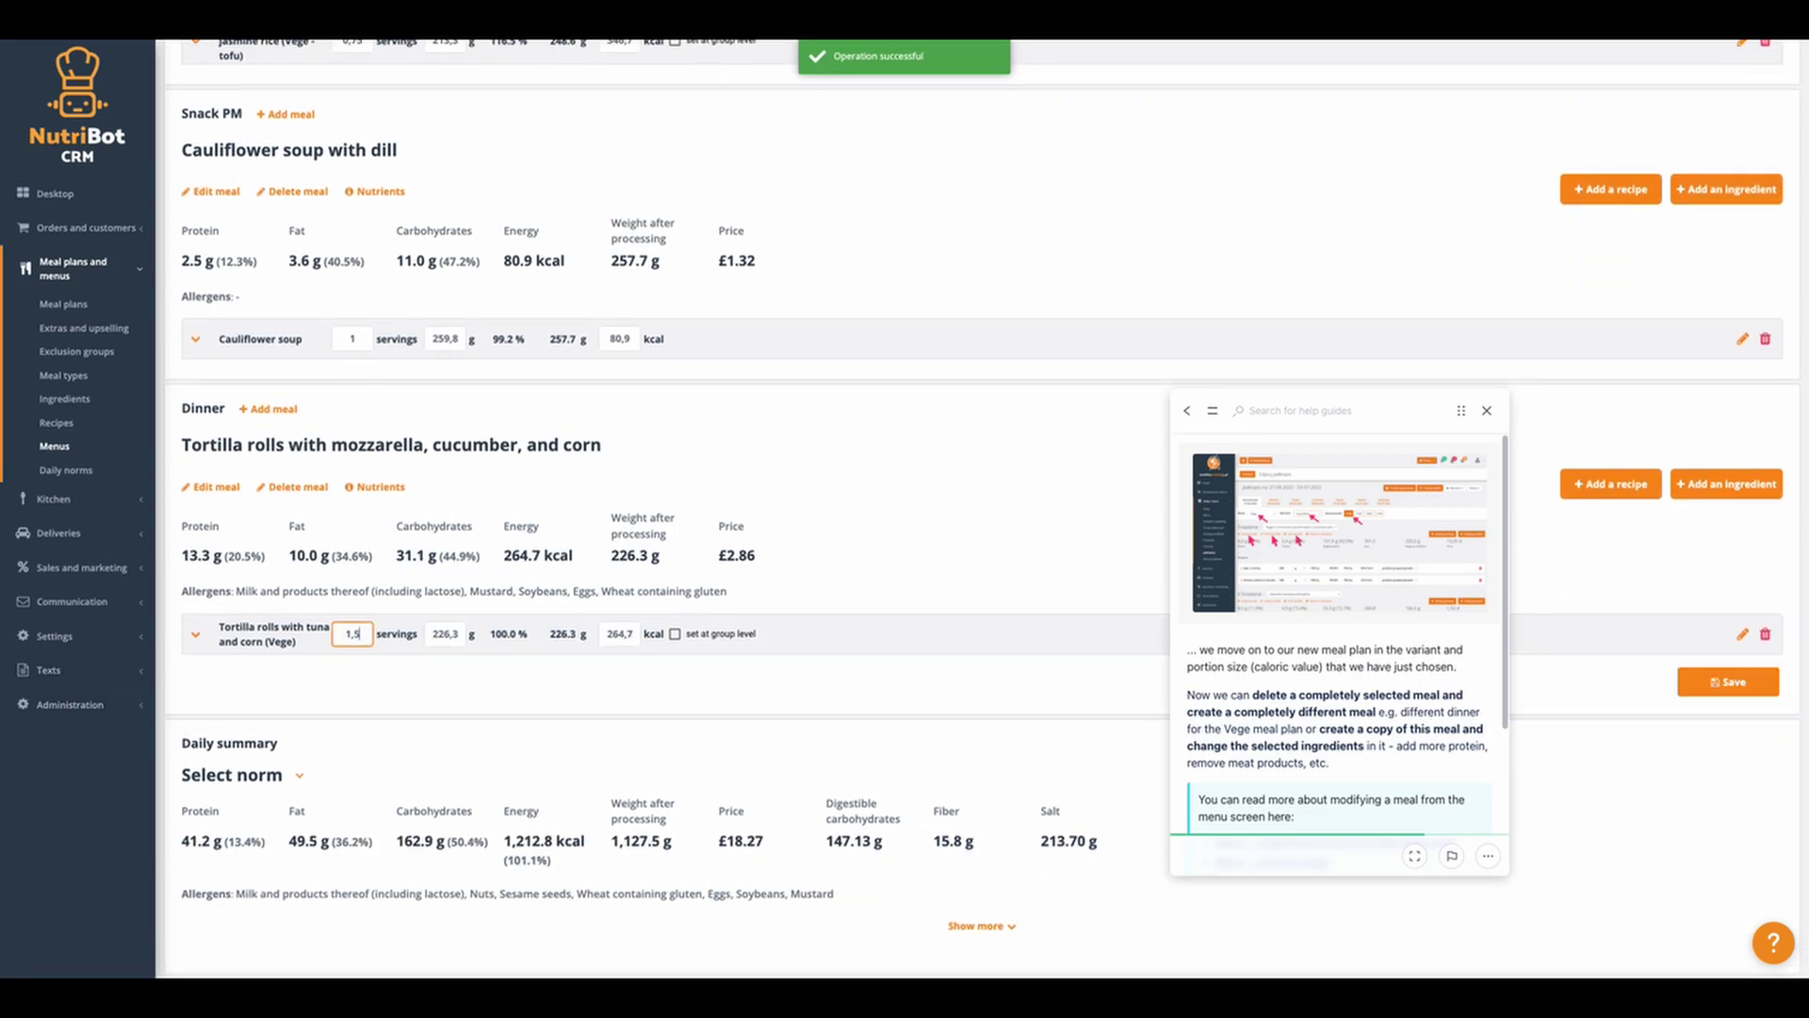
click(1728, 681)
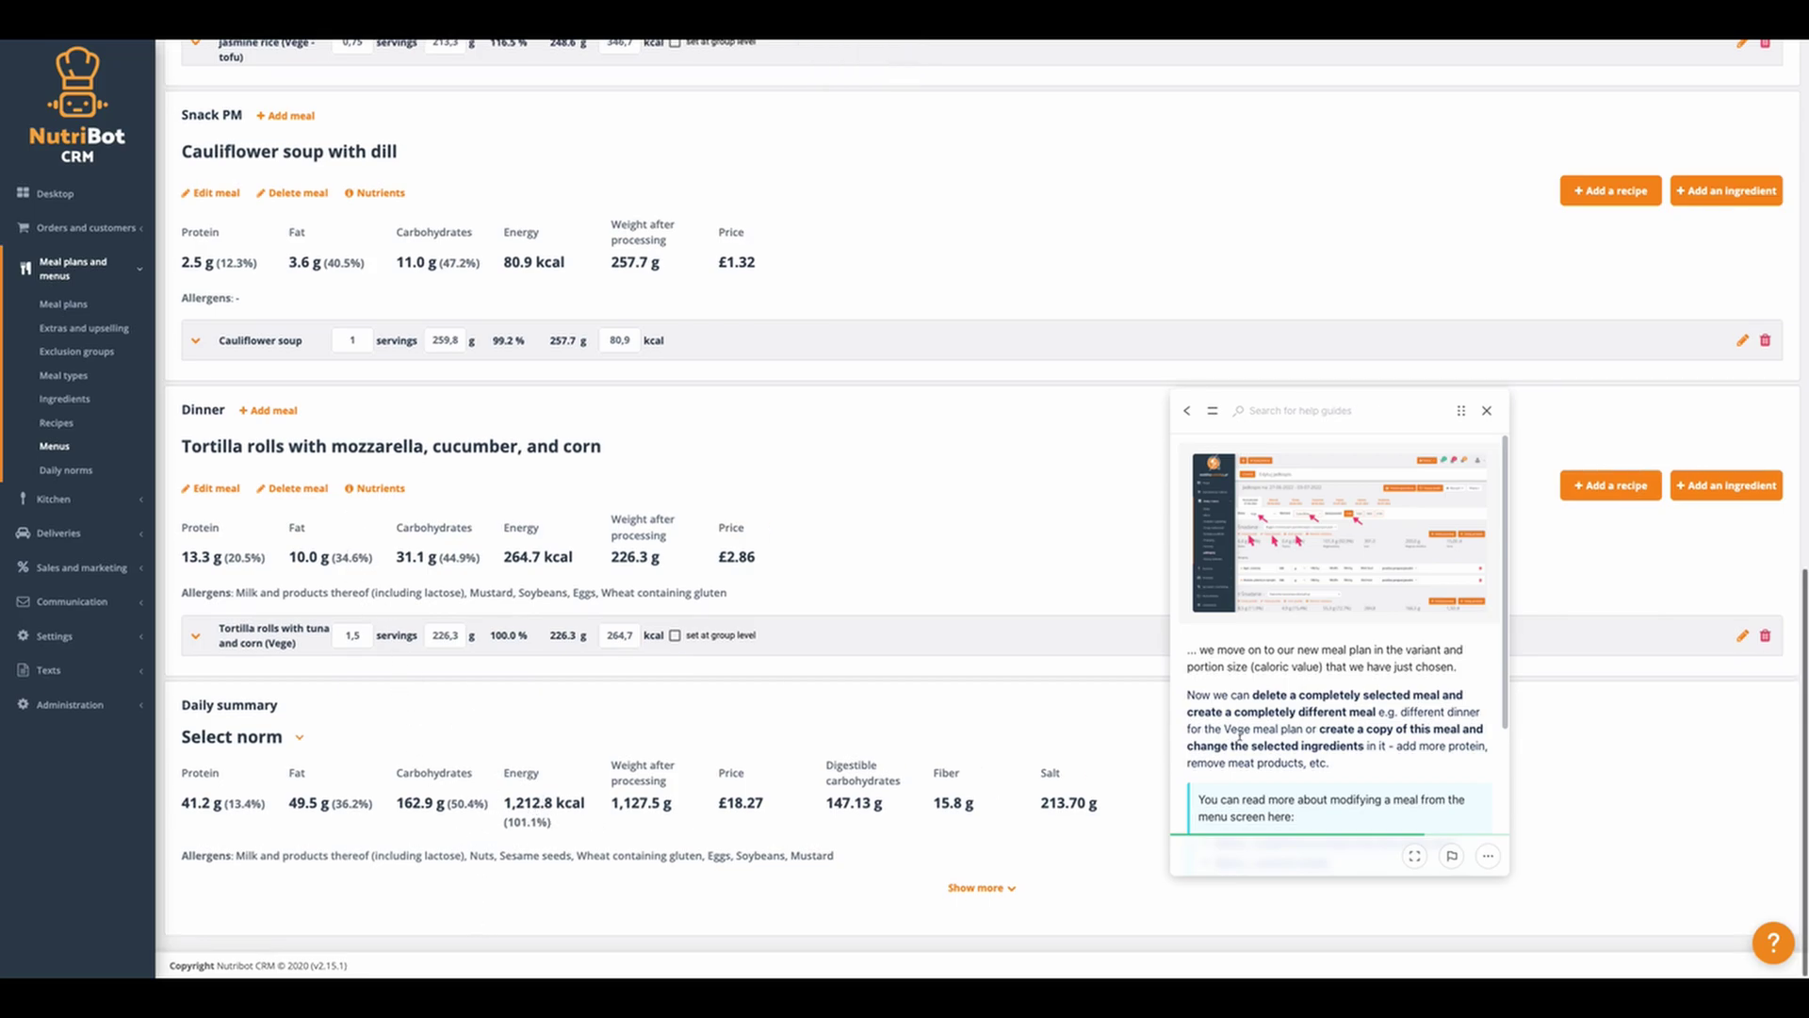
- Review the guide's advice on modifying copied meals alongside Monday's Vege menu, and advance the guide to Step 9
scroll(1323, 710, down, 3)
scroll(1289, 707, up, 3)
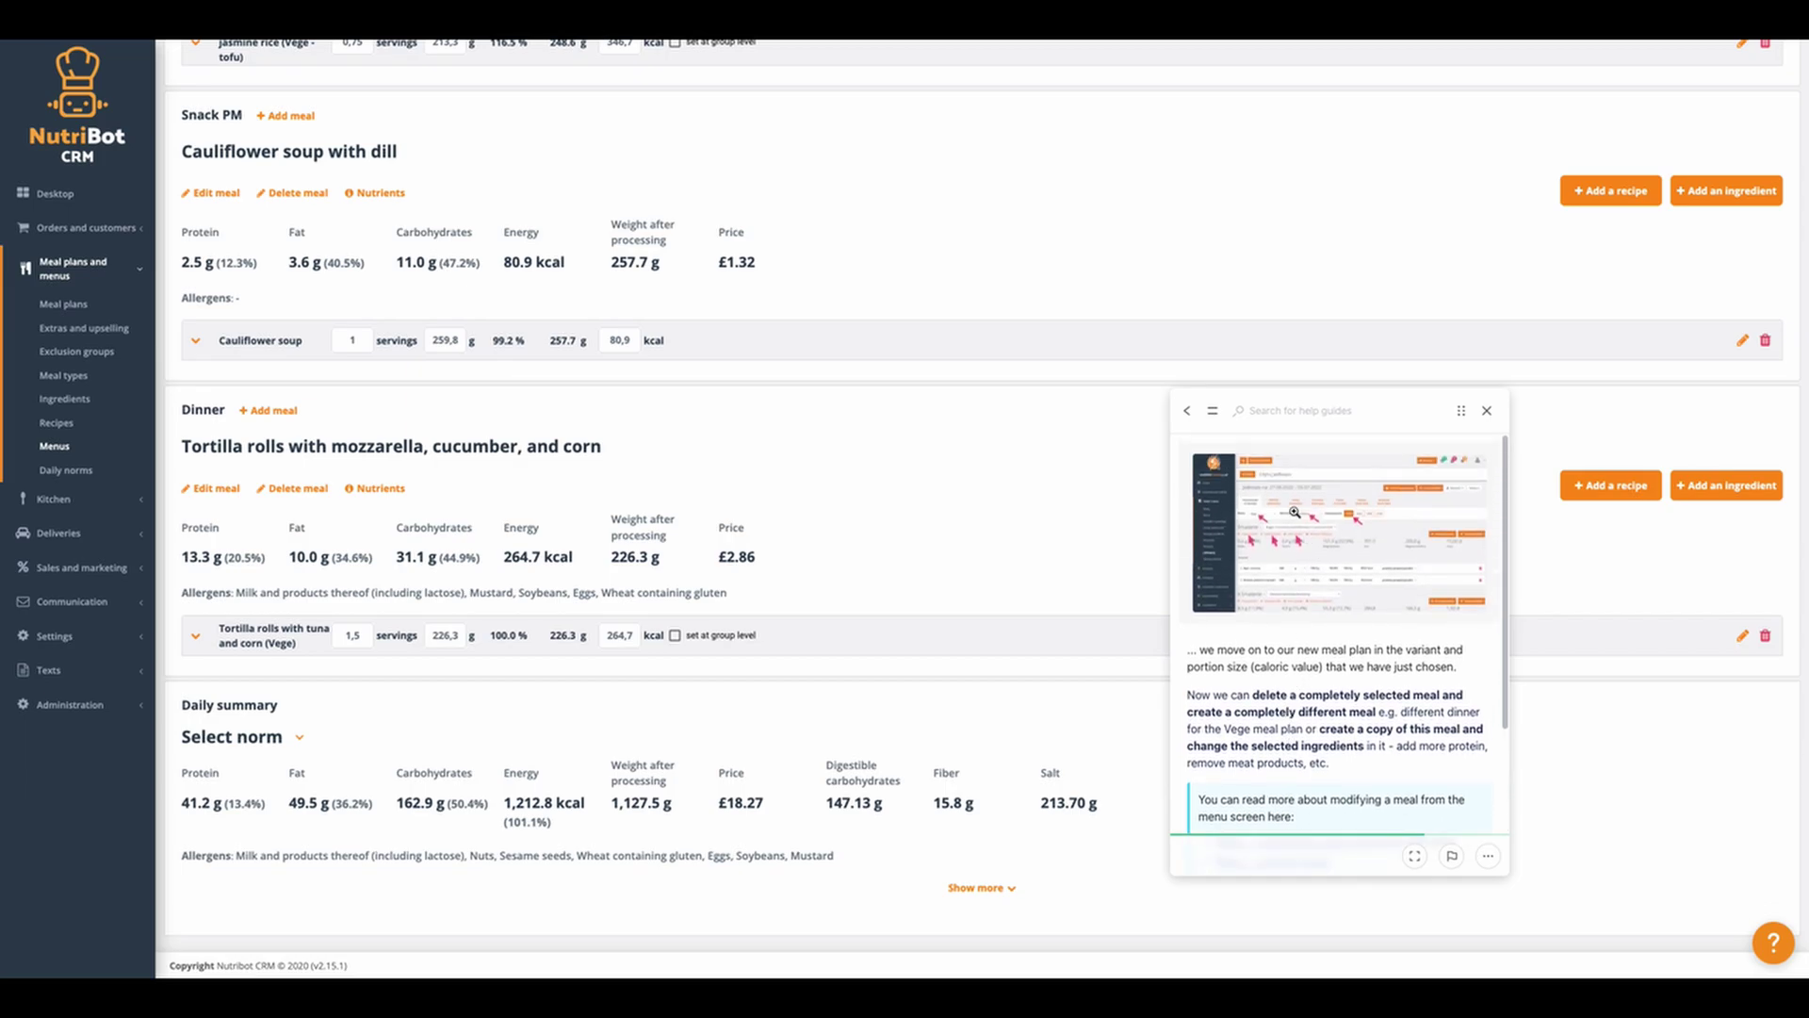
scroll(1274, 676, down, 5)
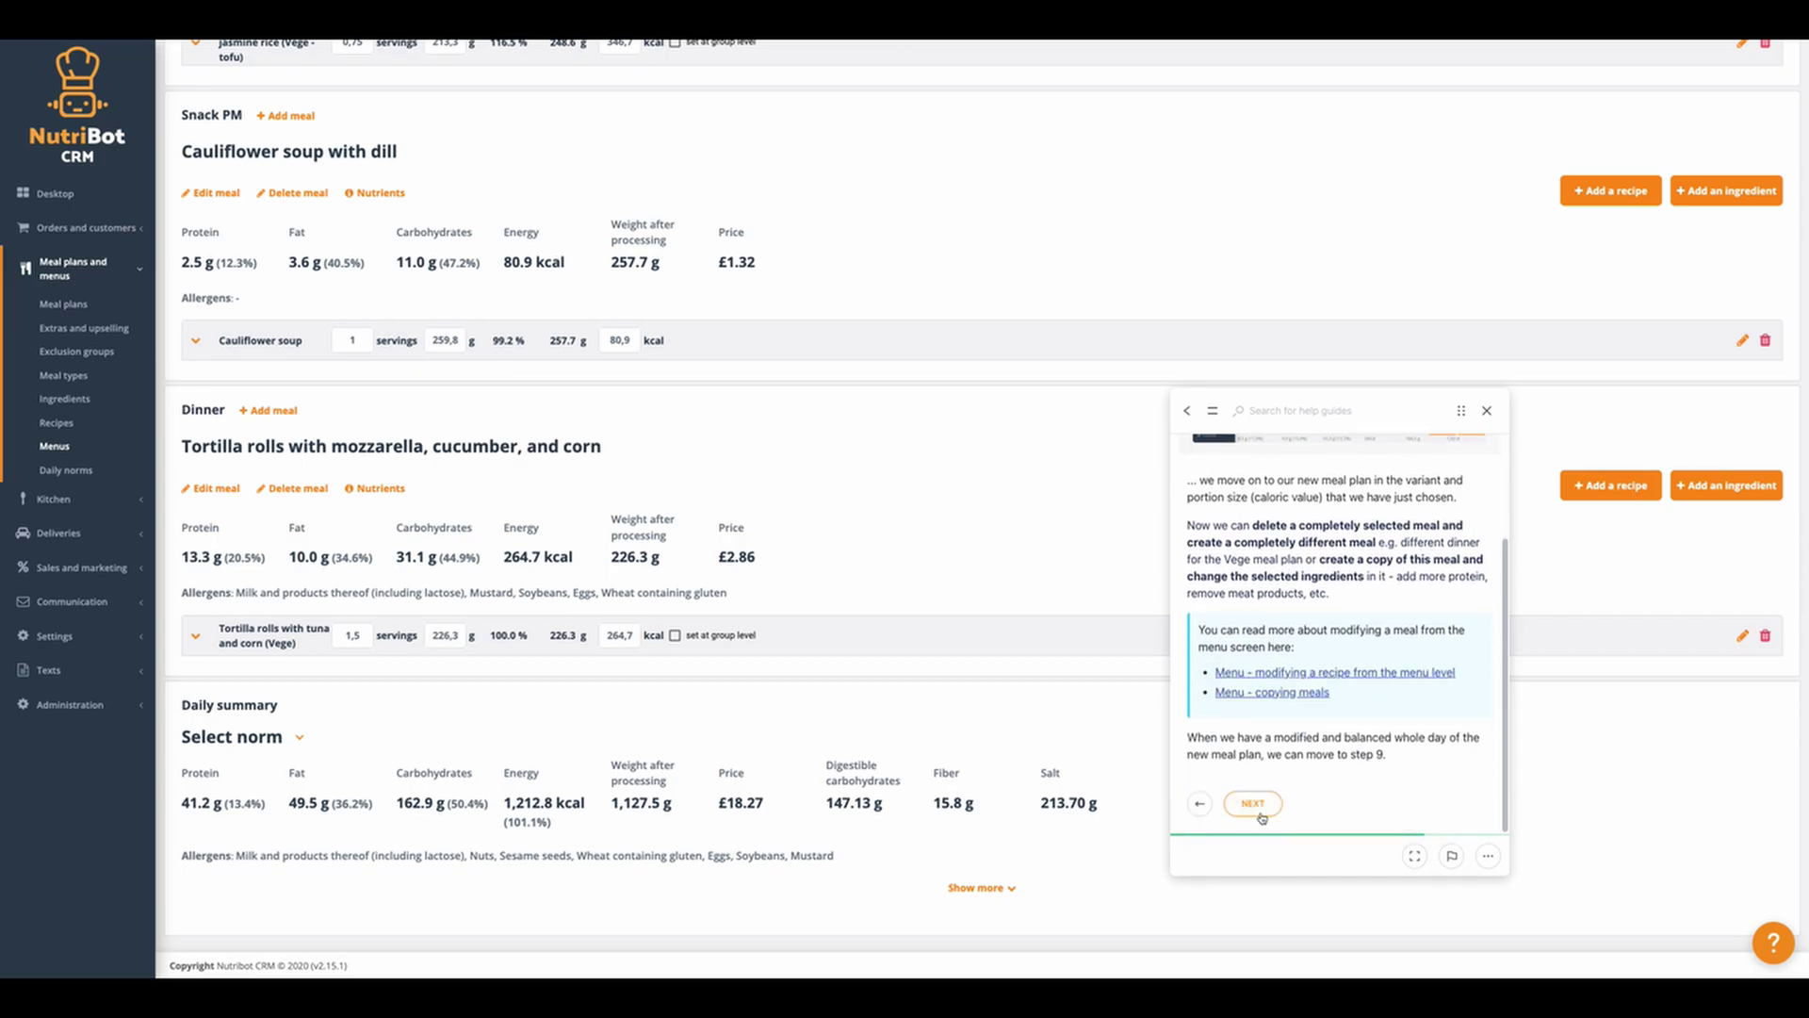
click(1259, 801)
click(1195, 681)
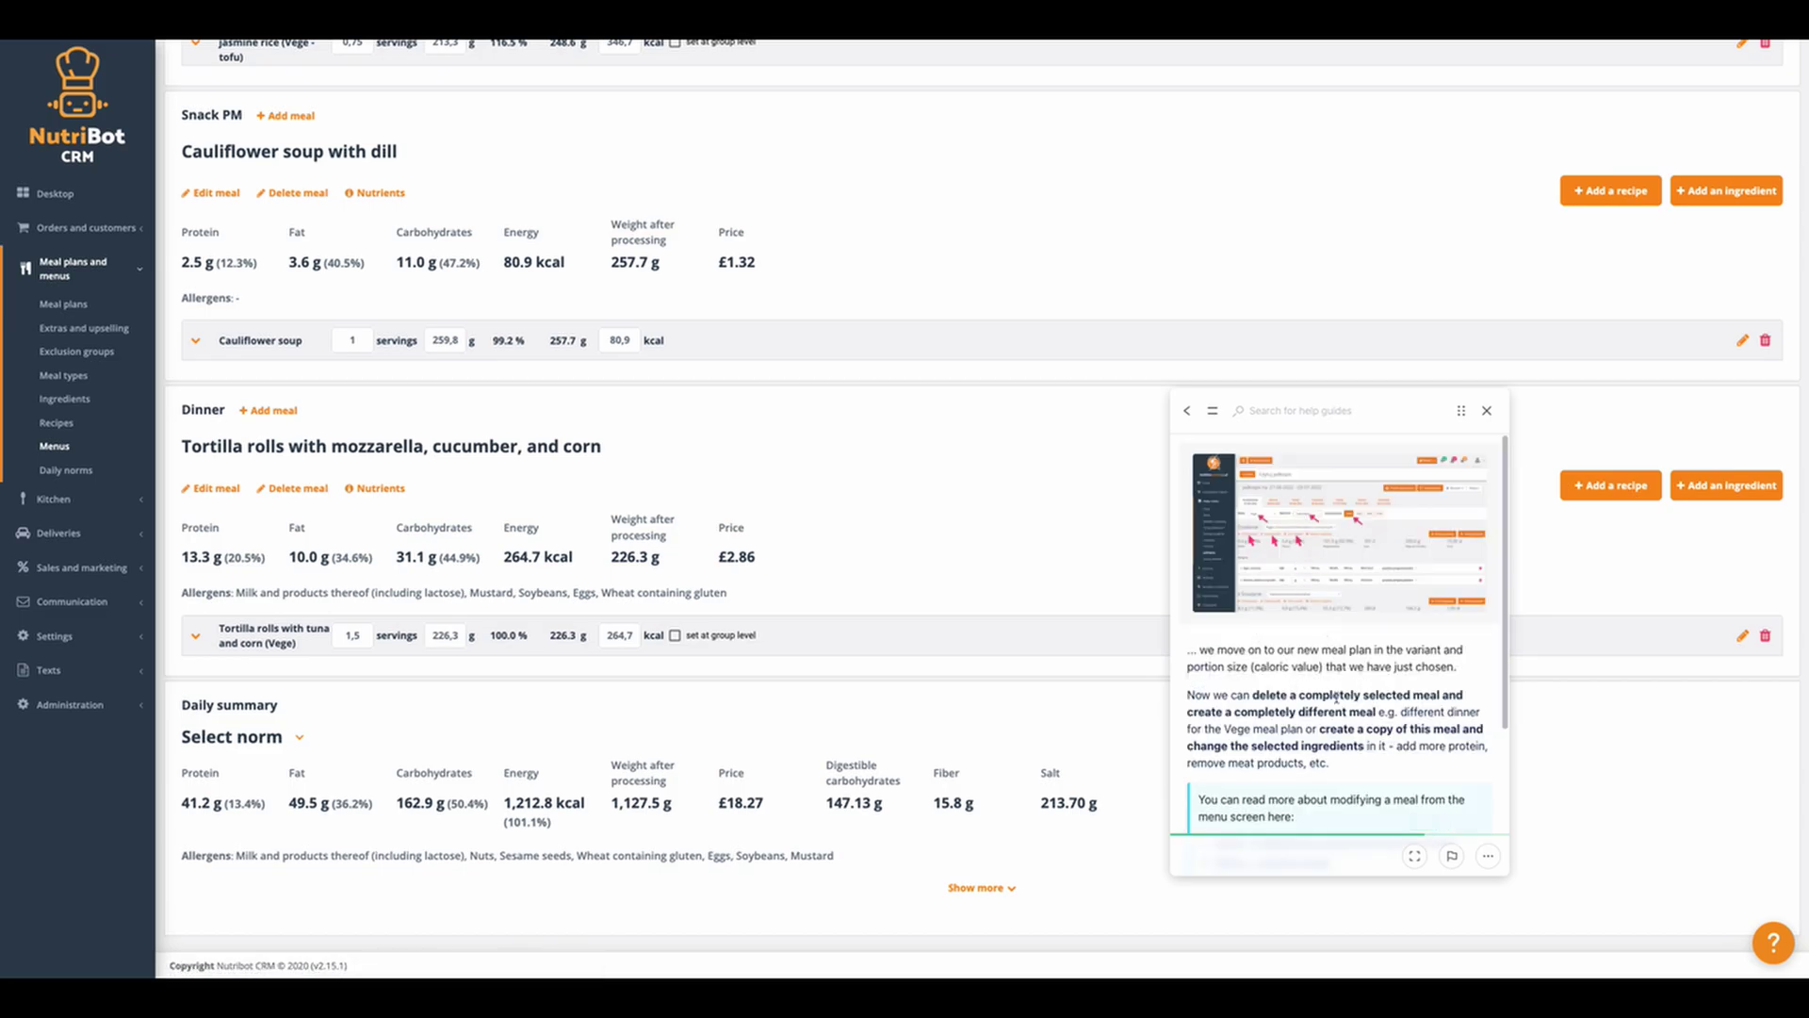
scroll(1308, 725, down, 1)
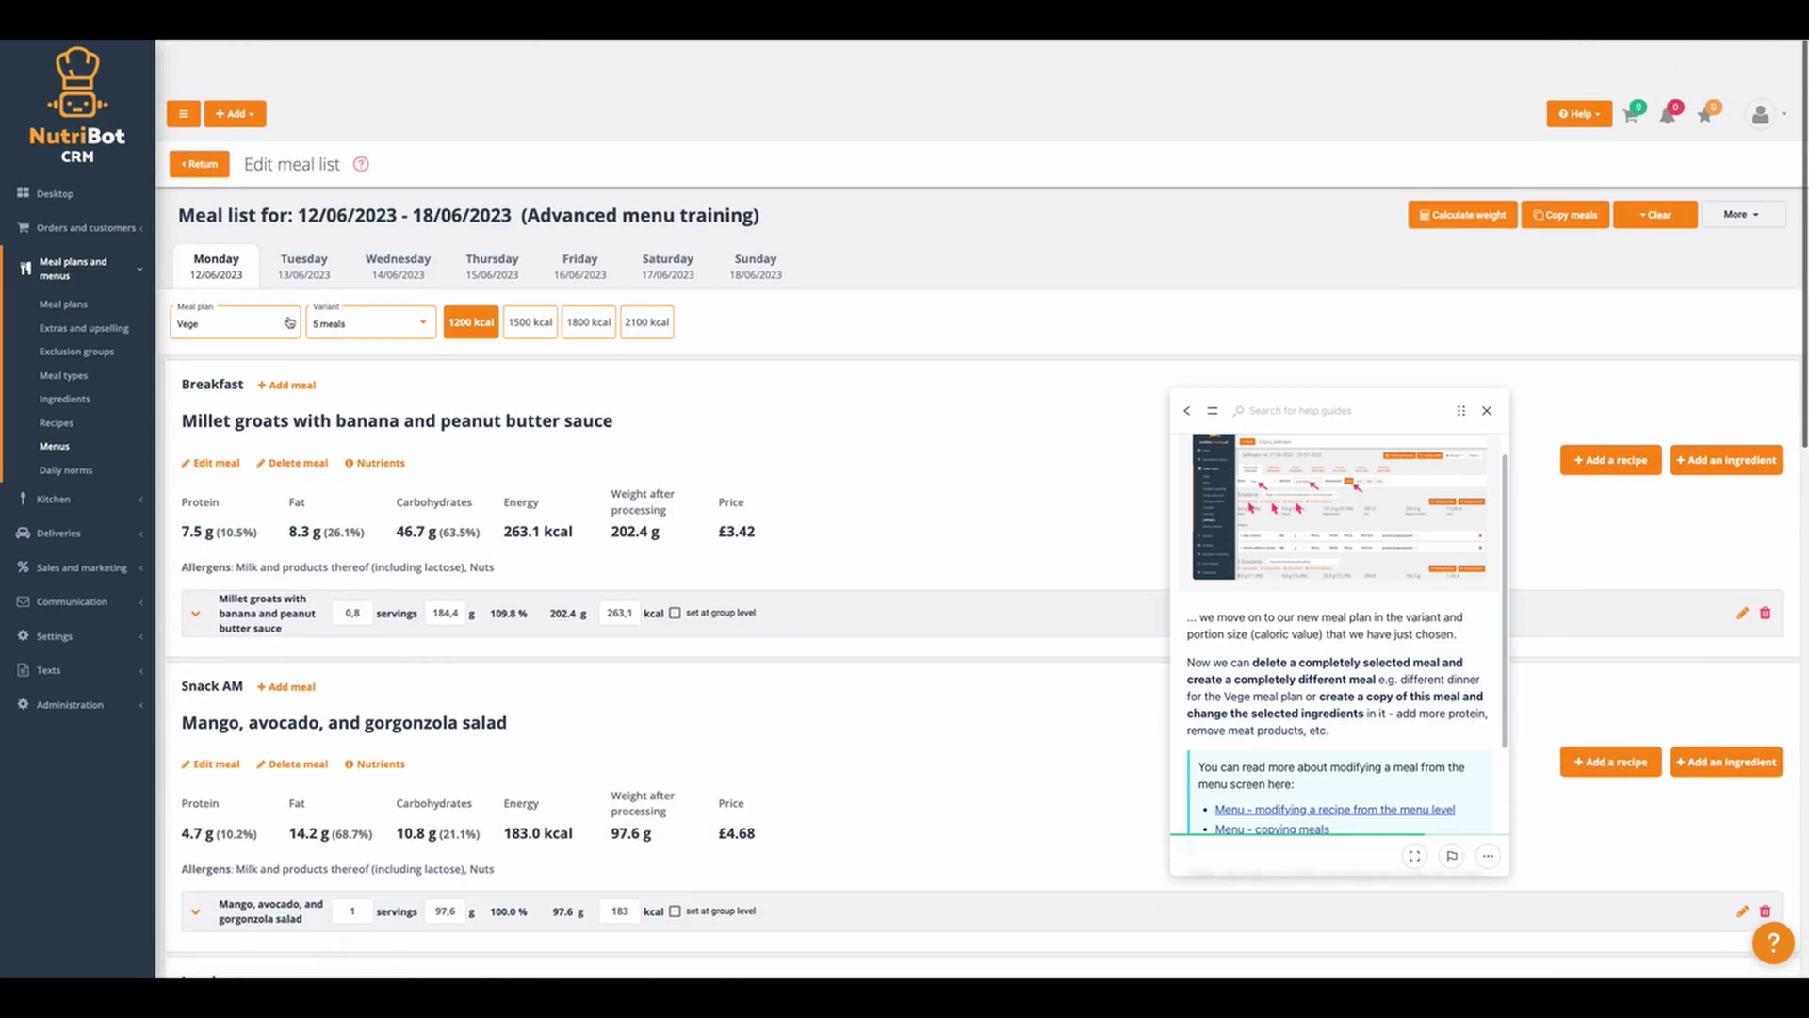
scroll(1467, 613, down, 3)
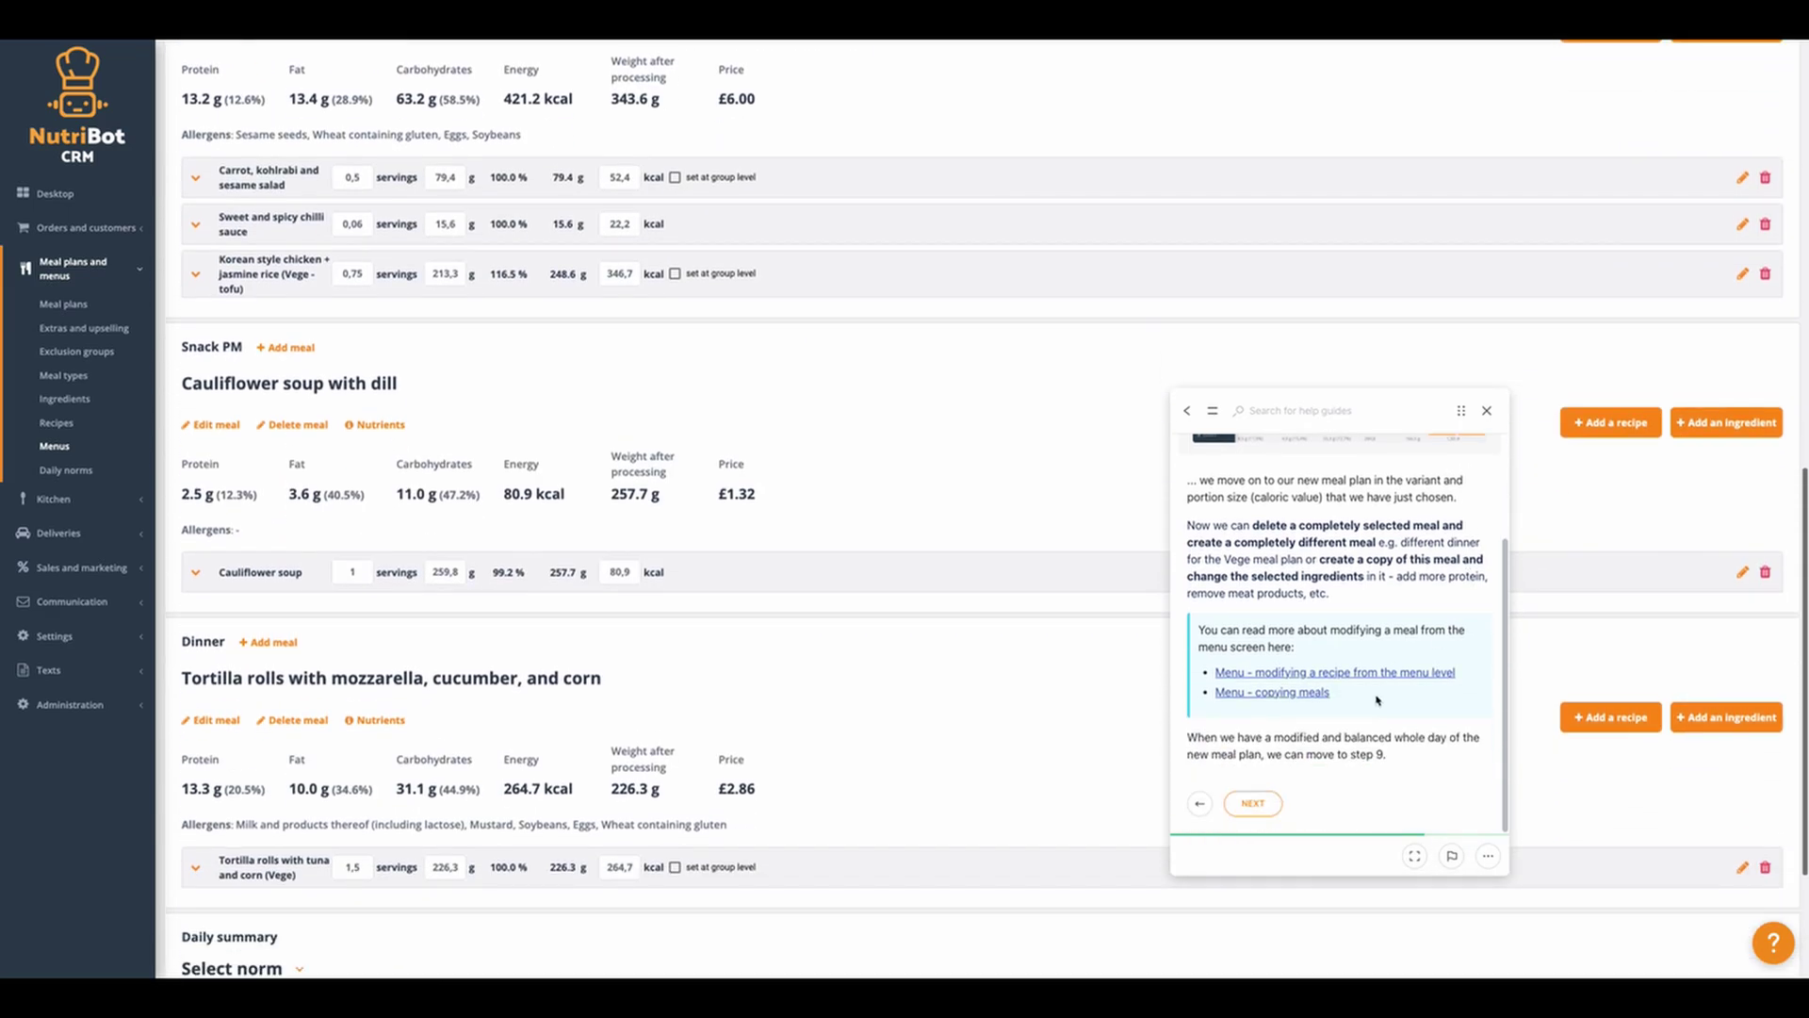
click(1253, 799)
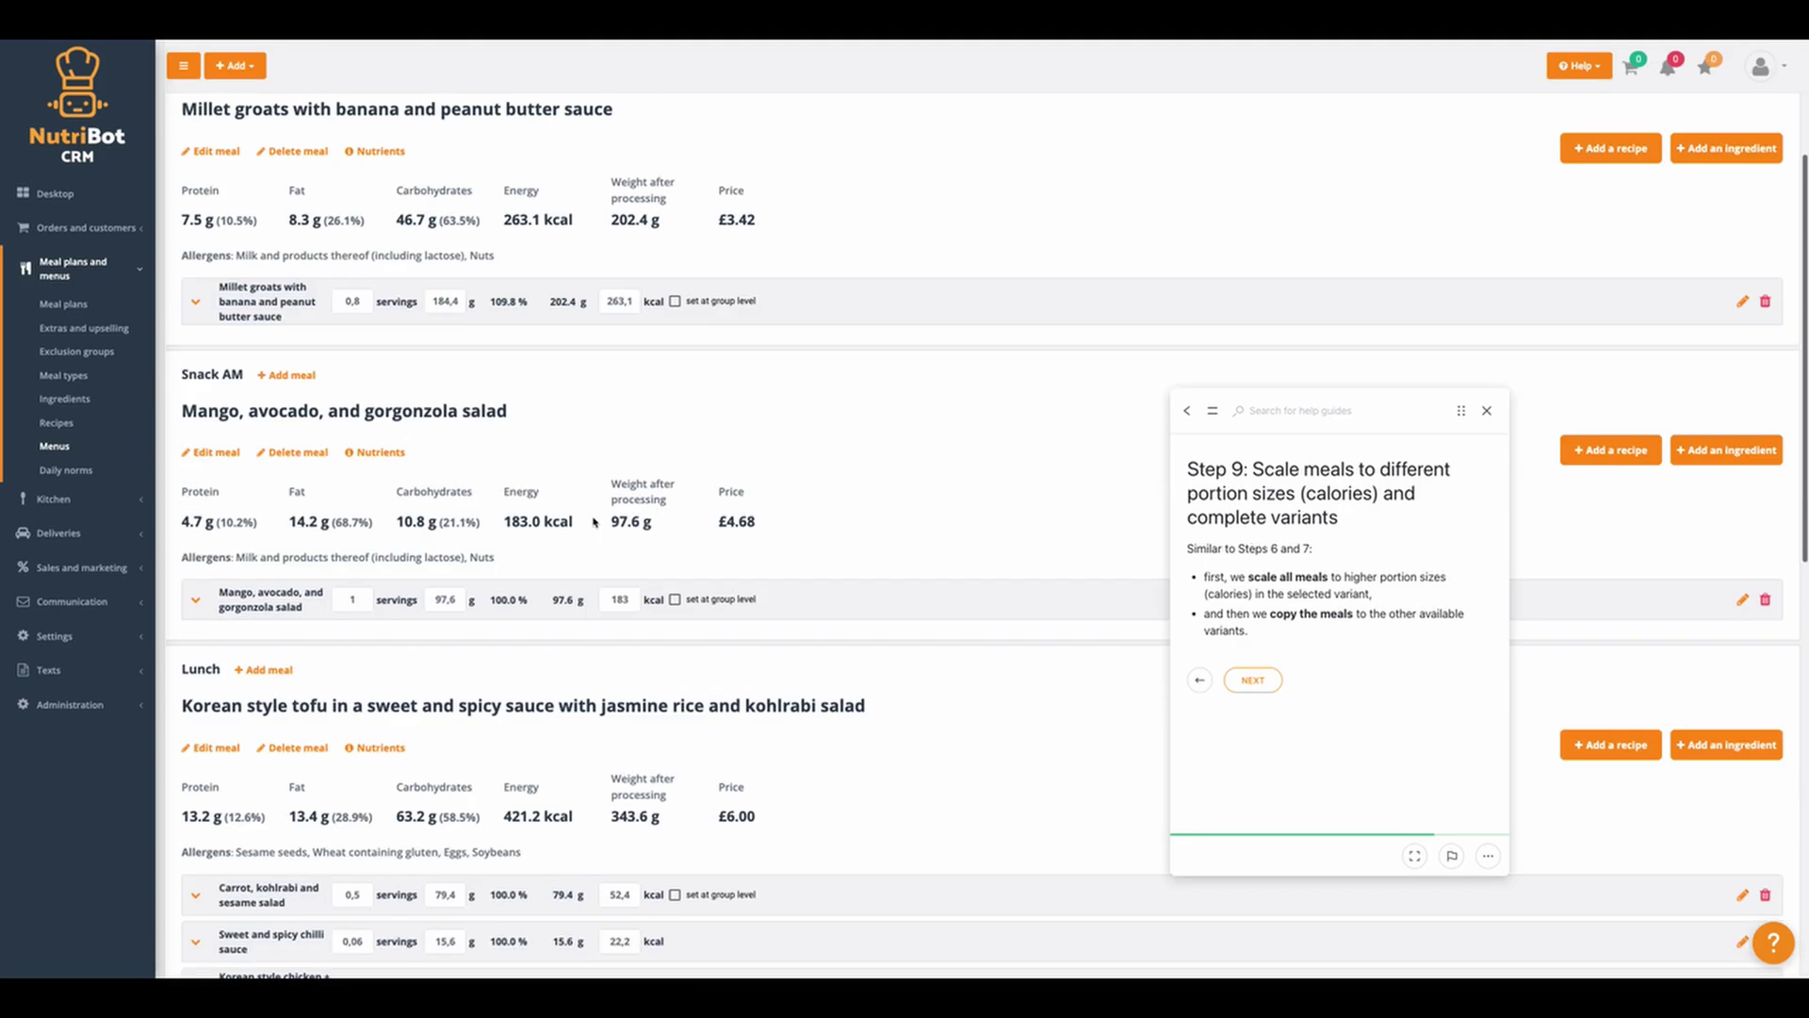
- Recalculate the weights of all Monday Vege meals from 1200 kcal to 1500, 1800 and 2100 kcal, and check the portion sizes
click(1463, 168)
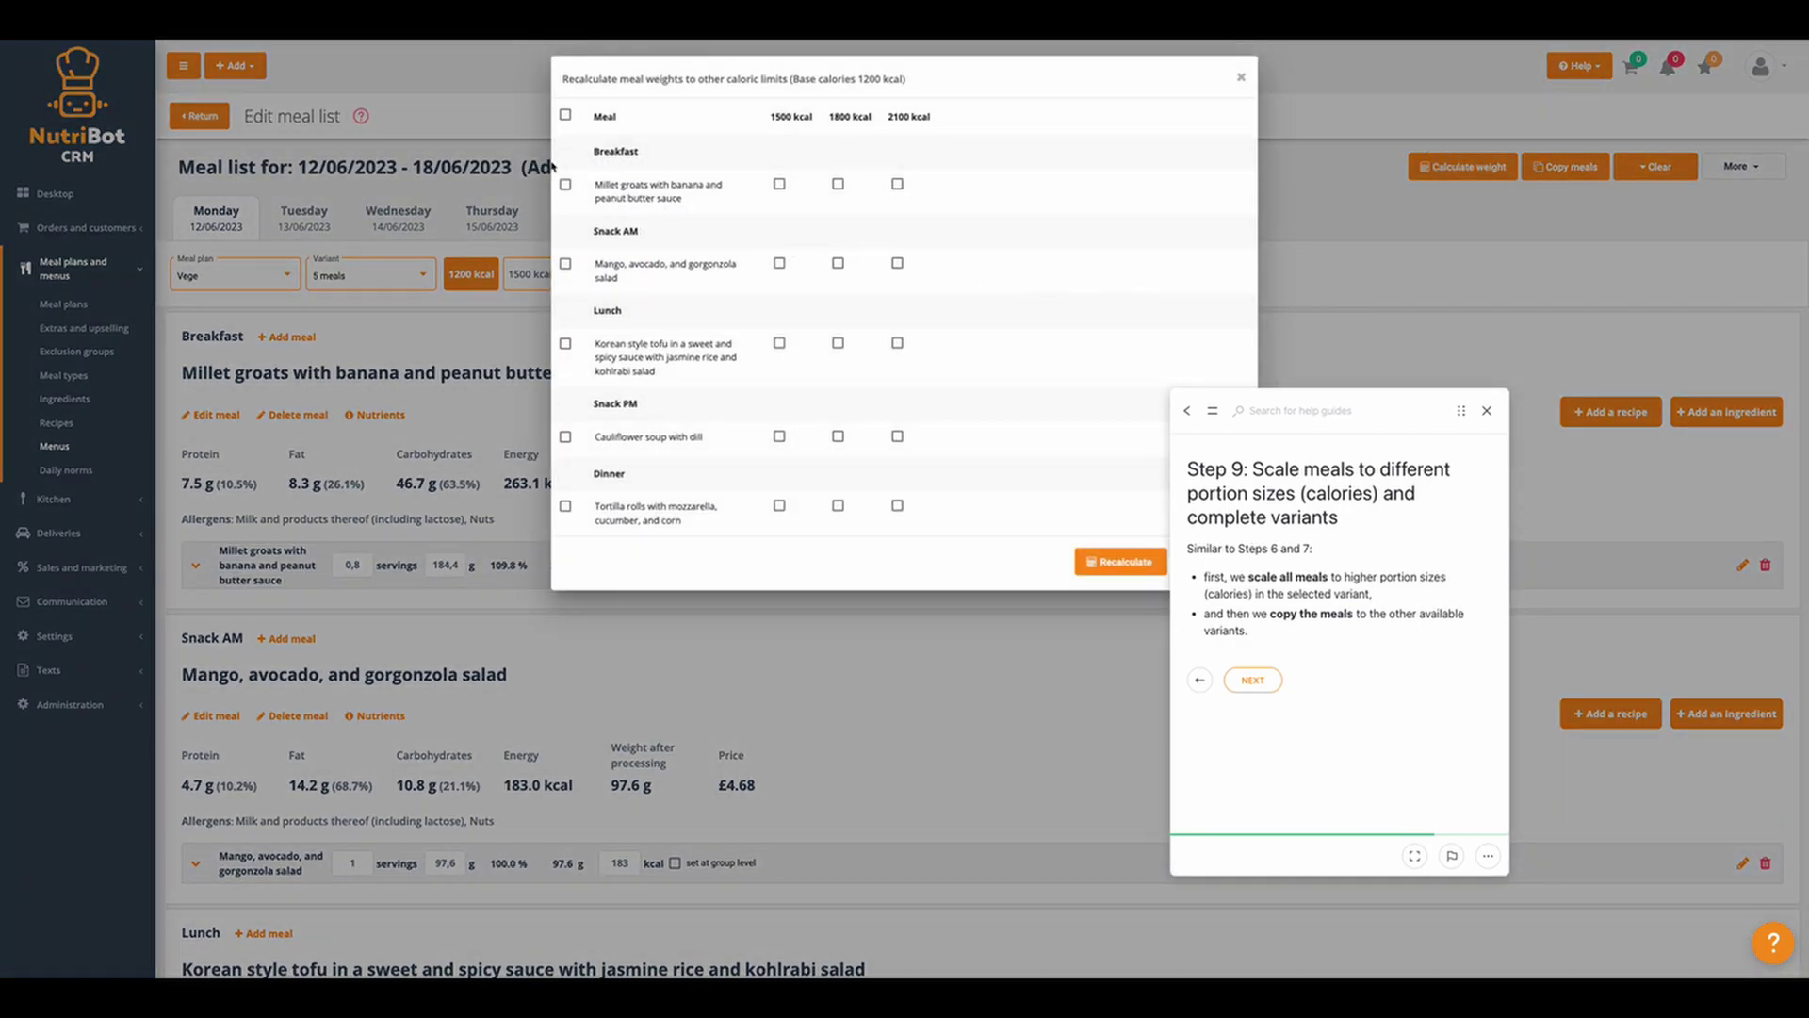
click(567, 116)
click(1110, 561)
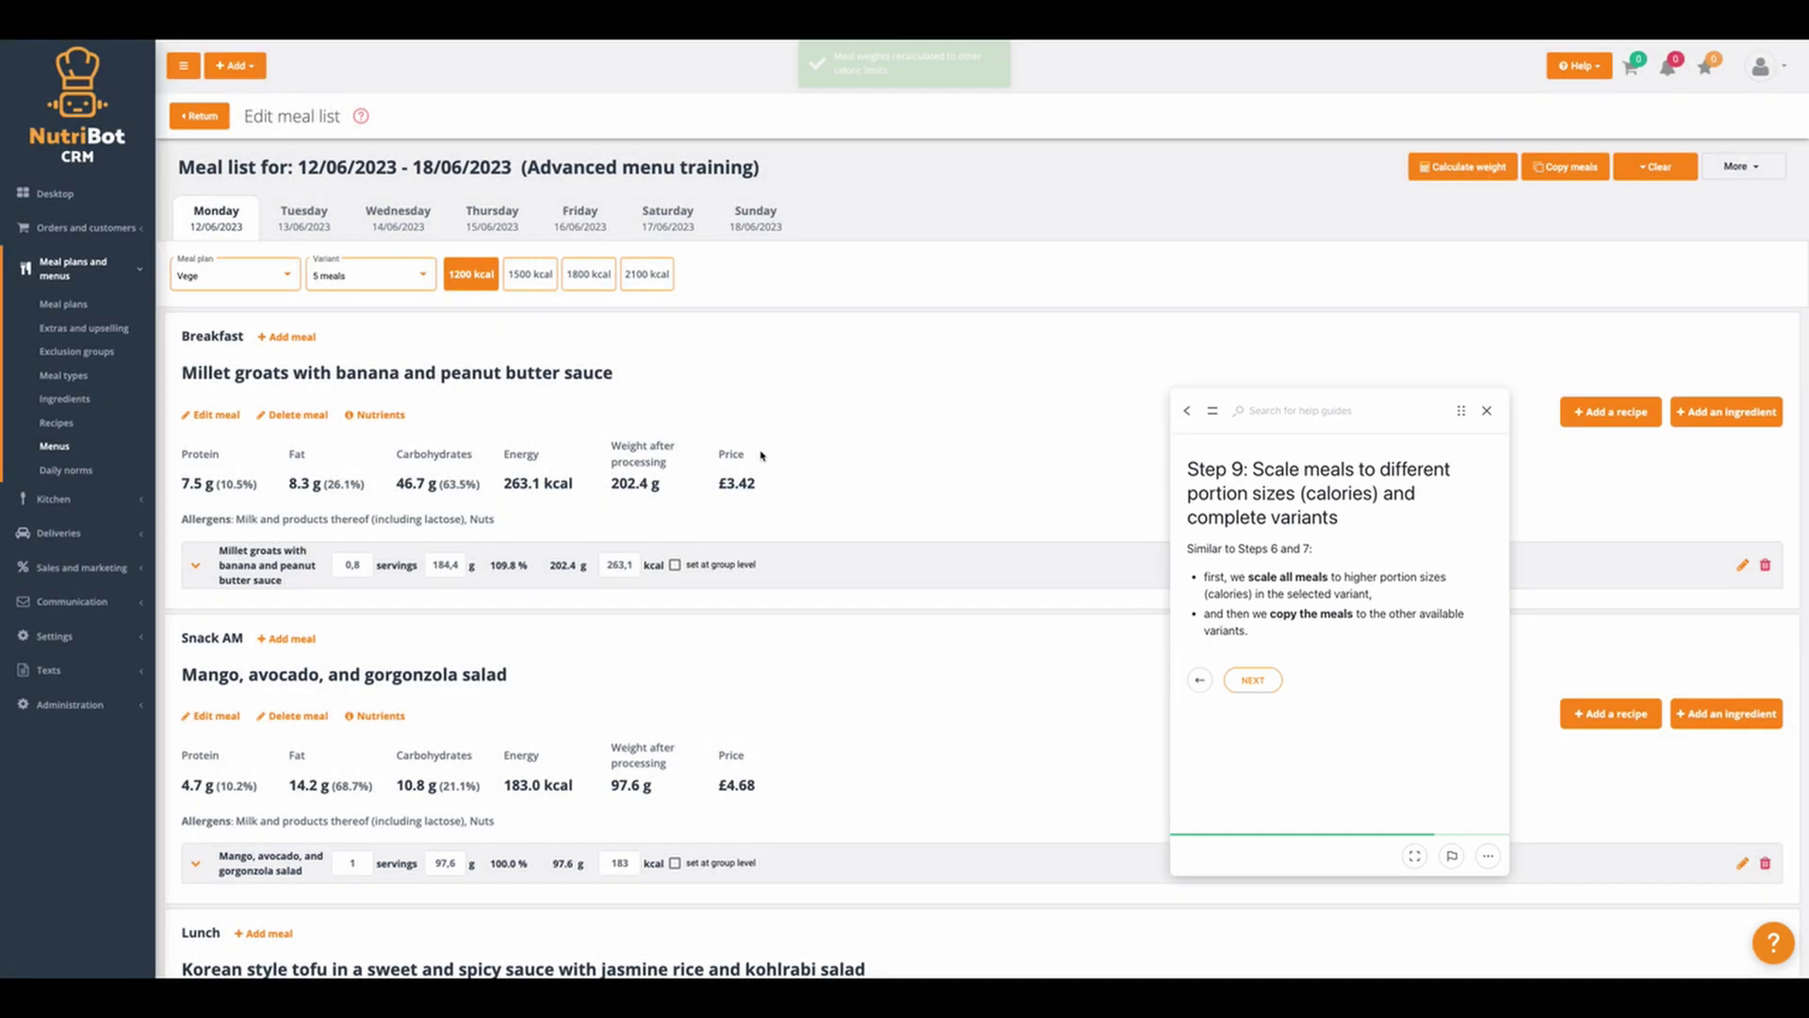
click(530, 274)
click(588, 274)
click(646, 274)
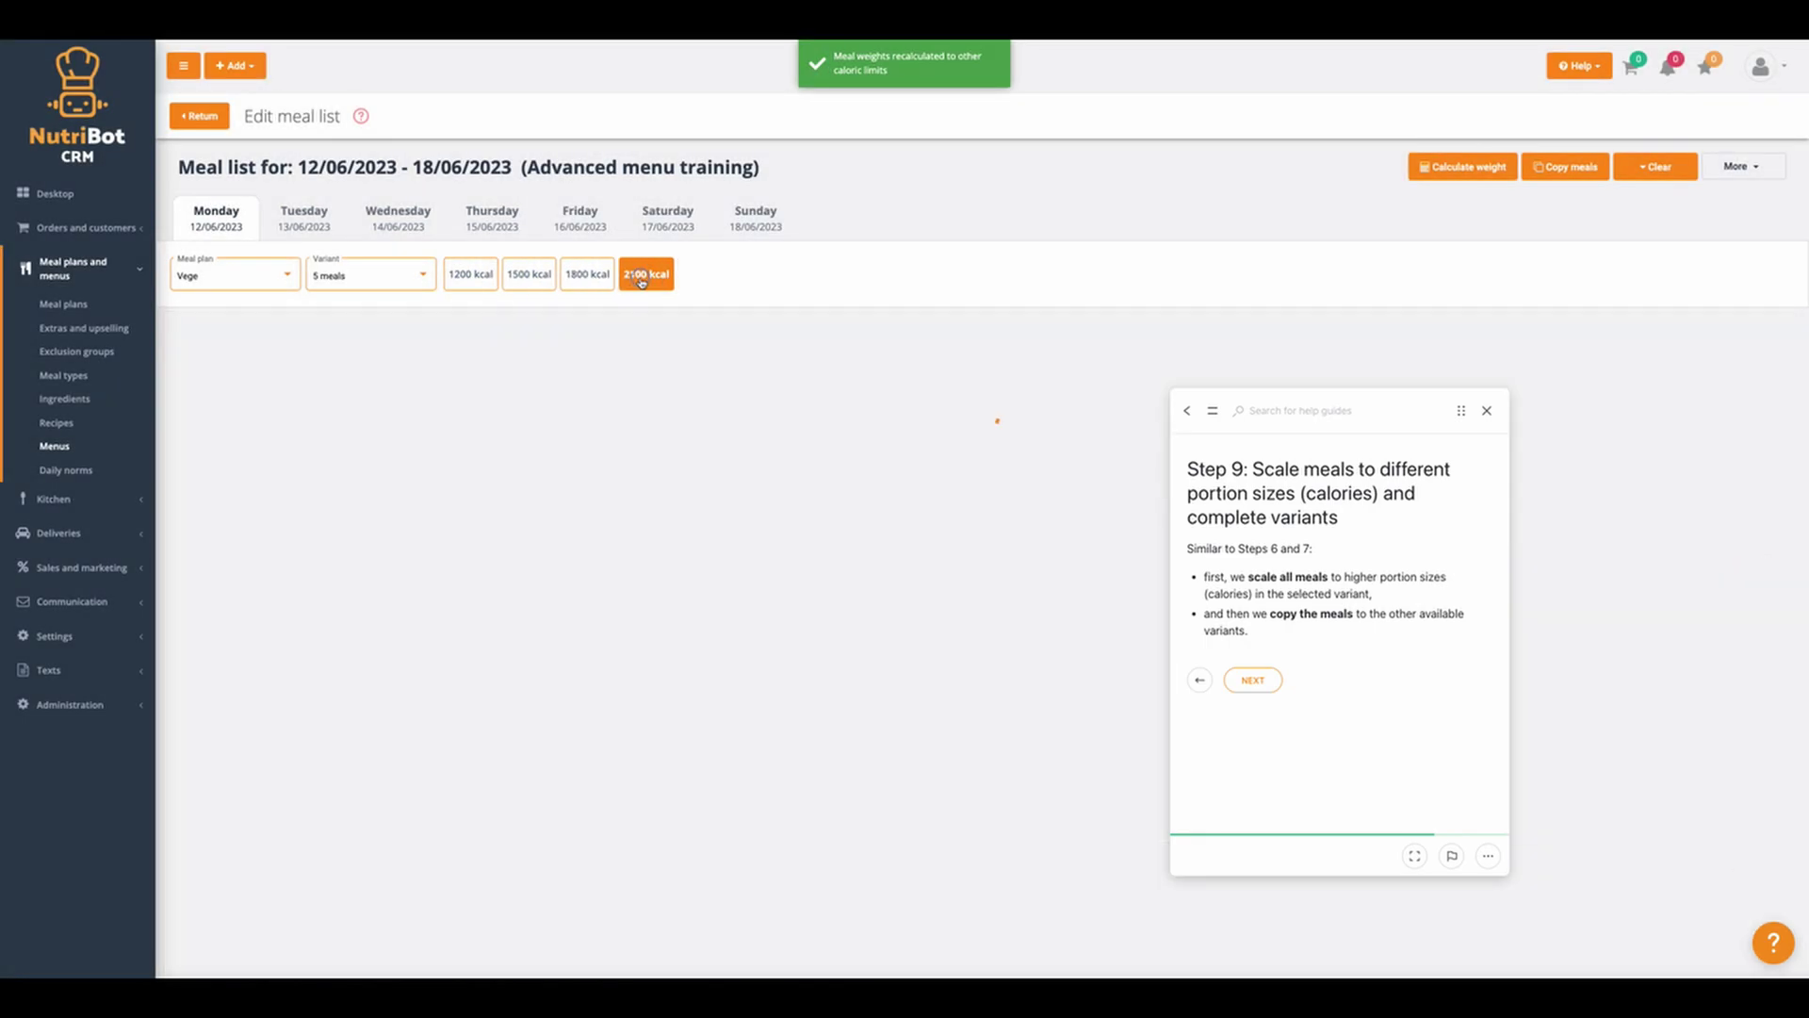
click(470, 275)
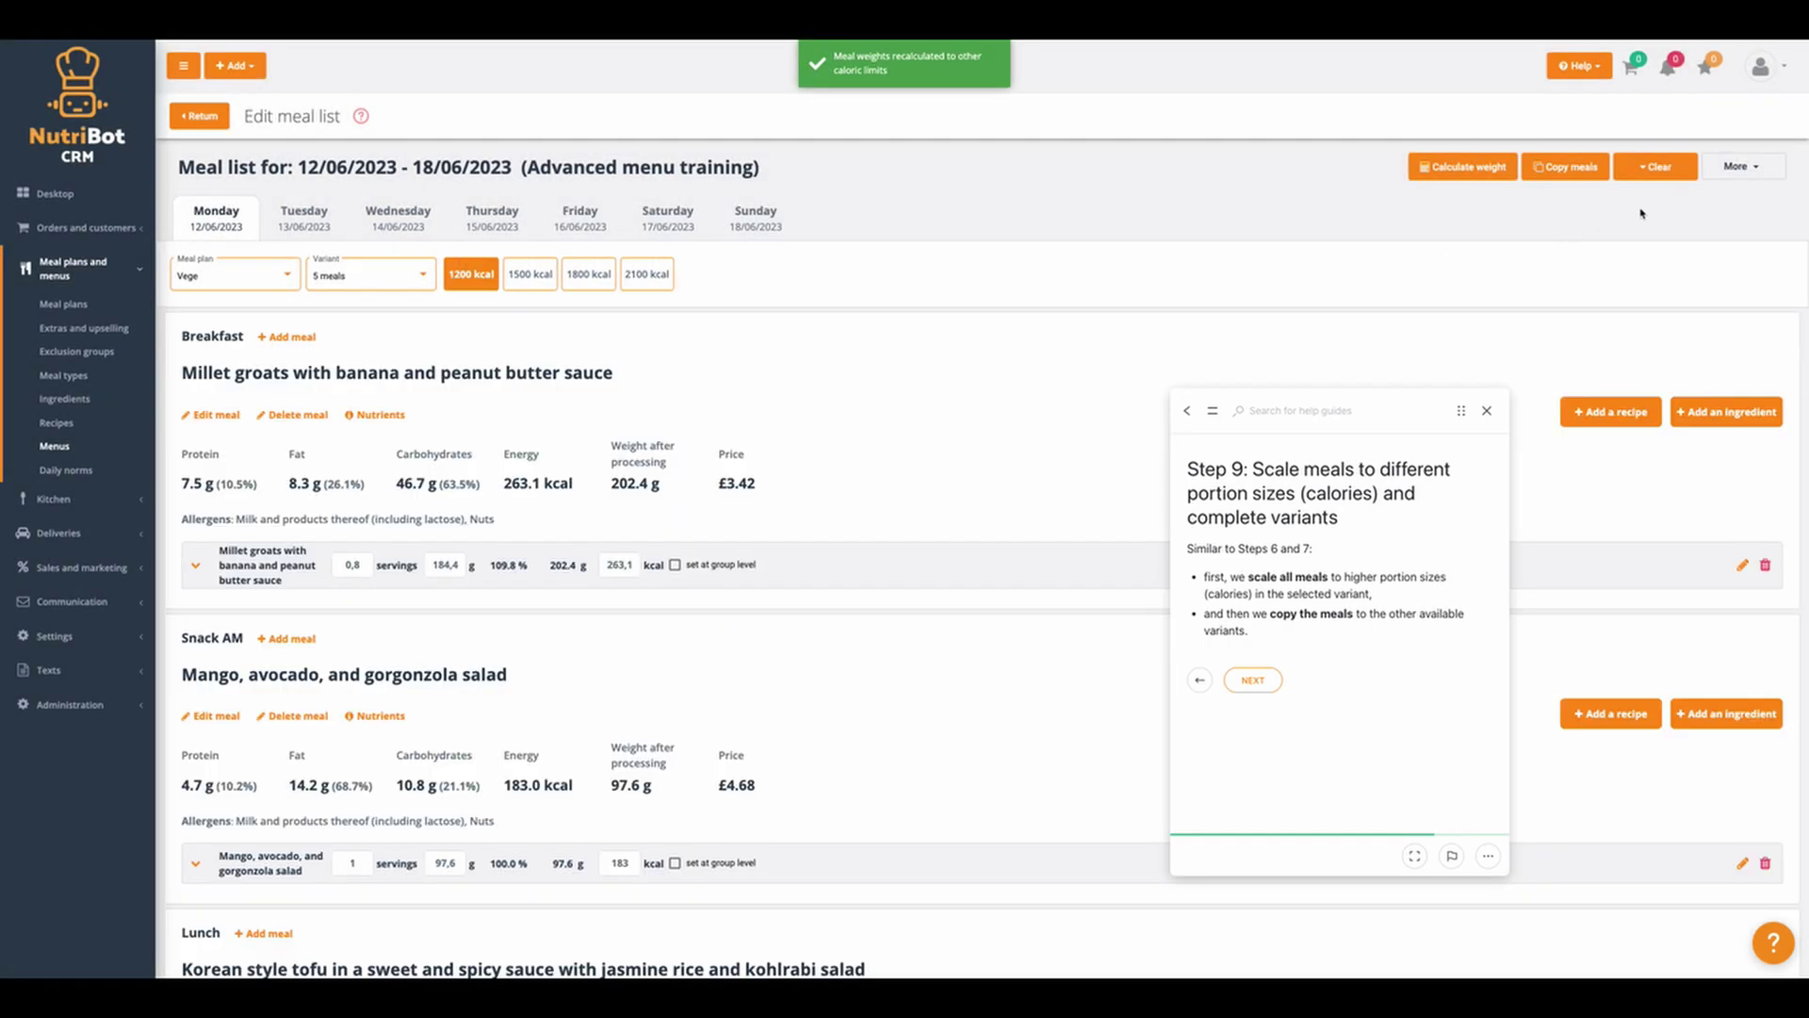
- Move the help guide aside so that it no longer covers the Copy meals dialog
click(1588, 174)
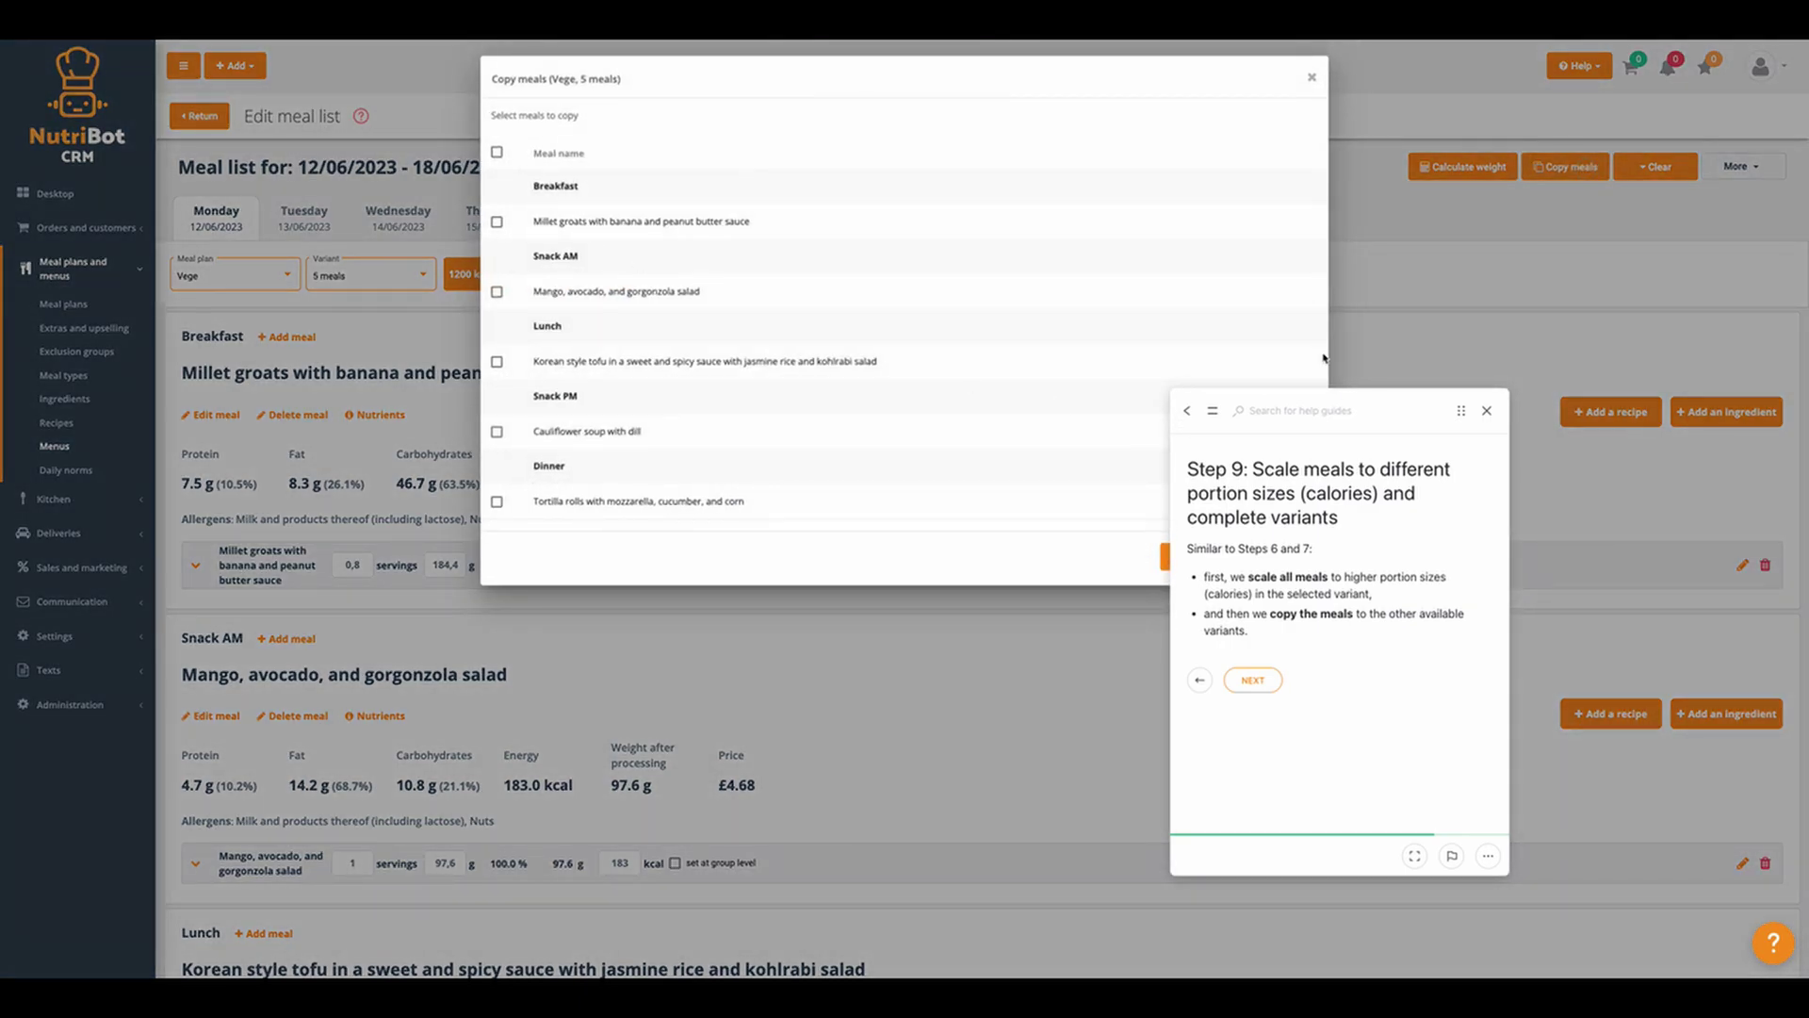
drag(1457, 410, 1667, 437)
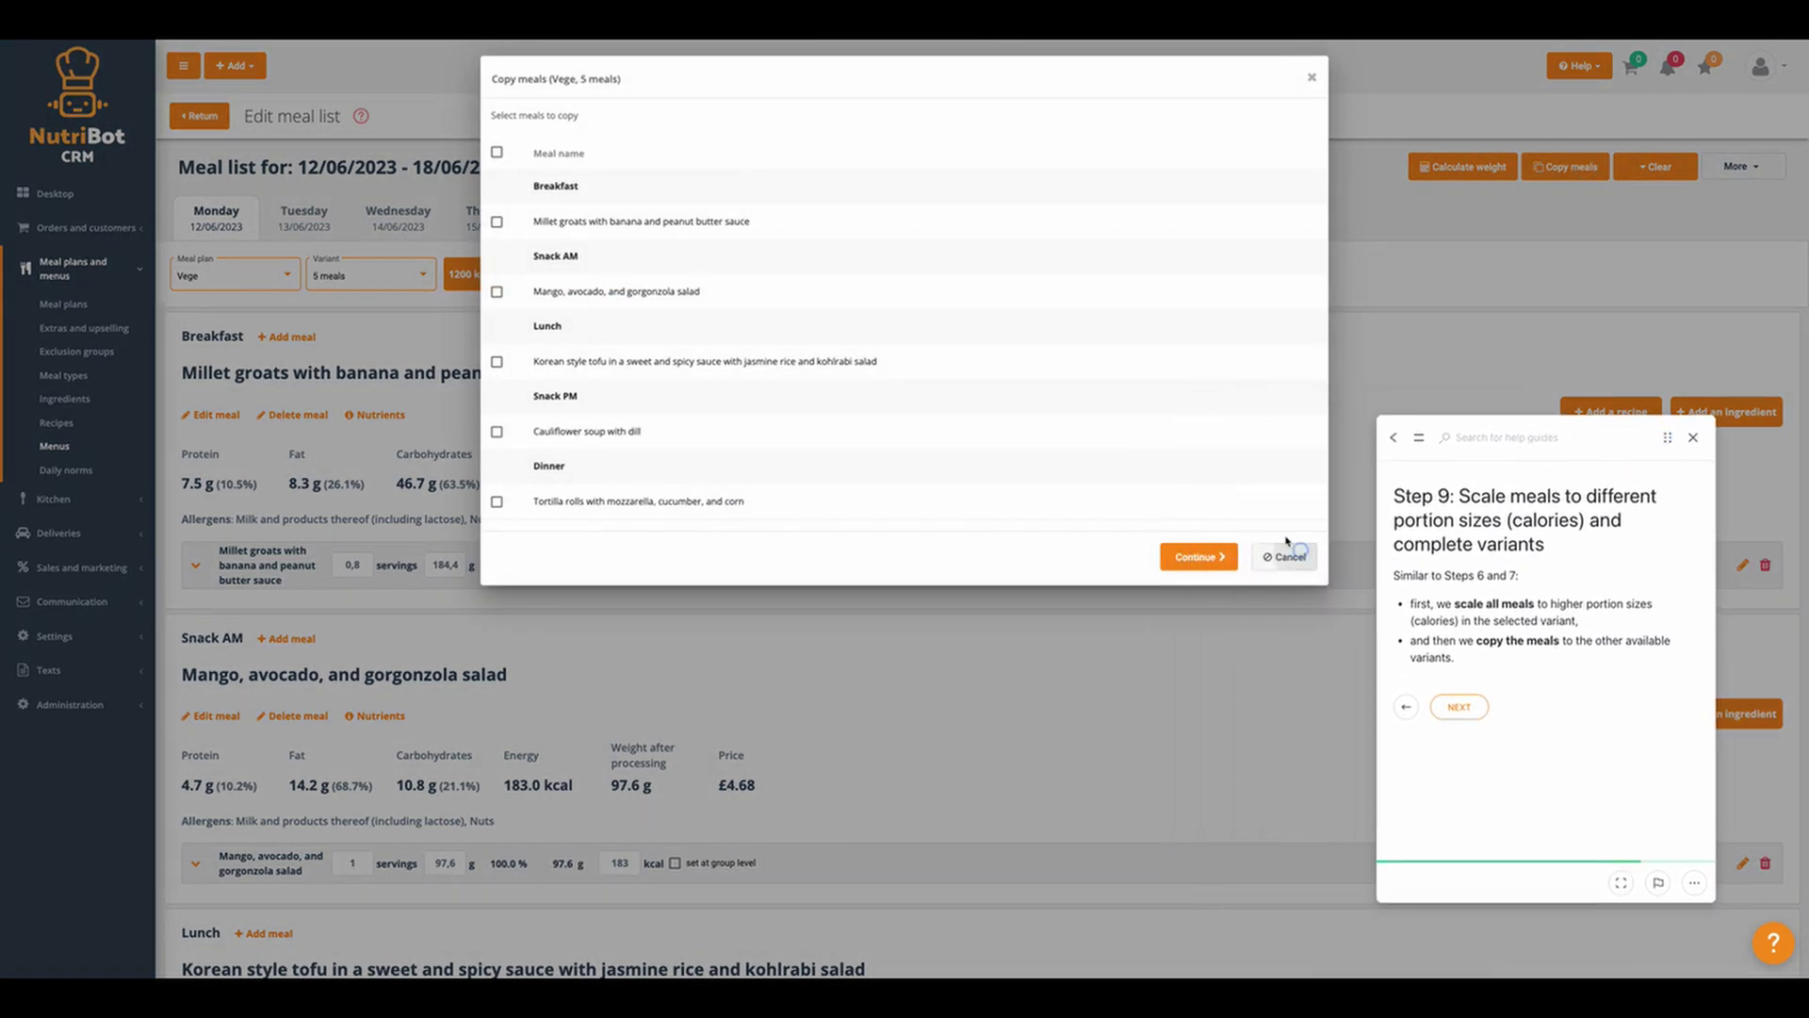
click(1291, 555)
- Select all Vege 5-meal dishes for copying on Monday, 2023-06-12, limited to the selected caloric limit of 1200 kcal
click(1566, 167)
click(497, 154)
click(1183, 557)
click(551, 226)
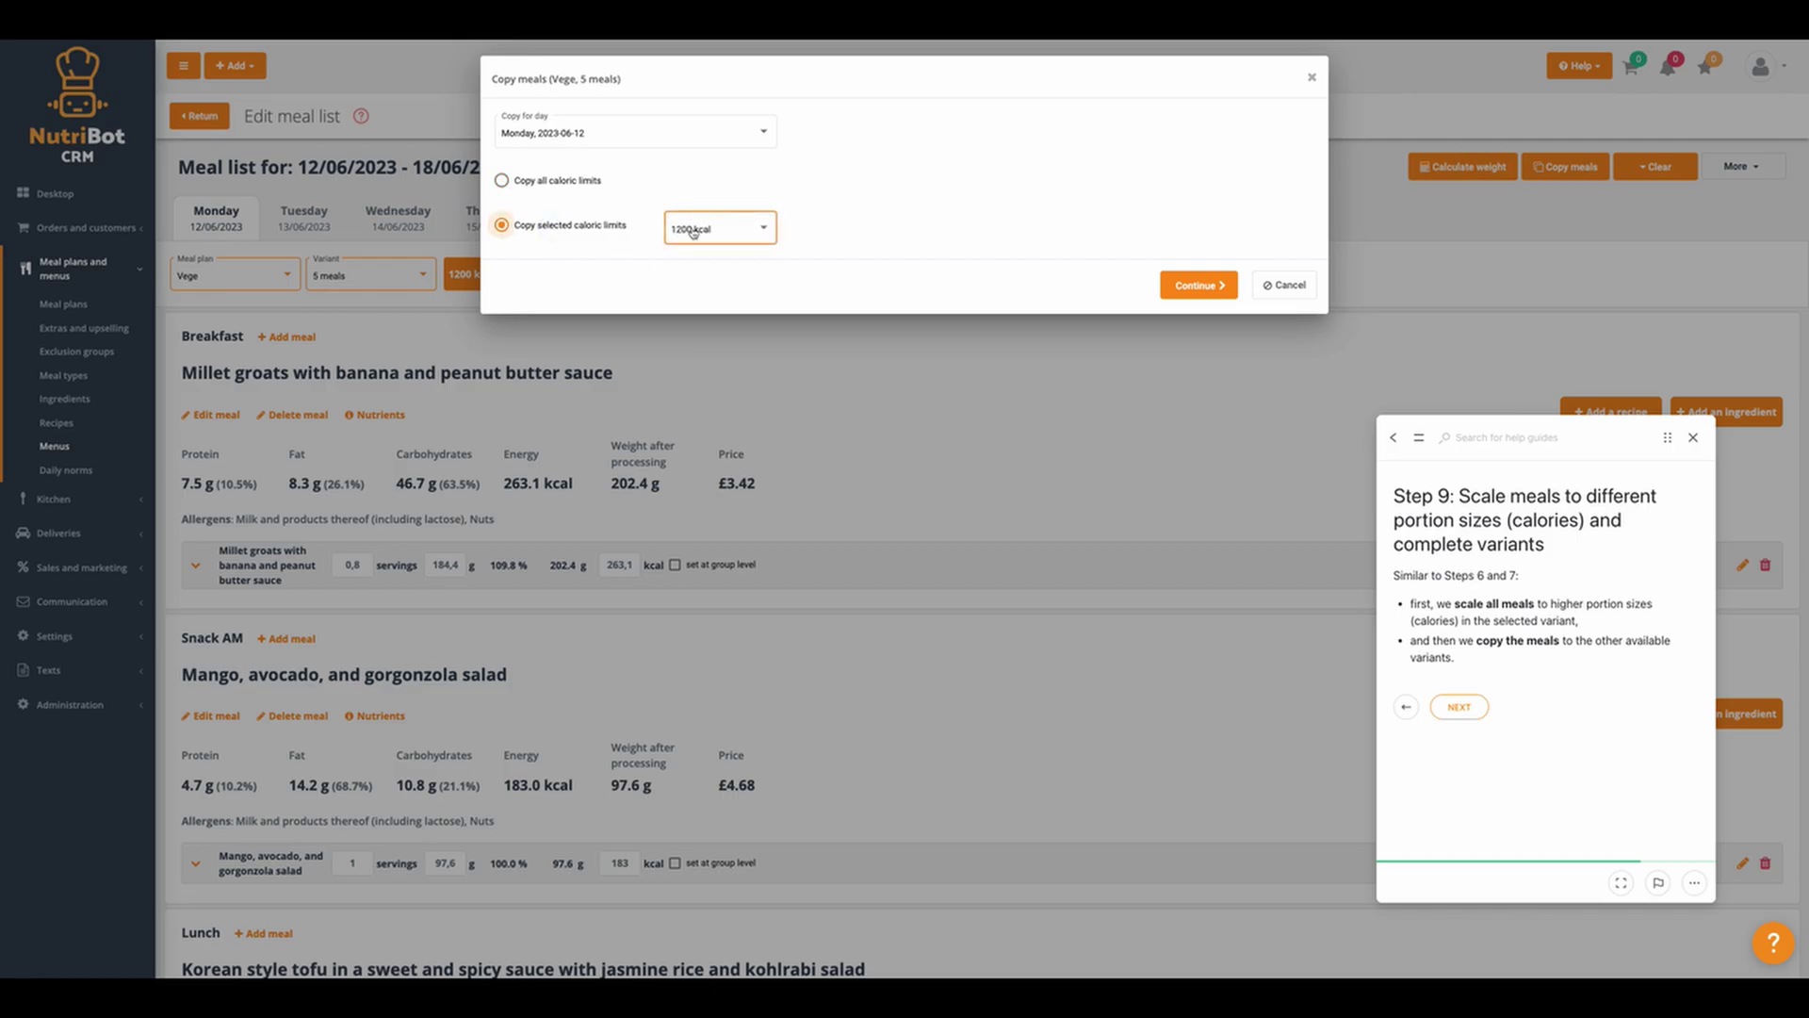
click(1199, 284)
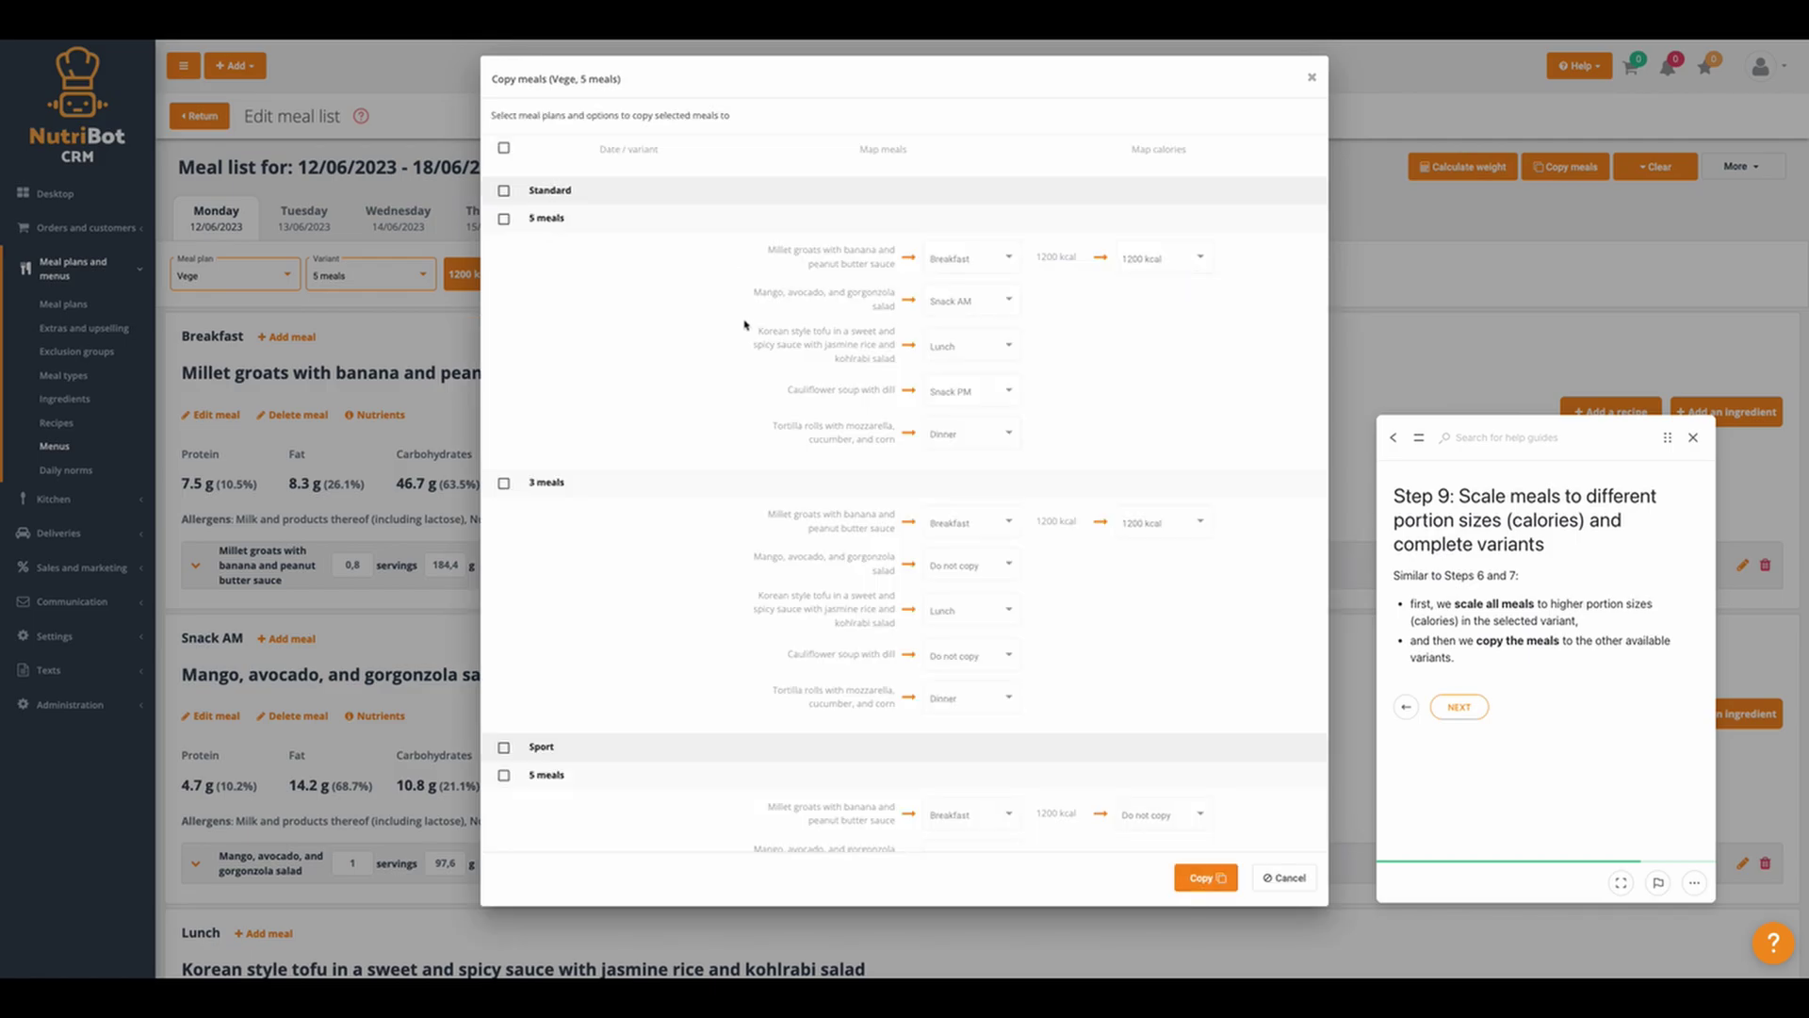
- Copy the selected meals to the Vege 3 meals variant at 1200 kcal
scroll(582, 513, down, 4)
click(504, 394)
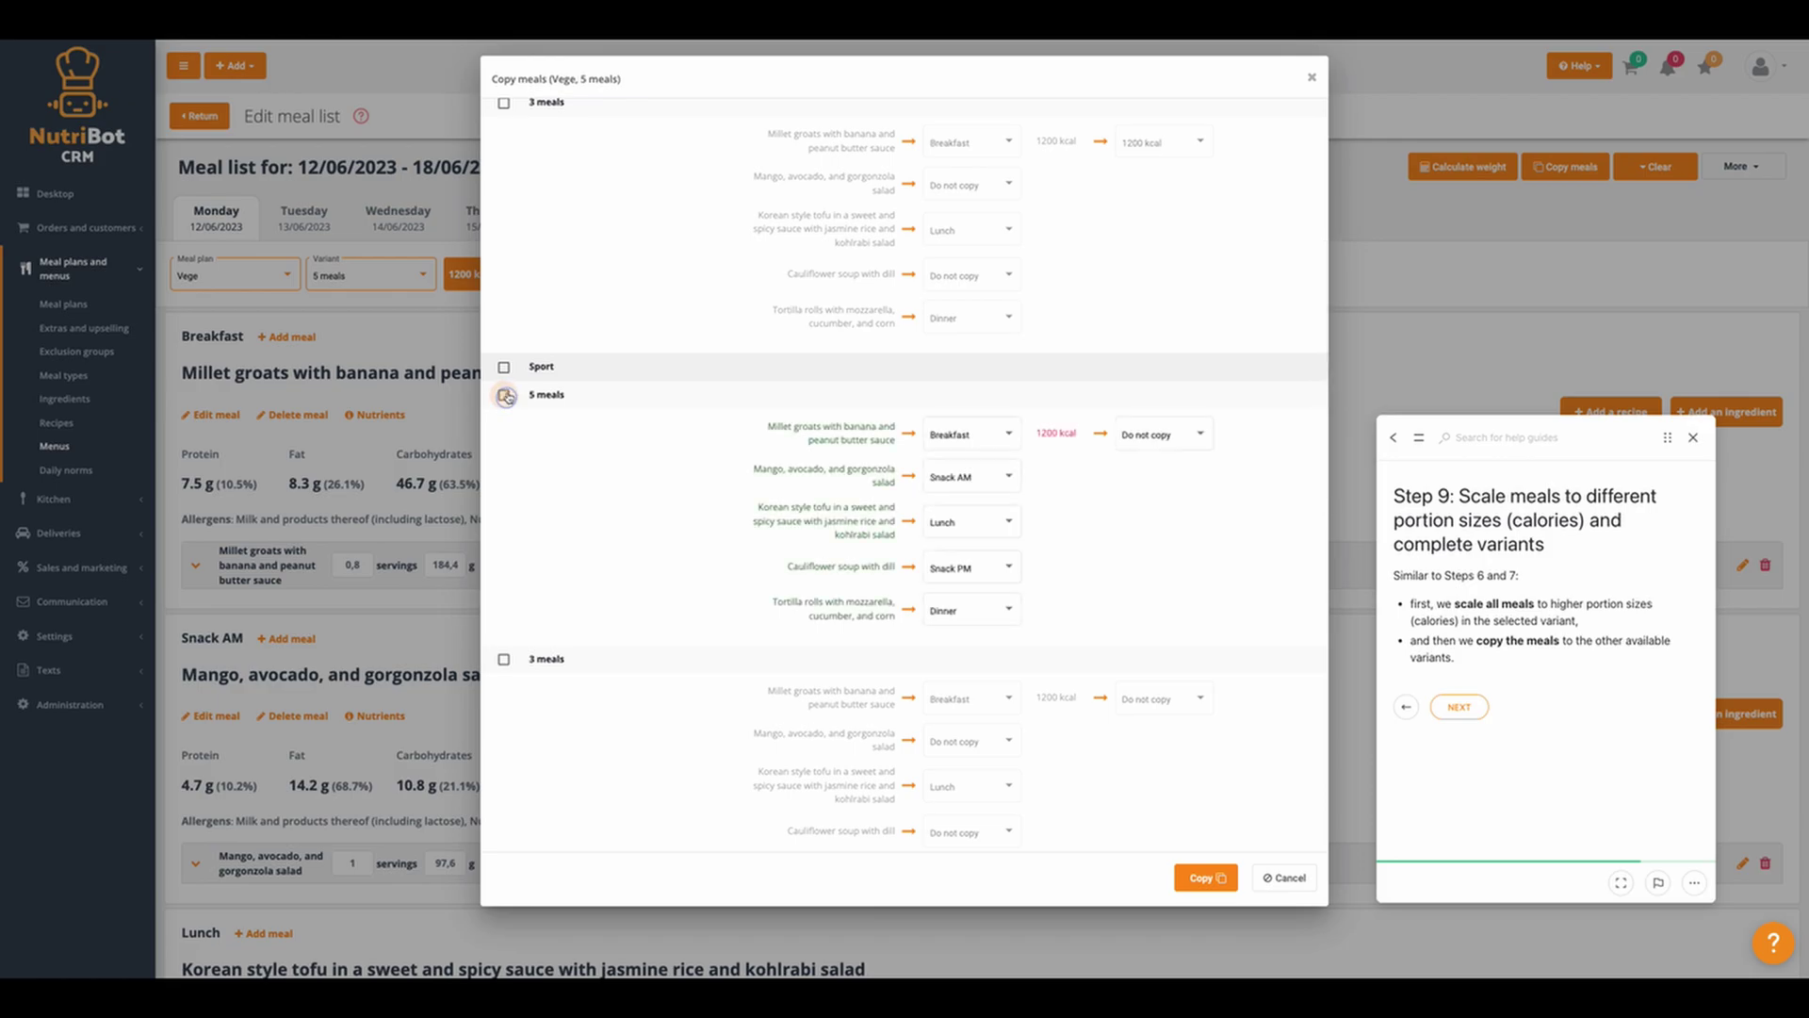
scroll(578, 632, down, 5)
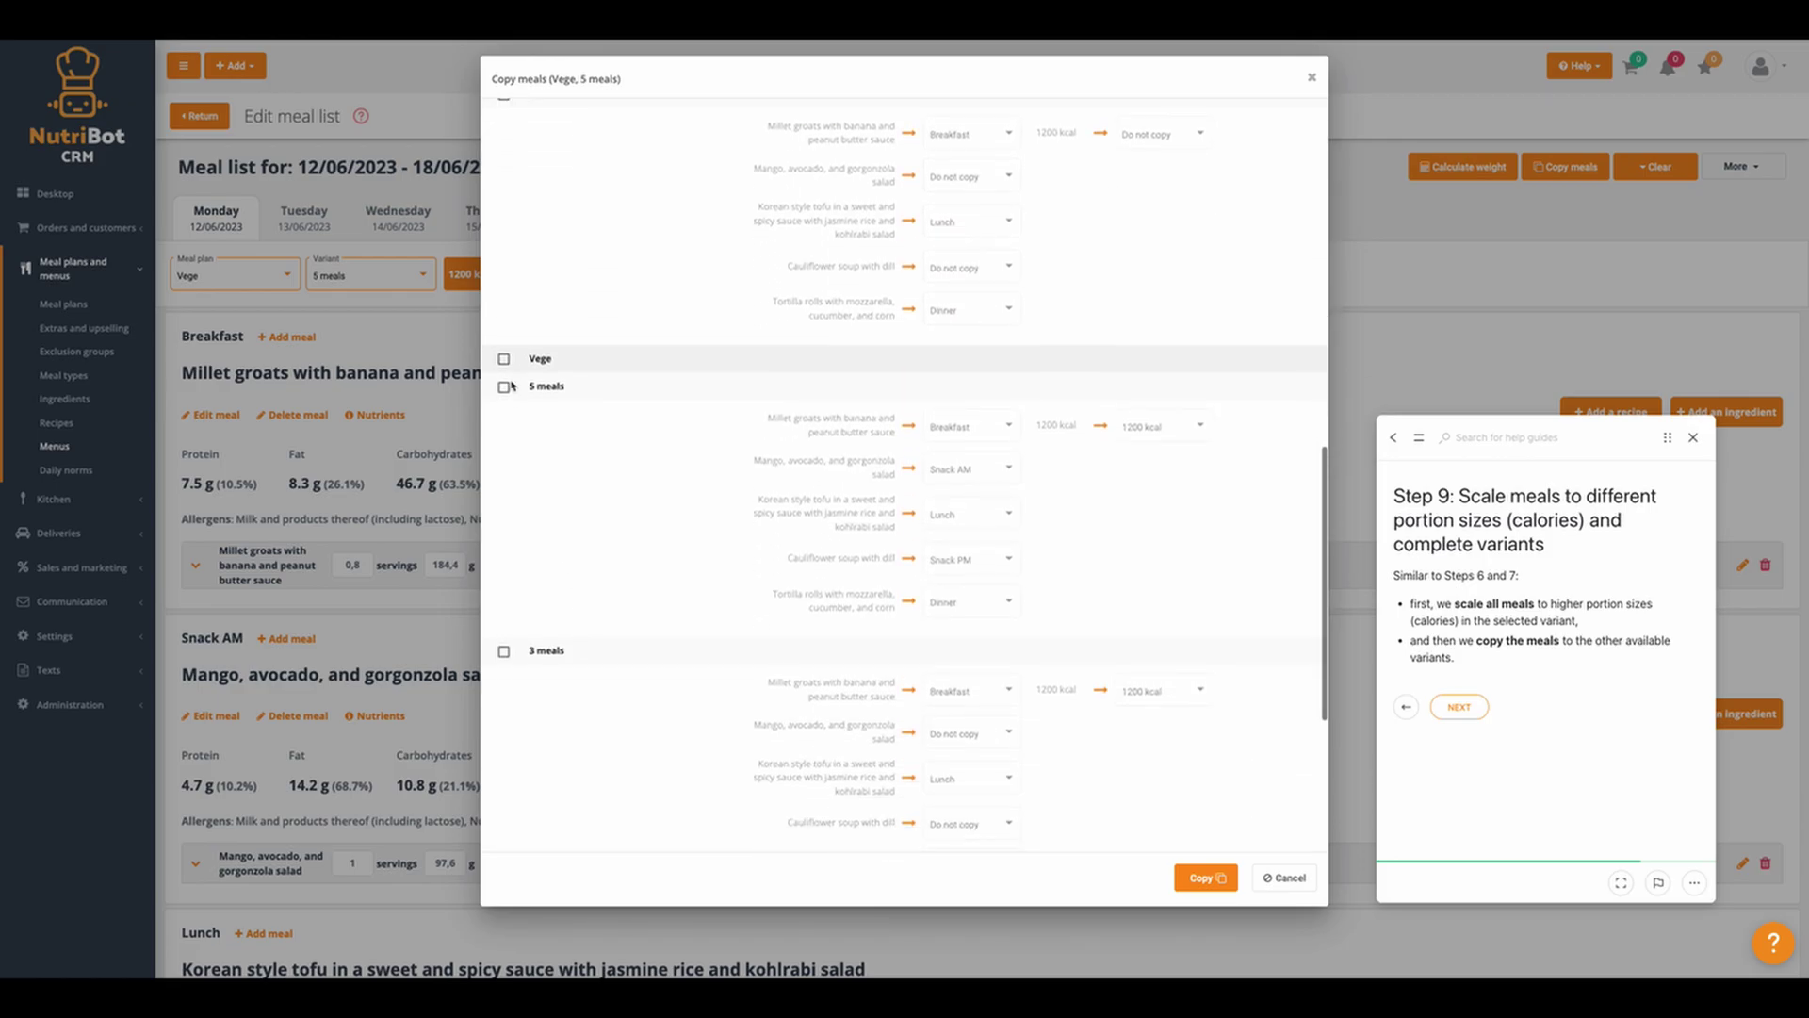
click(505, 650)
scroll(508, 650, down, 3)
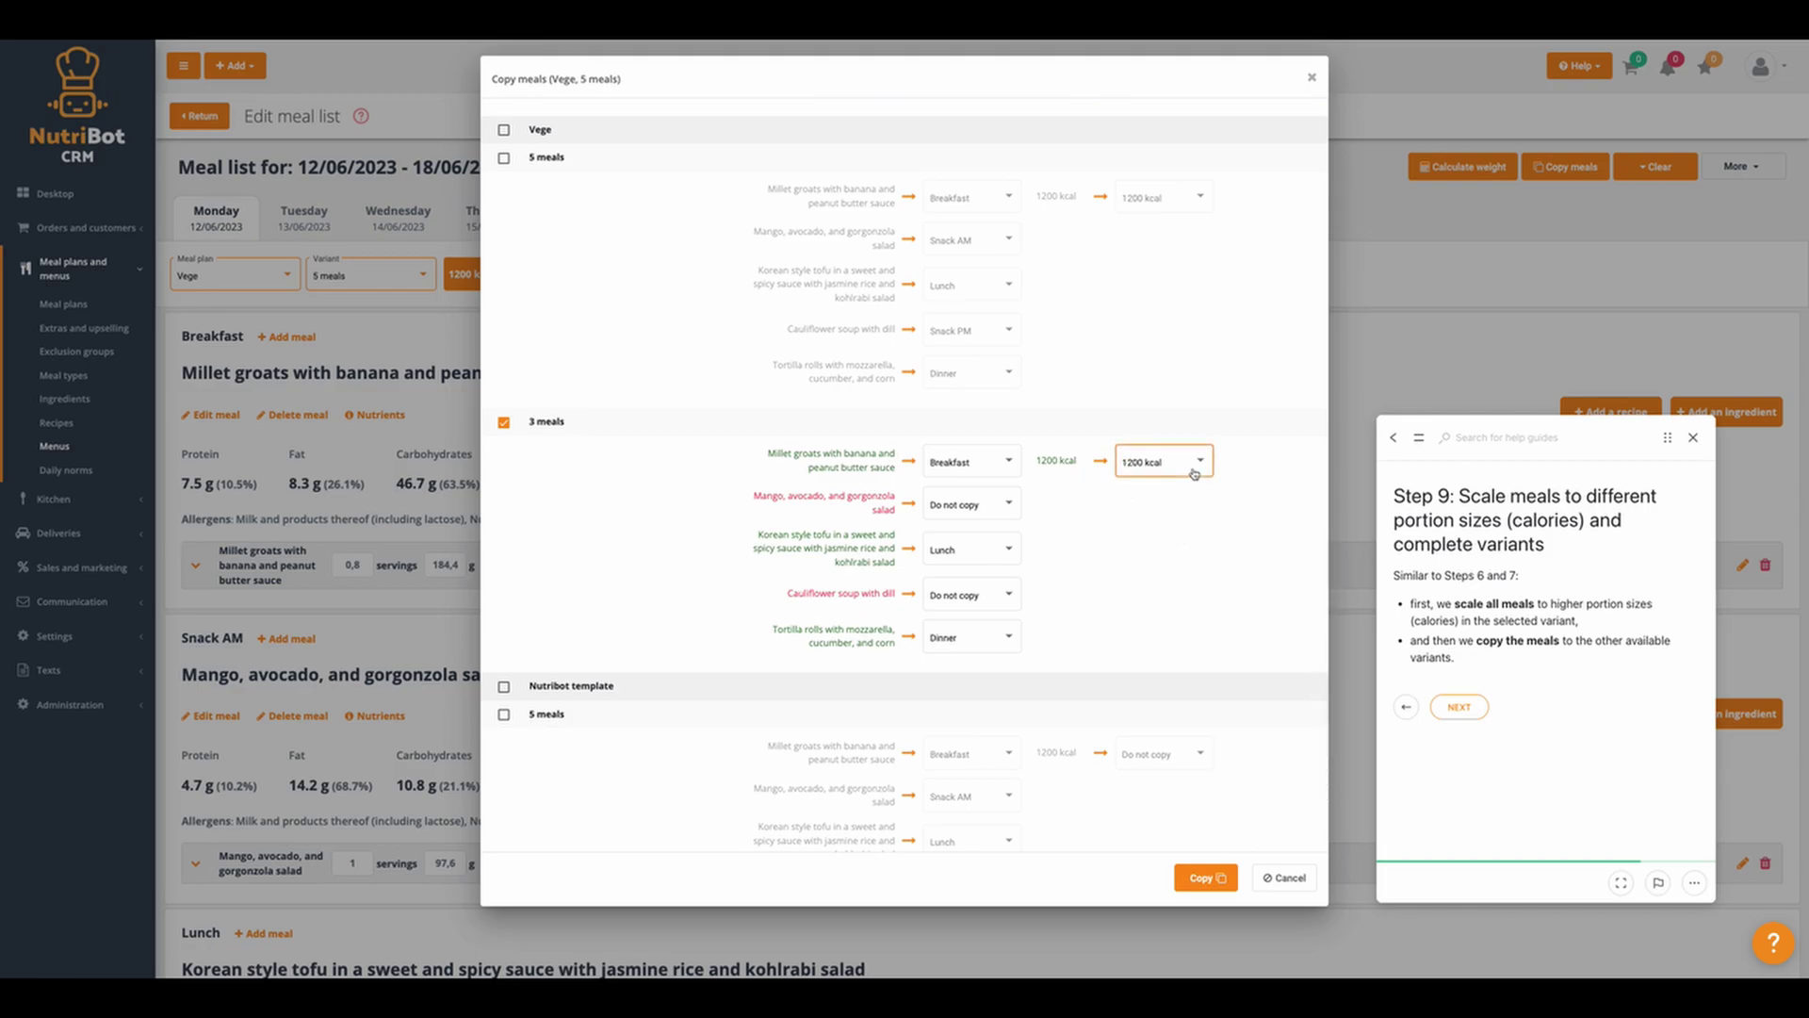
click(1215, 884)
- Switch to the Vege 3 meals variant and check its copied Breakfast, Lunch and Dinner
click(386, 276)
click(368, 319)
scroll(504, 405, down, 3)
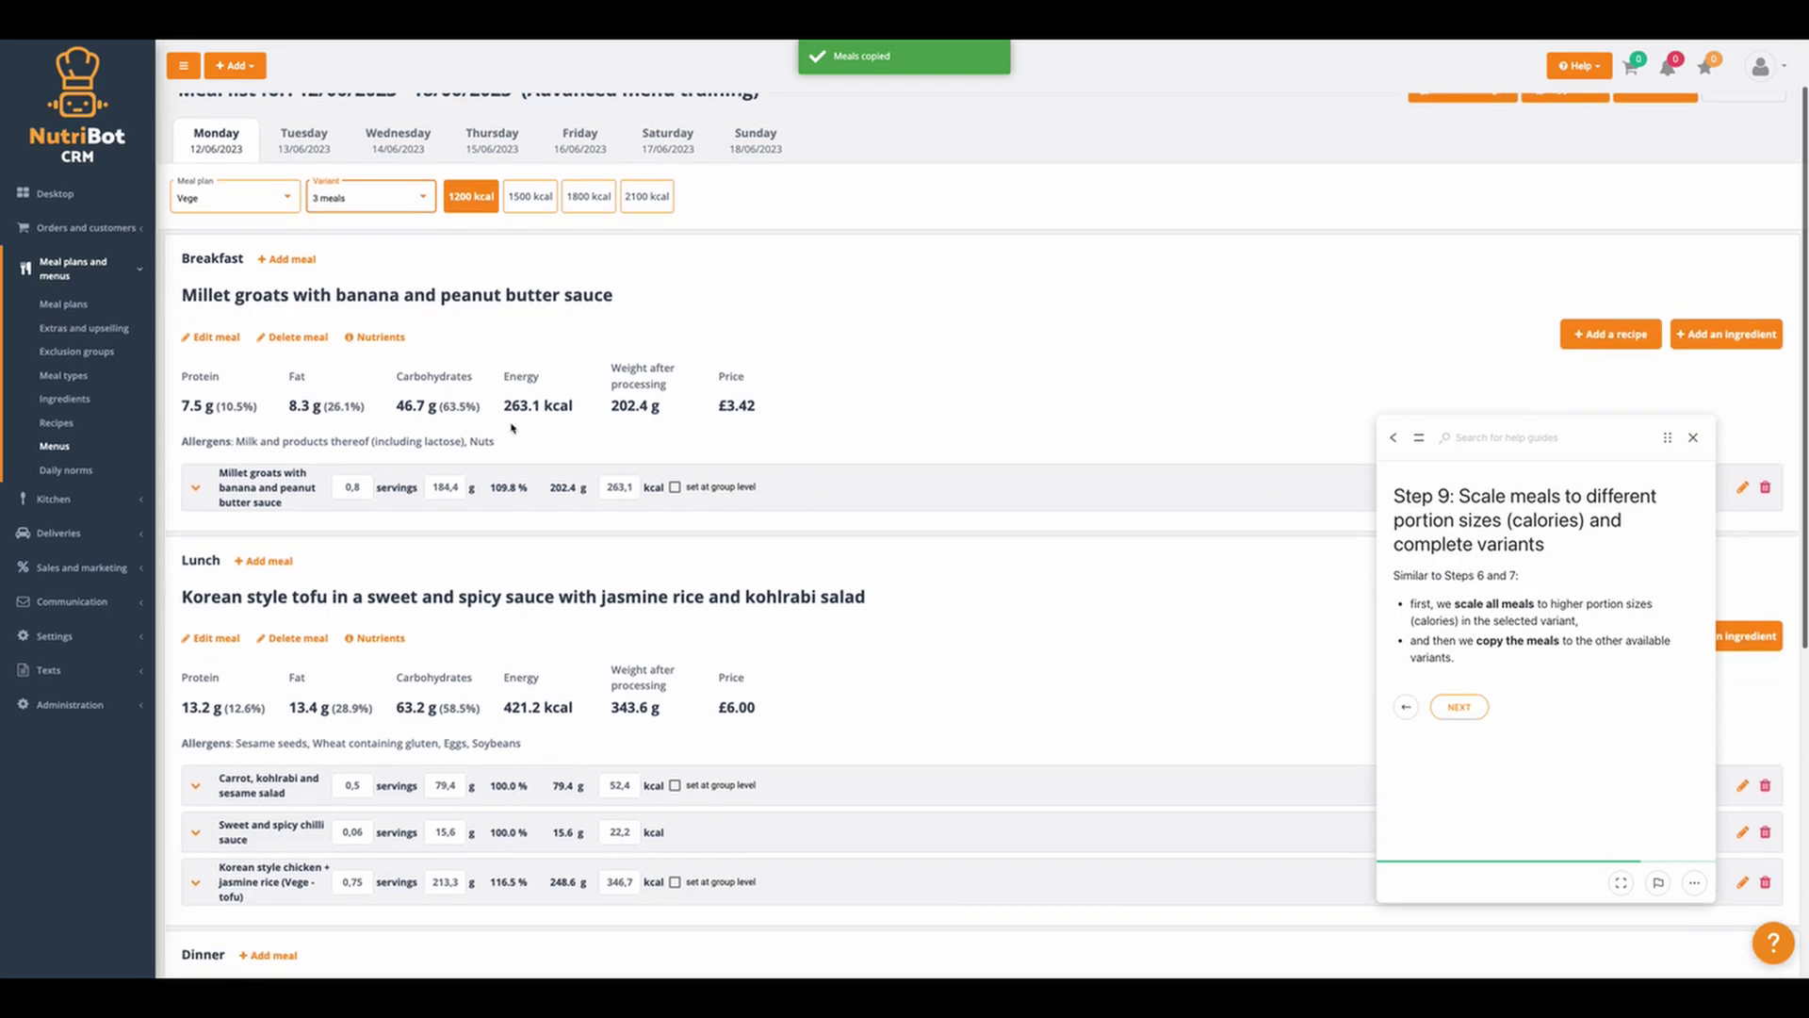
click(358, 345)
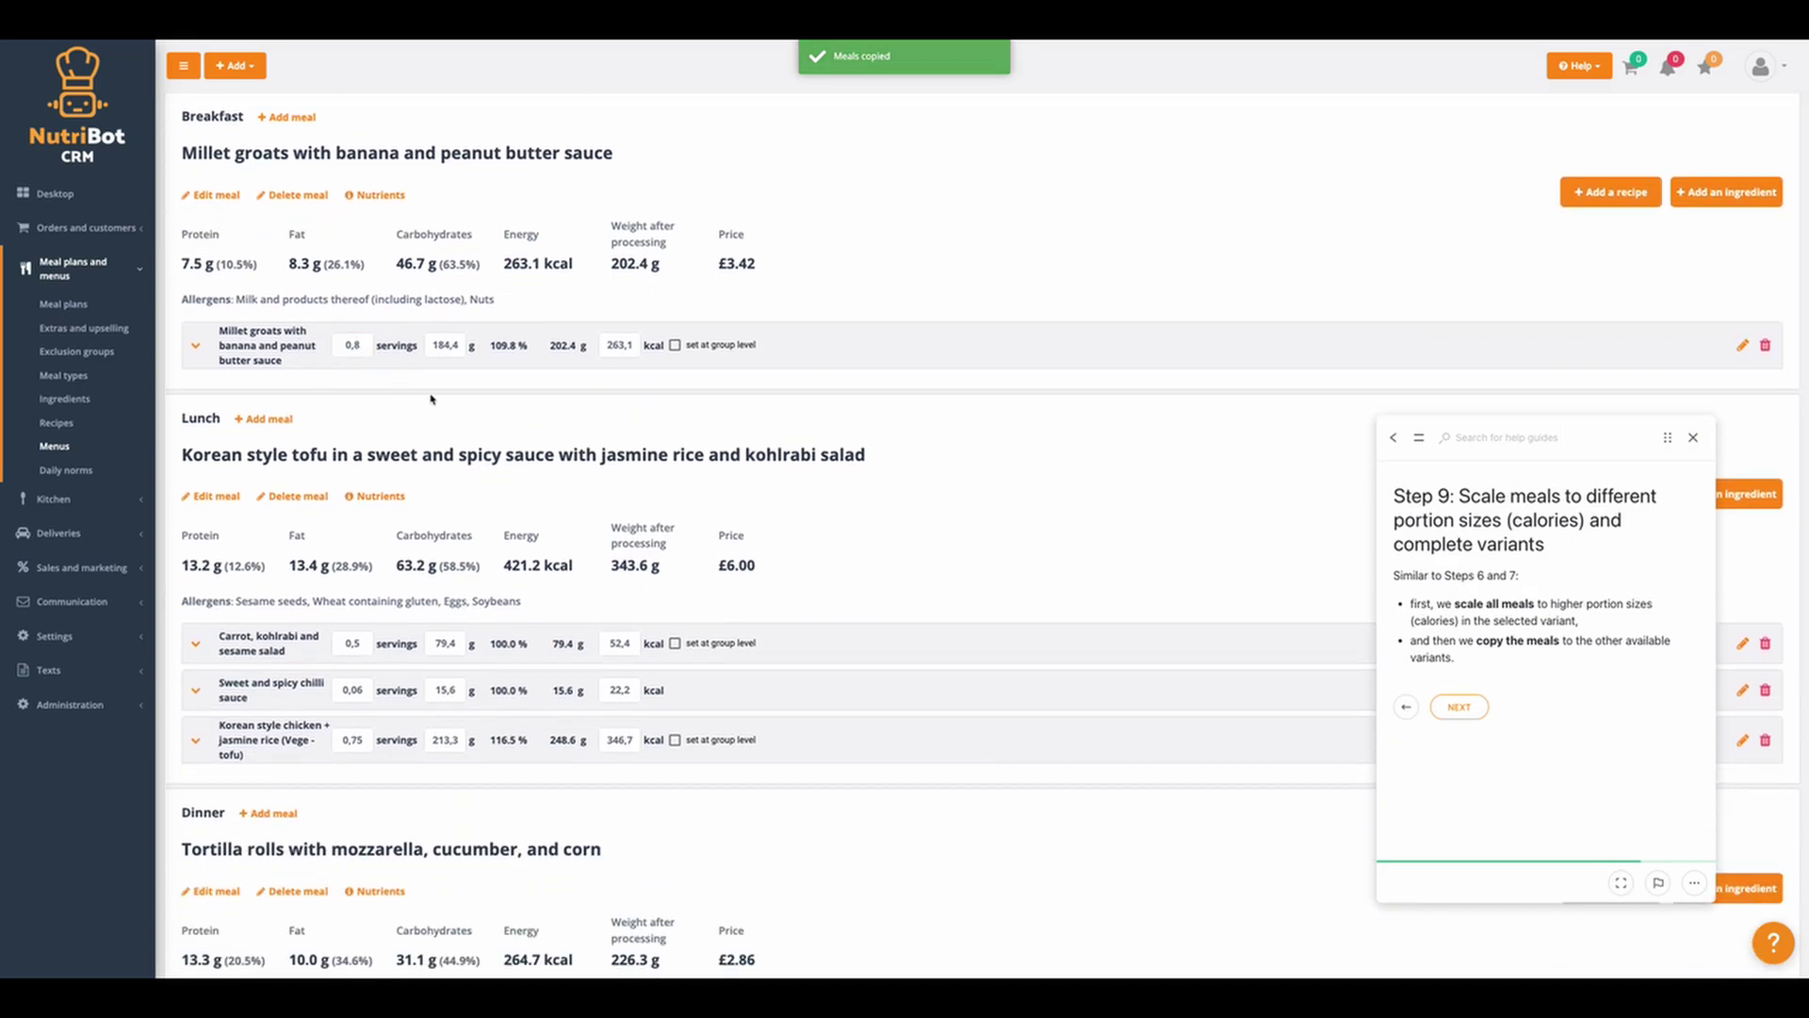
scroll(396, 320, up, 3)
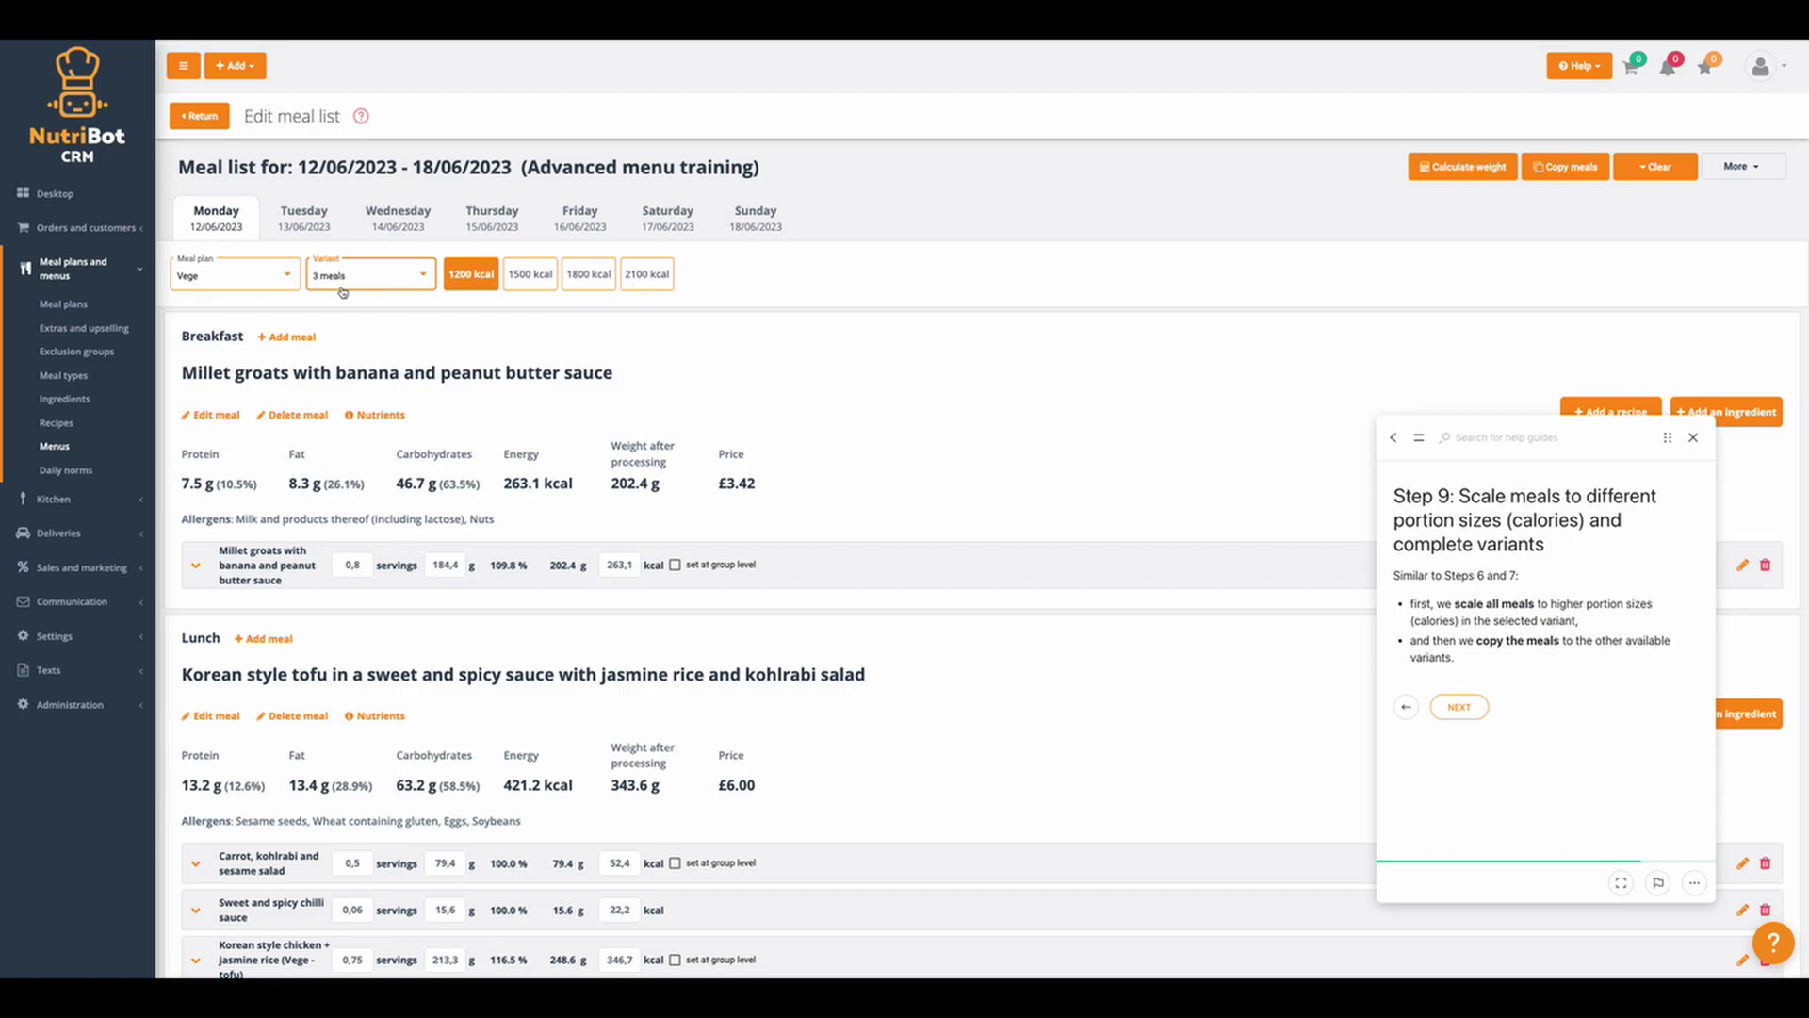
- Advance the help guide to Step 10 and read how to complete the meals in all meal plans
click(230, 275)
click(226, 276)
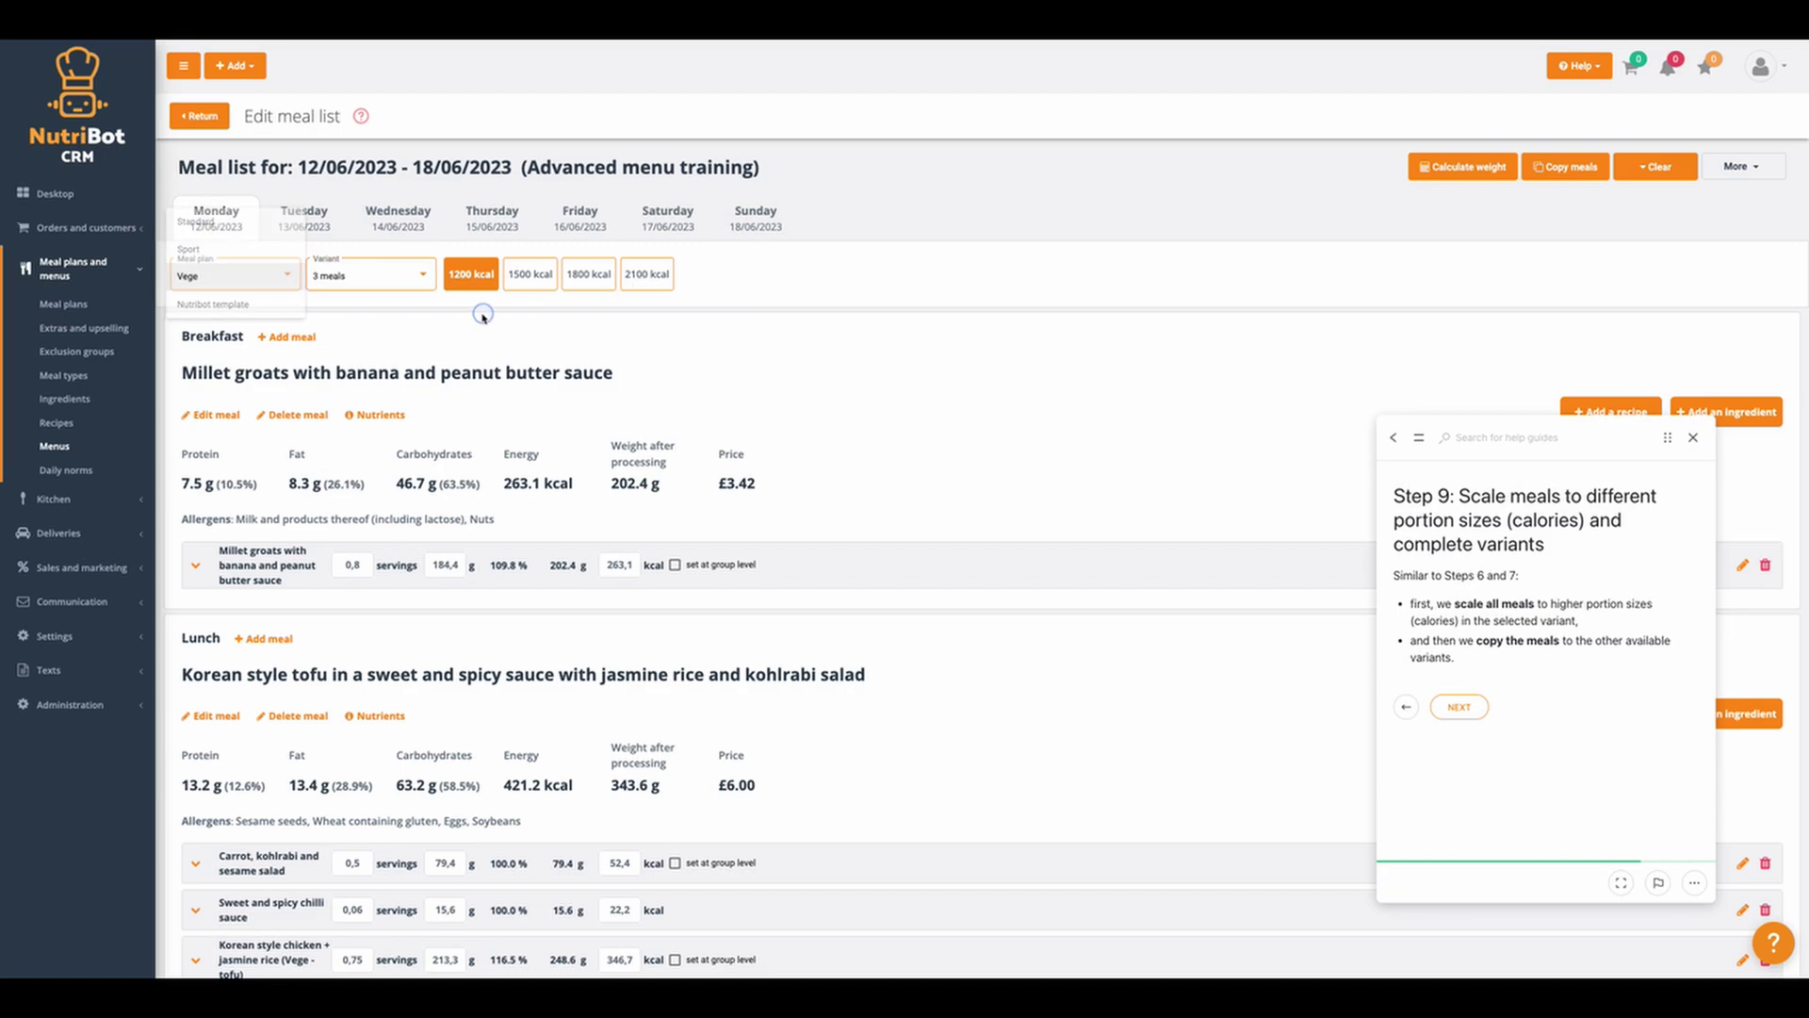
click(1464, 707)
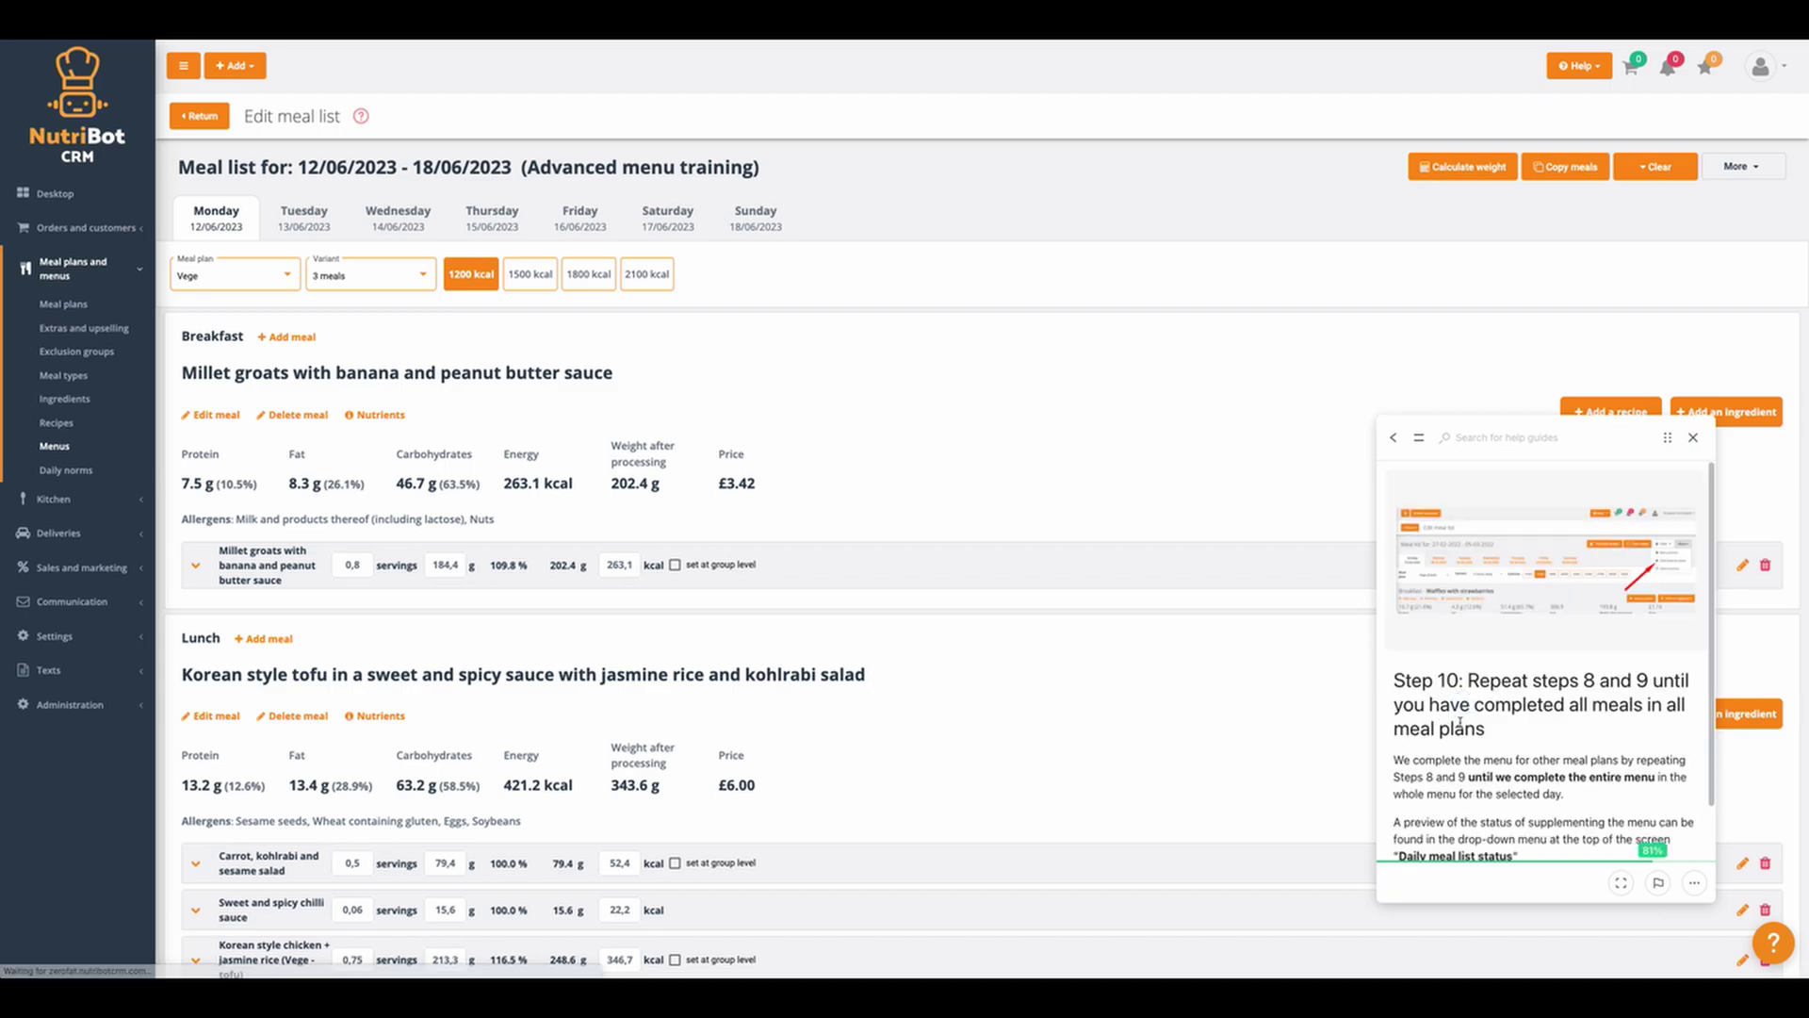
scroll(1407, 638, down, 1)
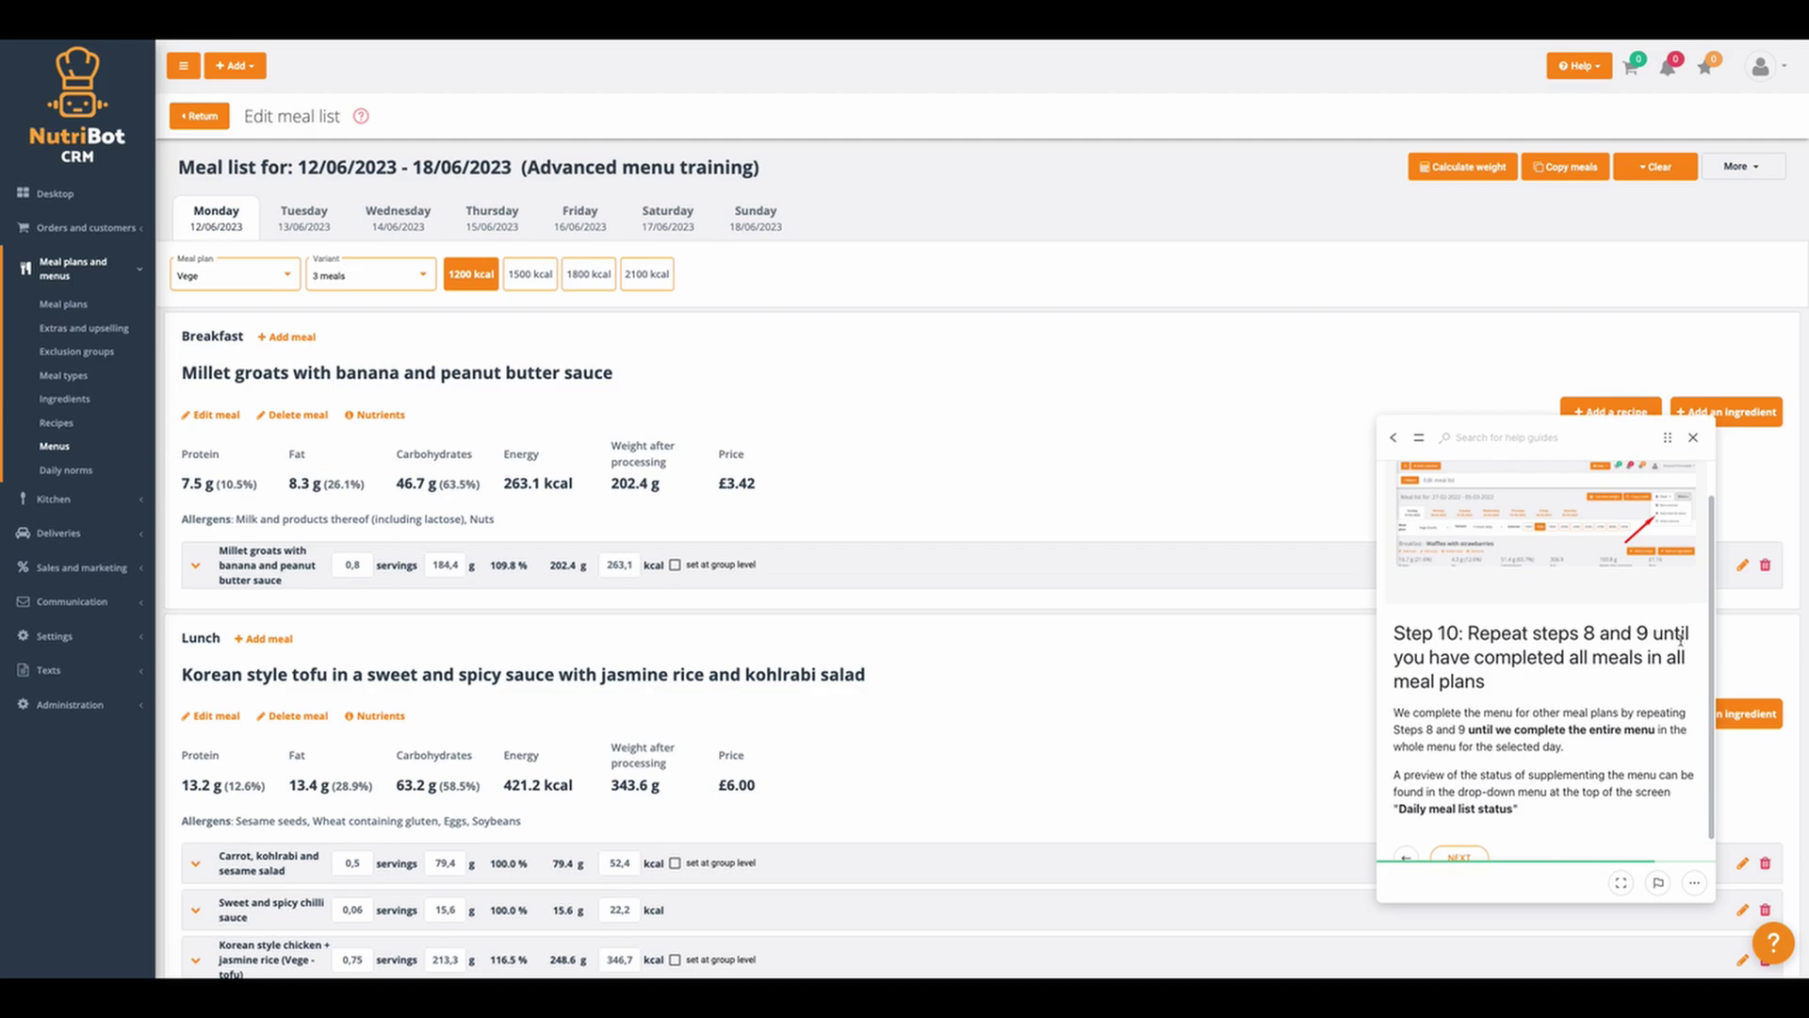
scroll(1533, 673, down, 1)
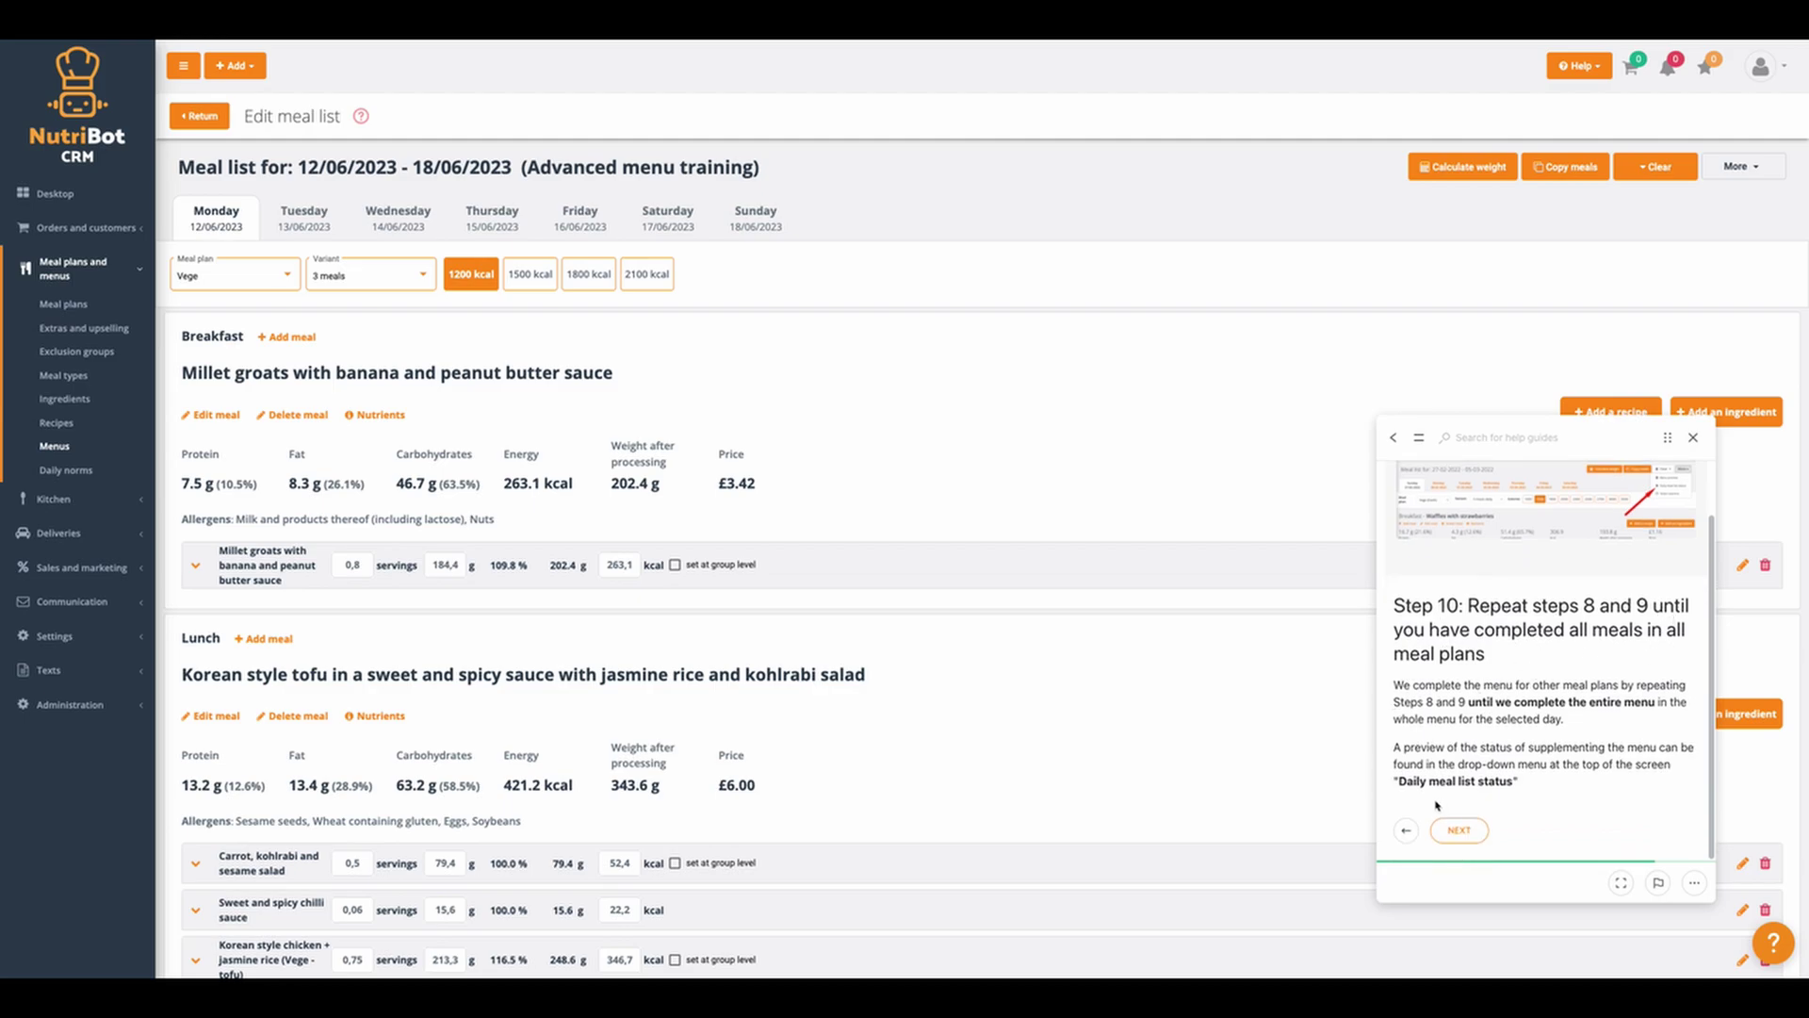
- Switch Monday's menu to the 5 meals variant and display the Standard meal plan
click(325, 274)
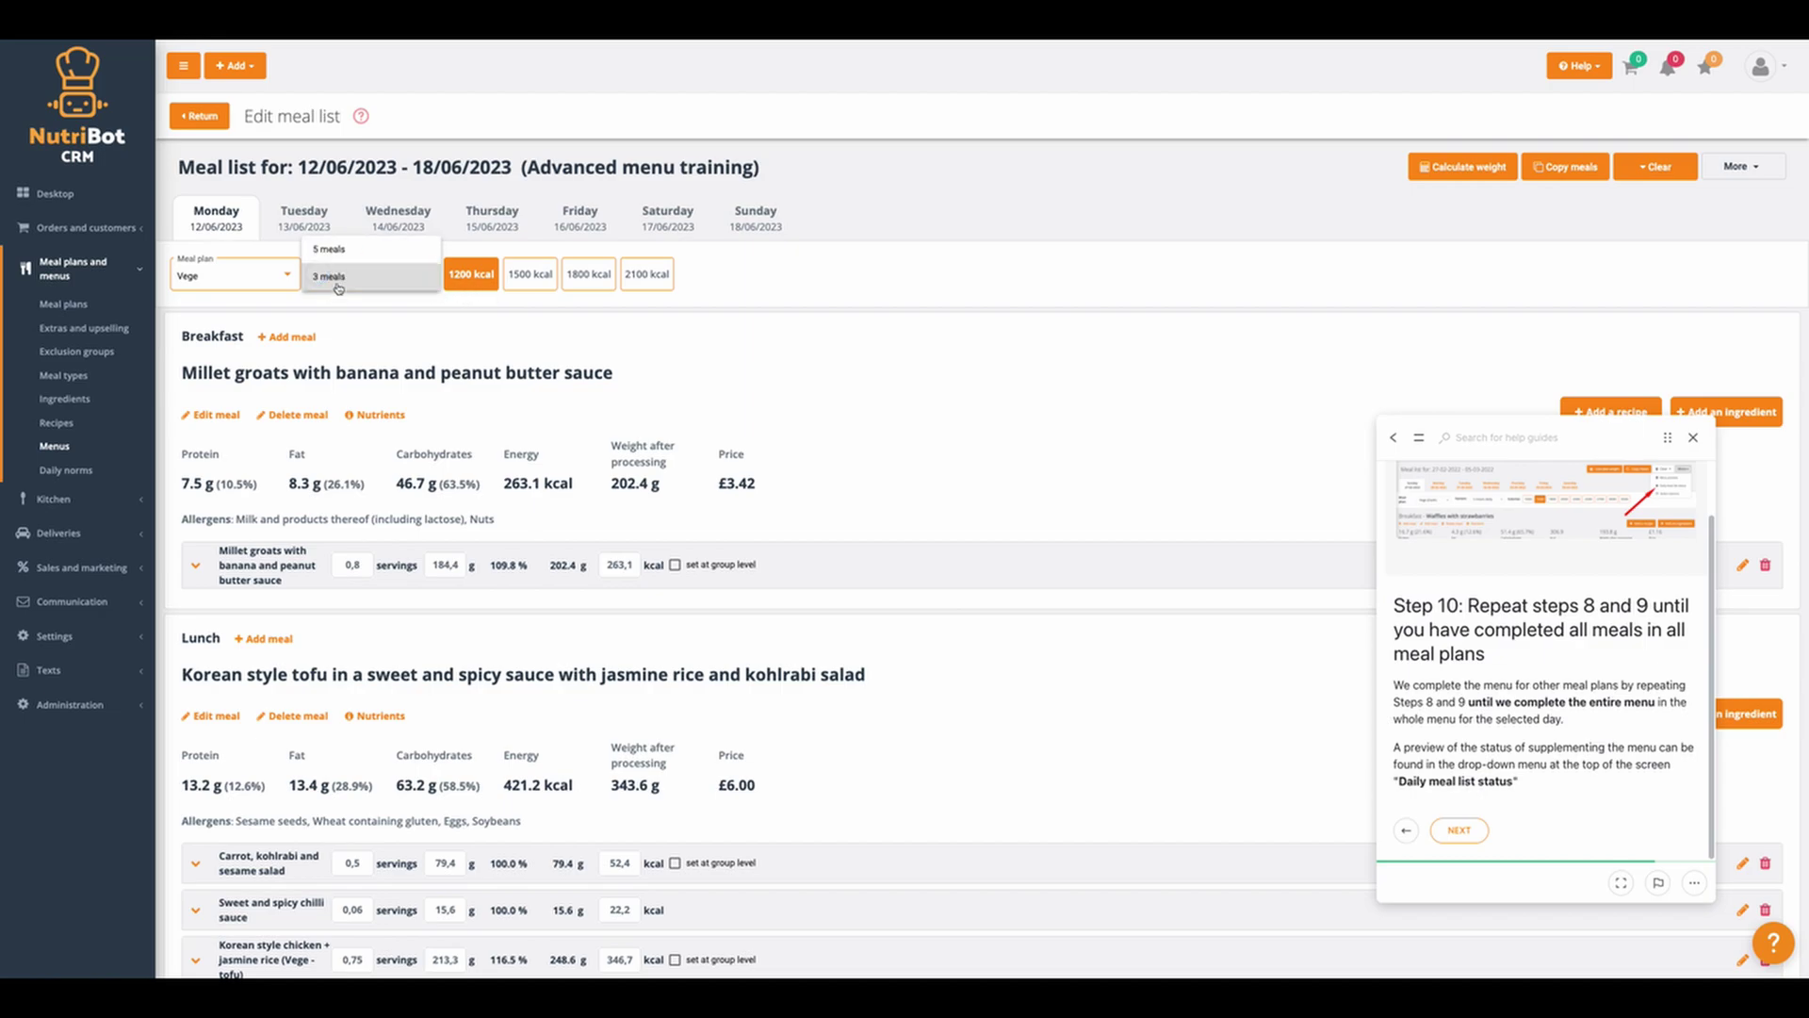
click(335, 252)
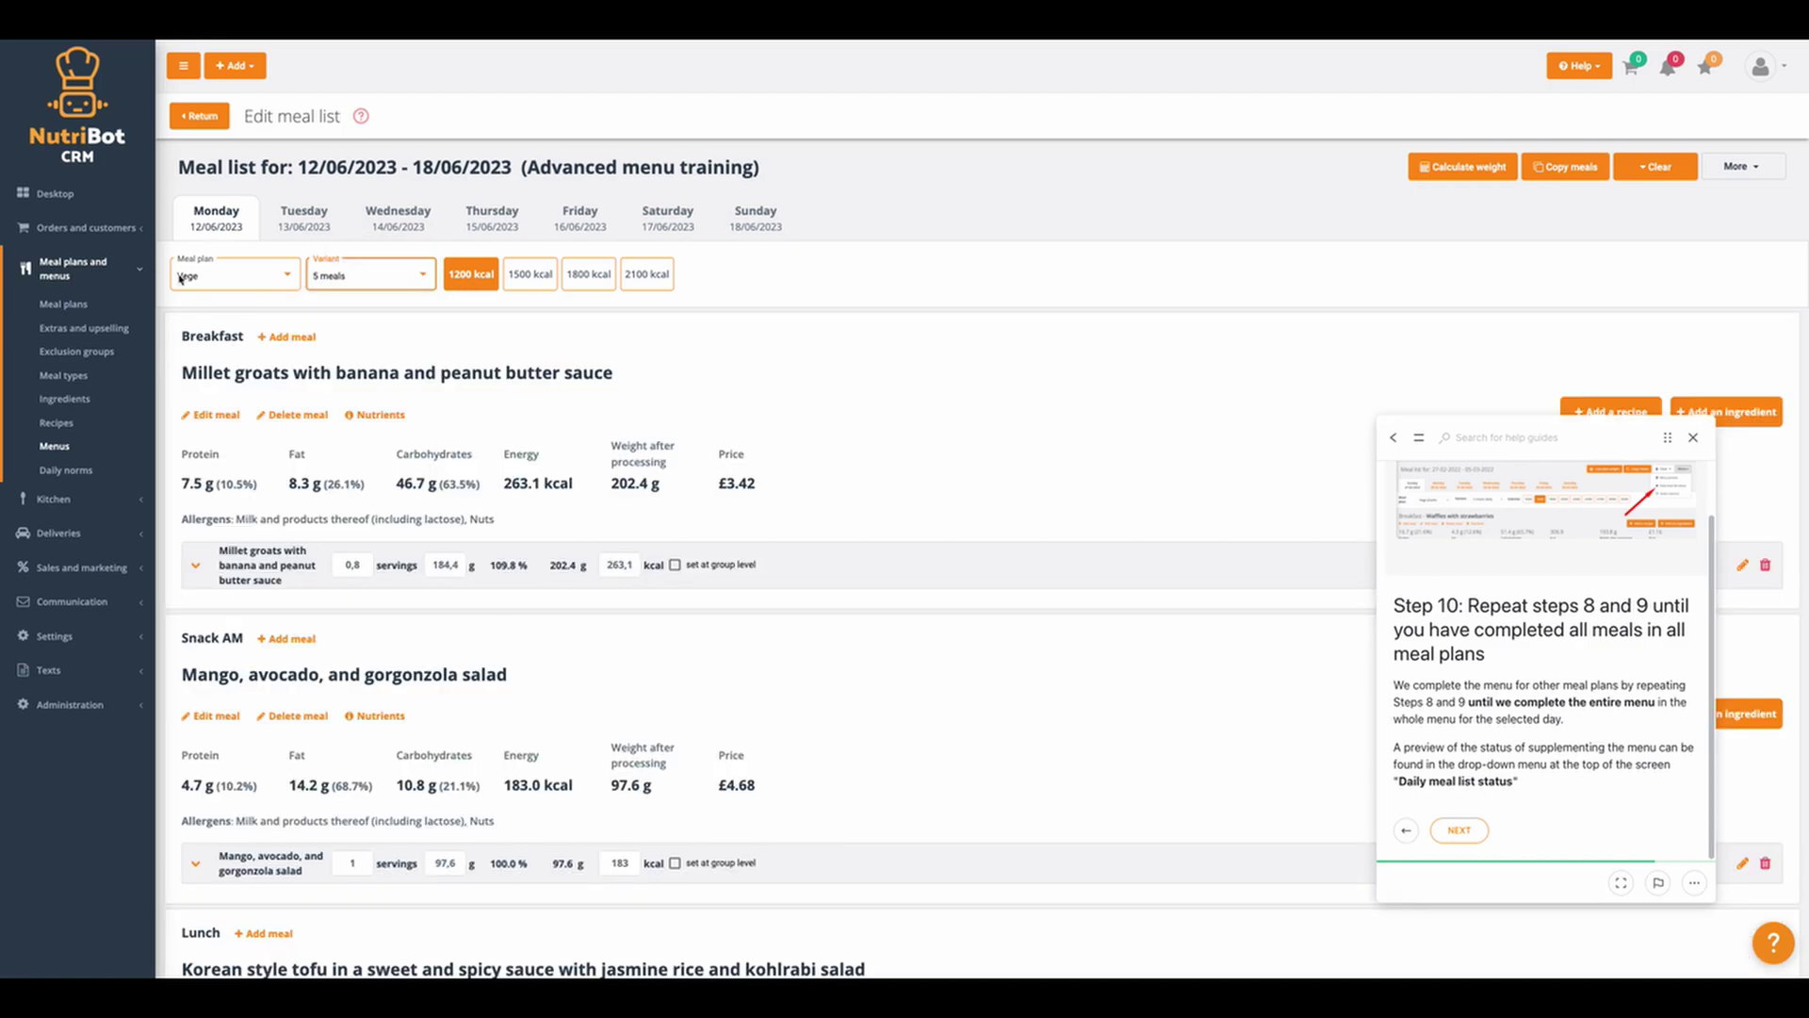
click(277, 283)
click(223, 247)
click(237, 278)
click(231, 248)
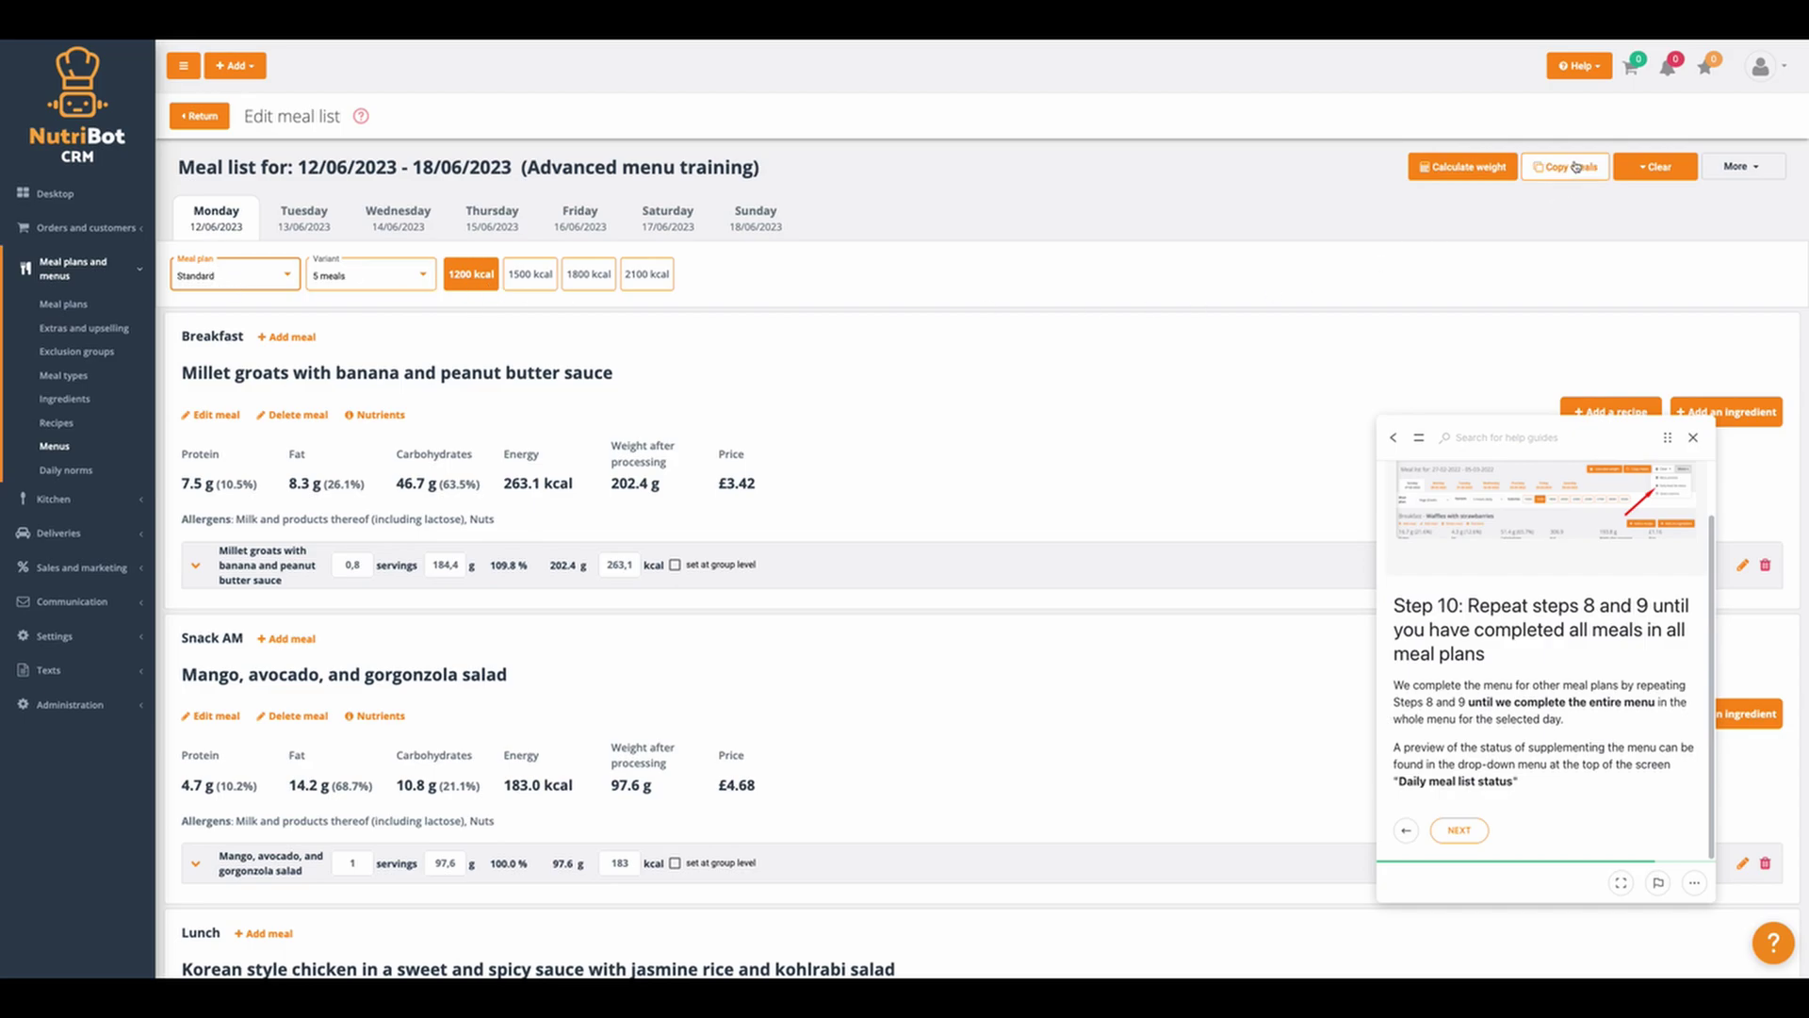
- Check Monday's menu in the Sport meal plan for both the 5 meals and 3 meals variants
click(232, 277)
click(211, 305)
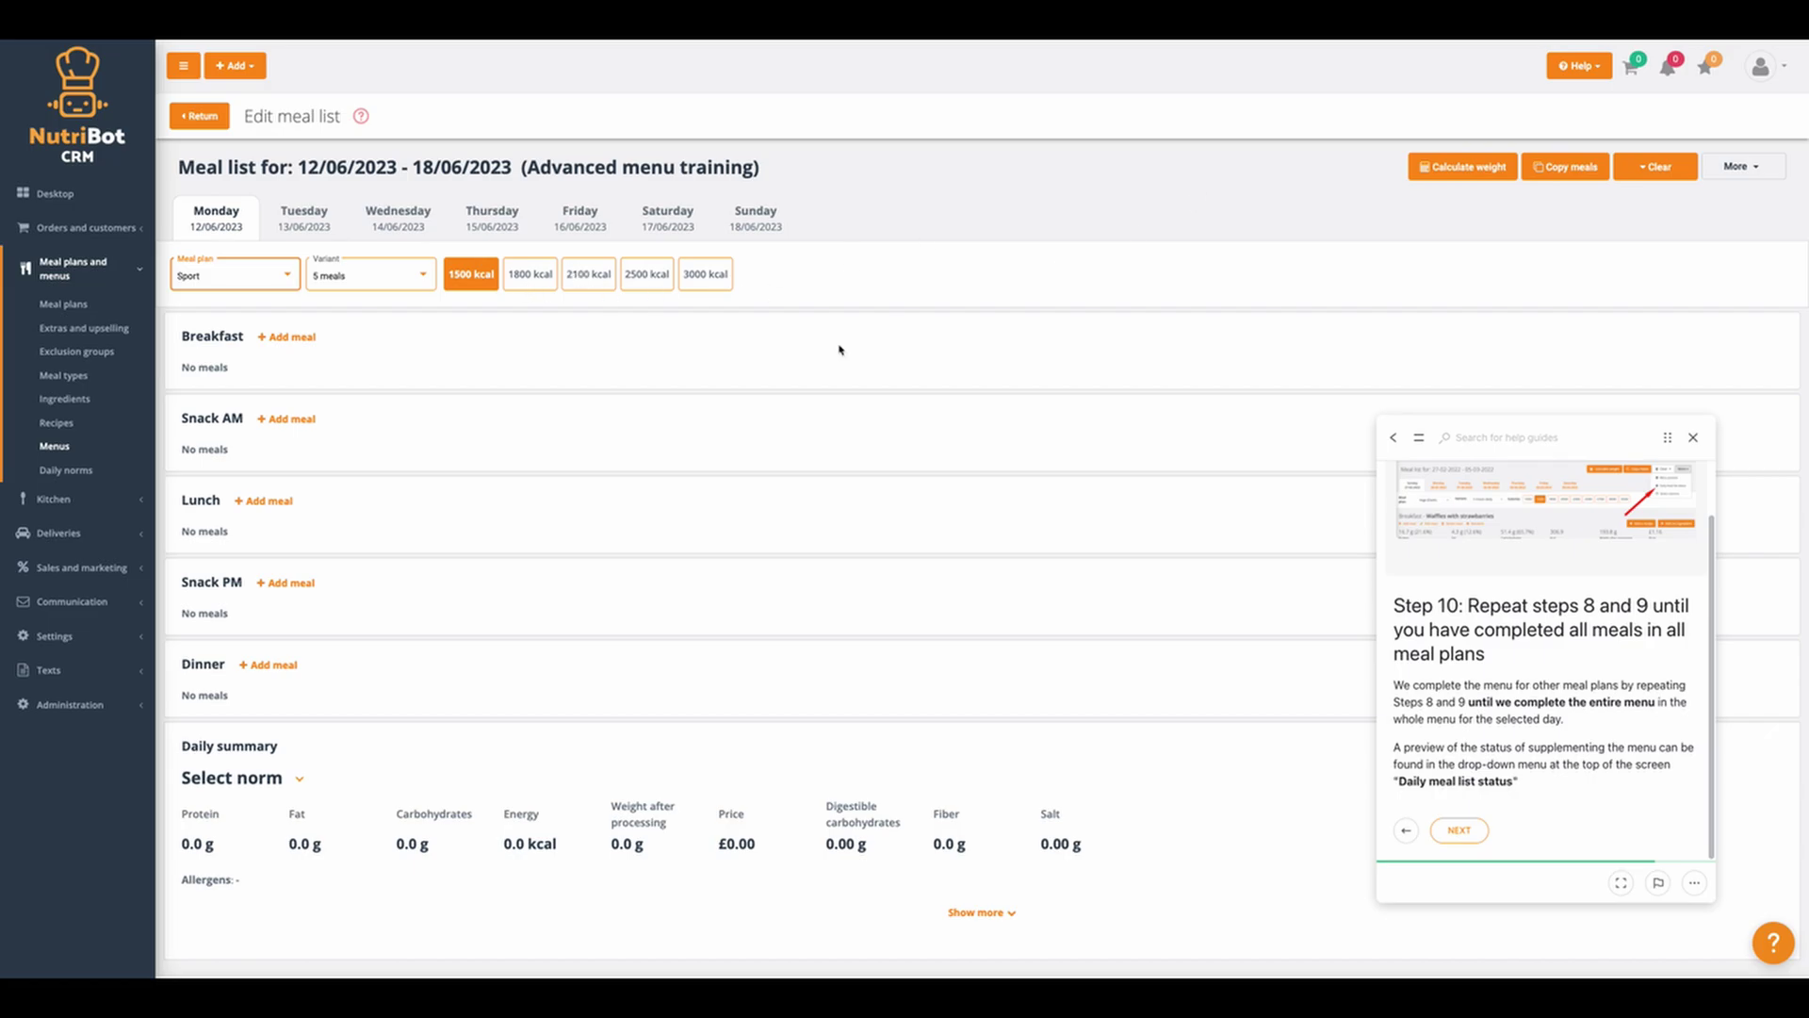
click(380, 286)
click(355, 302)
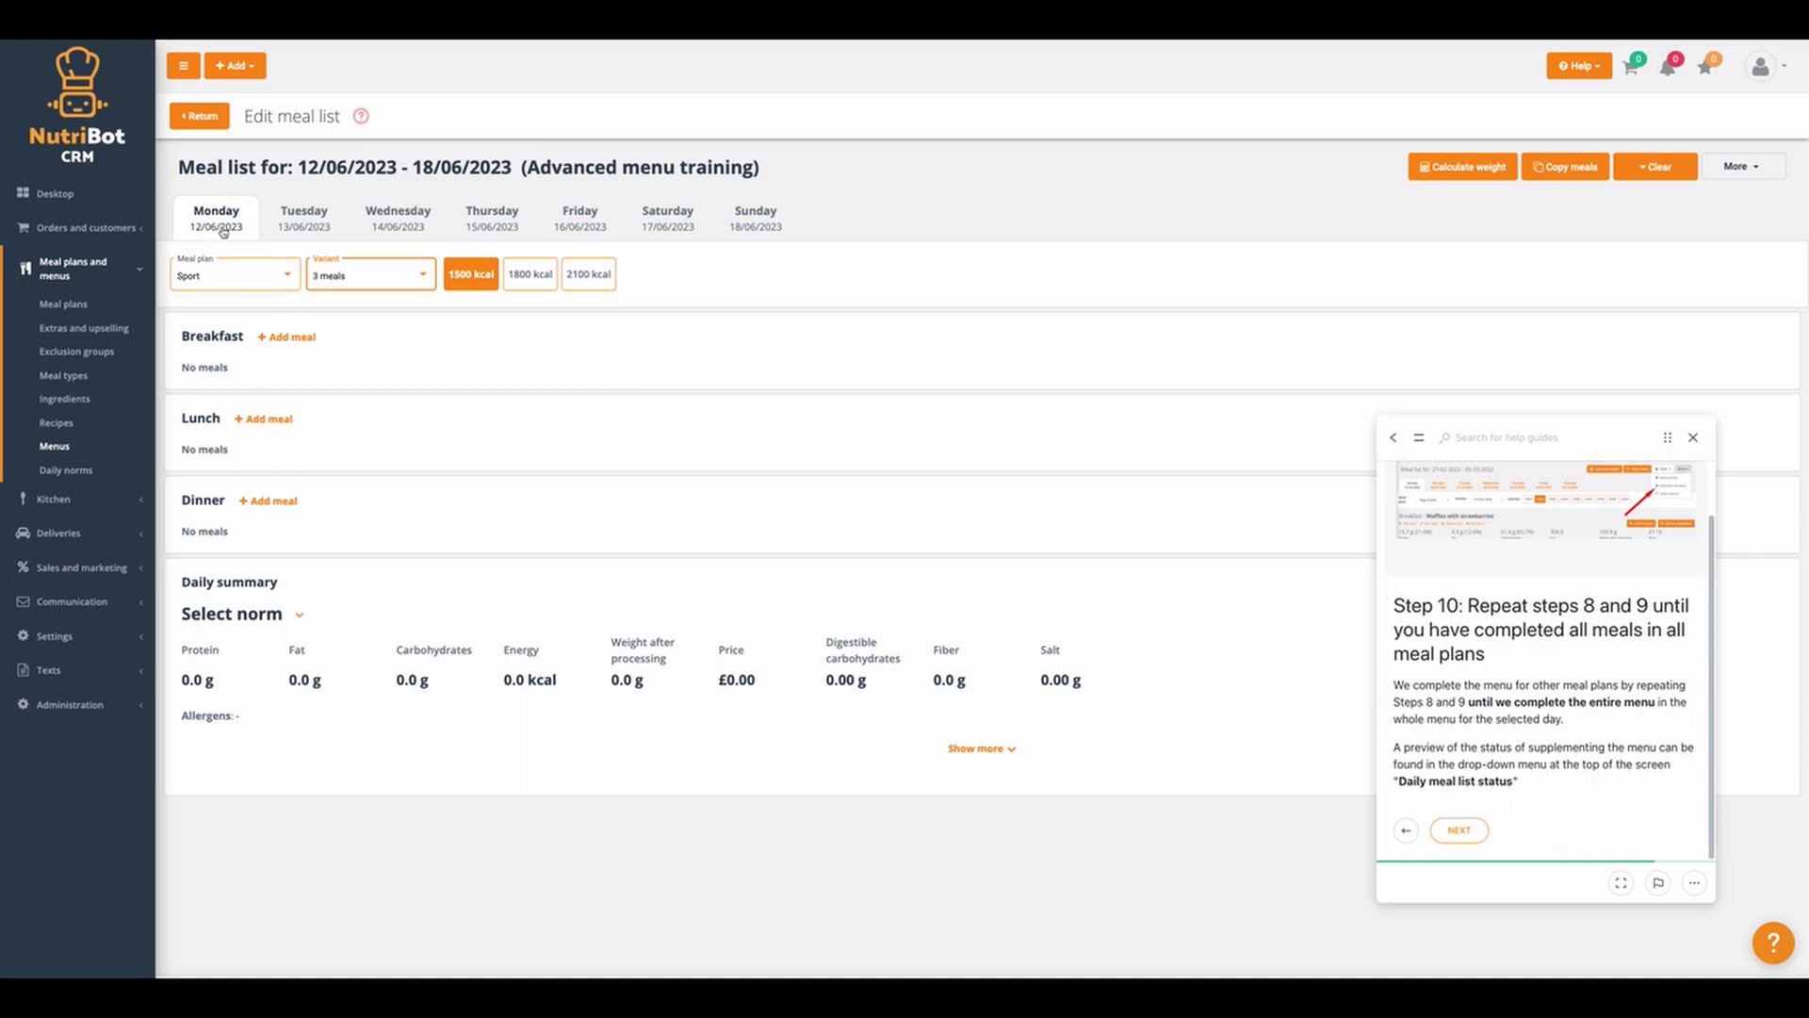
- Advance the help guide to the Menu status page and read what the pencil and green checkbox icons mean
click(1459, 831)
scroll(1510, 726, down, 1)
scroll(1511, 726, down, 1)
scroll(1452, 662, up, 1)
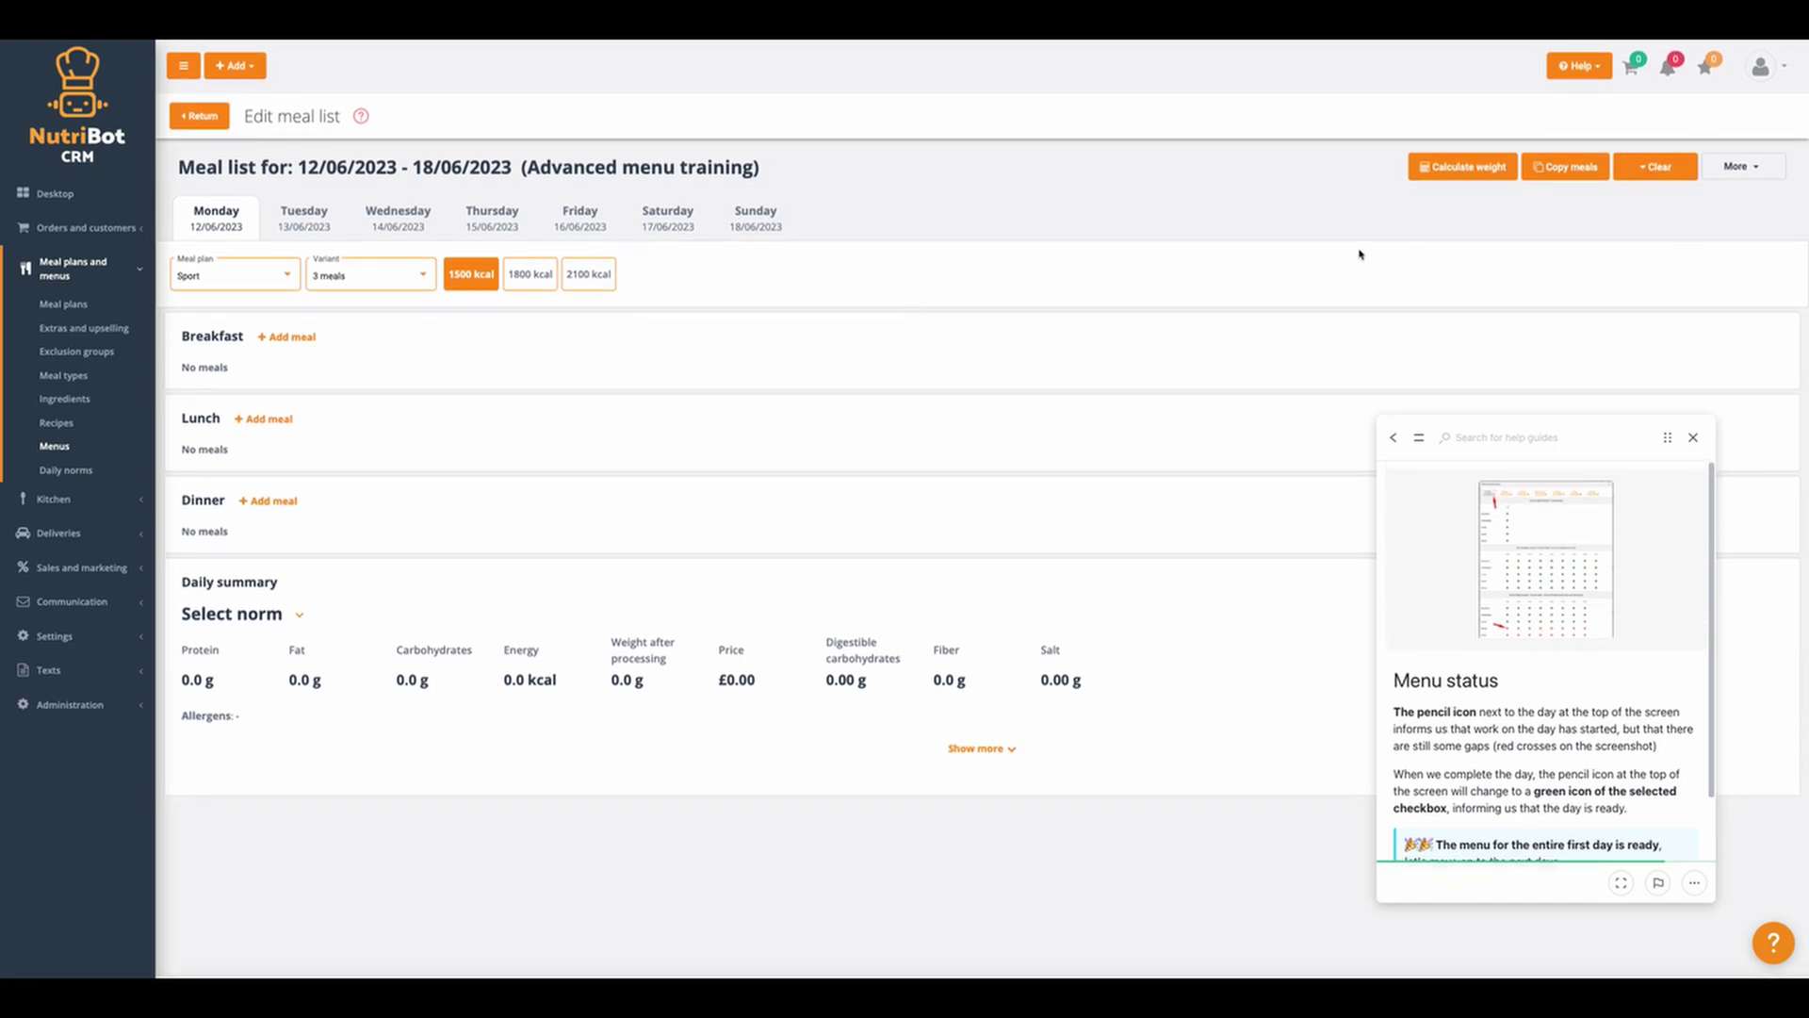
- Open the daily meal list status and review Monday's meals for every meal plan, variant and calorie size
click(1739, 167)
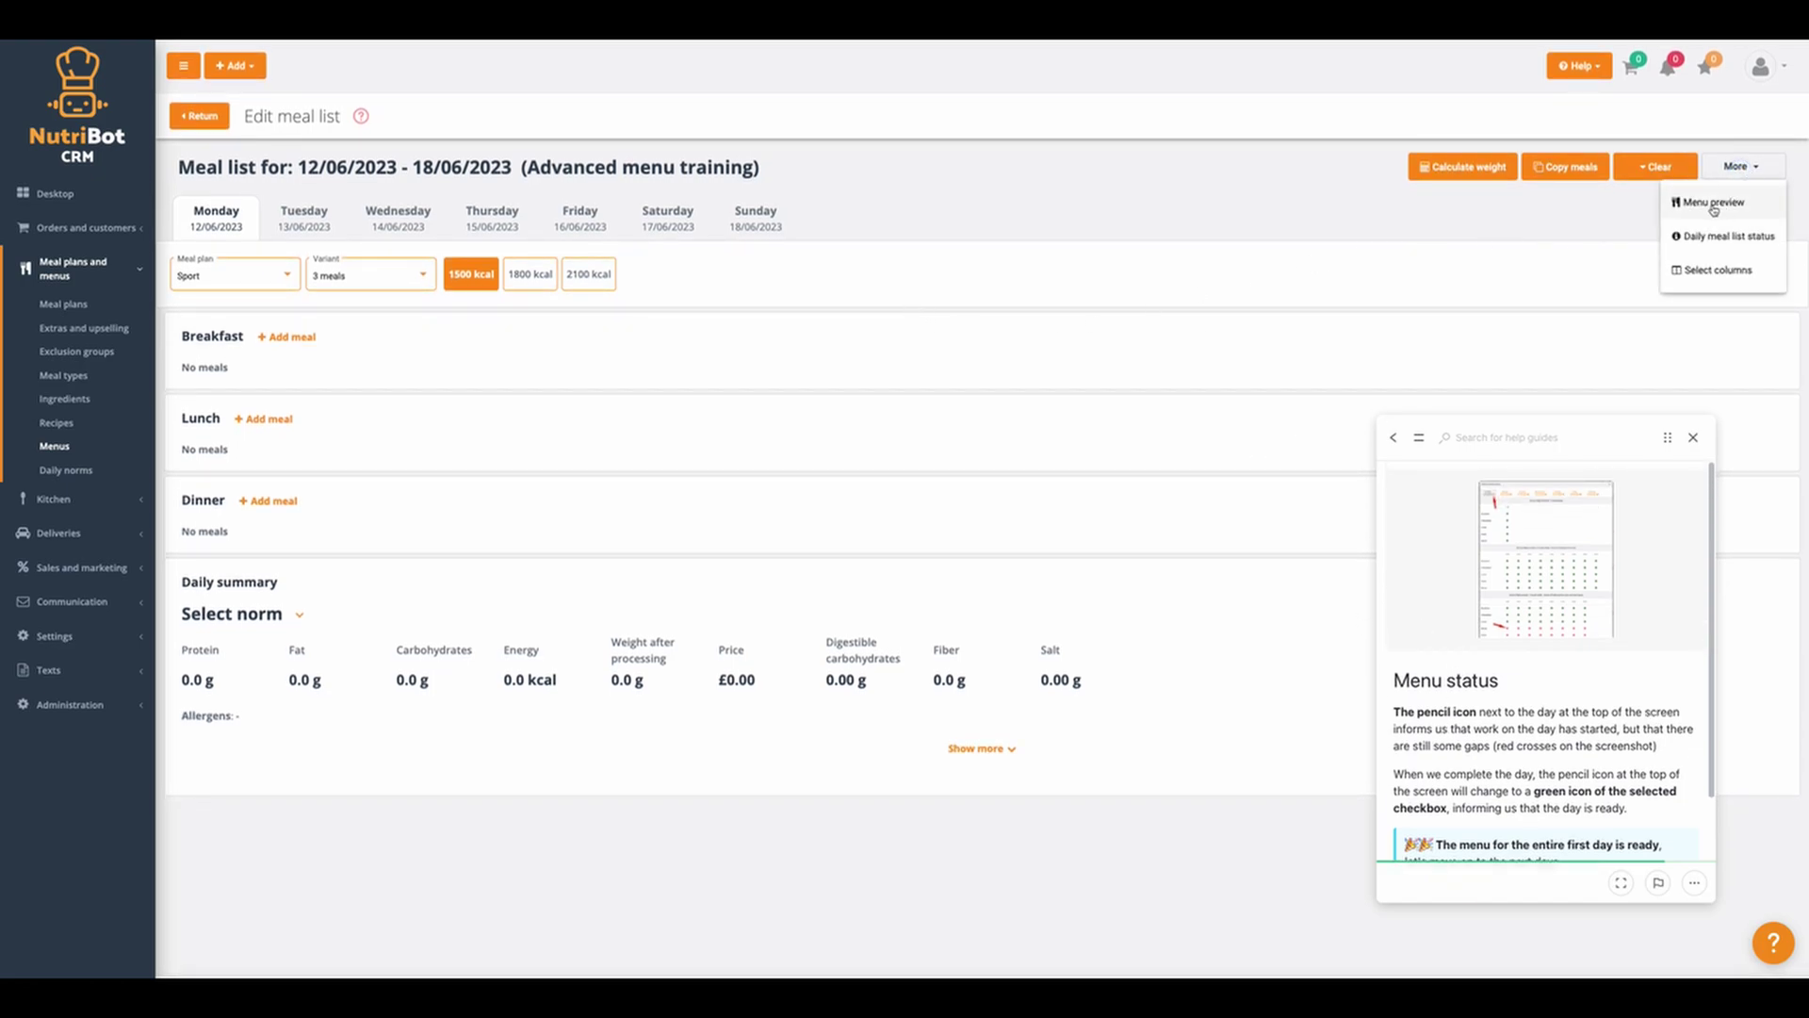
click(1717, 241)
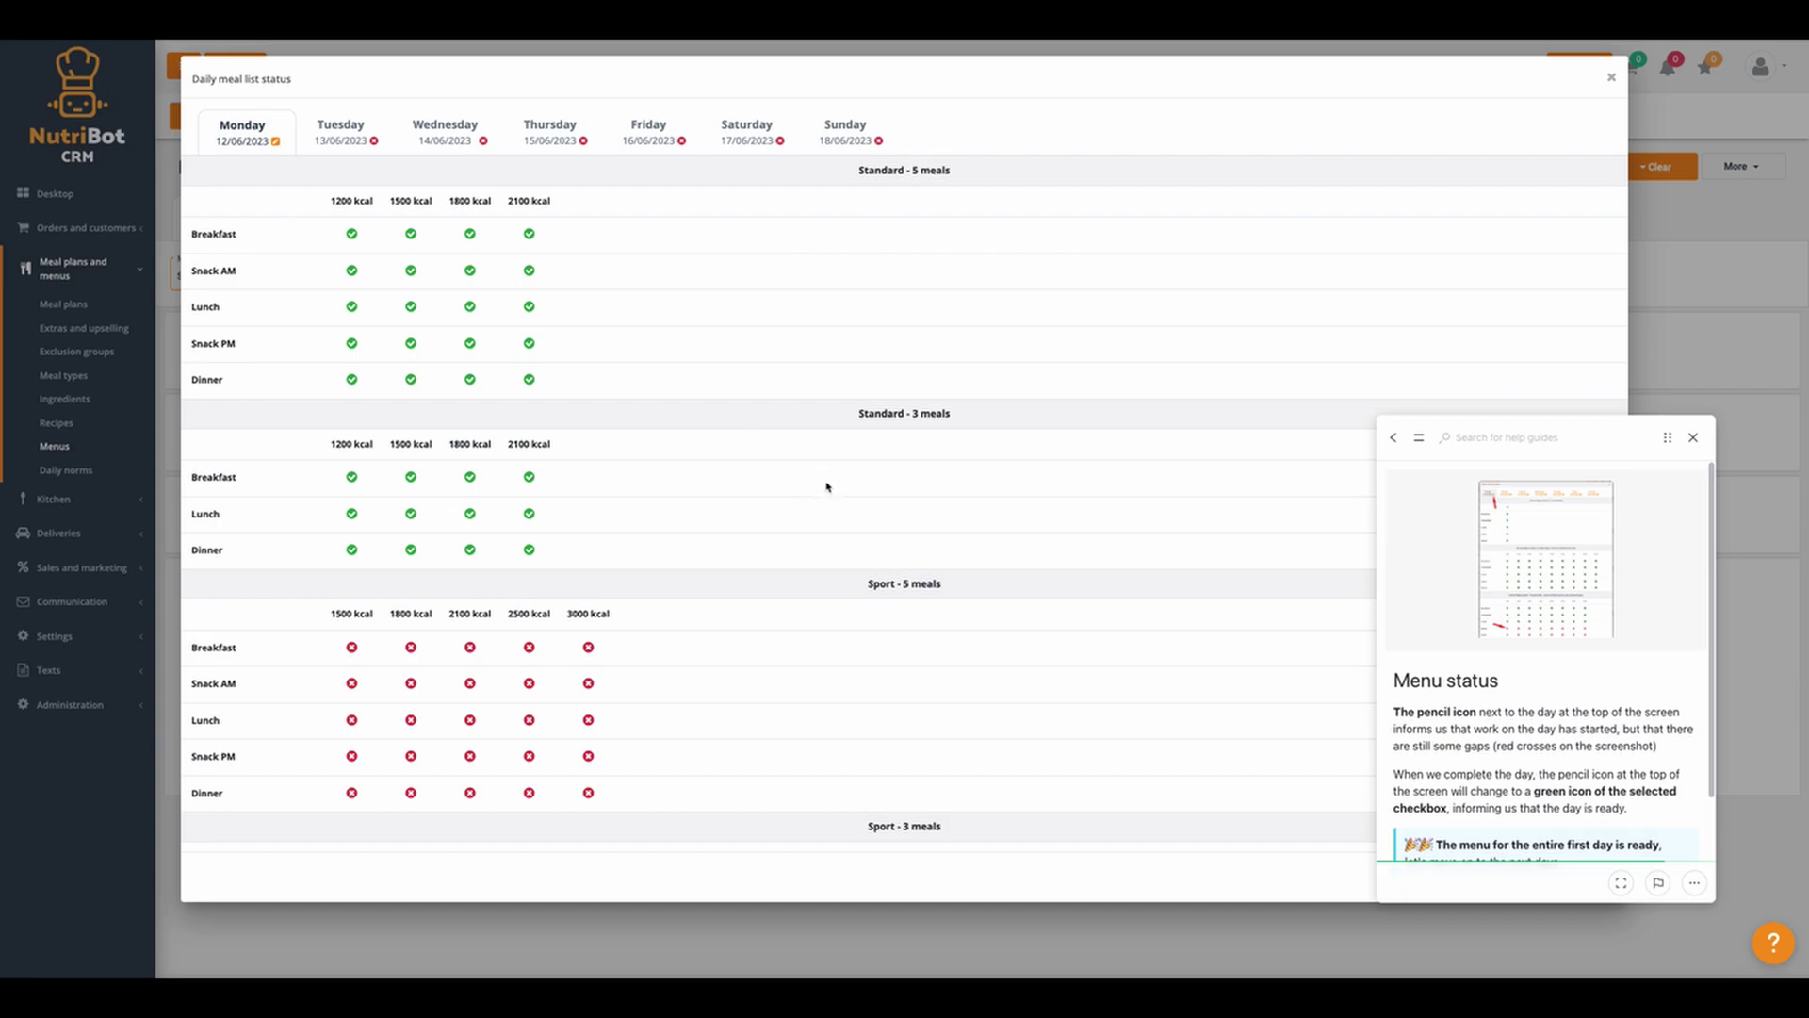
scroll(826, 487, down, 1)
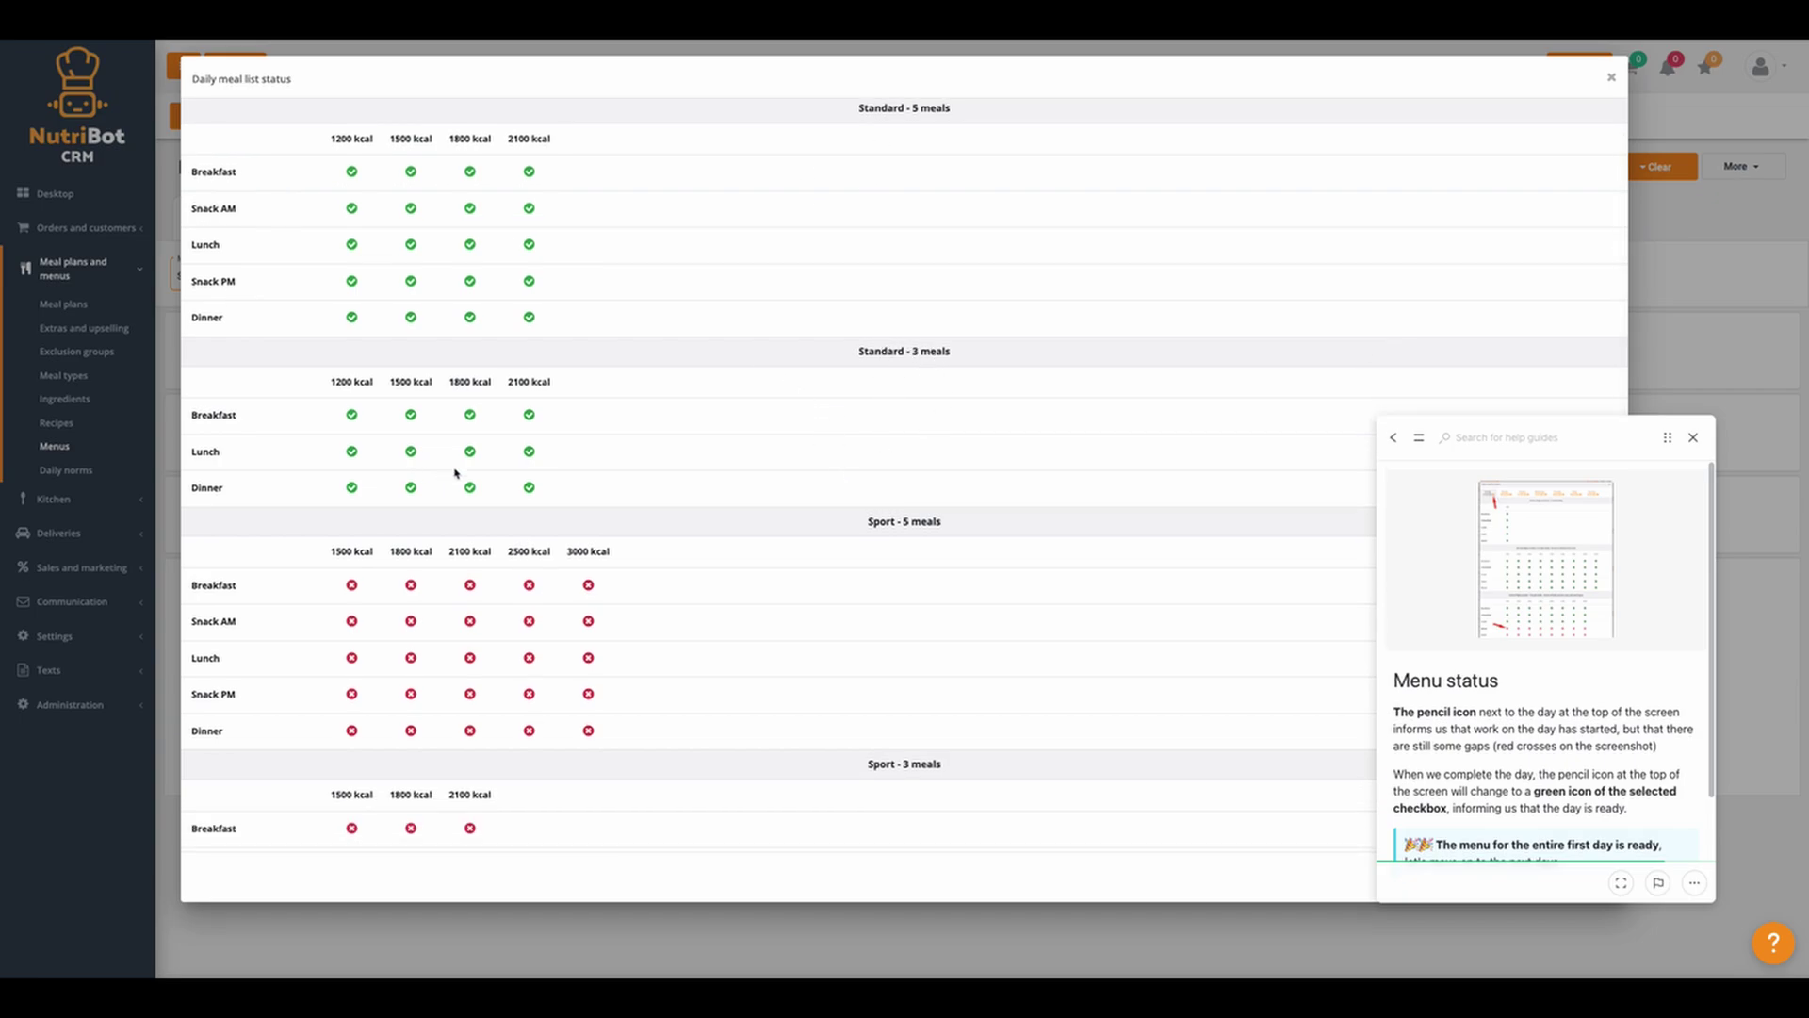
scroll(438, 466, down, 3)
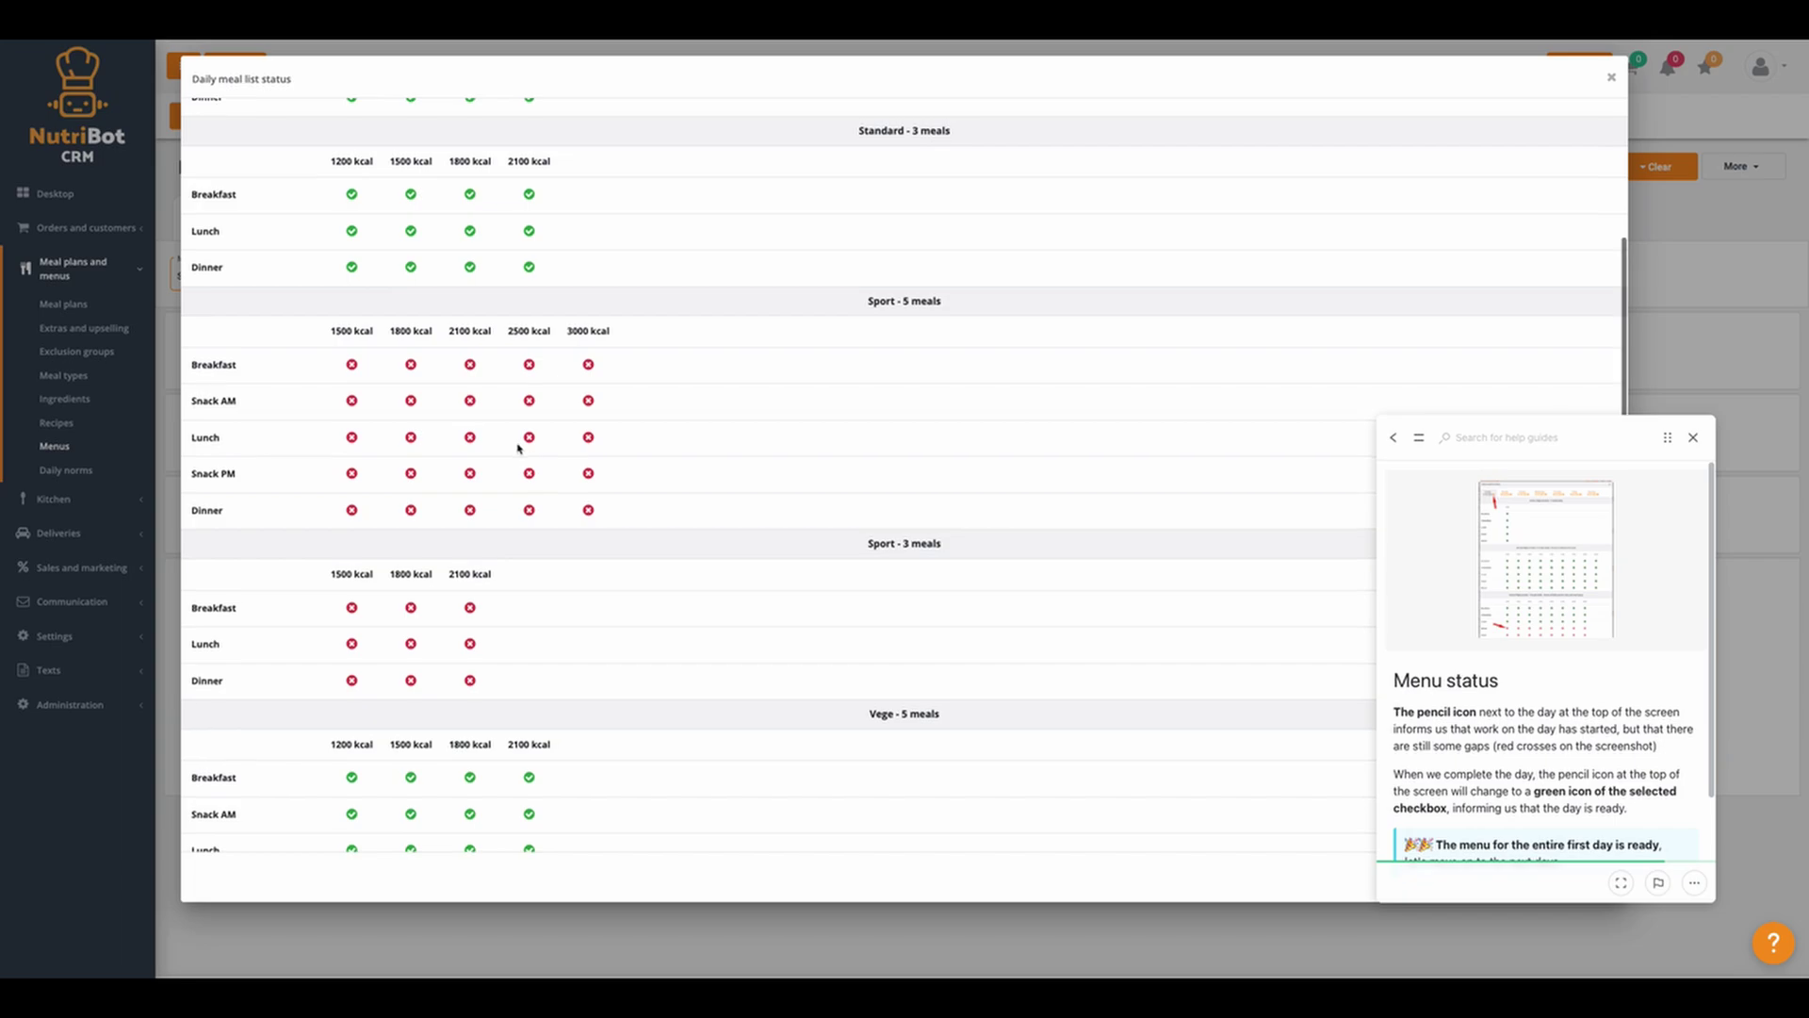
scroll(519, 448, down, 5)
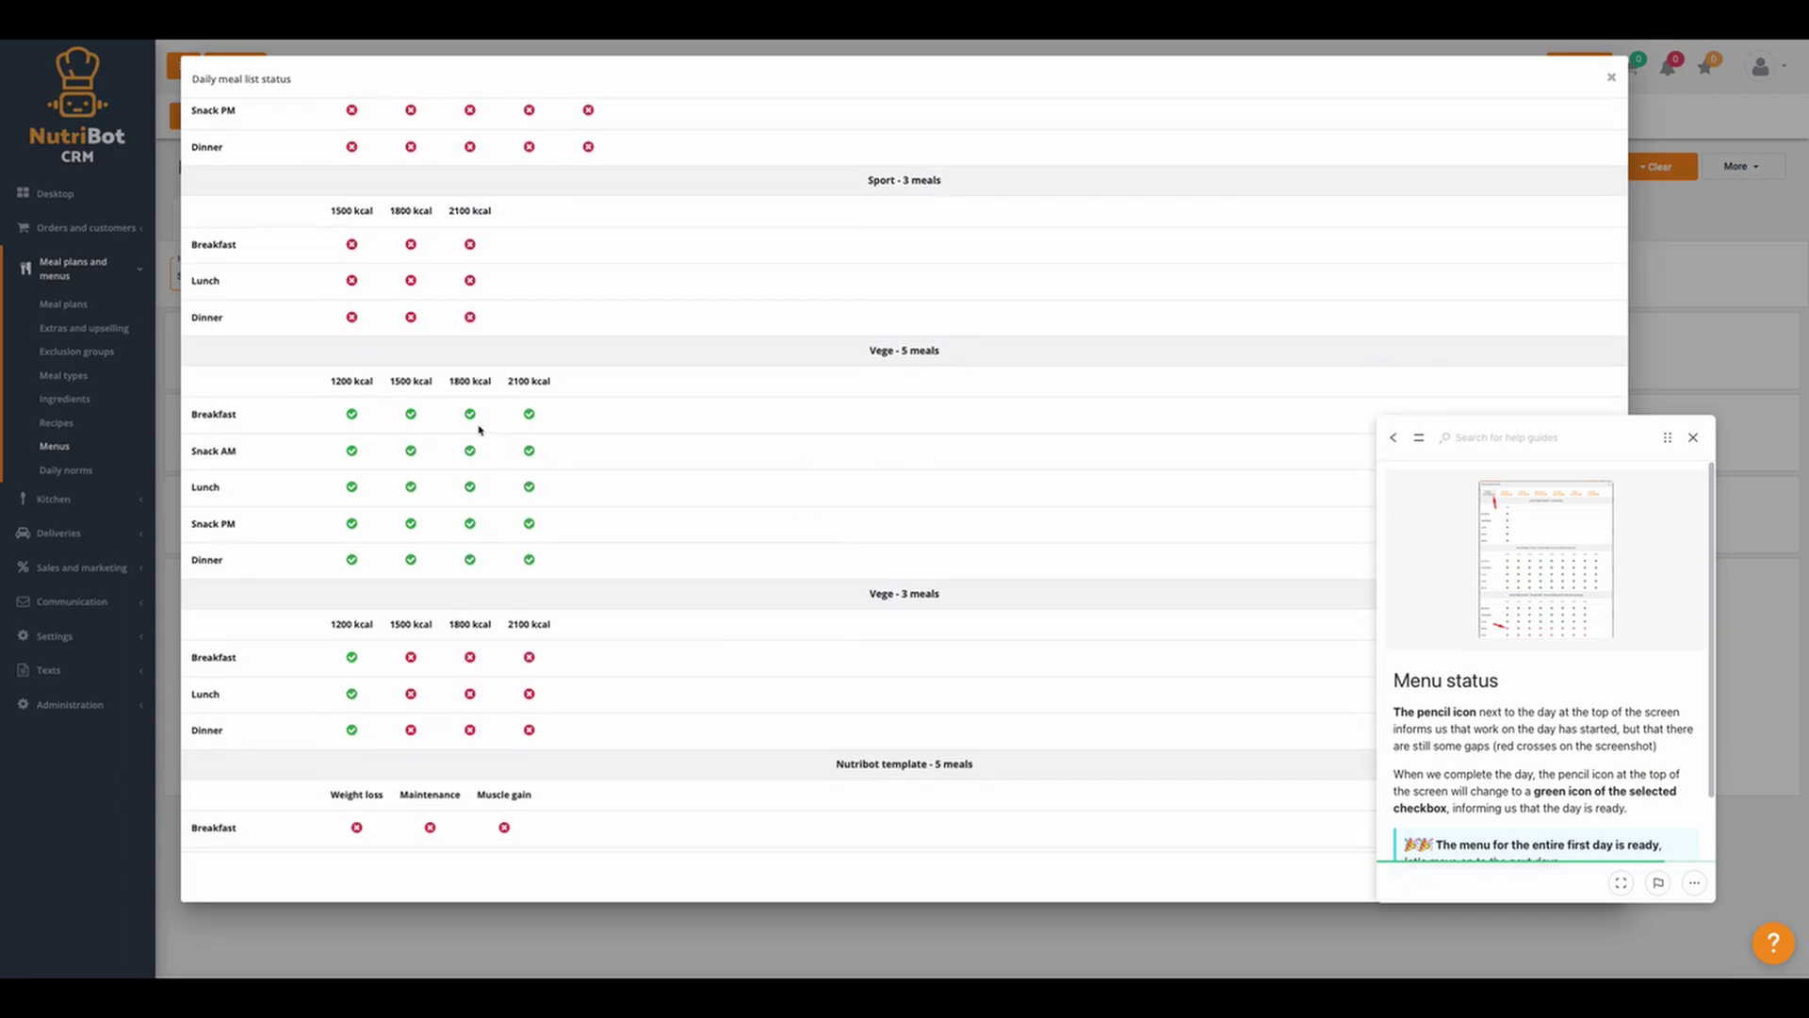
scroll(968, 523, down, 2)
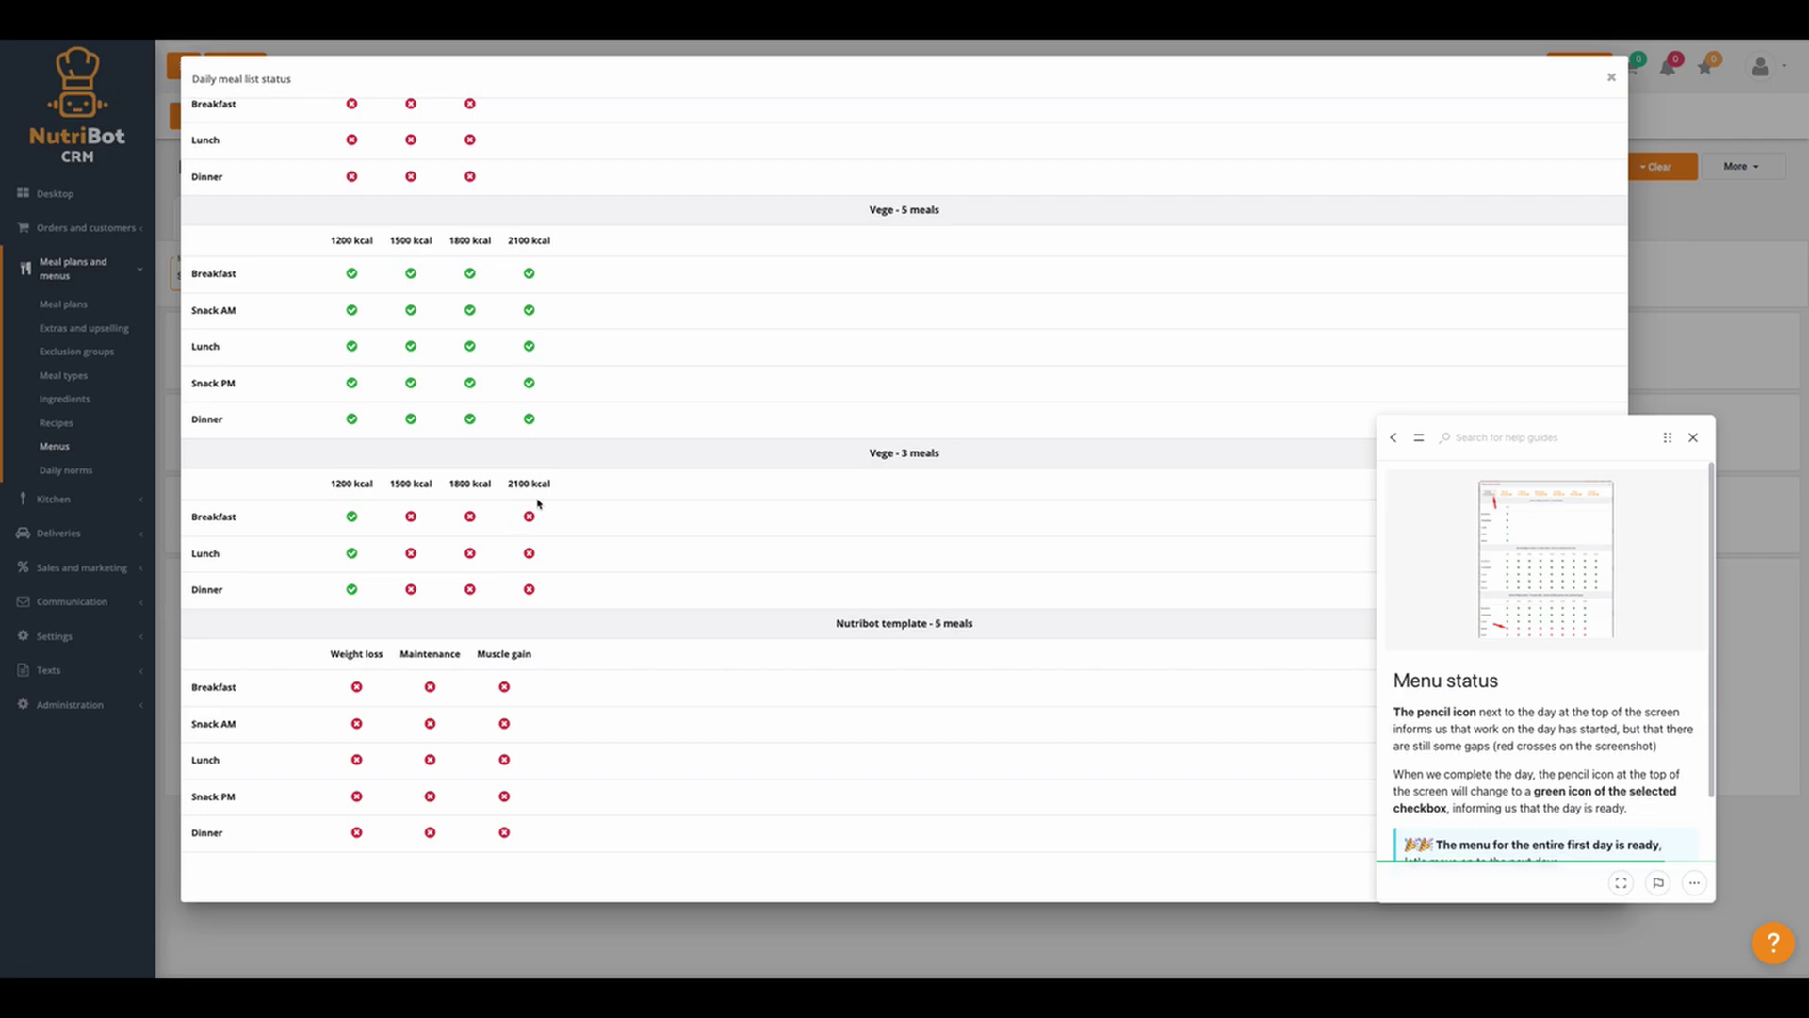
scroll(533, 507, up, 7)
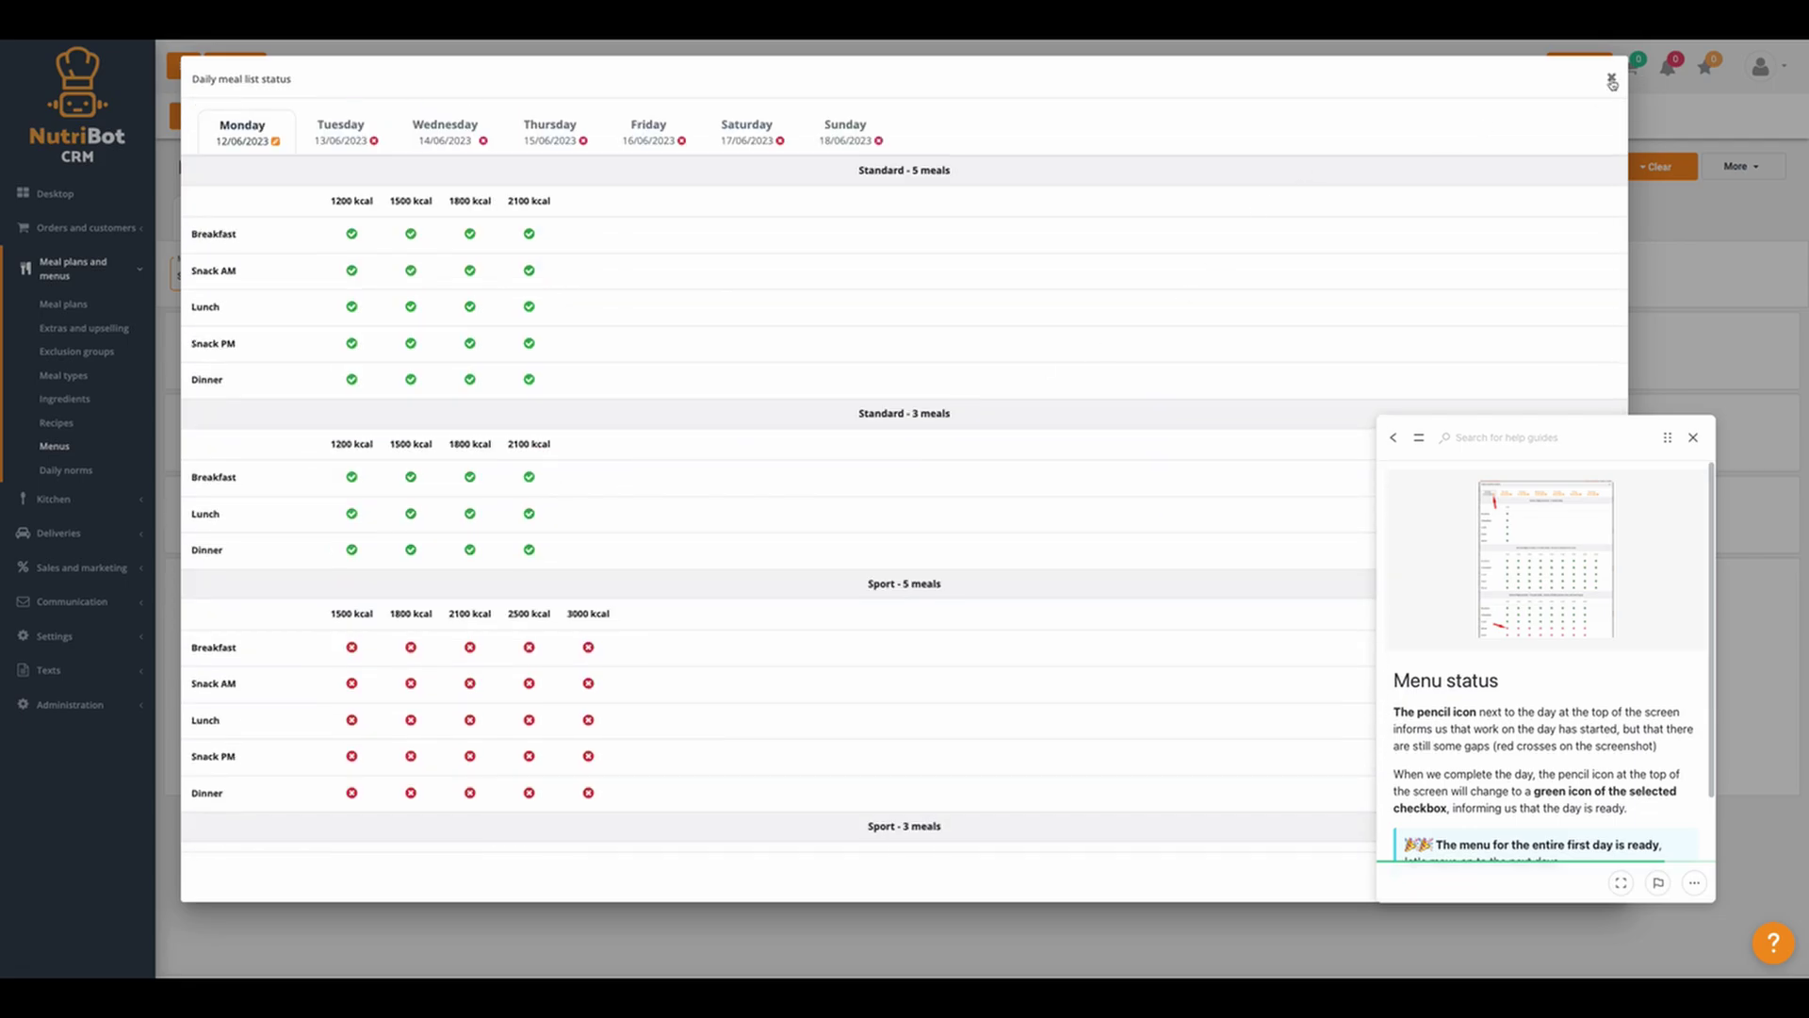
- Check the meal list status of the days after Monday, including Tuesday, Wednesday and Thursday, and close the status overview
click(336, 137)
click(442, 137)
click(555, 137)
key(Right)
key(Right)
key(Right)
key(Right)
click(1612, 80)
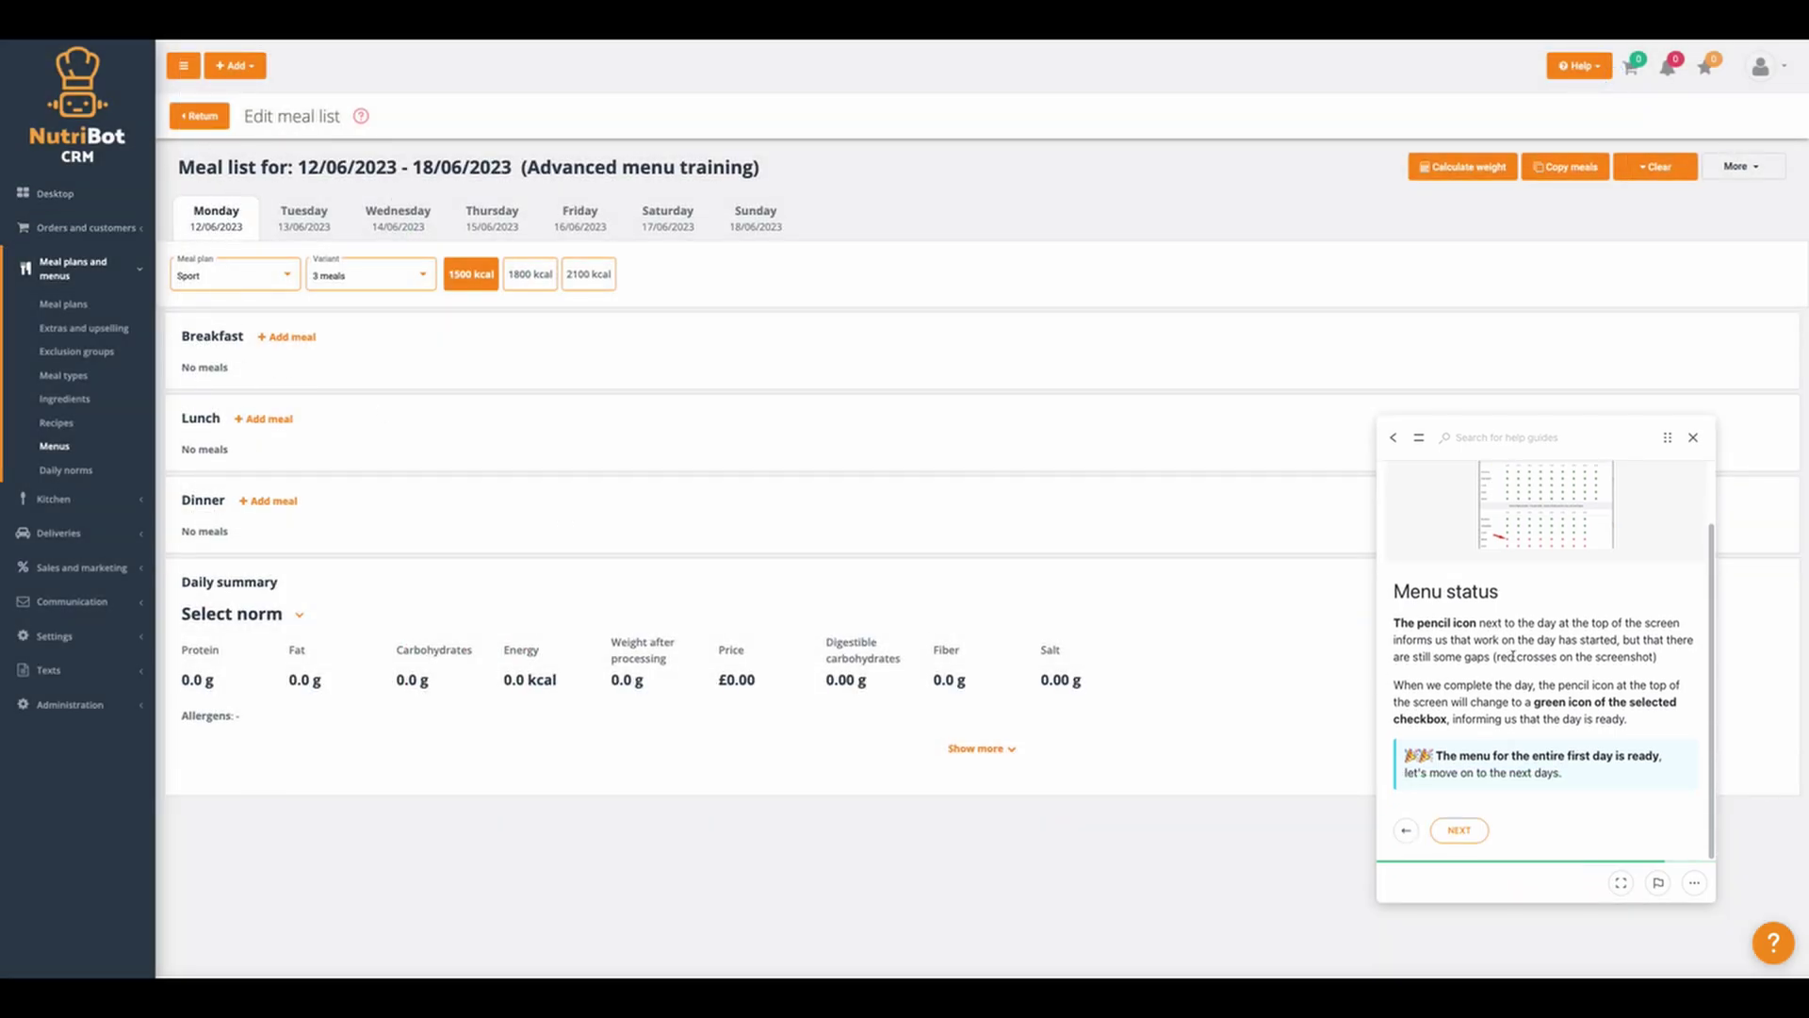
- Advance the help guide to Step 11 and display Tuesday's menu in the Standard meal plan
click(1460, 828)
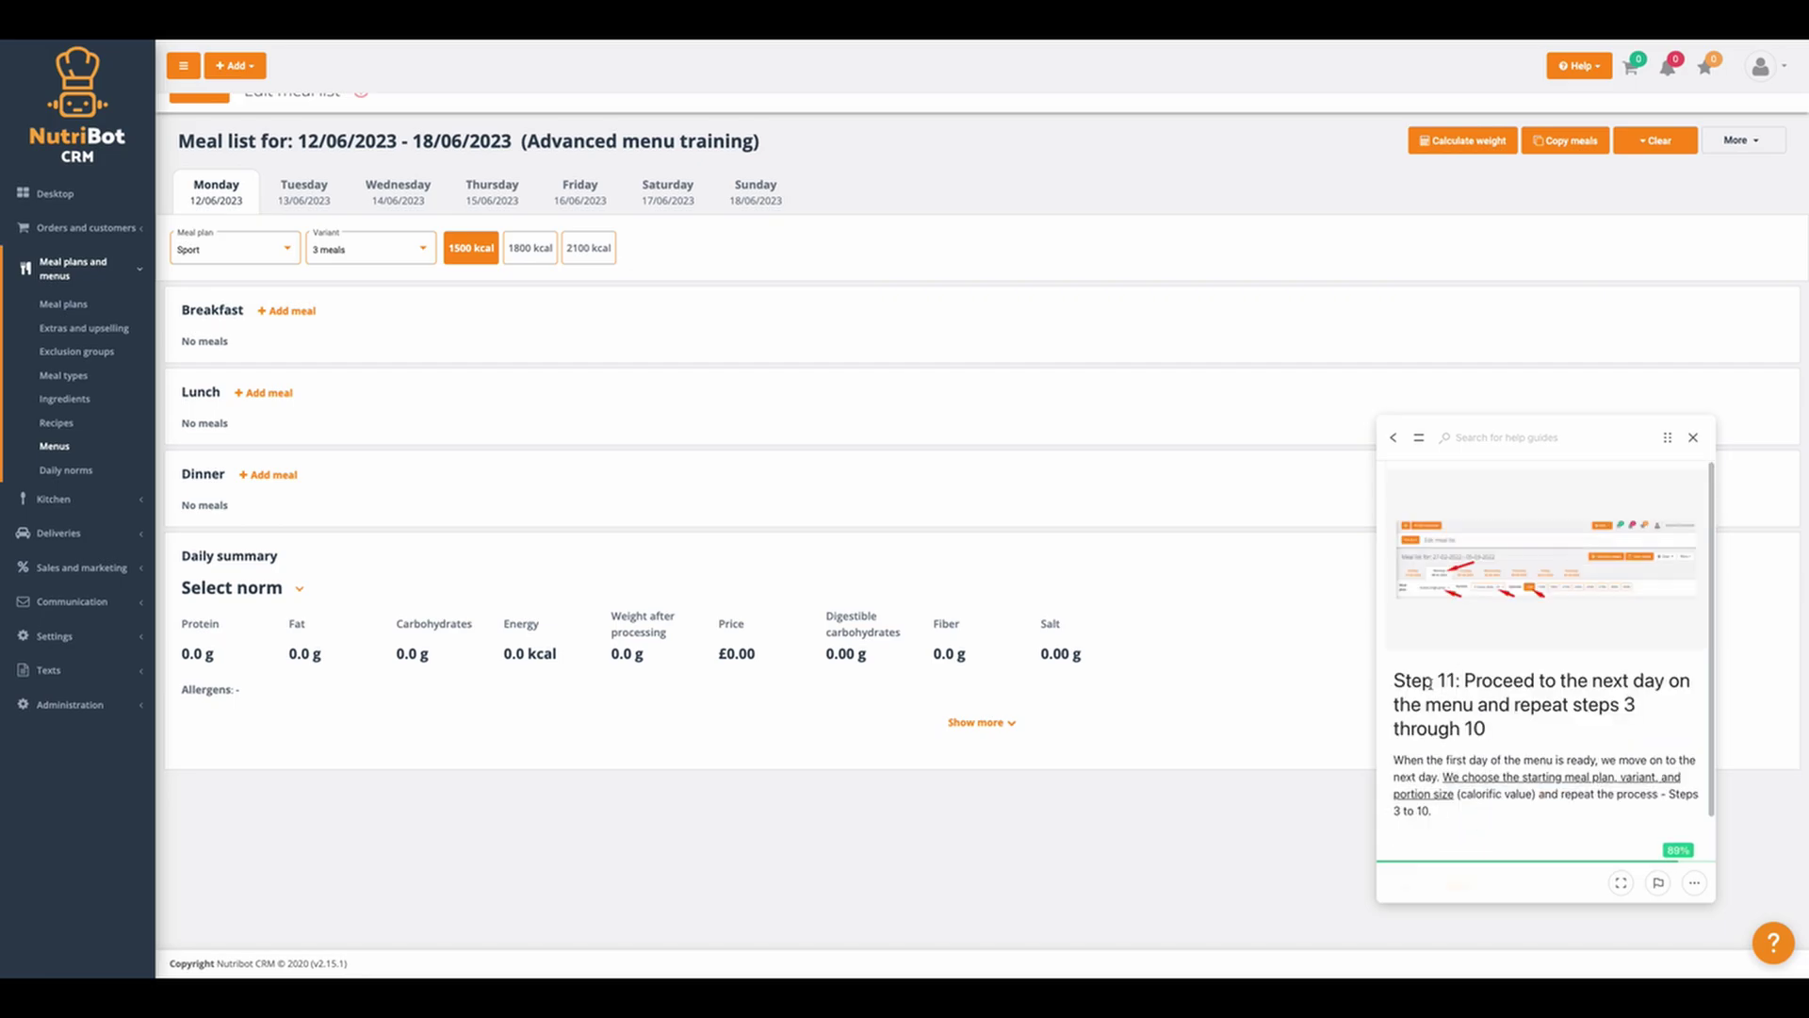
click(315, 190)
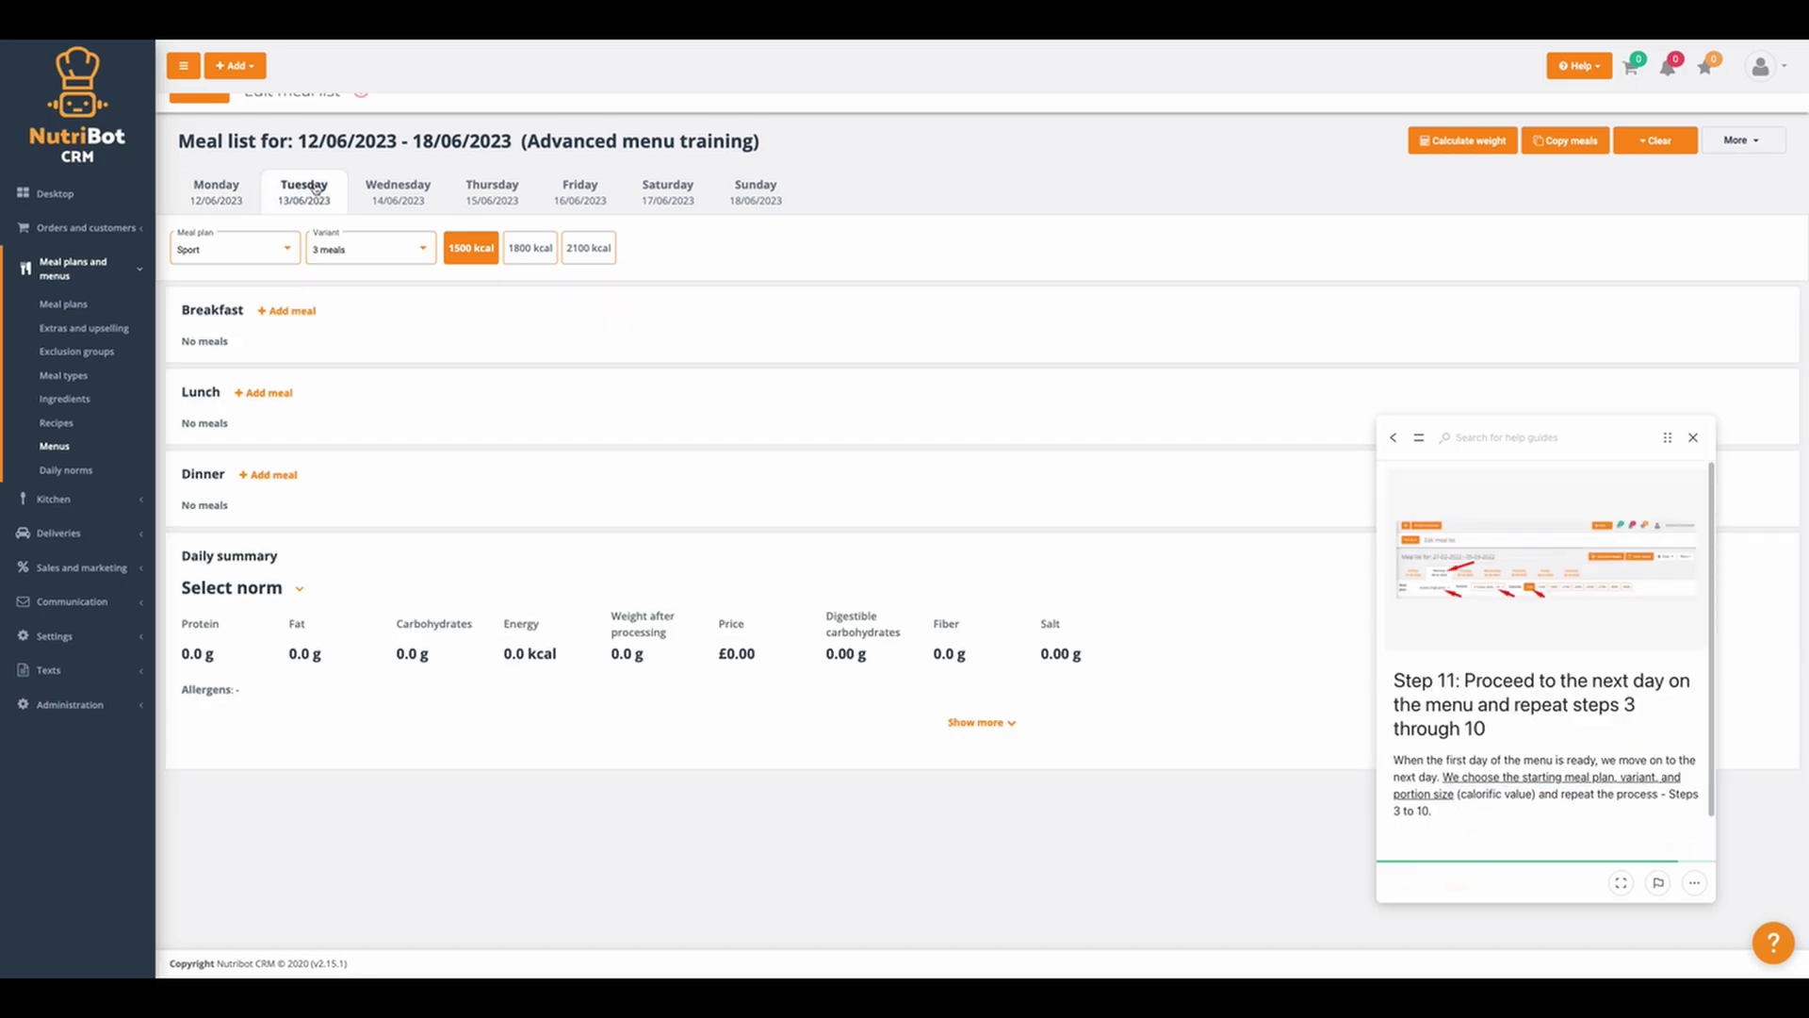
click(233, 250)
click(205, 224)
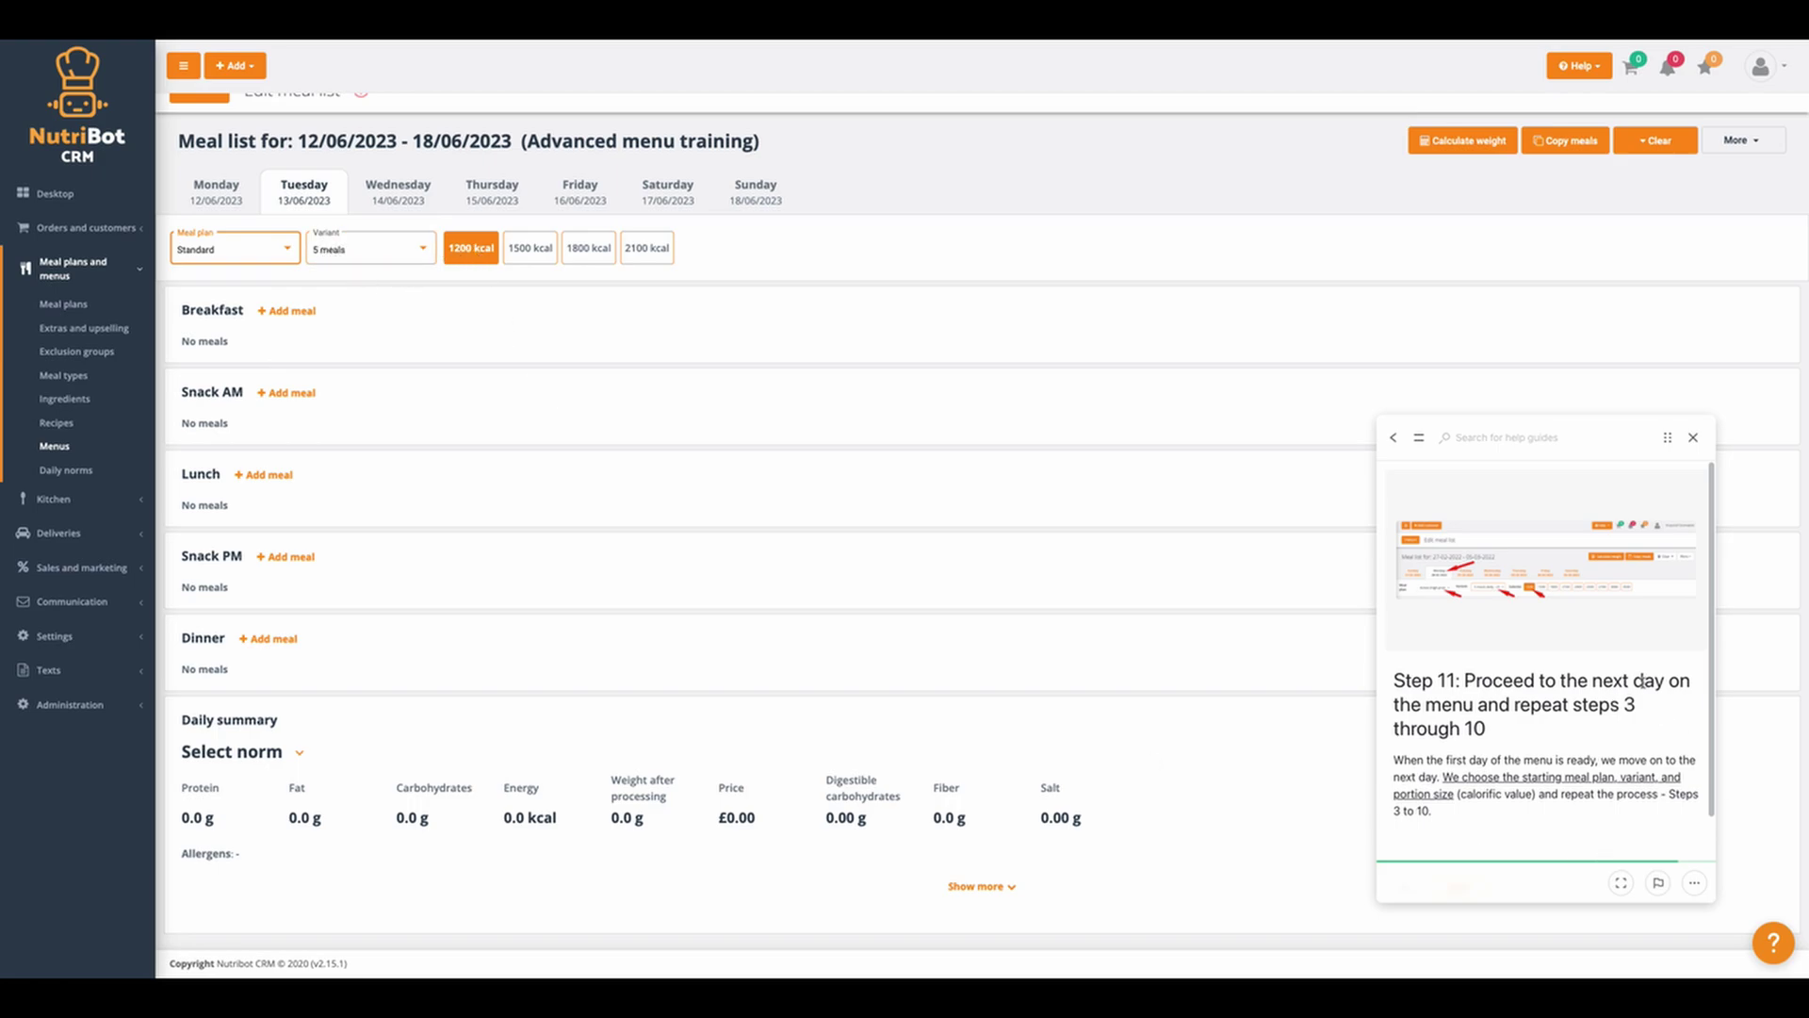
- Read which steps to repeat for Tuesday, and view its Standard menu in the 3 meals variant and again in 5 meals
drag(1584, 708, 1638, 712)
drag(1450, 731, 1487, 730)
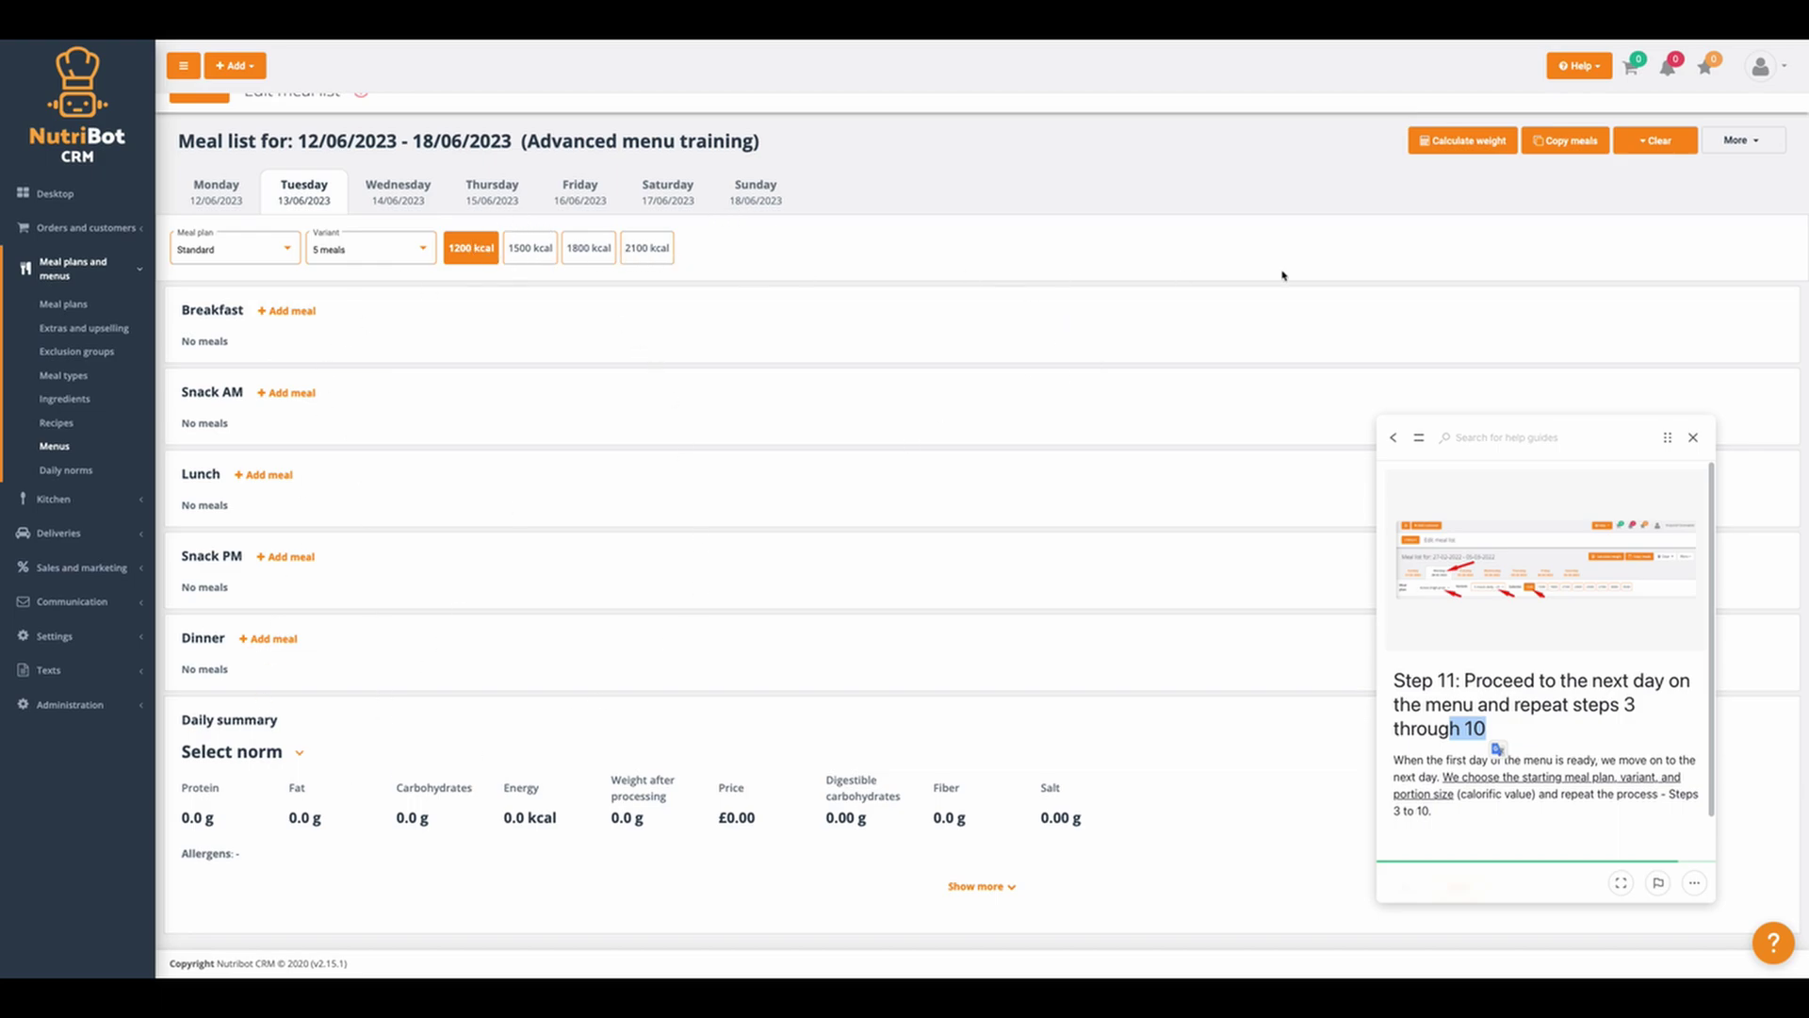
click(366, 249)
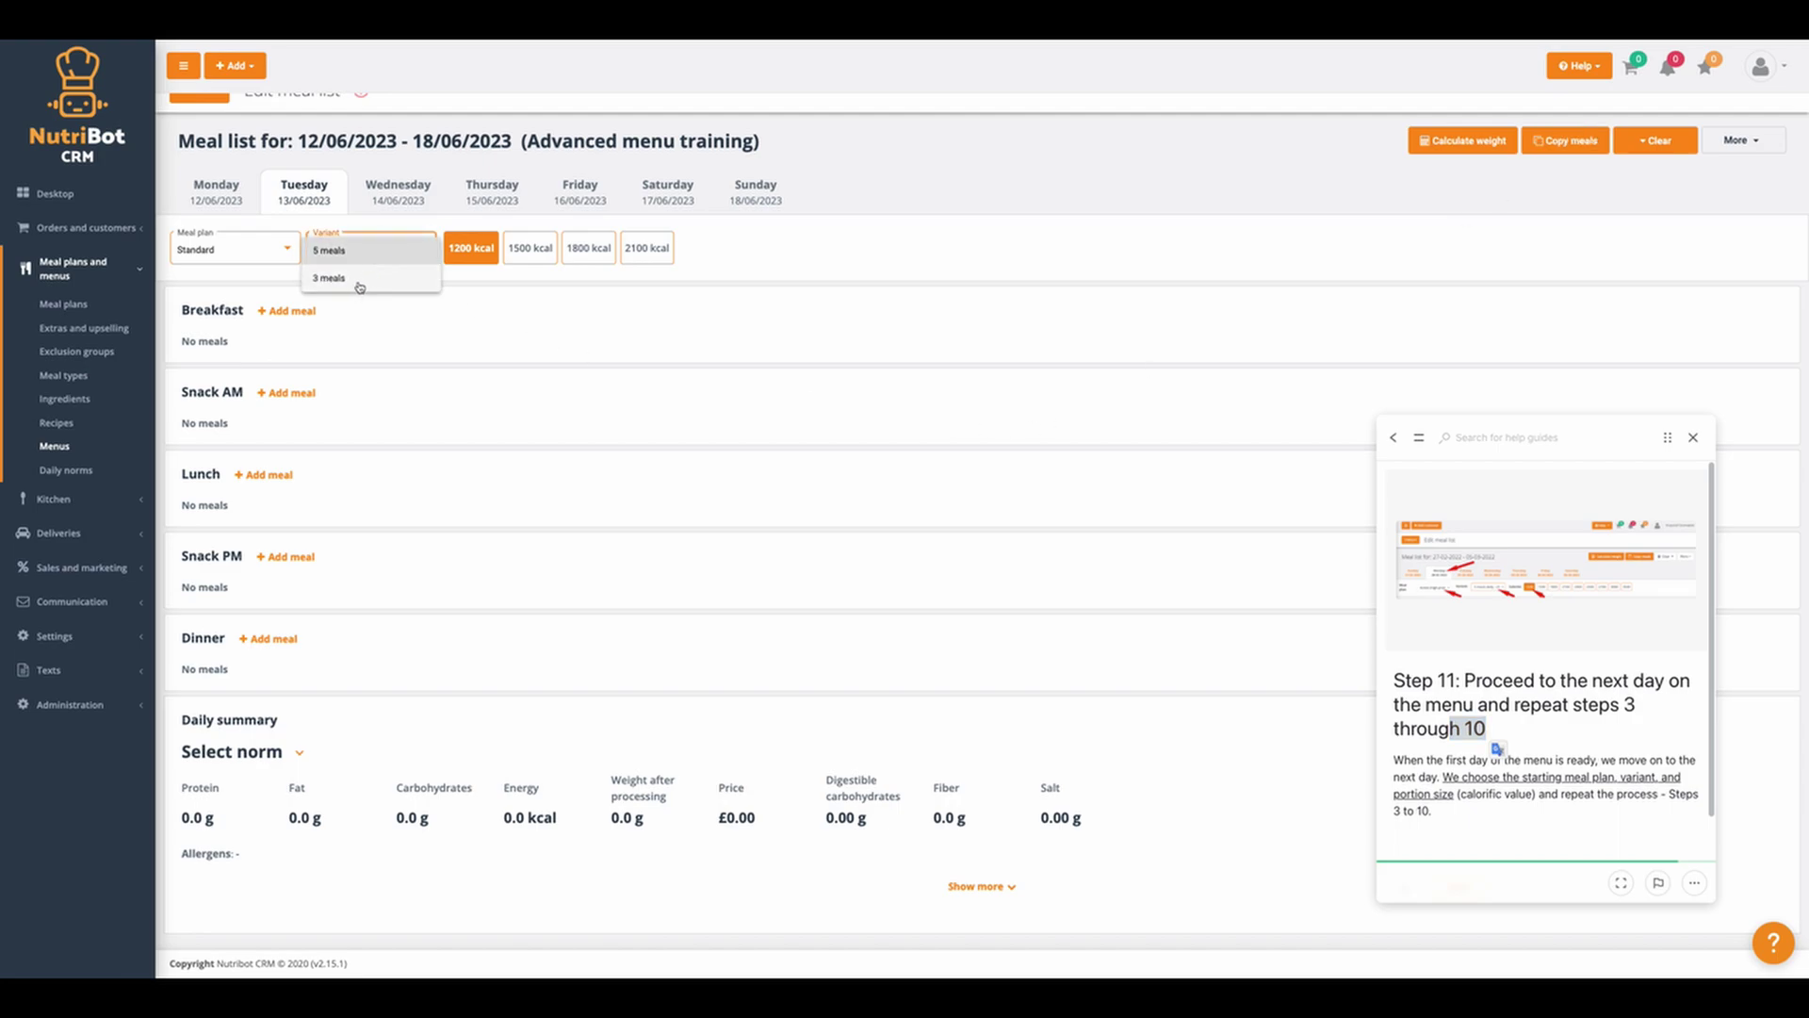
click(359, 279)
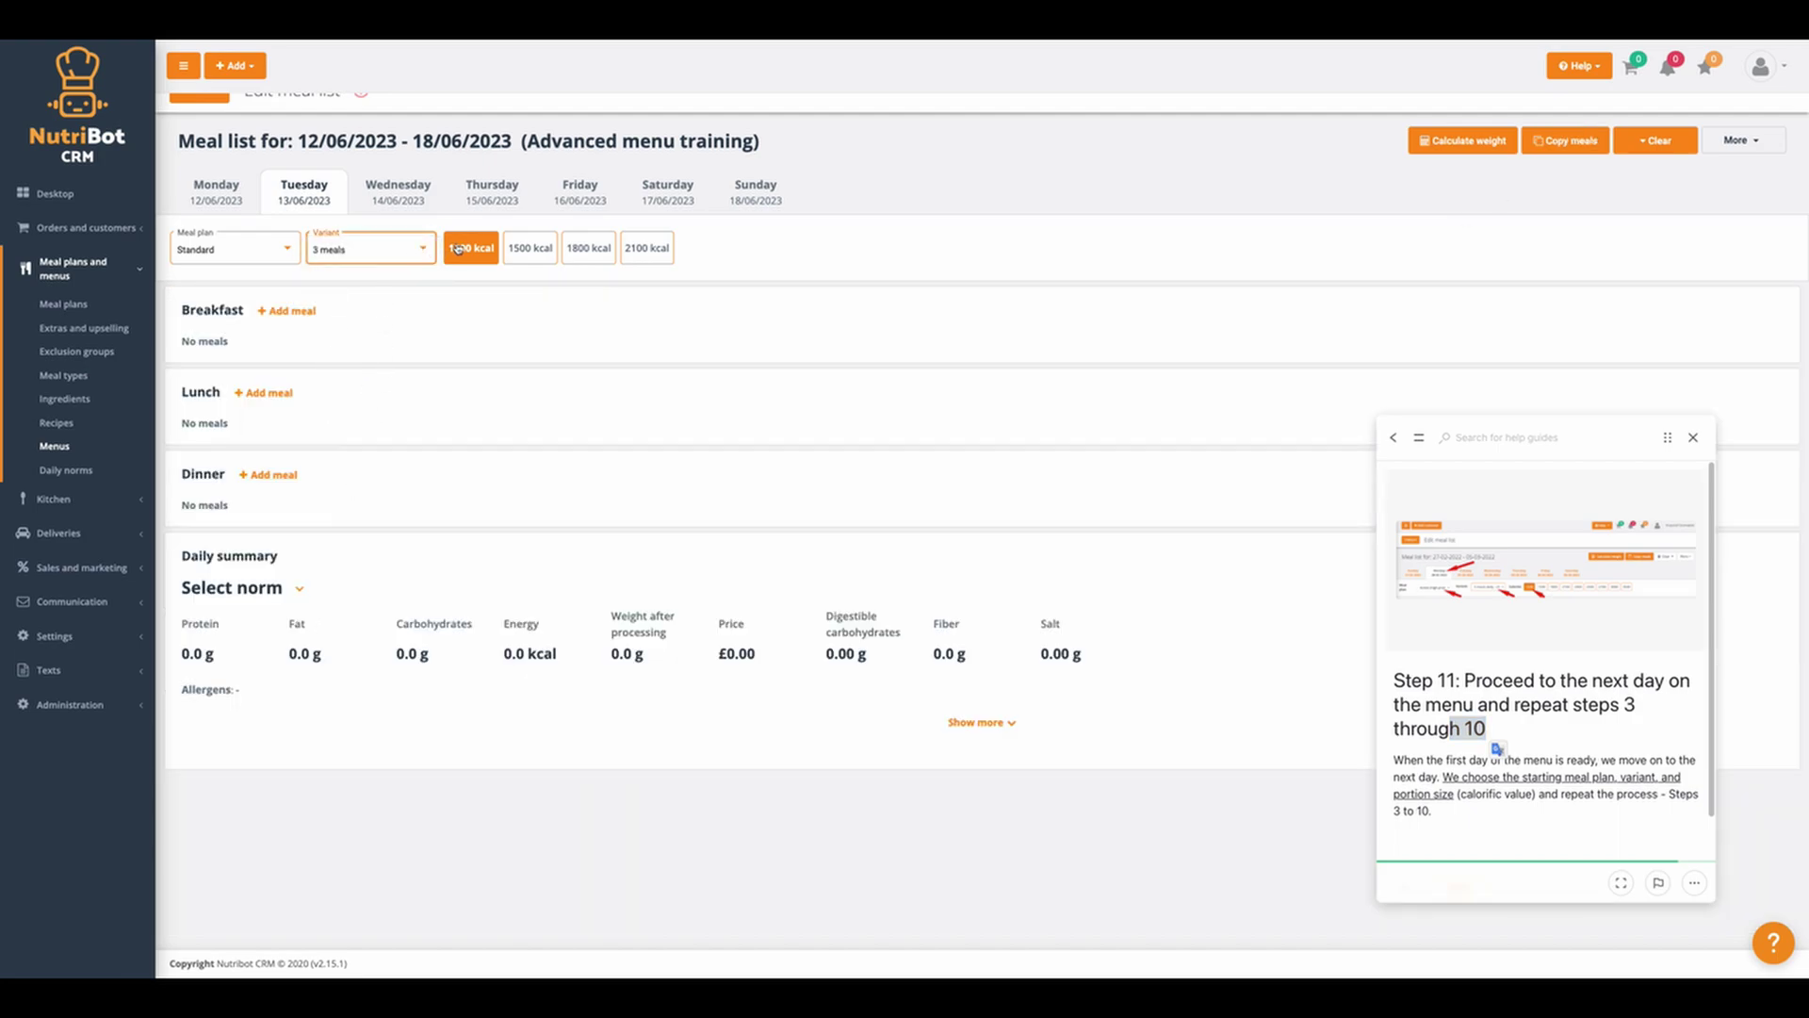
click(382, 250)
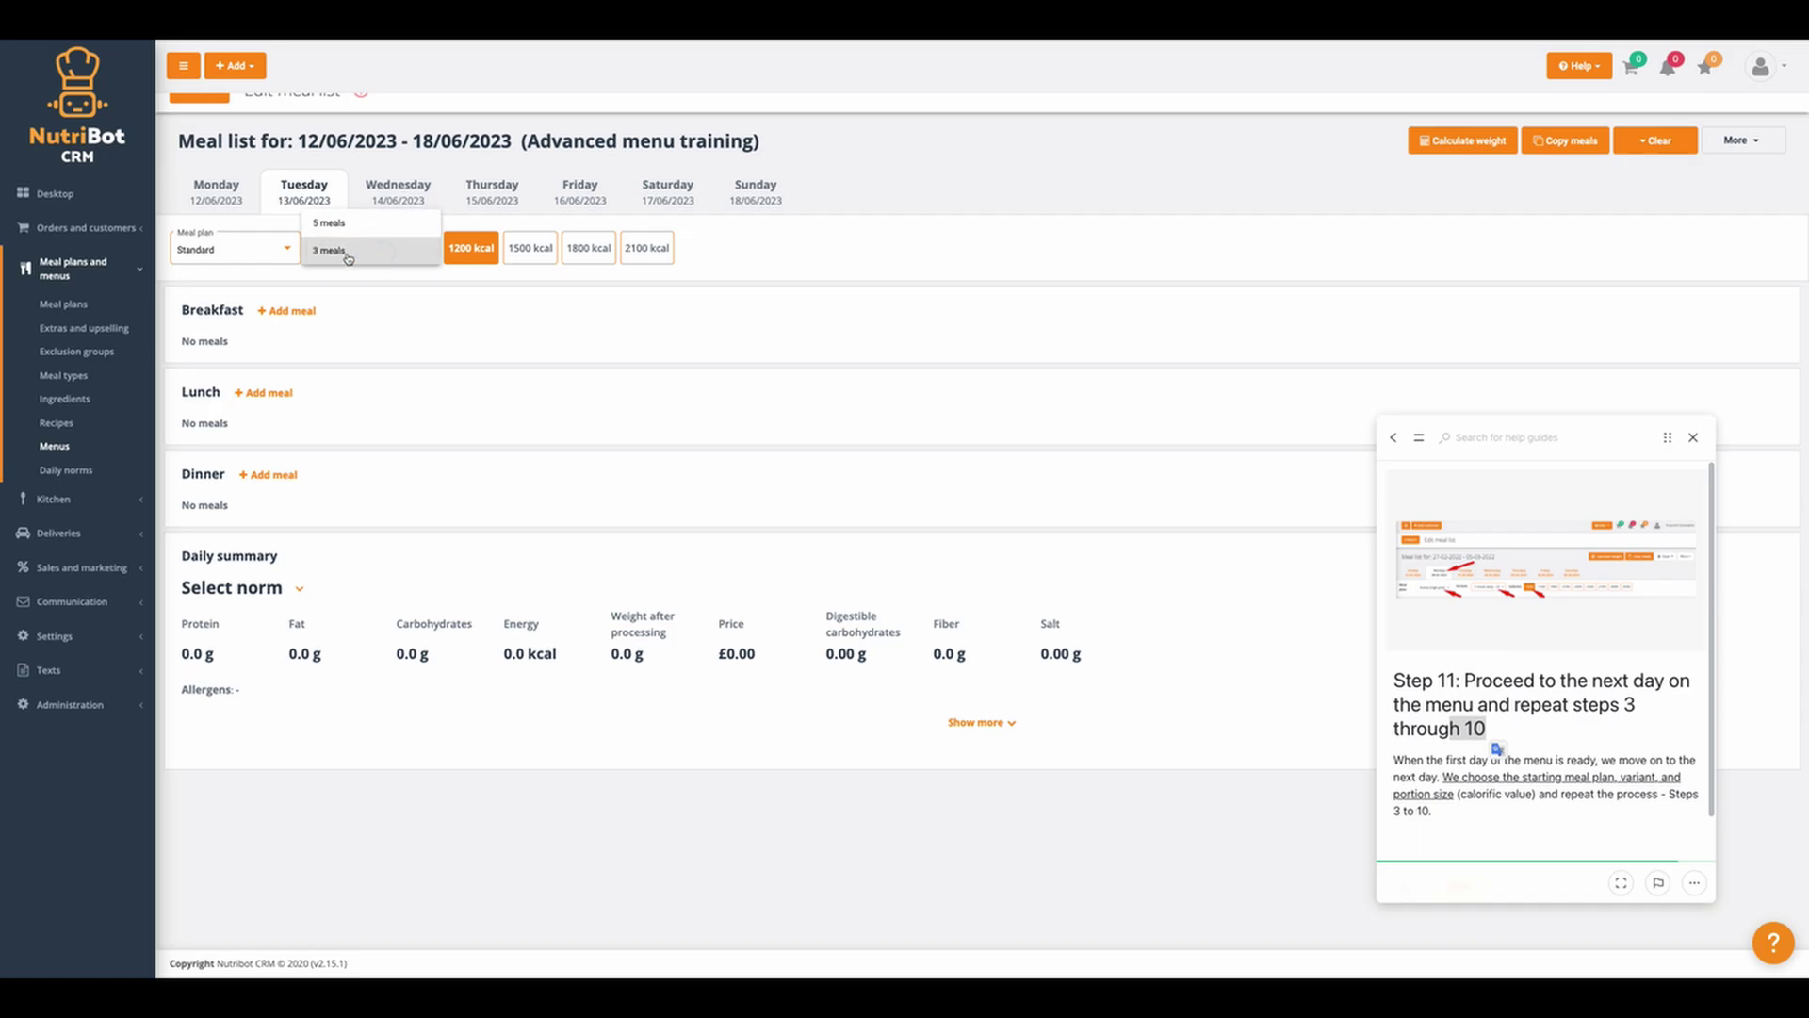
click(339, 224)
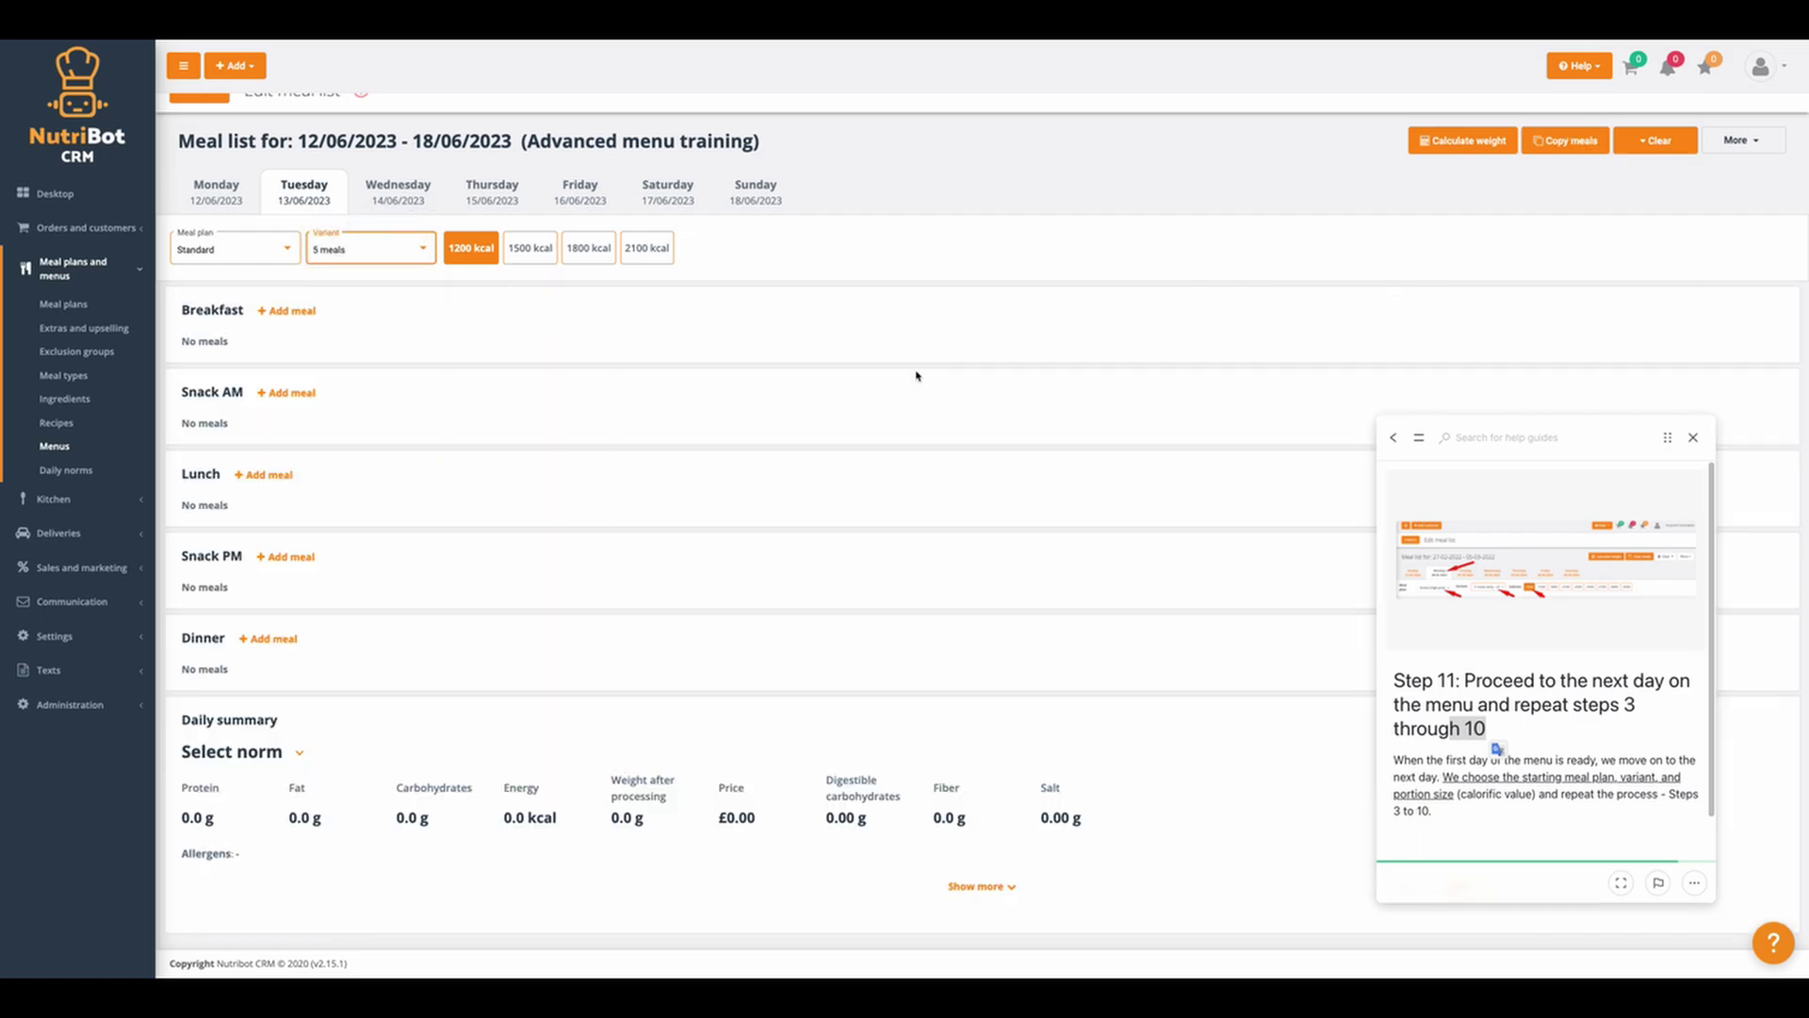
- Display Tuesday's menu in the Vege meal plan and read the rest of Step 11 in the help guide
click(236, 249)
click(222, 302)
click(1548, 706)
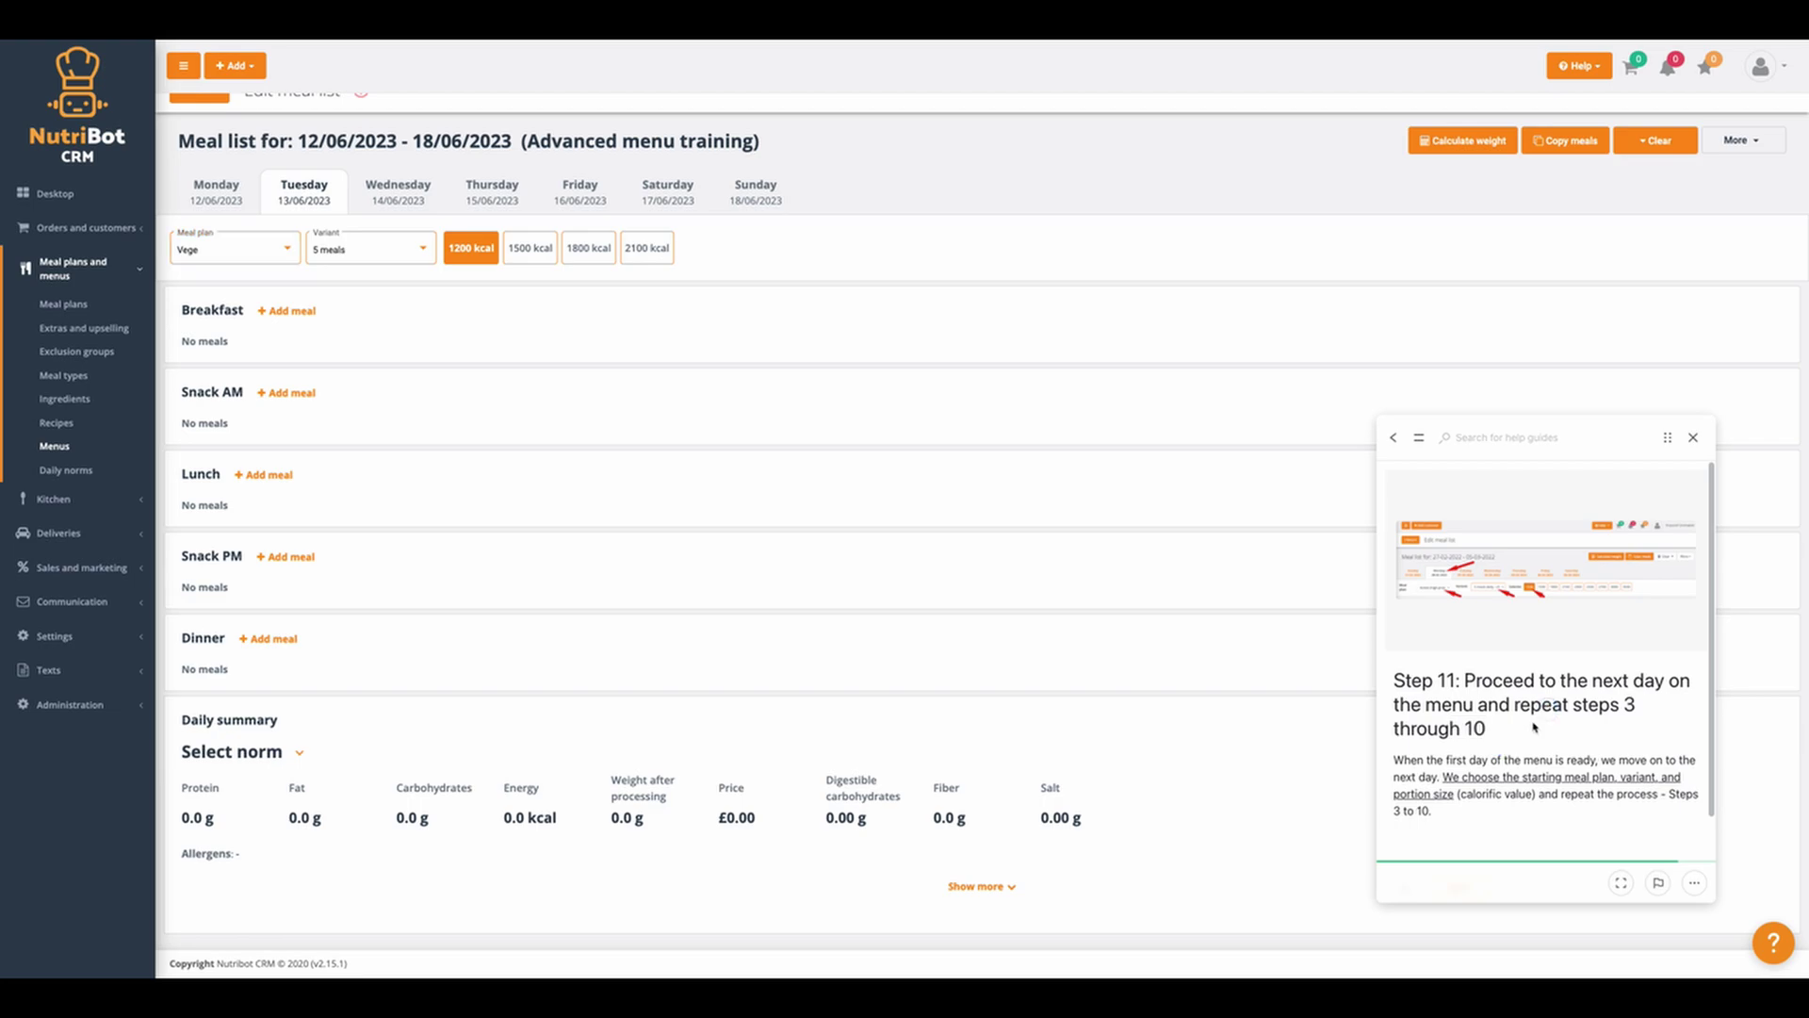
scroll(1531, 726, down, 2)
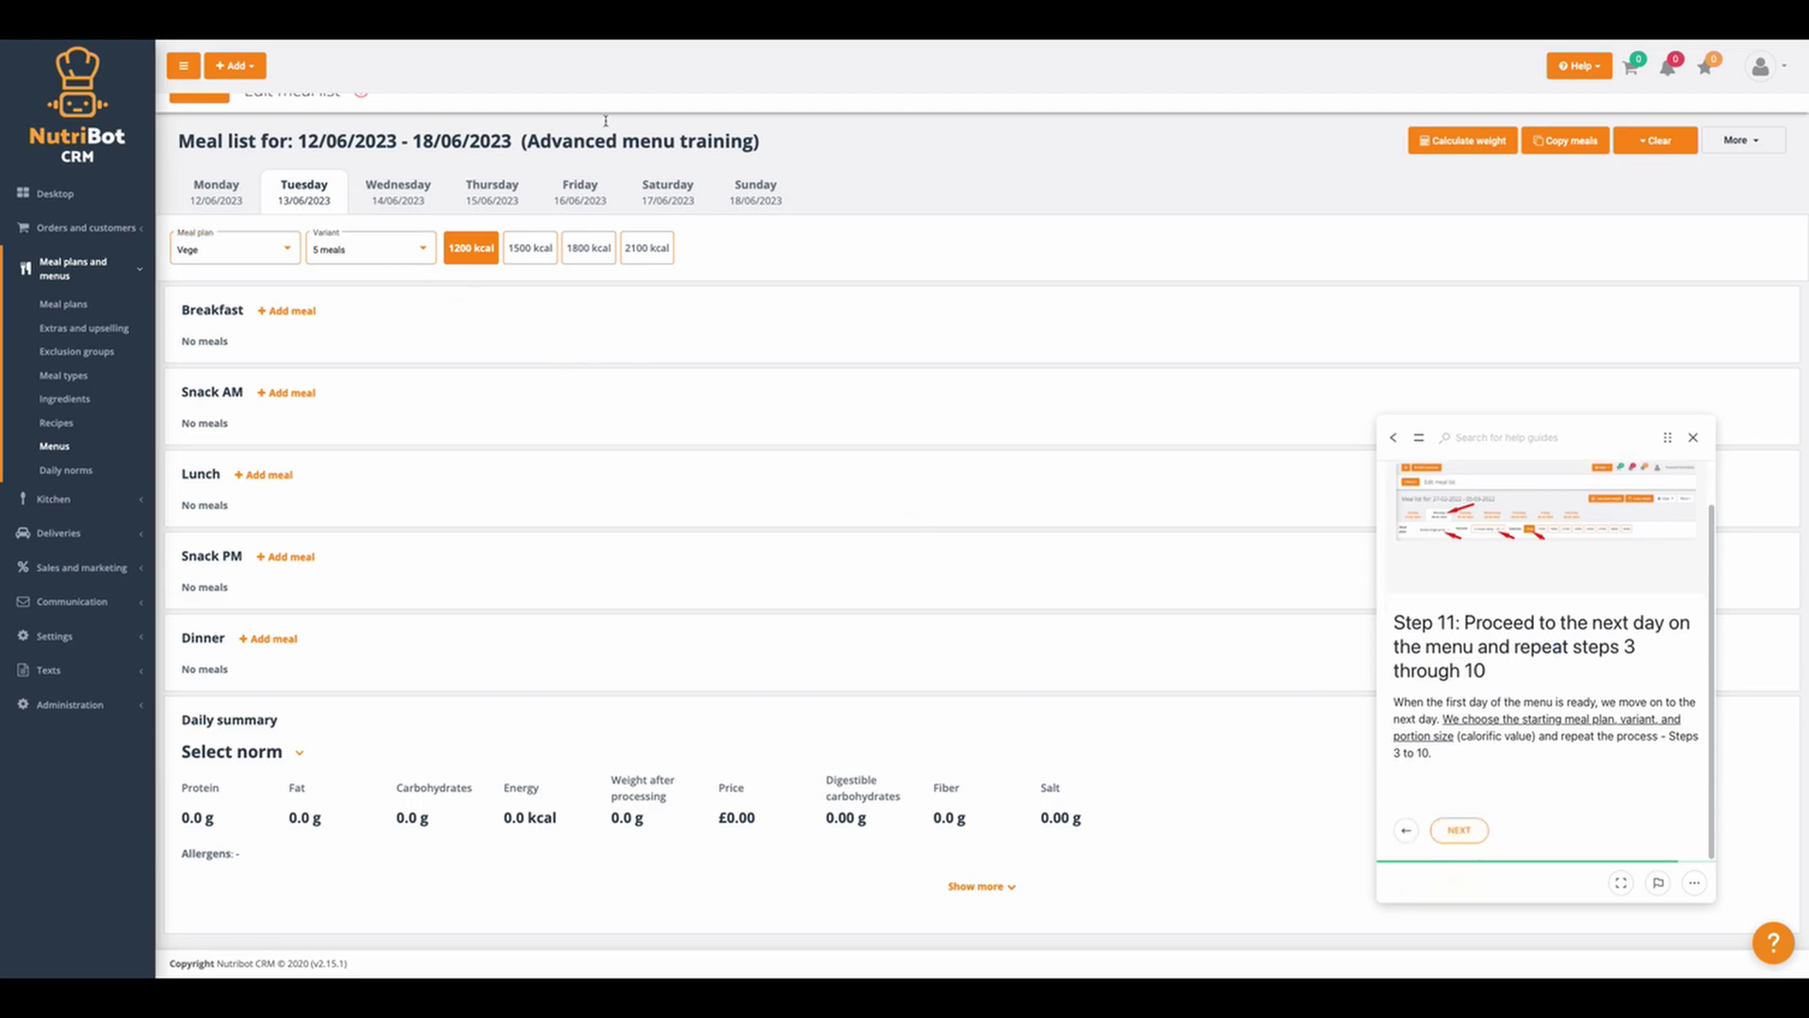
- Advance the help guide through Step 12 to Publication of the menu, enlarging the Step 12 menu status screenshot on the way
click(1459, 829)
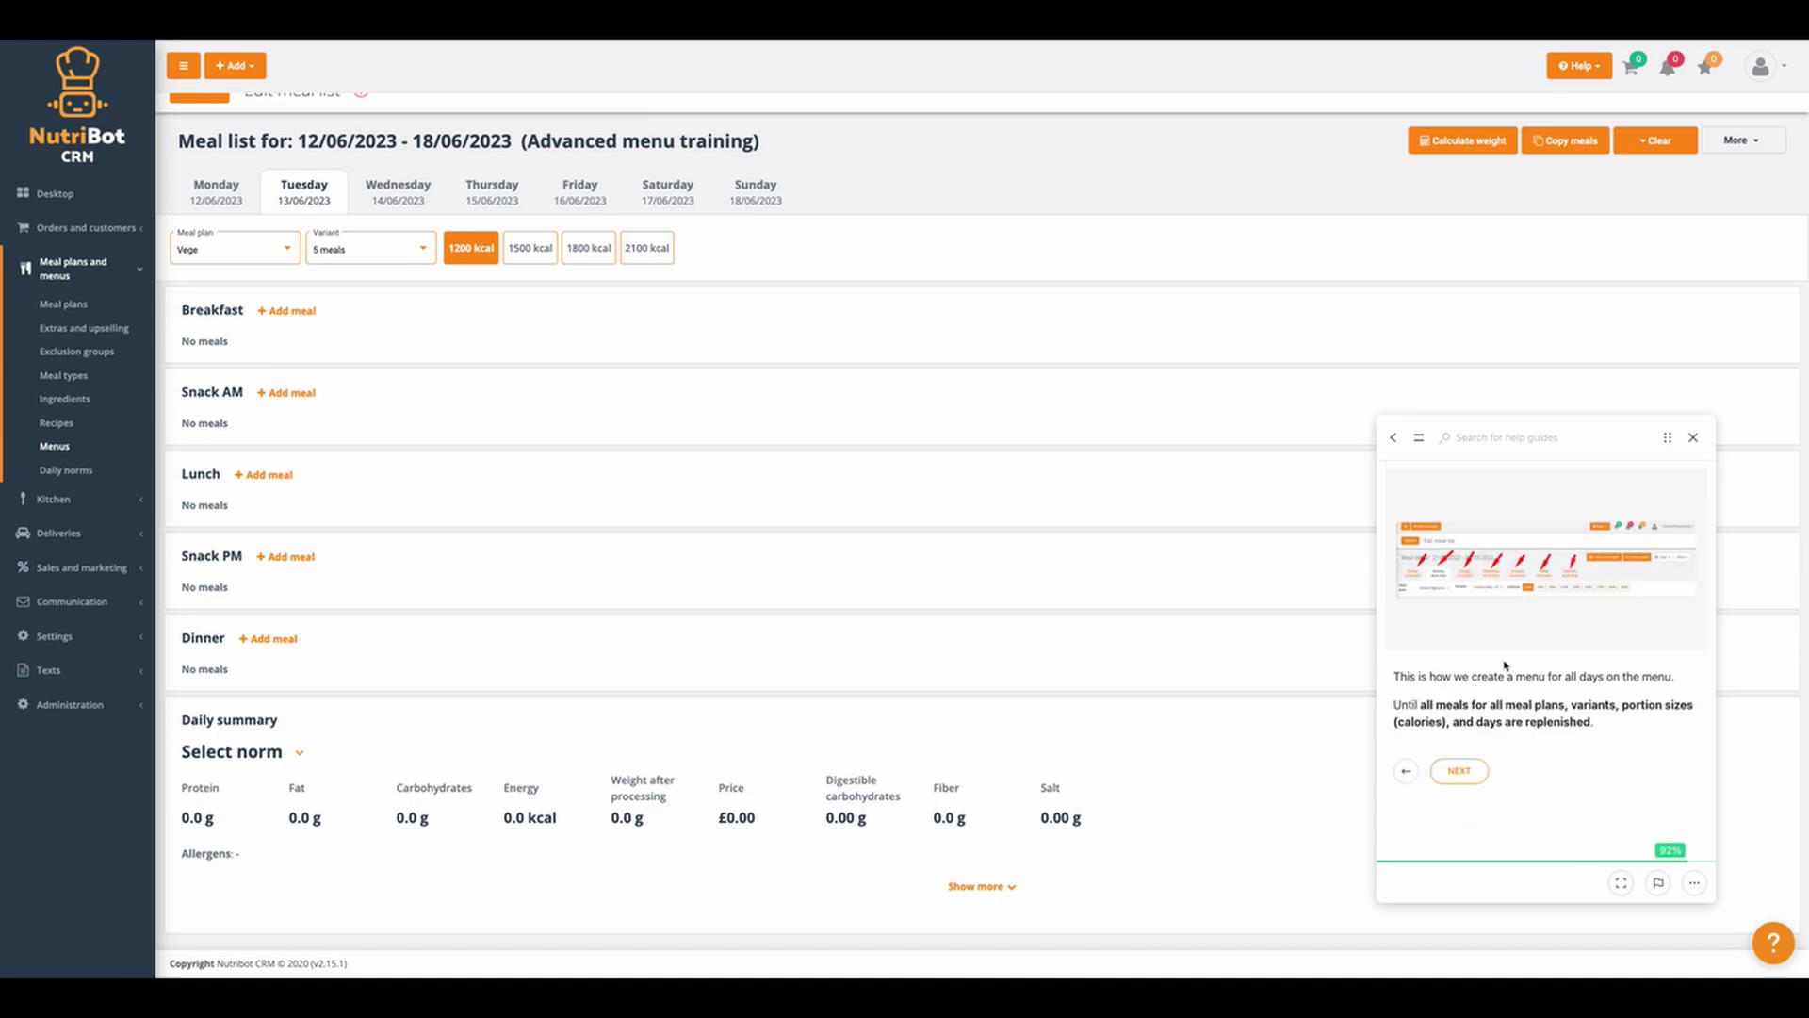
click(1459, 771)
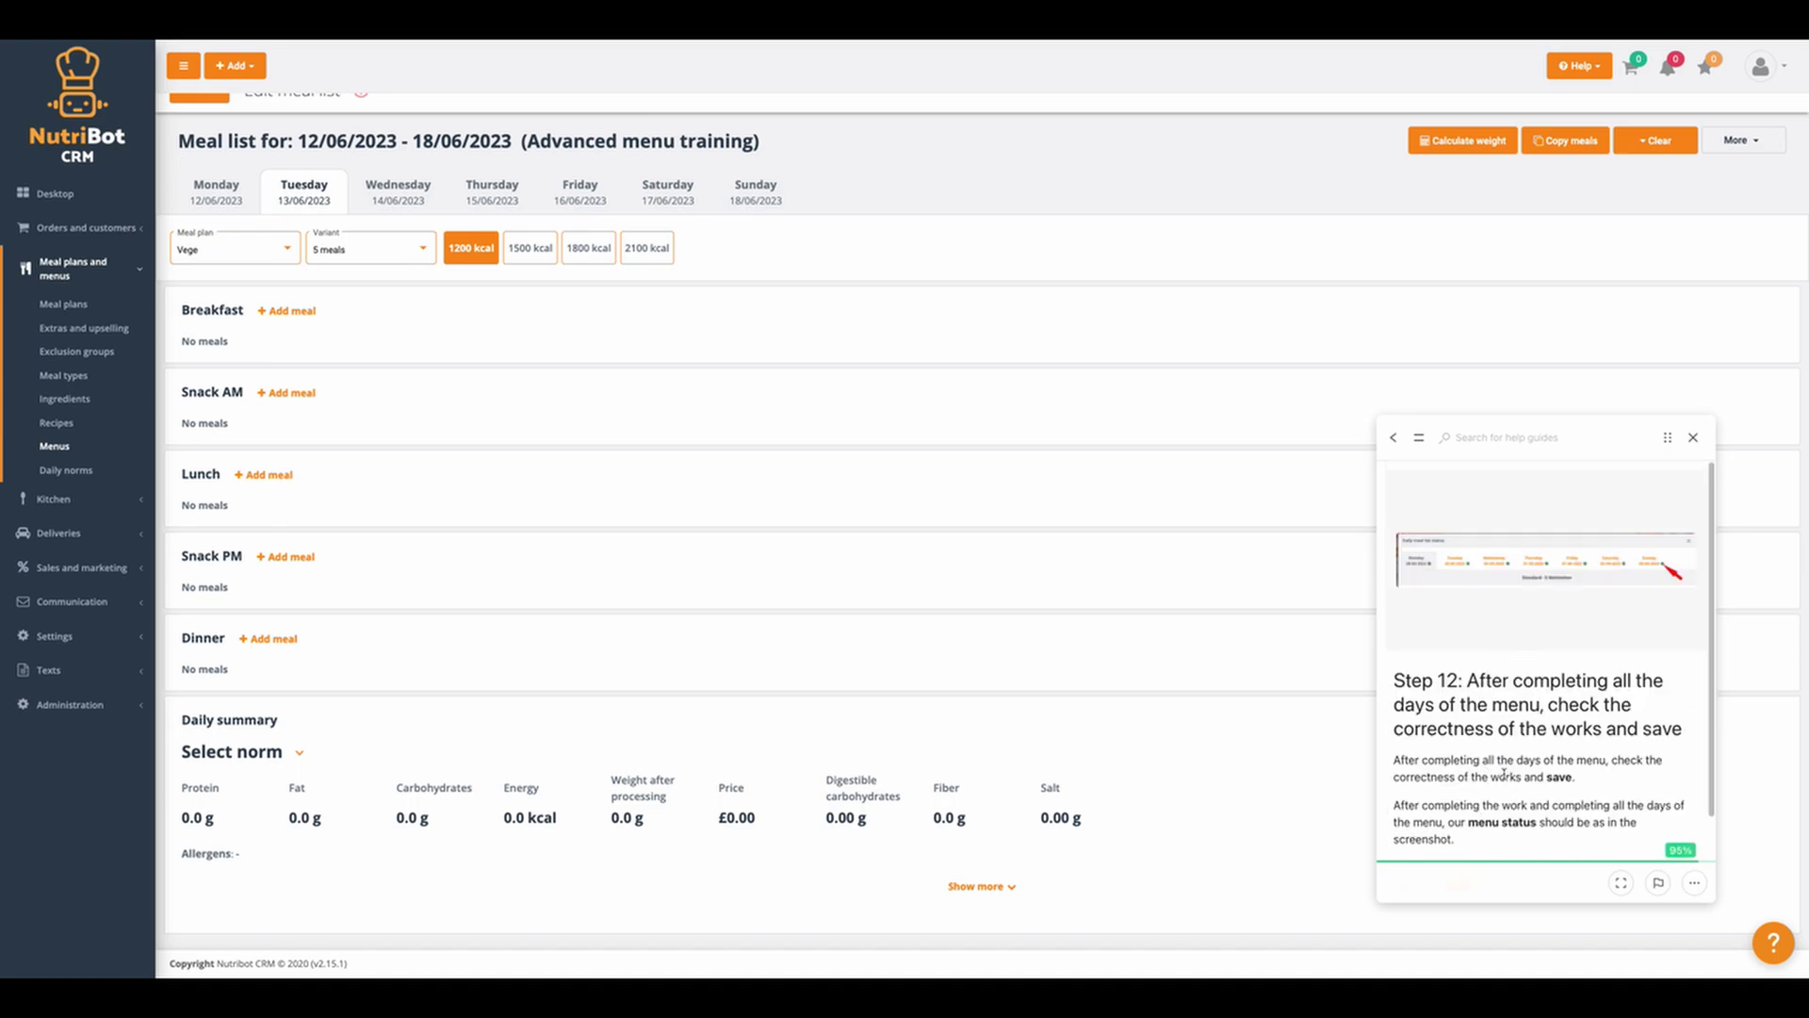
click(1508, 571)
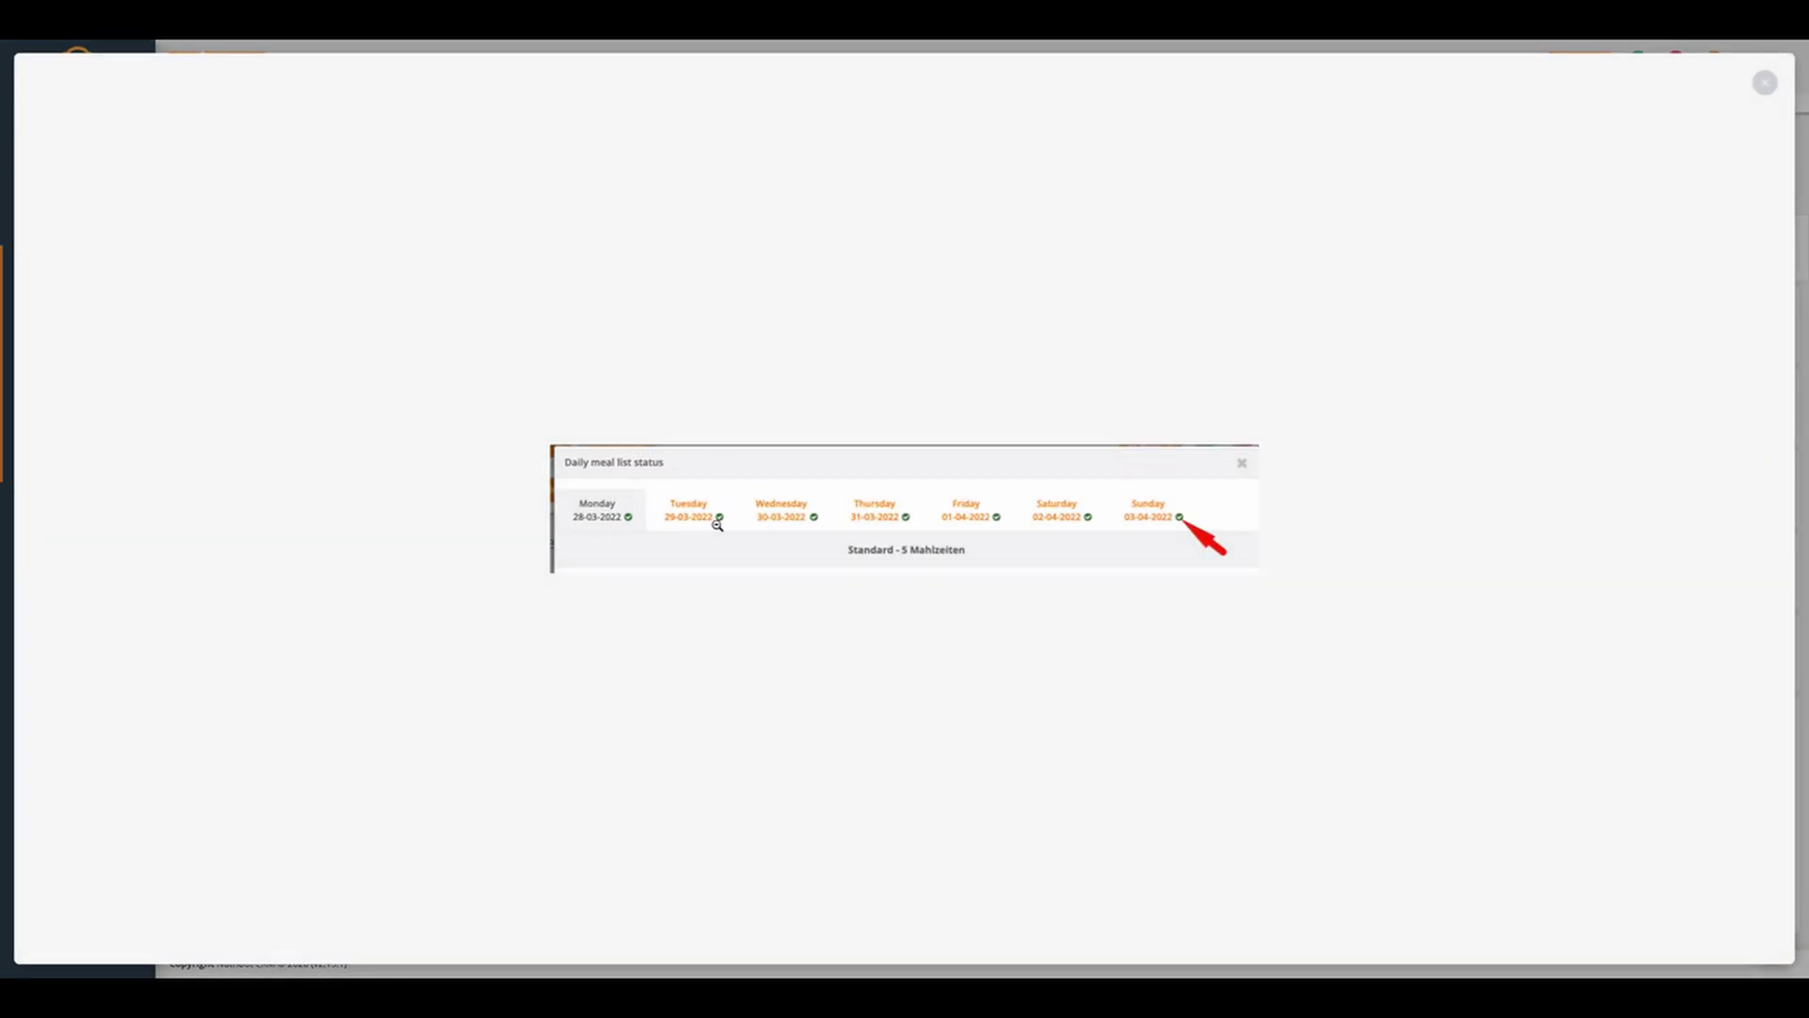
click(1090, 529)
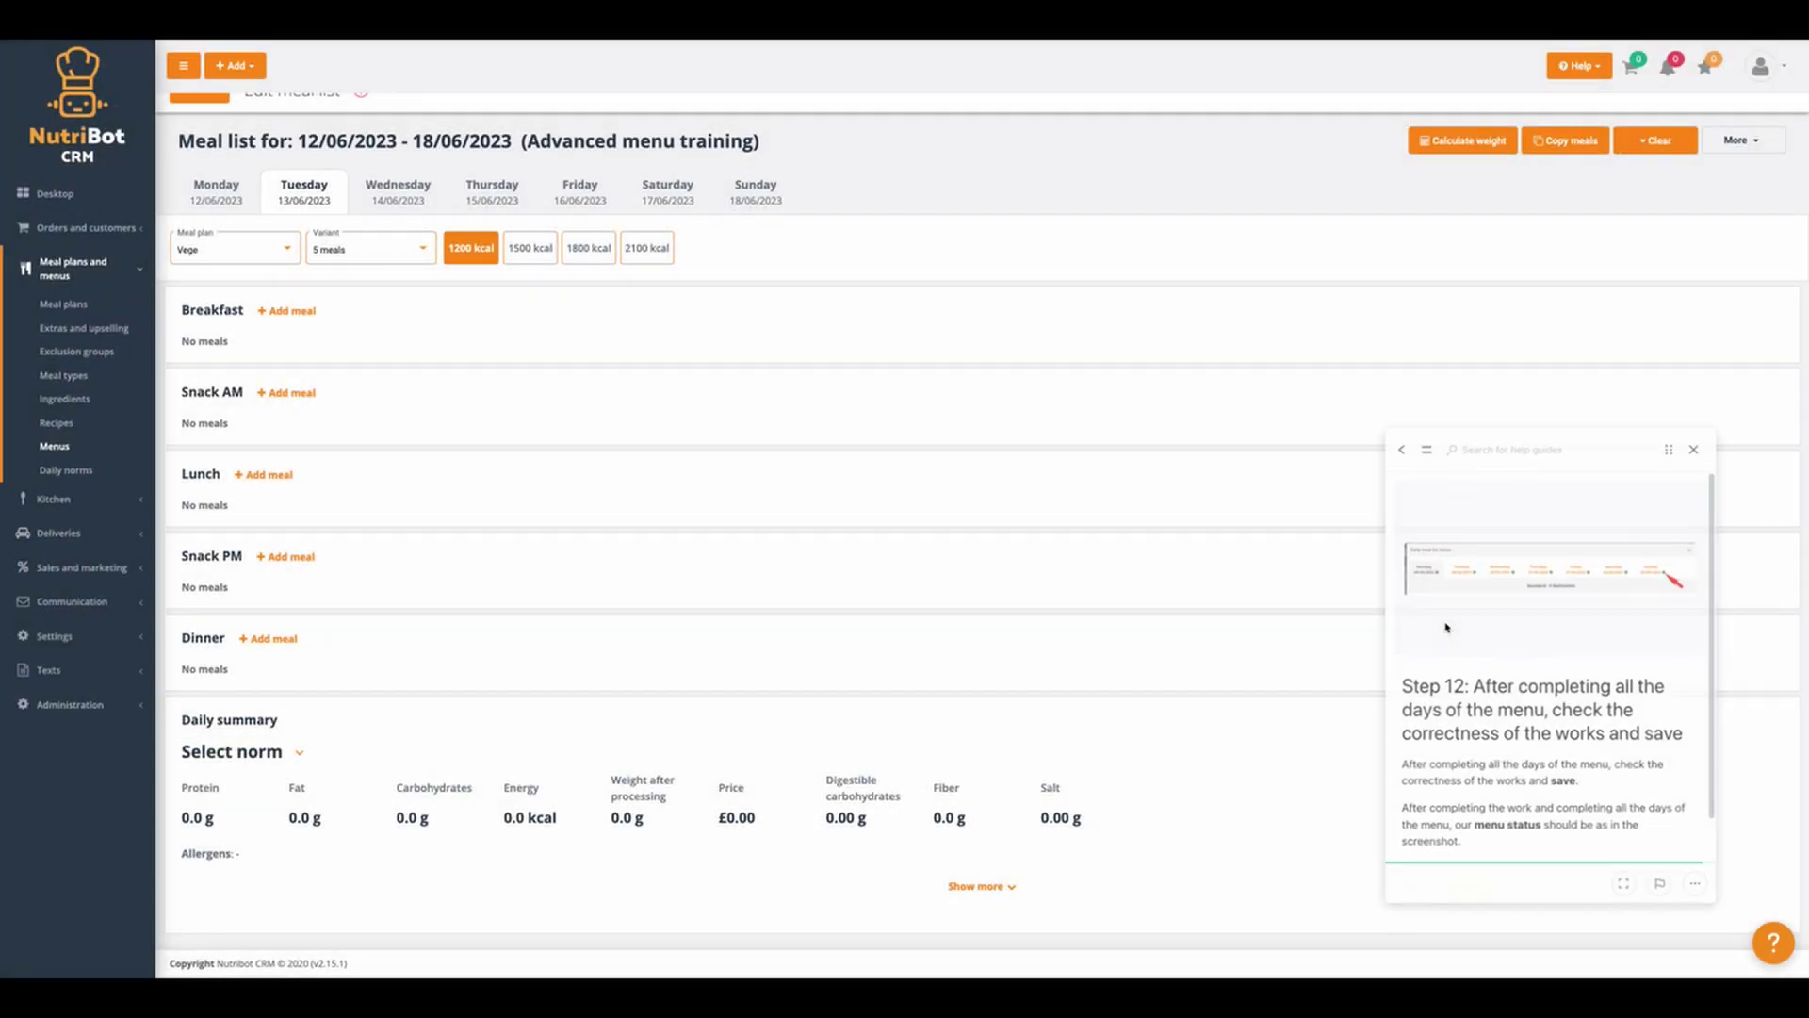
scroll(1550, 771, down, 2)
click(1459, 830)
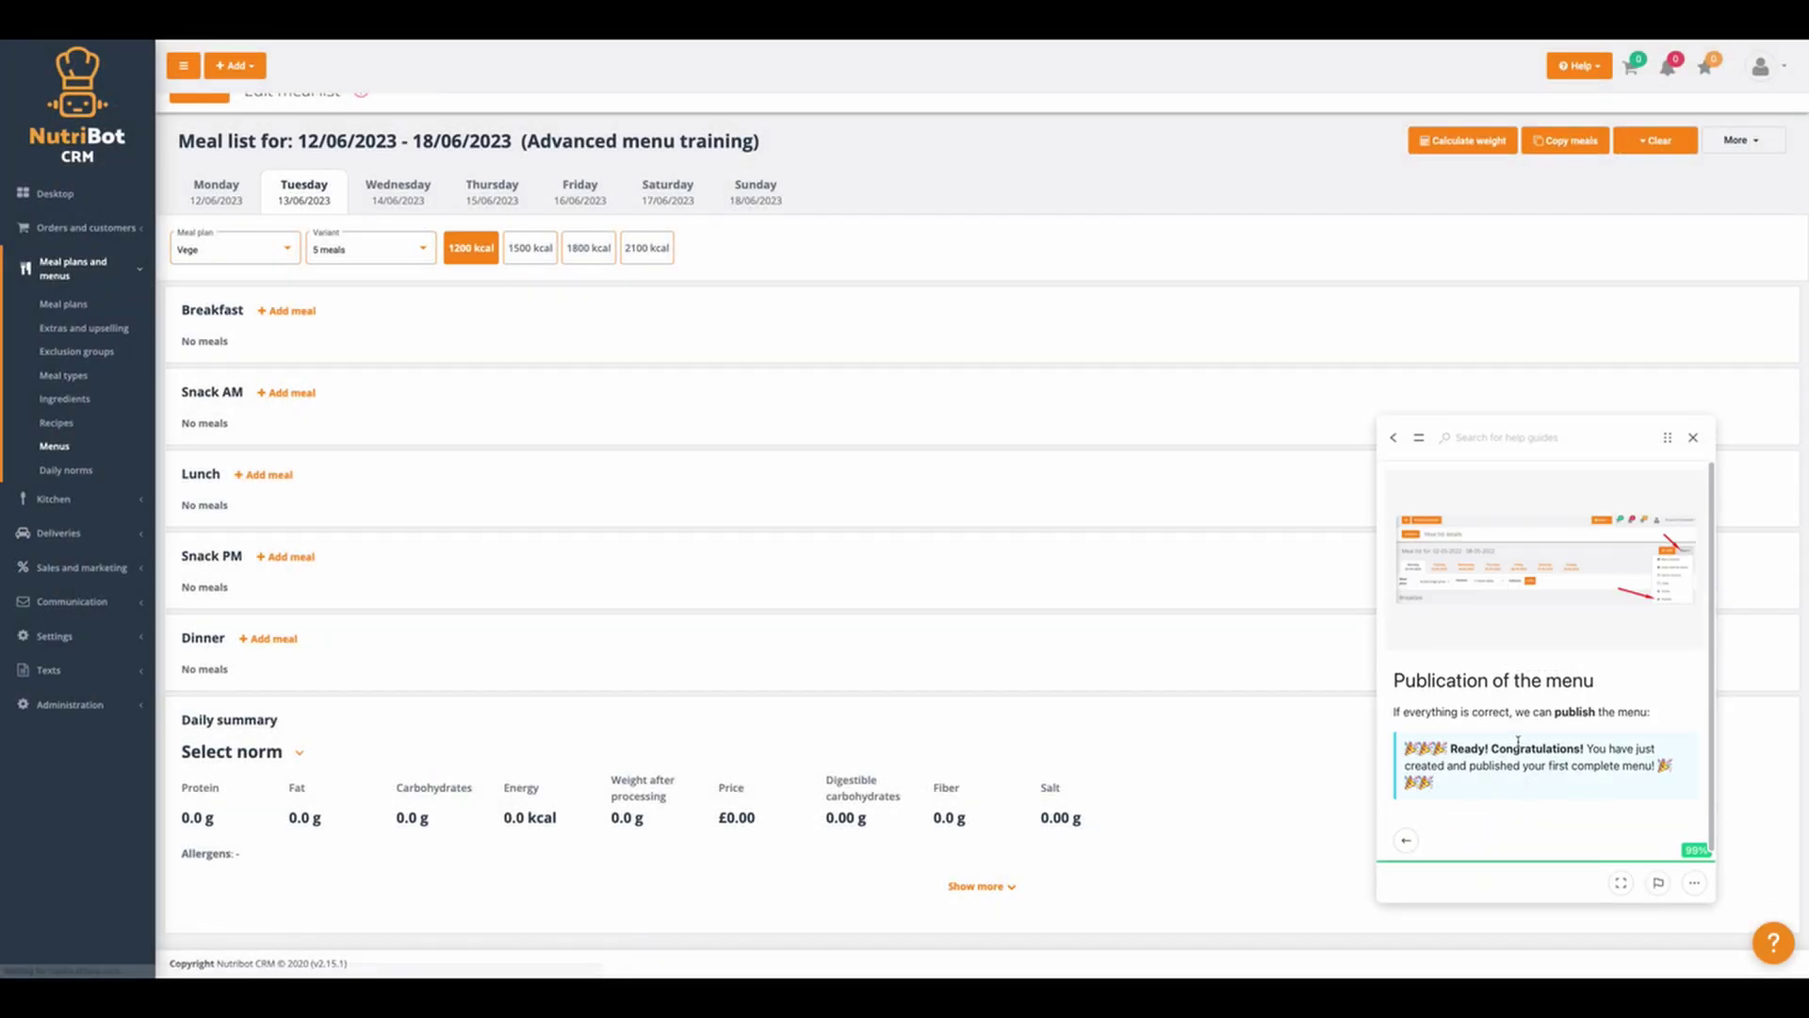
- Leave editing for the meal list details and display the additional actions available for the whole menu
scroll(196, 123, up, 1)
click(196, 119)
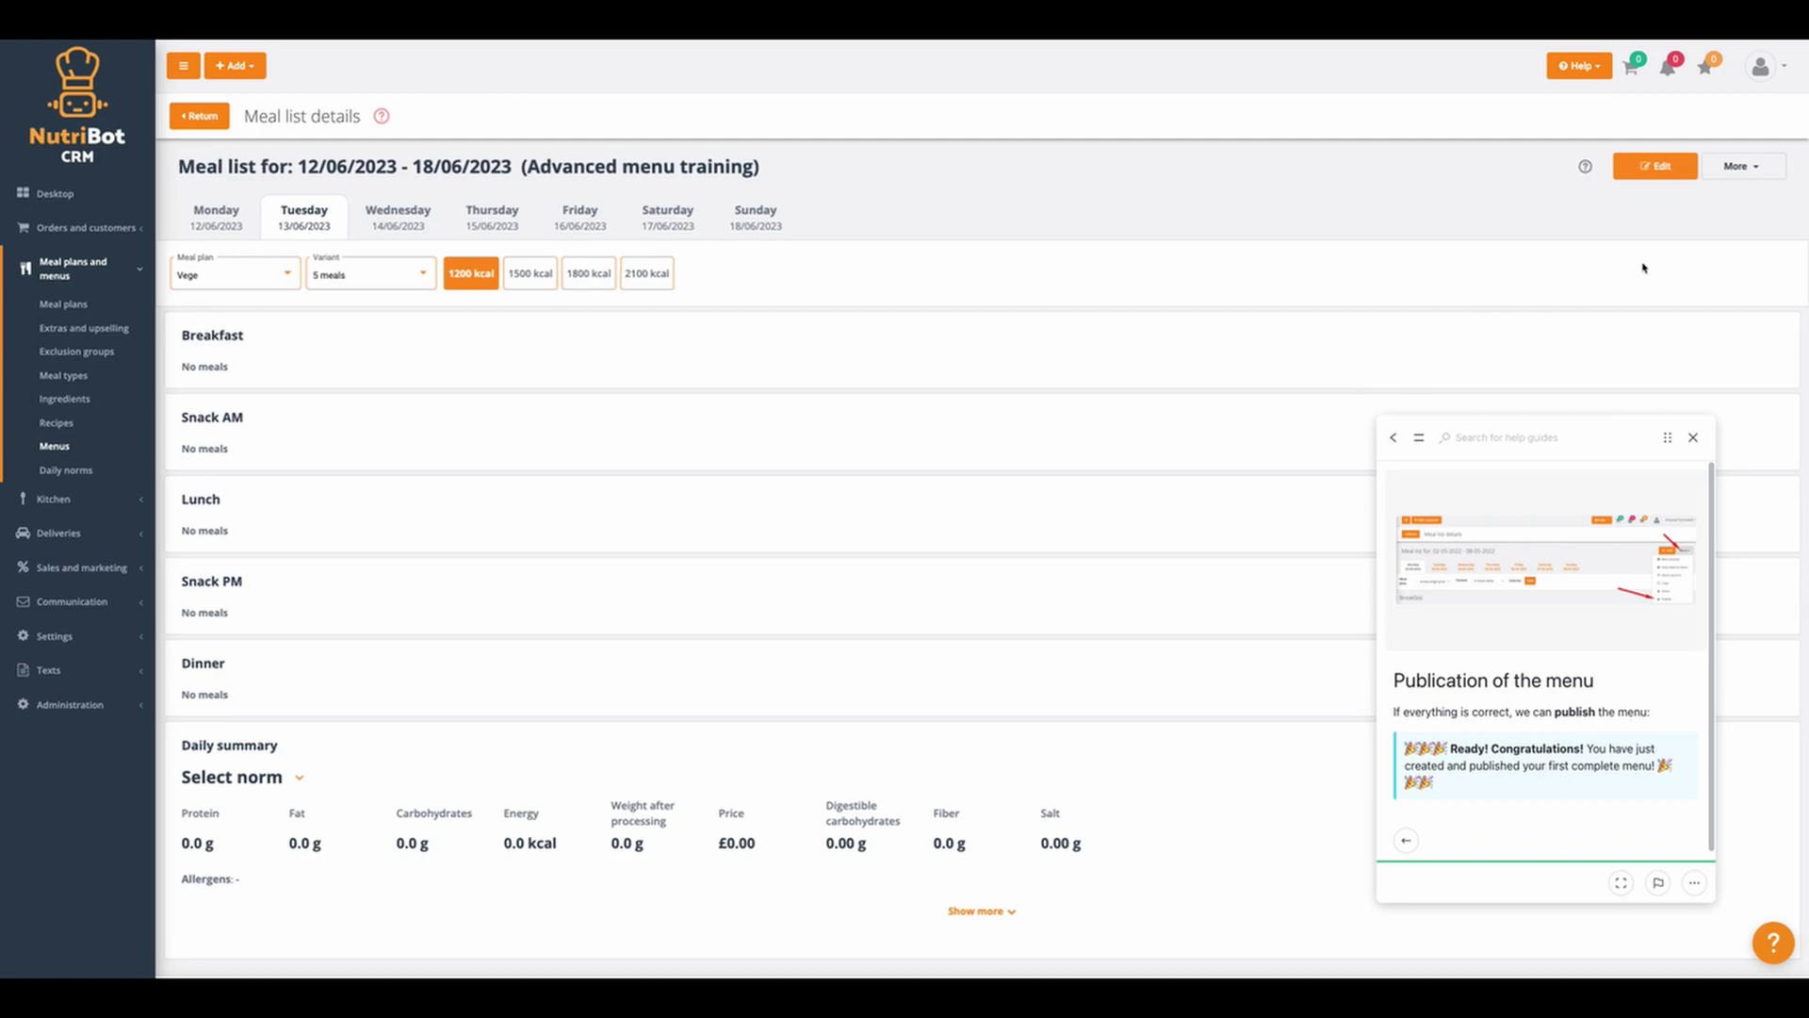
click(1763, 172)
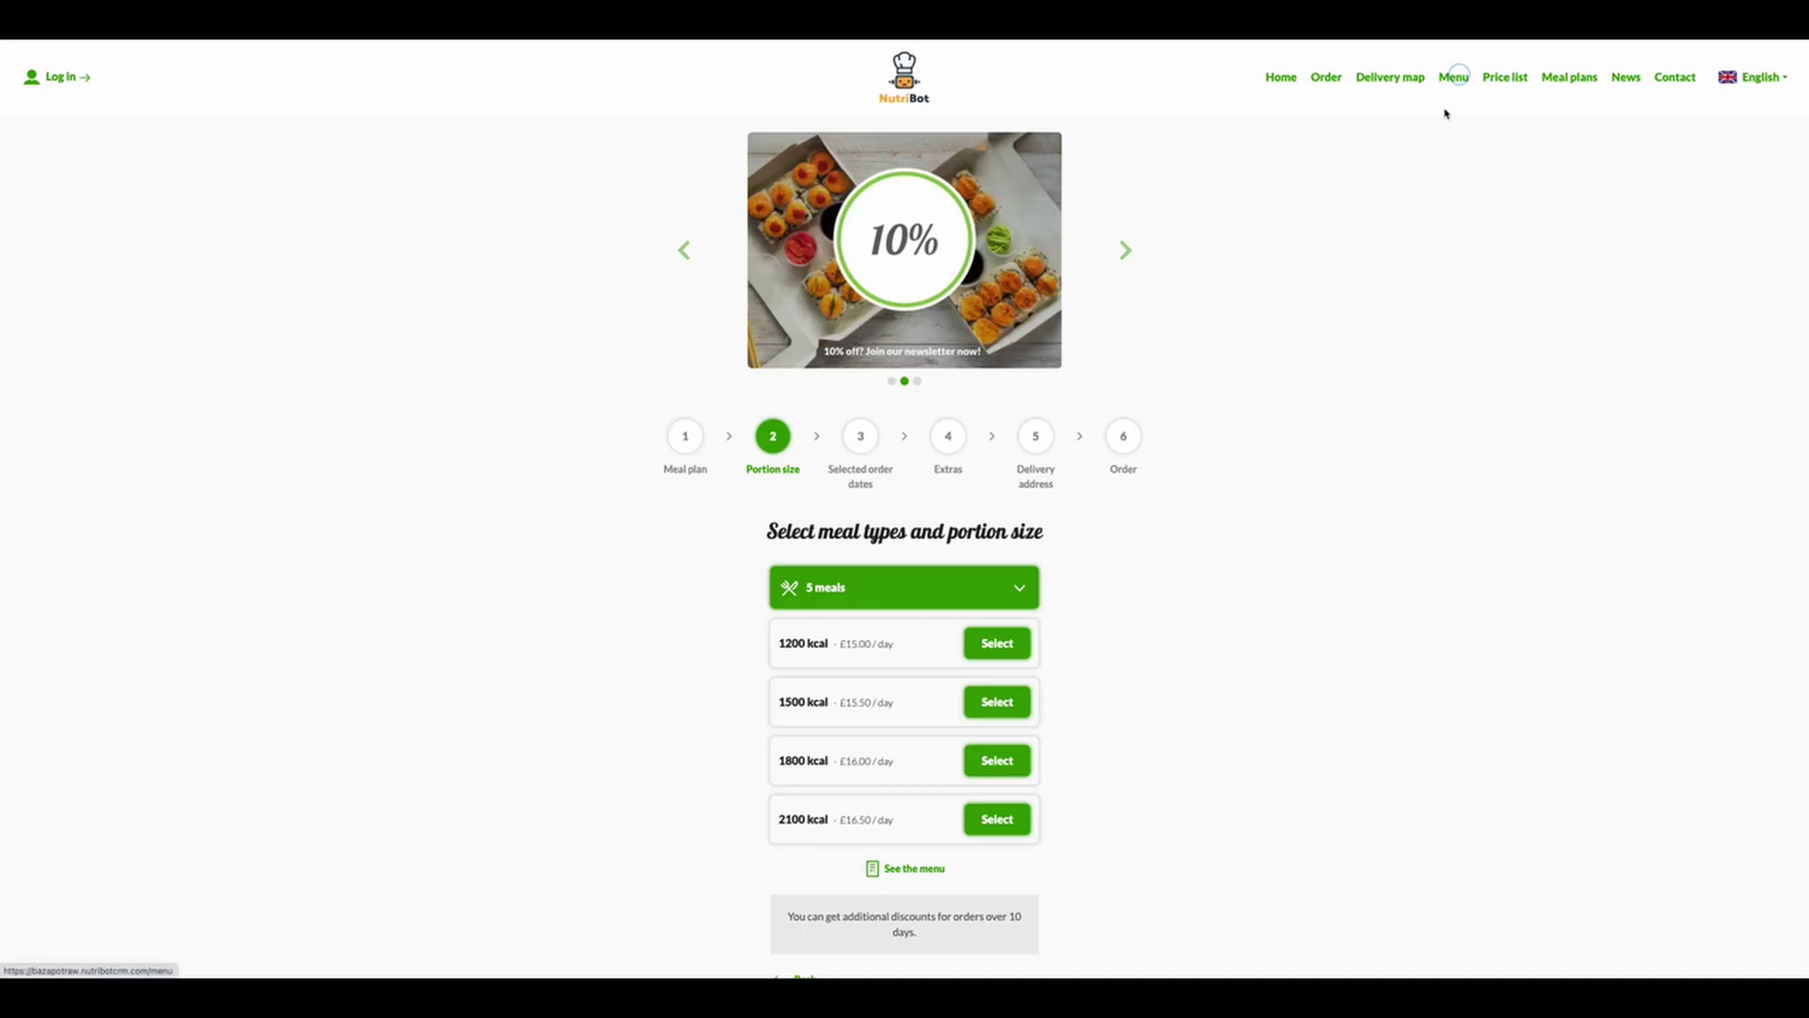
- On the NutriBot ordering website, open the public menu for 12/06/2023 - 18/06/2023 and review Monday's Standard 5 meals at 1200 kcal
click(1453, 78)
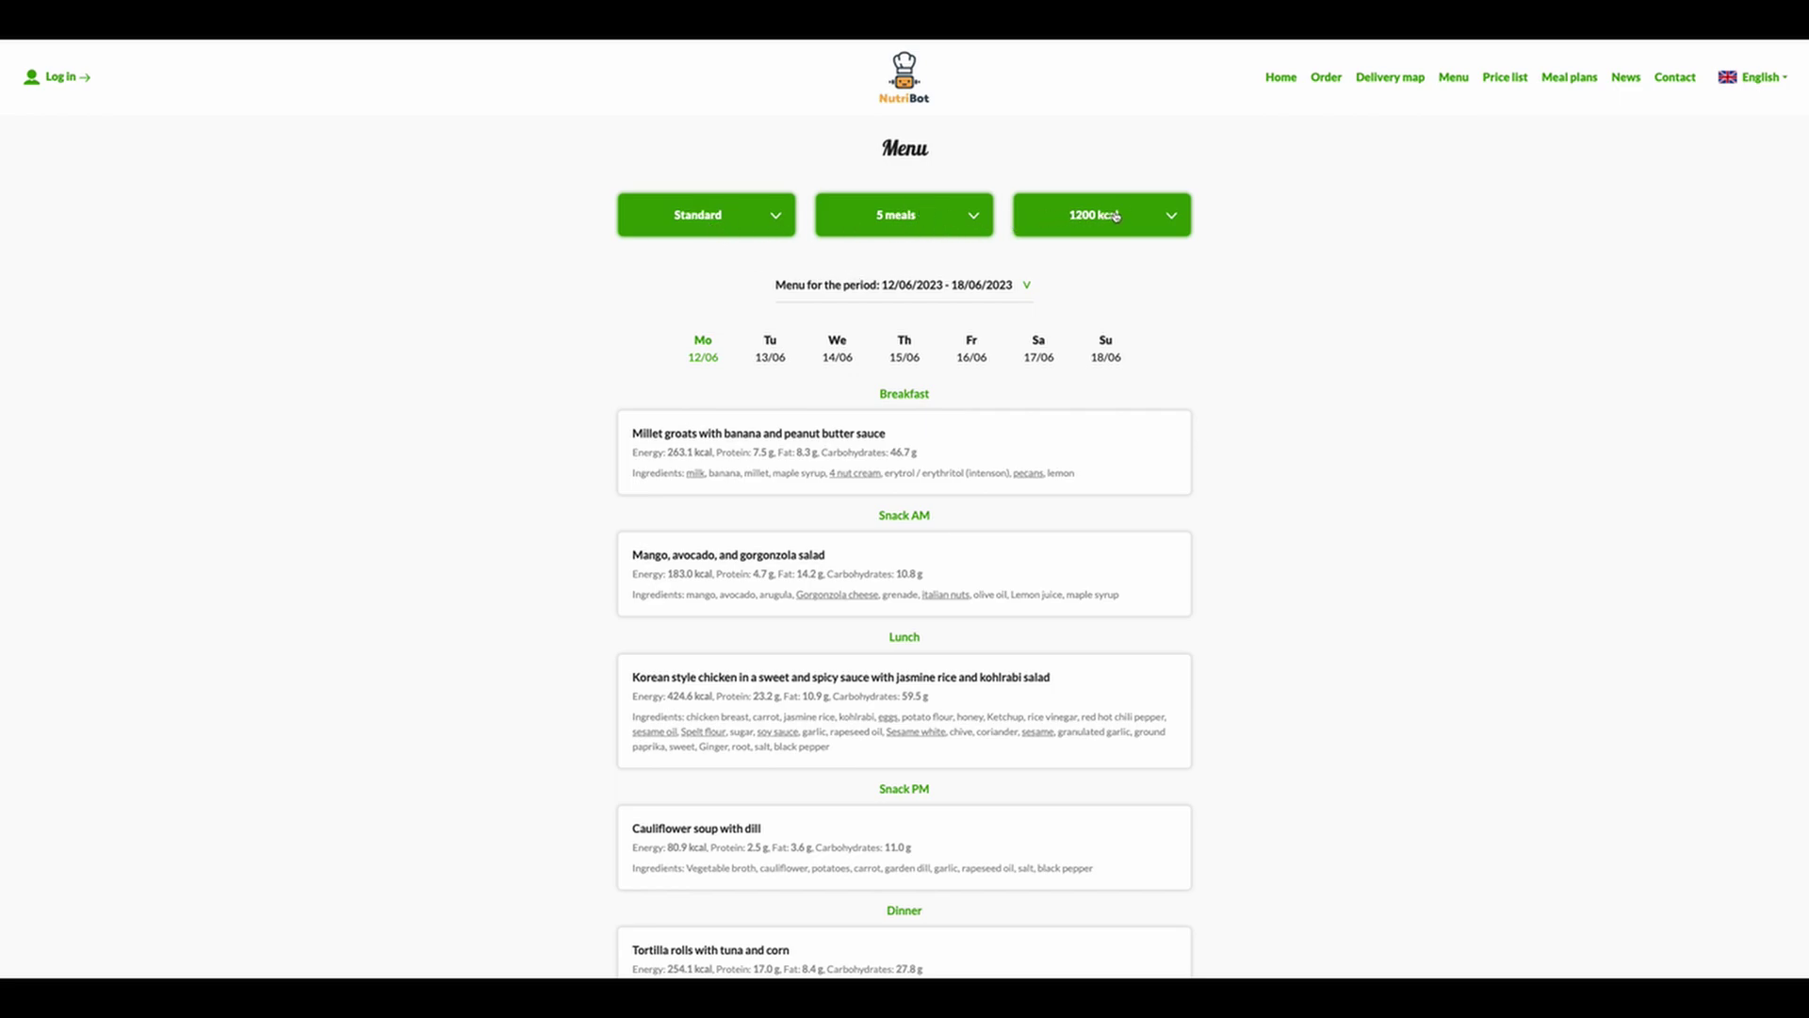
click(872, 286)
click(787, 291)
scroll(788, 498, down, 2)
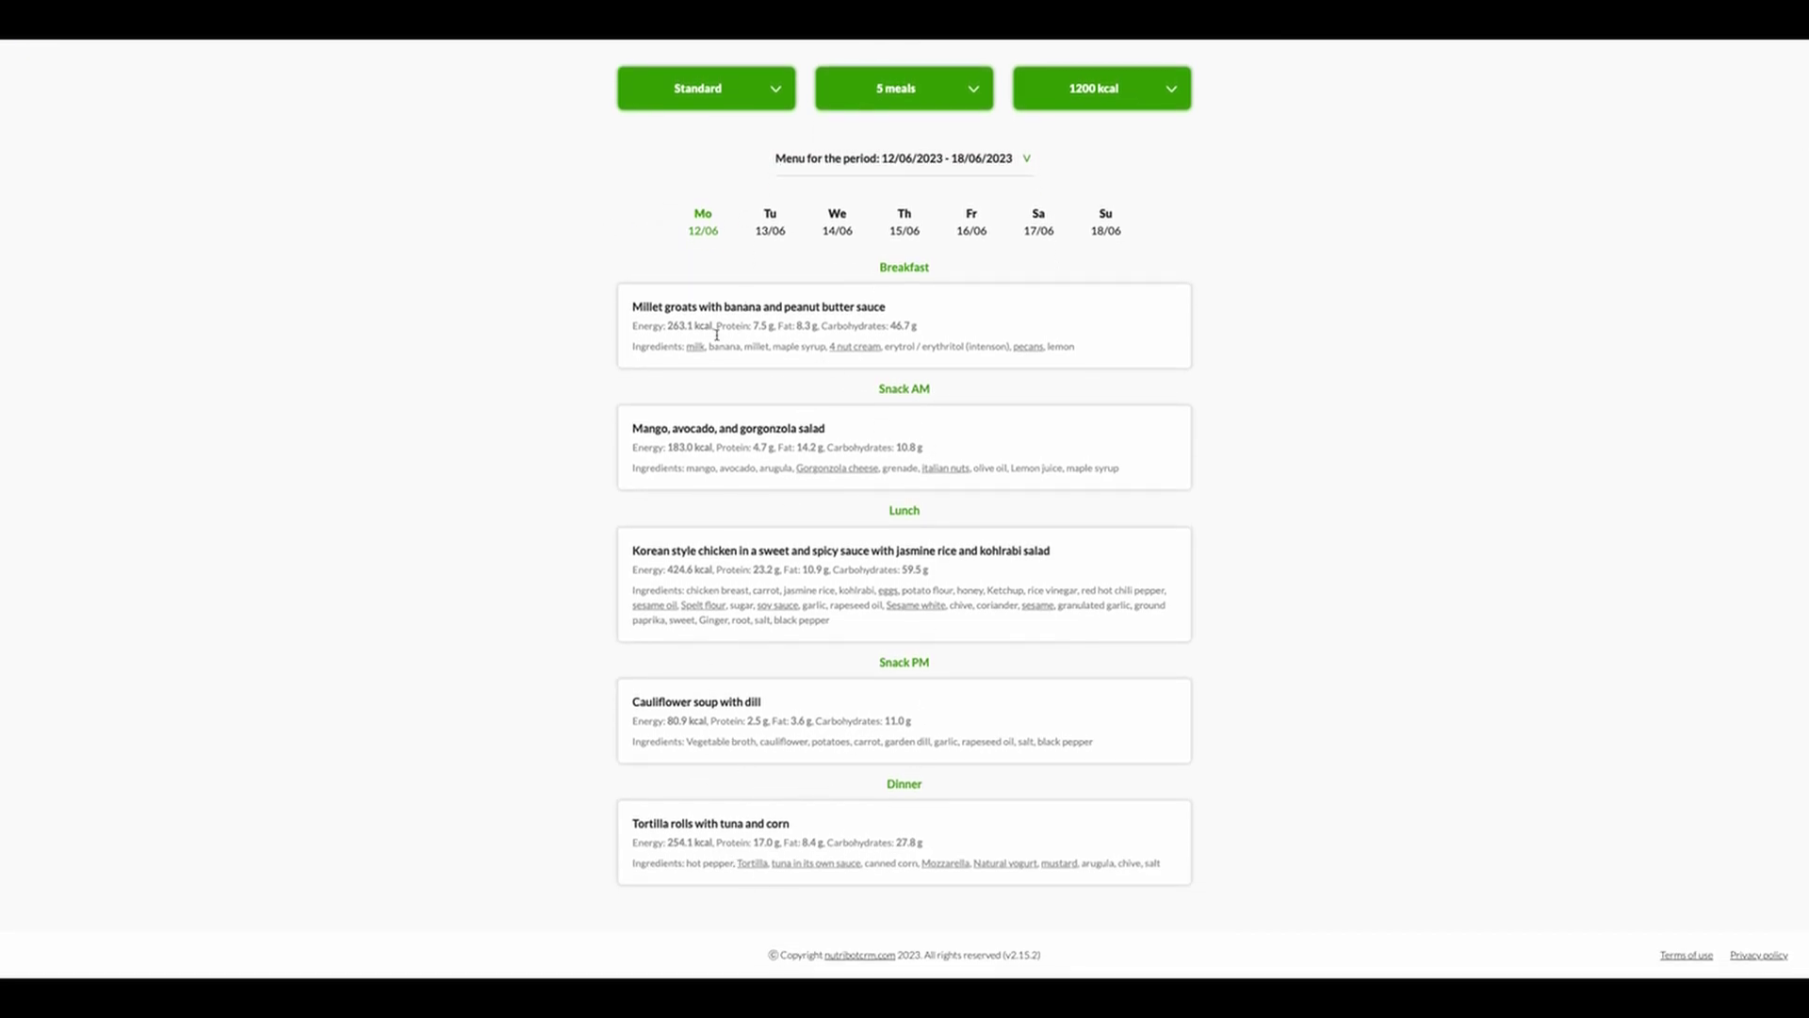
scroll(727, 320, up, 2)
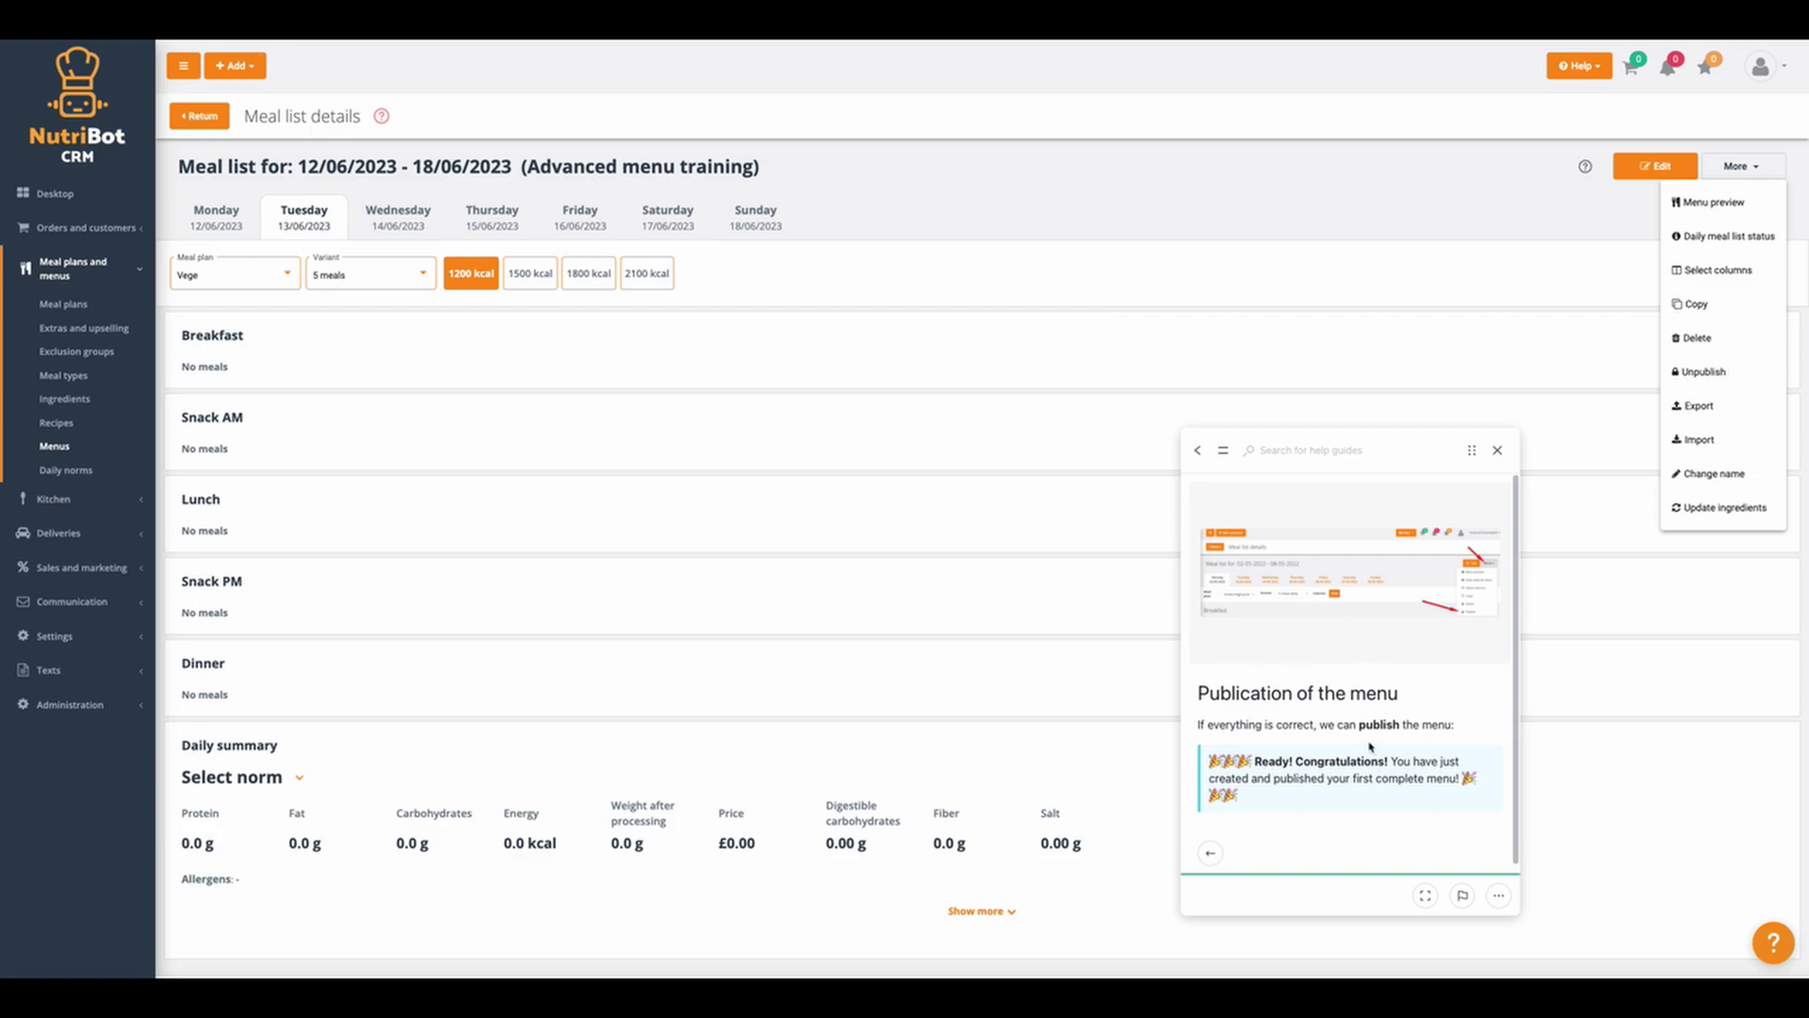
- Close the help guide and display Monday's menu in the Vege 5 meals variant of the meal list details
click(1498, 449)
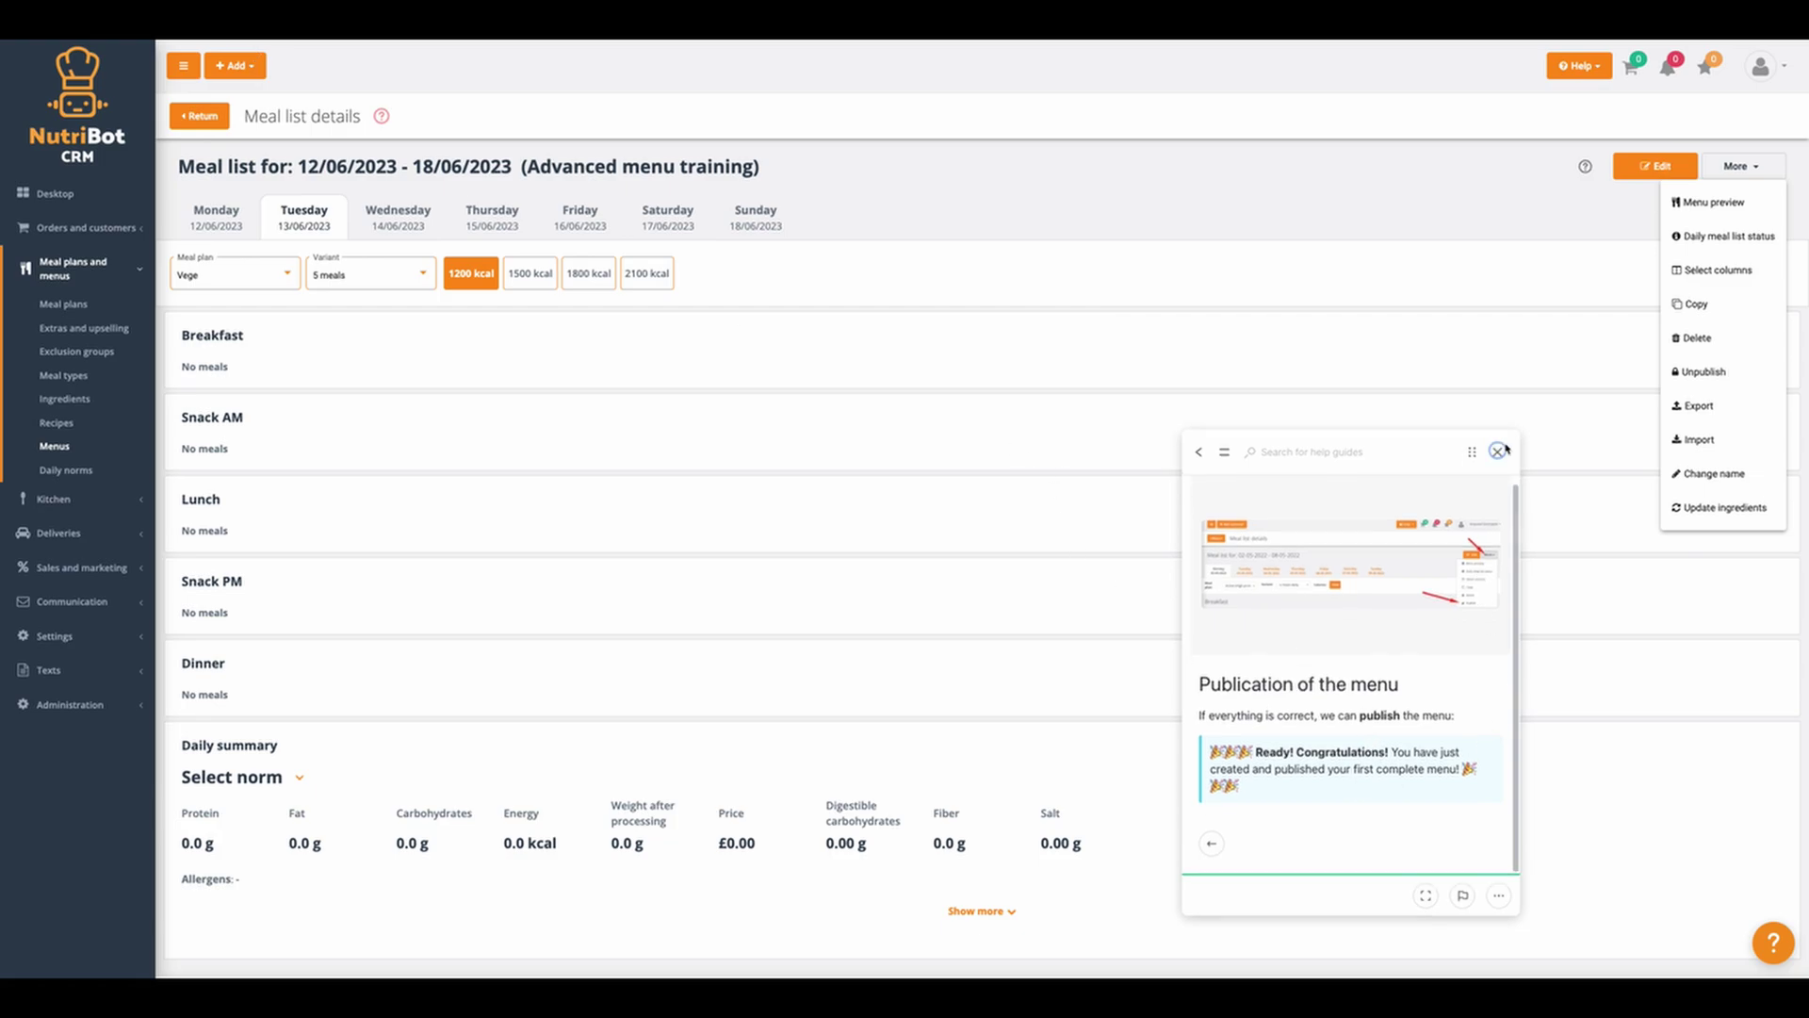
click(1734, 166)
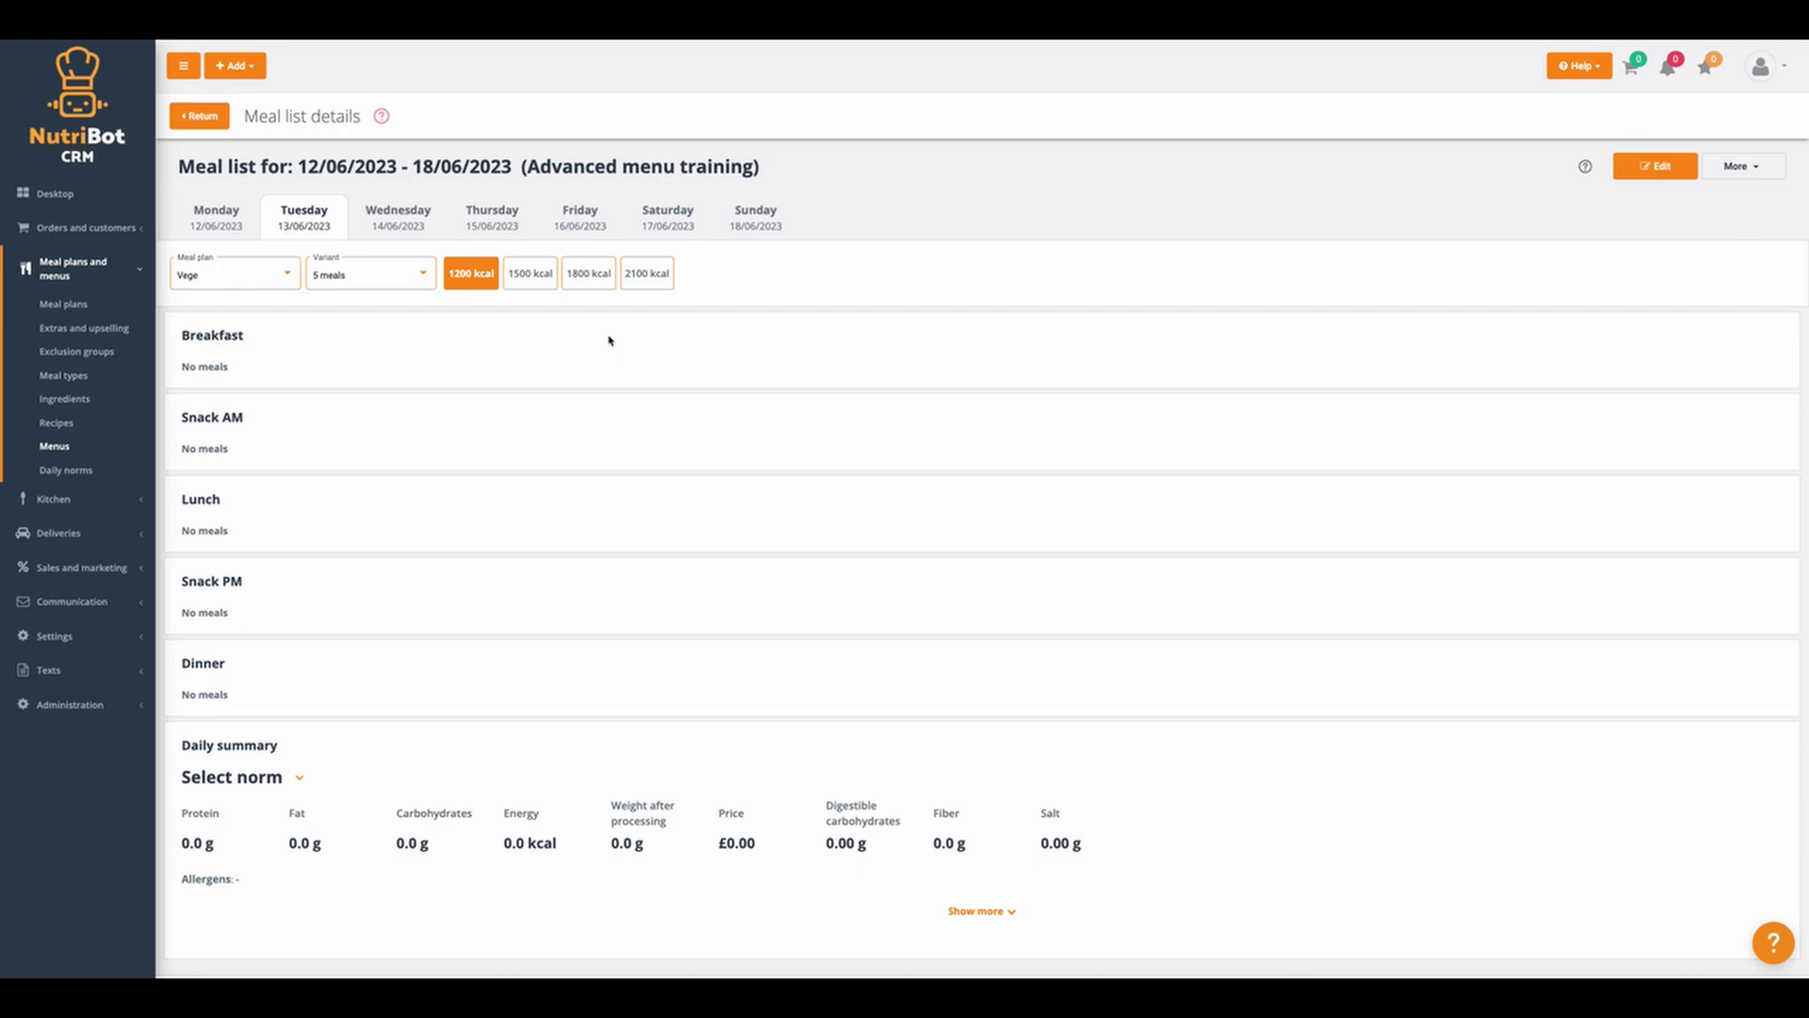
click(373, 282)
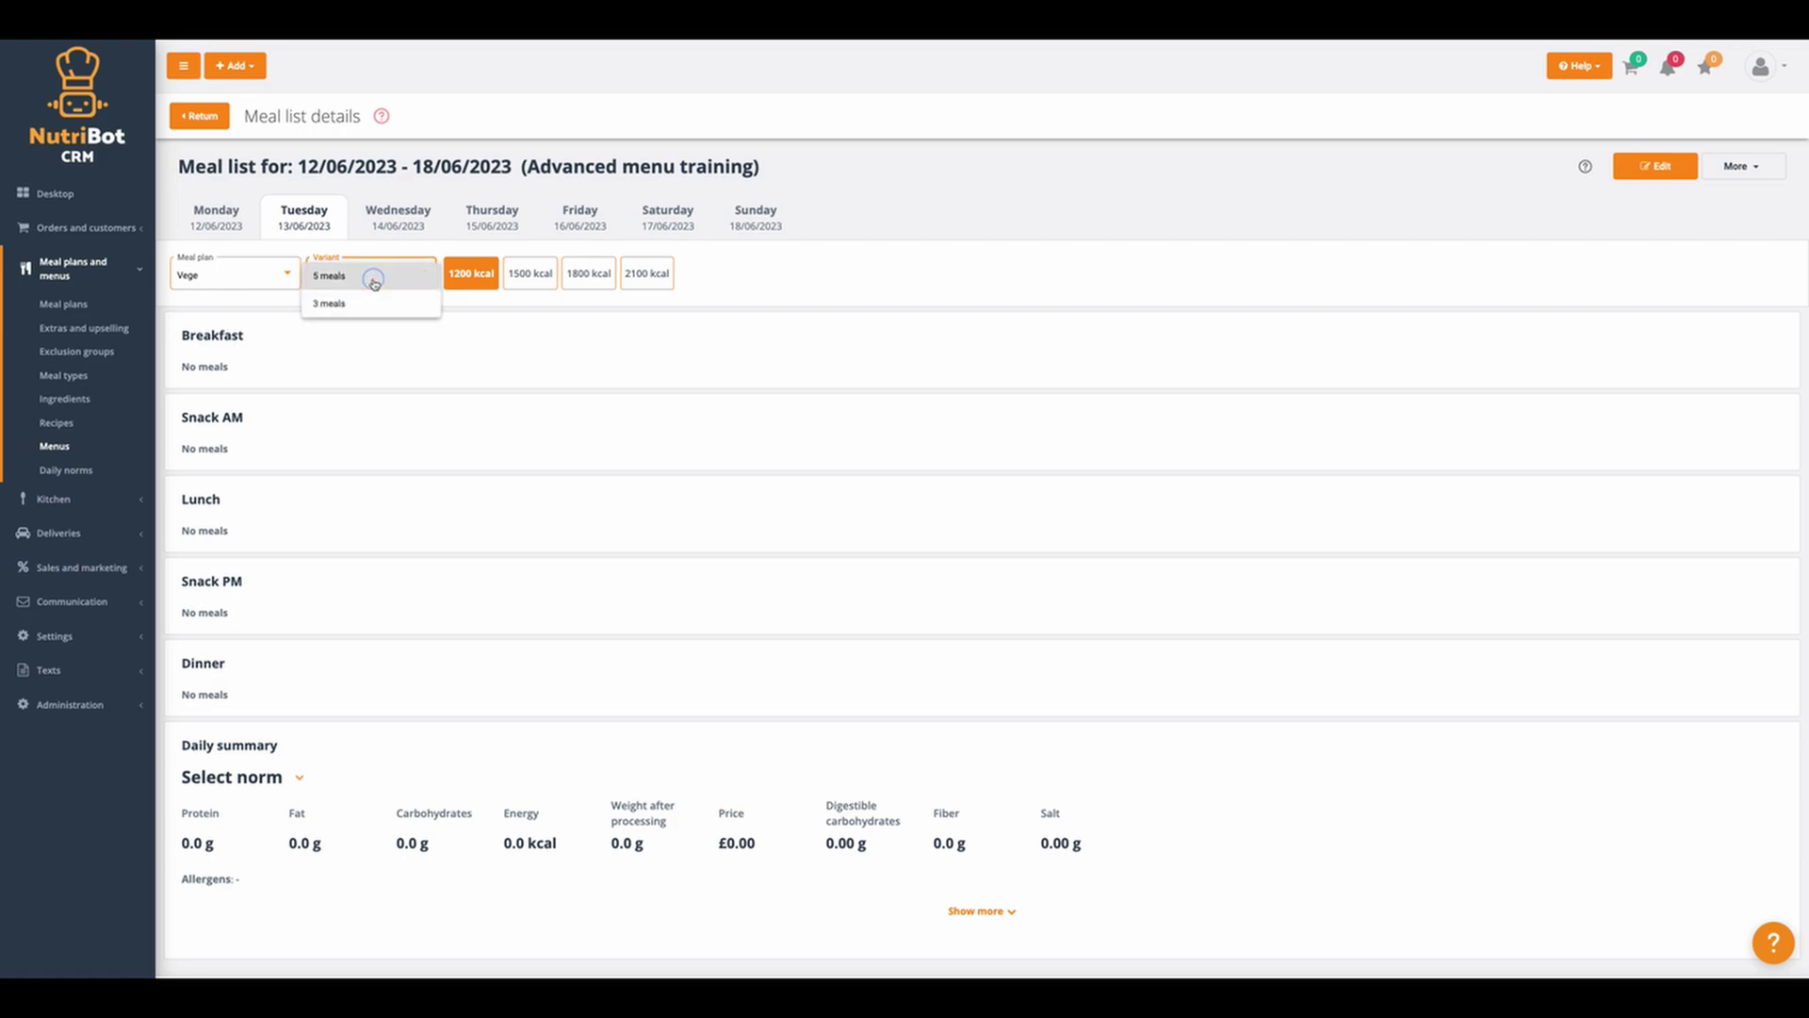
click(192, 209)
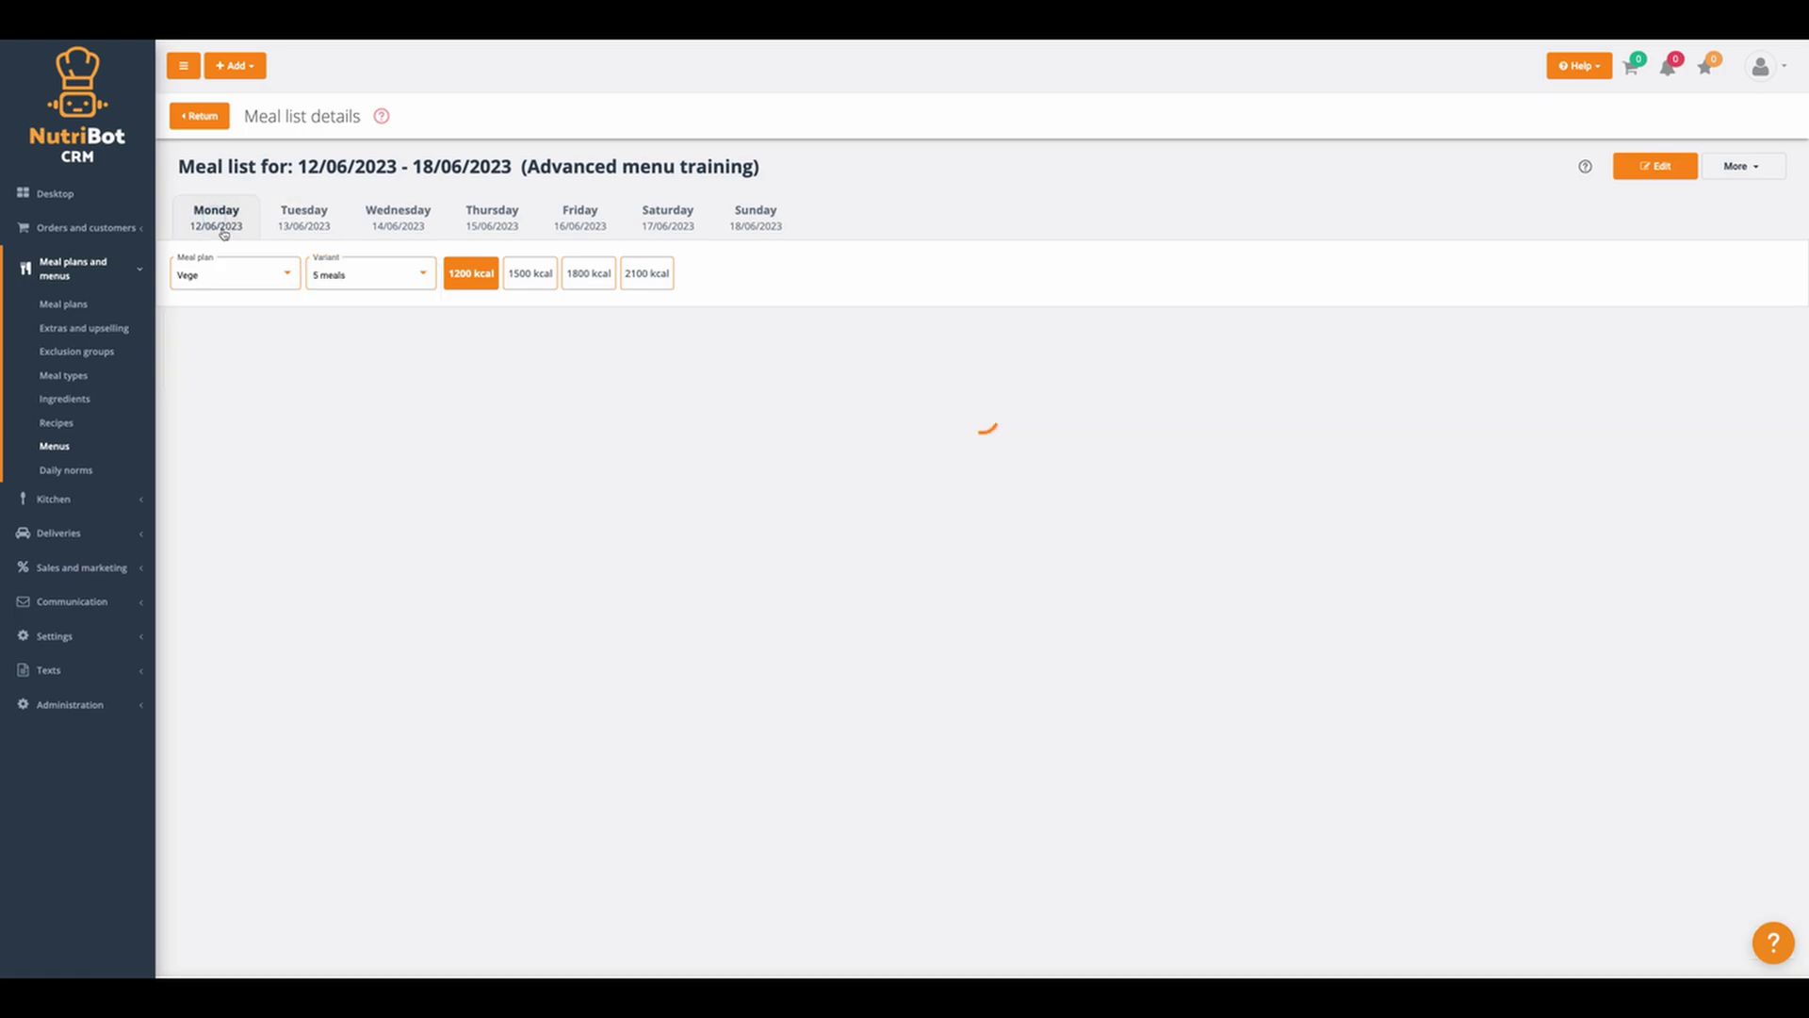